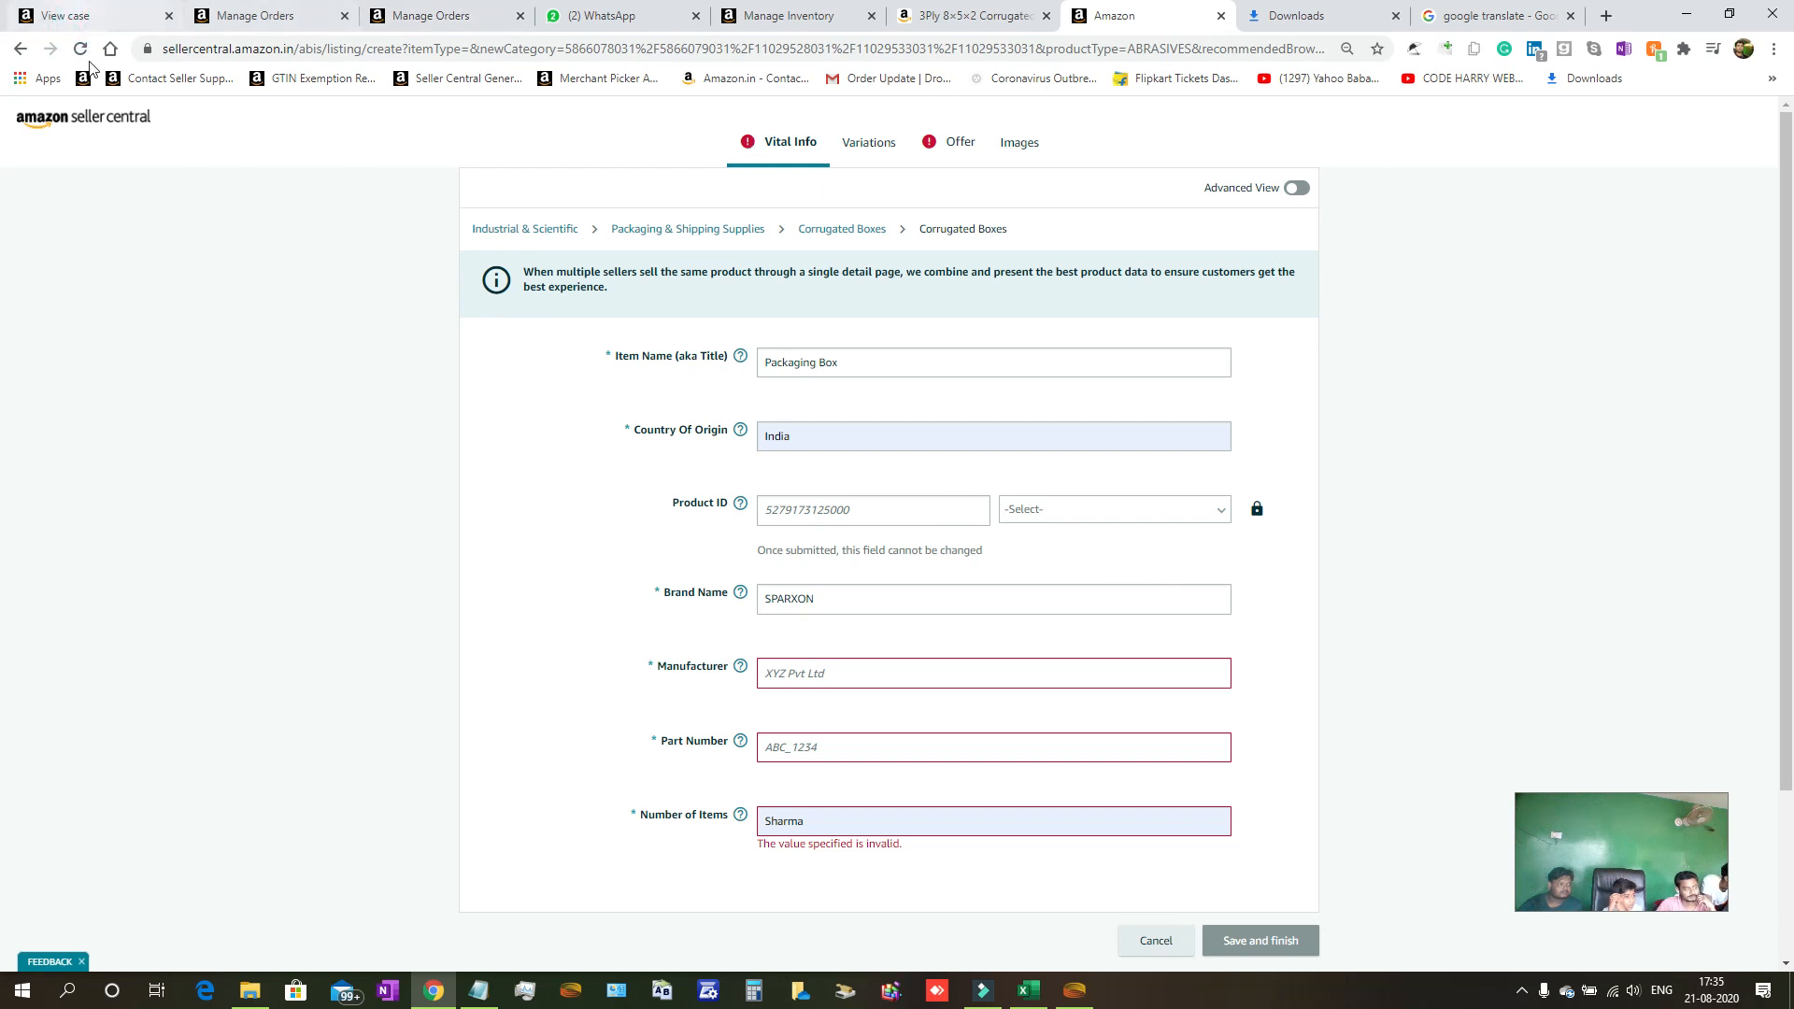
From the Seller Central home page, start adding a product that is not sold on Amazon.
{"action": "left_click", "coordinate": [104, 27]}
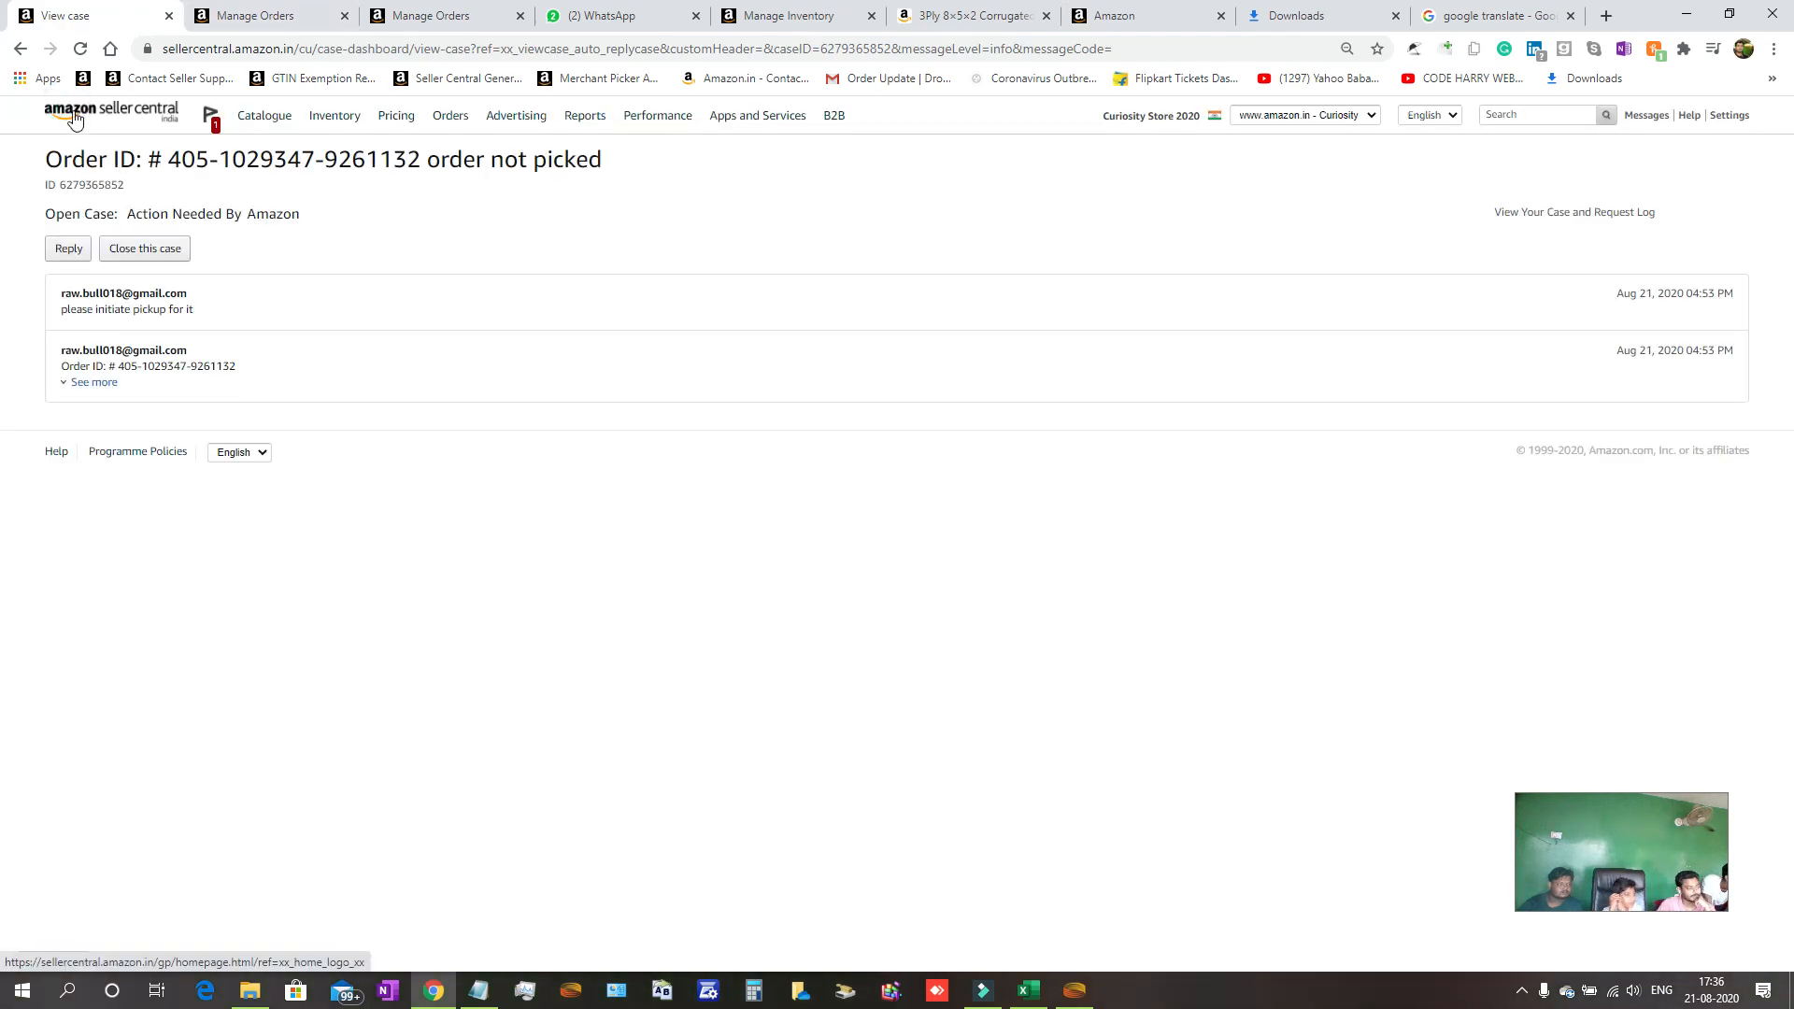
{"action": "left_click", "coordinate": [75, 115]}
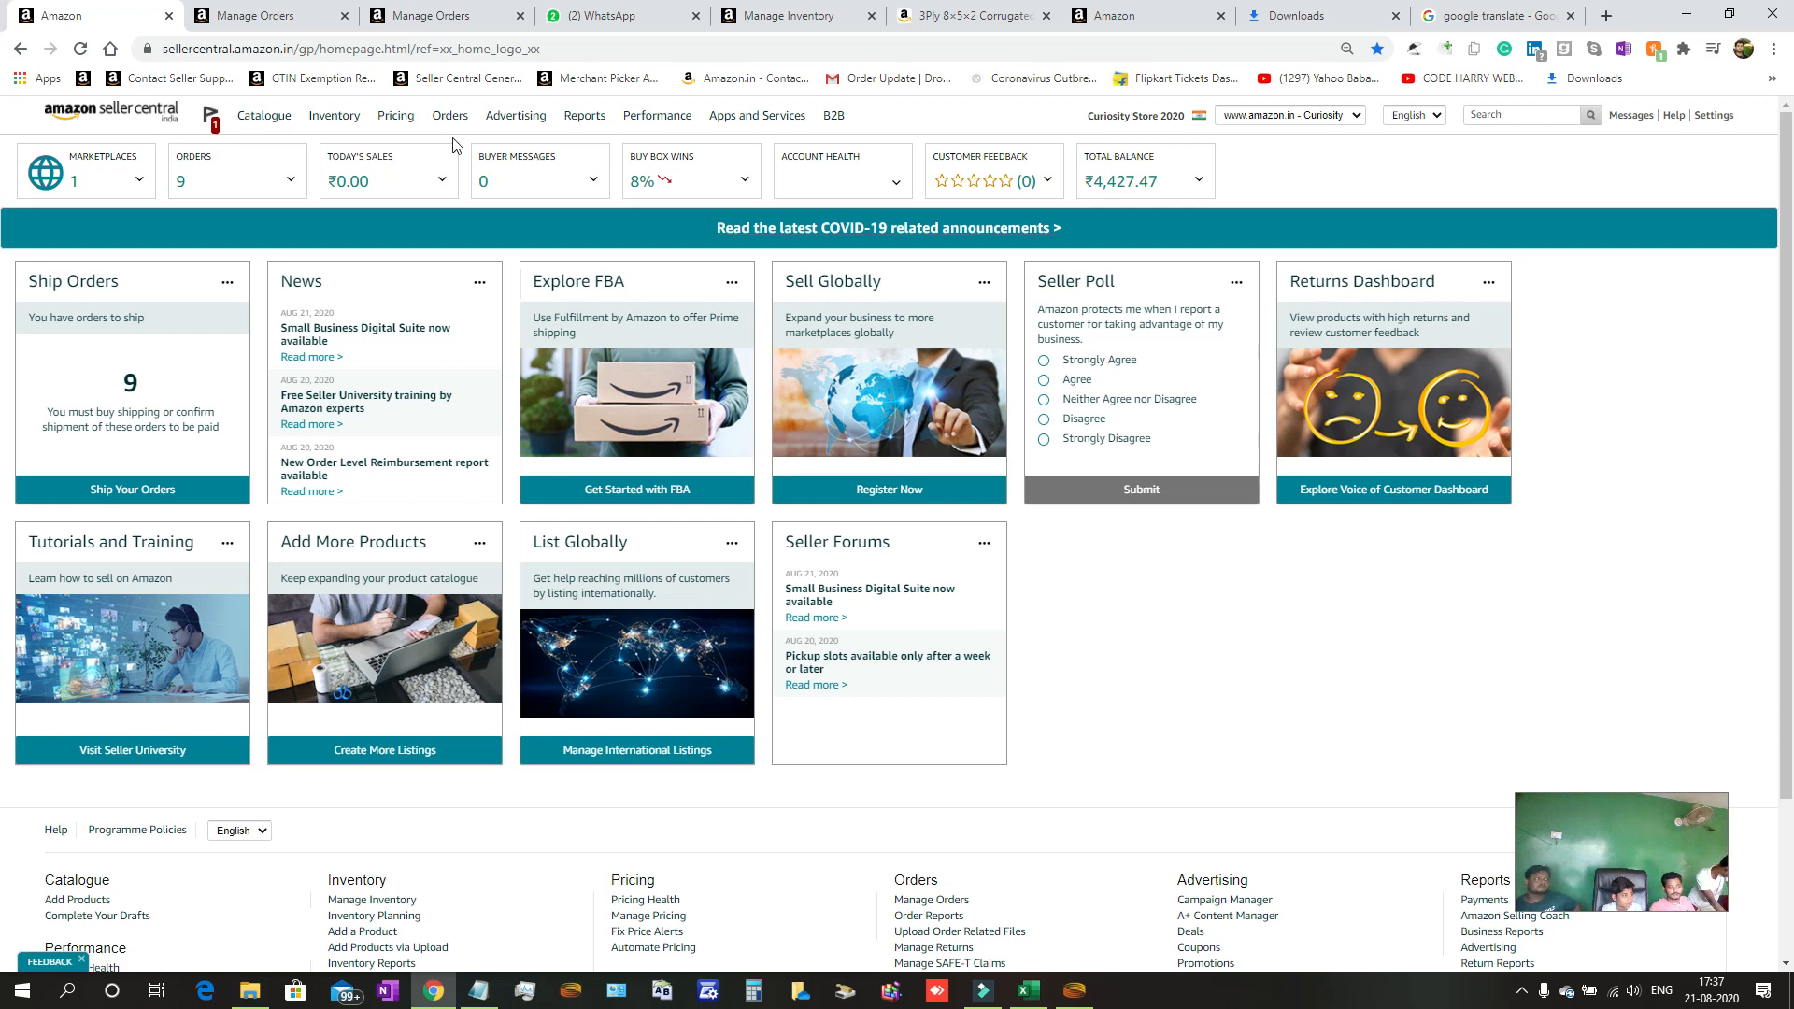
{"action": "mouse_move", "coordinate": [369, 126]}
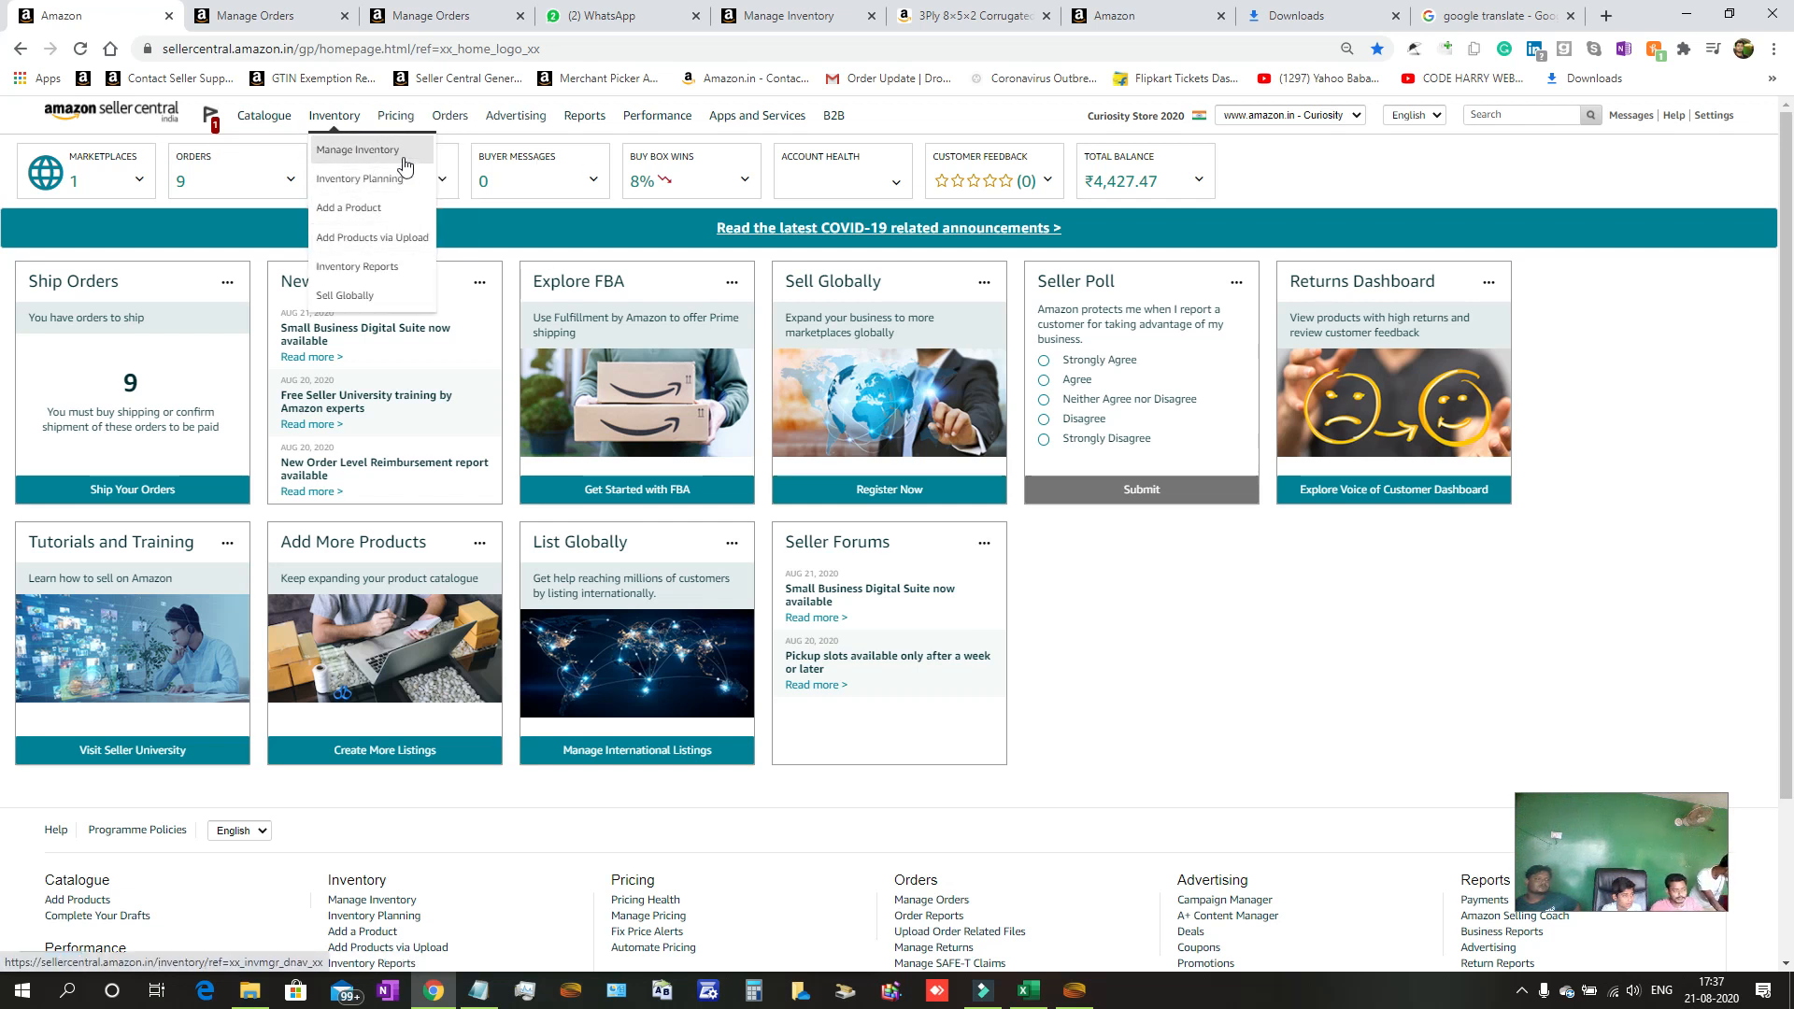
{"action": "left_click", "coordinate": [370, 216]}
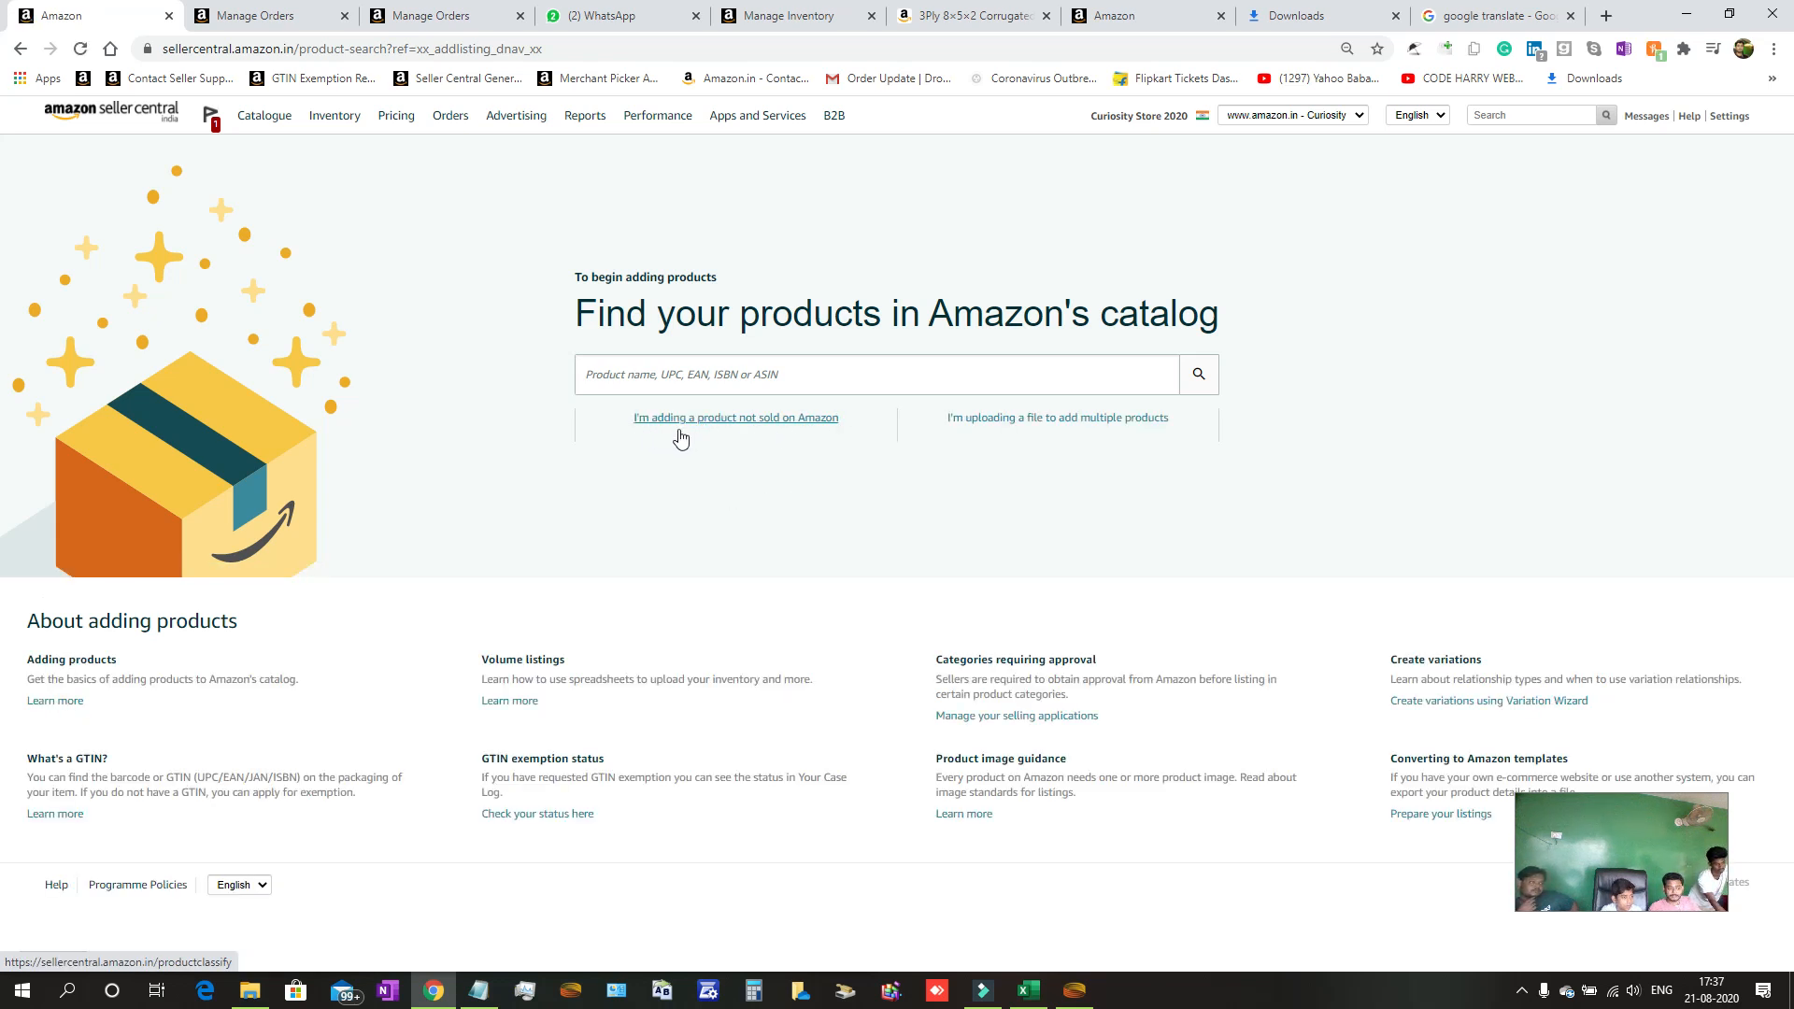
{"action": "left_click", "coordinate": [733, 420]}
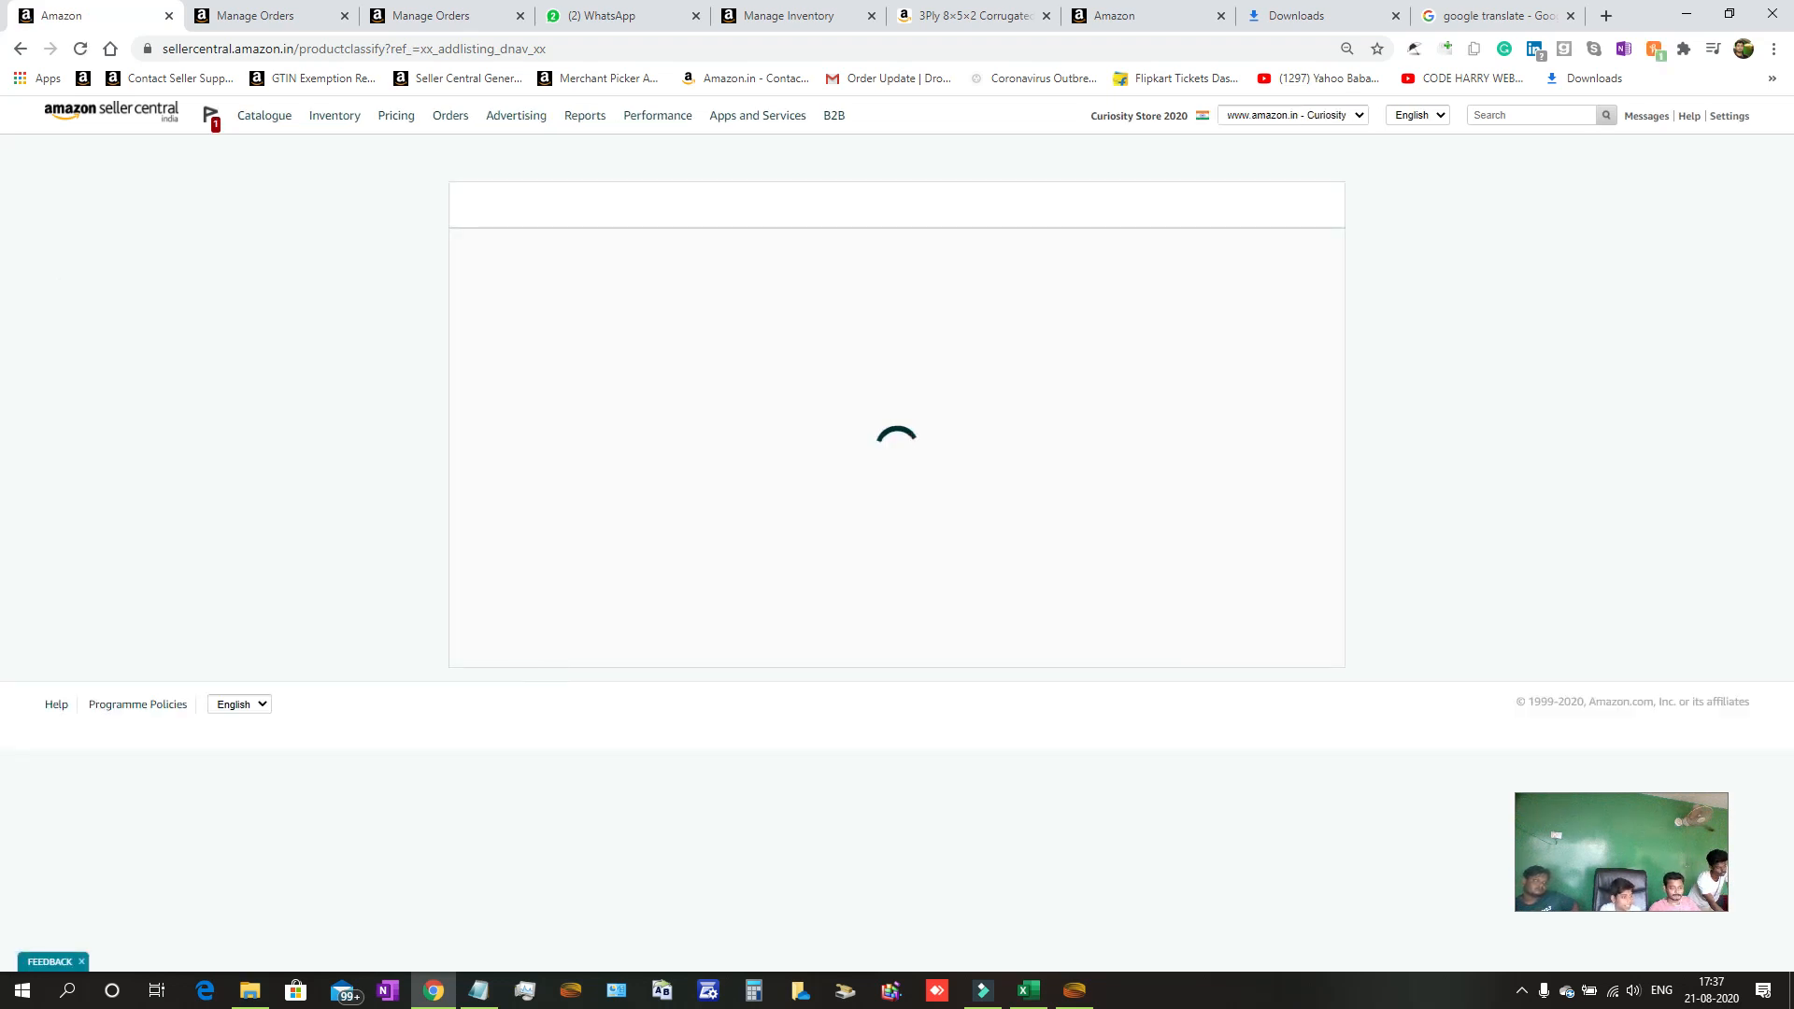
Bring up the employee job folder in File Explorer, widen its navigation pane, and return to the browser.
{"action": "mouse_move", "coordinate": [250, 989]}
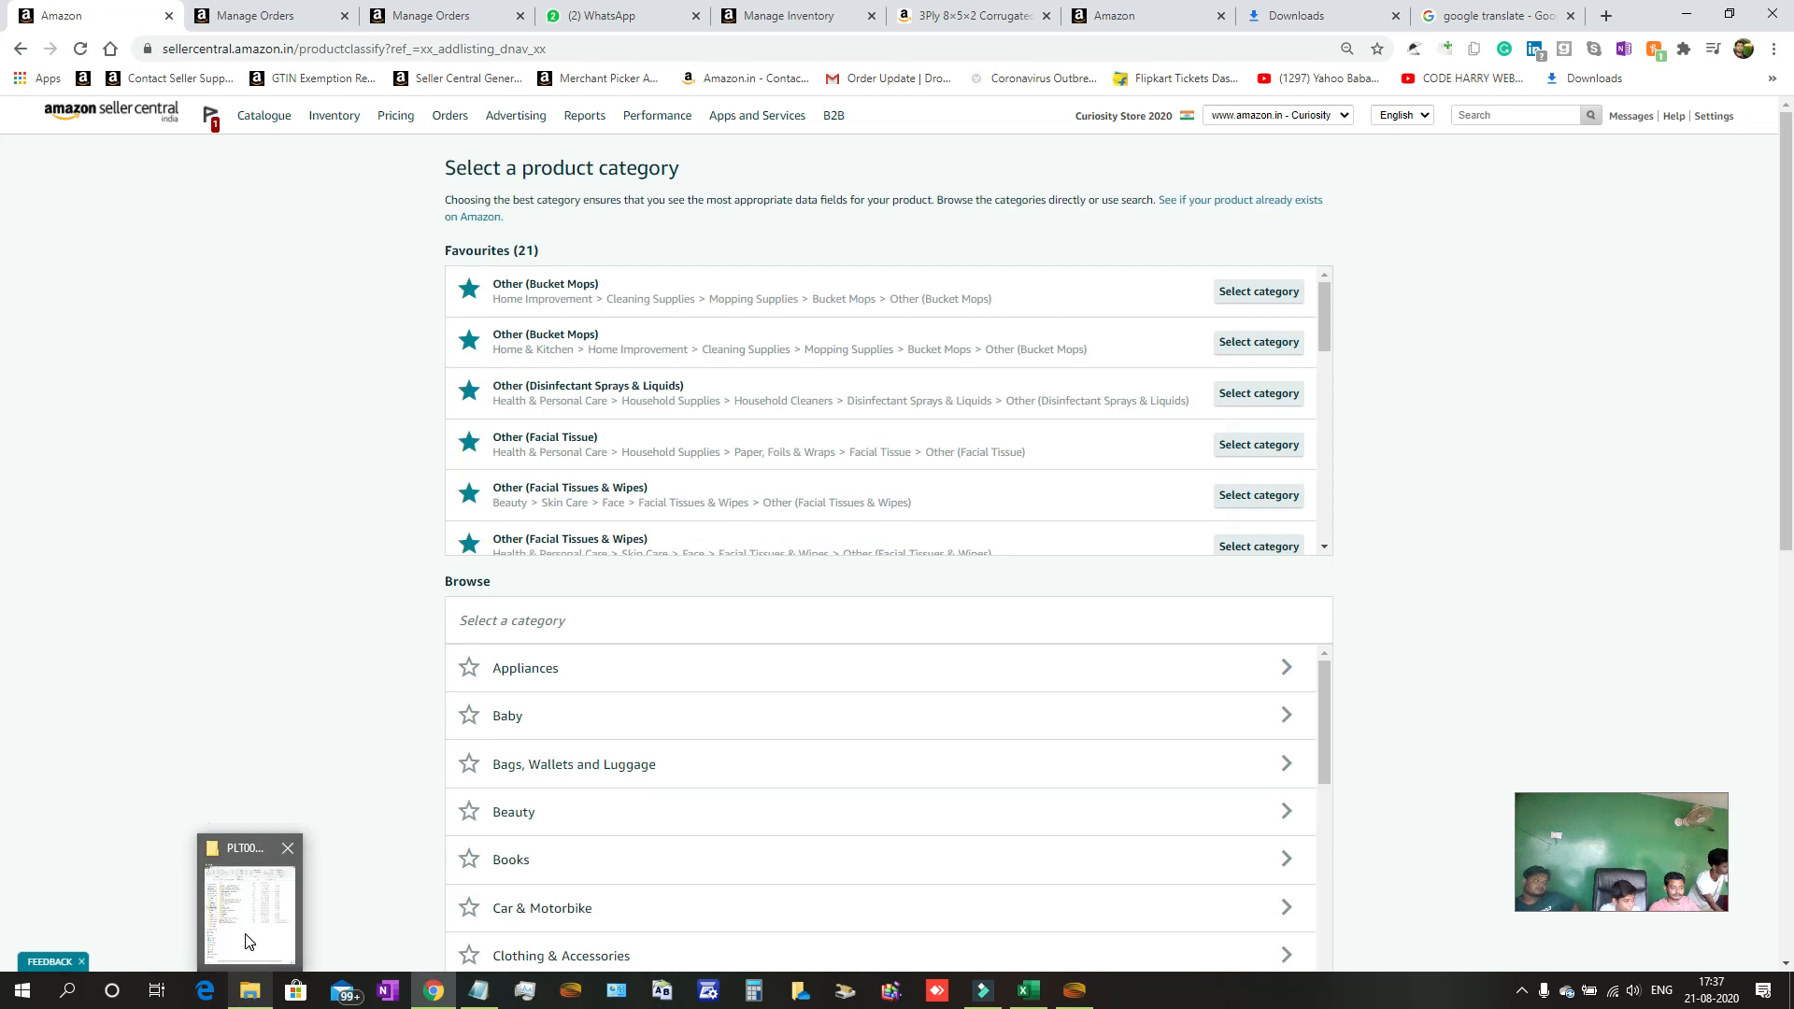
{"action": "mouse_move", "coordinate": [249, 940]}
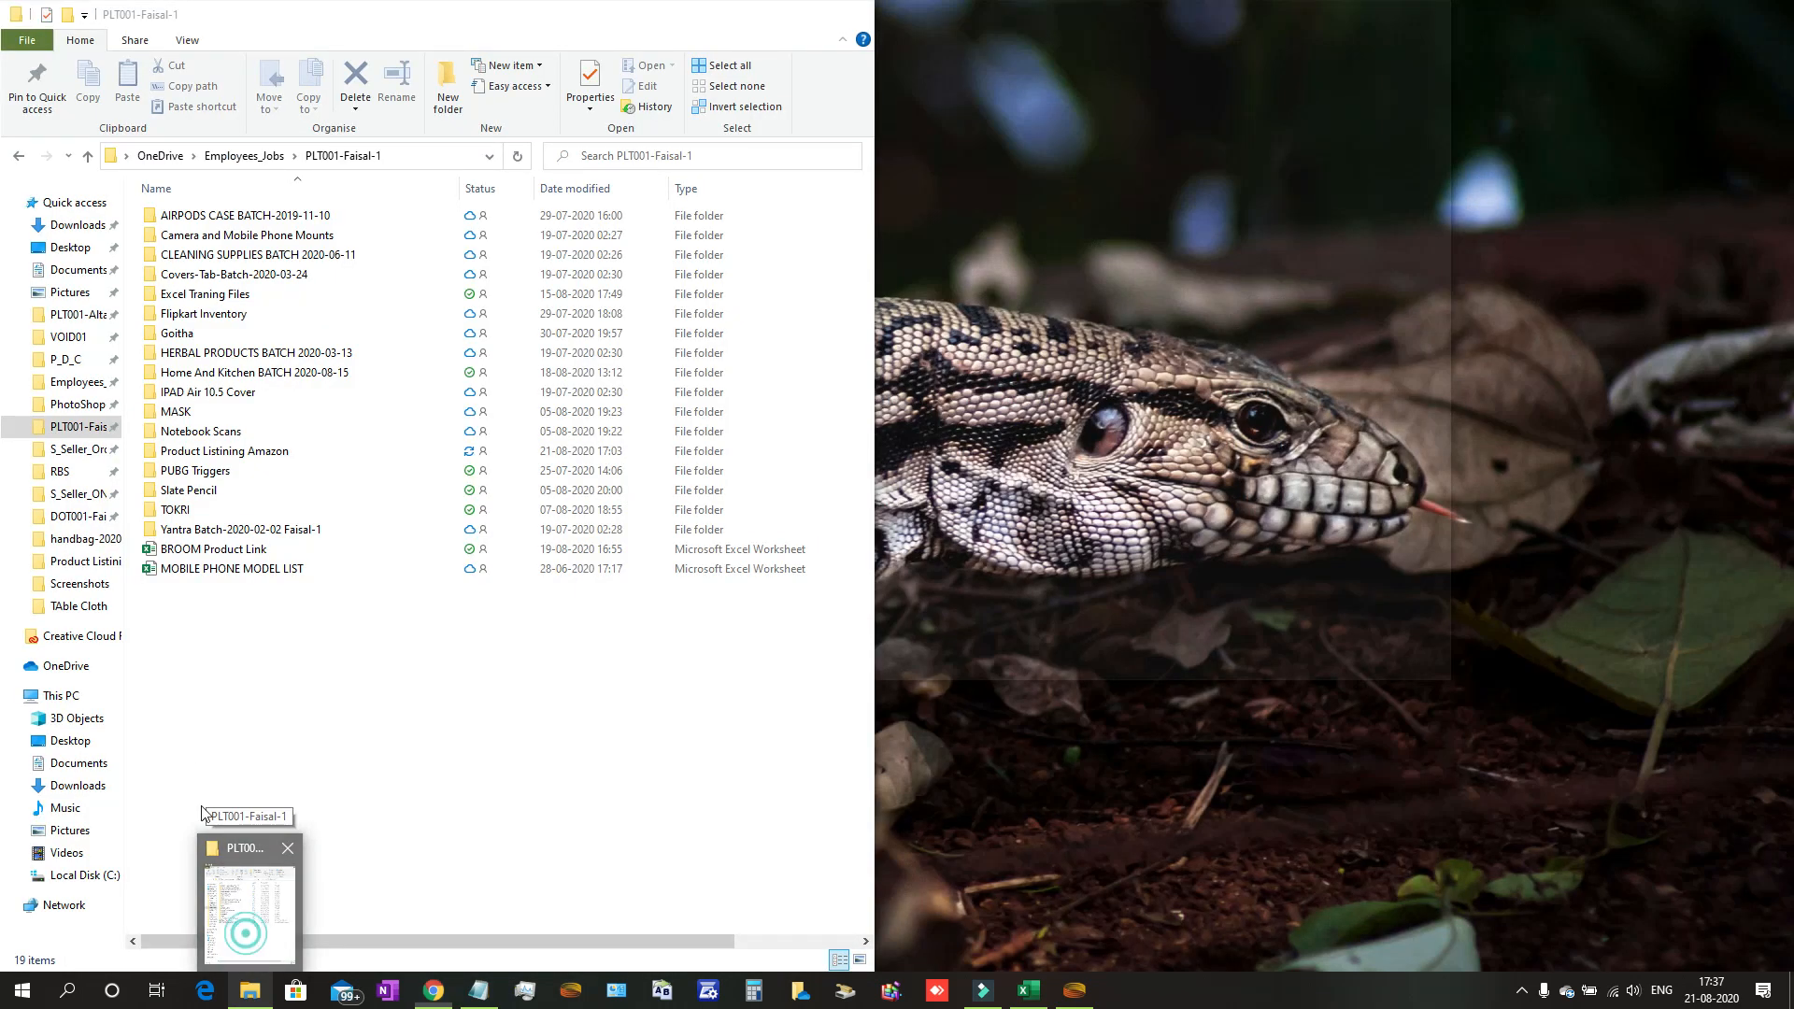
{"action": "left_click", "coordinate": [249, 940]}
{"action": "left_click_drag", "start_coordinate": [126, 667], "coordinate": [317, 671]}
{"action": "left_click", "coordinate": [1682, 465]}
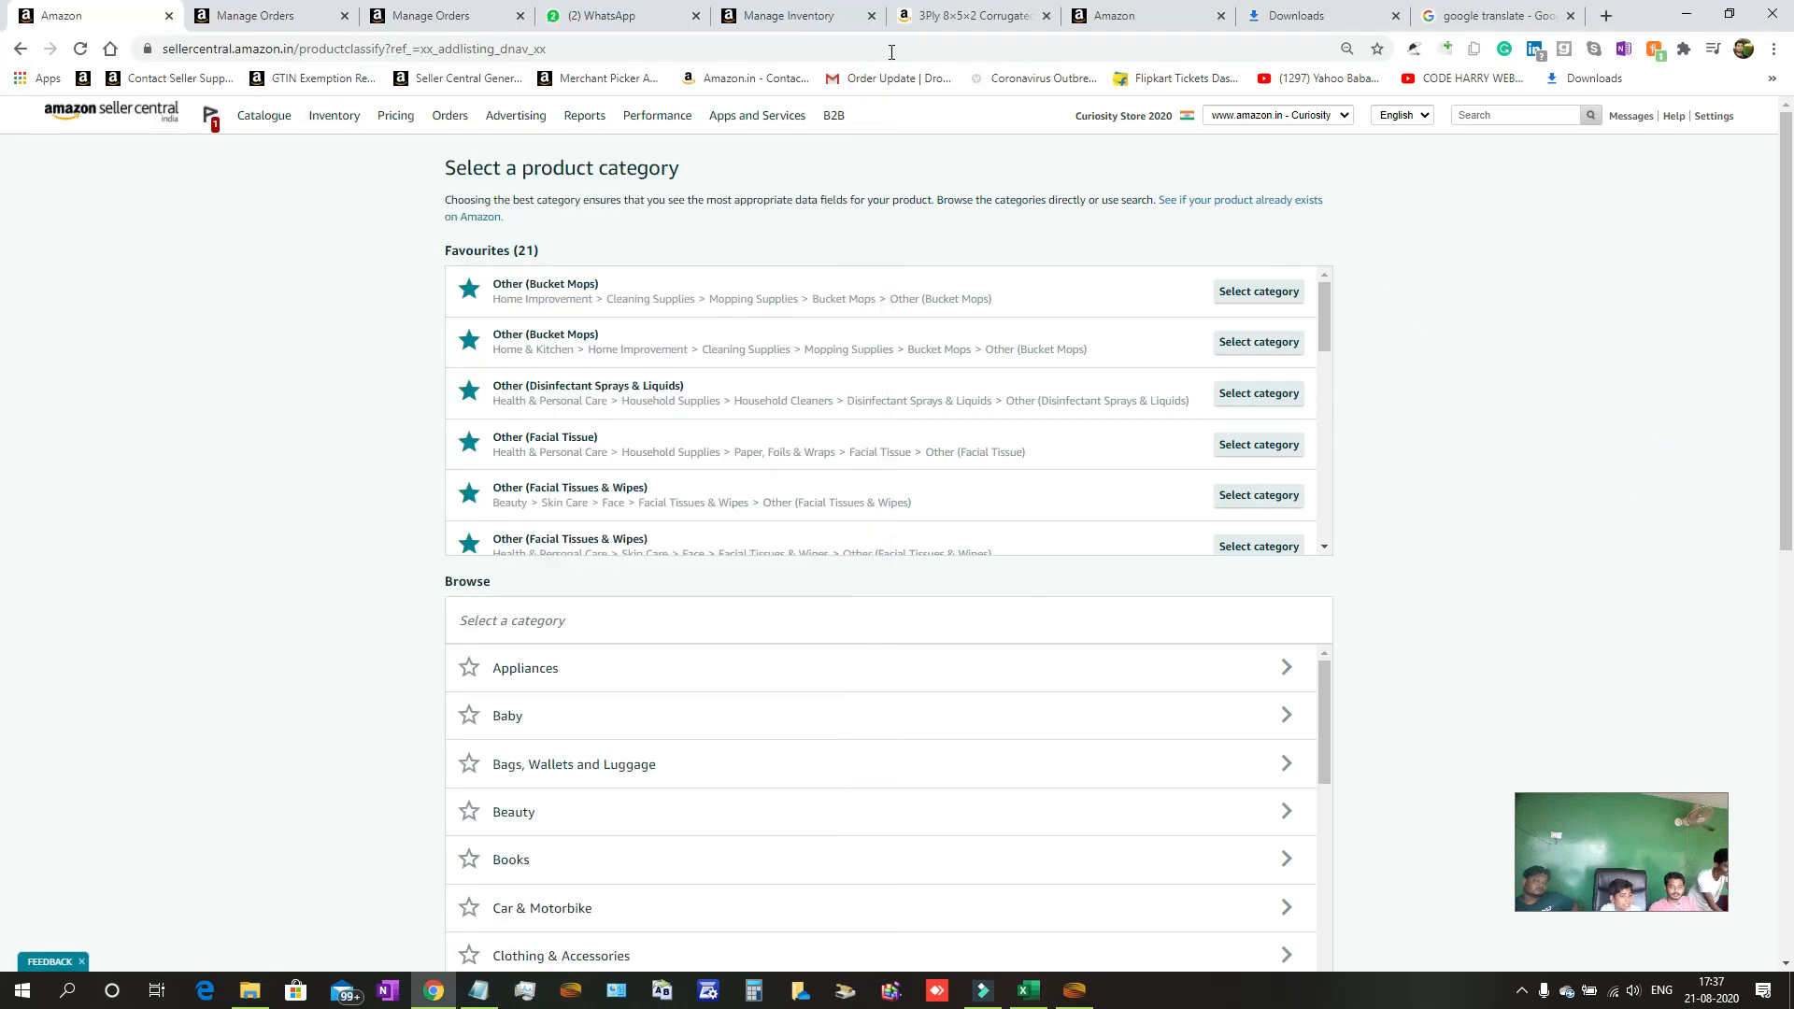
Switch to WhatsApp, check the Orders Processing RBS chat, and search for "fai" to open the matching Work Journal group.
{"action": "left_click", "coordinate": [607, 16]}
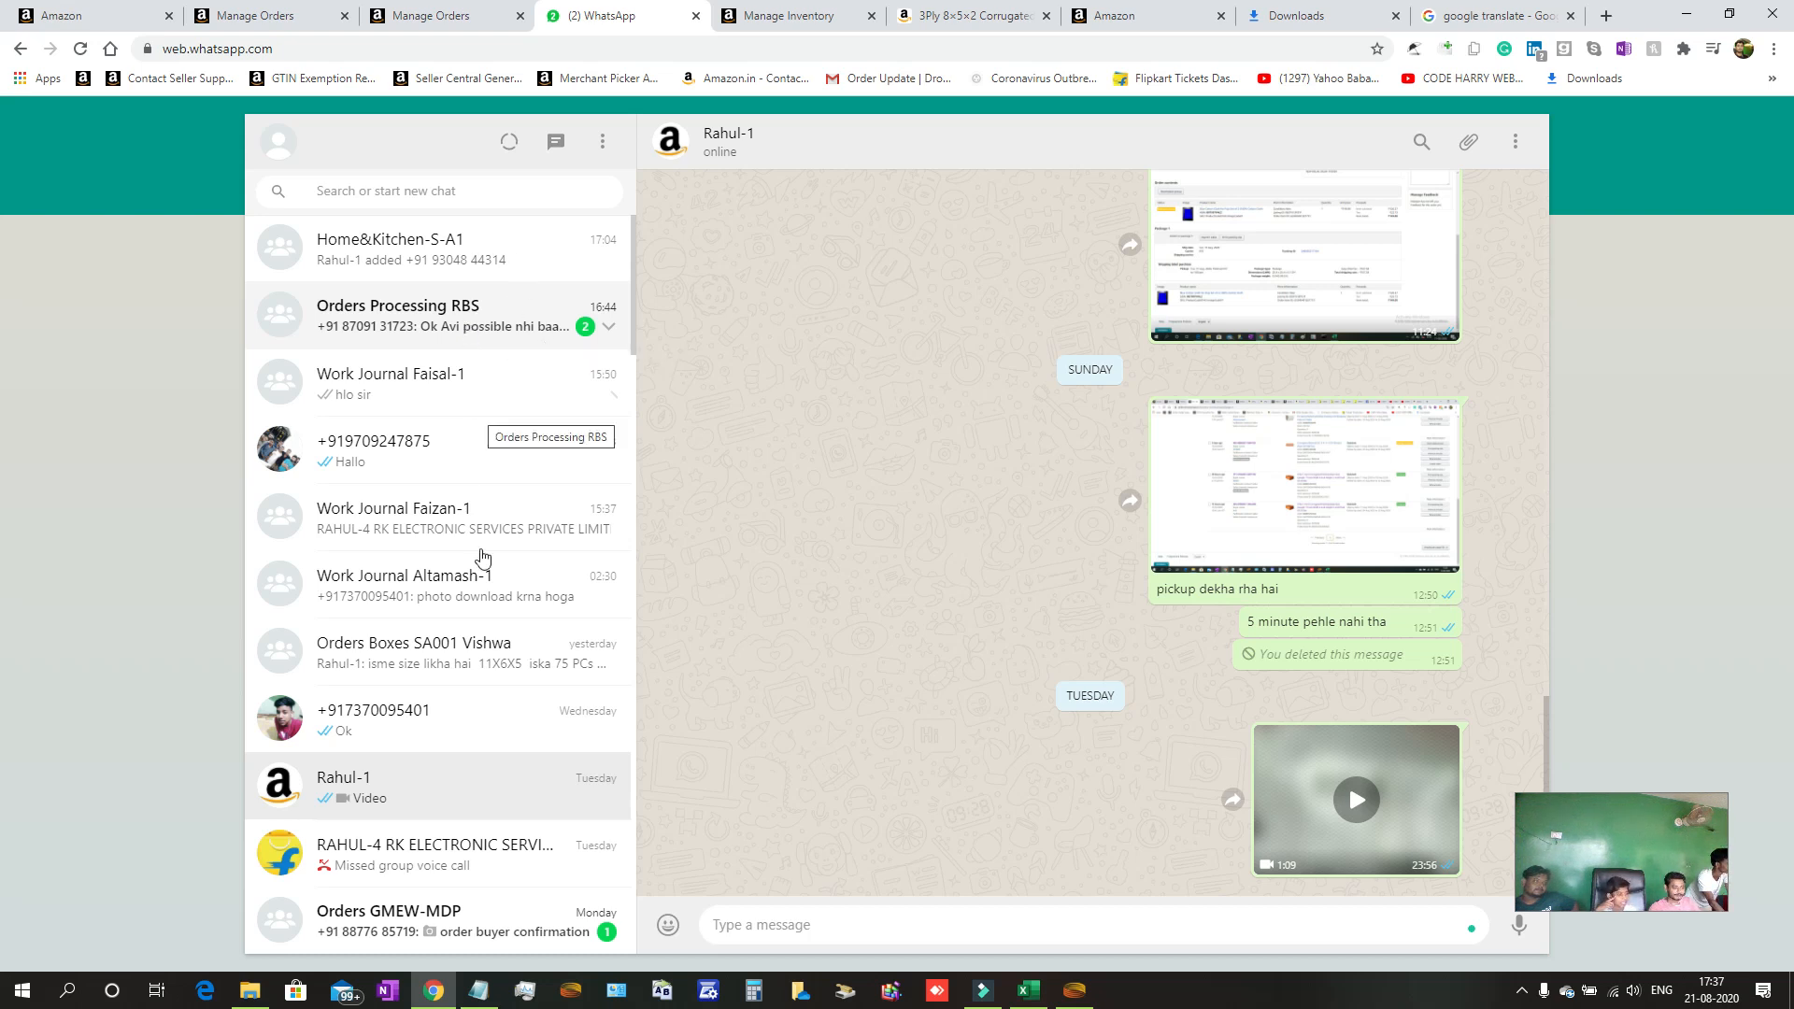
{"action": "left_click", "coordinate": [418, 313]}
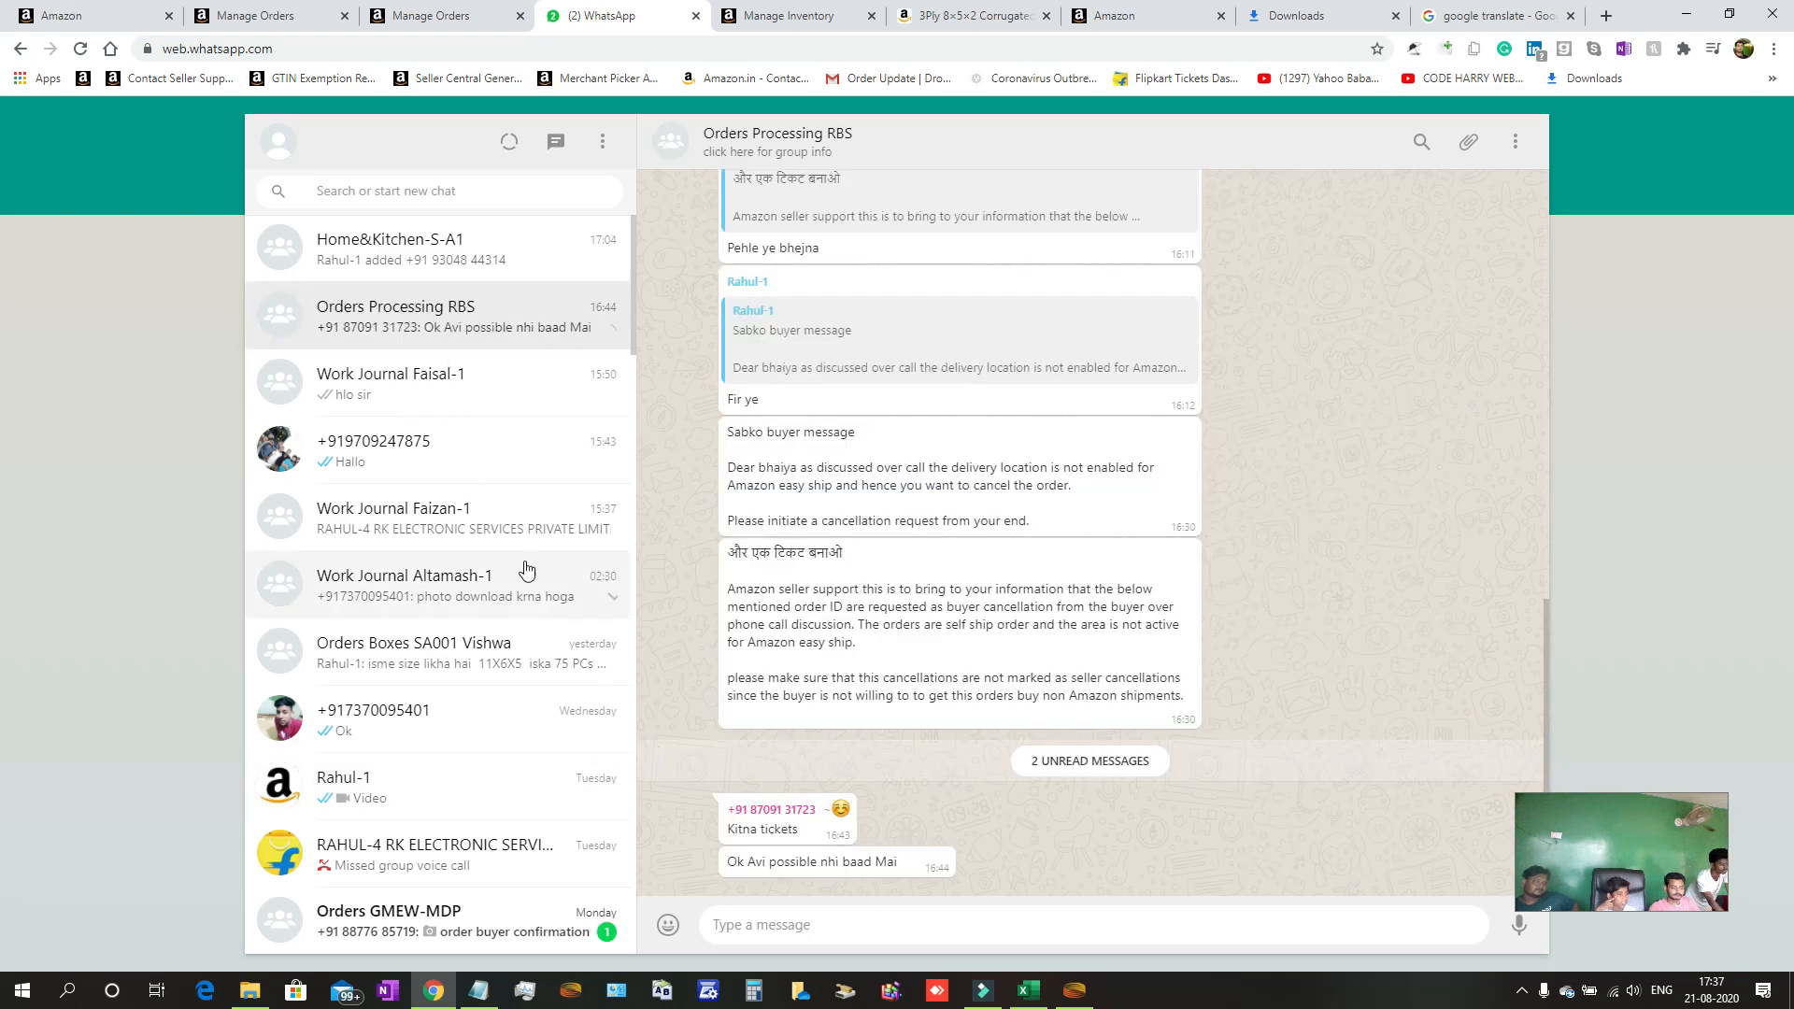
{"action": "left_click", "coordinate": [480, 191]}
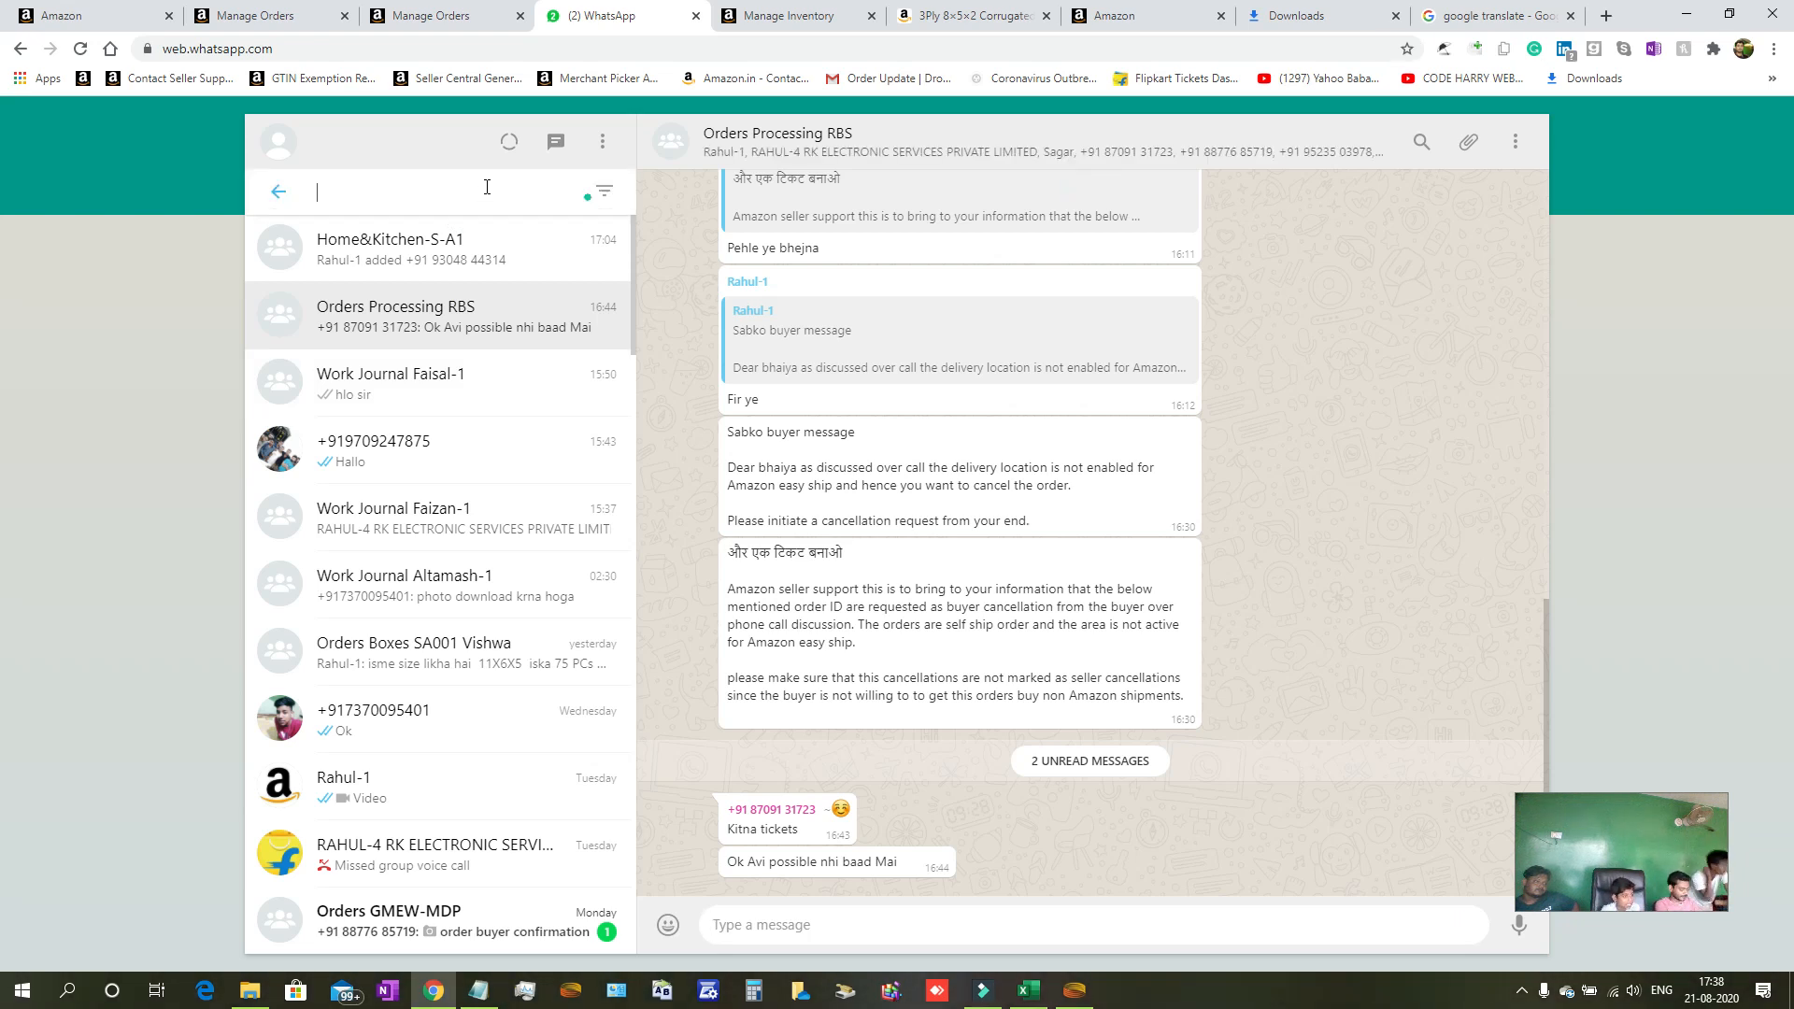
{"action": "type", "text": "fai"}
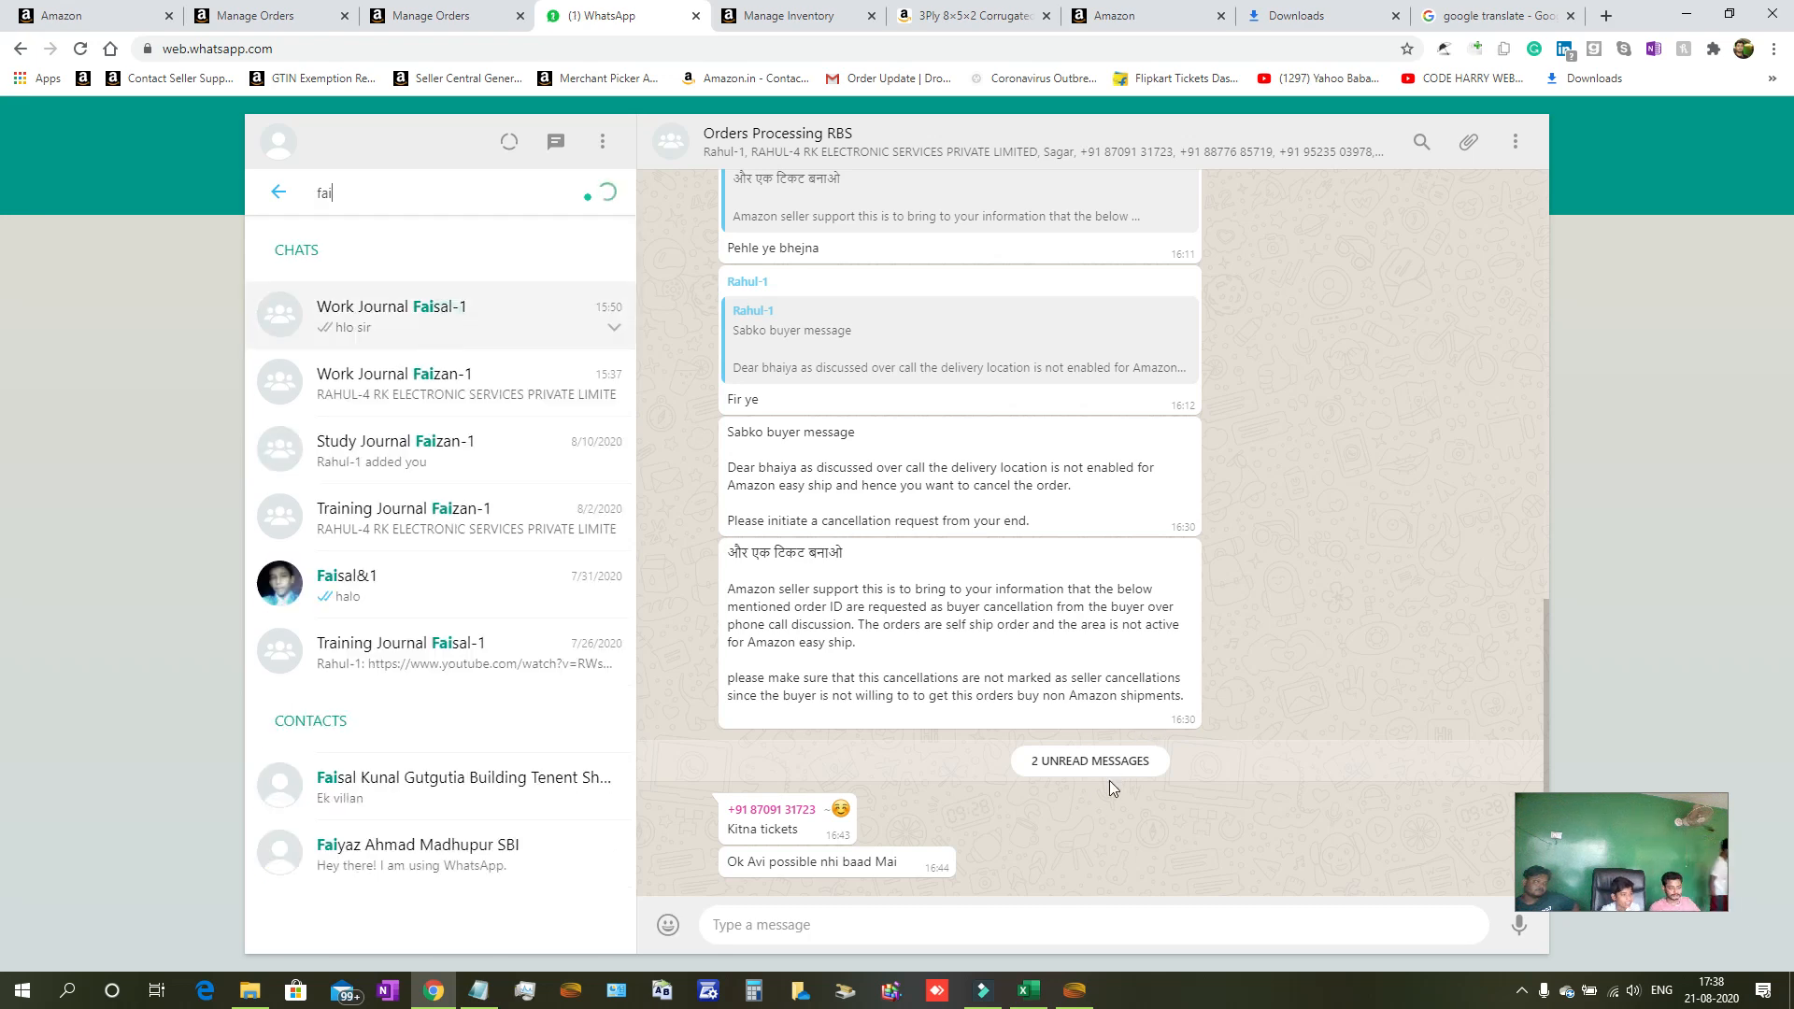
{"action": "key", "text": "Return"}
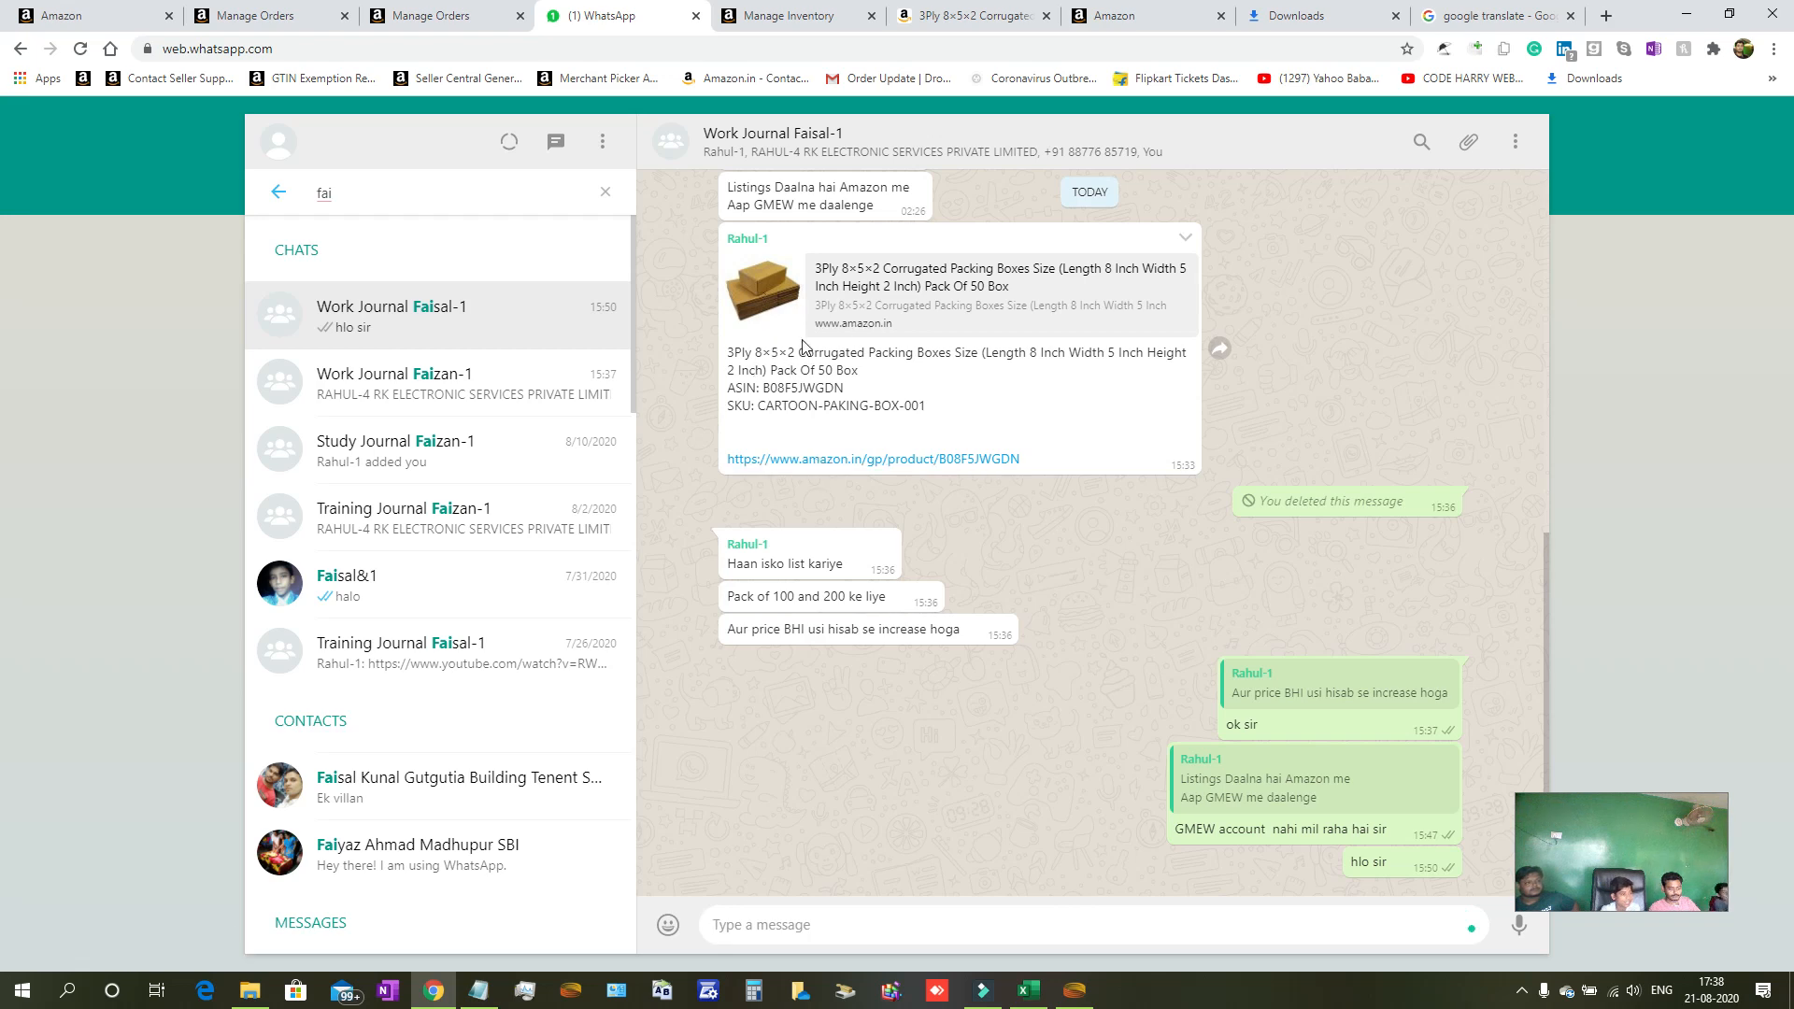
Switch to File Explorer, open the first pinned PLT001 employee folder, and widen the window to show all columns.
{"action": "left_click", "coordinate": [250, 991]}
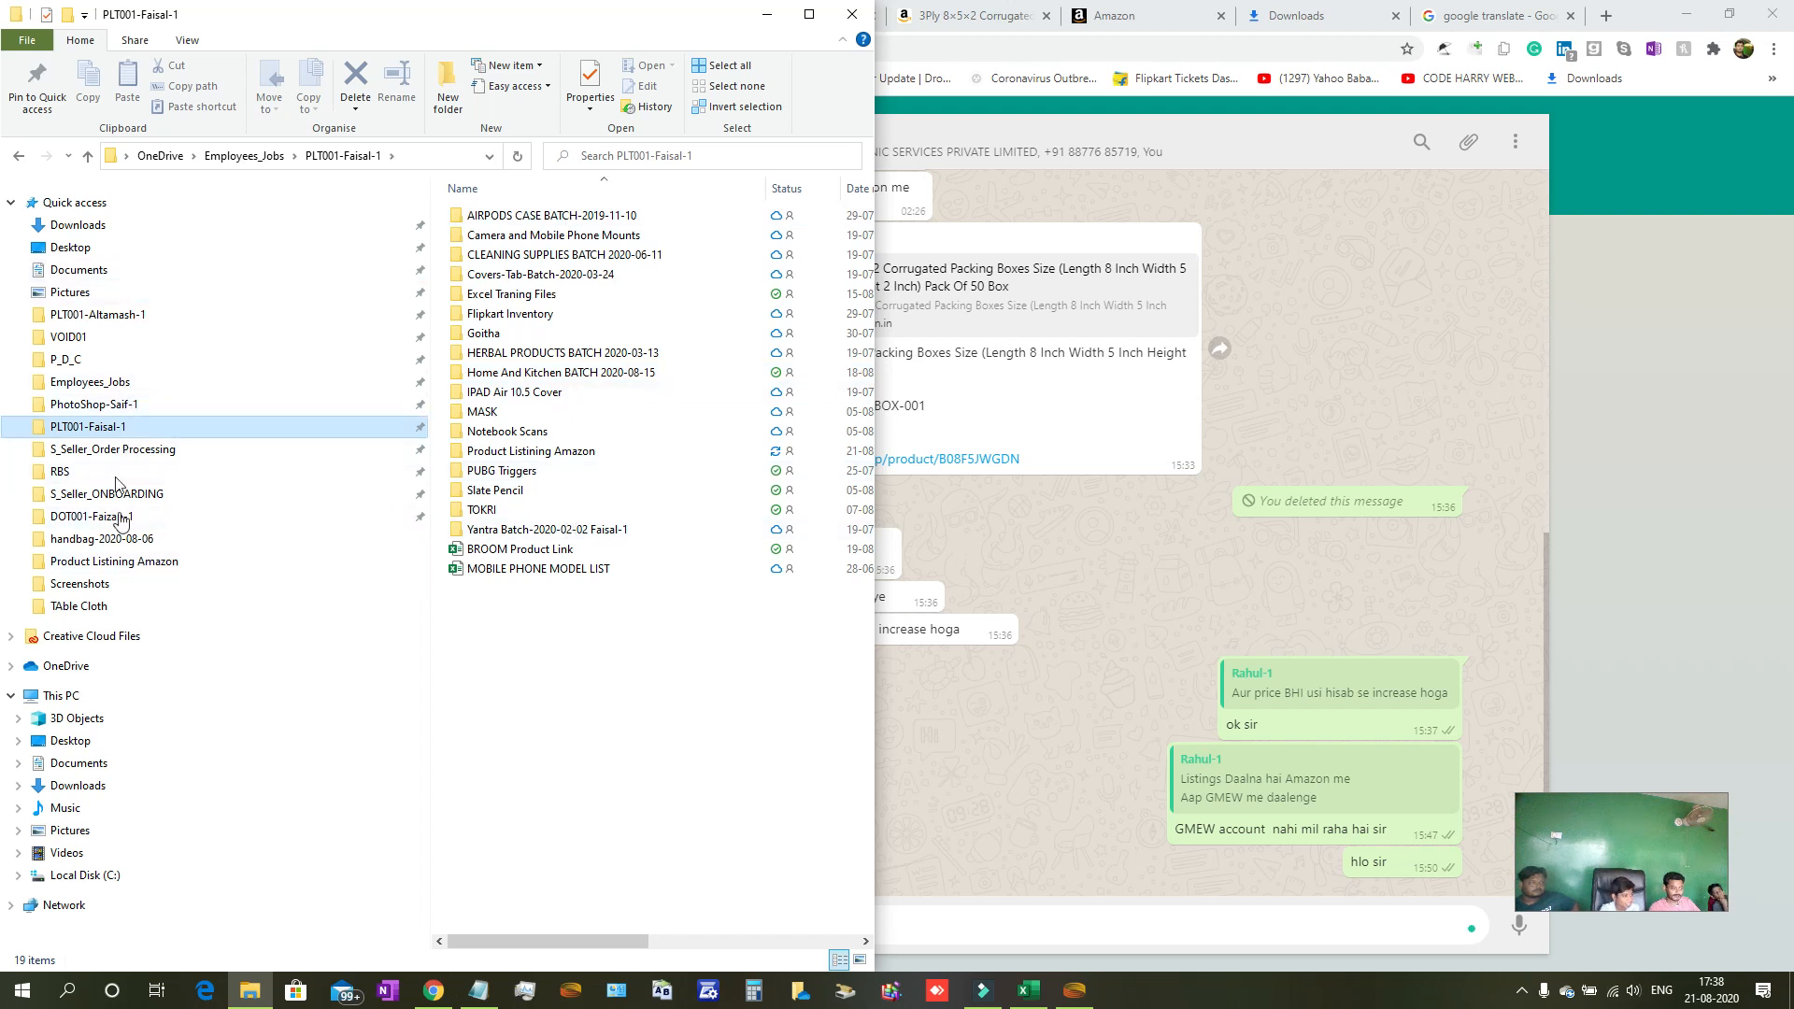
{"action": "left_click", "coordinate": [112, 314]}
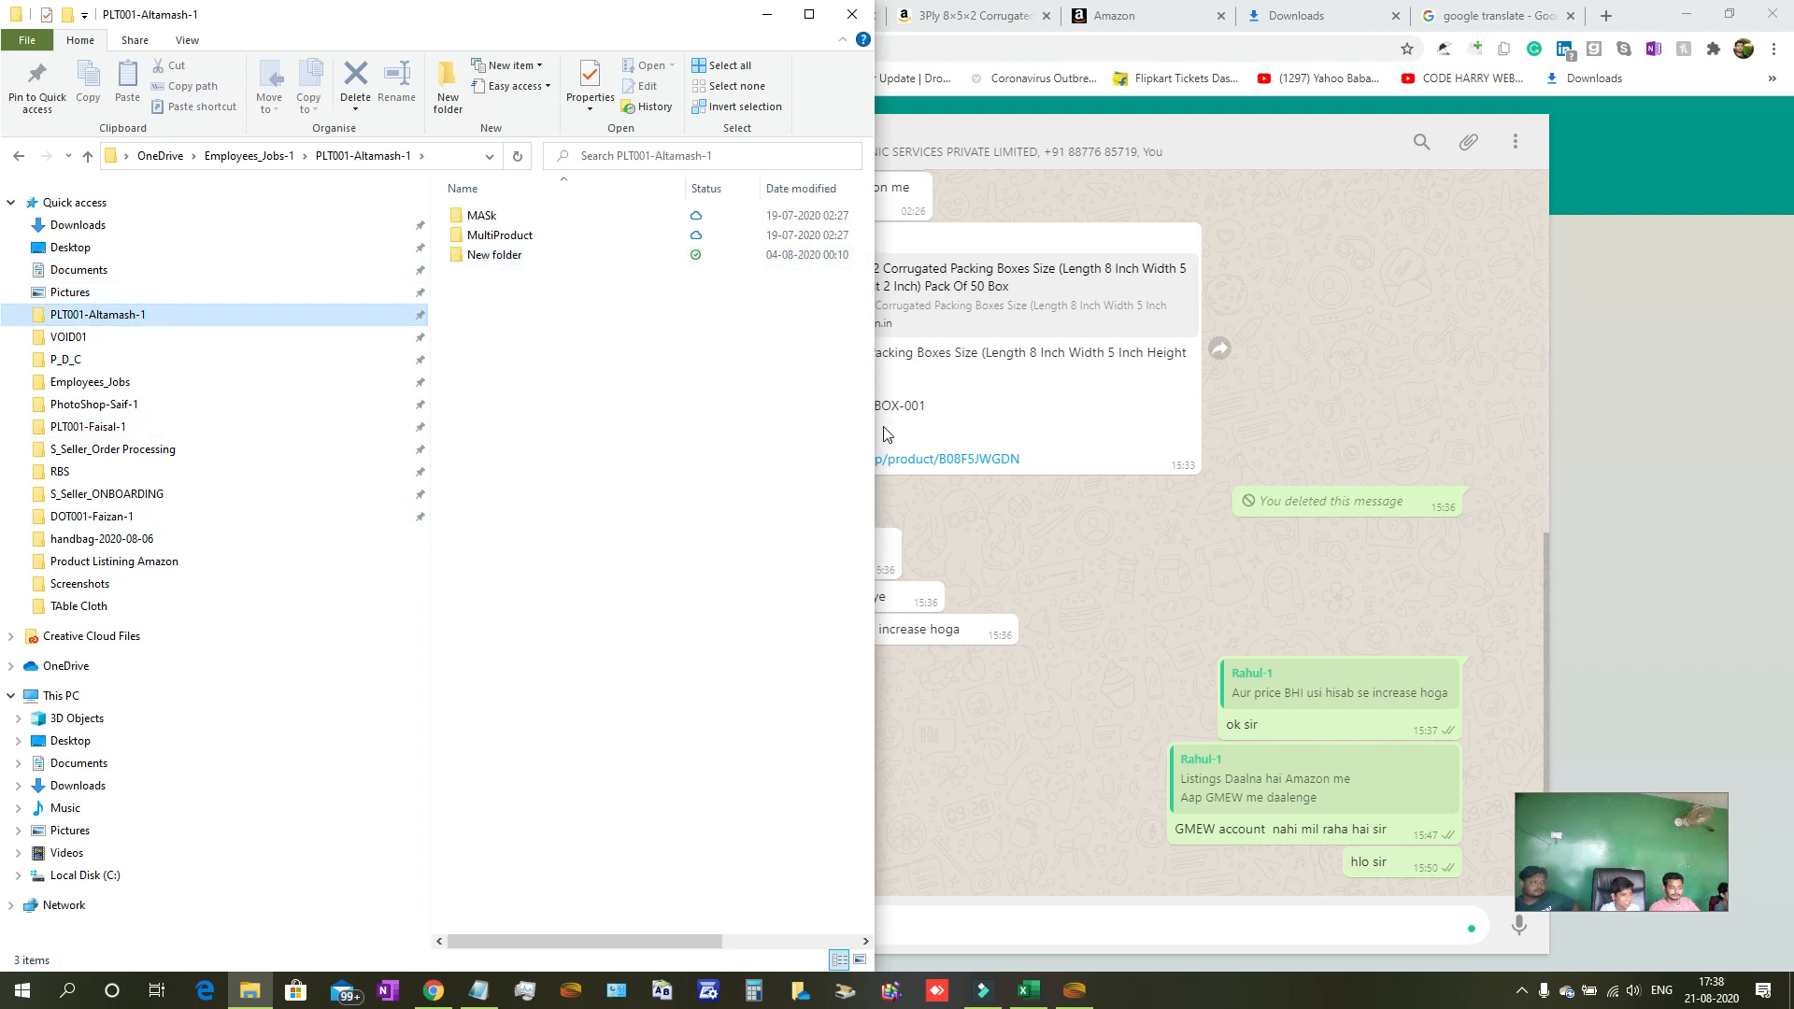
{"action": "left_click_drag", "start_coordinate": [878, 425], "coordinate": [1358, 375]}
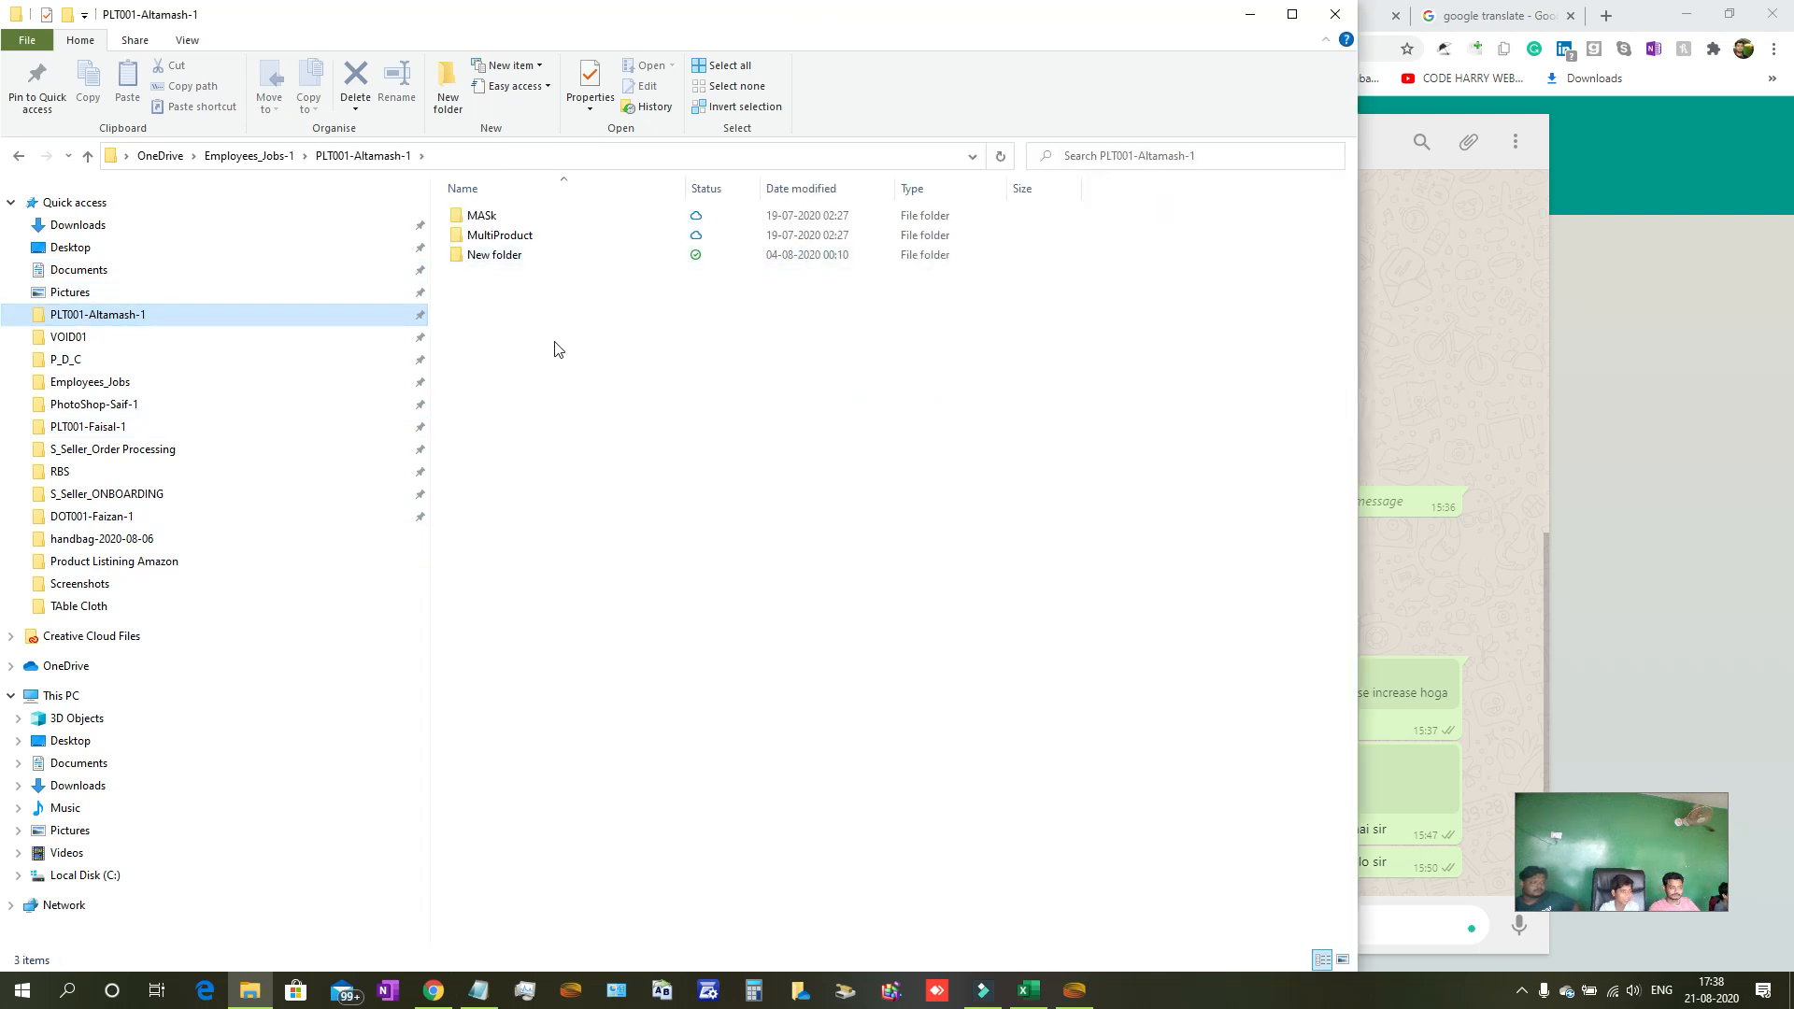
Inspect the contents of the MultiProduct and New folder subfolders, returning to the employee's PLT001 folder.
{"action": "left_click", "coordinate": [533, 256]}
{"action": "left_click", "coordinate": [530, 239]}
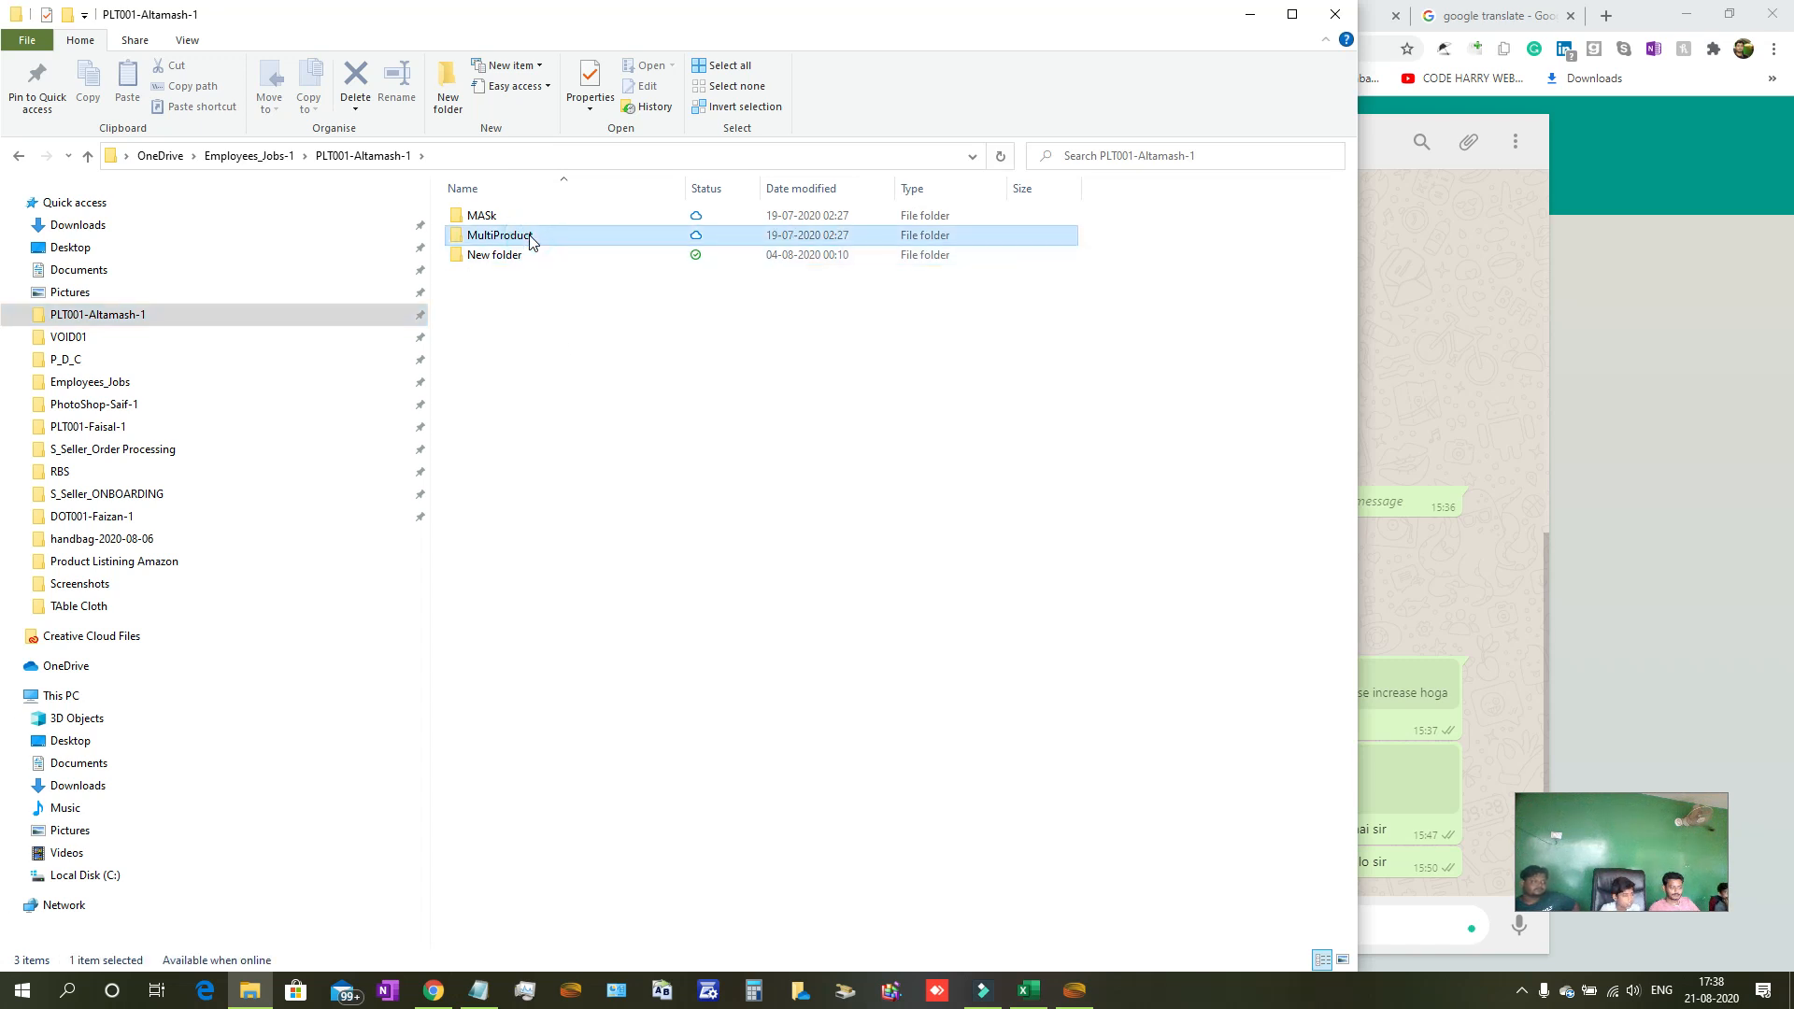
{"action": "key", "text": "Return"}
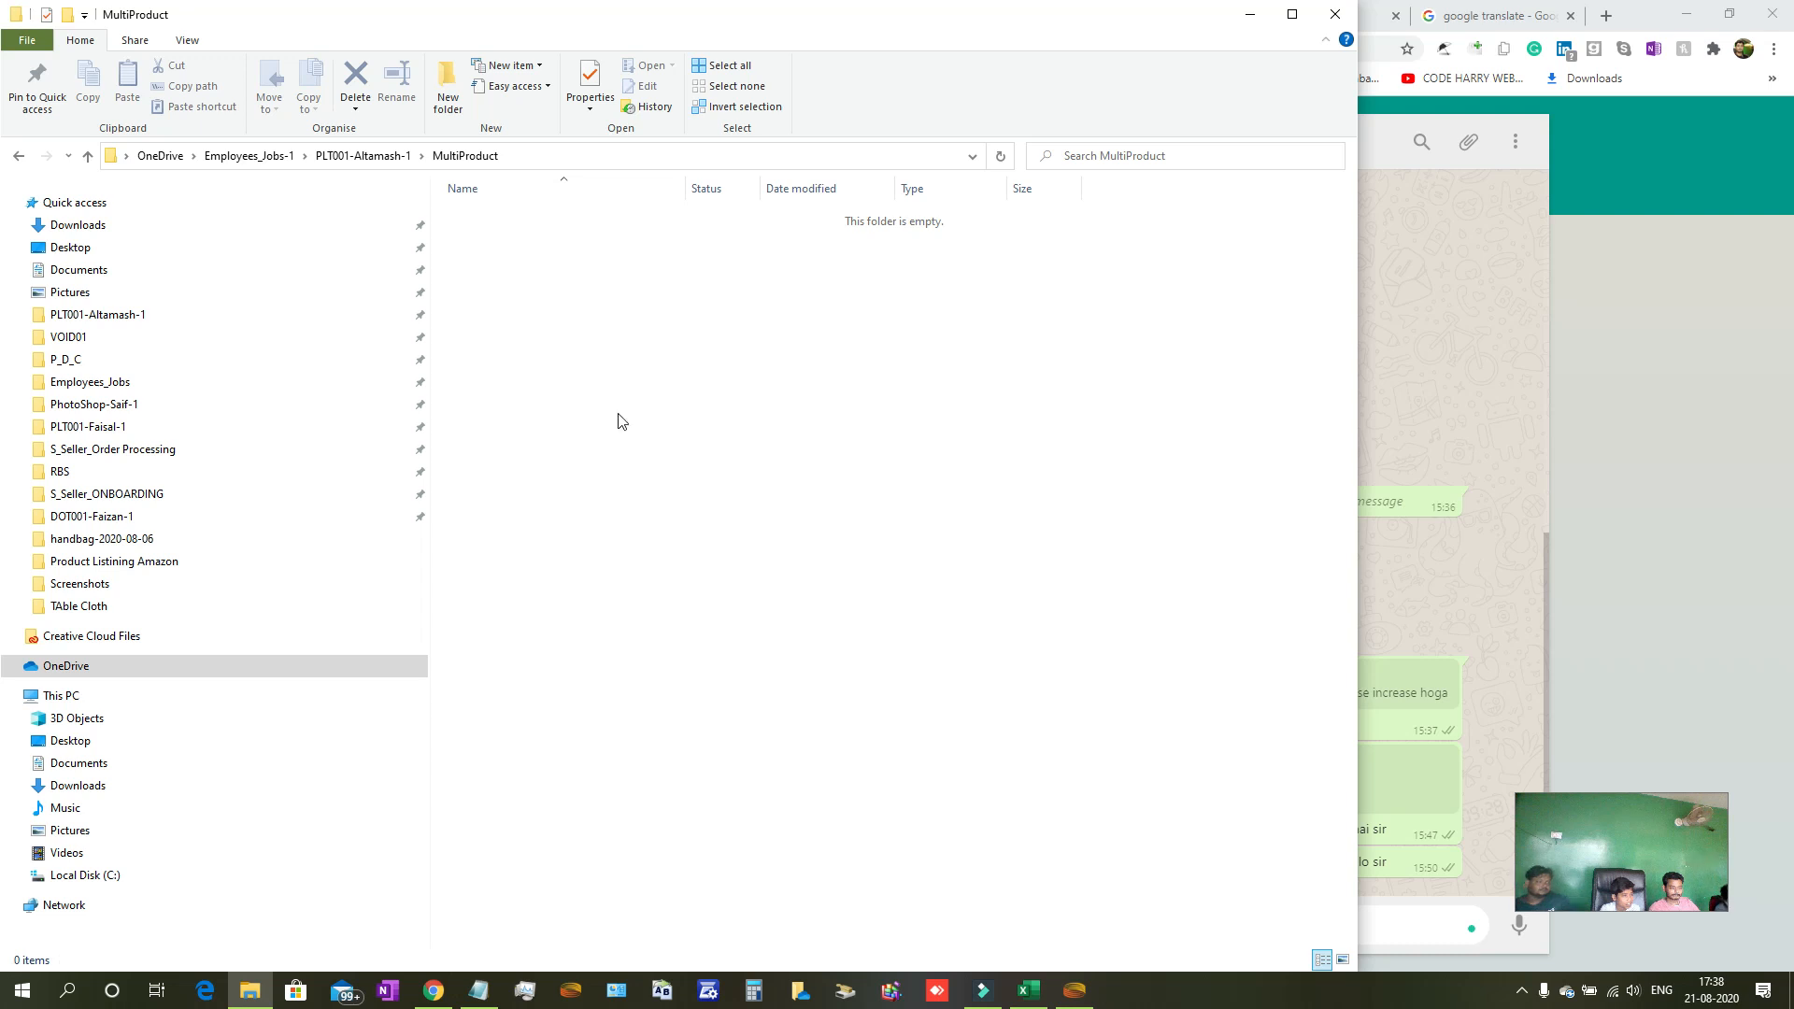
{"action": "left_click", "coordinate": [364, 155]}
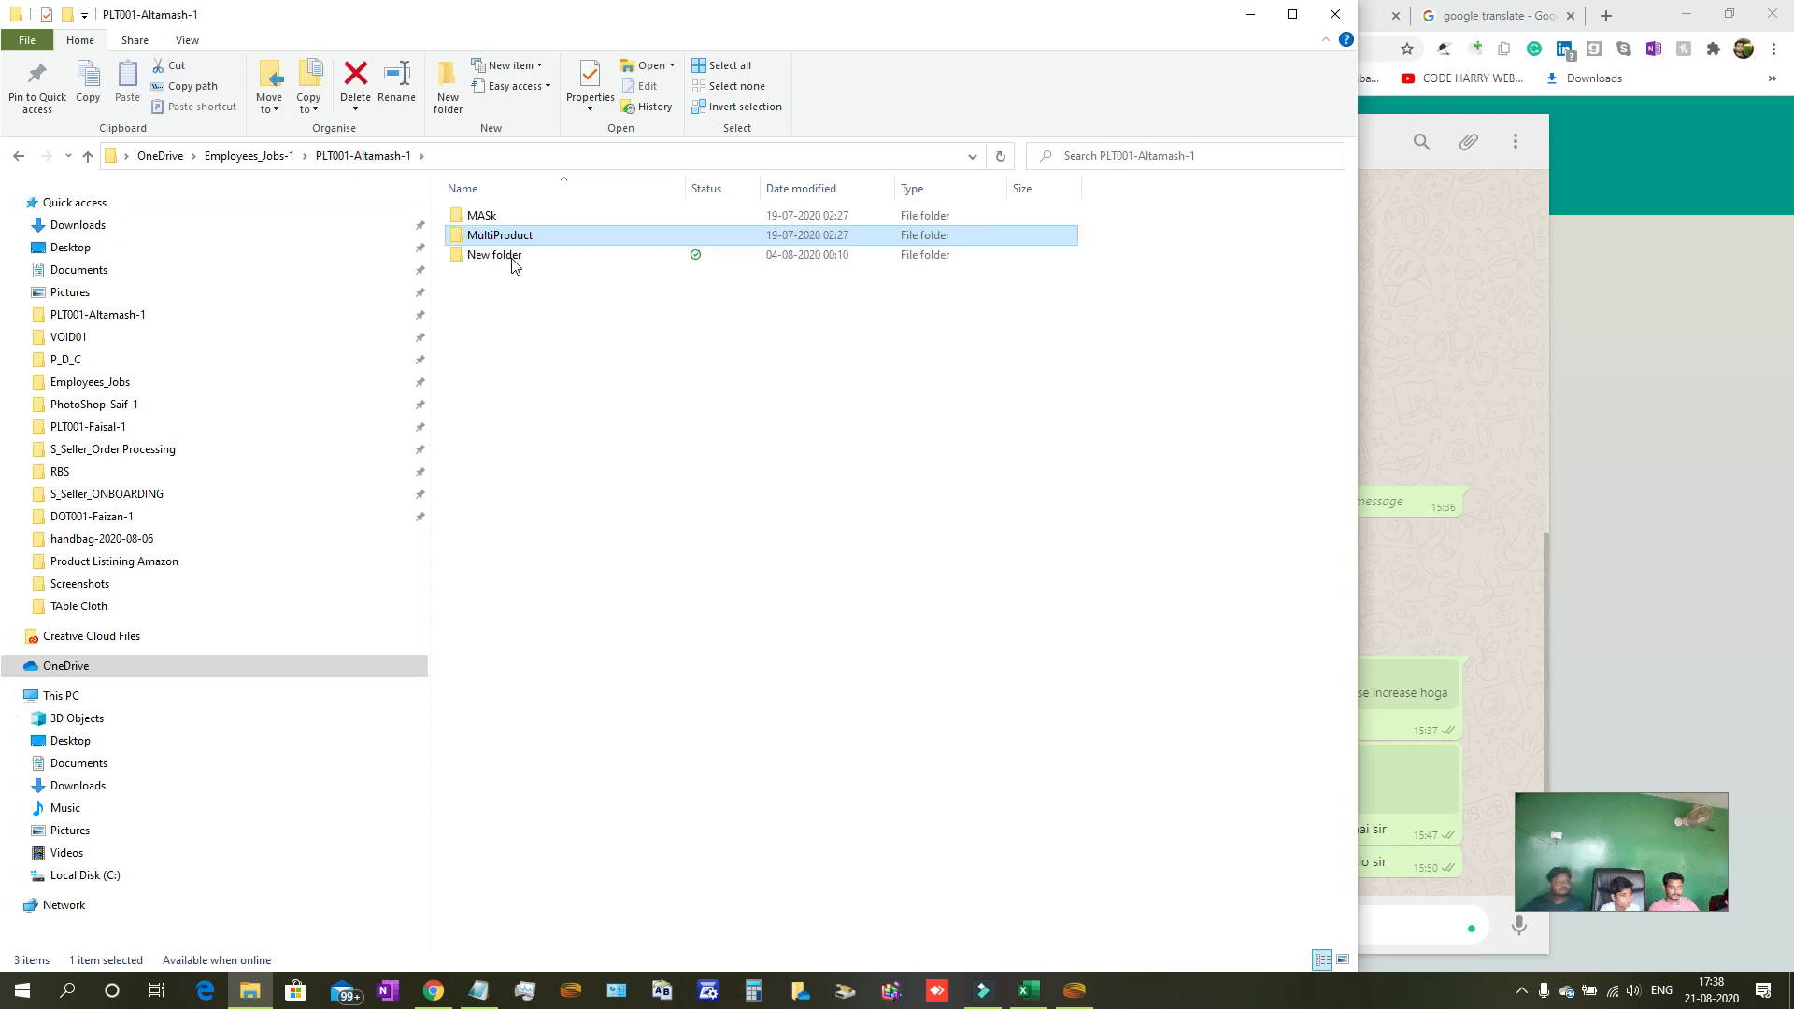
{"action": "left_click", "coordinate": [504, 255]}
{"action": "key", "text": "Return"}
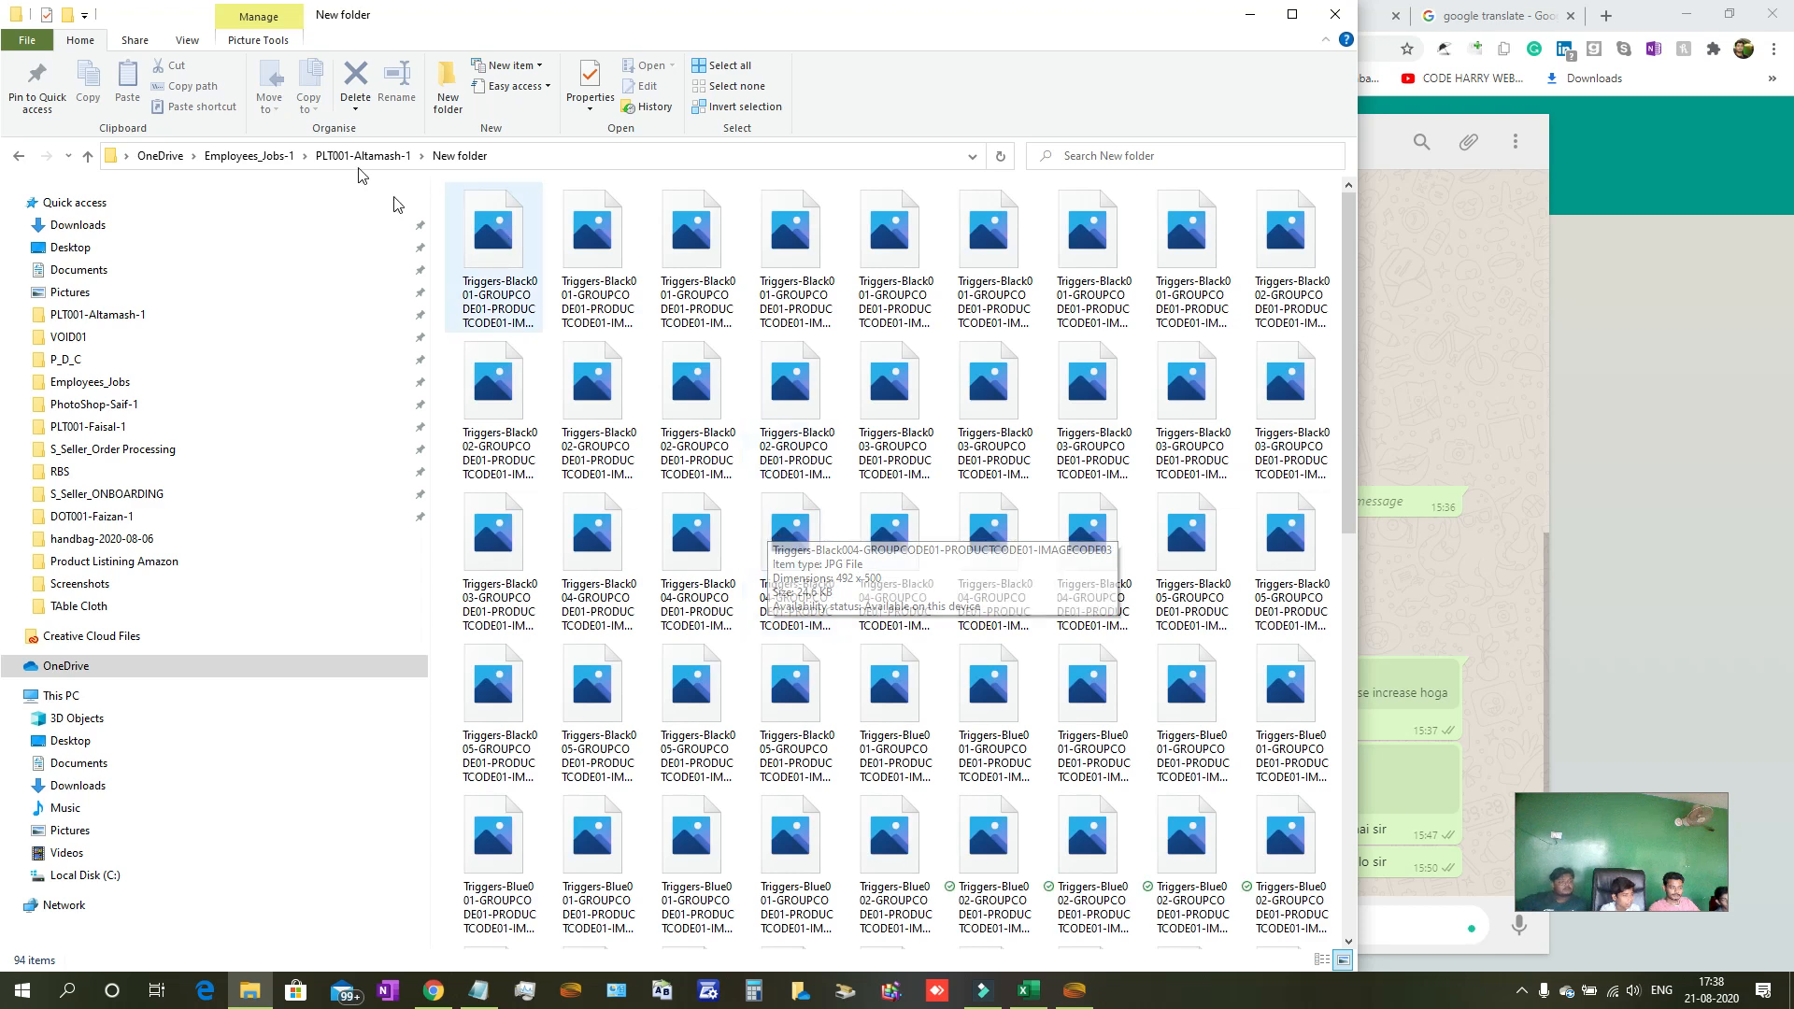
{"action": "left_click", "coordinate": [383, 156]}
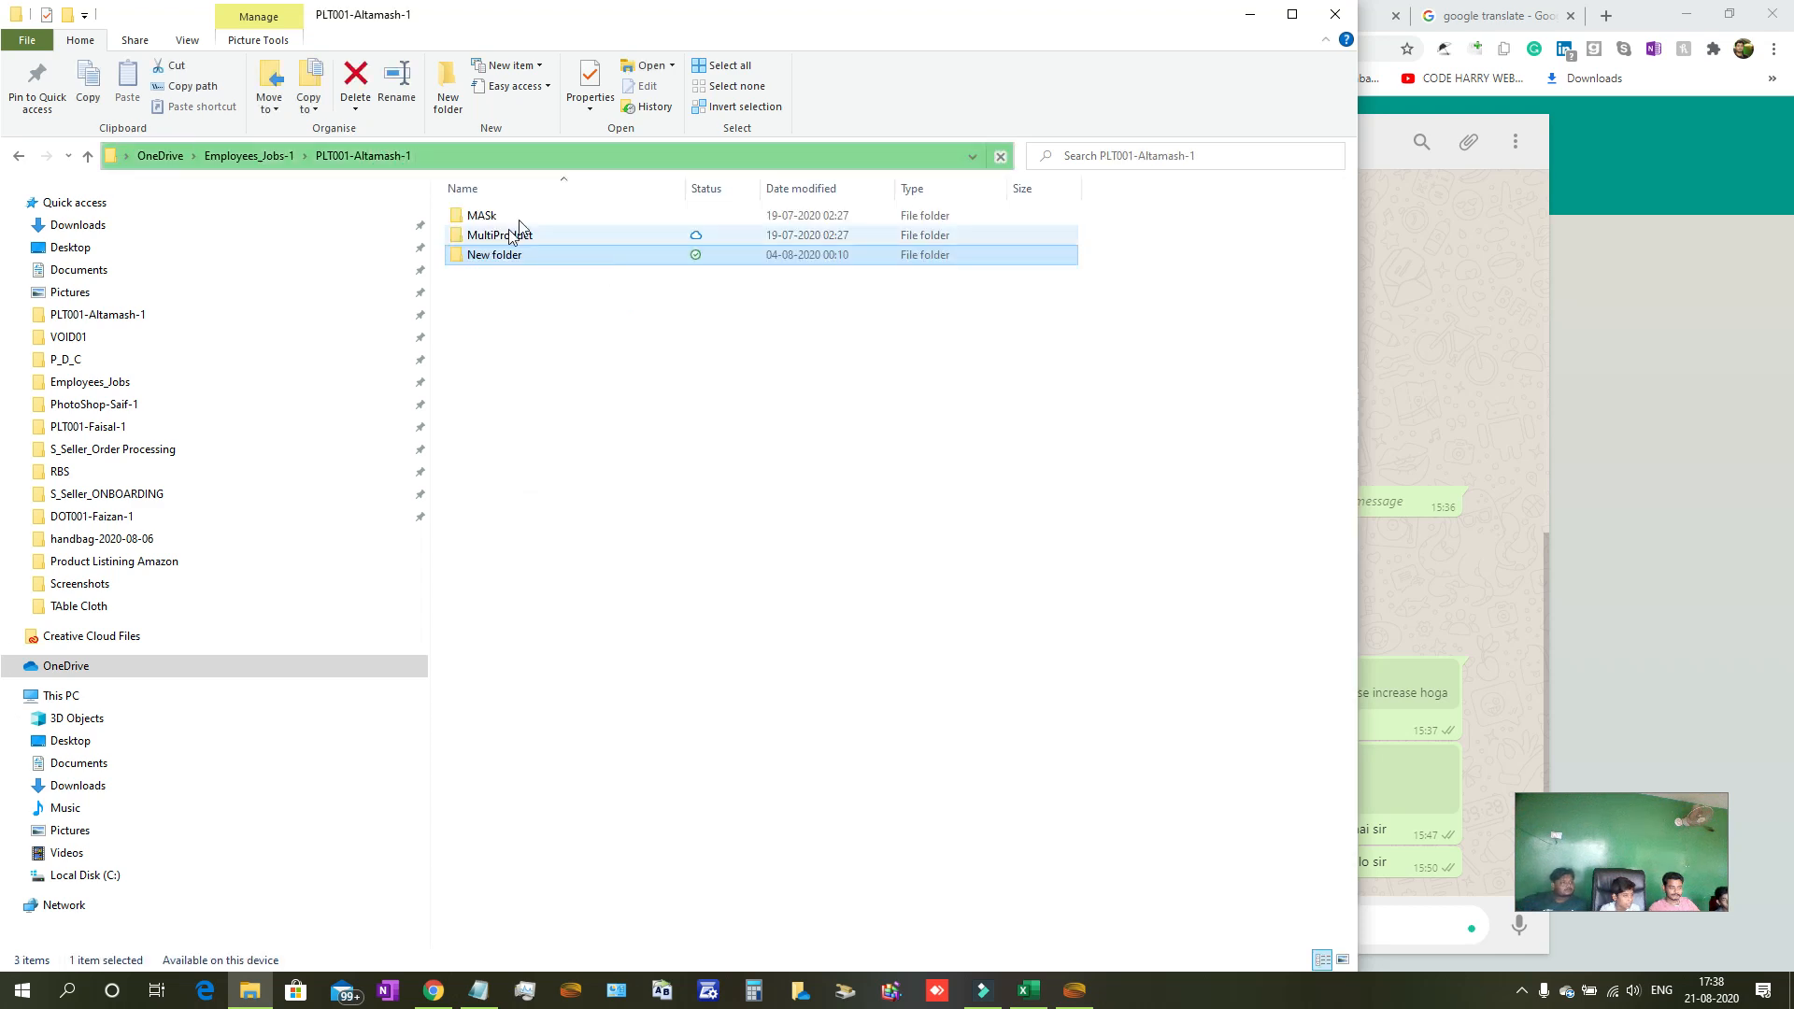
Open the P_I-Packaging folder inside P_D_C and widen the Name column to show the full folder names.
{"action": "left_click", "coordinate": [109, 362]}
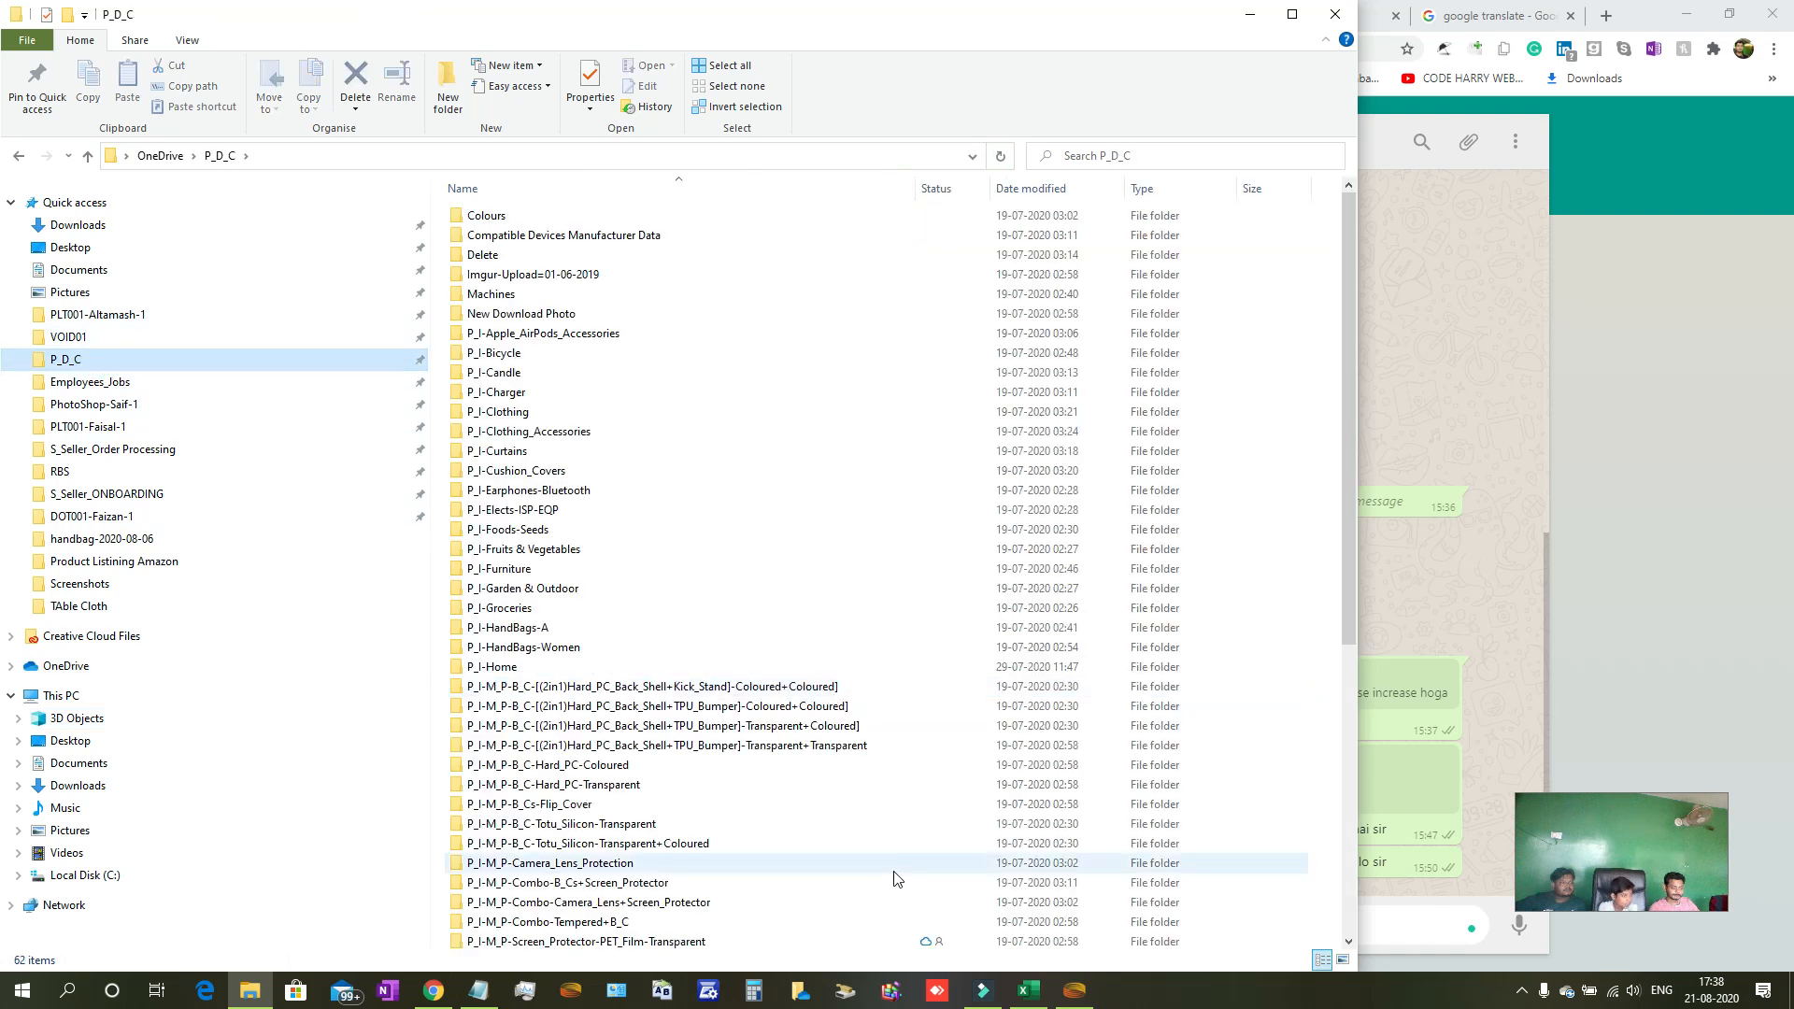
{"action": "scroll", "coordinate": [895, 878], "scroll_direction": "down", "scroll_amount": 8}
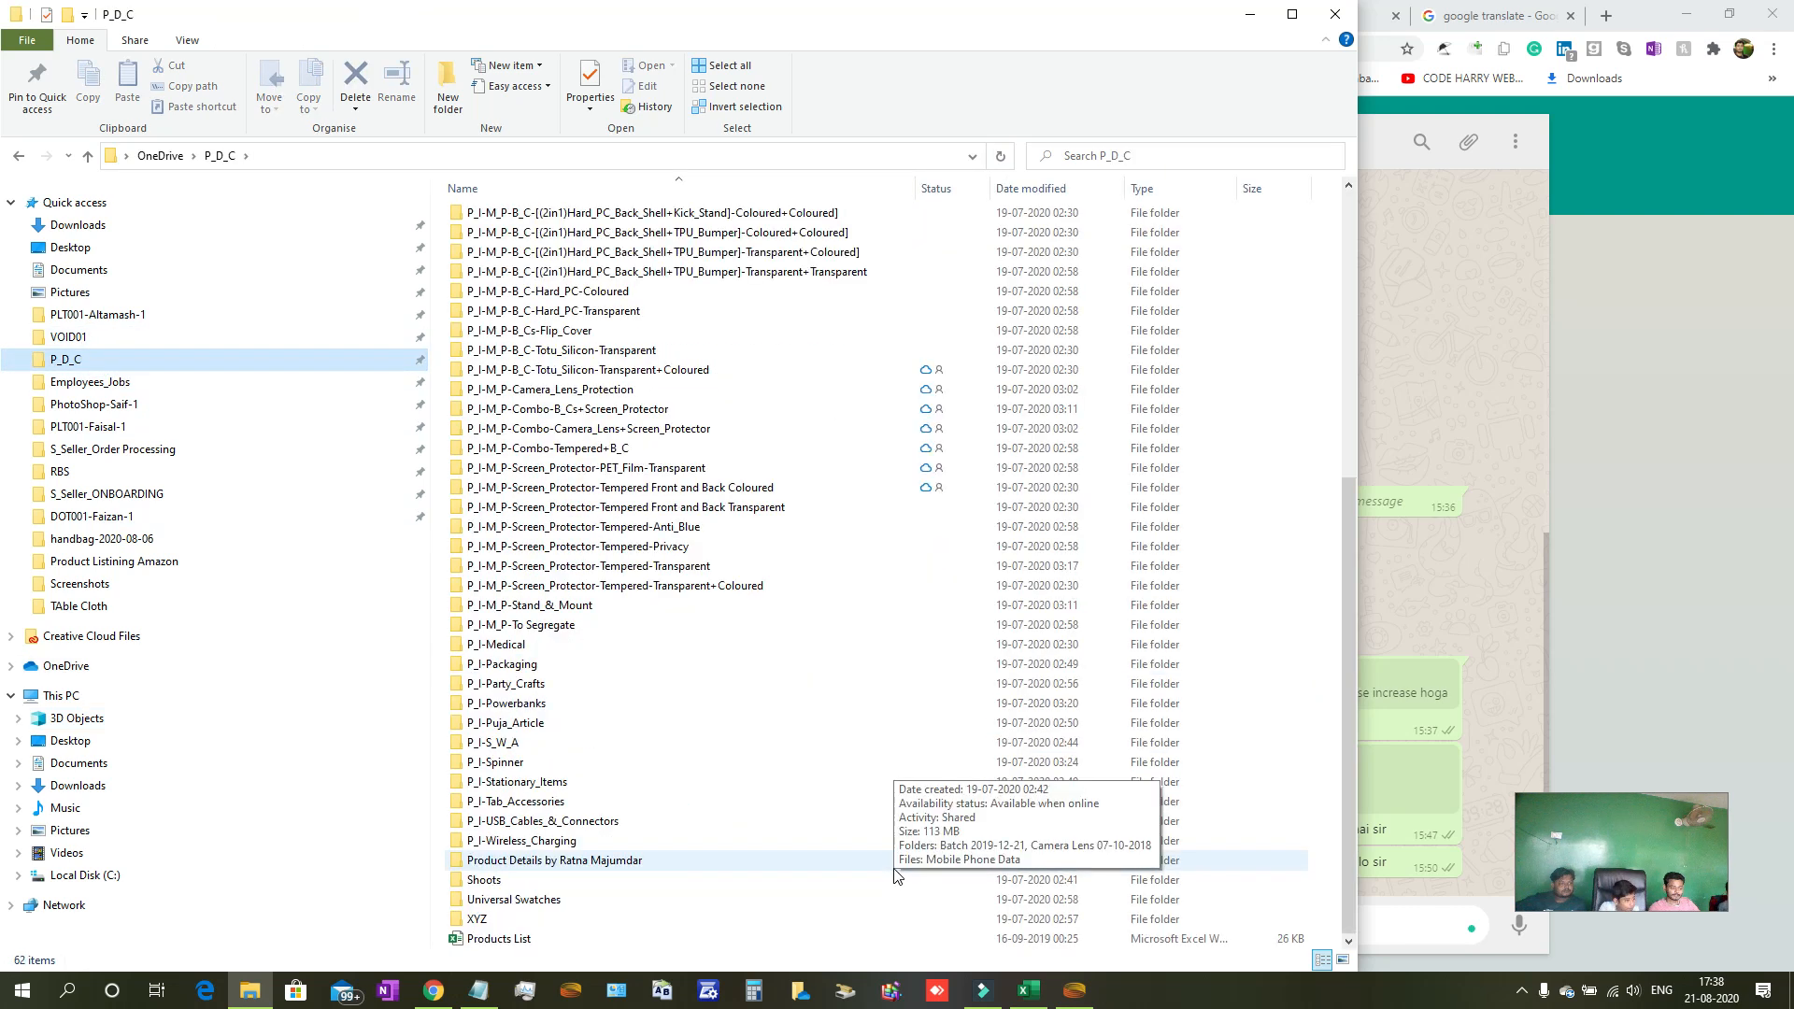
{"action": "left_click", "coordinate": [509, 664]}
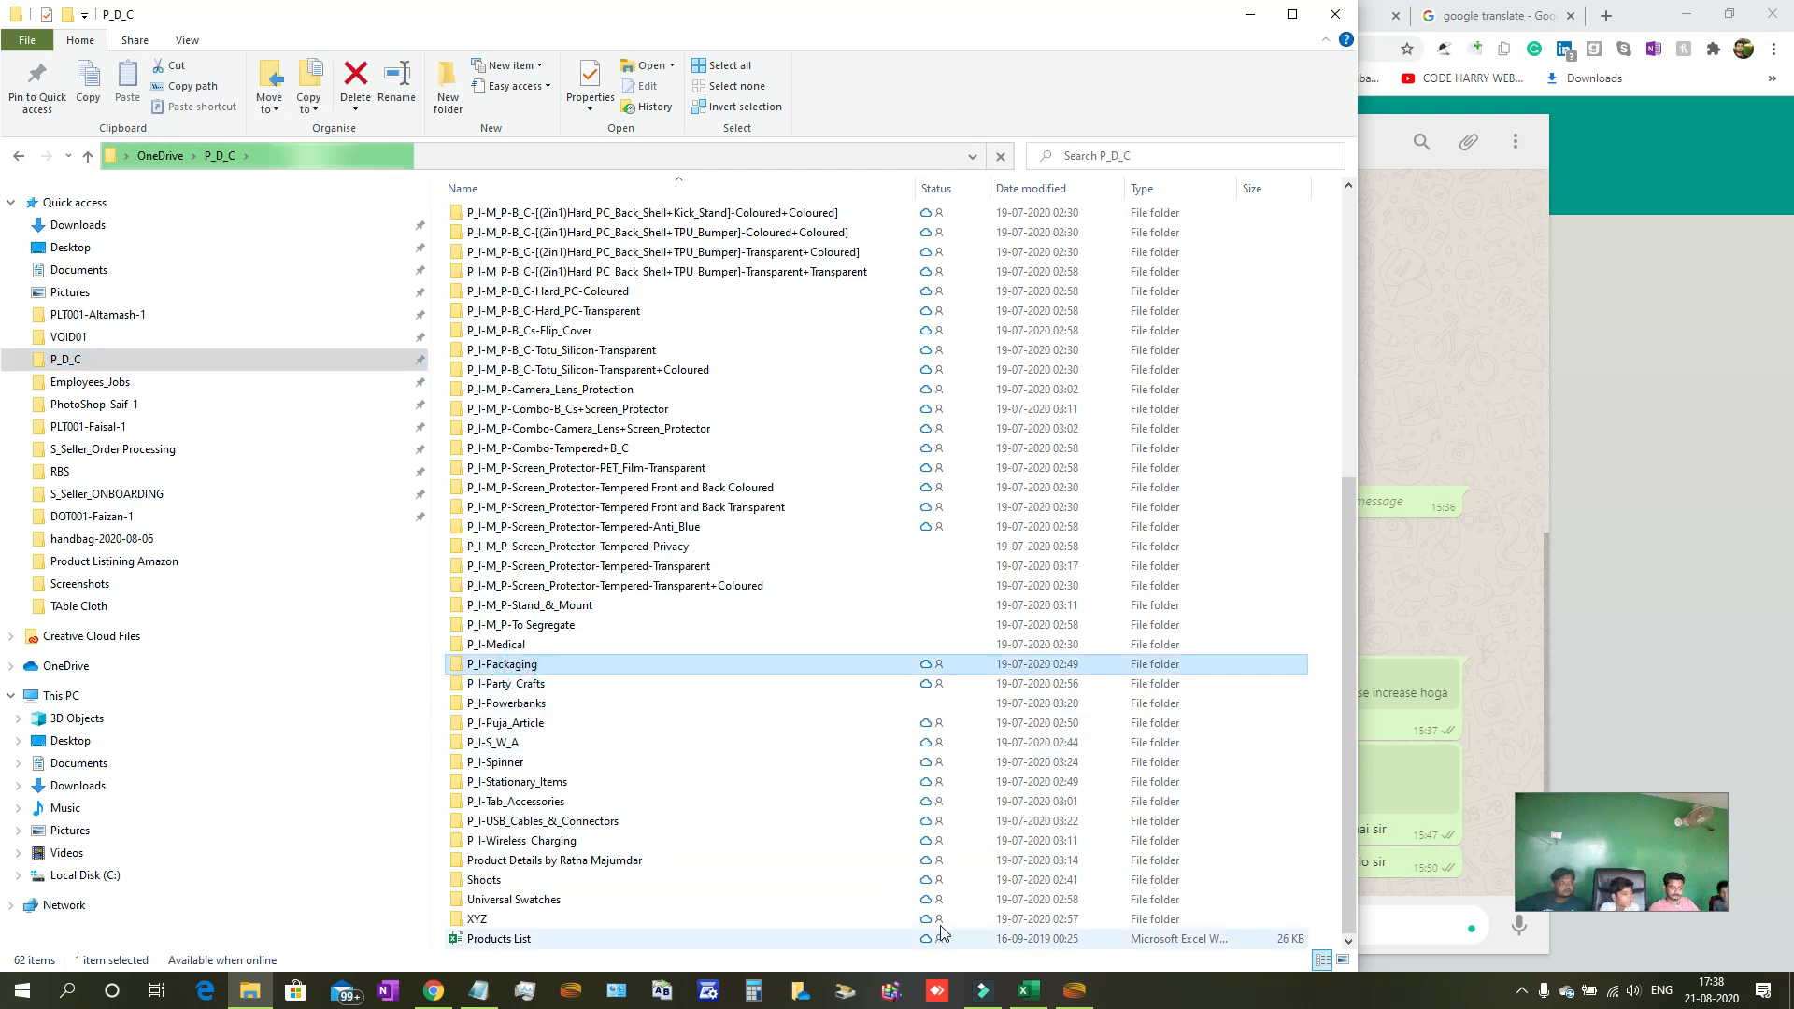
{"action": "key", "text": "Return"}
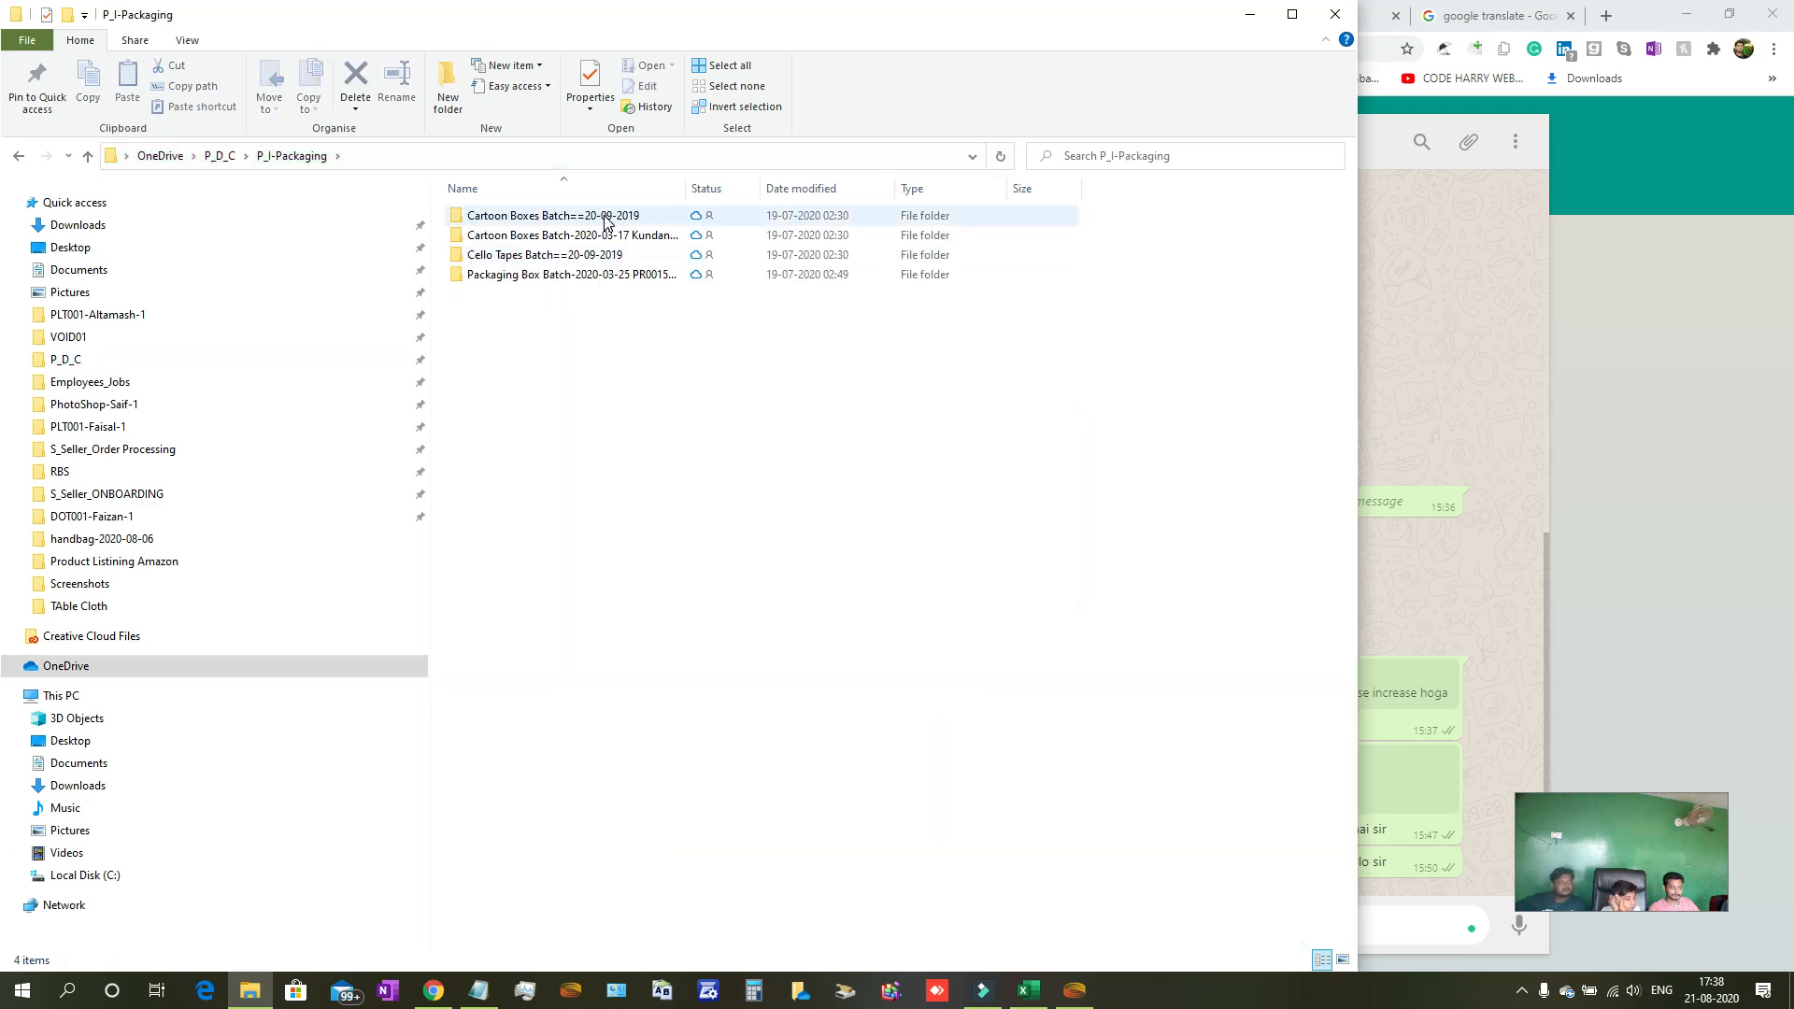
{"action": "left_click_drag", "start_coordinate": [688, 192], "coordinate": [834, 193]}
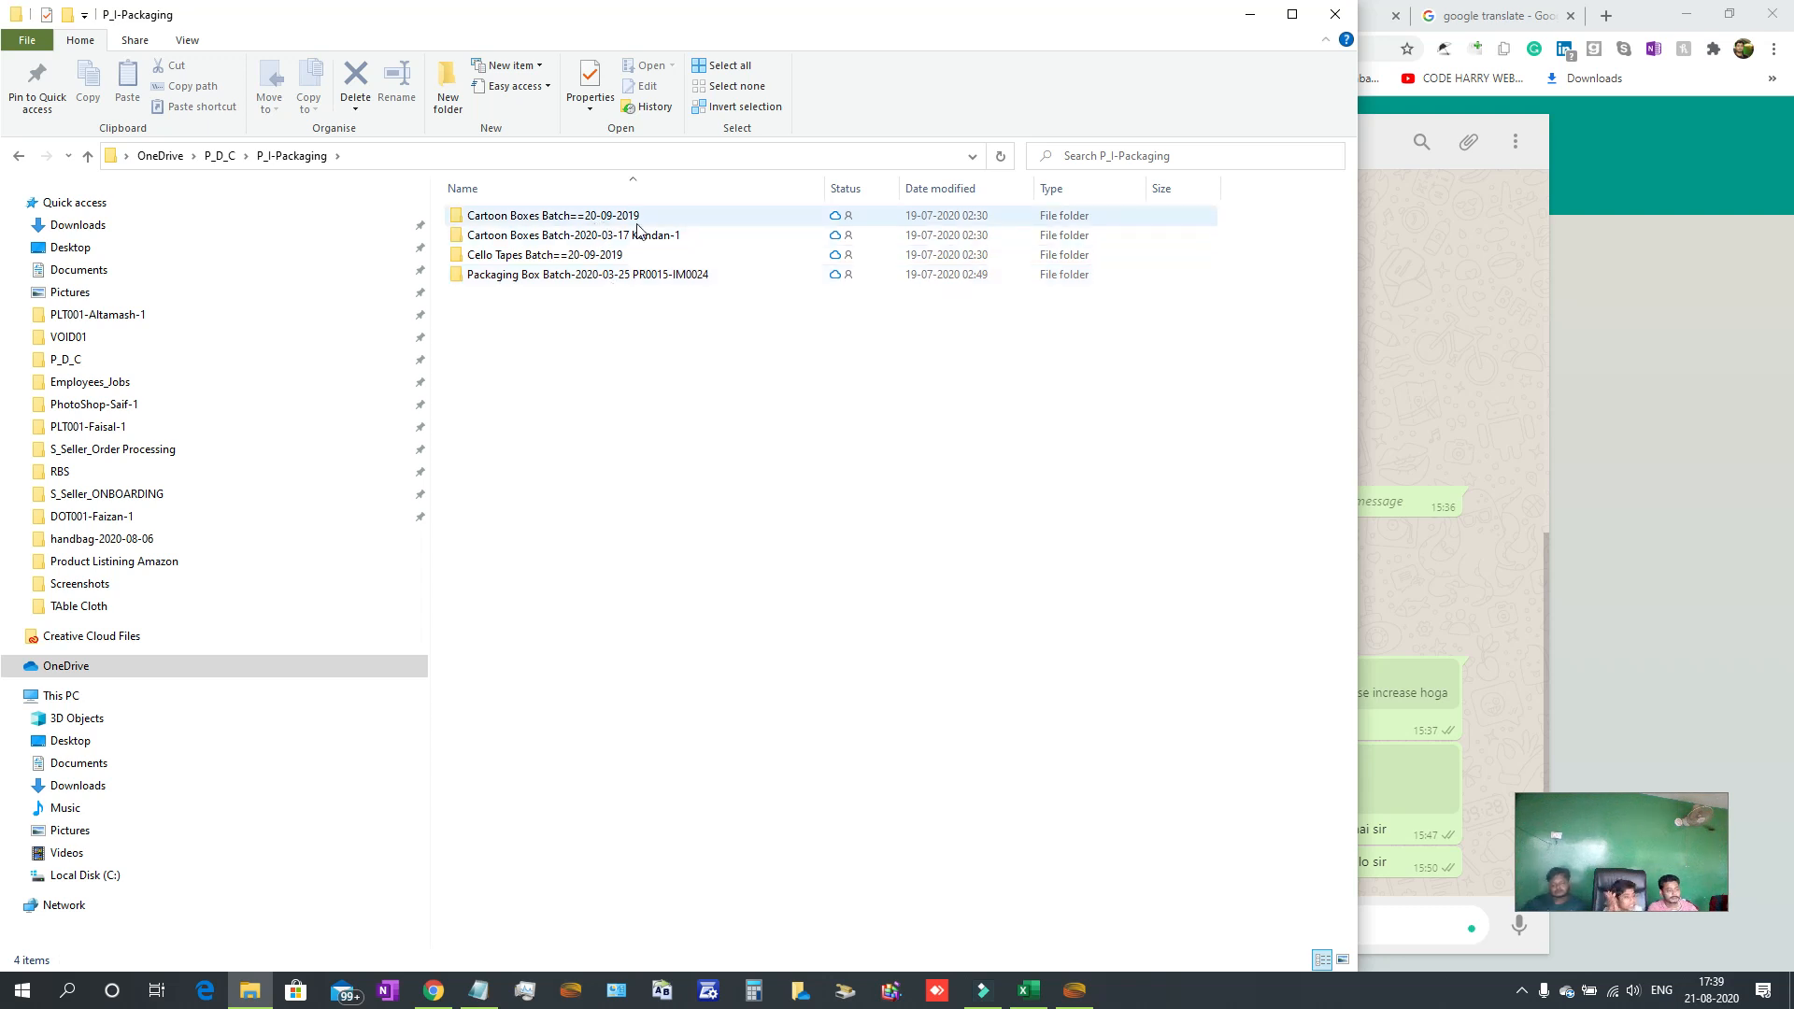
Open Original Named inside Packaging Box Batch-2020-03-25 PR0015-IM0024 and select the ProductCode0001-ImageCode01 image.
{"action": "double_click", "coordinate": [534, 274]}
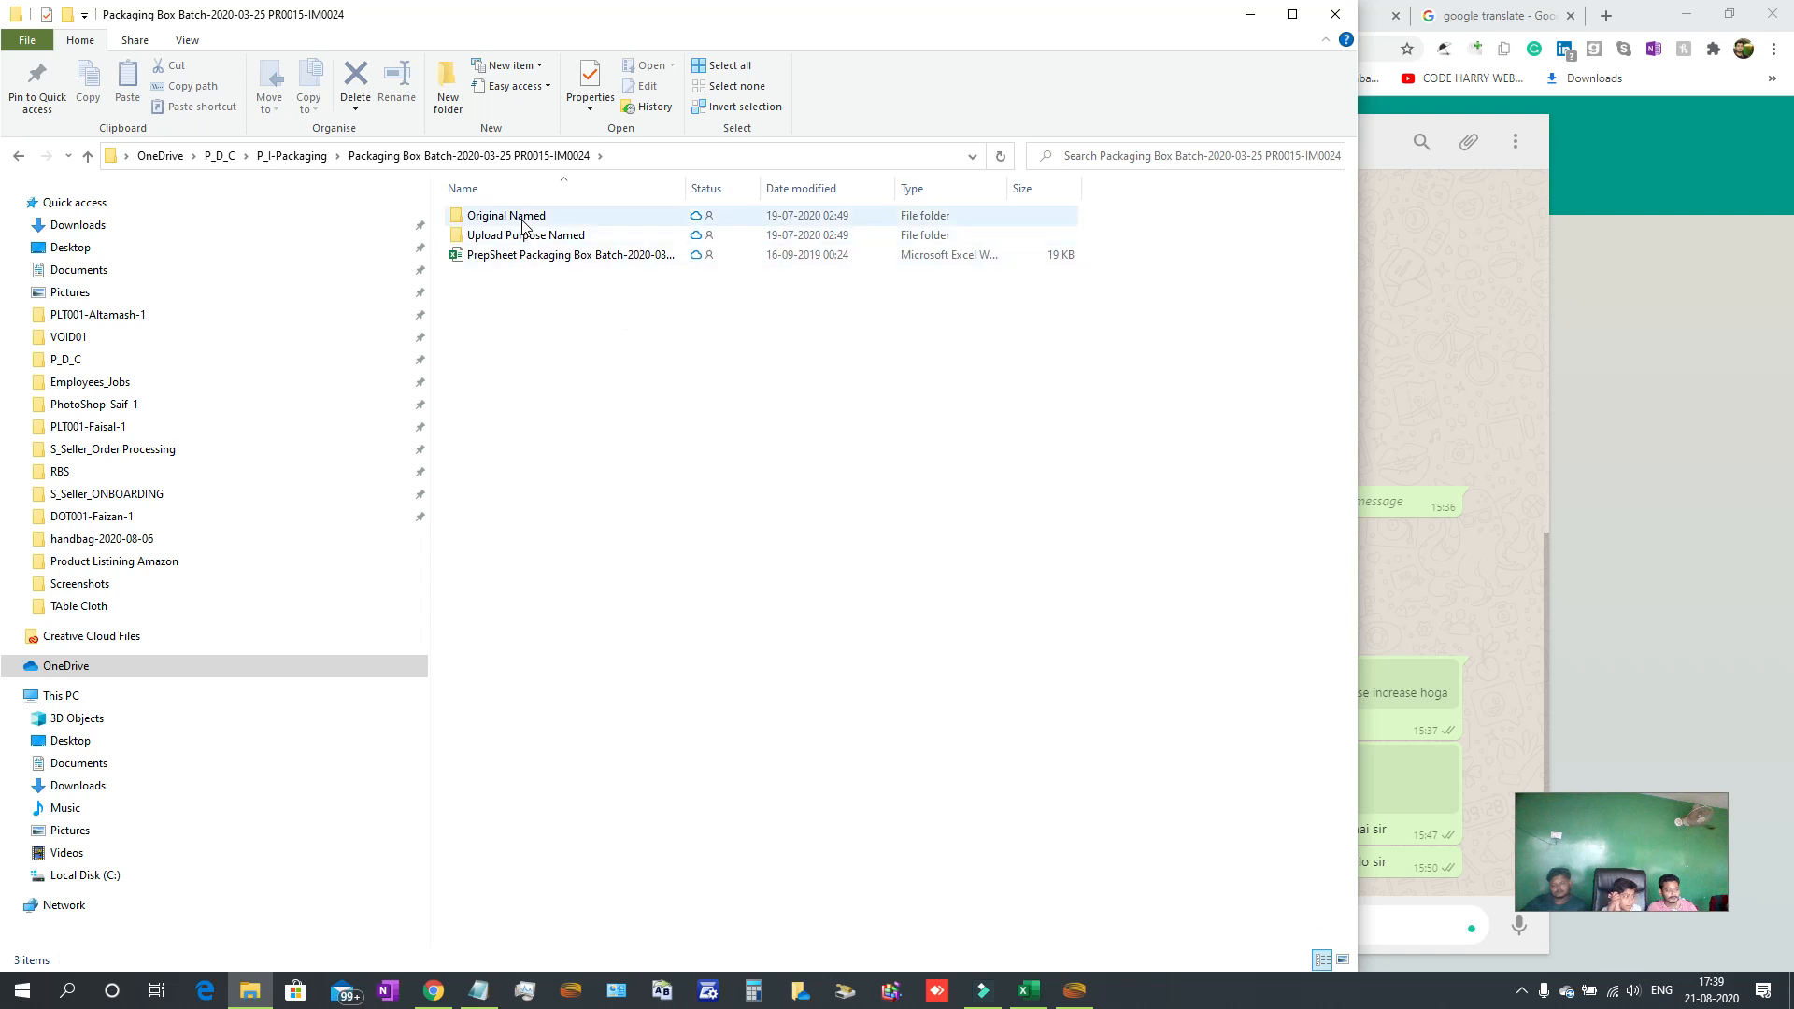
{"action": "double_click", "coordinate": [504, 216]}
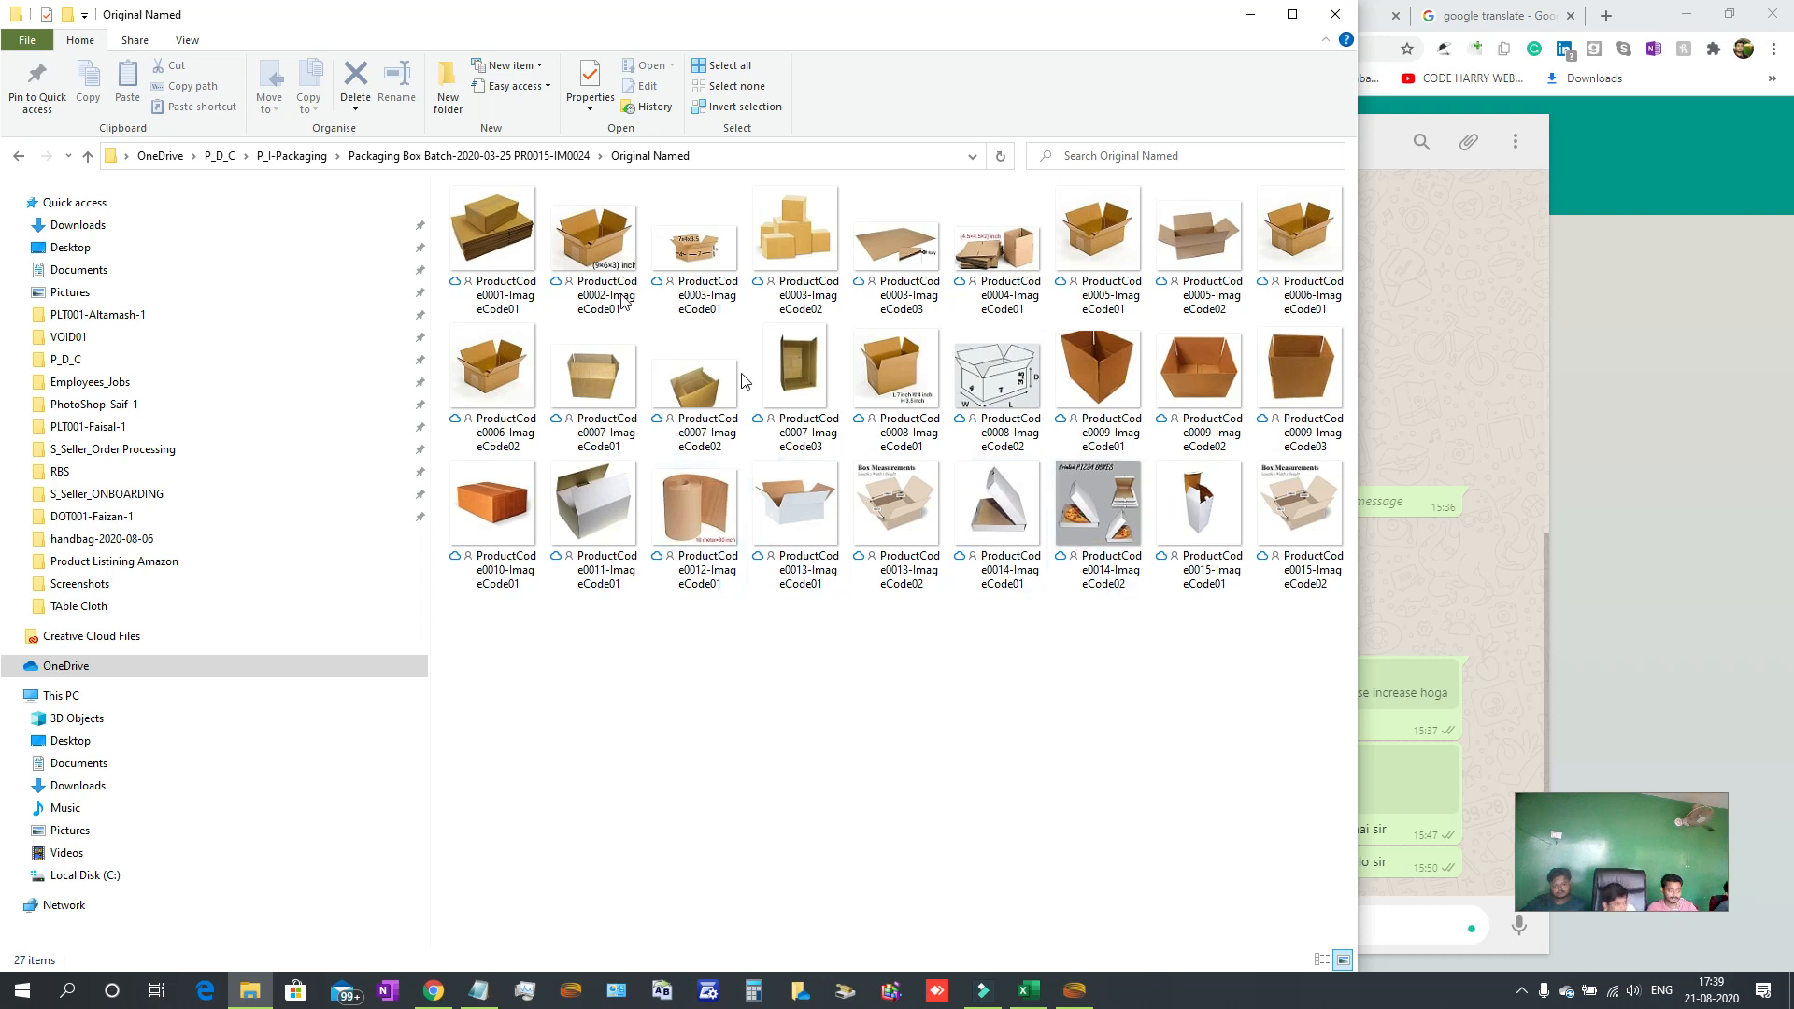
{"action": "double_click", "coordinate": [507, 267]}
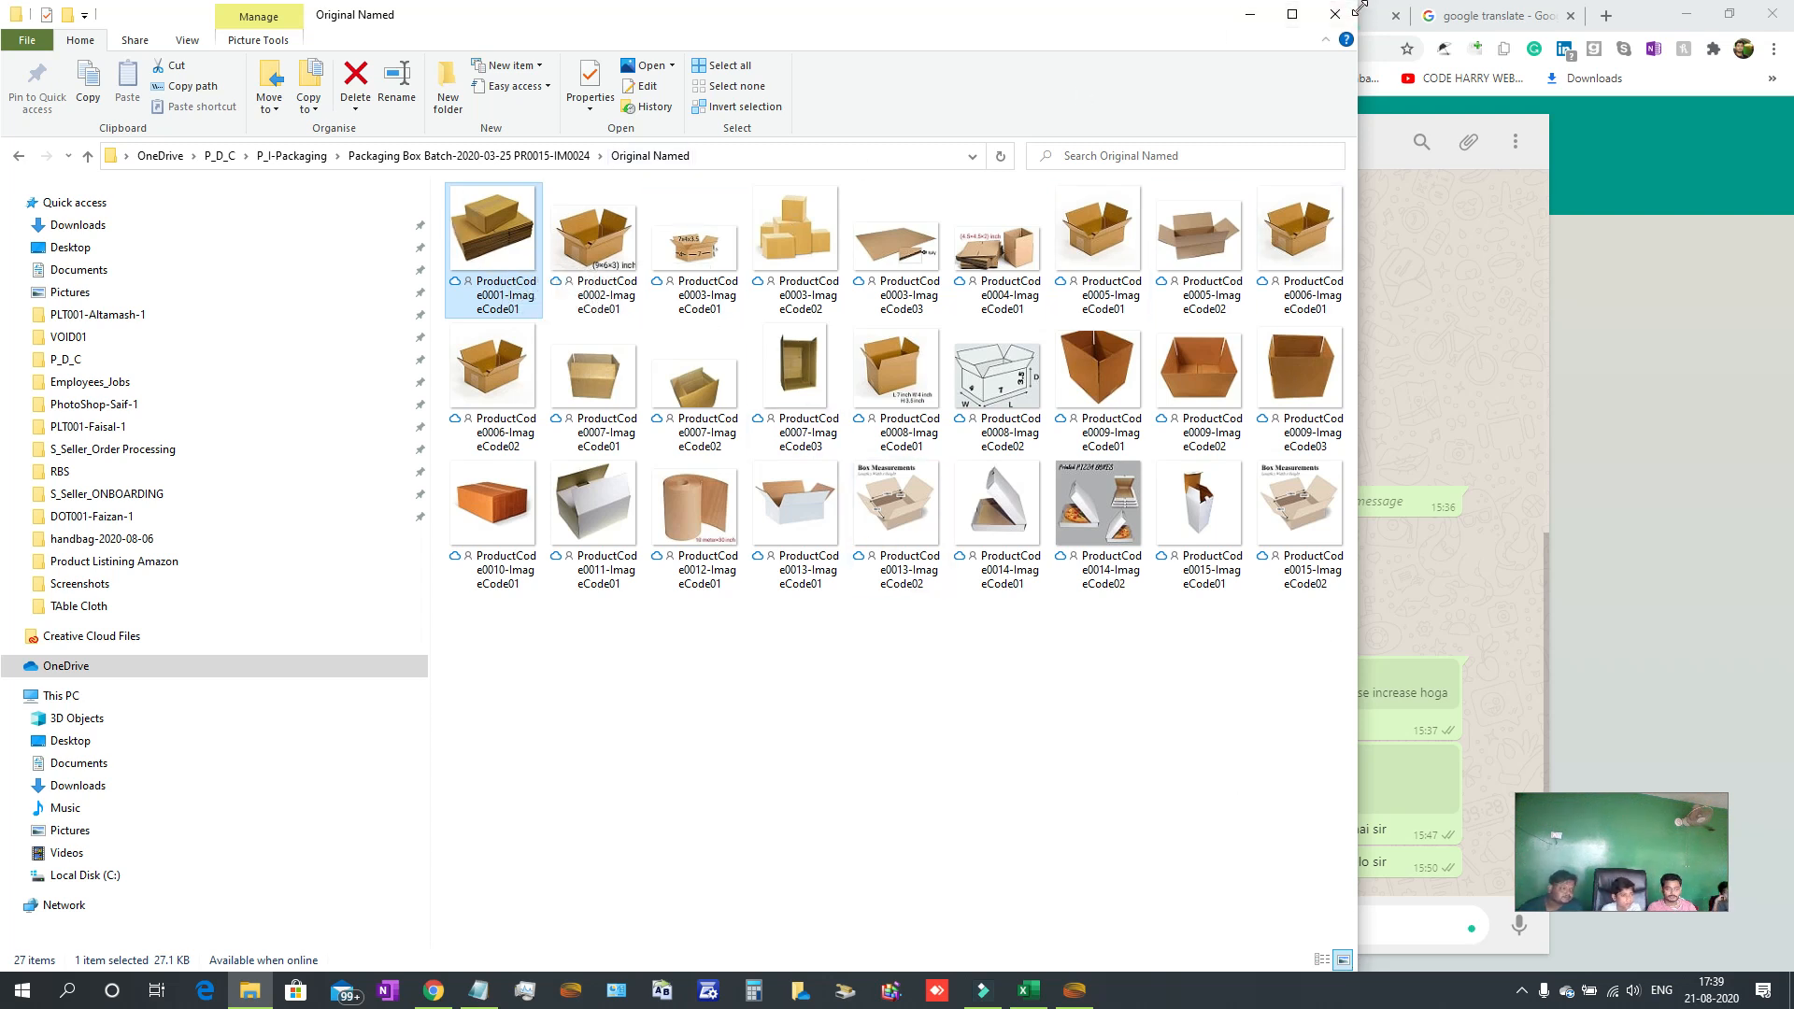
Shrink and reposition the Original Named window over the browser, and narrow its navigation pane to fit more thumbnails.
{"action": "left_click_drag", "start_coordinate": [1359, 11], "coordinate": [917, 330]}
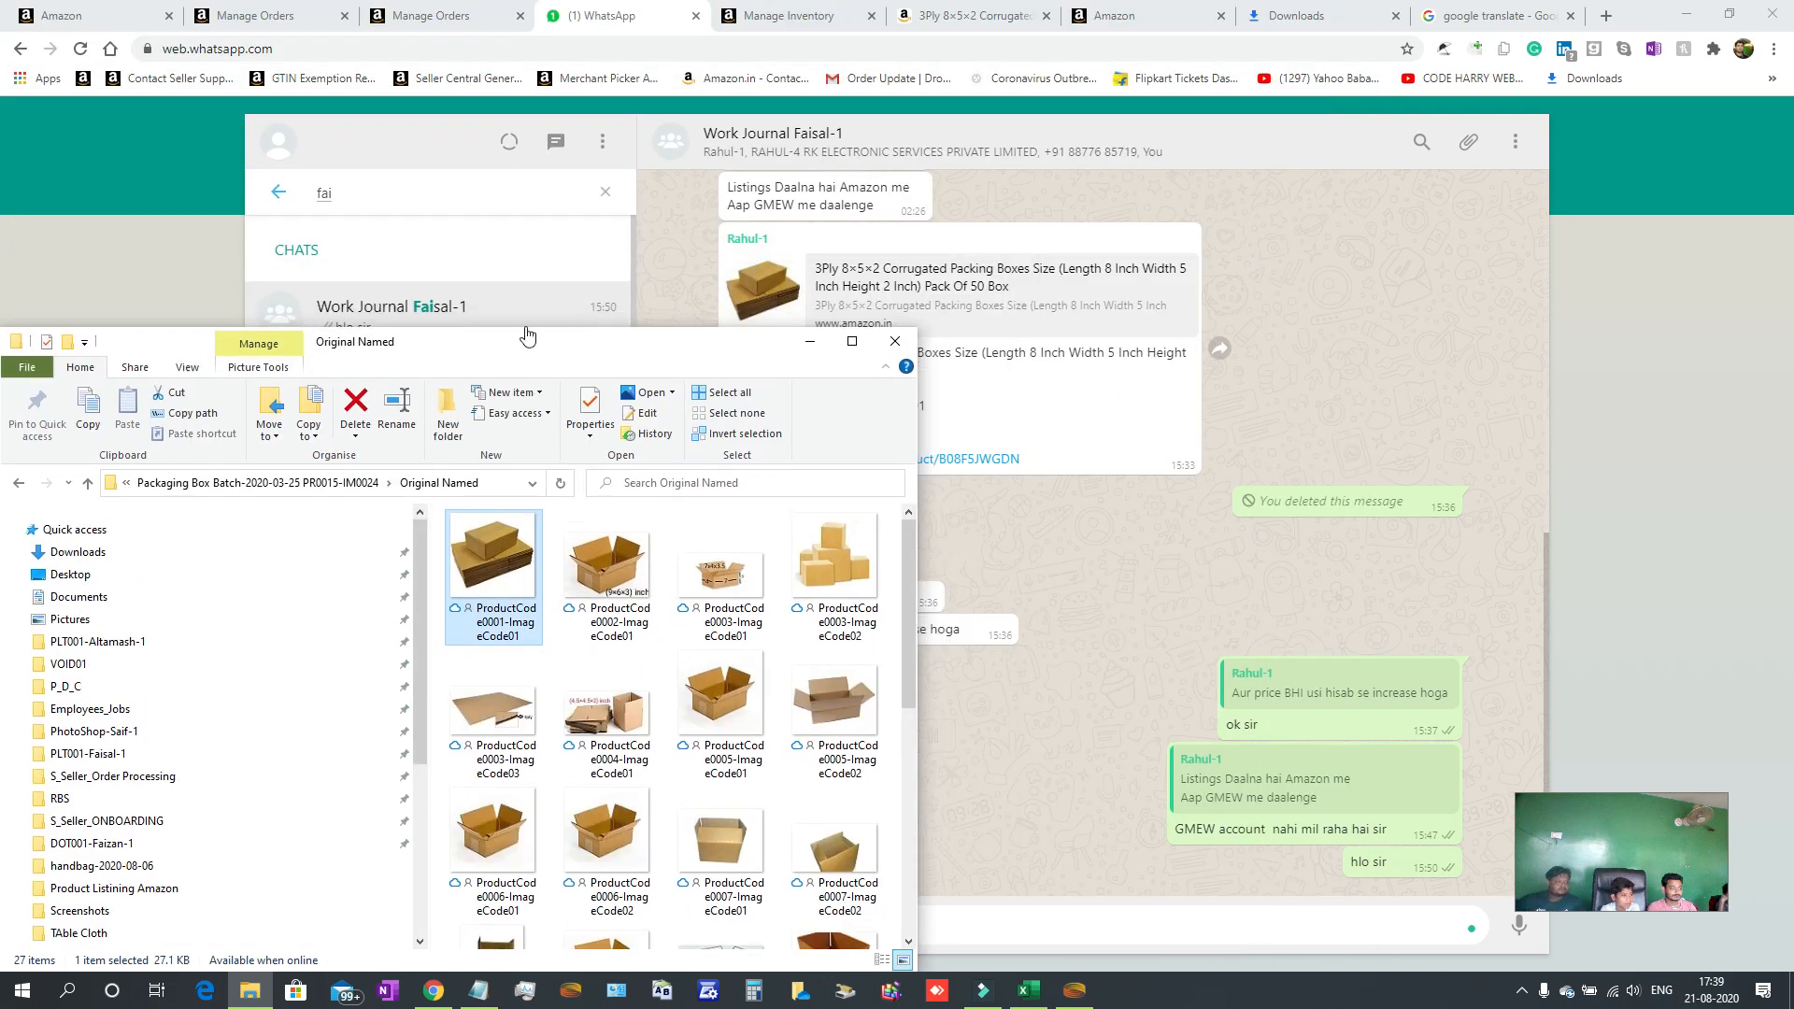
{"action": "left_click_drag", "start_coordinate": [520, 344], "coordinate": [1156, 87]}
{"action": "left_click", "coordinate": [1328, 808]}
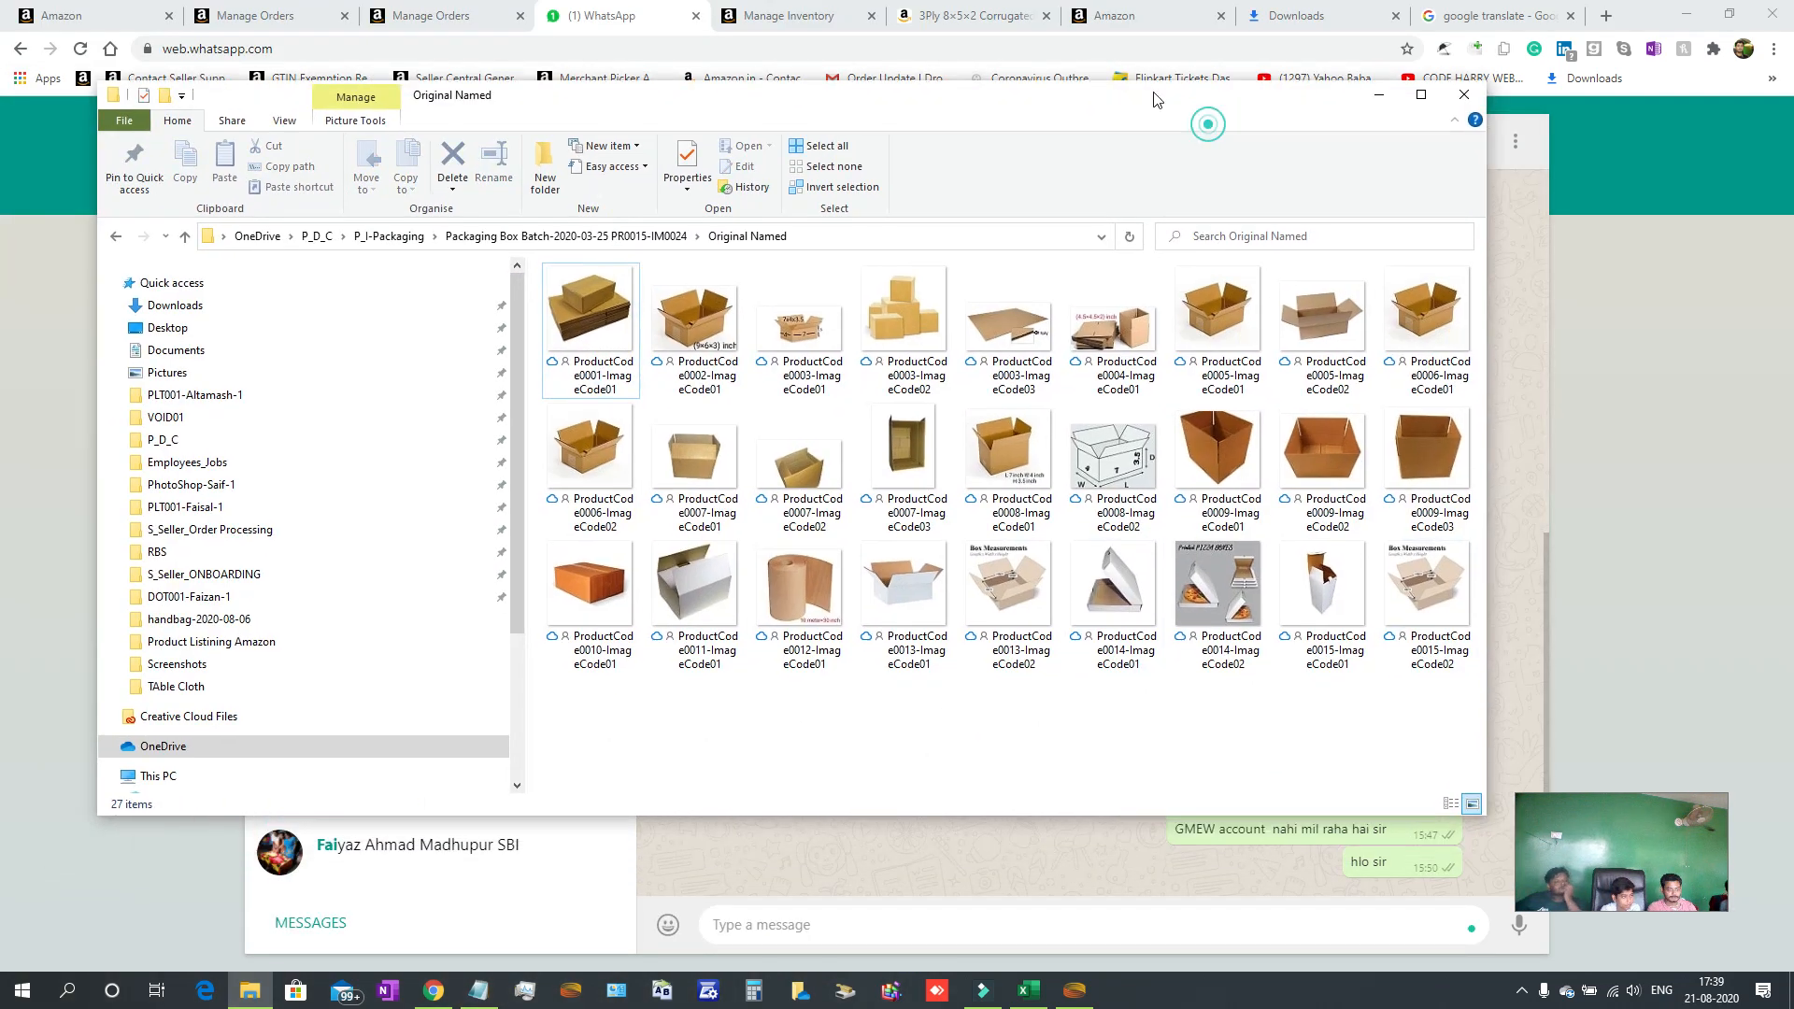
{"action": "left_click_drag", "start_coordinate": [1476, 813], "coordinate": [1006, 767]}
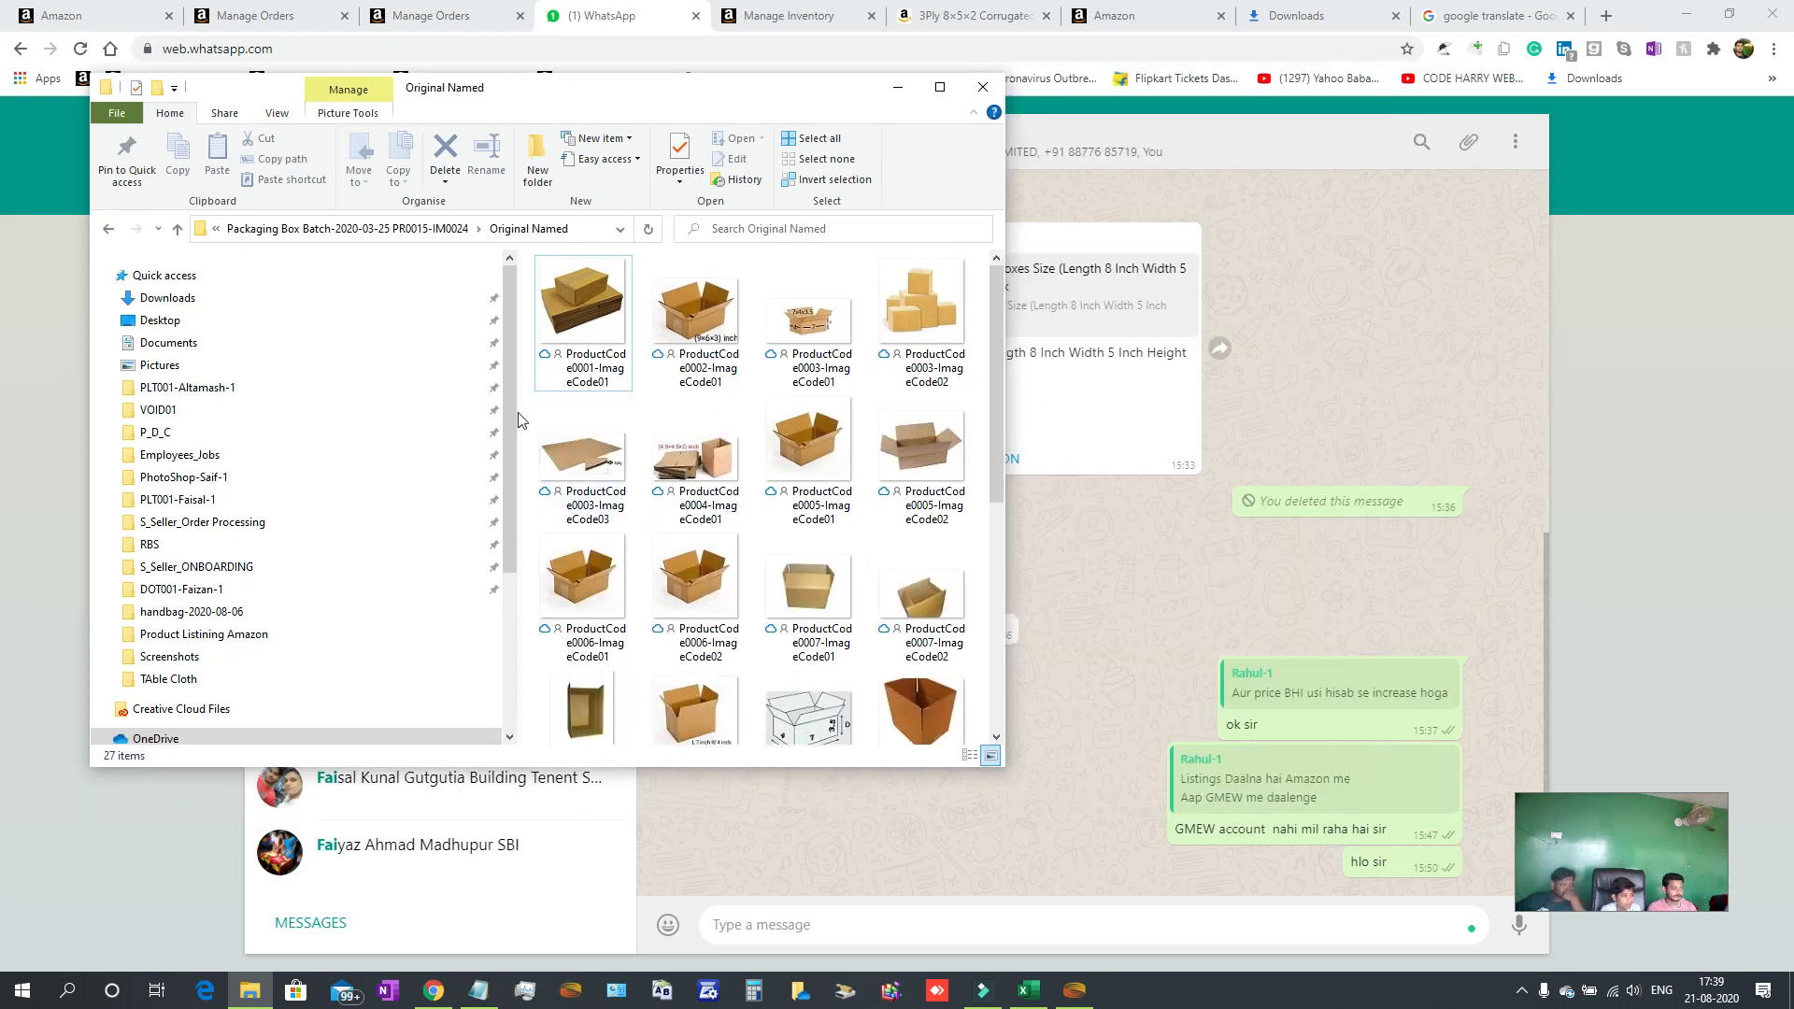
{"action": "left_click_drag", "start_coordinate": [521, 412], "coordinate": [140, 412]}
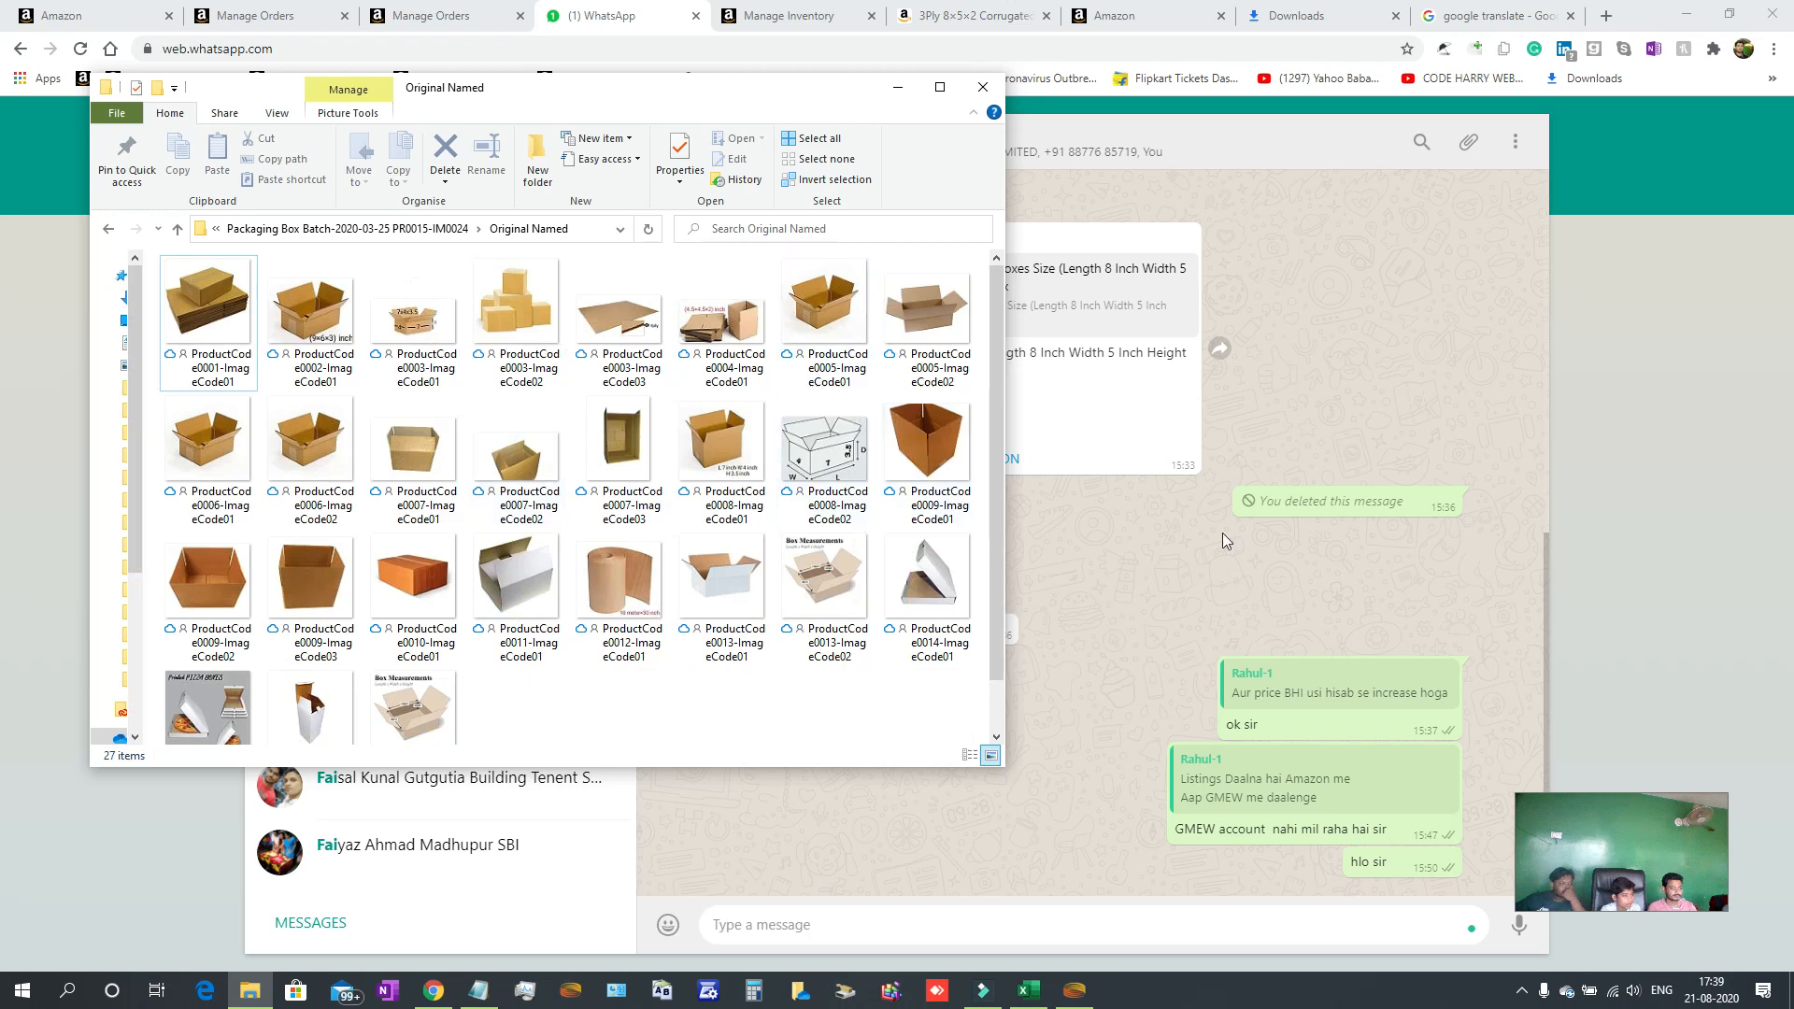
Switch to the browser and return to the Vital Info form of the Corrugated Boxes listing draft.
{"action": "left_click", "coordinate": [92, 11]}
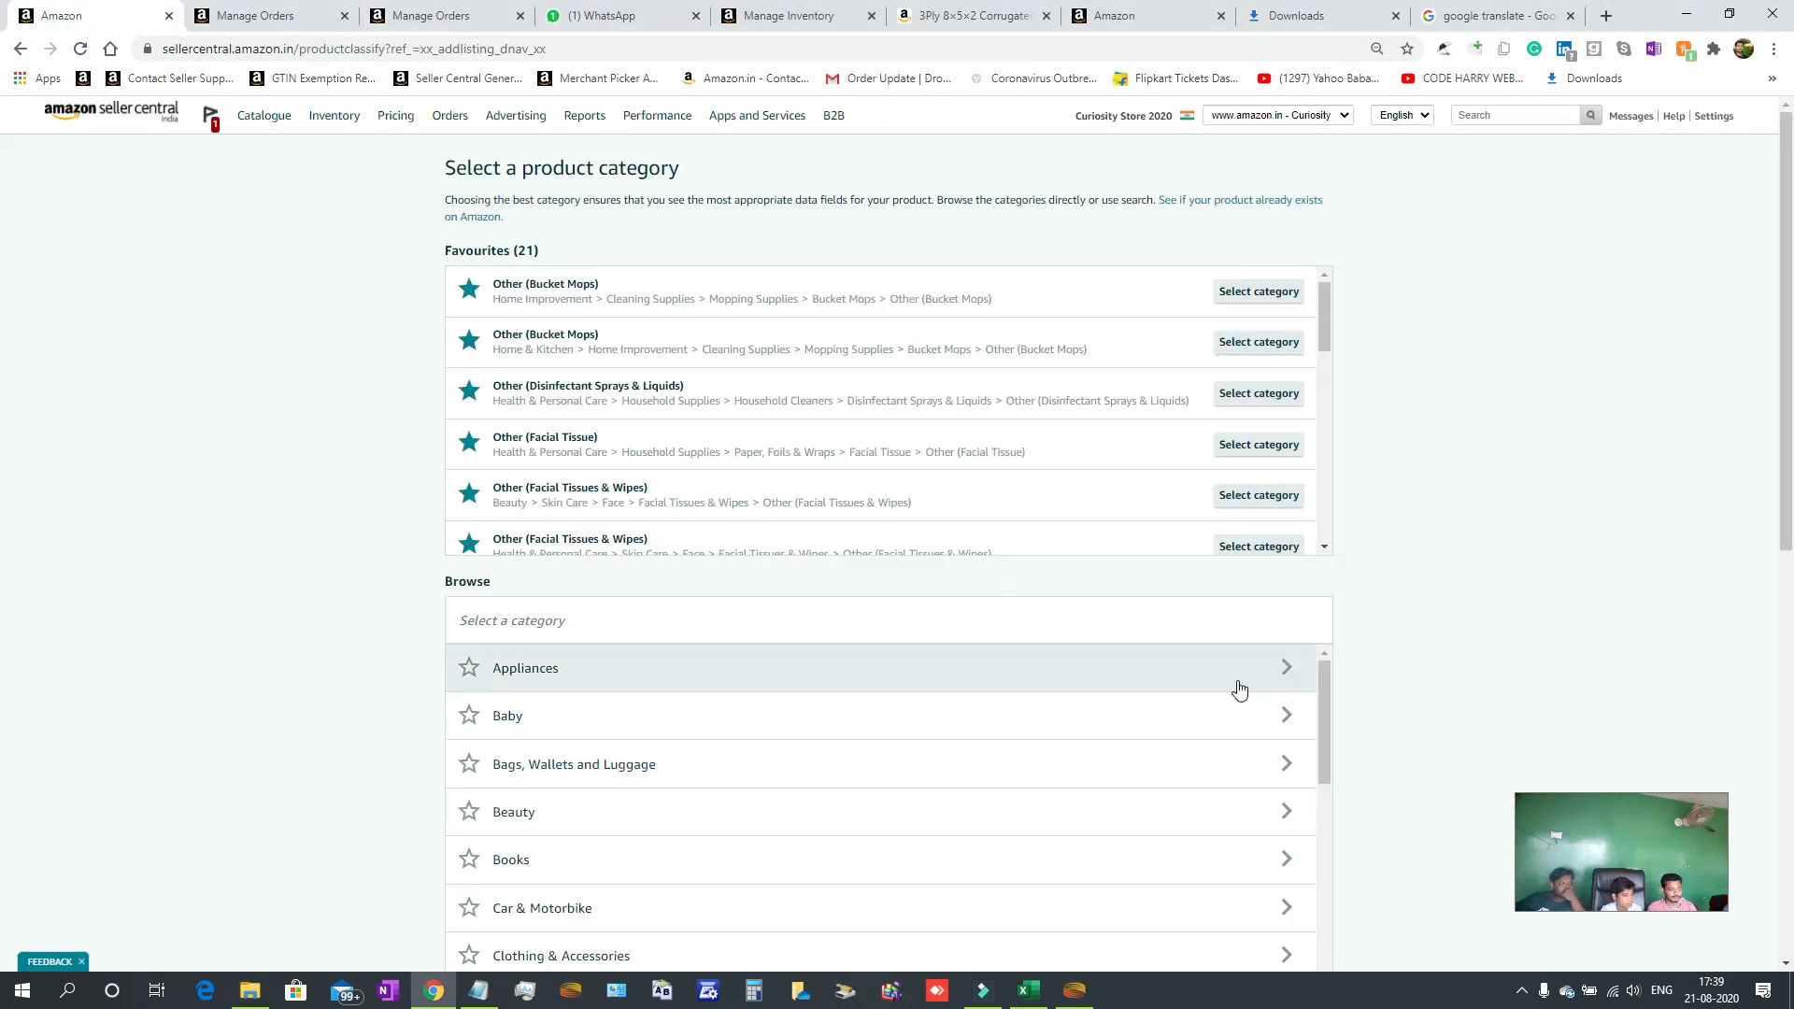
{"action": "scroll", "coordinate": [1404, 596], "scroll_direction": "down", "scroll_amount": 4}
{"action": "scroll", "coordinate": [1404, 597], "scroll_direction": "down", "scroll_amount": 3}
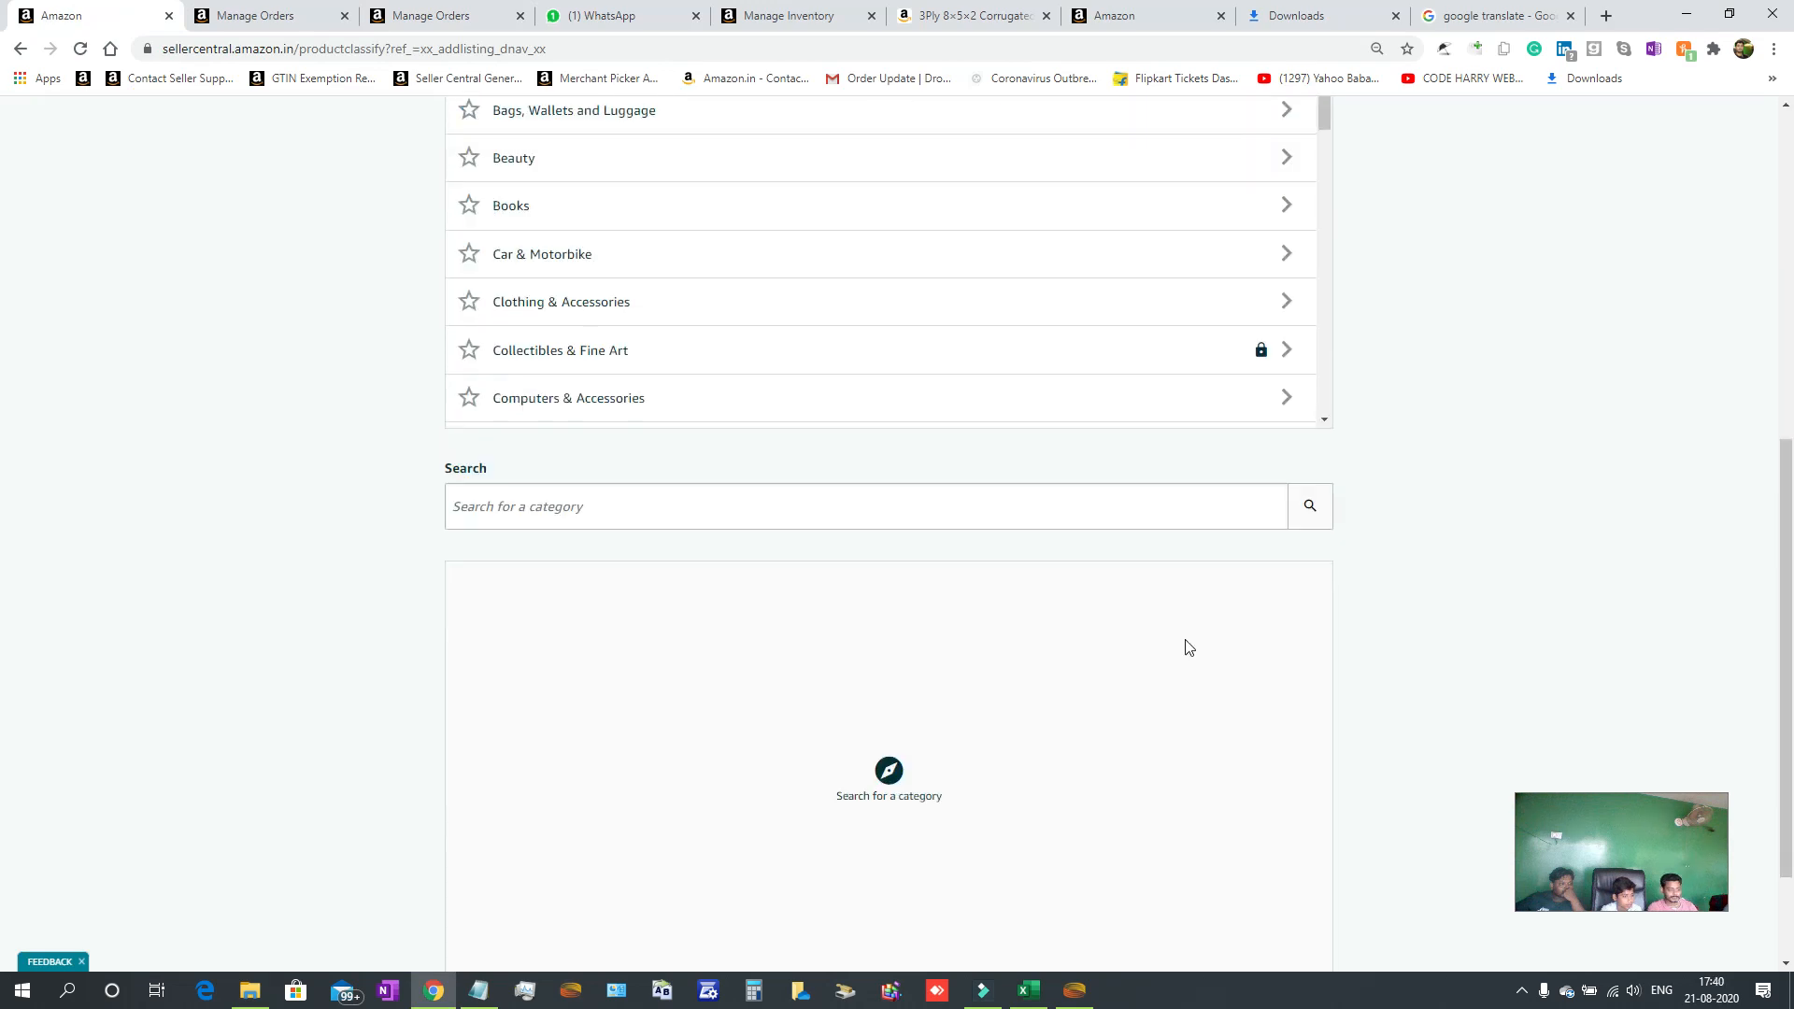
{"action": "left_click", "coordinate": [693, 496]}
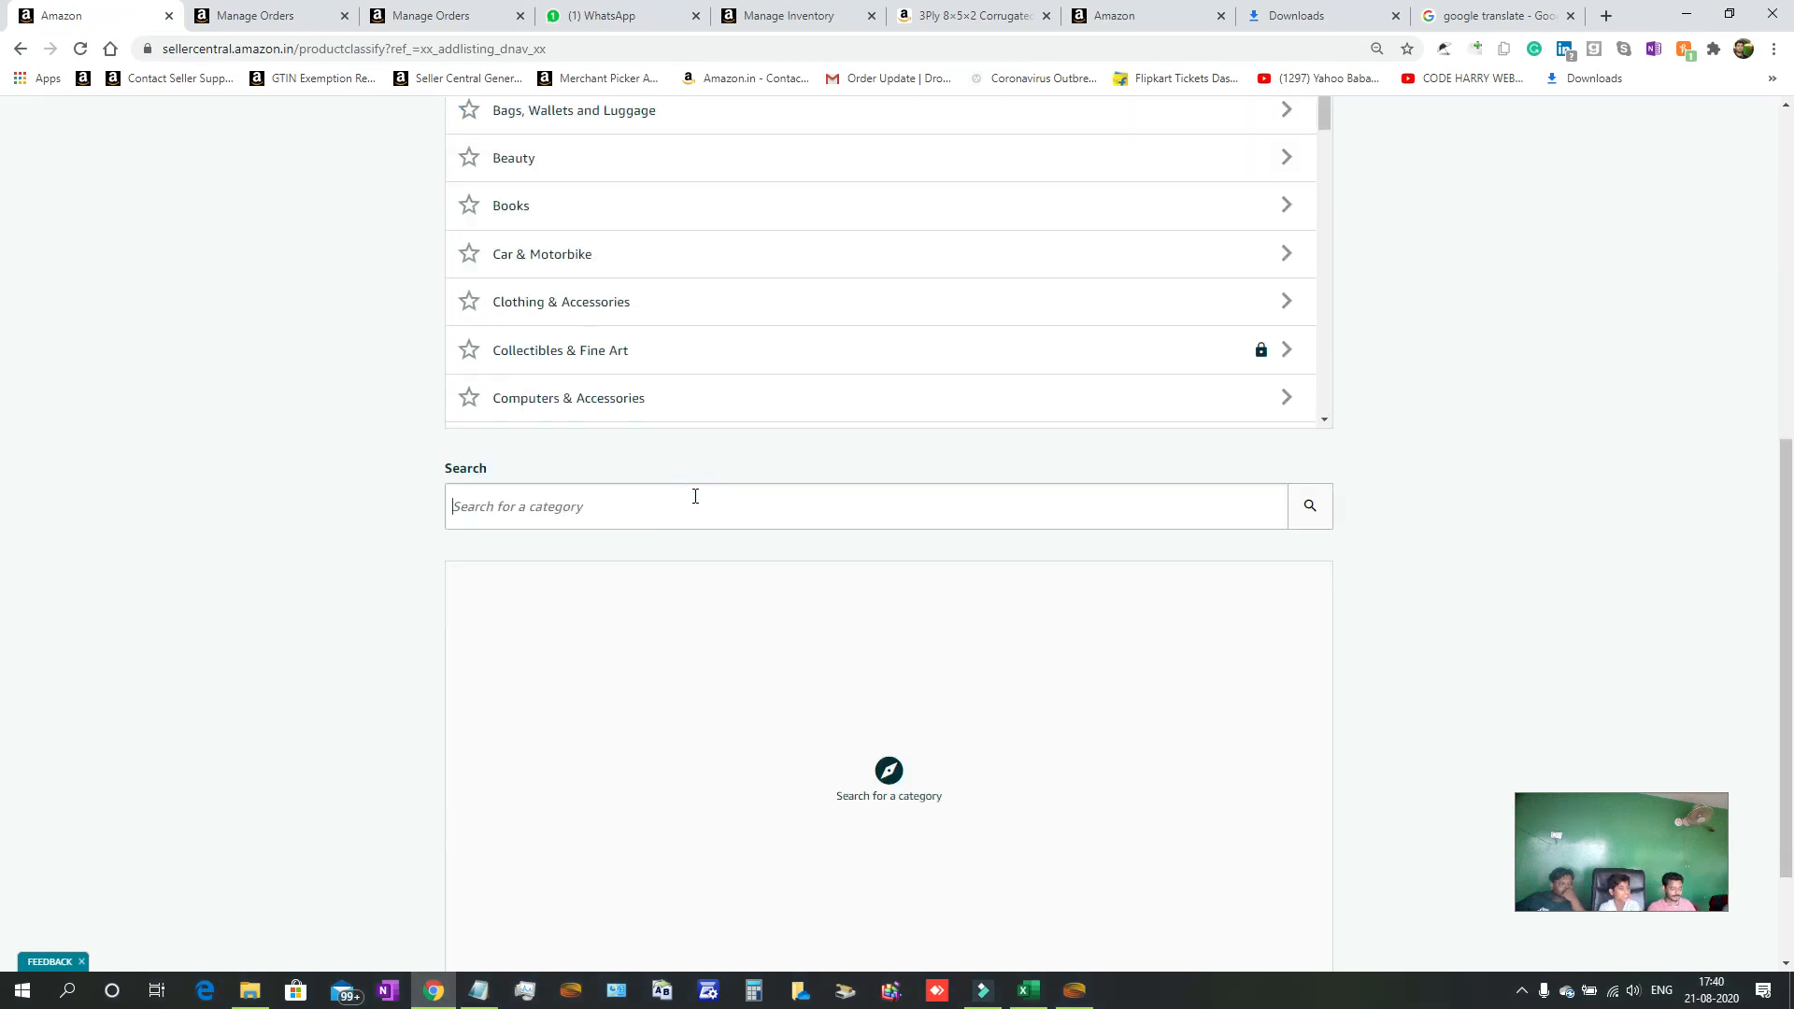
{"action": "left_click", "coordinate": [417, 7]}
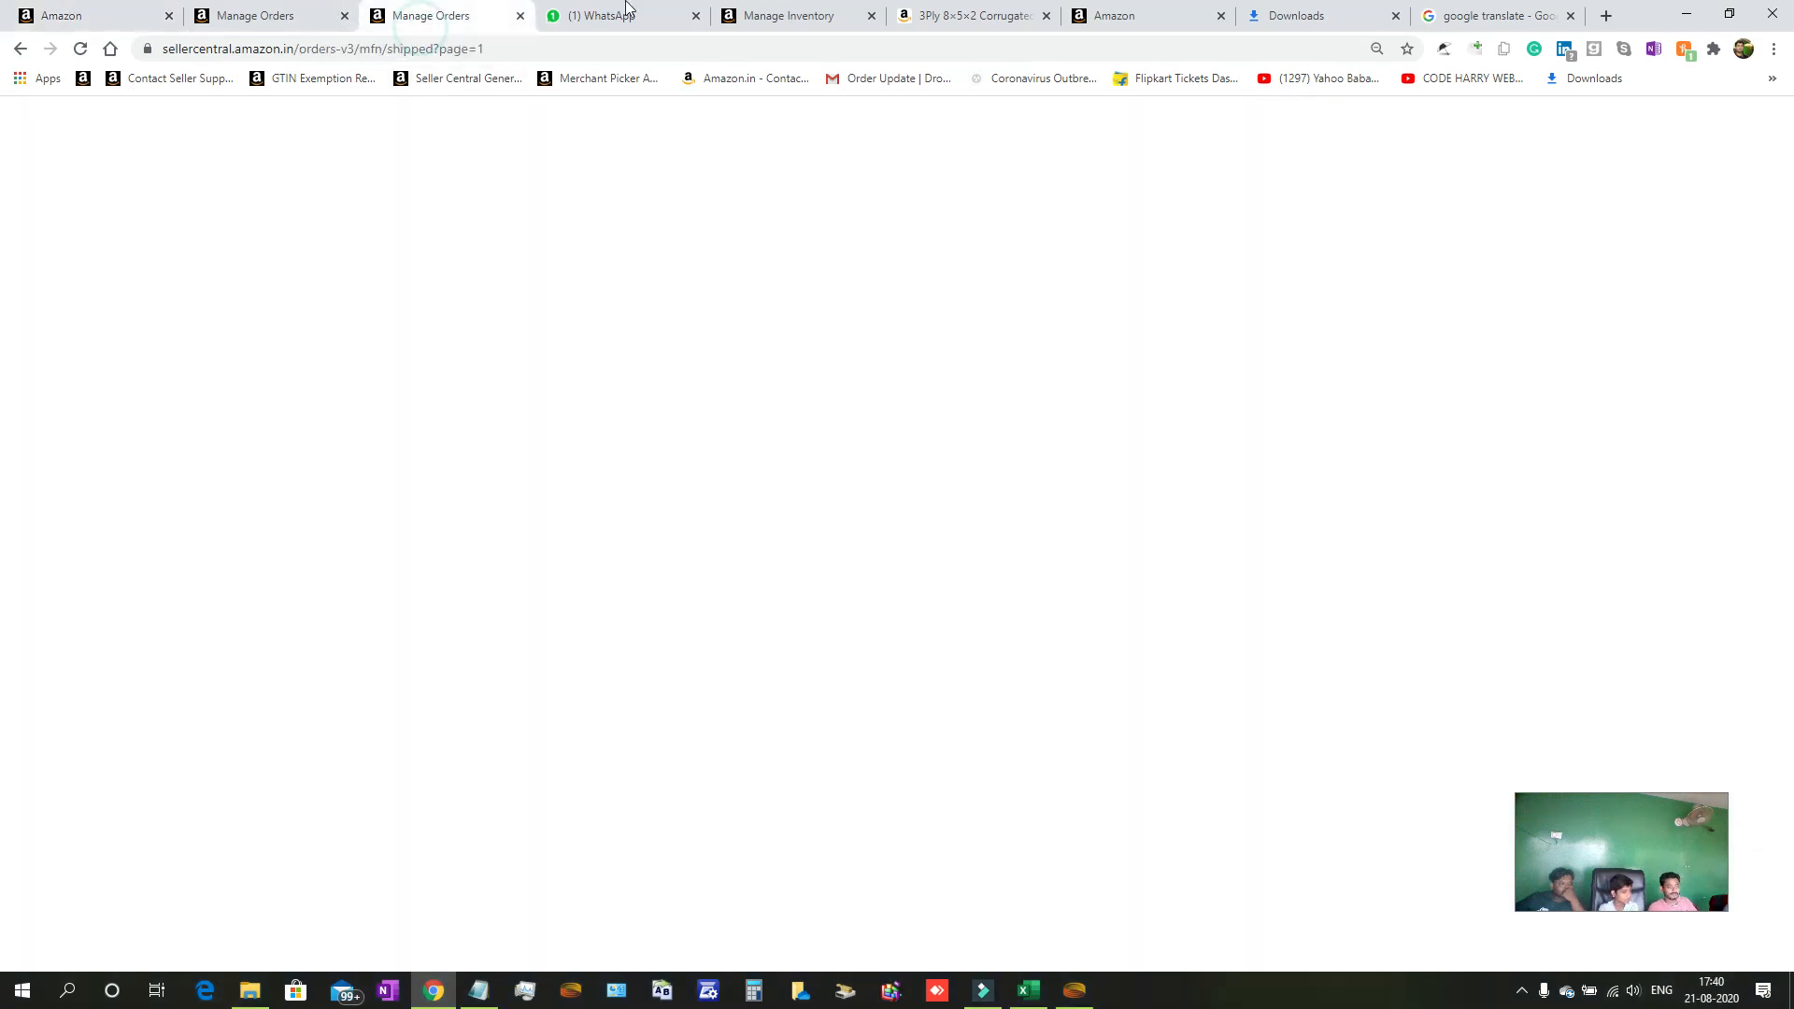
{"action": "left_click", "coordinate": [755, 6]}
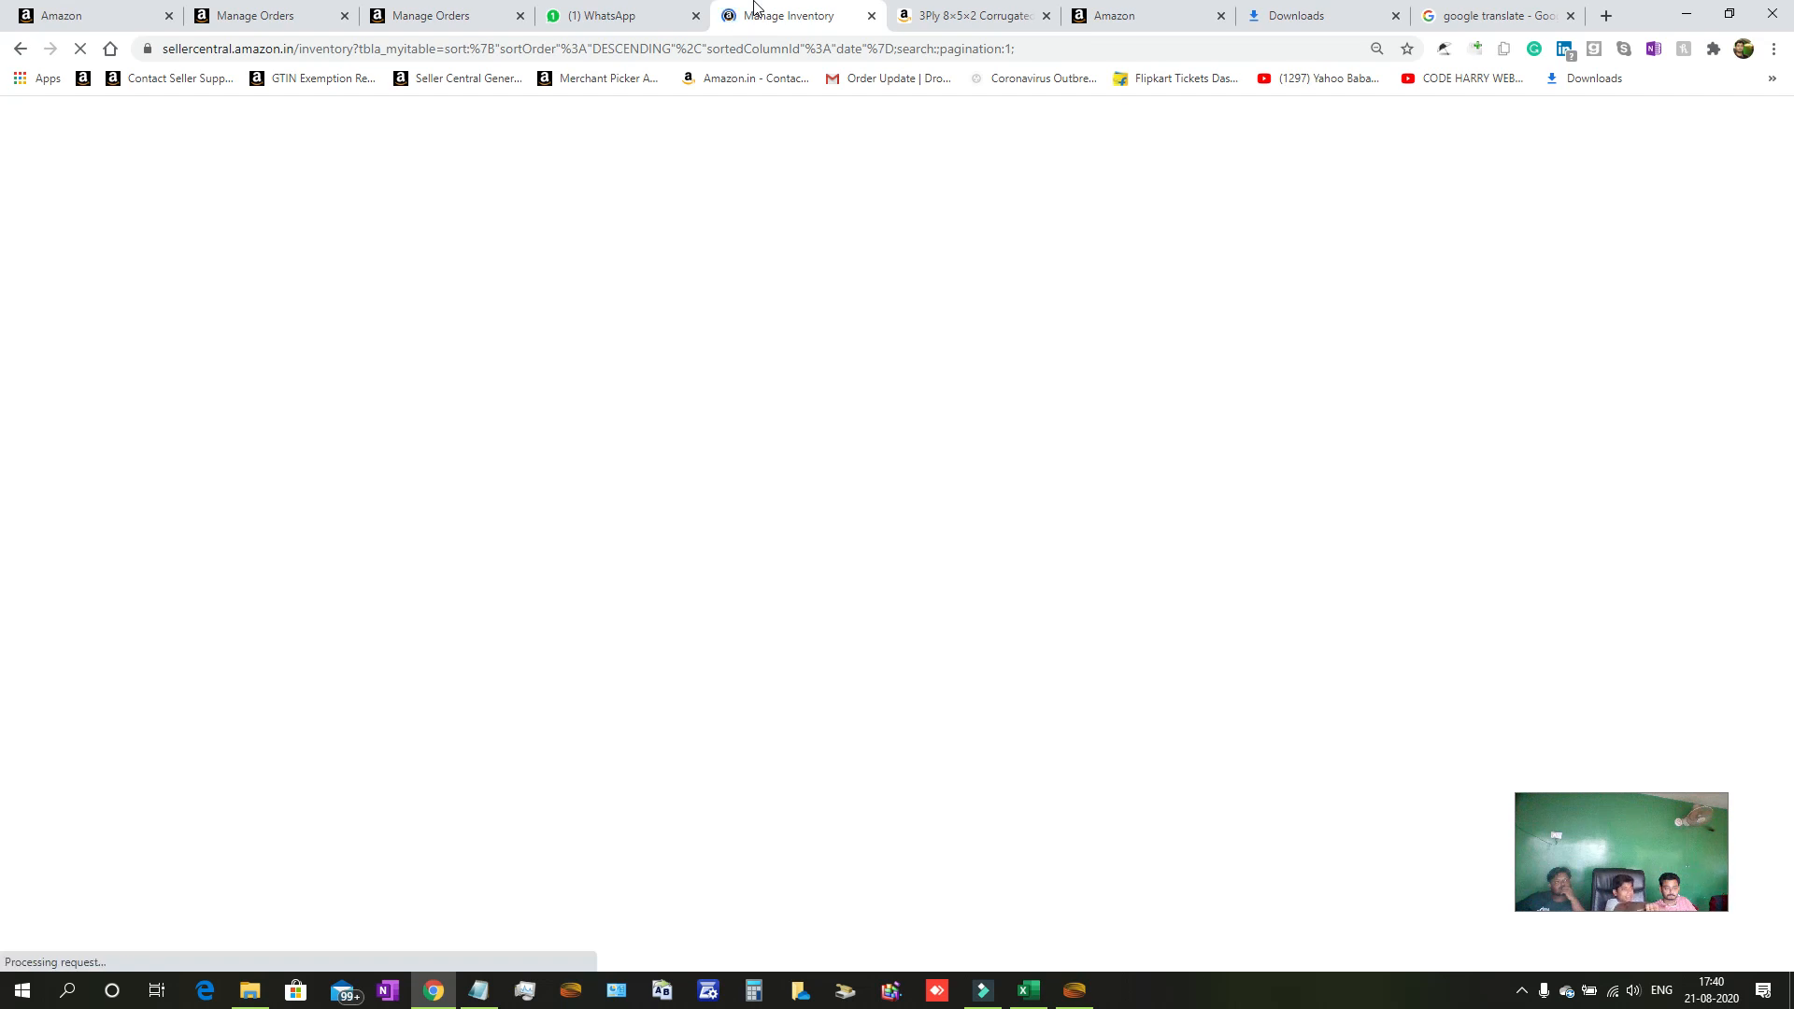
{"action": "left_click", "coordinate": [1131, 7]}
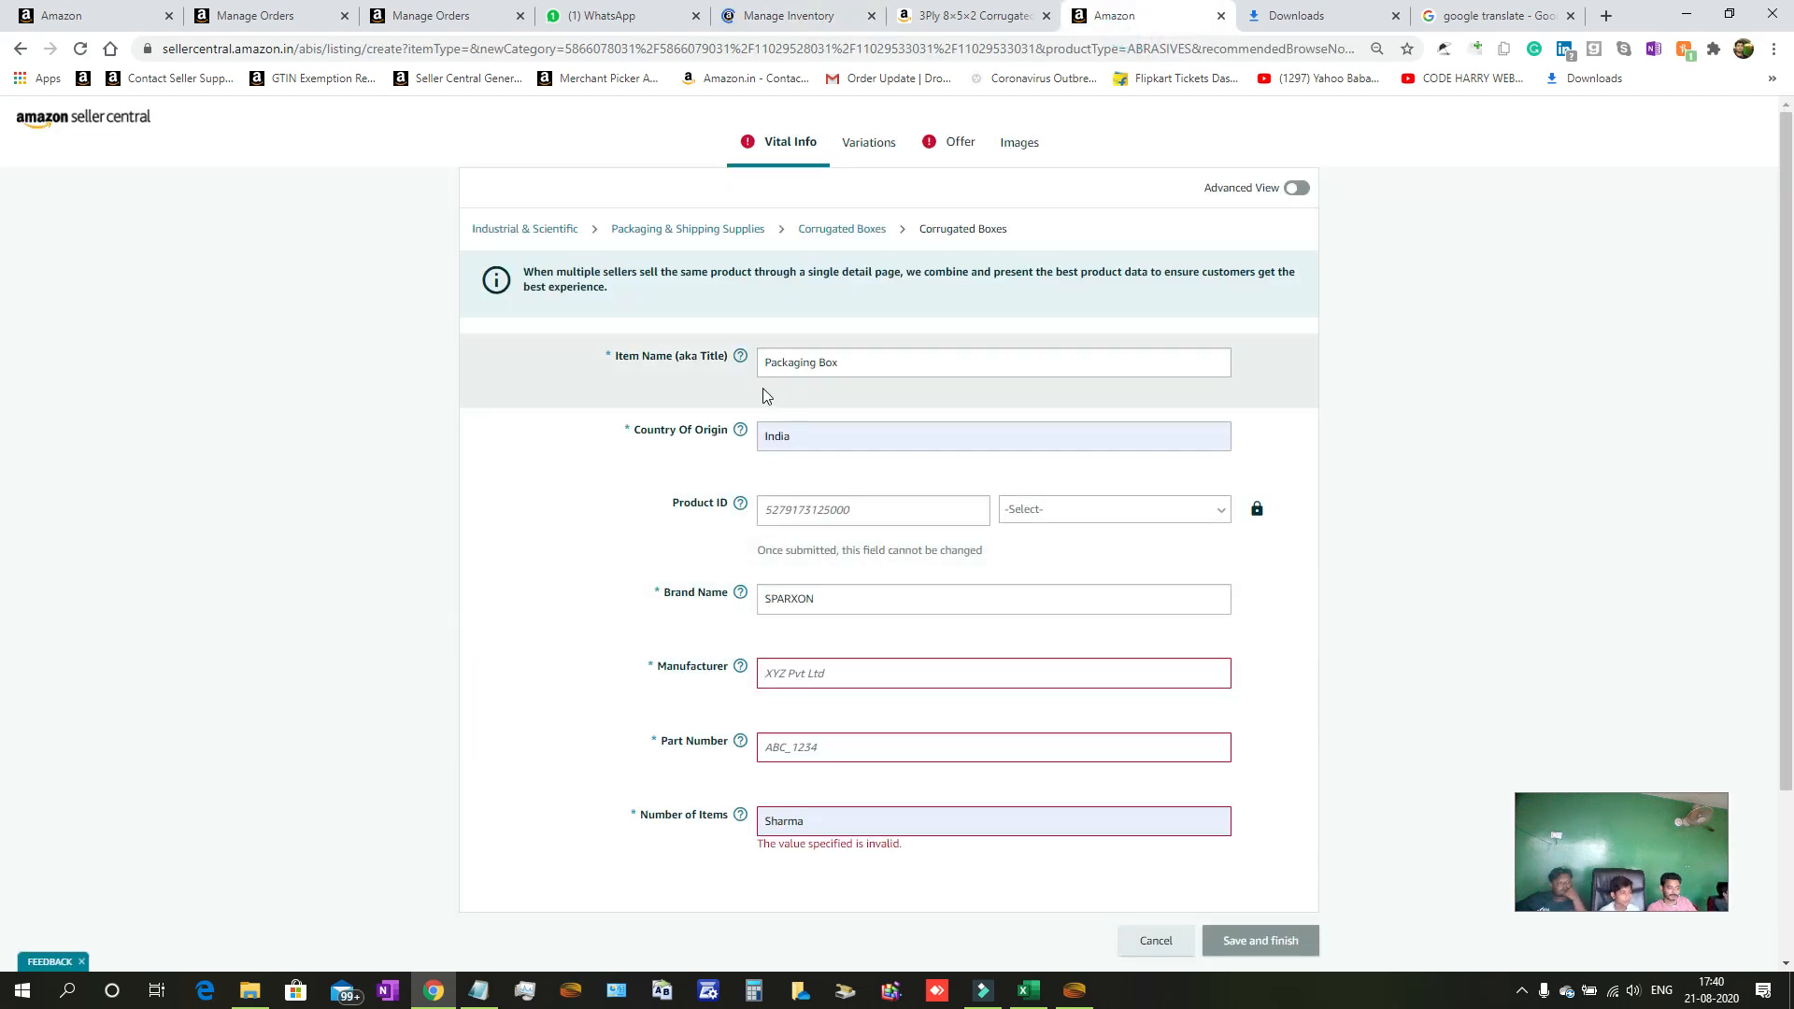
{"action": "left_click", "coordinate": [850, 362]}
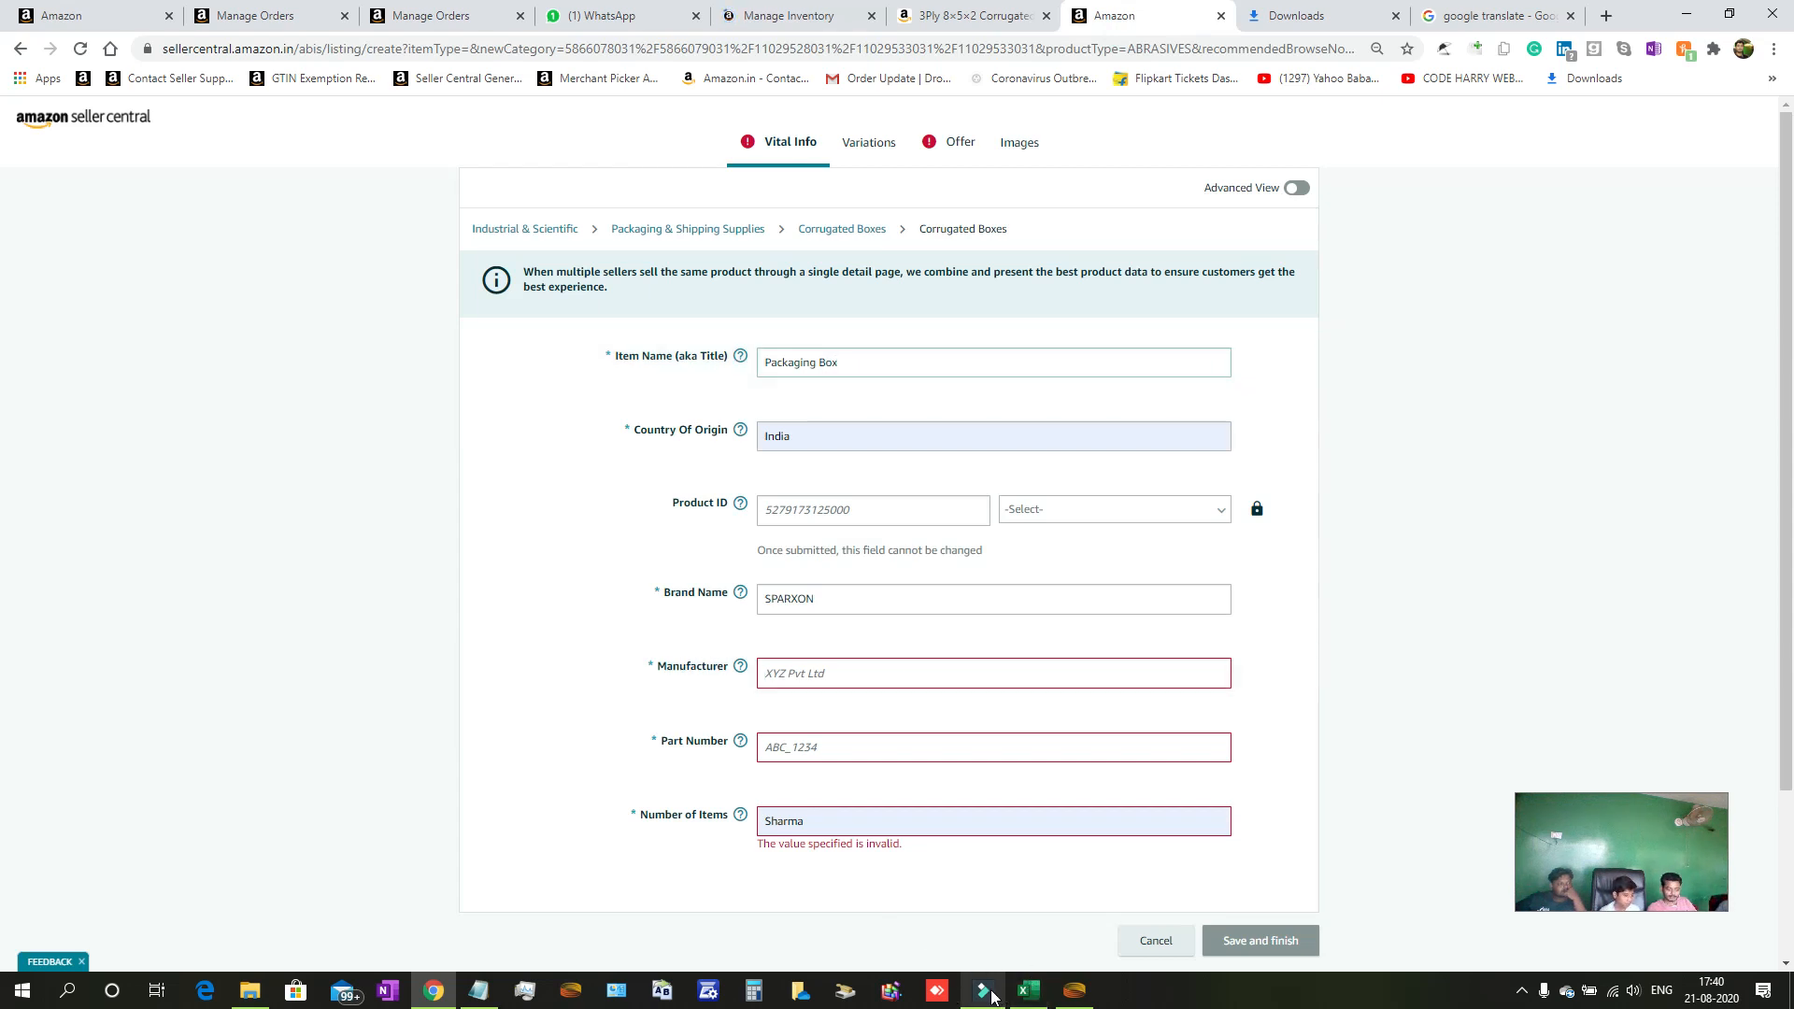
{"action": "mouse_move", "coordinate": [992, 998]}
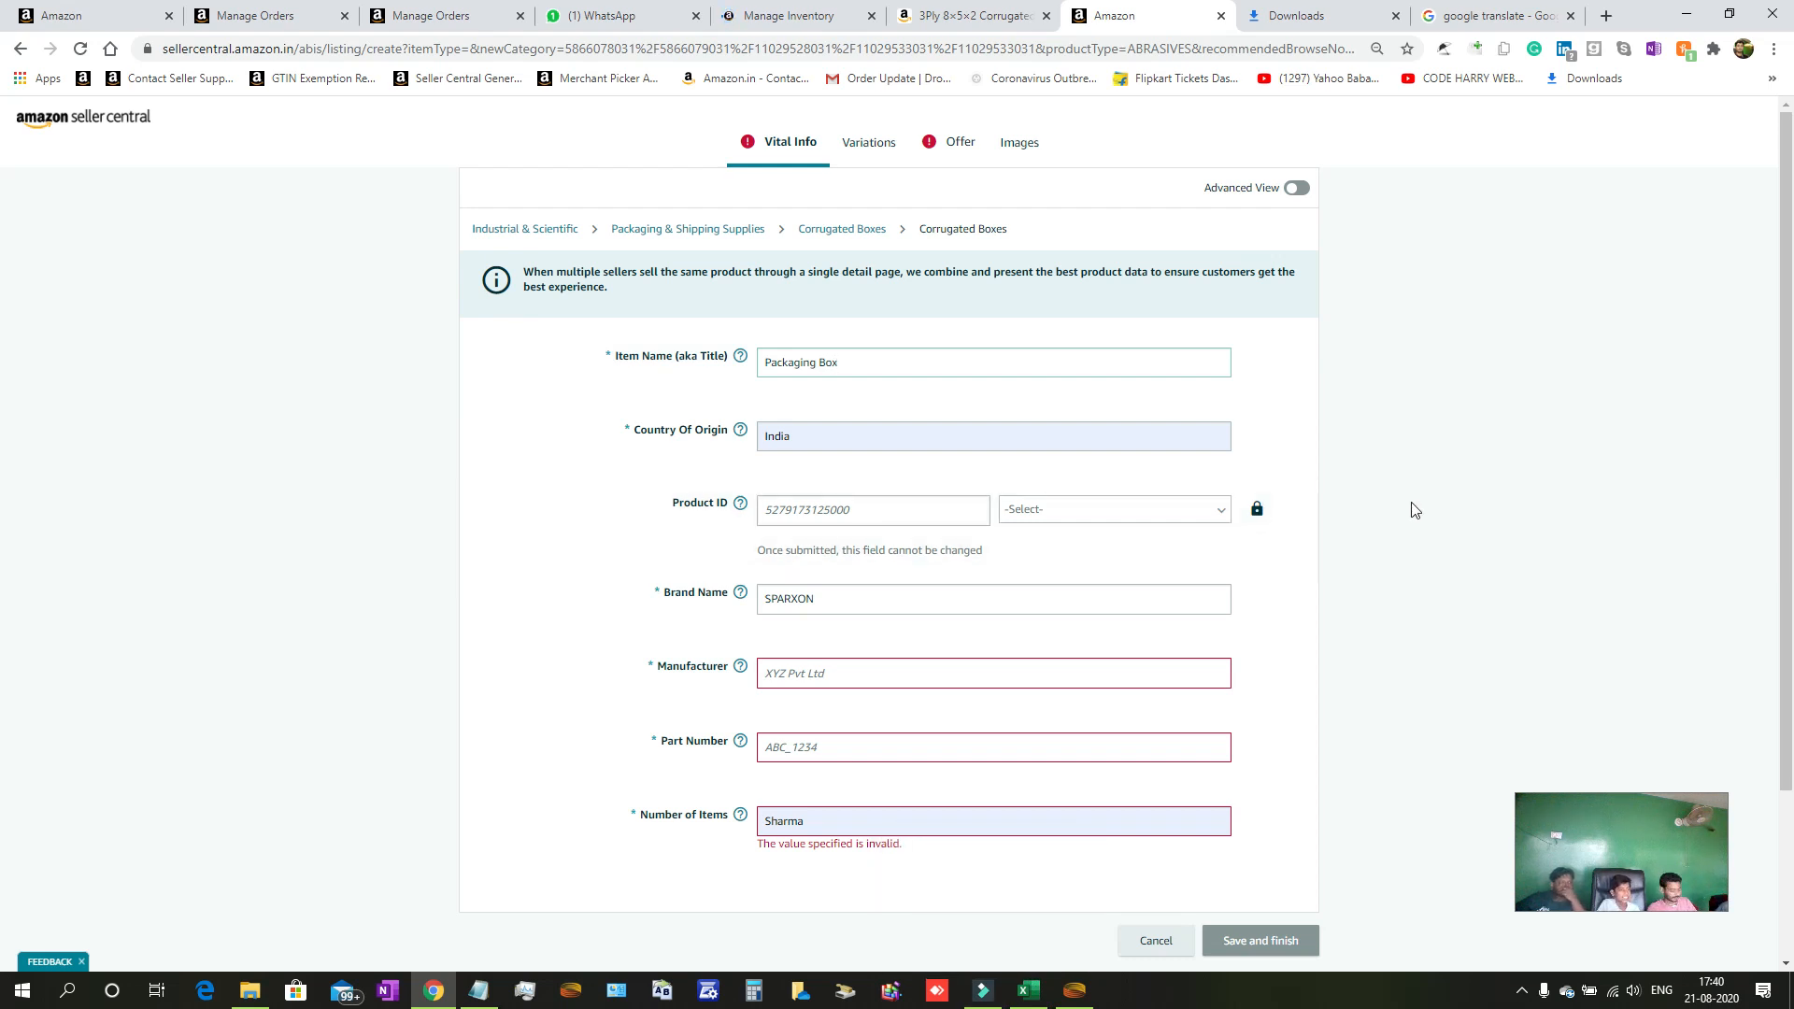
Replace the Item Name with the full title copied from the existing 3Ply 8×5×2 Corrugated Packing Boxes product page.
{"action": "left_click", "coordinate": [969, 8]}
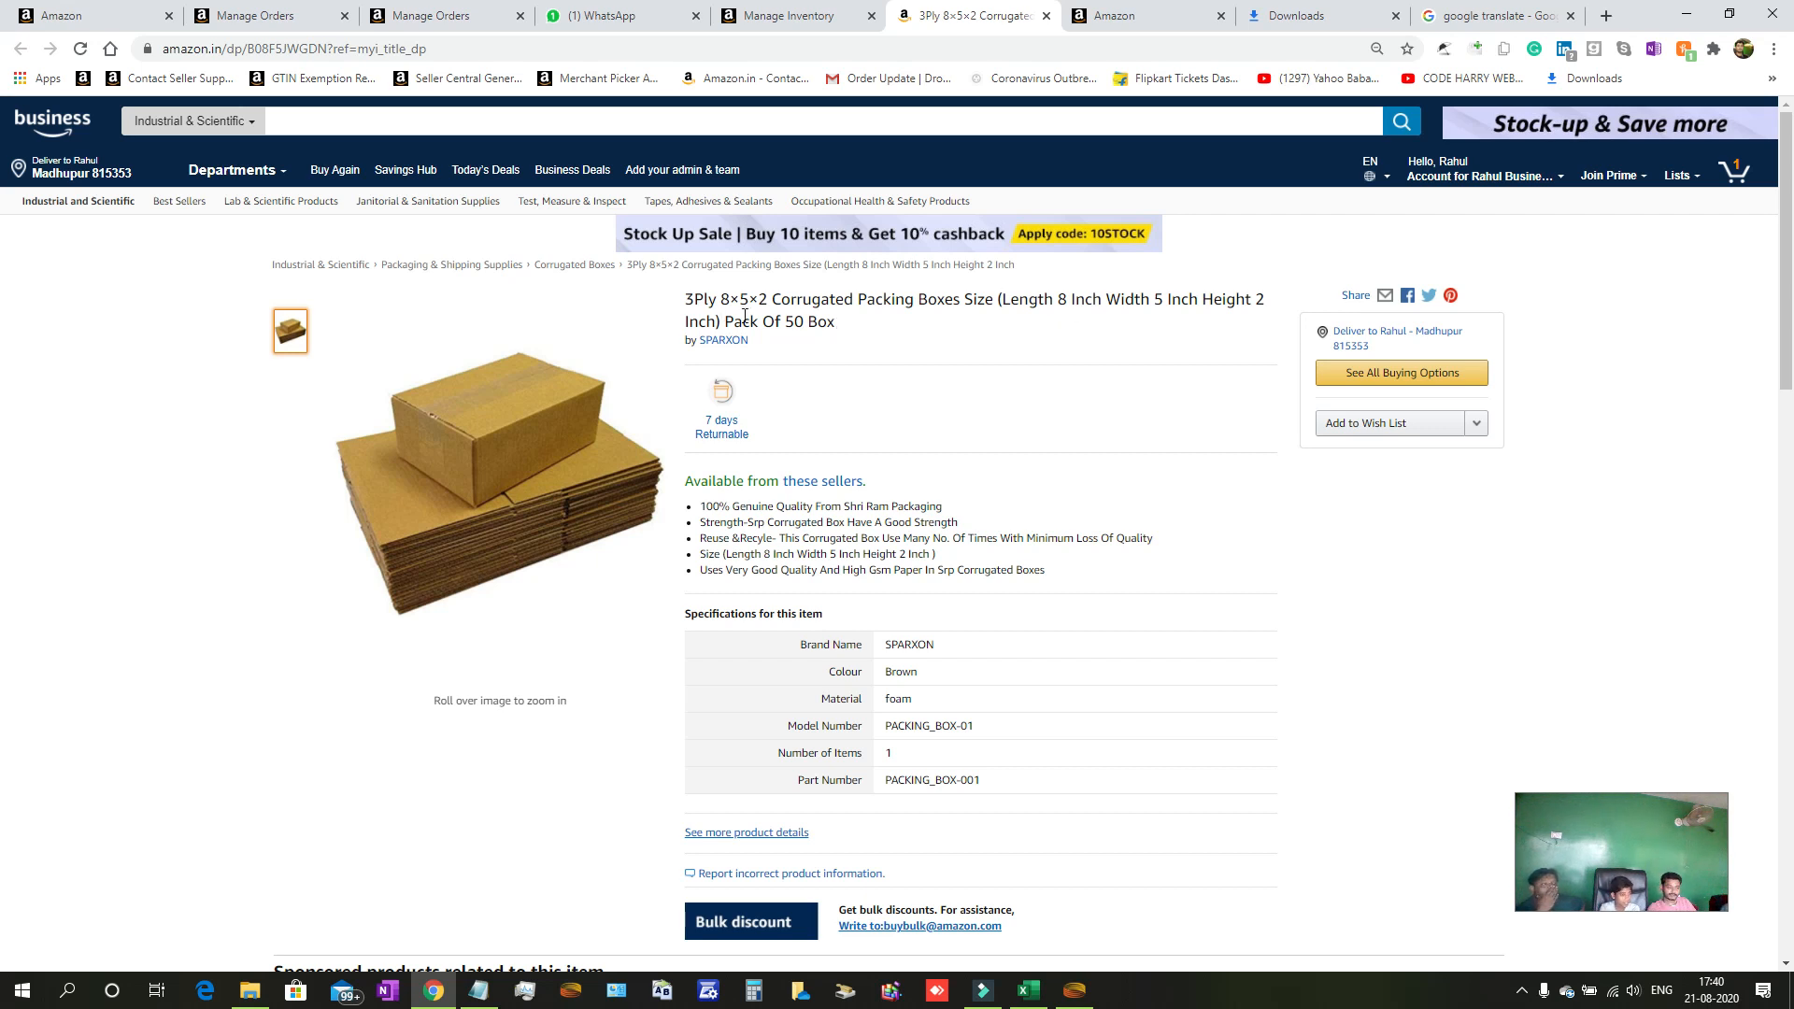
{"action": "left_click_drag", "start_coordinate": [686, 304], "coordinate": [869, 339]}
{"action": "key", "text": "ctrl+c"}
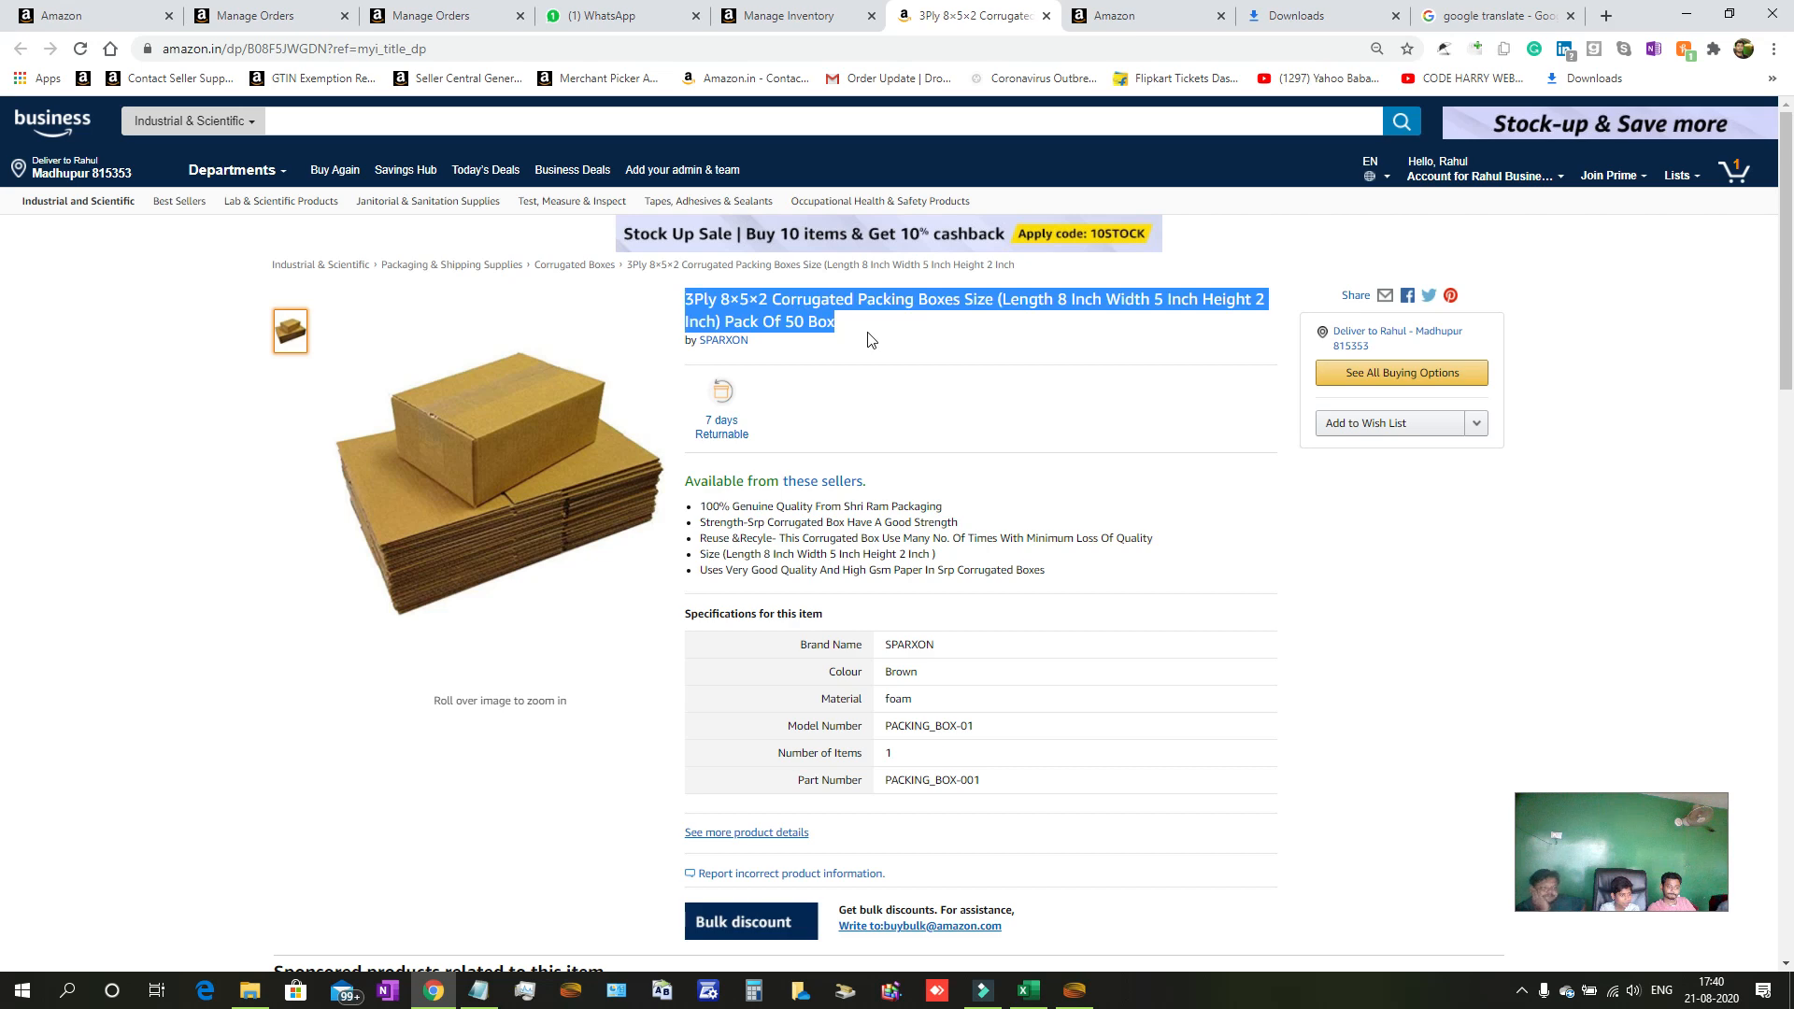
{"action": "left_click", "coordinate": [791, 11]}
{"action": "left_click", "coordinate": [1126, 15]}
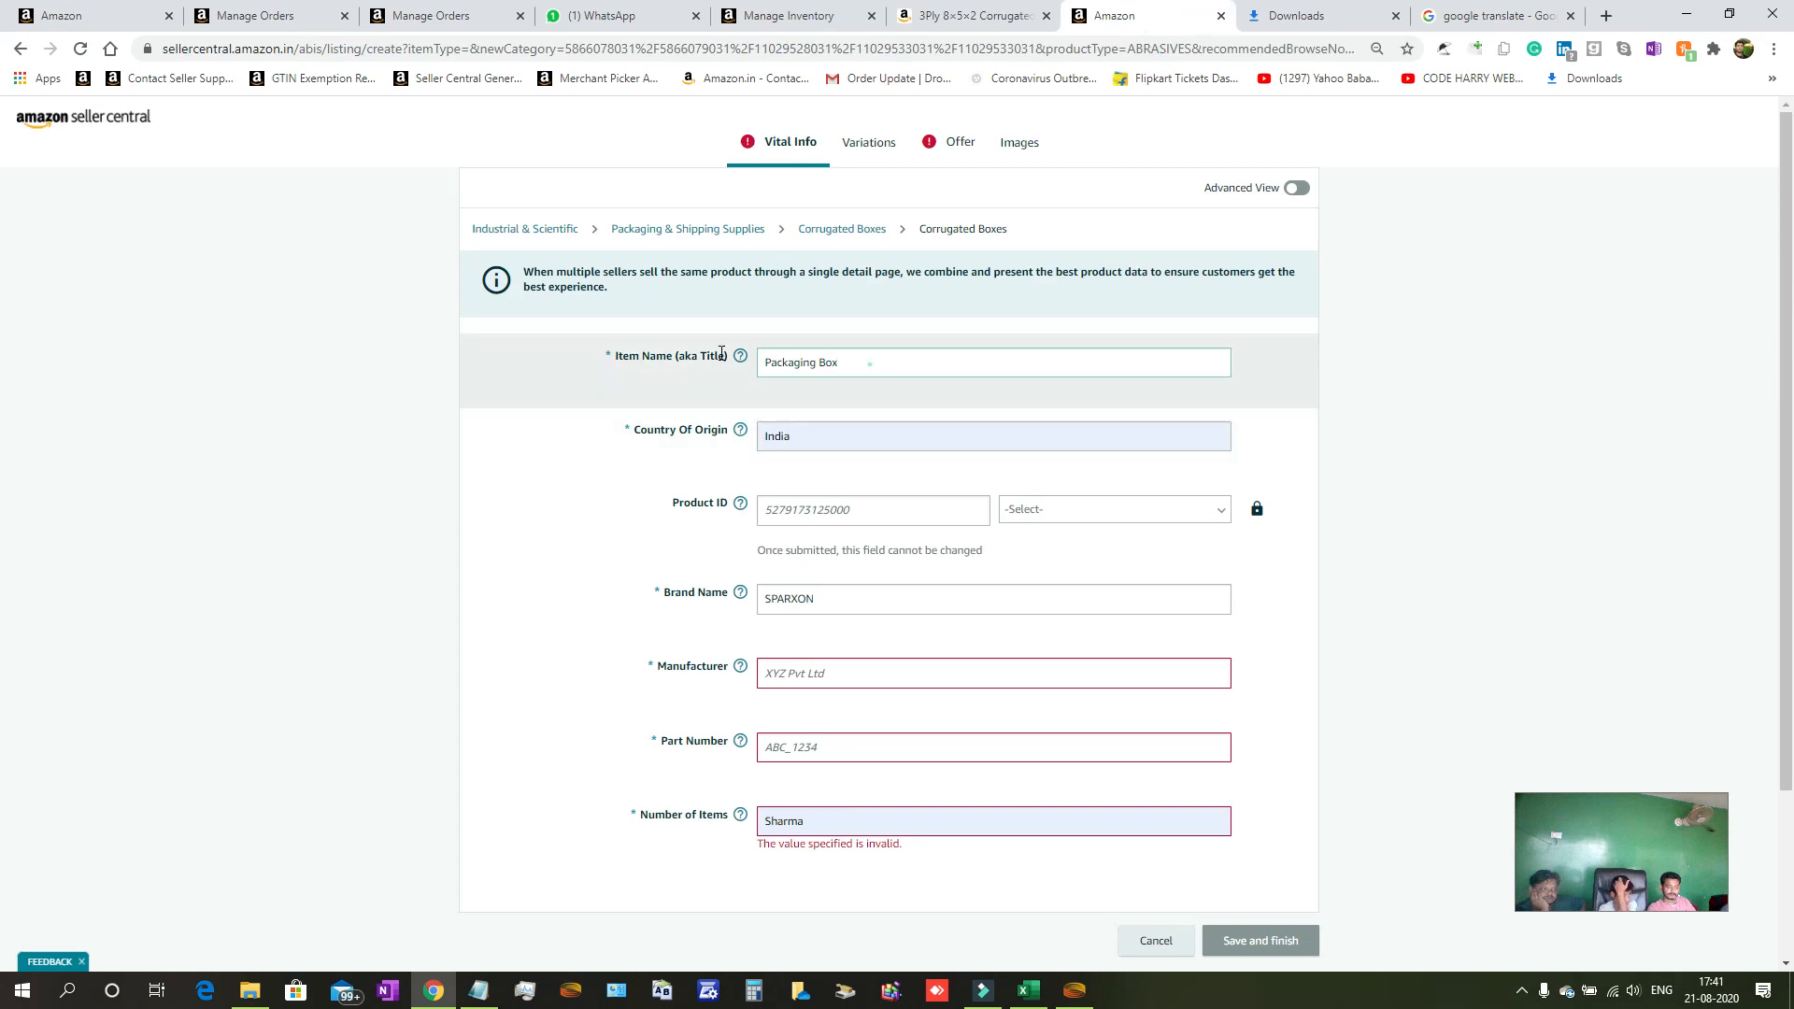
{"action": "key", "text": "ctrl+a"}
{"action": "key", "text": "ctrl+v"}
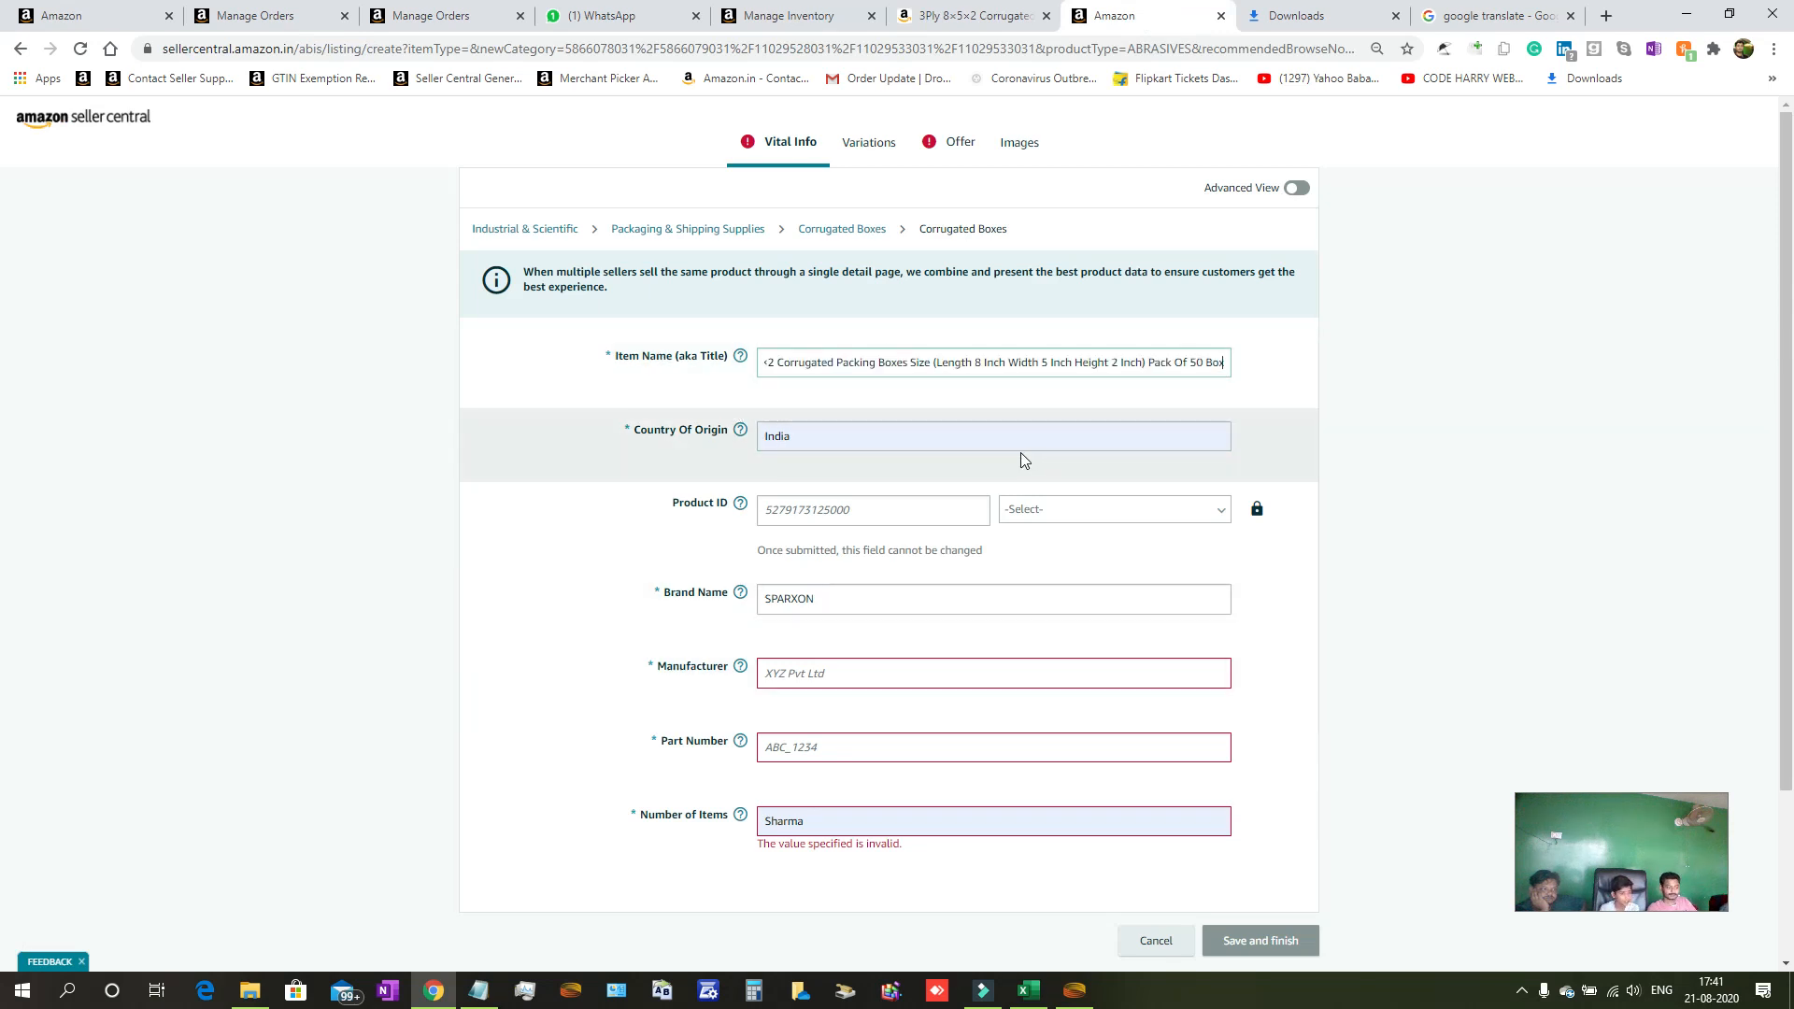
Change the pack quantity at the end of the Item Name to 100.
{"action": "left_click", "coordinate": [929, 16]}
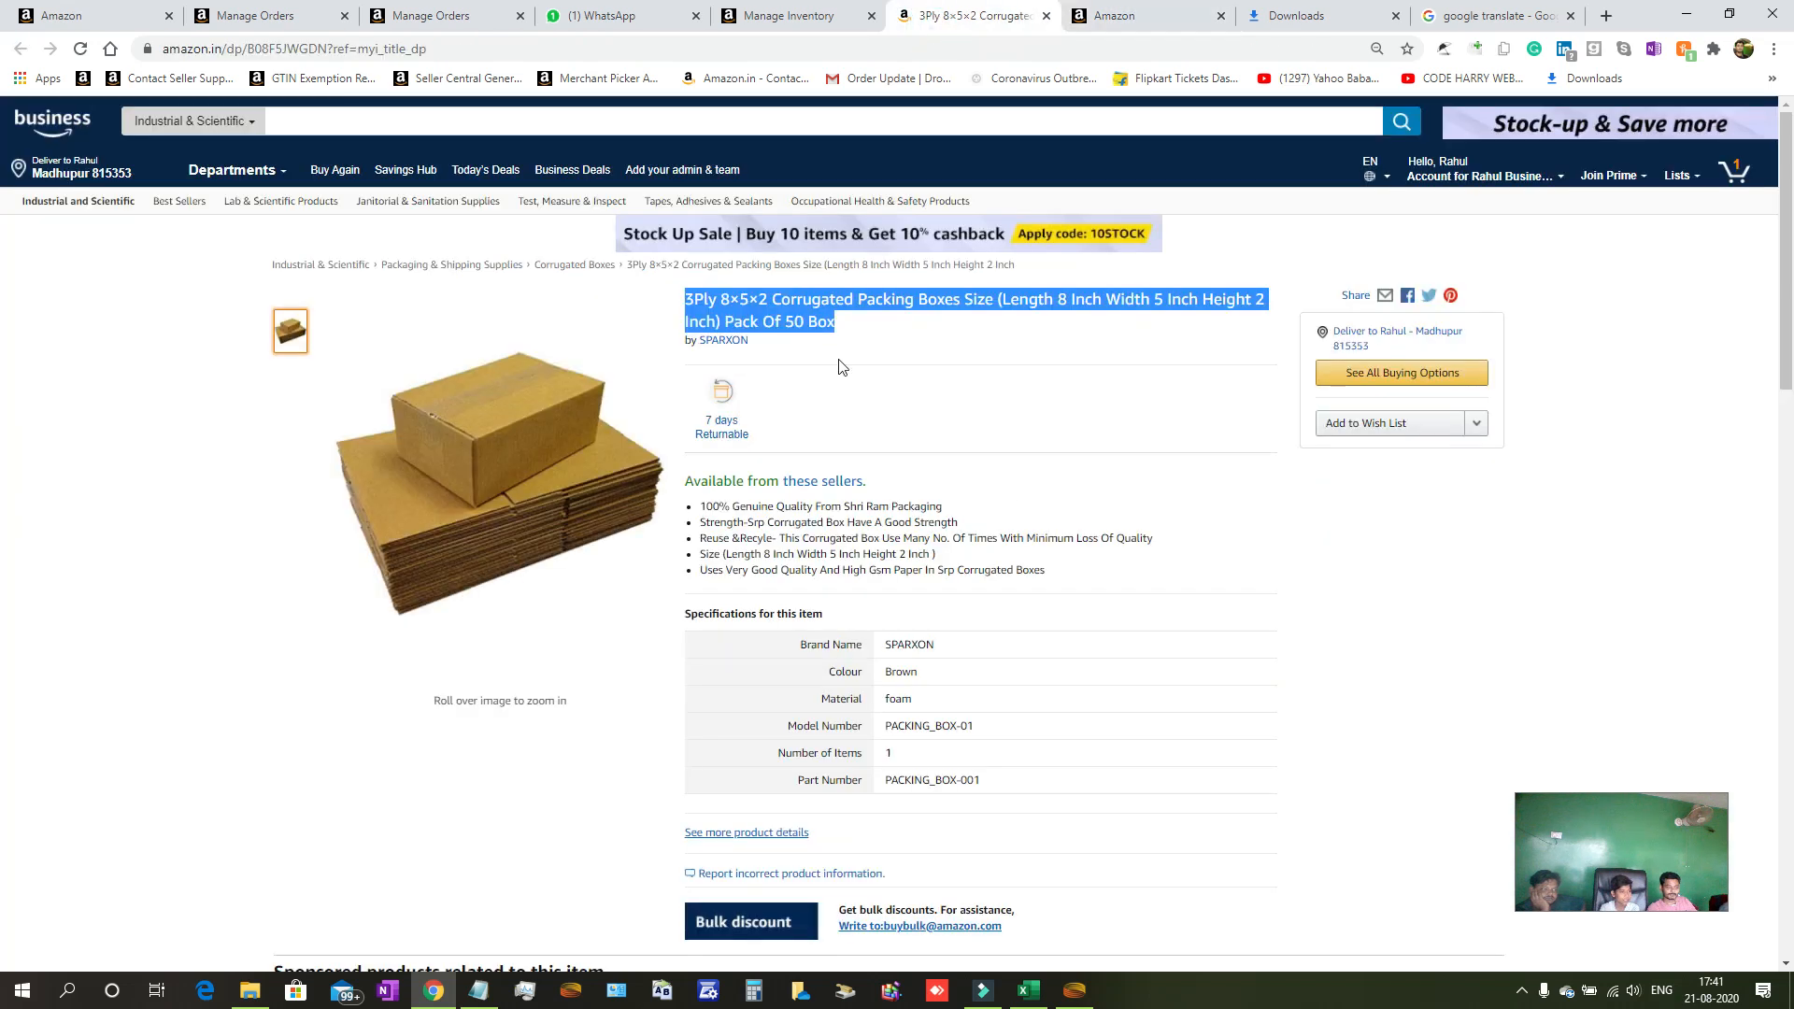
{"action": "left_click", "coordinate": [743, 300]}
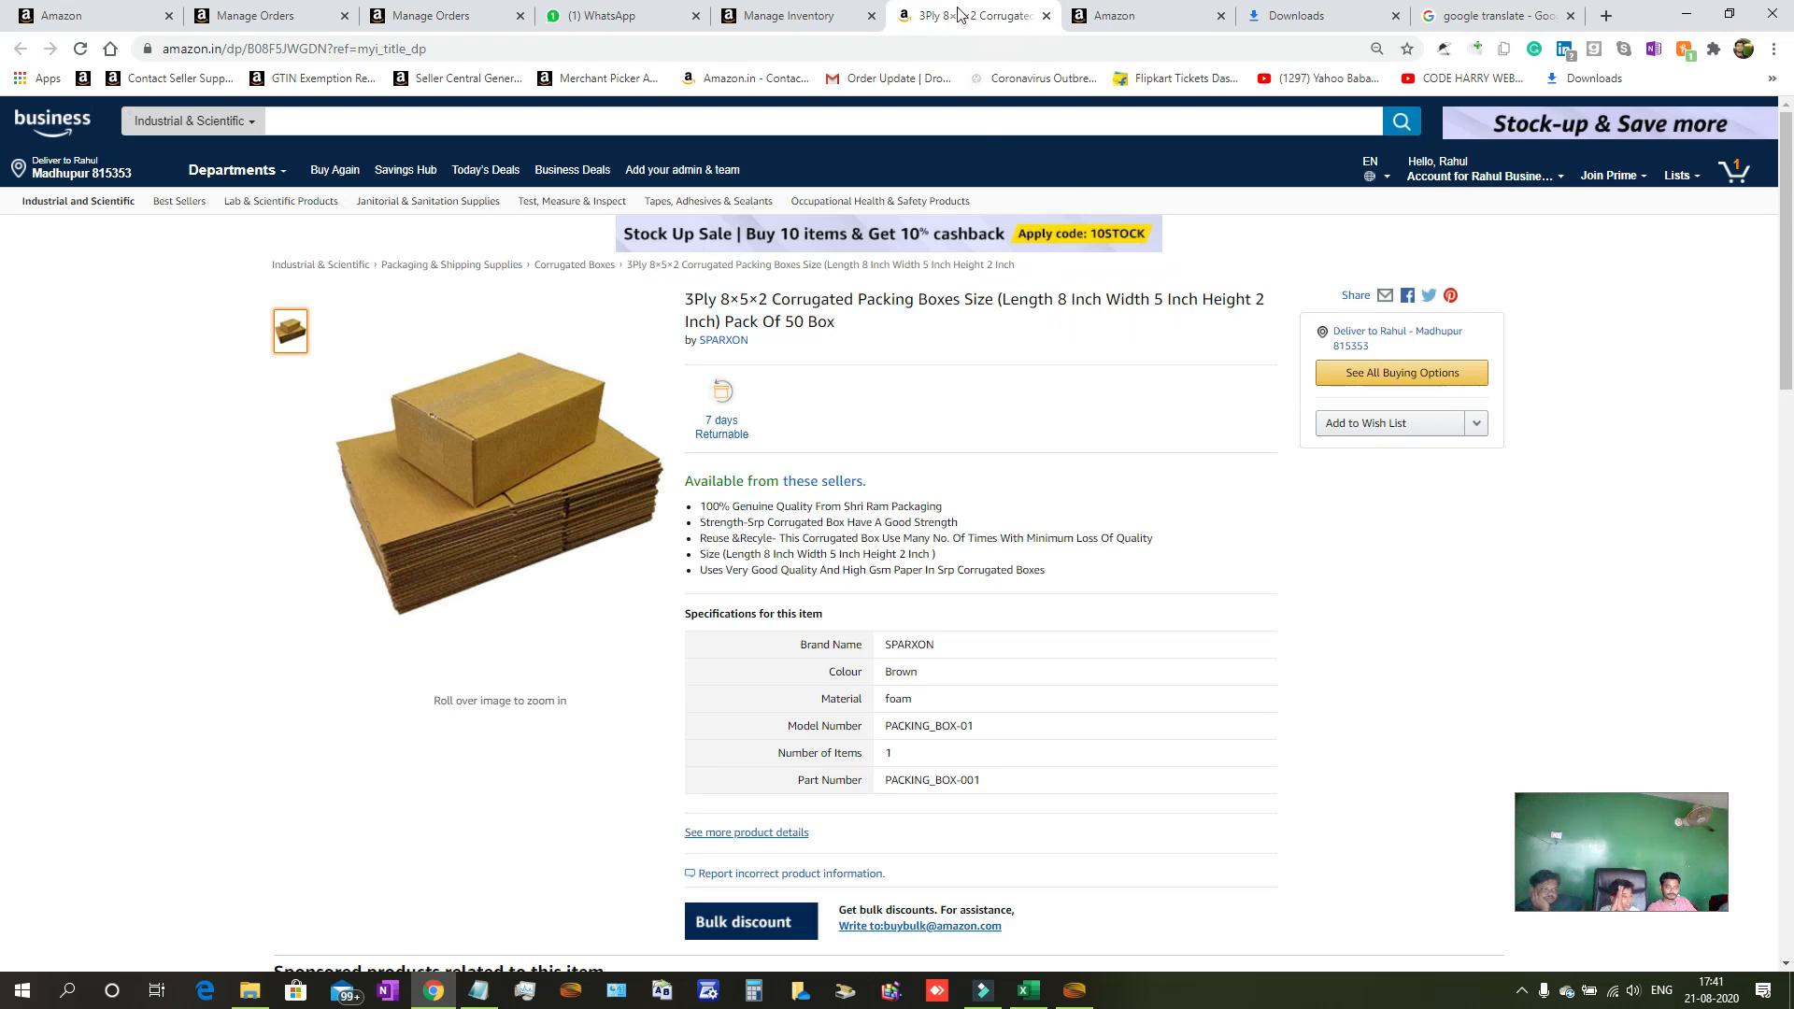
{"action": "left_click", "coordinate": [1155, 9]}
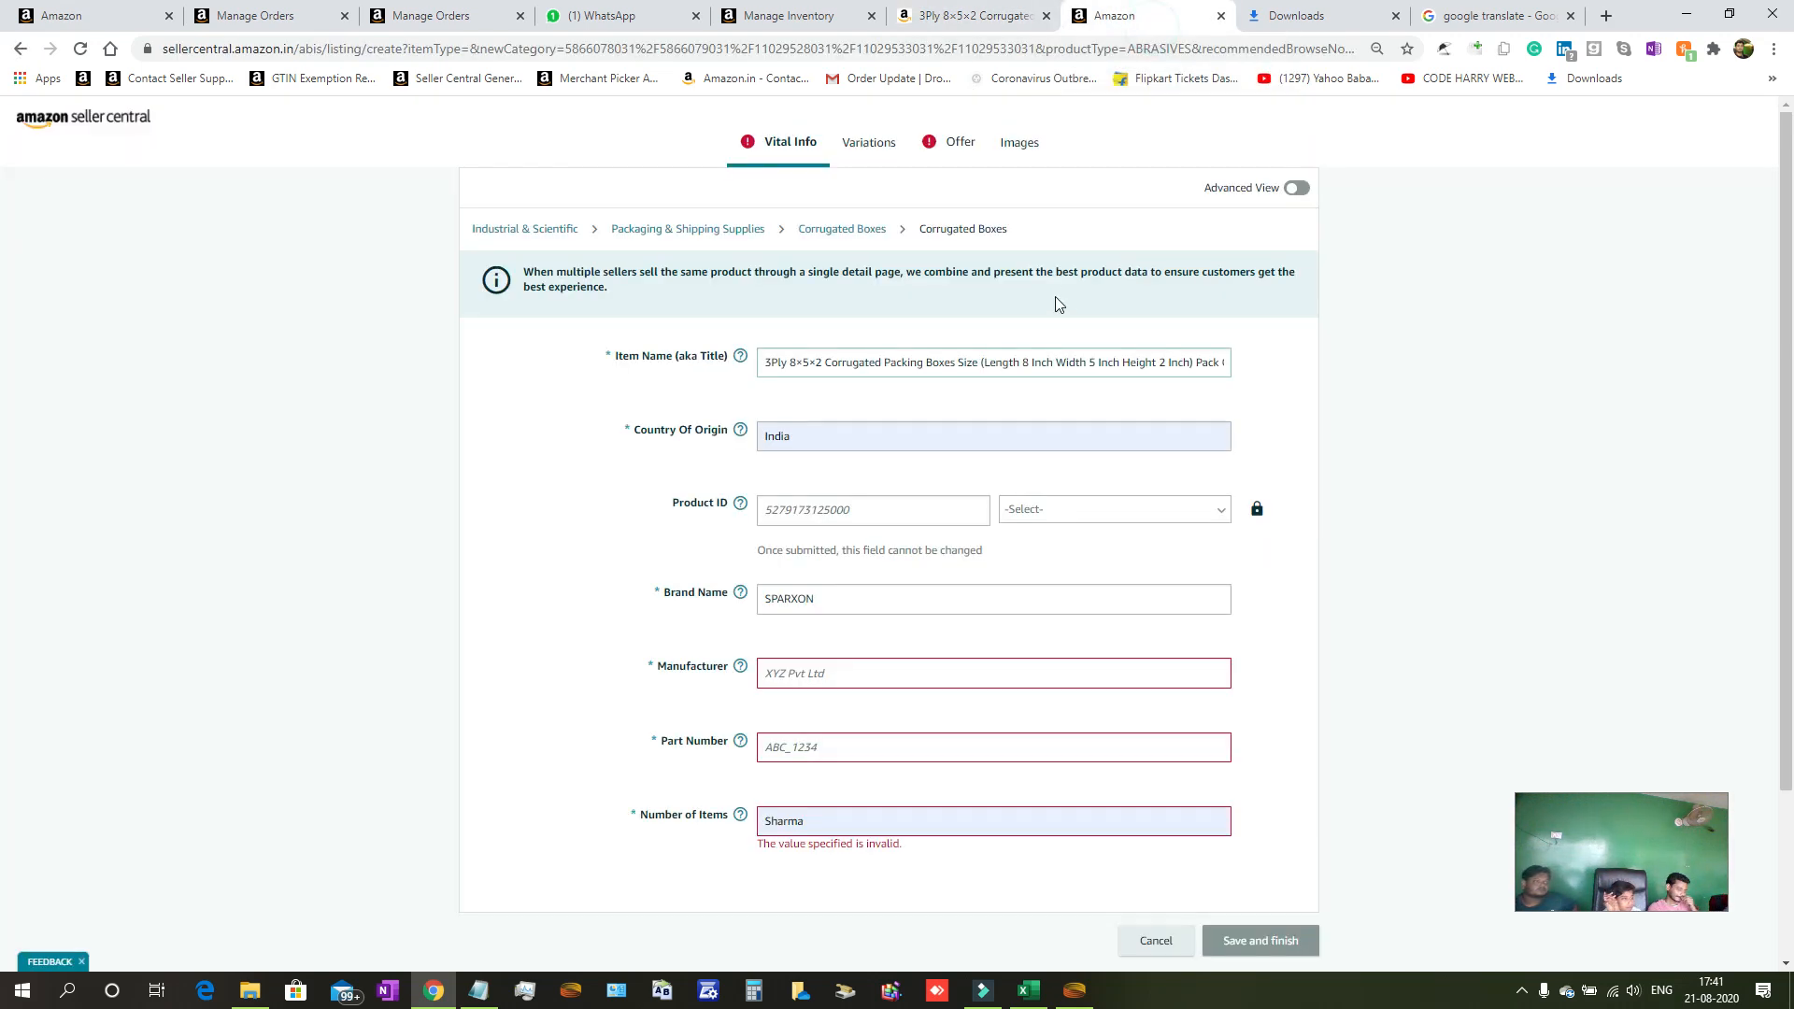
{"action": "left_click", "coordinate": [1139, 361]}
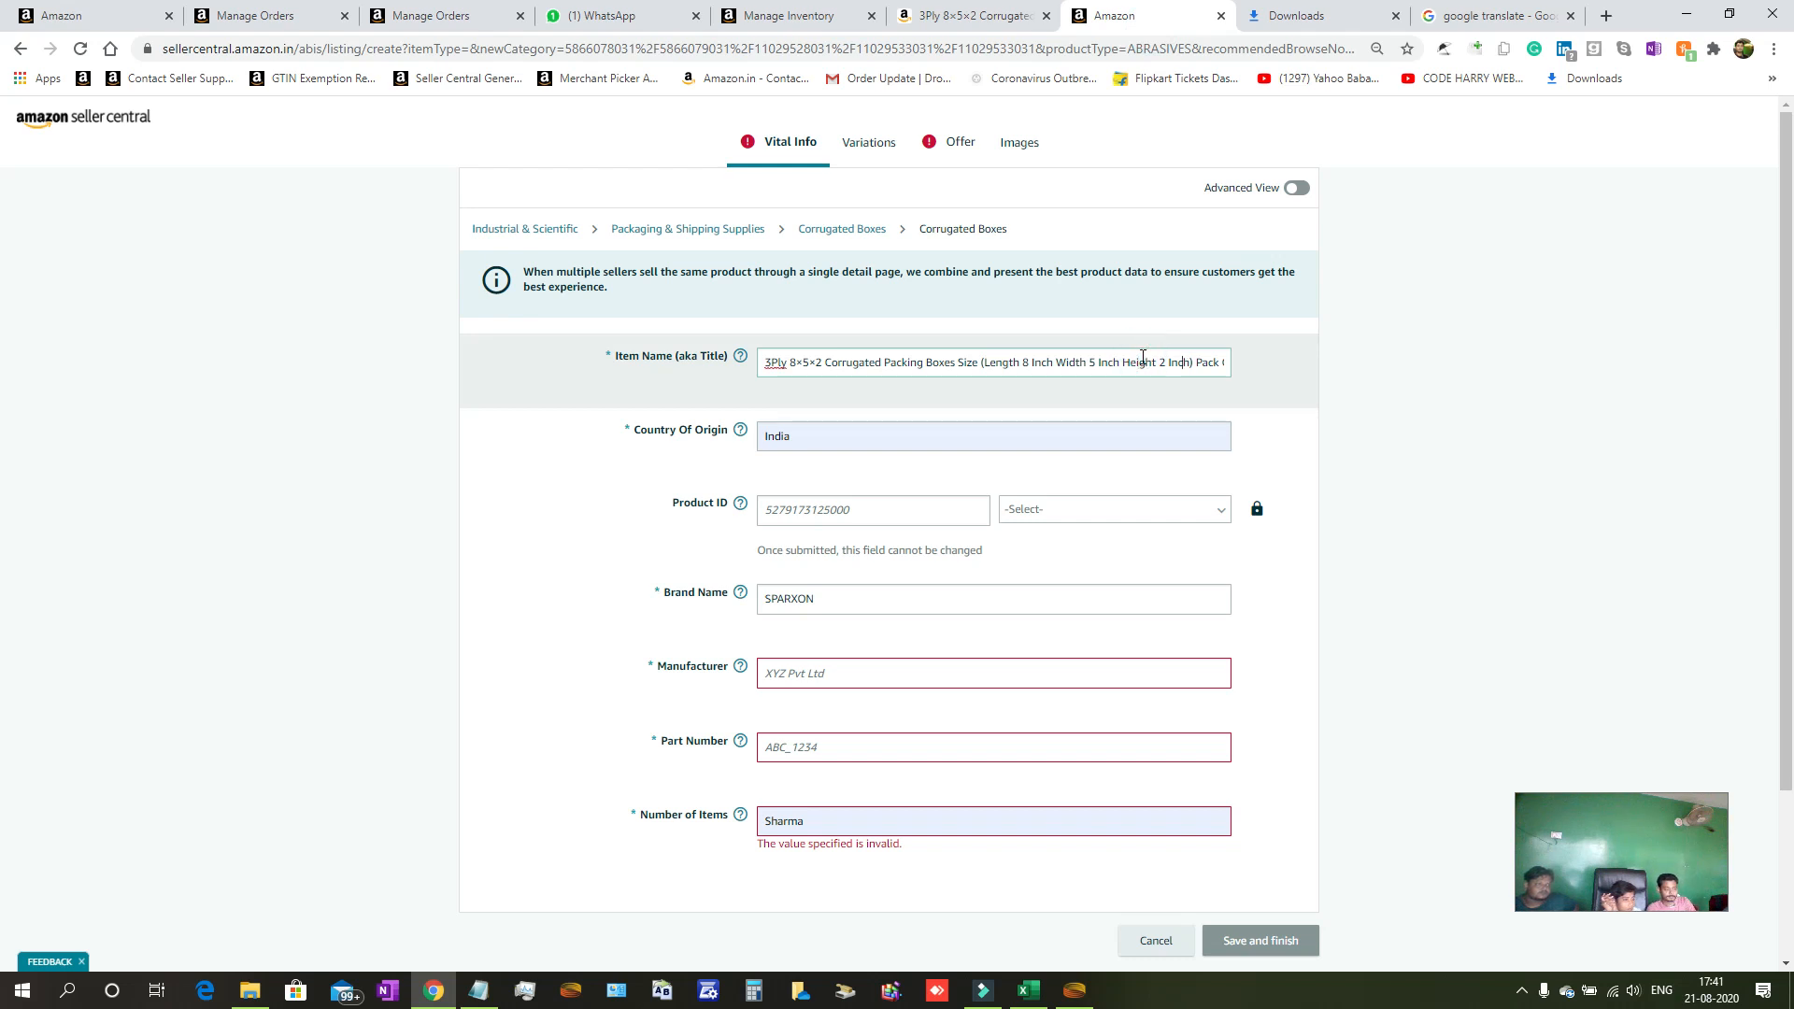
{"action": "key", "text": "Right"}
{"action": "key", "text": "Right"}
{"action": "key", "text": "Right"}
{"action": "key", "text": "Right"}
{"action": "key", "text": "Right"}
{"action": "key", "text": "Right"}
{"action": "key", "text": "Right"}
{"action": "key", "text": "Right"}
{"action": "key", "text": "Right"}
{"action": "key", "text": "Right"}
{"action": "key", "text": "Right"}
{"action": "key", "text": "Right"}
{"action": "key", "text": "Right"}
{"action": "key", "text": "Right"}
{"action": "key", "text": "Right"}
{"action": "key", "text": "Right"}
{"action": "key", "text": "Right"}
{"action": "left_click", "coordinate": [1199, 362]}
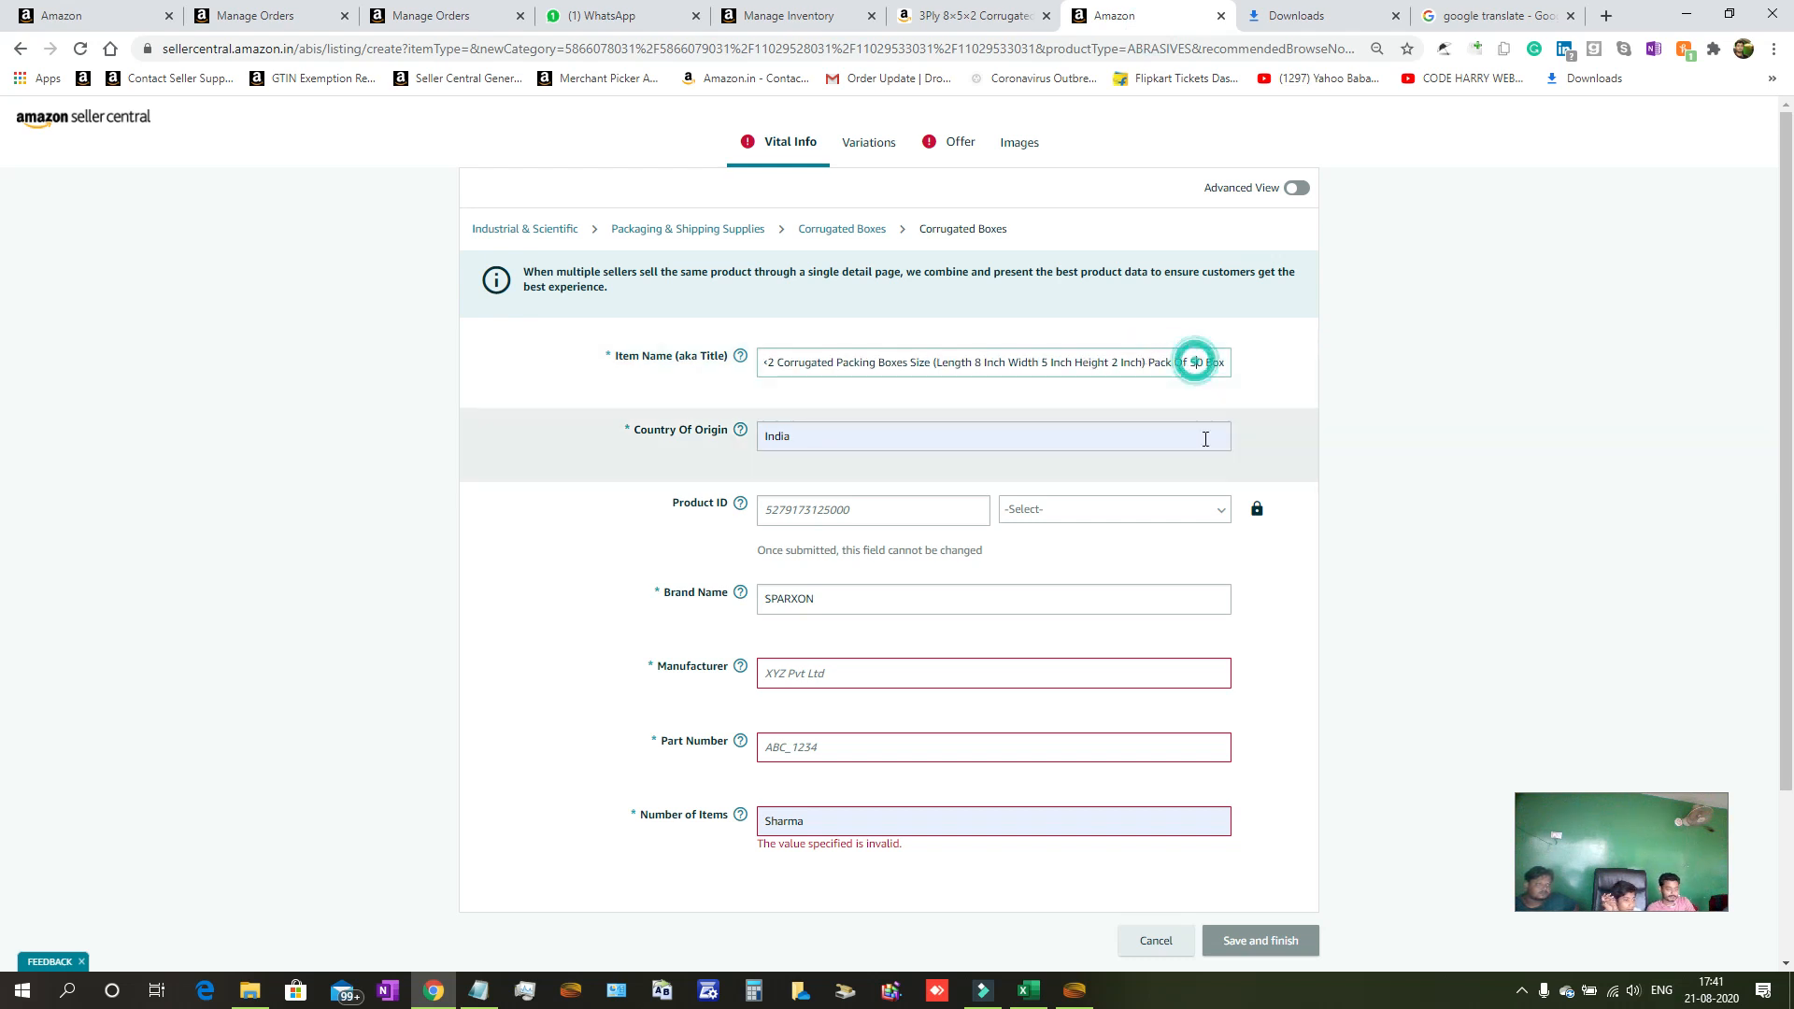
{"action": "key", "text": "BackSpace"}
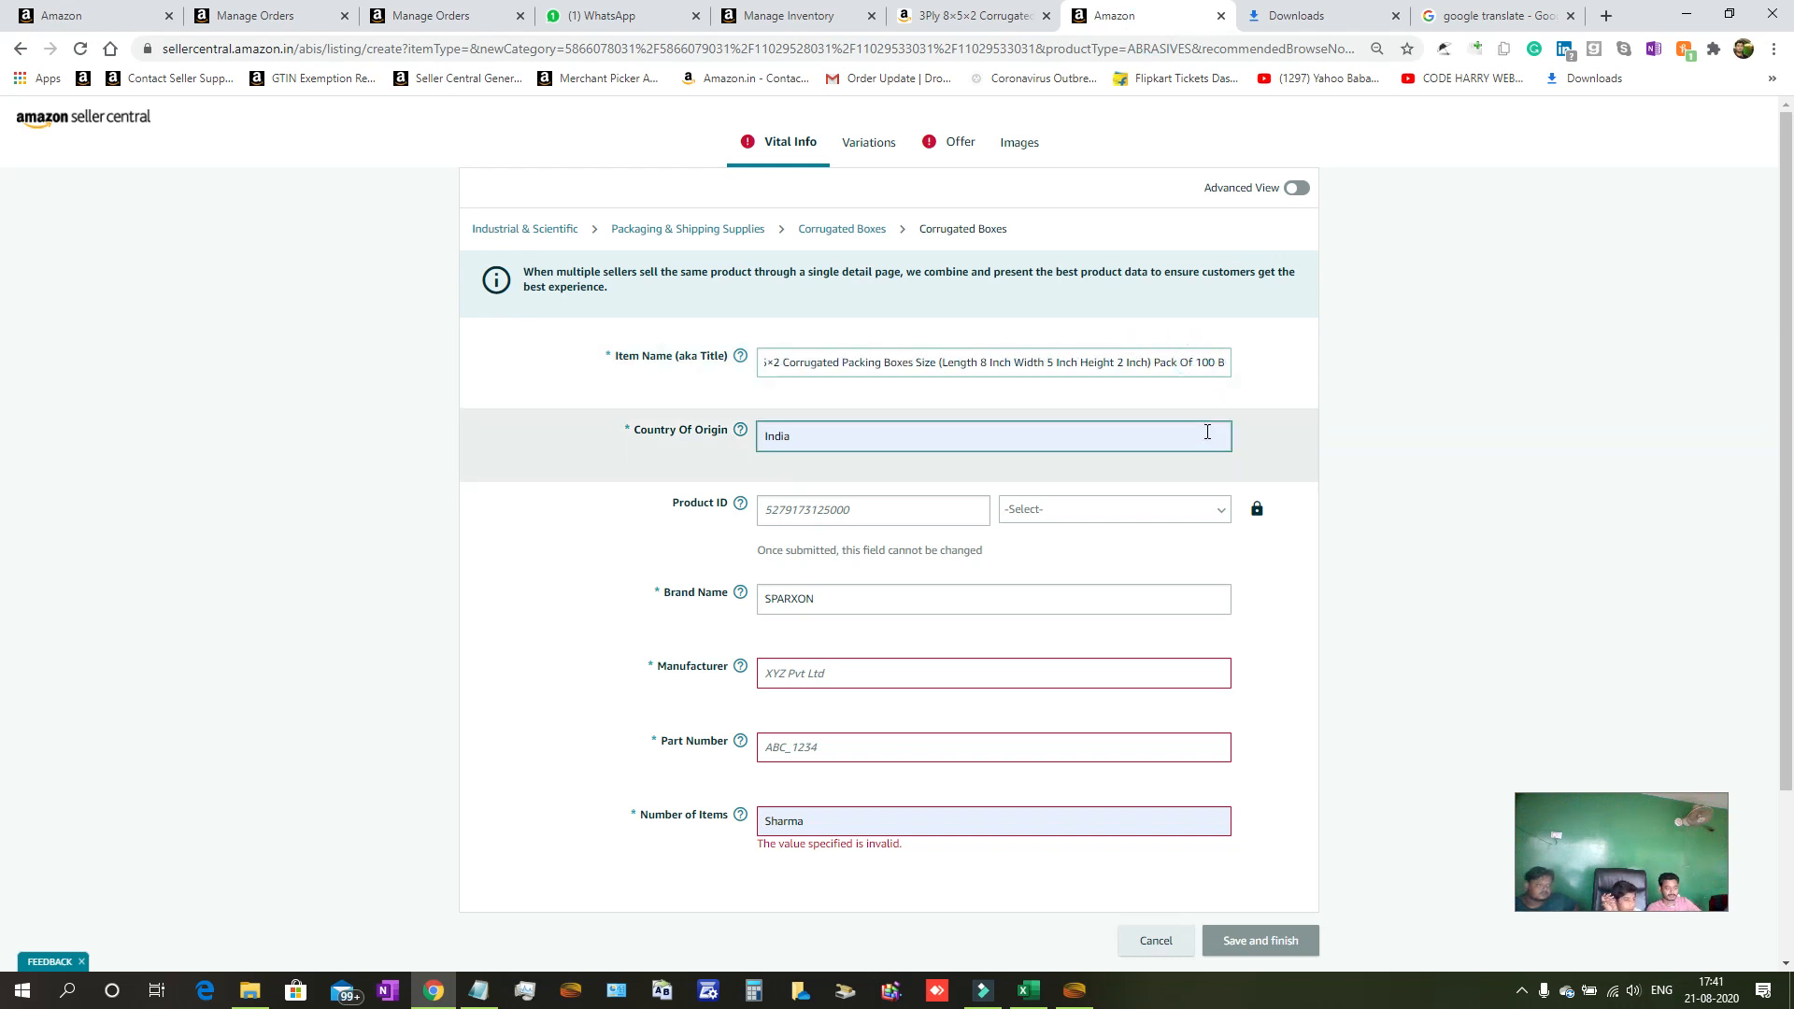
{"action": "type", "text": "10"}
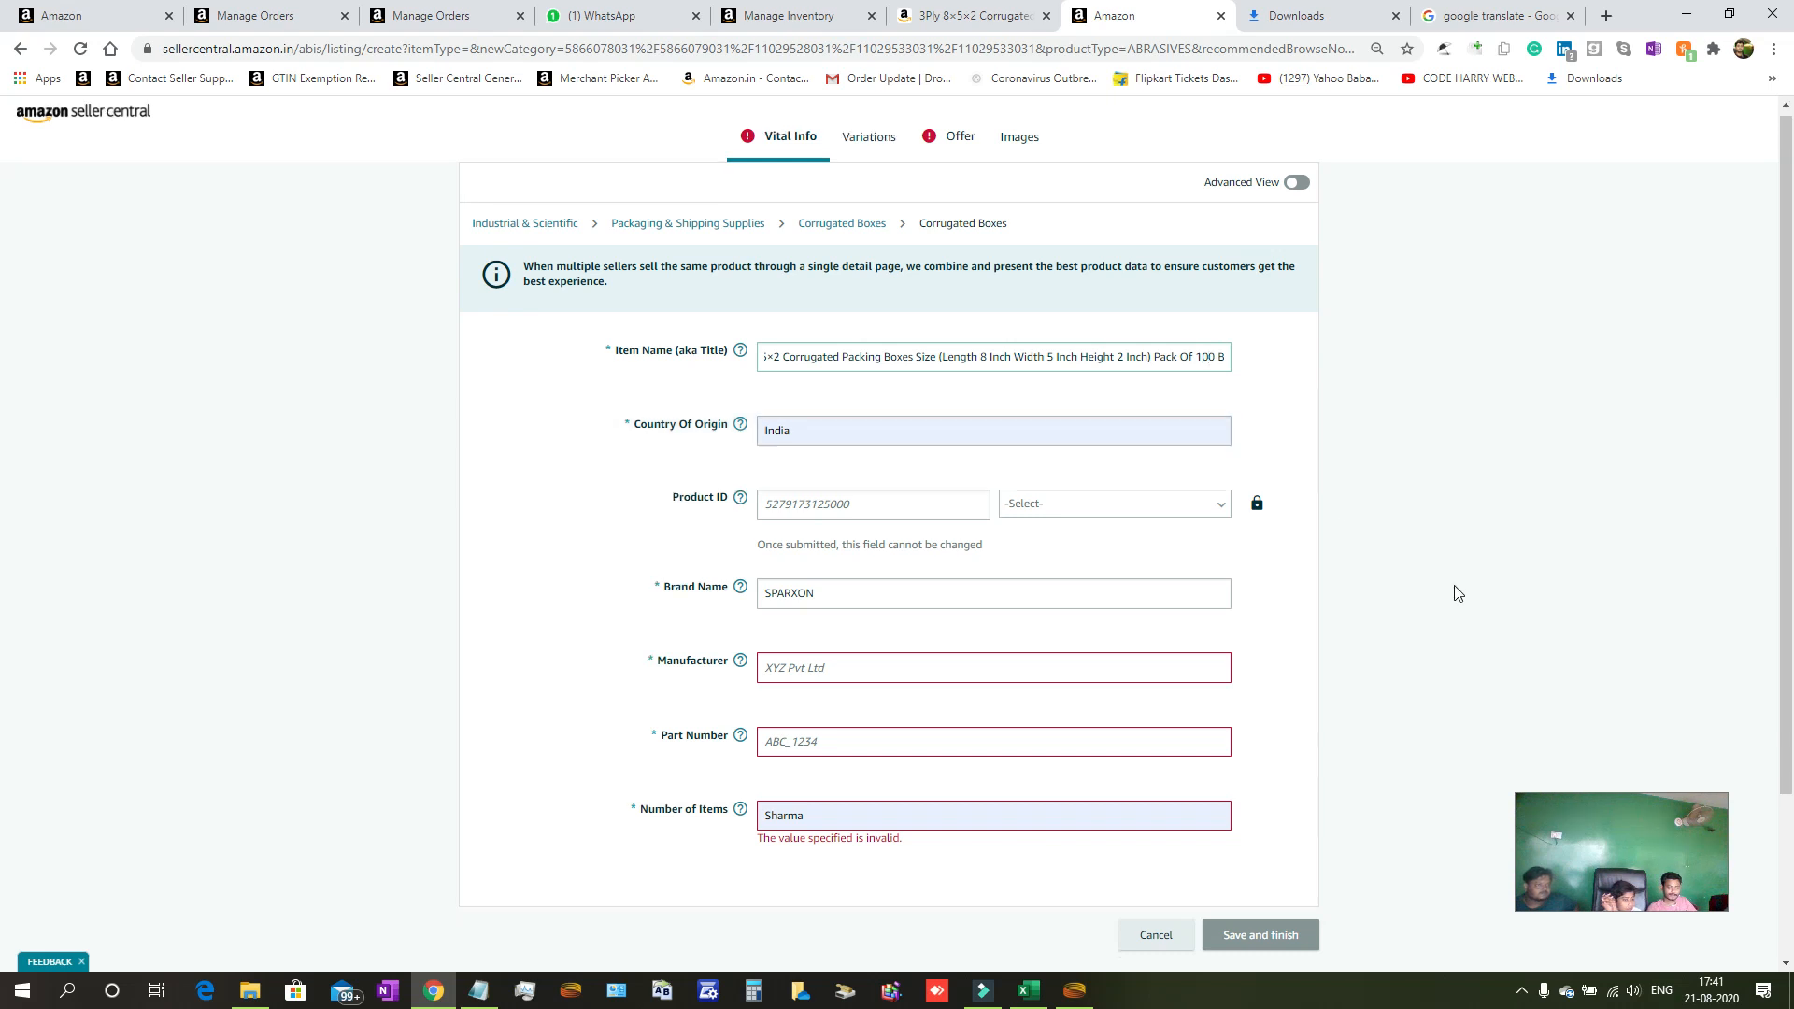
Copy the manufacturer name SPARXON from the product details of the existing 3Ply 8×5×2 boxes page.
{"action": "scroll", "coordinate": [1123, 592], "scroll_direction": "down", "scroll_amount": 1}
{"action": "left_click", "coordinate": [1124, 592]}
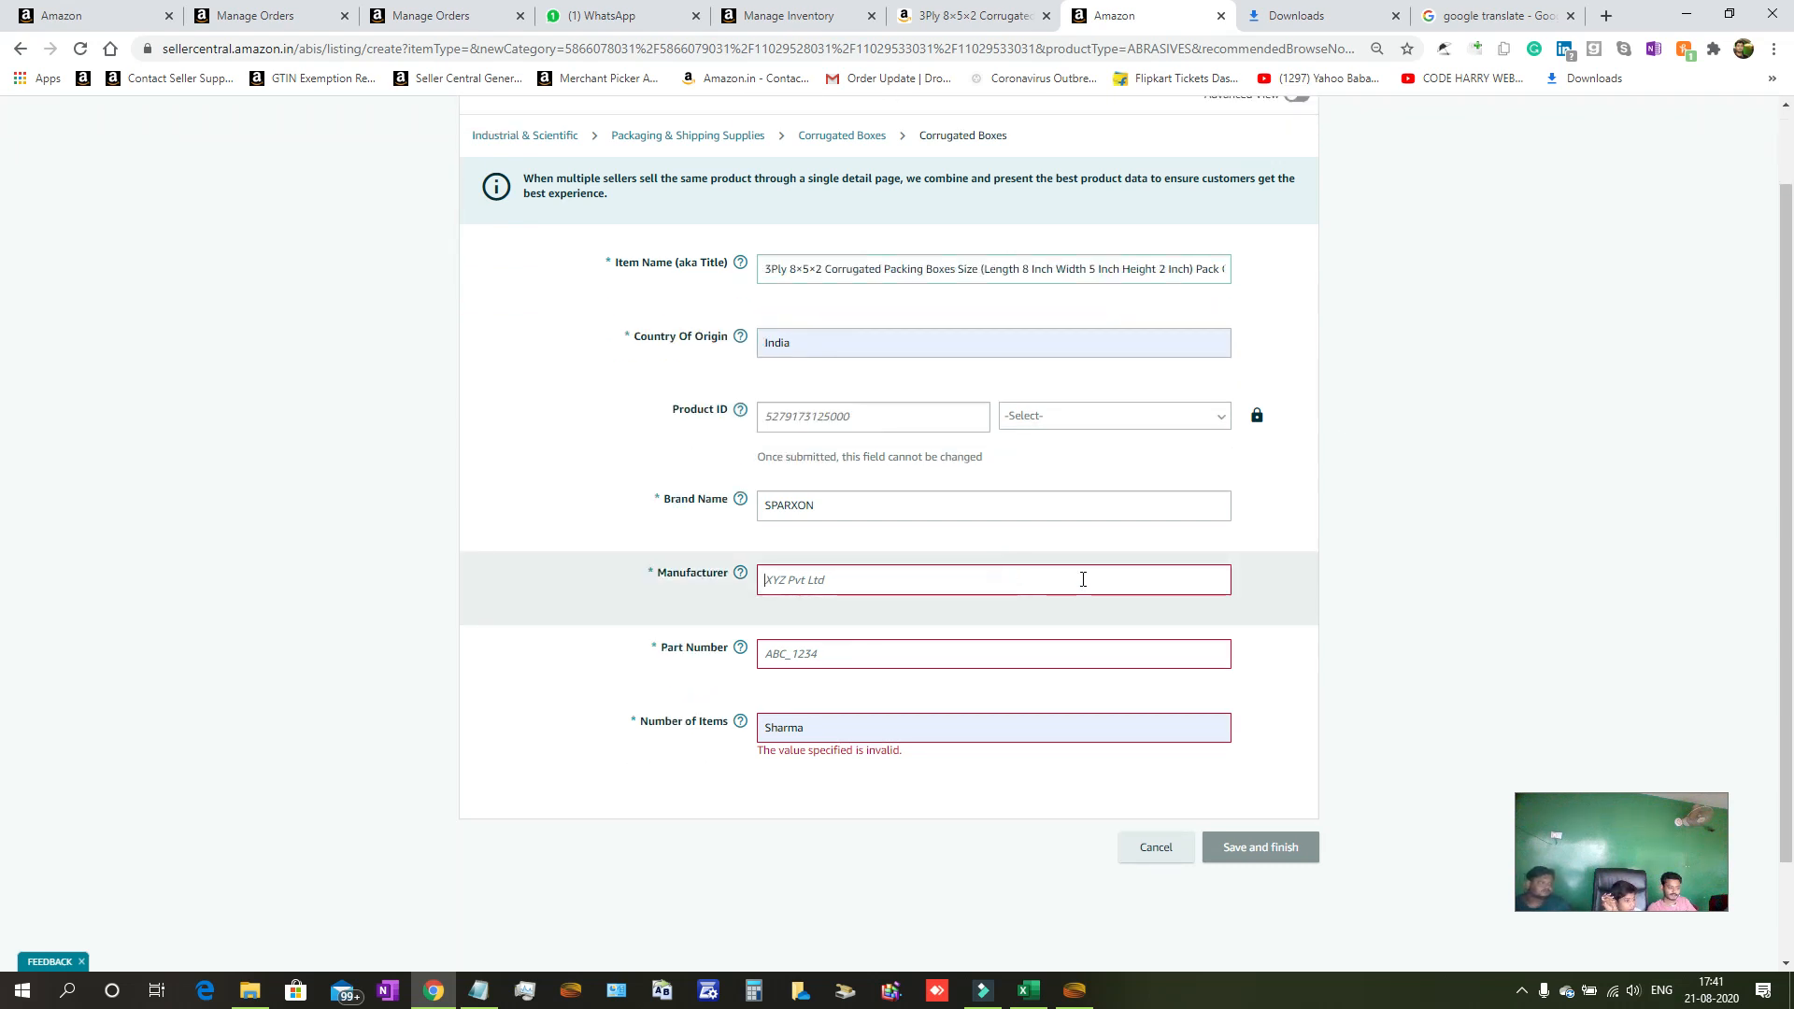
{"action": "left_click", "coordinate": [971, 16]}
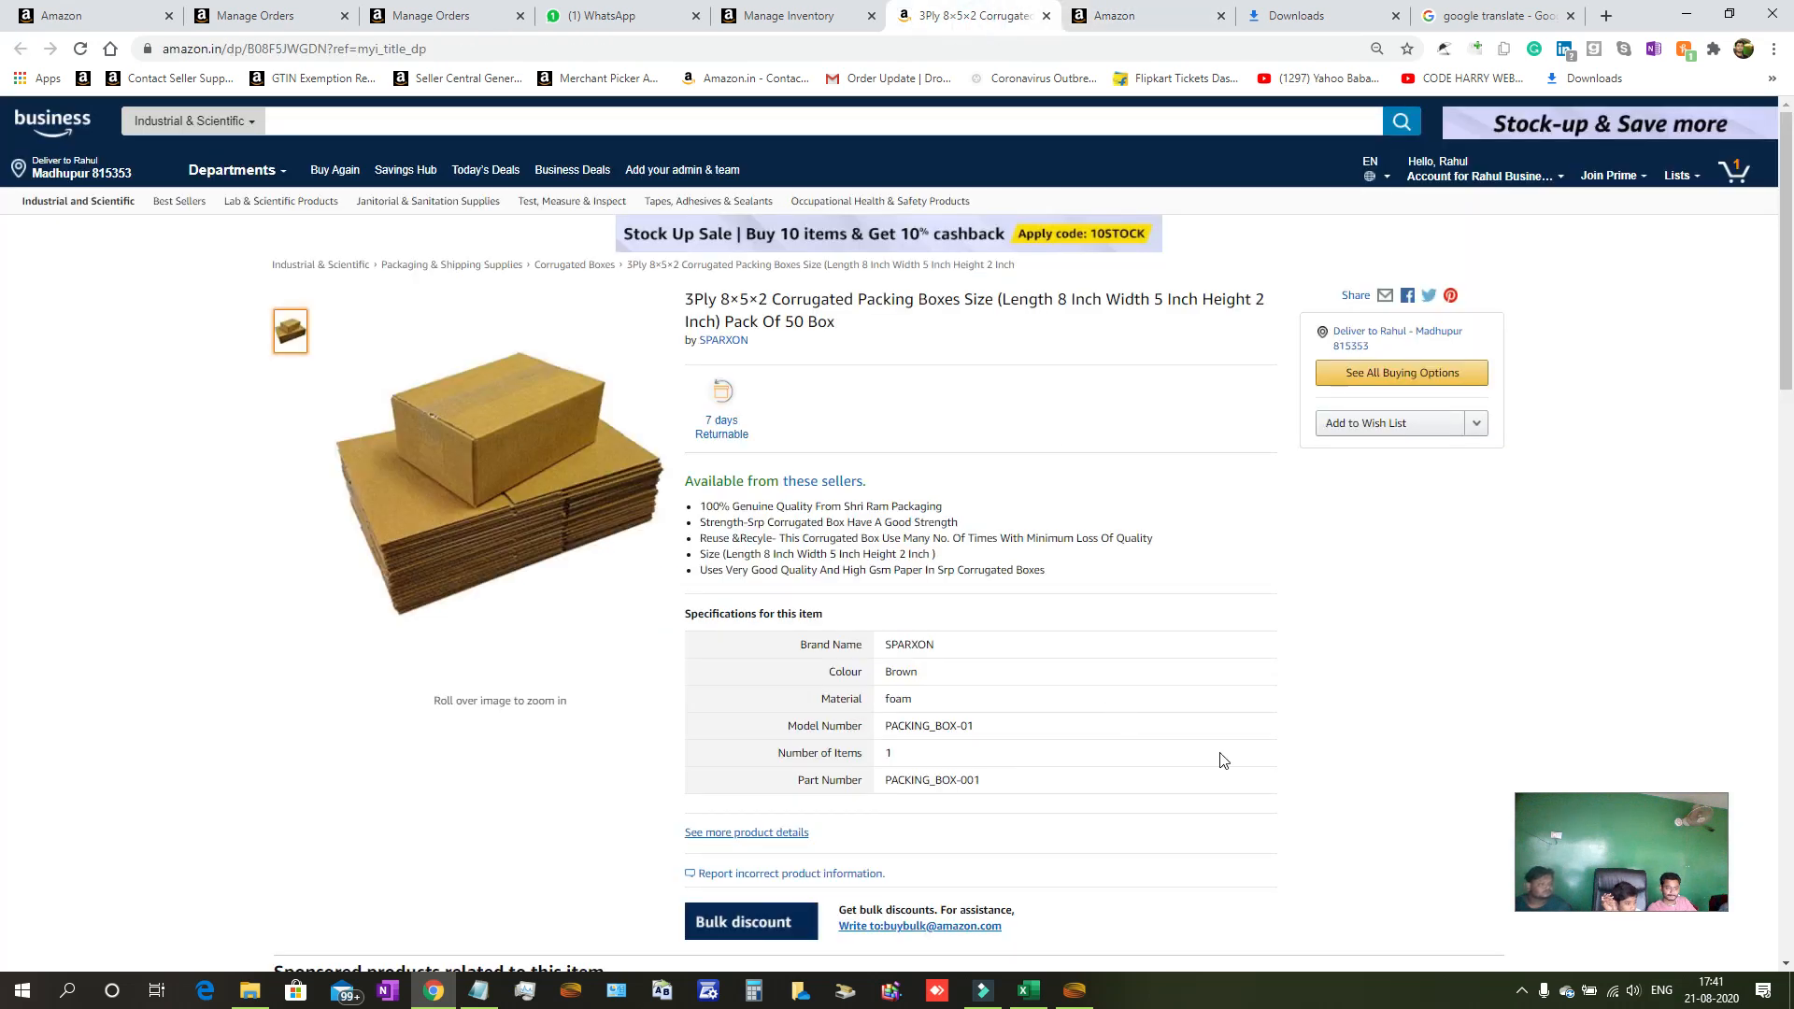
{"action": "scroll", "coordinate": [1224, 759], "scroll_direction": "down", "scroll_amount": 5}
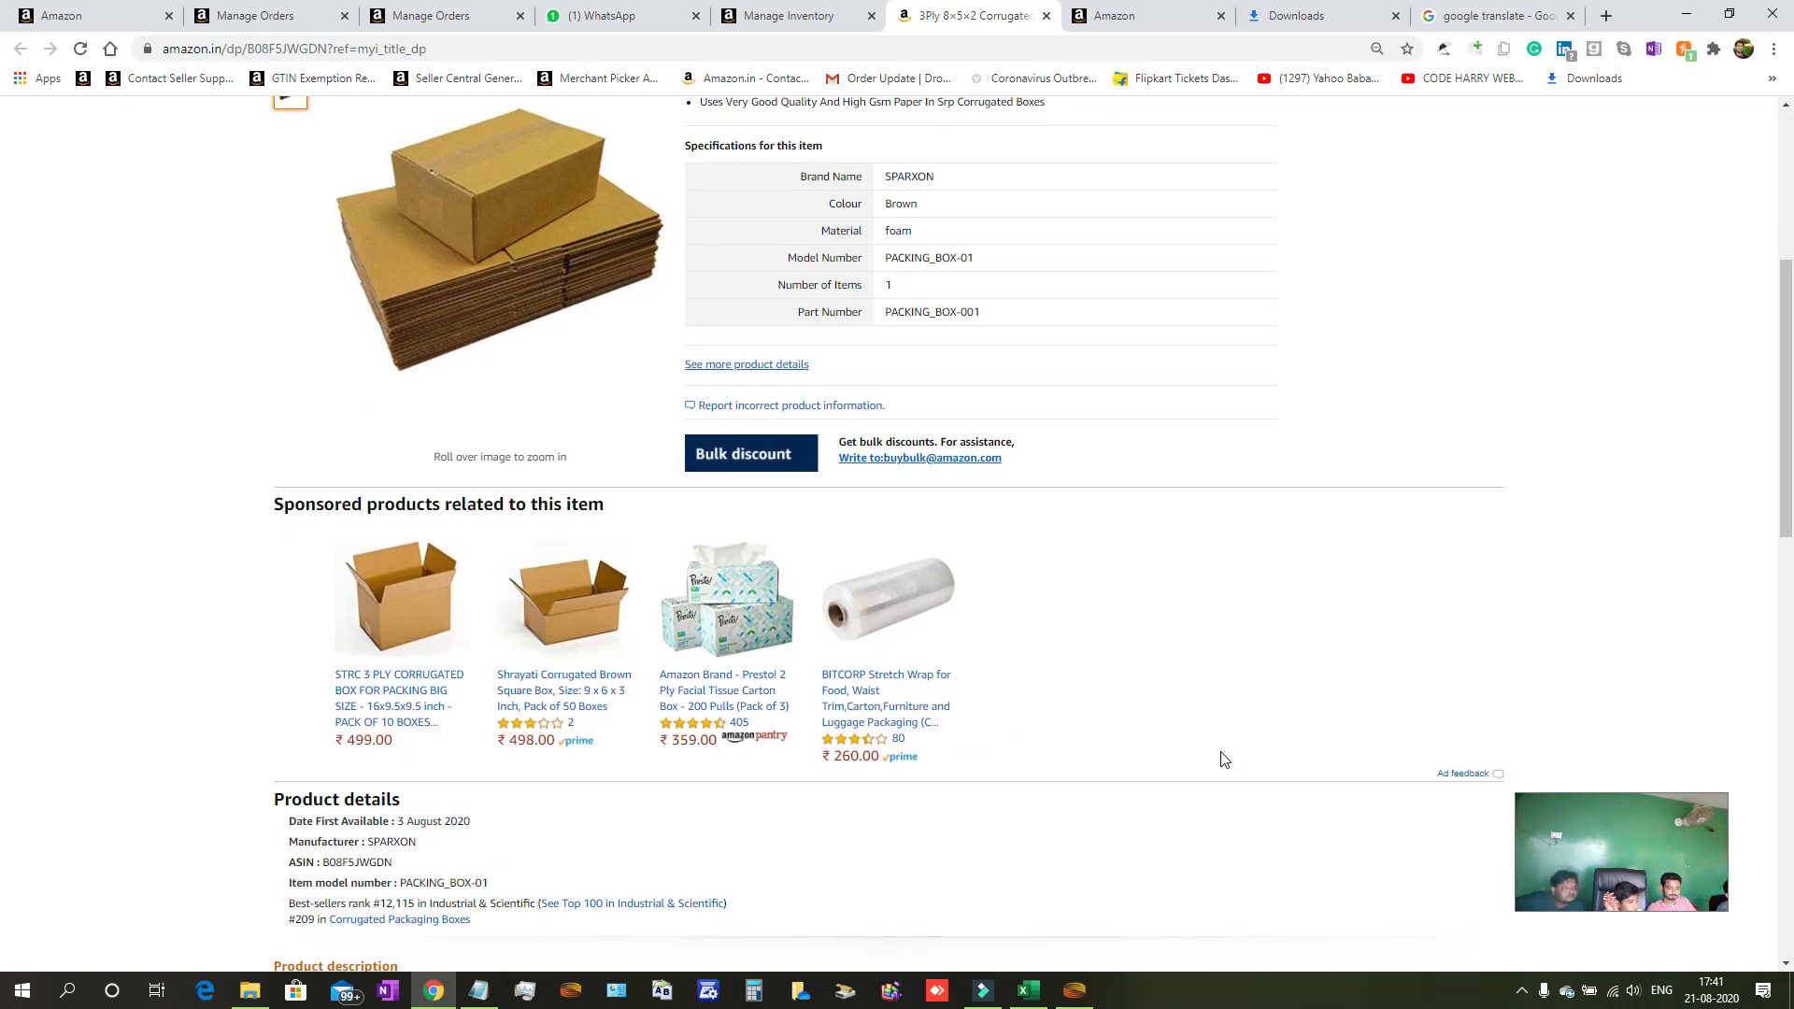
{"action": "scroll", "coordinate": [1224, 760], "scroll_direction": "down", "scroll_amount": 2}
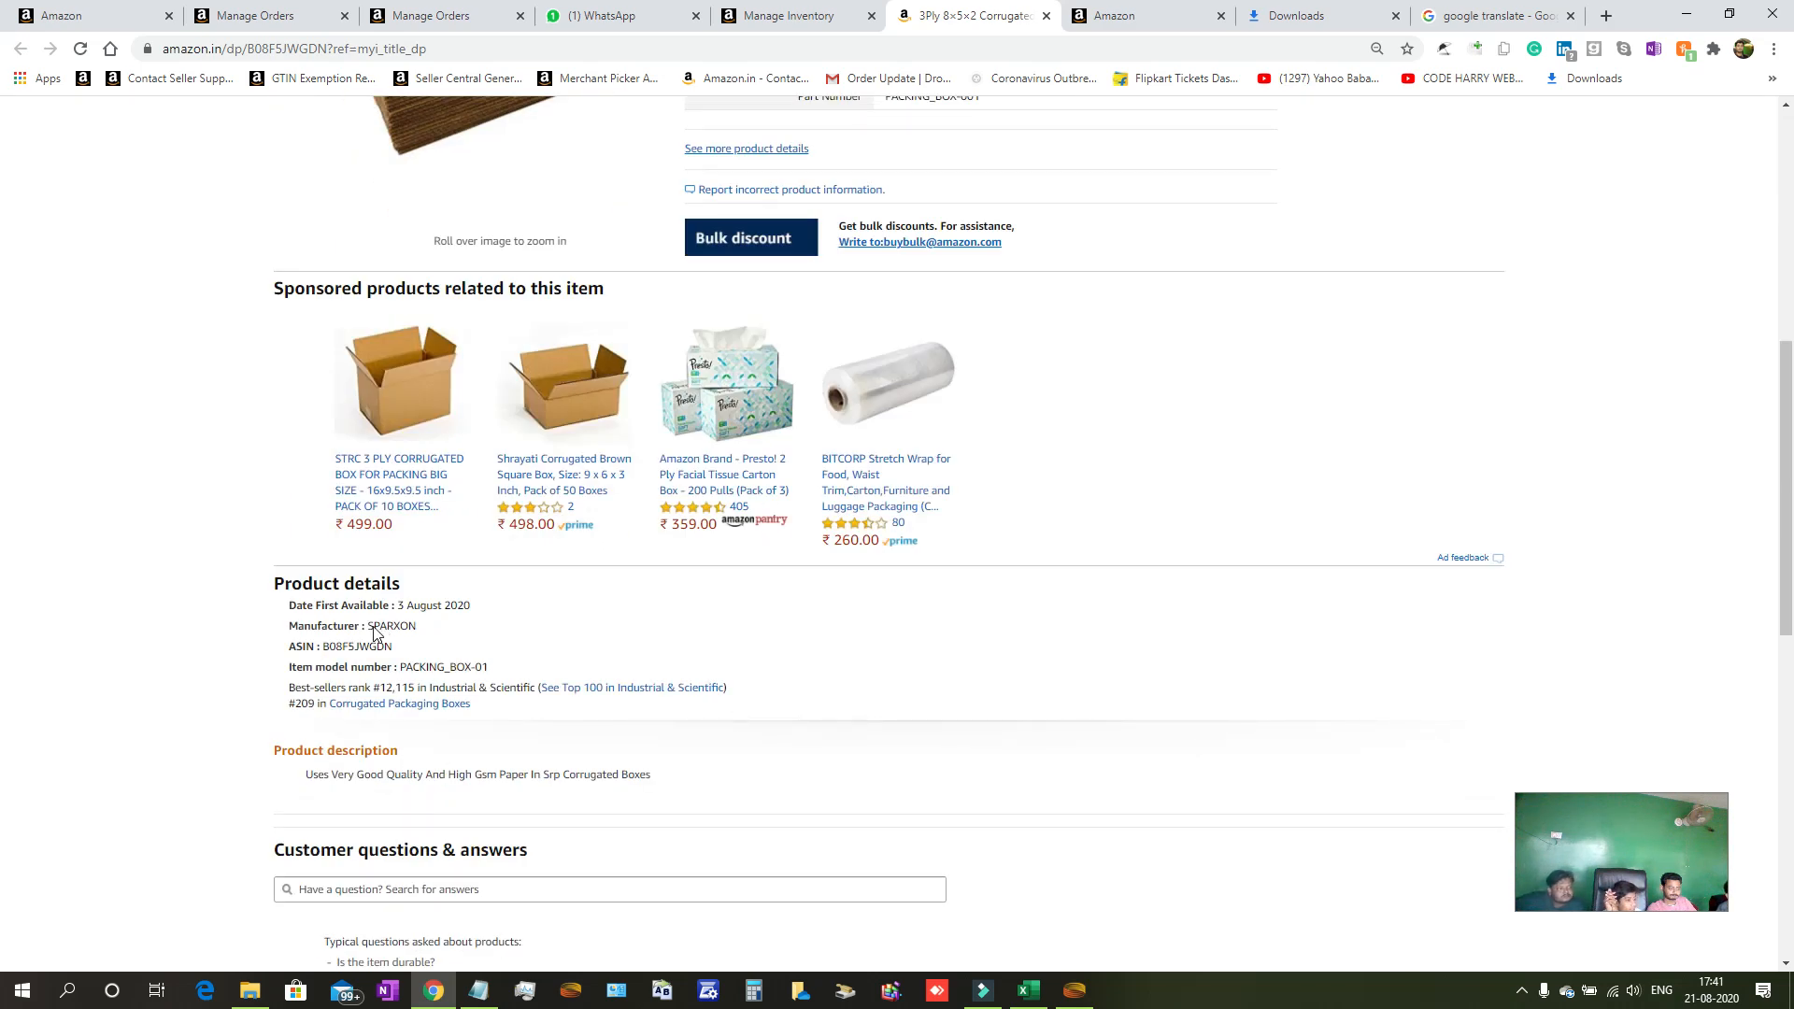
{"action": "scroll", "coordinate": [370, 627], "scroll_direction": "down", "scroll_amount": 4}
{"action": "left_click_drag", "start_coordinate": [368, 626], "coordinate": [586, 577]}
{"action": "left_click", "coordinate": [715, 539]}
{"action": "scroll", "coordinate": [719, 548], "scroll_direction": "up", "scroll_amount": 1}
{"action": "scroll", "coordinate": [719, 554], "scroll_direction": "up", "scroll_amount": 3}
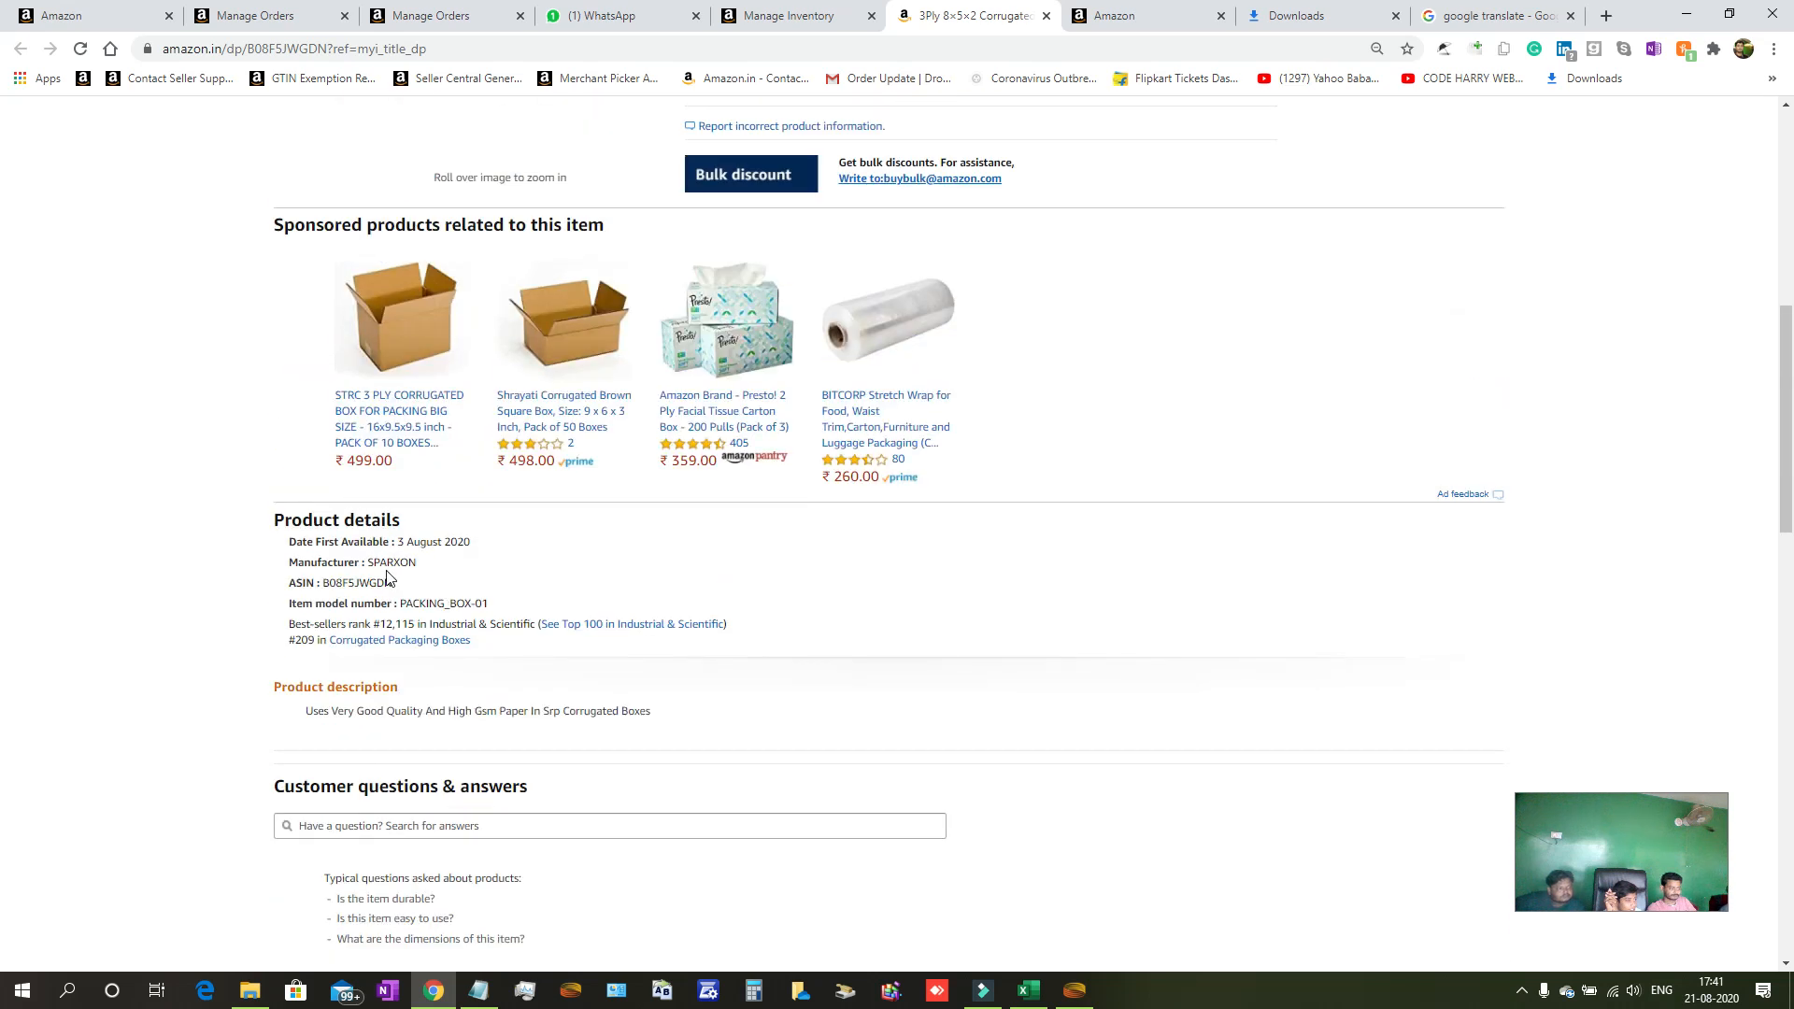
{"action": "left_click_drag", "start_coordinate": [369, 565], "coordinate": [445, 566]}
{"action": "key", "text": "ctrl+c"}
{"action": "scroll", "coordinate": [1015, 847], "scroll_direction": "up", "scroll_amount": 4}
{"action": "scroll", "coordinate": [1013, 839], "scroll_direction": "down", "scroll_amount": 3}
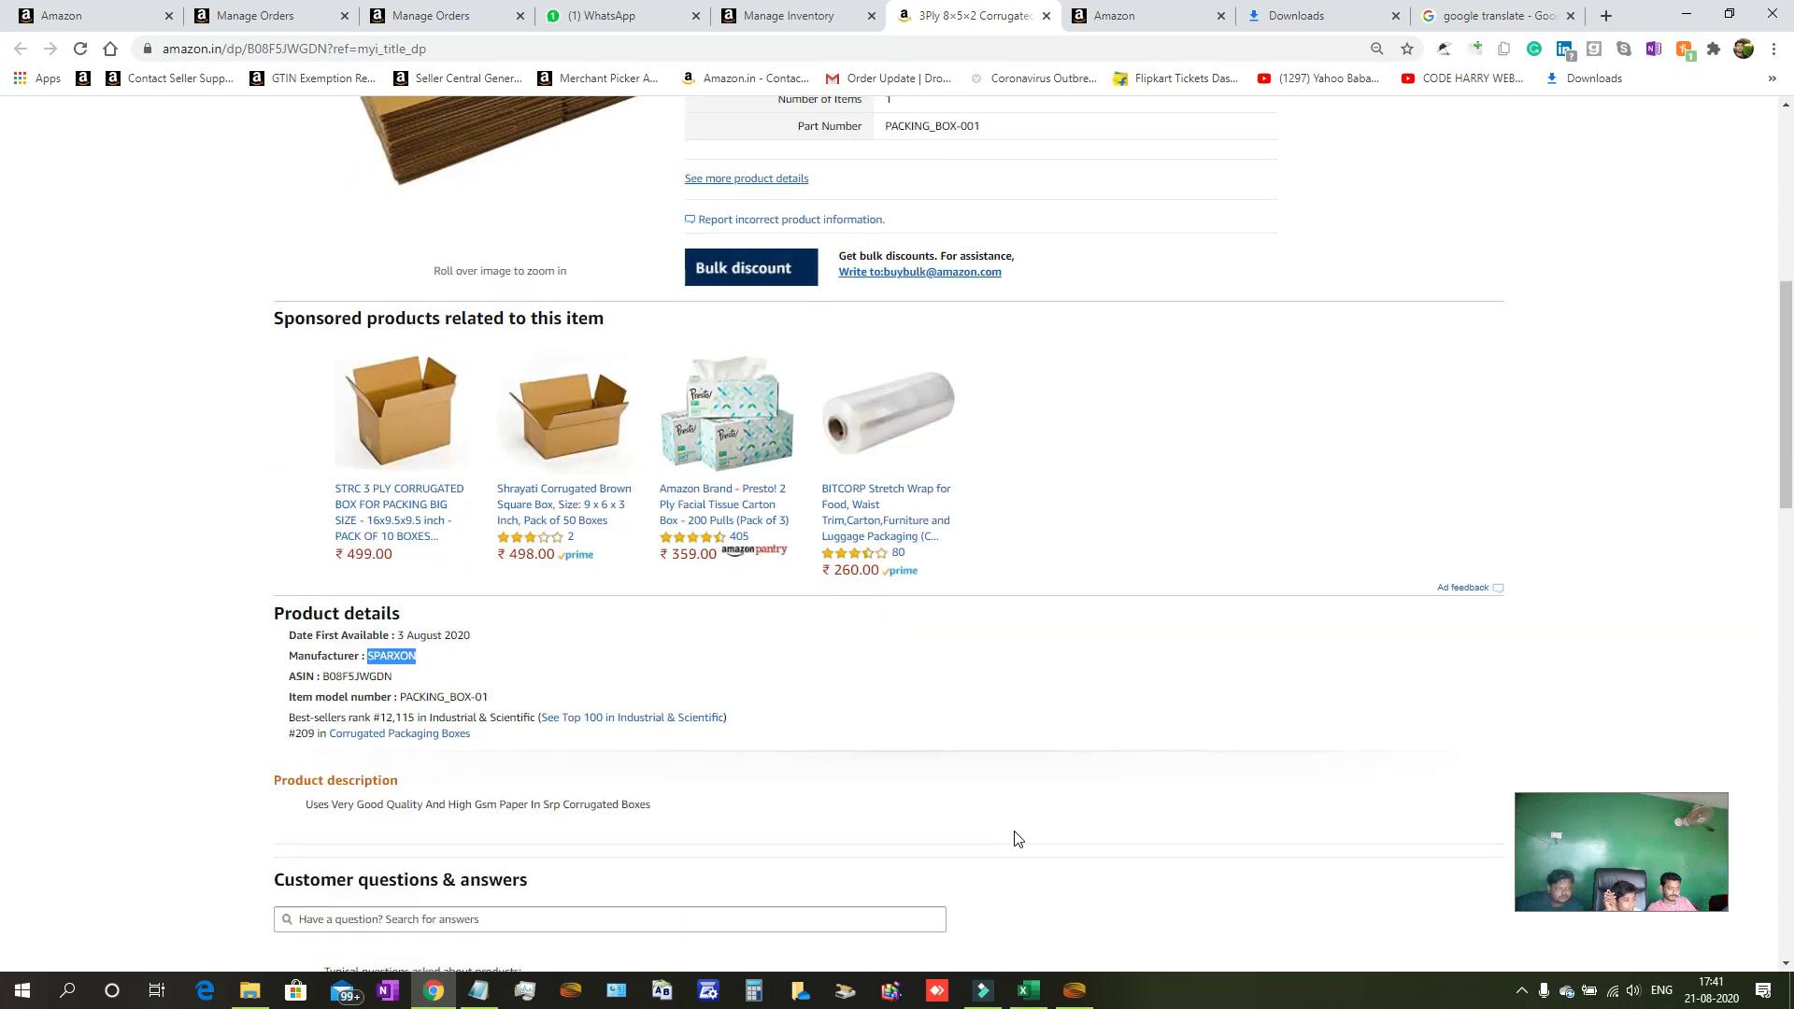
{"action": "scroll", "coordinate": [1015, 838], "scroll_direction": "up", "scroll_amount": 7}
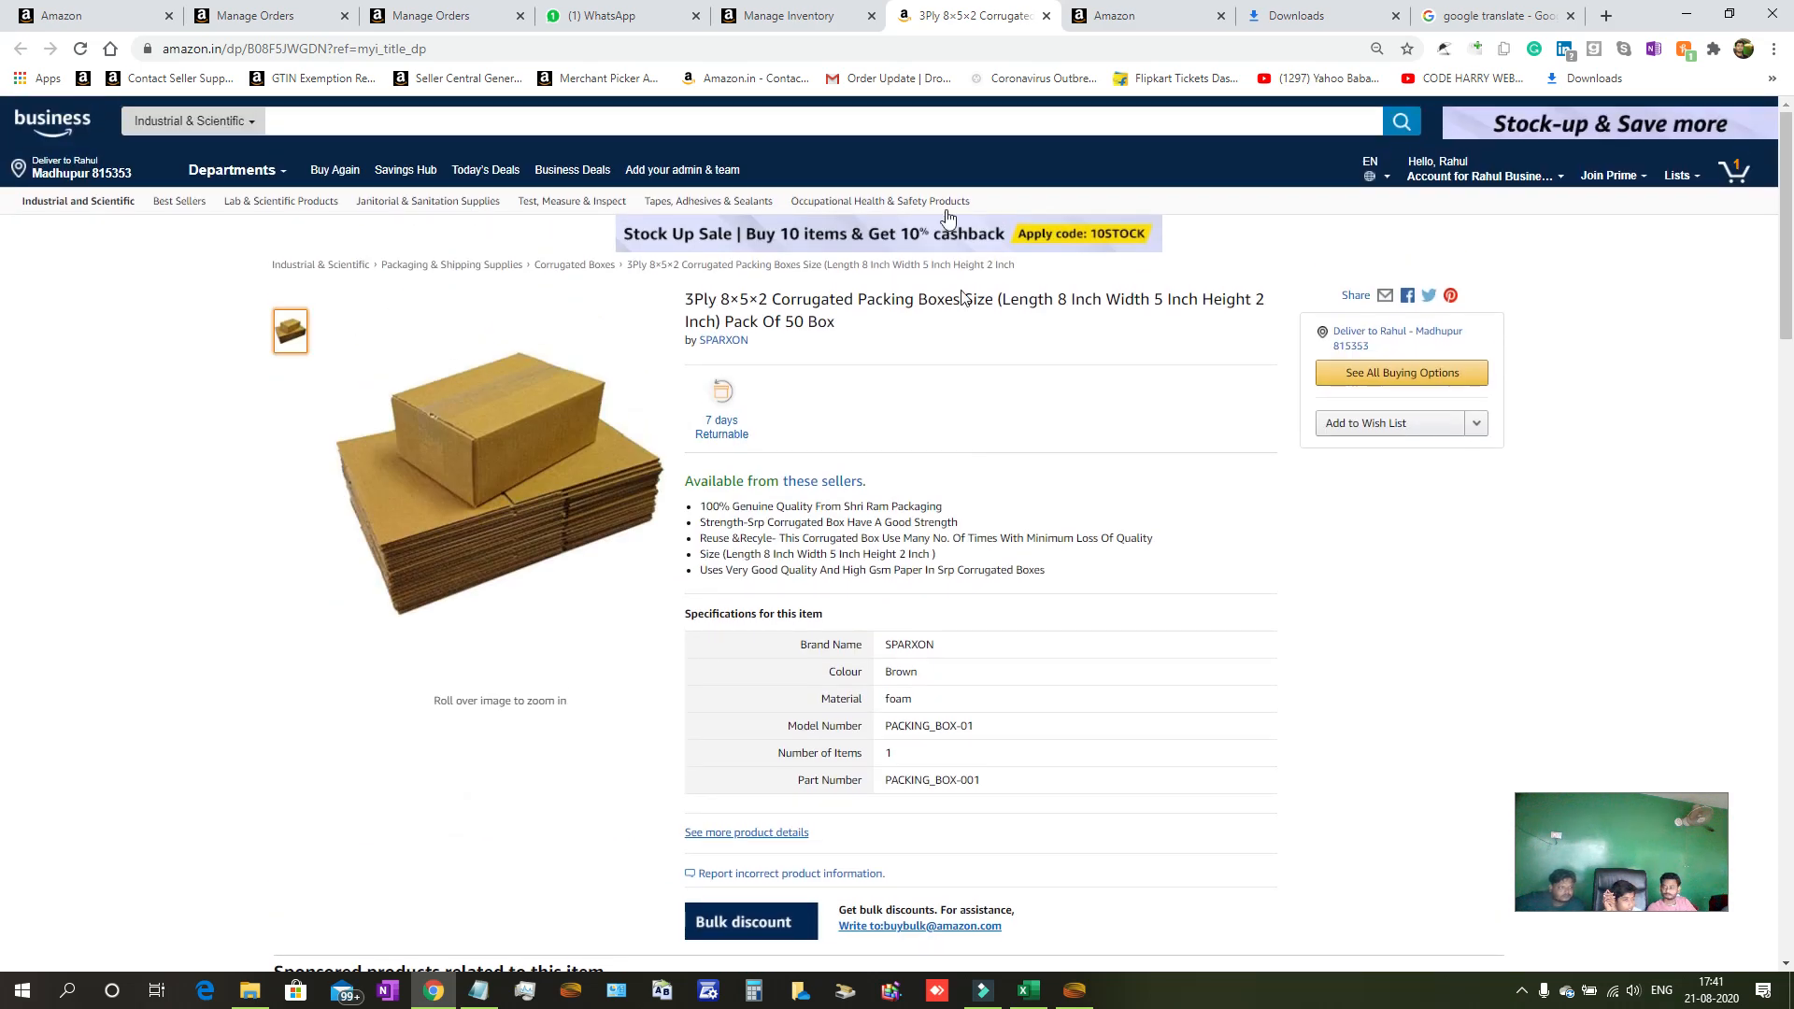
Return to the listing draft and paste SPARXON as the Manufacturer.
{"action": "left_click", "coordinate": [764, 17]}
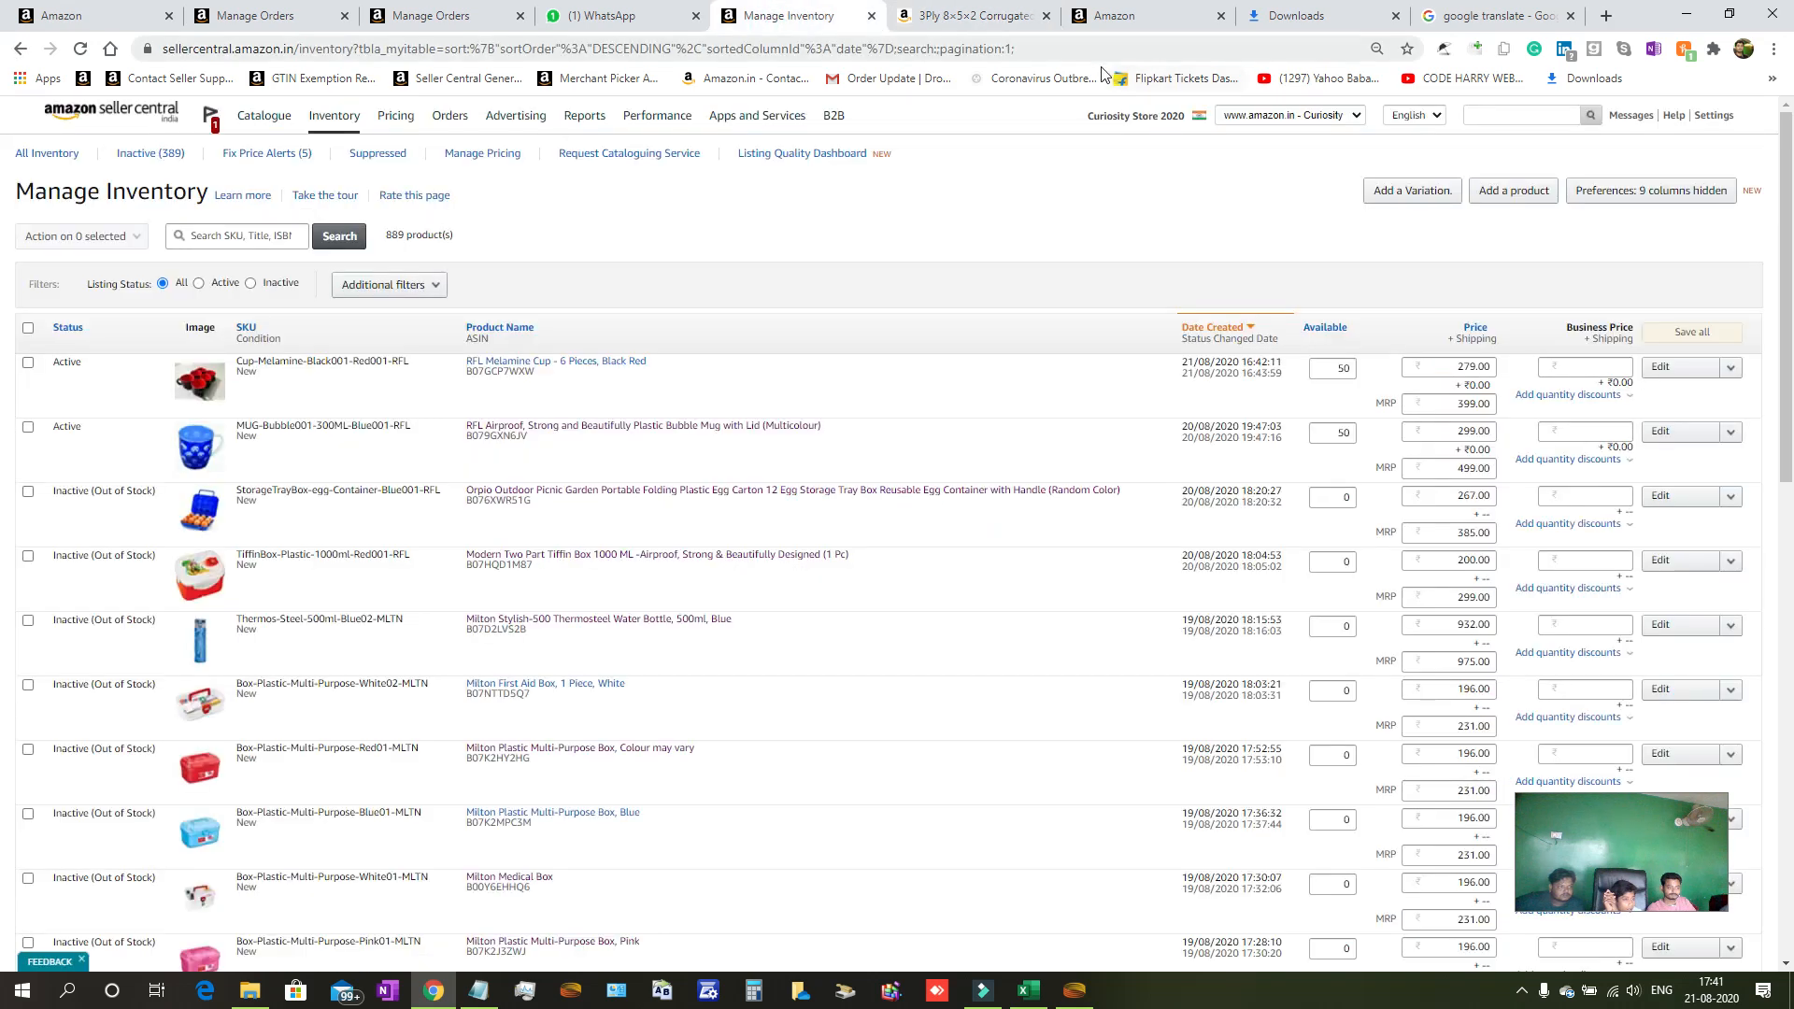
{"action": "left_click", "coordinate": [1144, 16]}
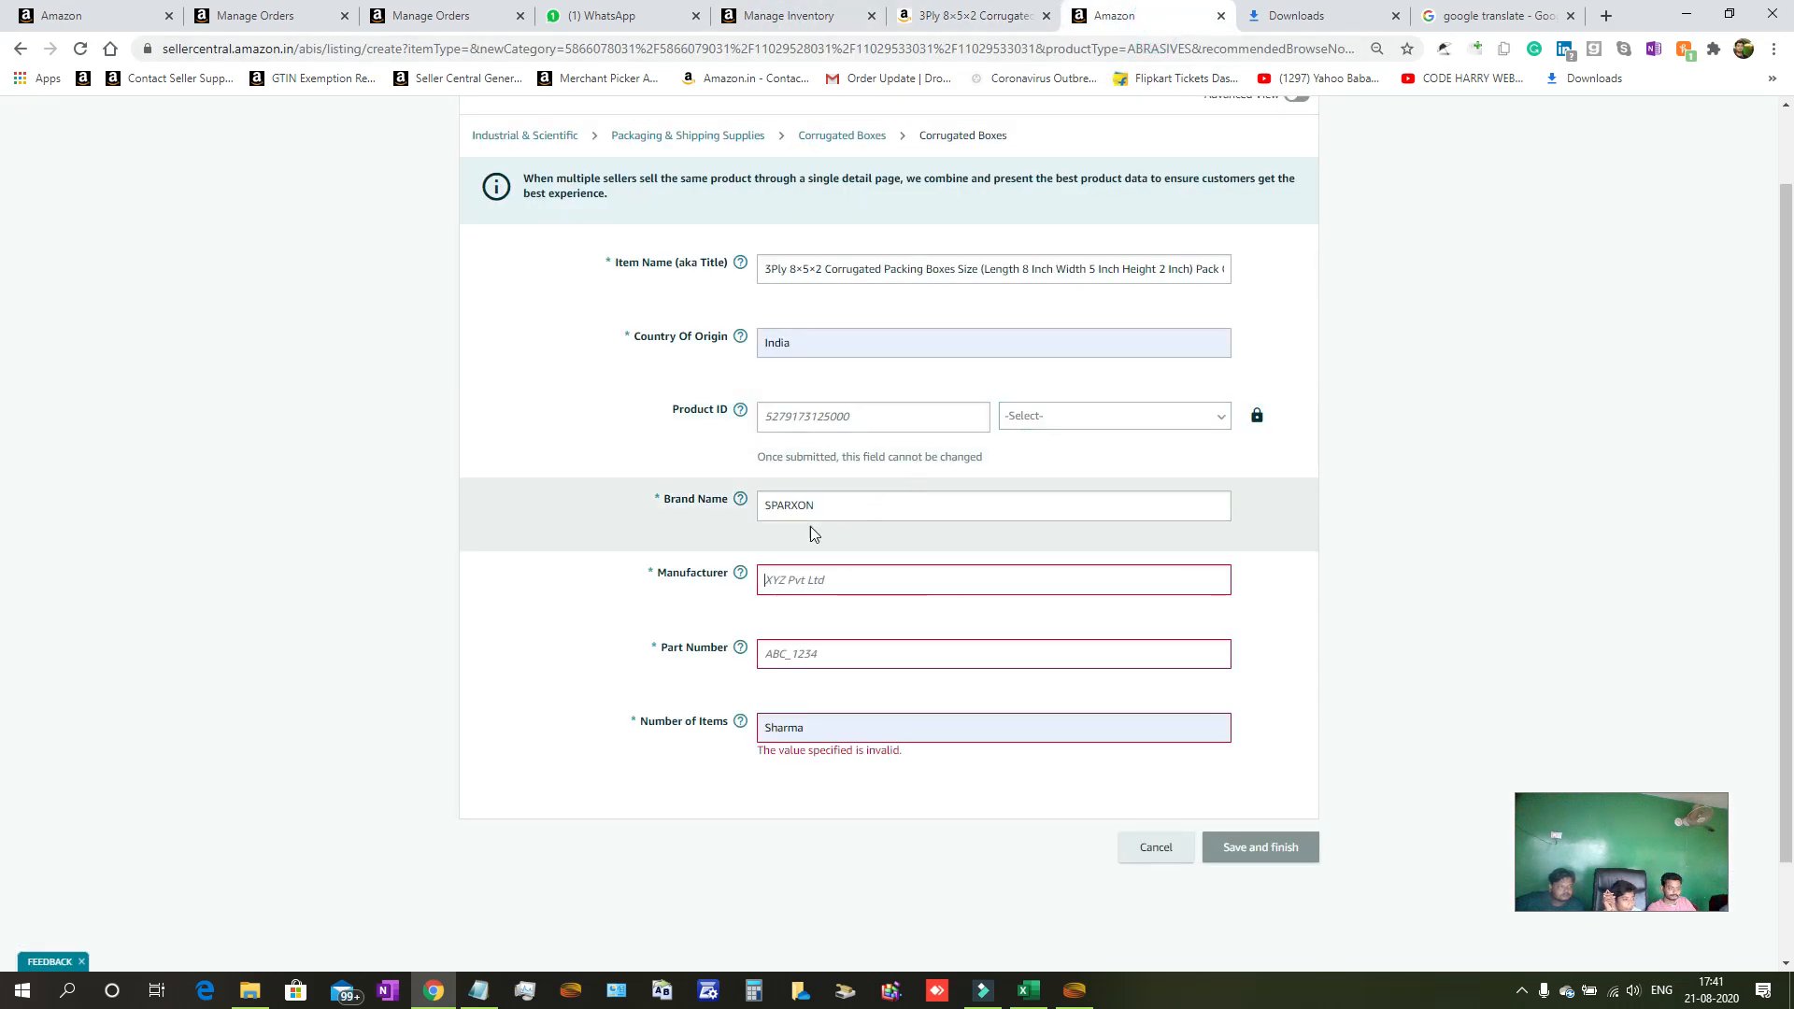
{"action": "left_click", "coordinate": [789, 580]}
{"action": "left_click", "coordinate": [828, 589]}
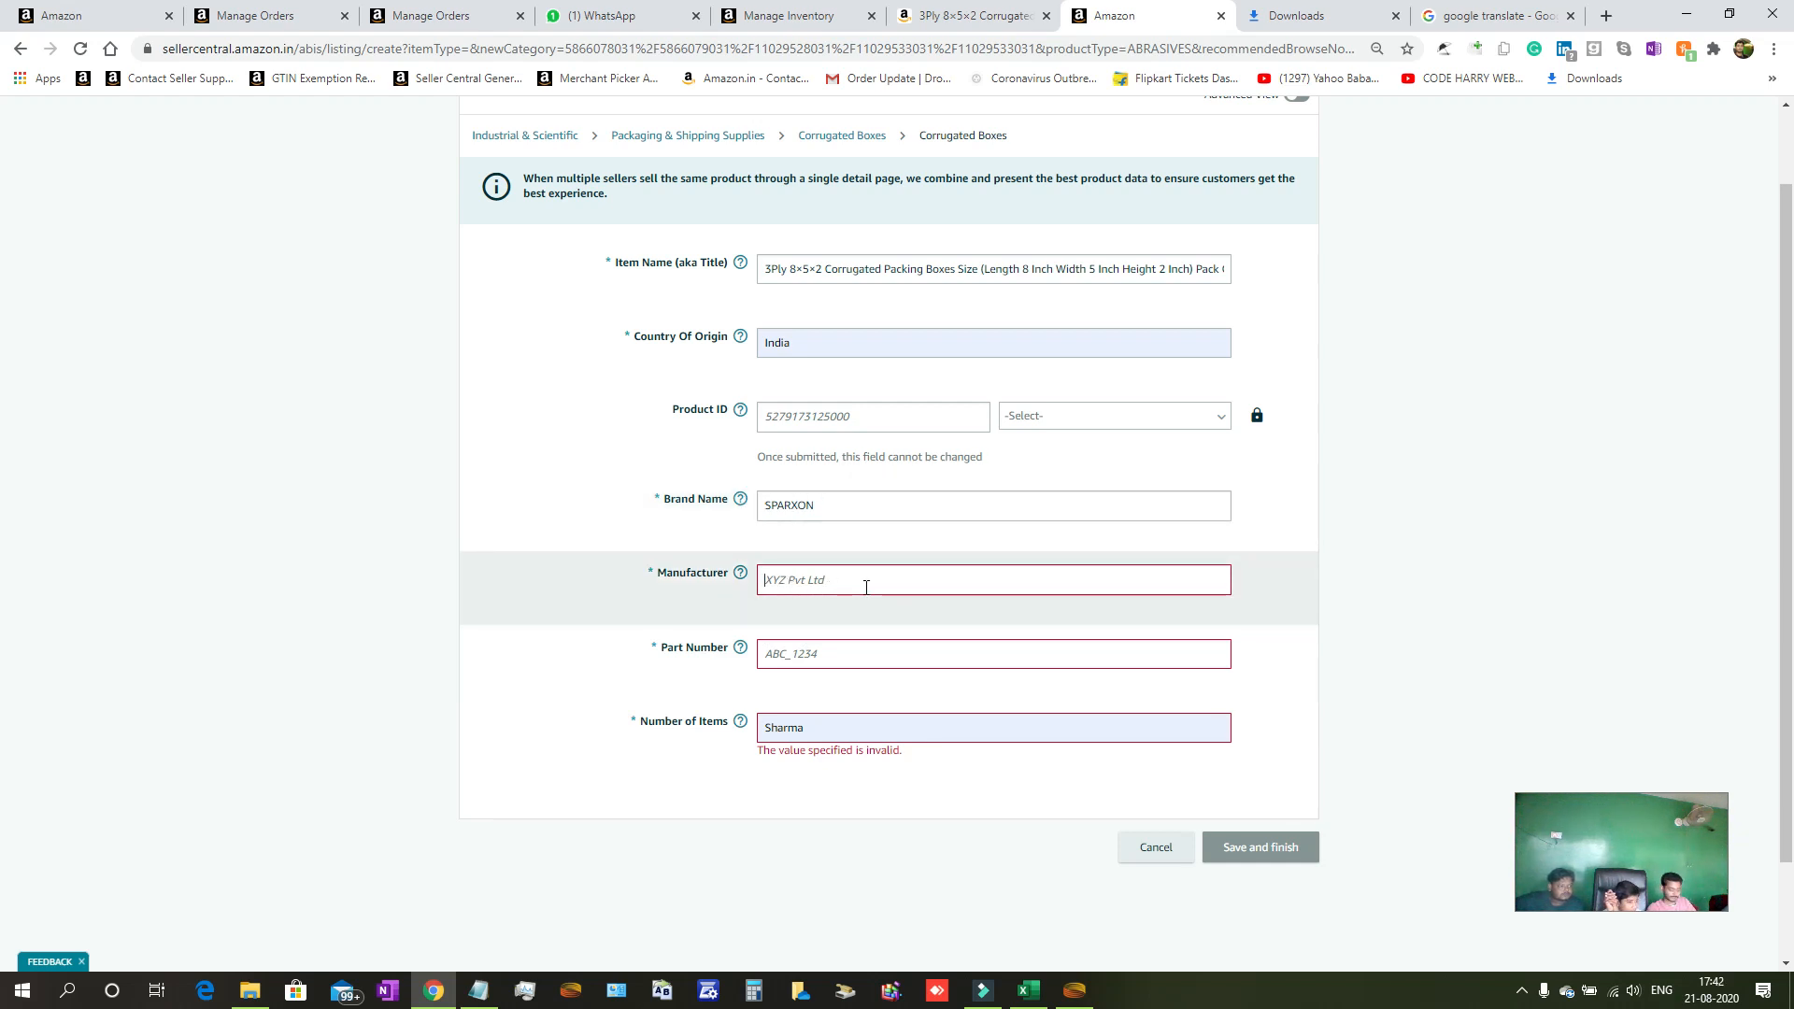
{"action": "key", "text": "ctrl+v"}
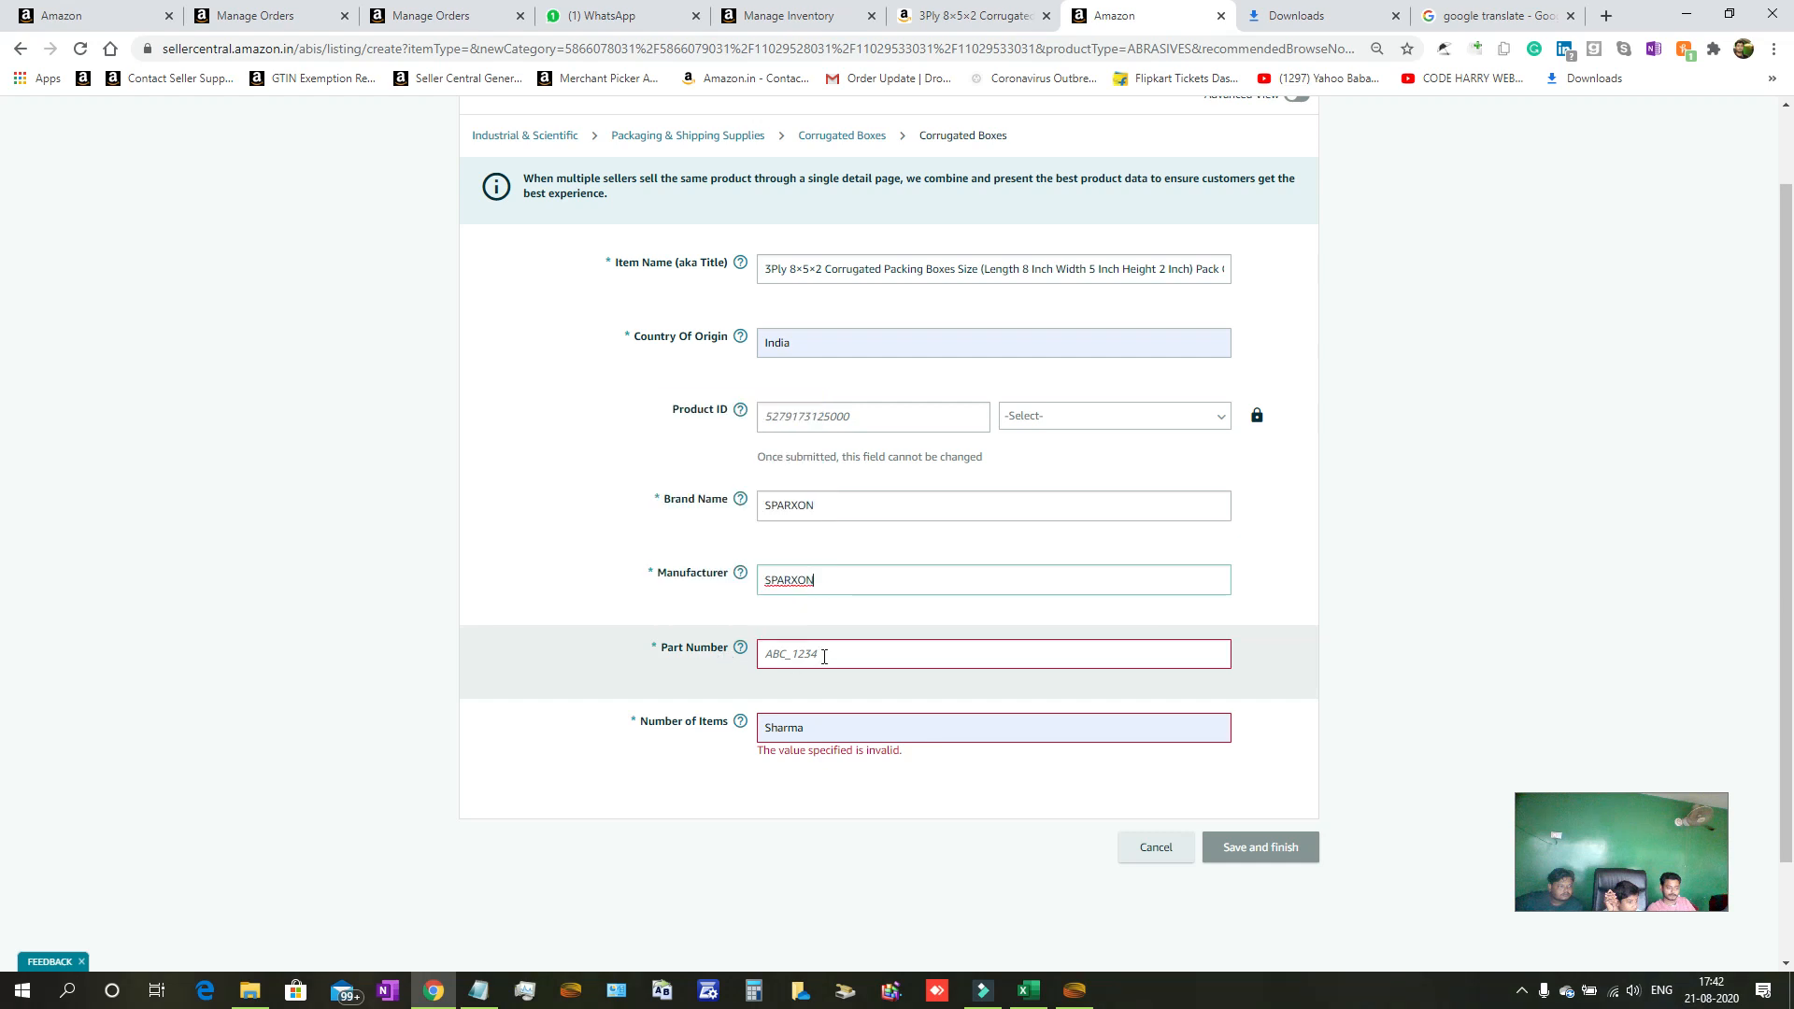
{"action": "left_click", "coordinate": [824, 655]}
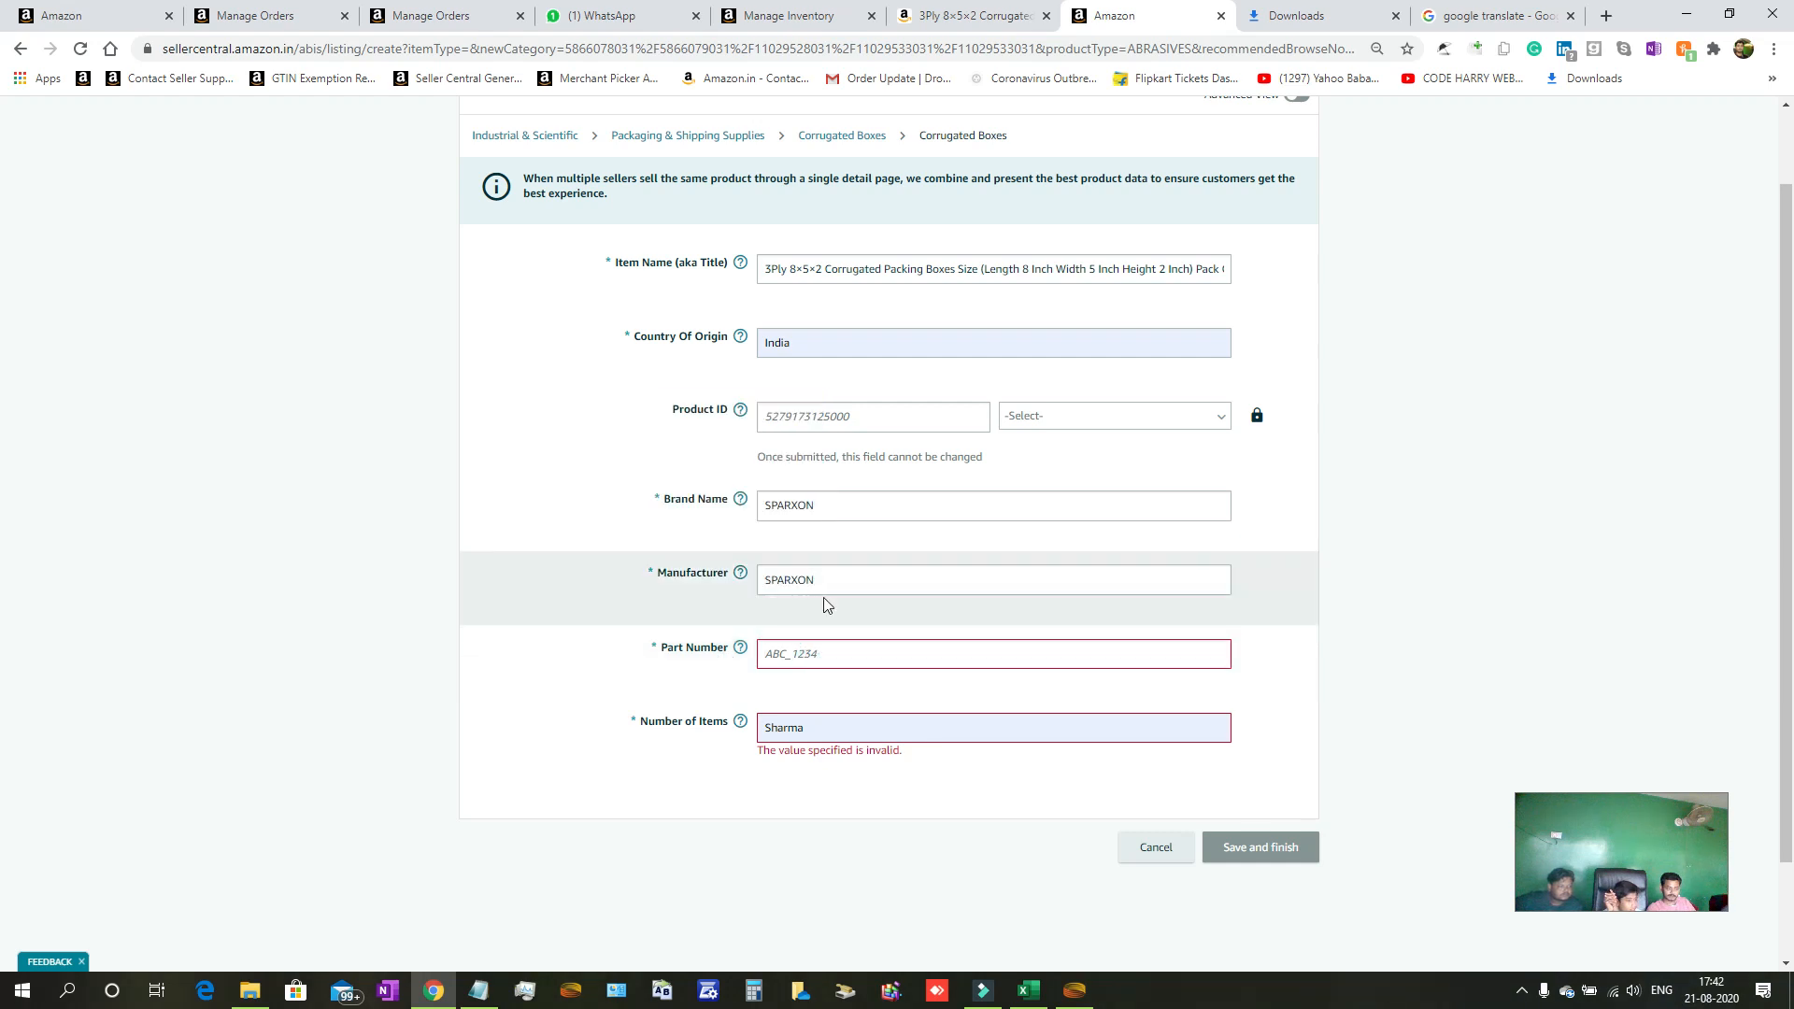
Clear the invalid entry in Number of Items and set it to 100.
{"action": "scroll", "coordinate": [864, 699], "scroll_direction": "up", "scroll_amount": 1}
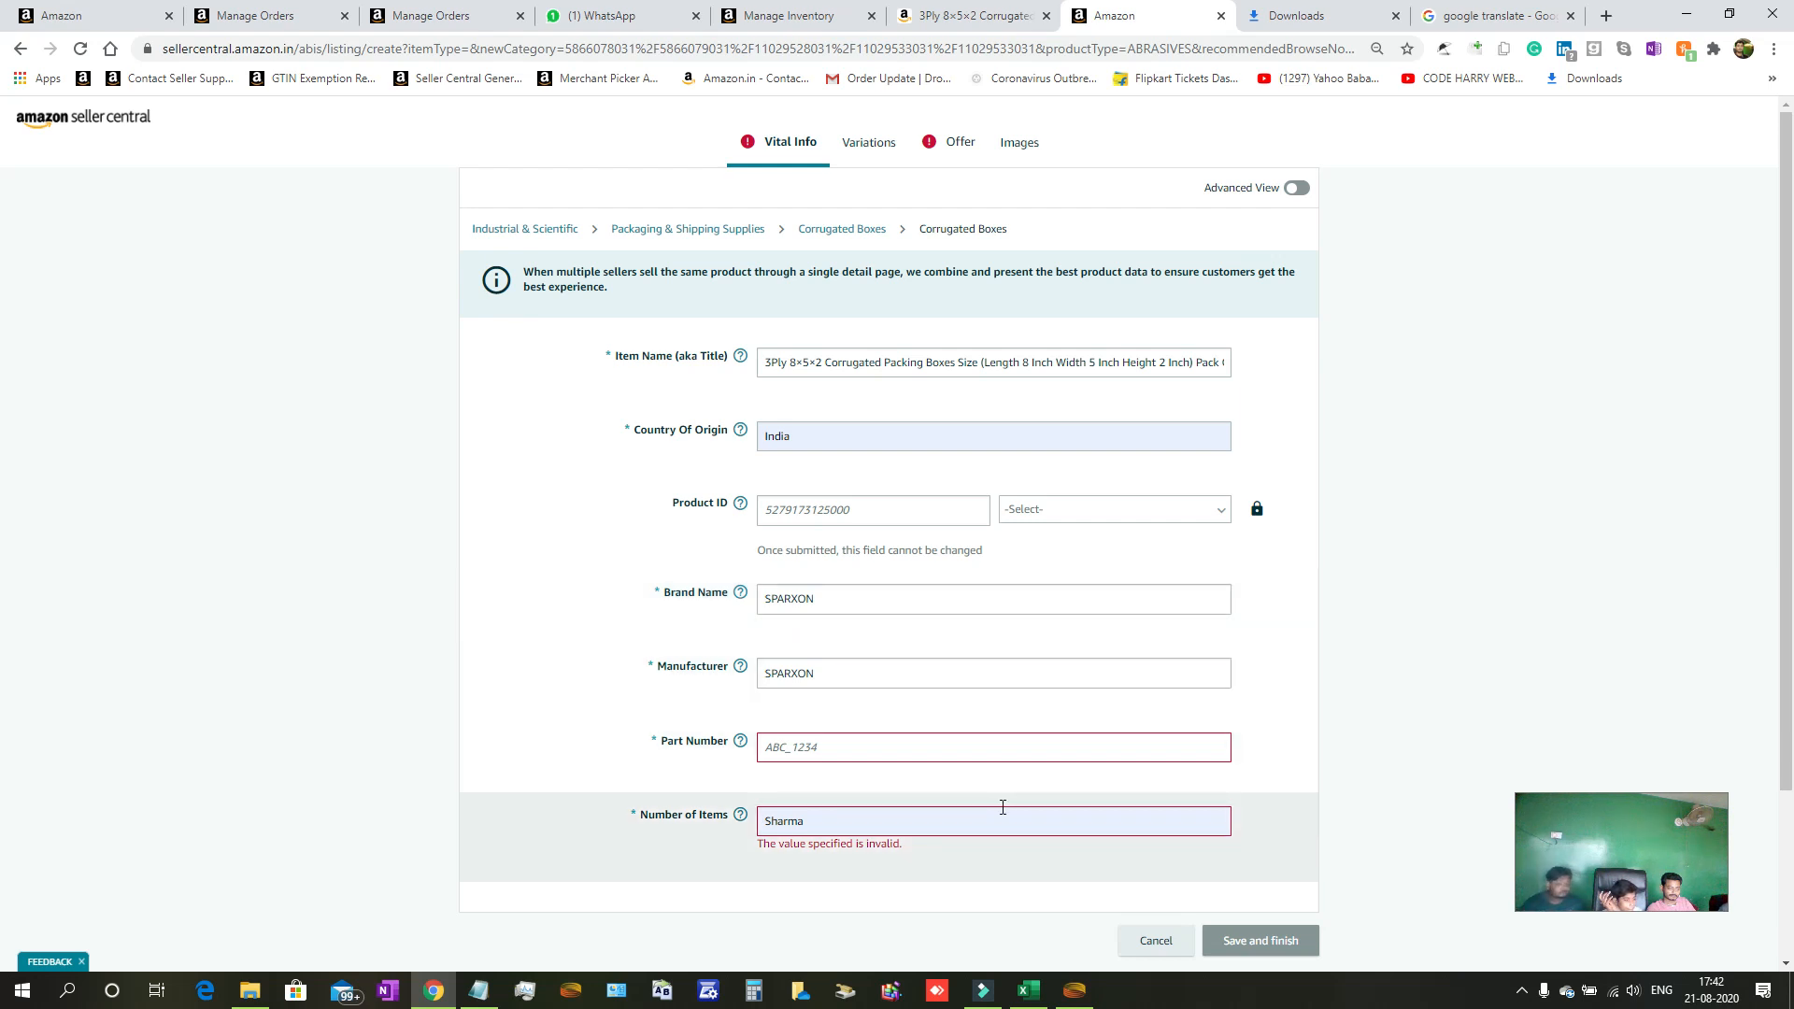
{"action": "scroll", "coordinate": [1003, 807], "scroll_direction": "down", "scroll_amount": 1}
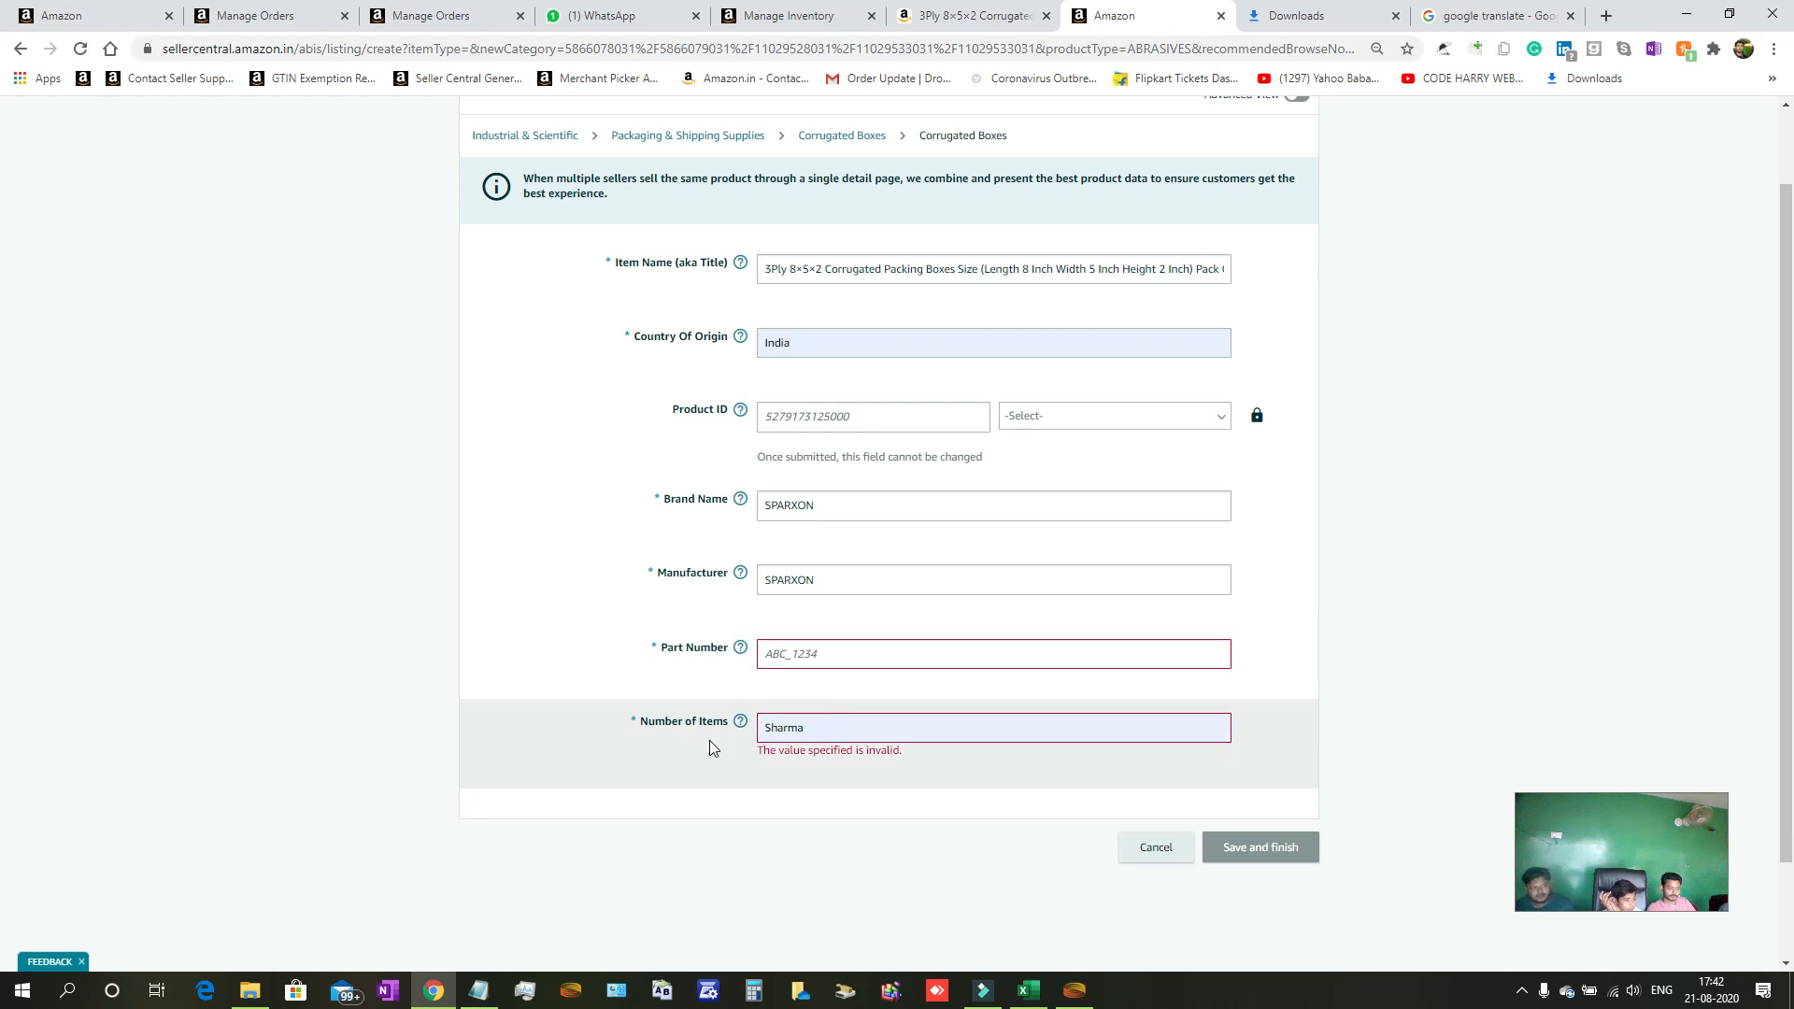
{"action": "left_click", "coordinate": [834, 726]}
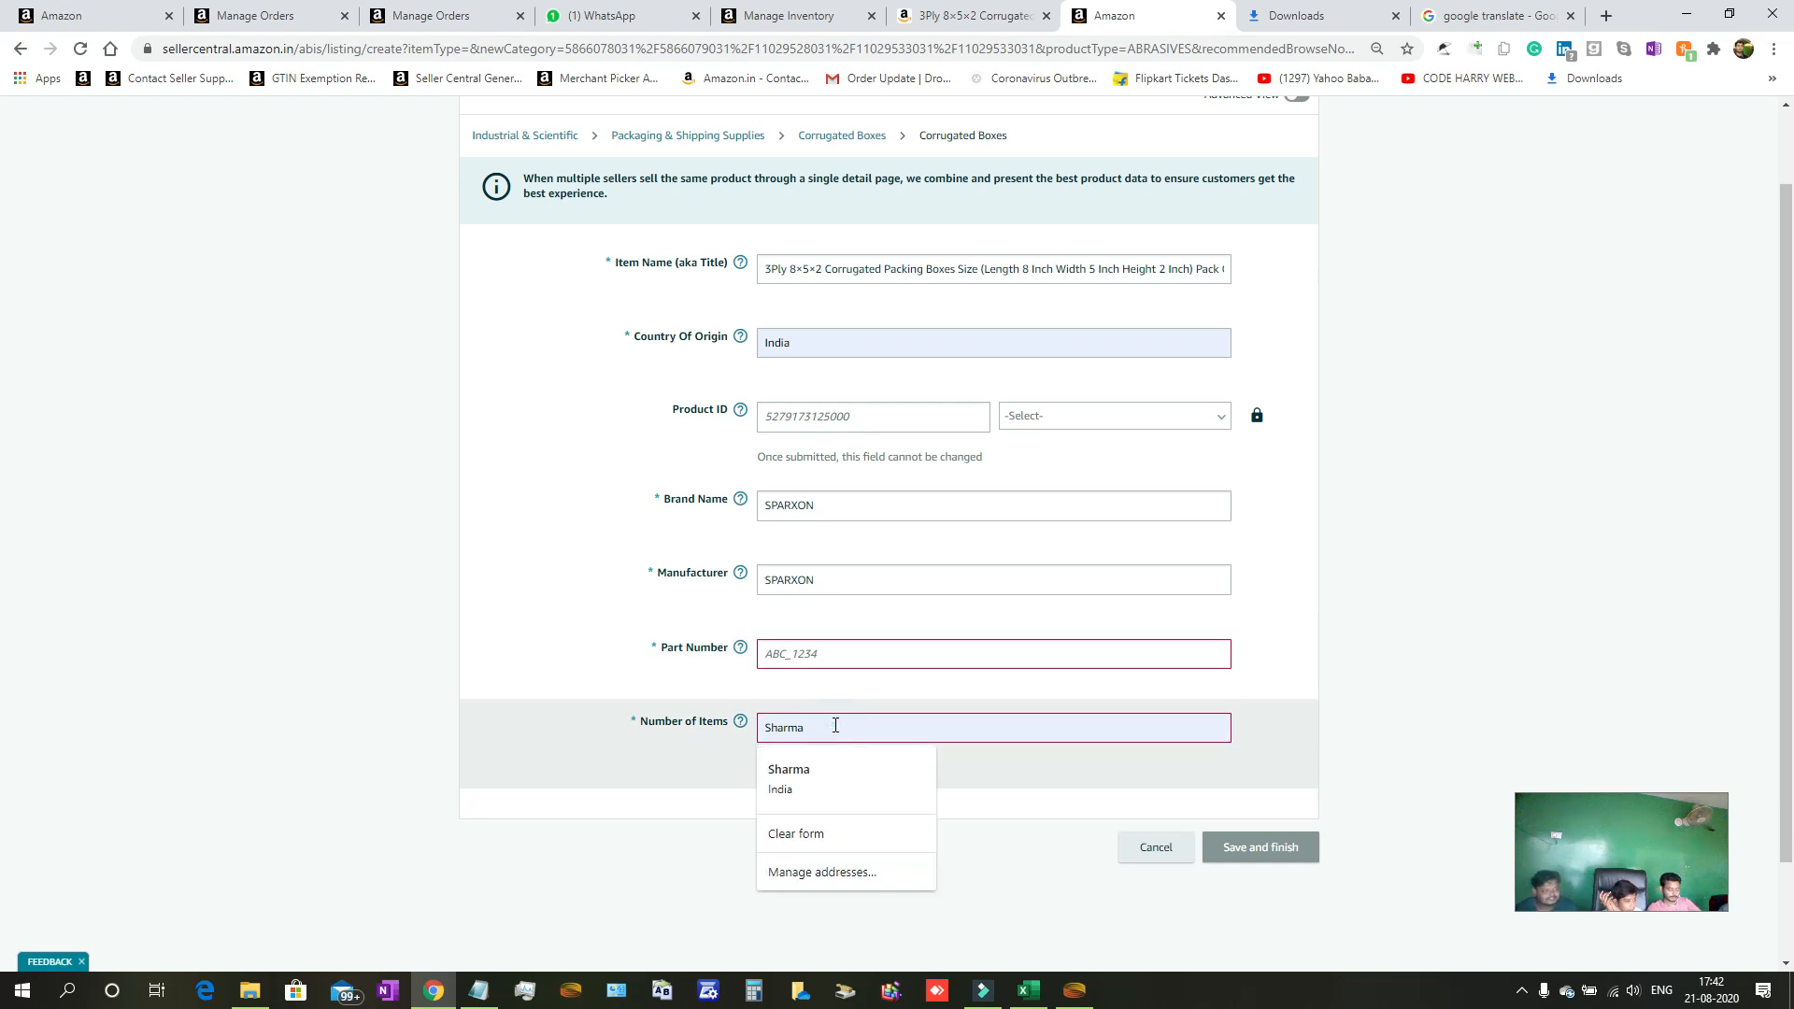
{"action": "key", "text": "BackSpace"}
{"action": "key", "text": "BackSpace"}
{"action": "key", "text": "BackSpace"}
{"action": "key", "text": "BackSpace"}
{"action": "key", "text": "BackSpace"}
{"action": "key", "text": "BackSpace"}
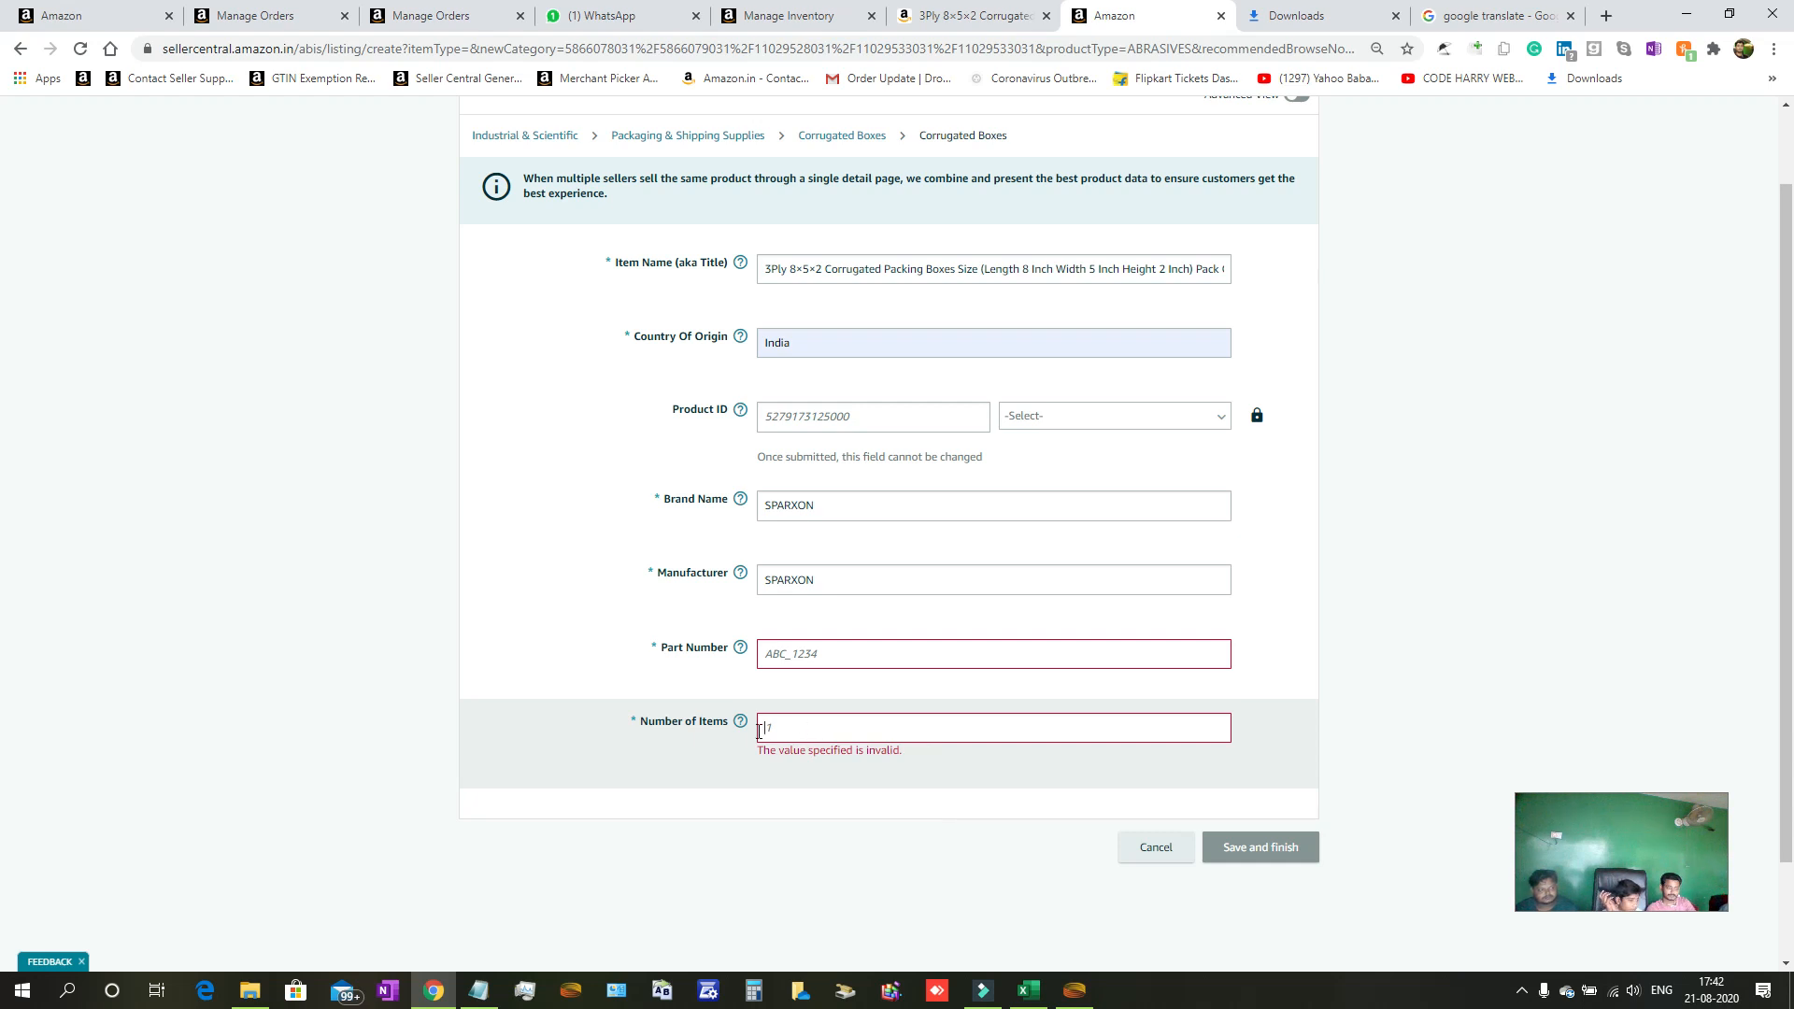
{"action": "mouse_move", "coordinate": [742, 725]}
{"action": "left_click", "coordinate": [768, 721]}
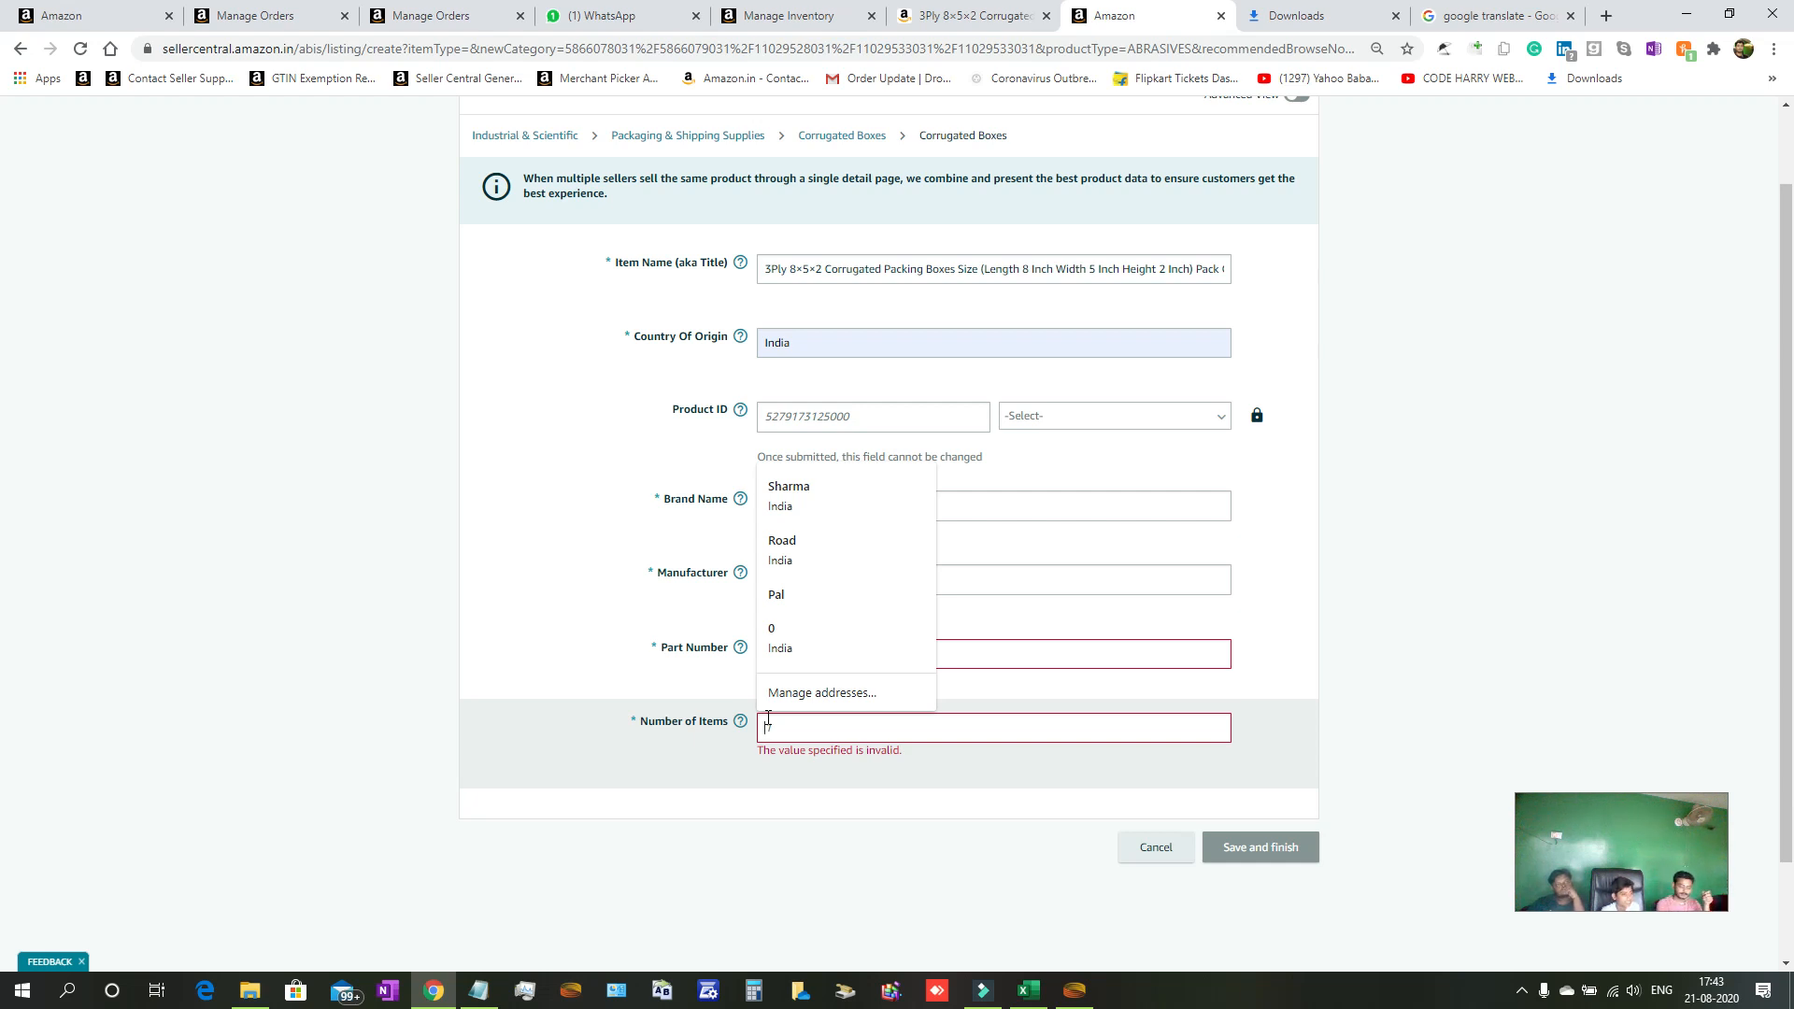
{"action": "type", "text": "100"}
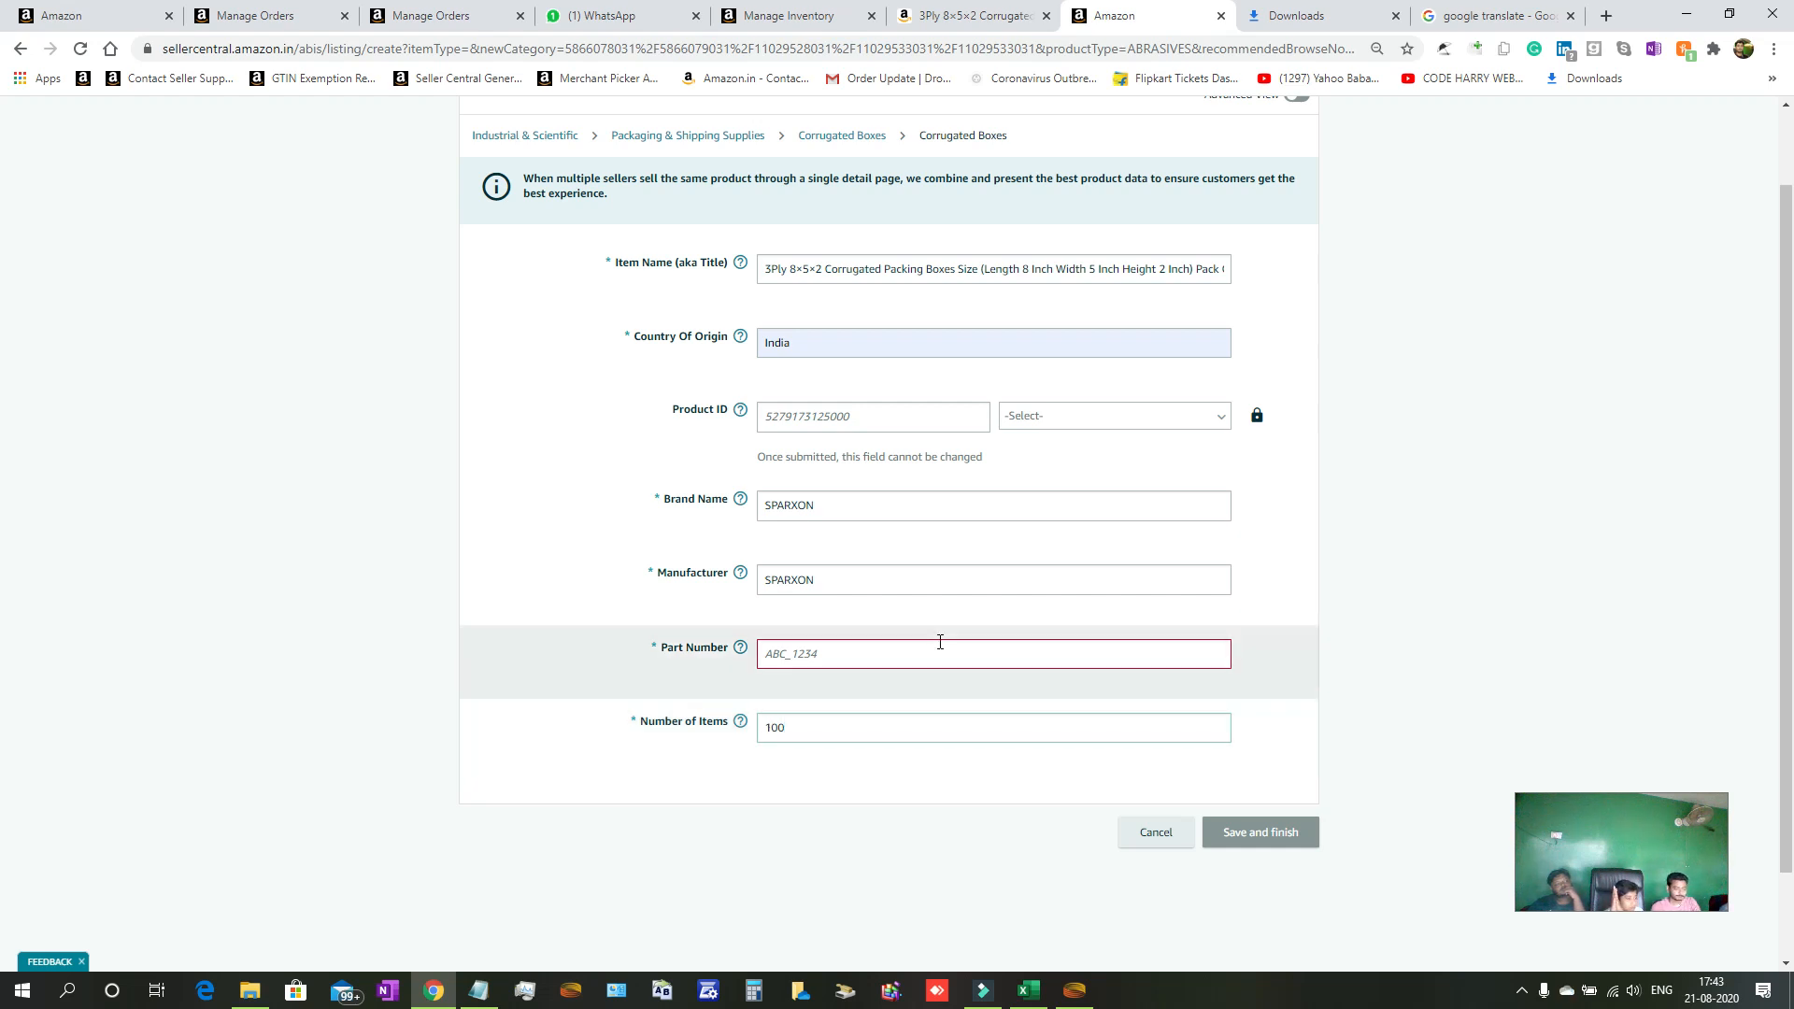
Search Manage Inventory for "box" and look through the listed products for the SKU naming of existing packing boxes.
{"action": "left_click", "coordinate": [847, 654]}
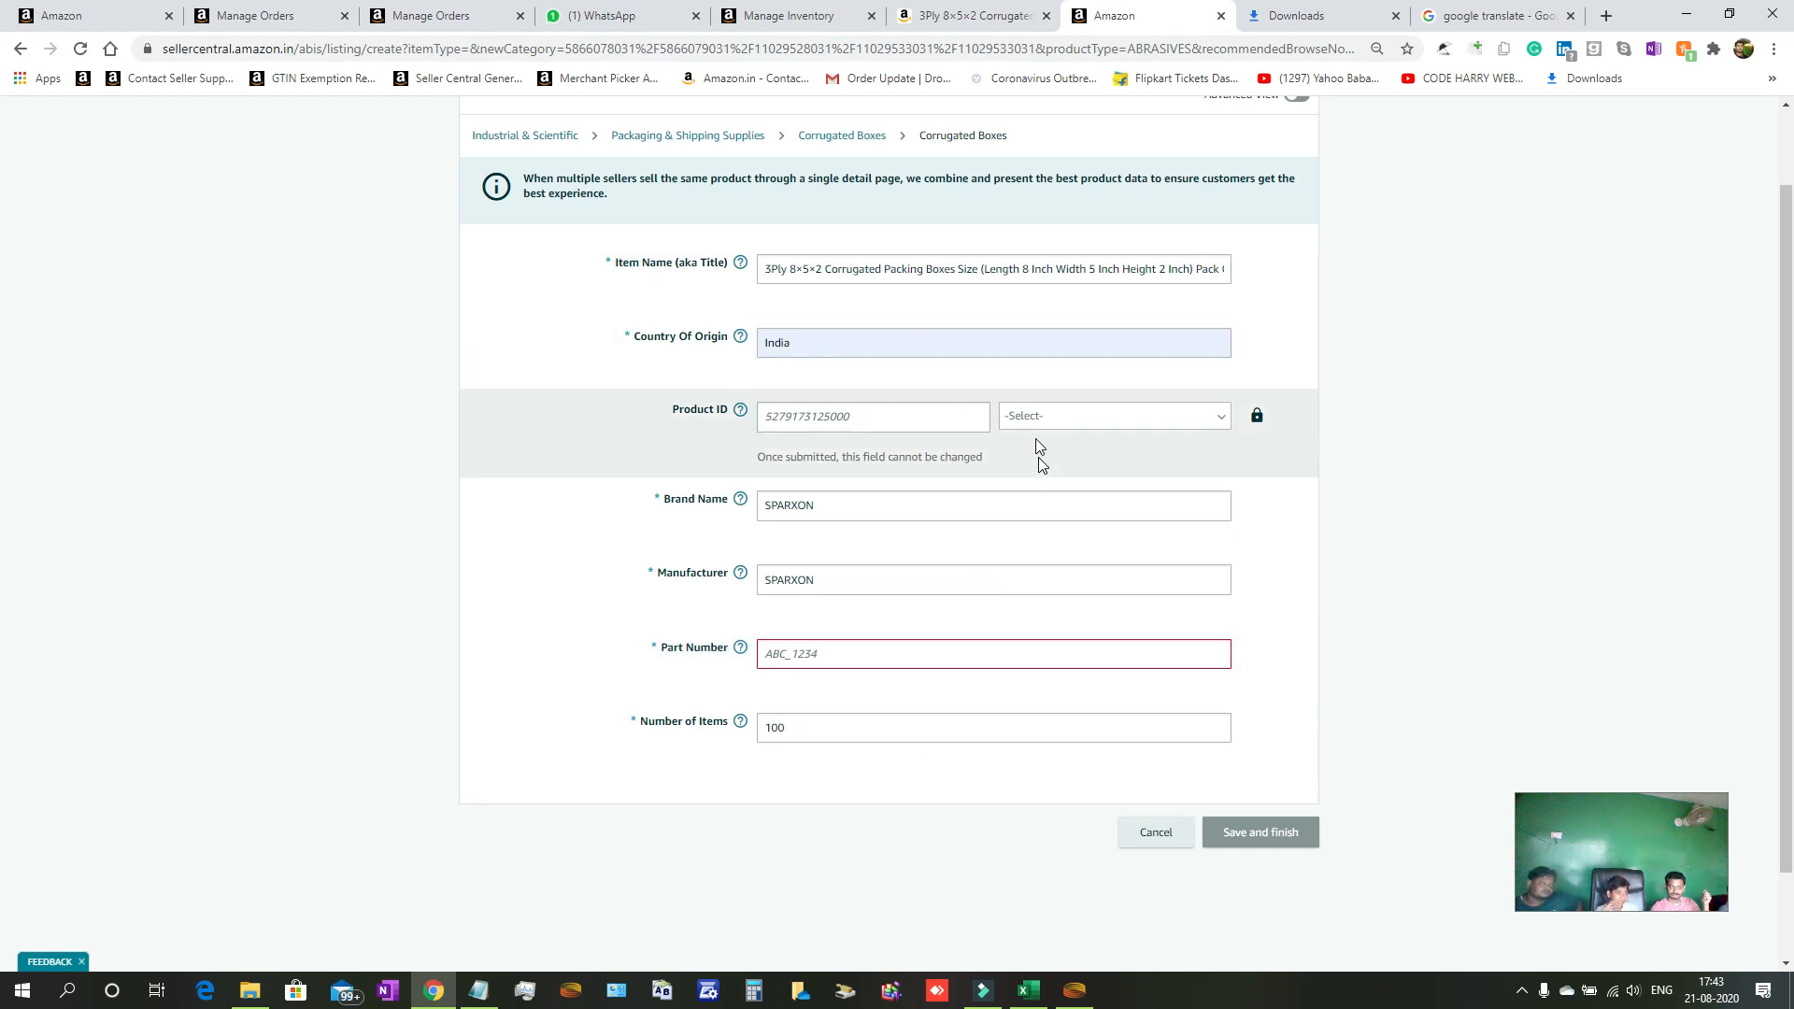
{"action": "left_click", "coordinate": [794, 16]}
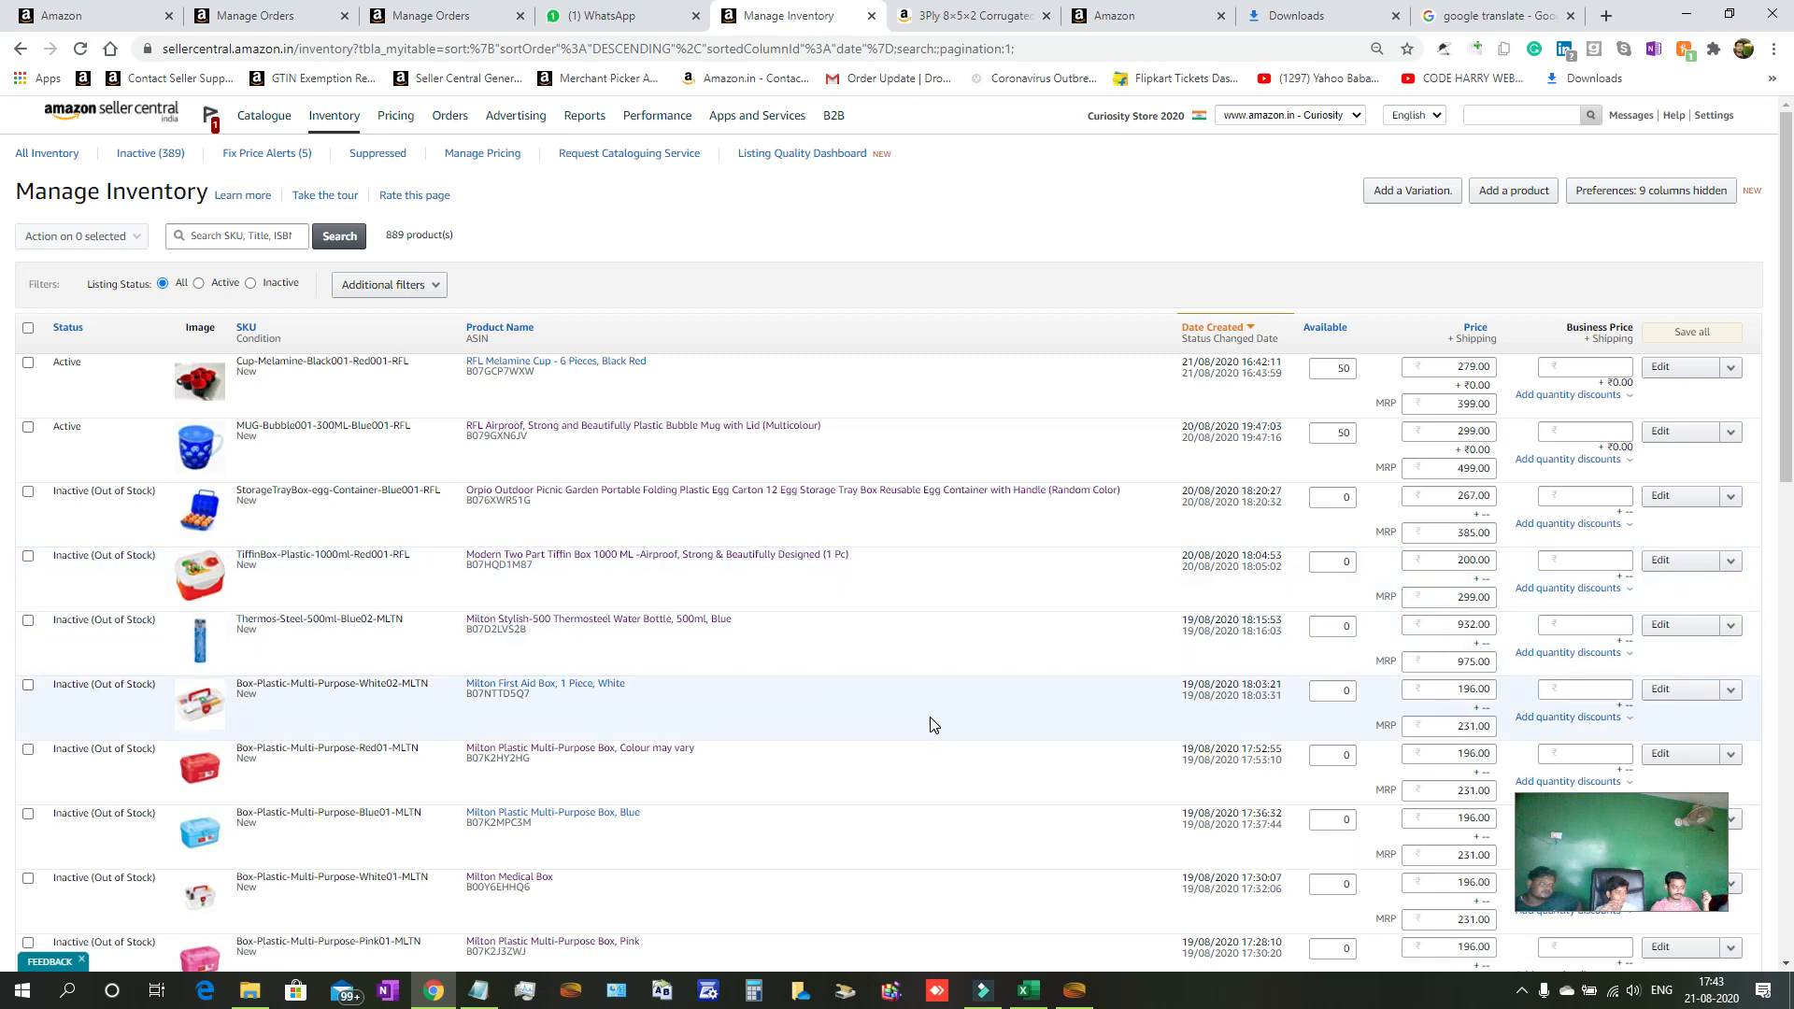
{"action": "left_click", "coordinate": [232, 233]}
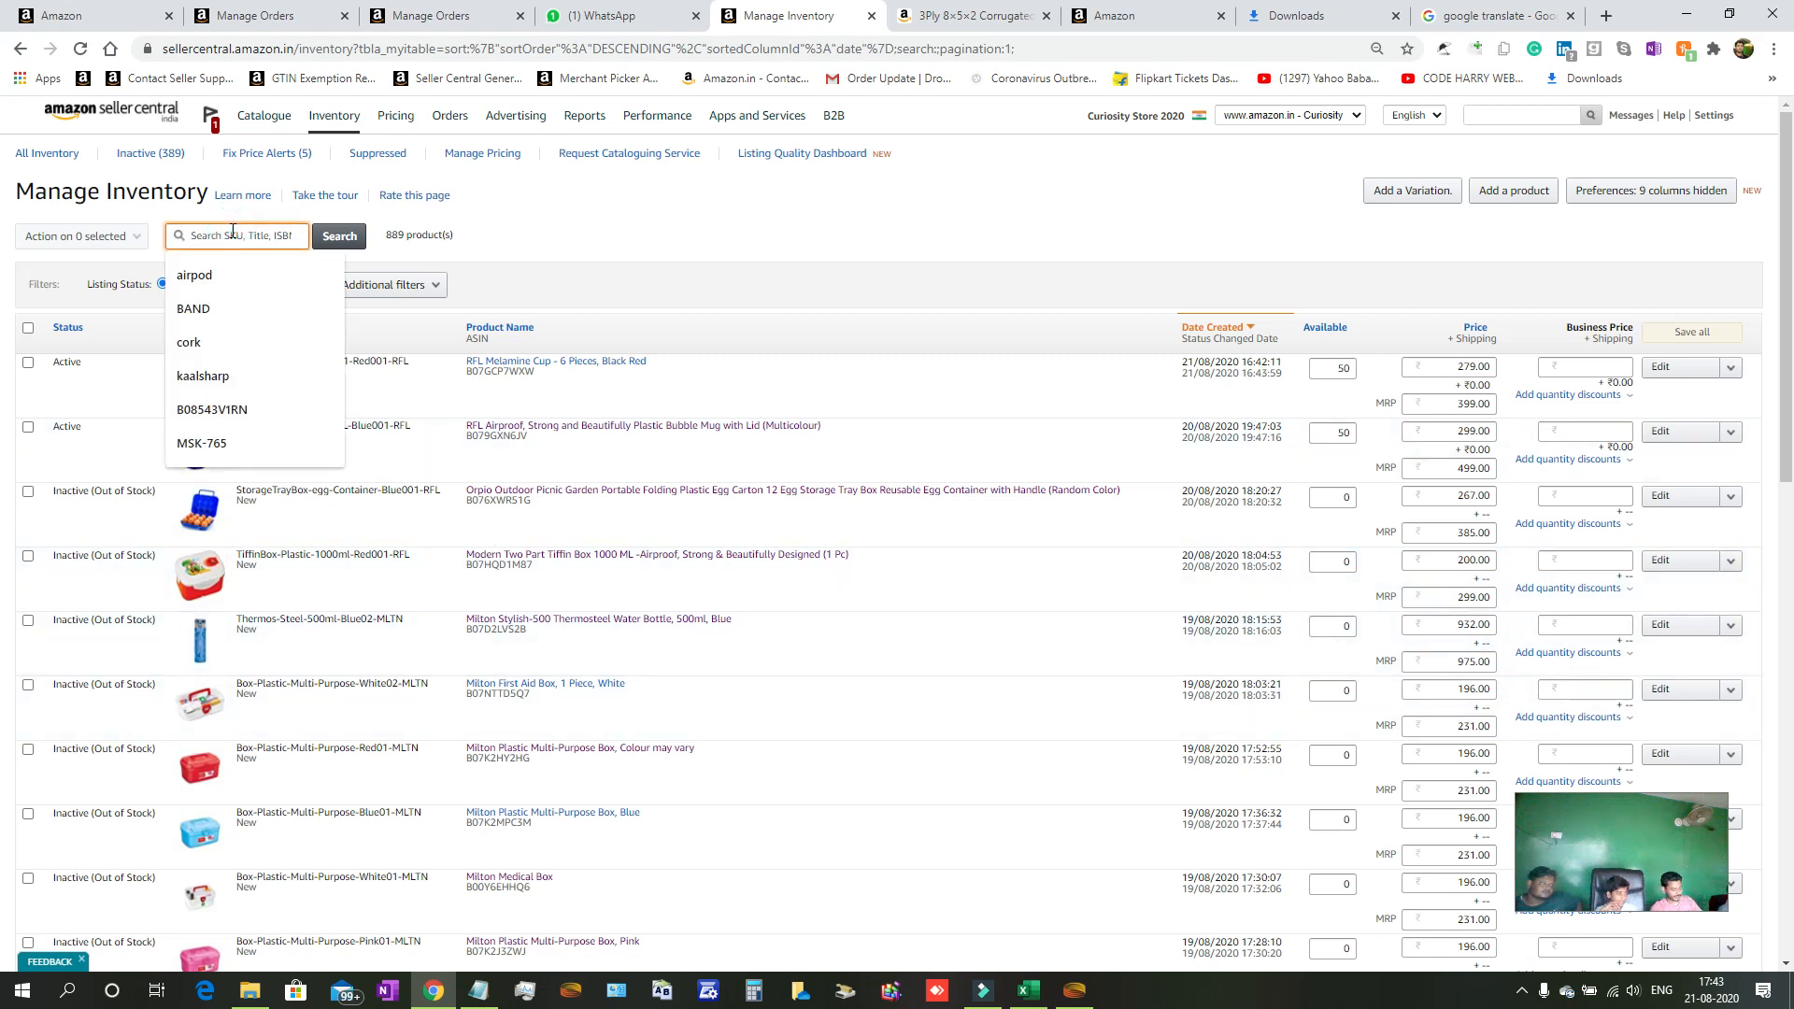
{"action": "type", "text": "box"}
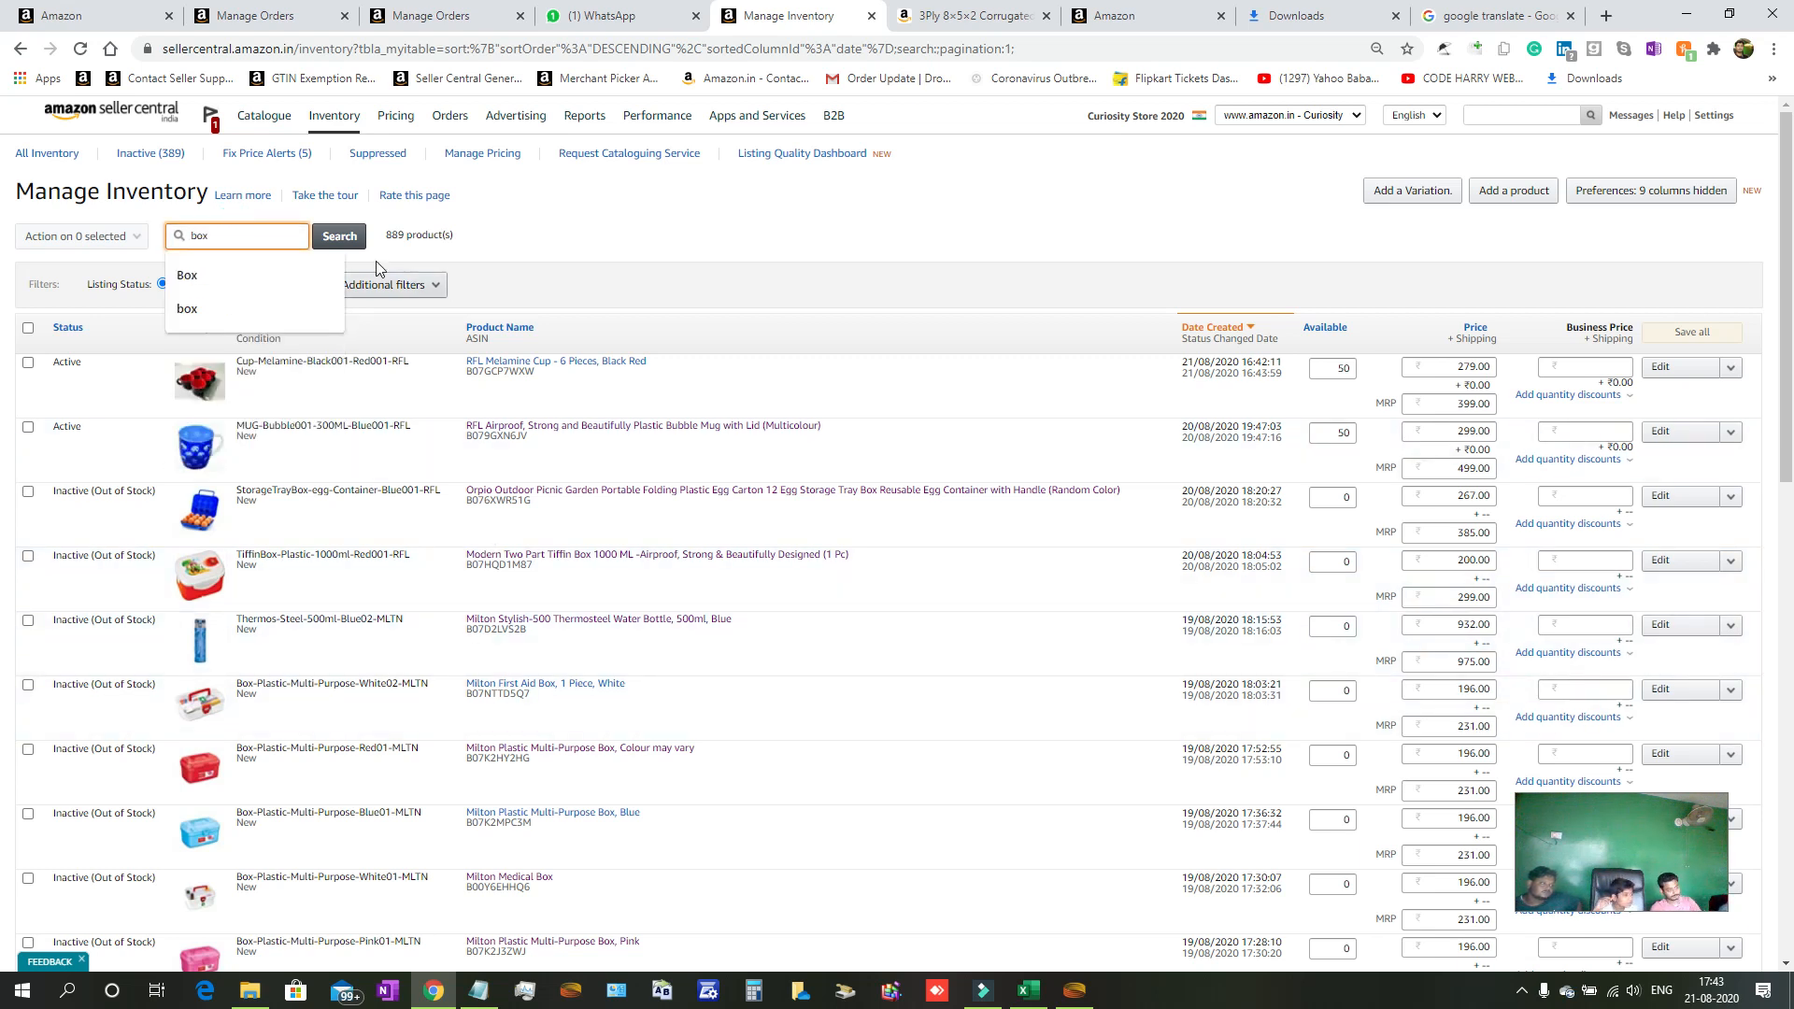
{"action": "left_click", "coordinate": [338, 235]}
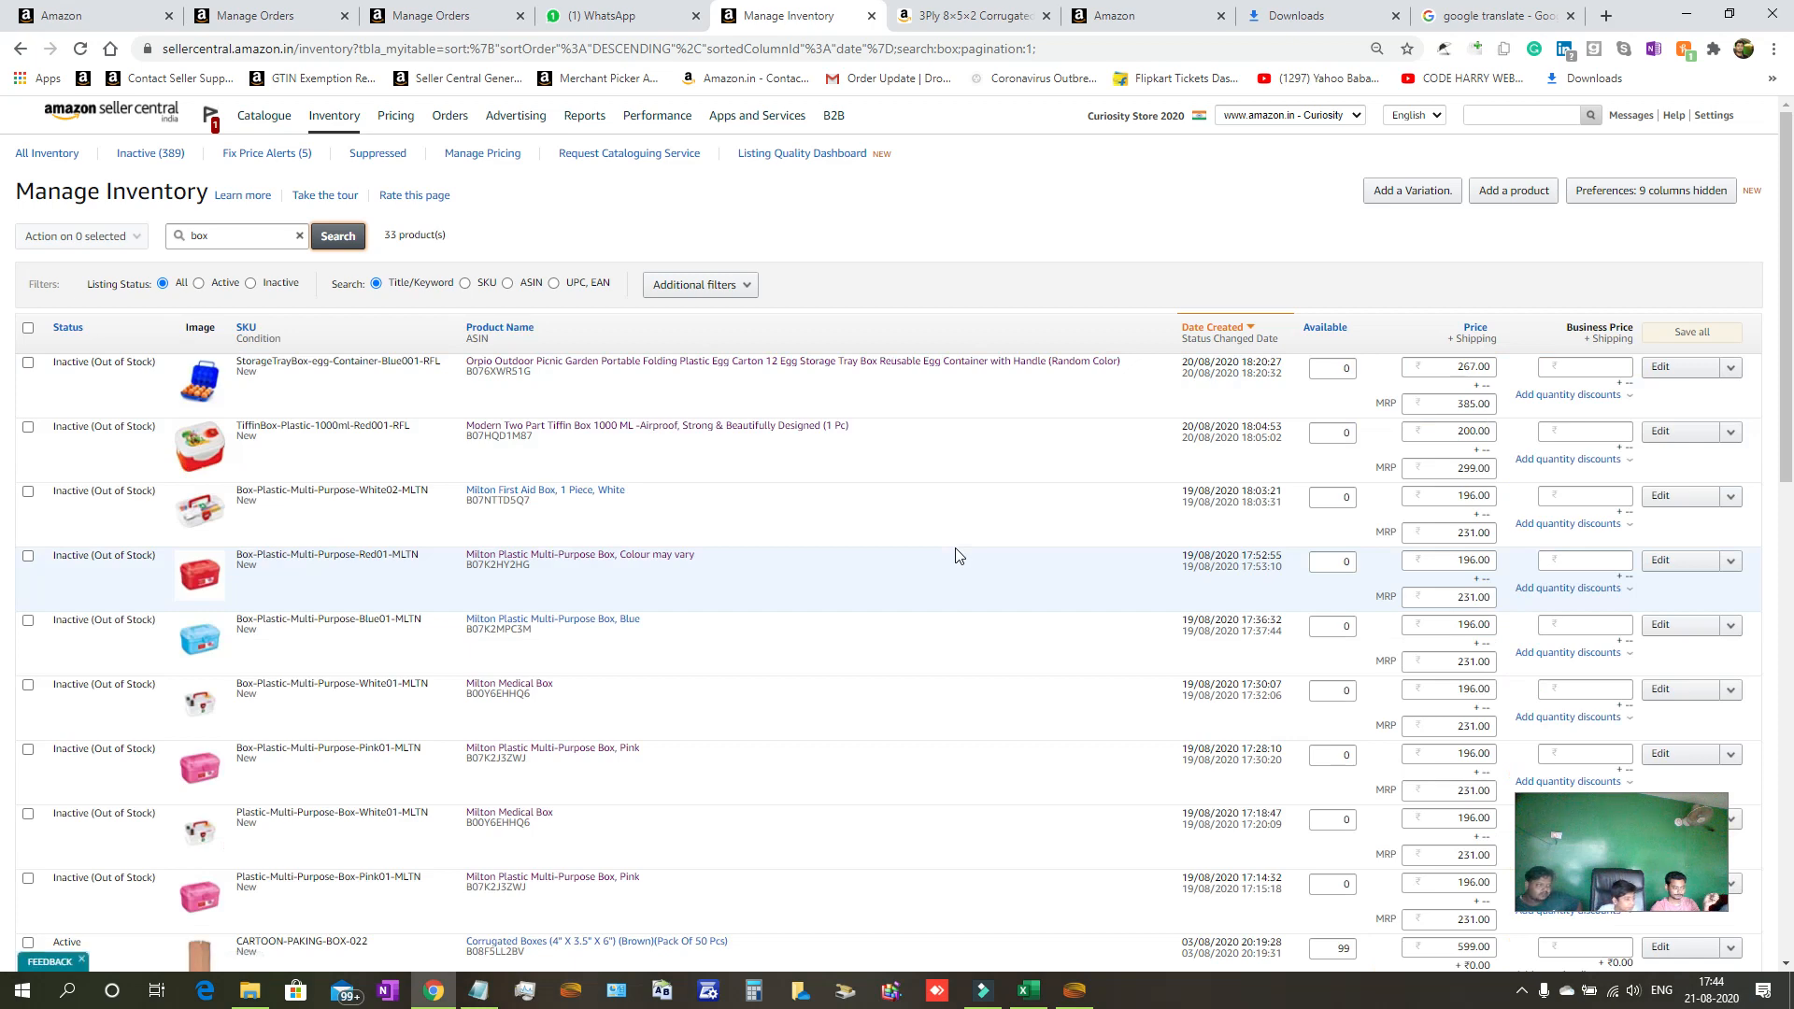
{"action": "scroll", "coordinate": [955, 555], "scroll_direction": "down", "scroll_amount": 4}
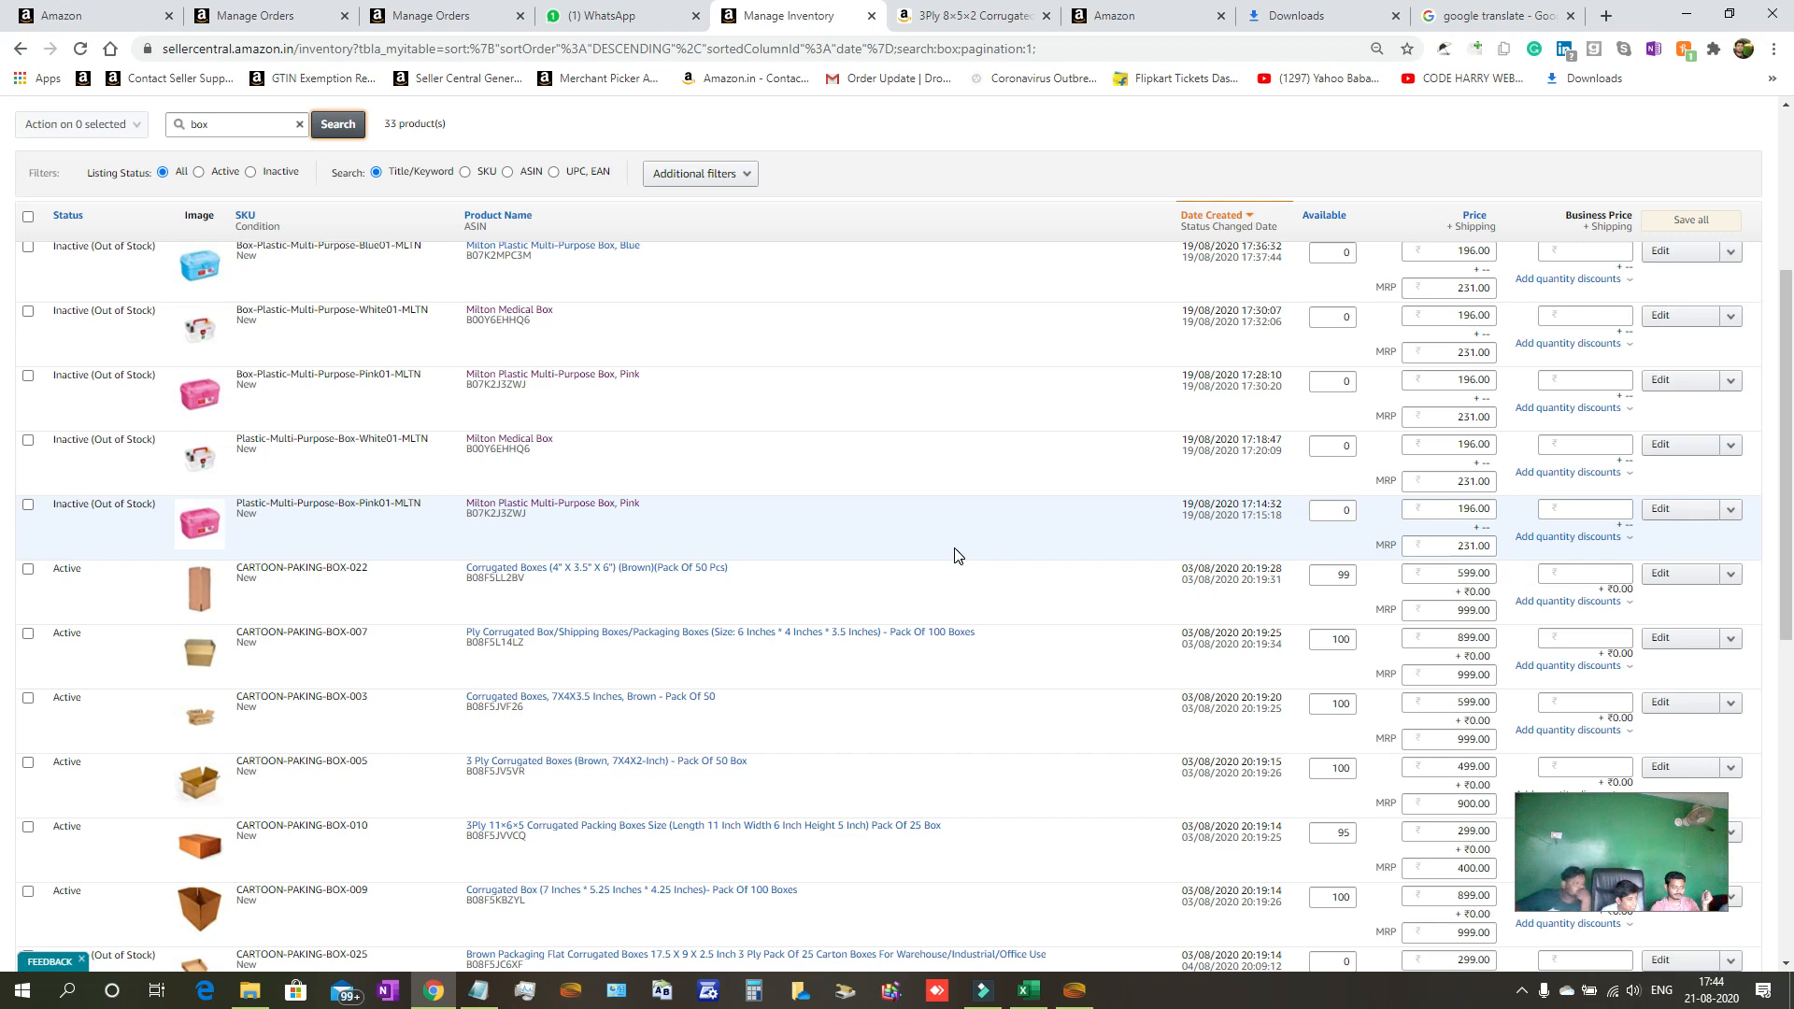
{"action": "scroll", "coordinate": [955, 555], "scroll_direction": "down", "scroll_amount": 7}
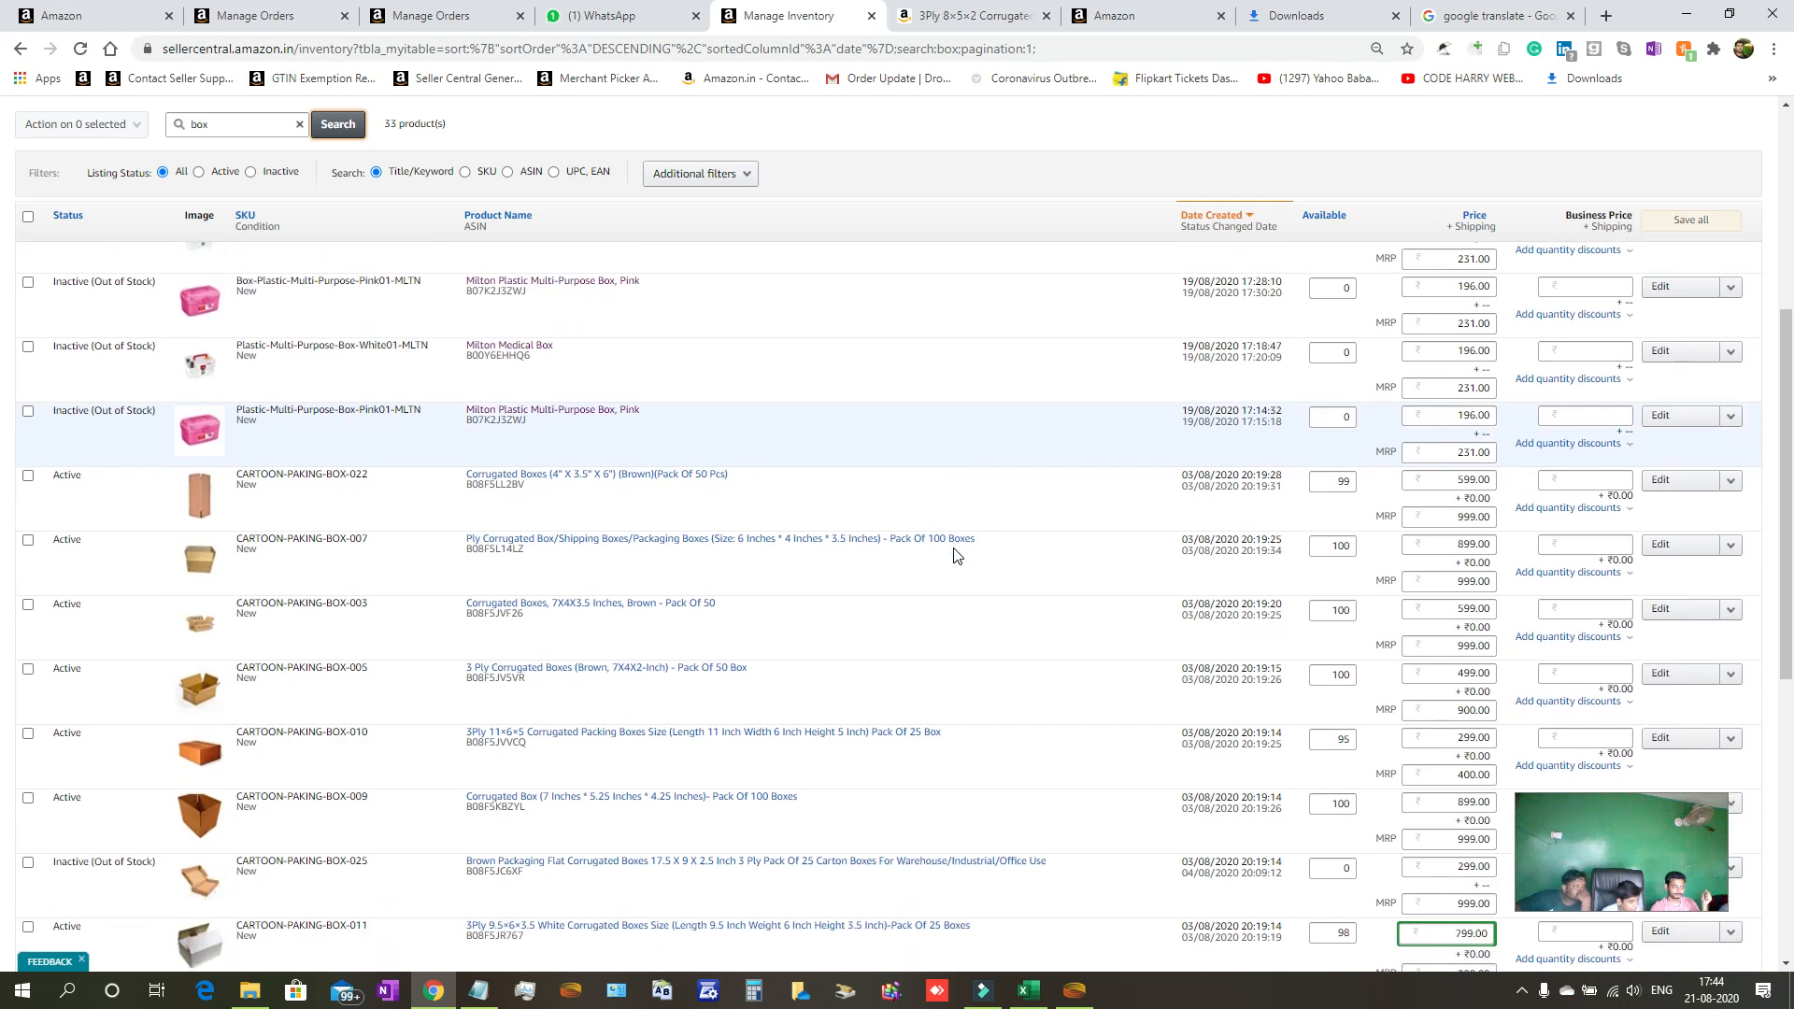
{"action": "scroll", "coordinate": [955, 555], "scroll_direction": "up", "scroll_amount": 7}
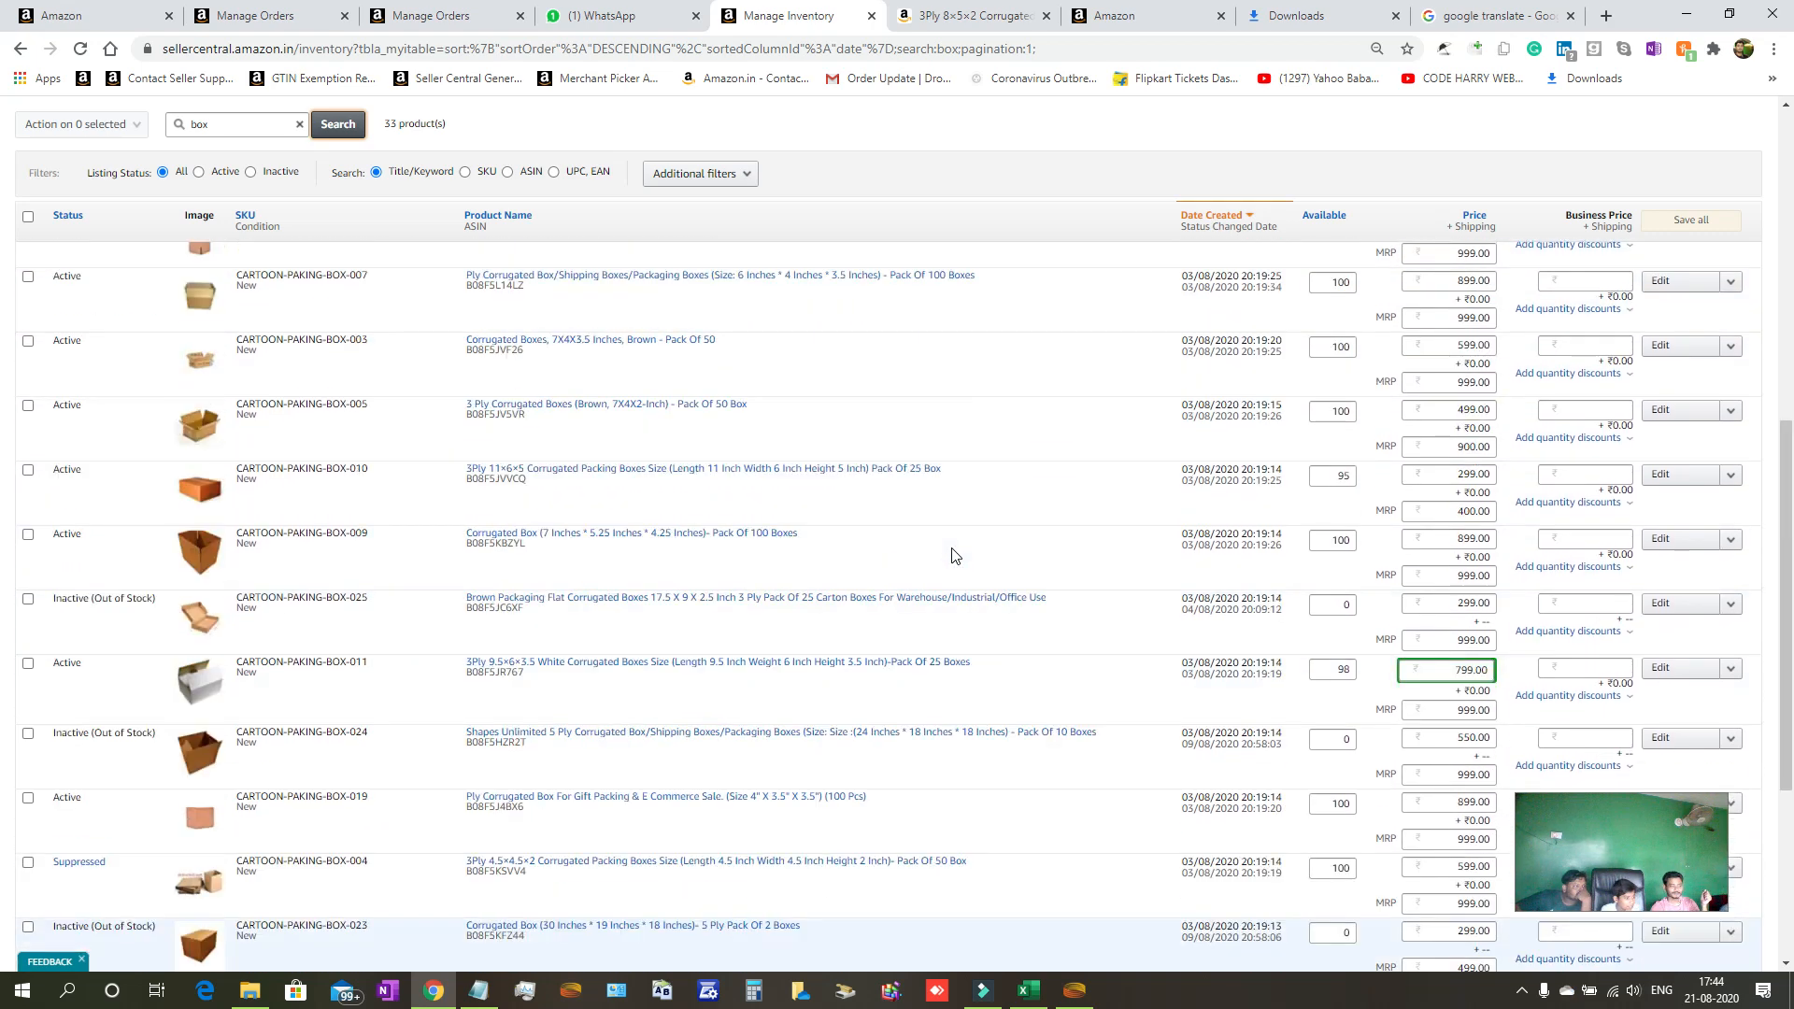
{"action": "scroll", "coordinate": [953, 553], "scroll_direction": "up", "scroll_amount": 5}
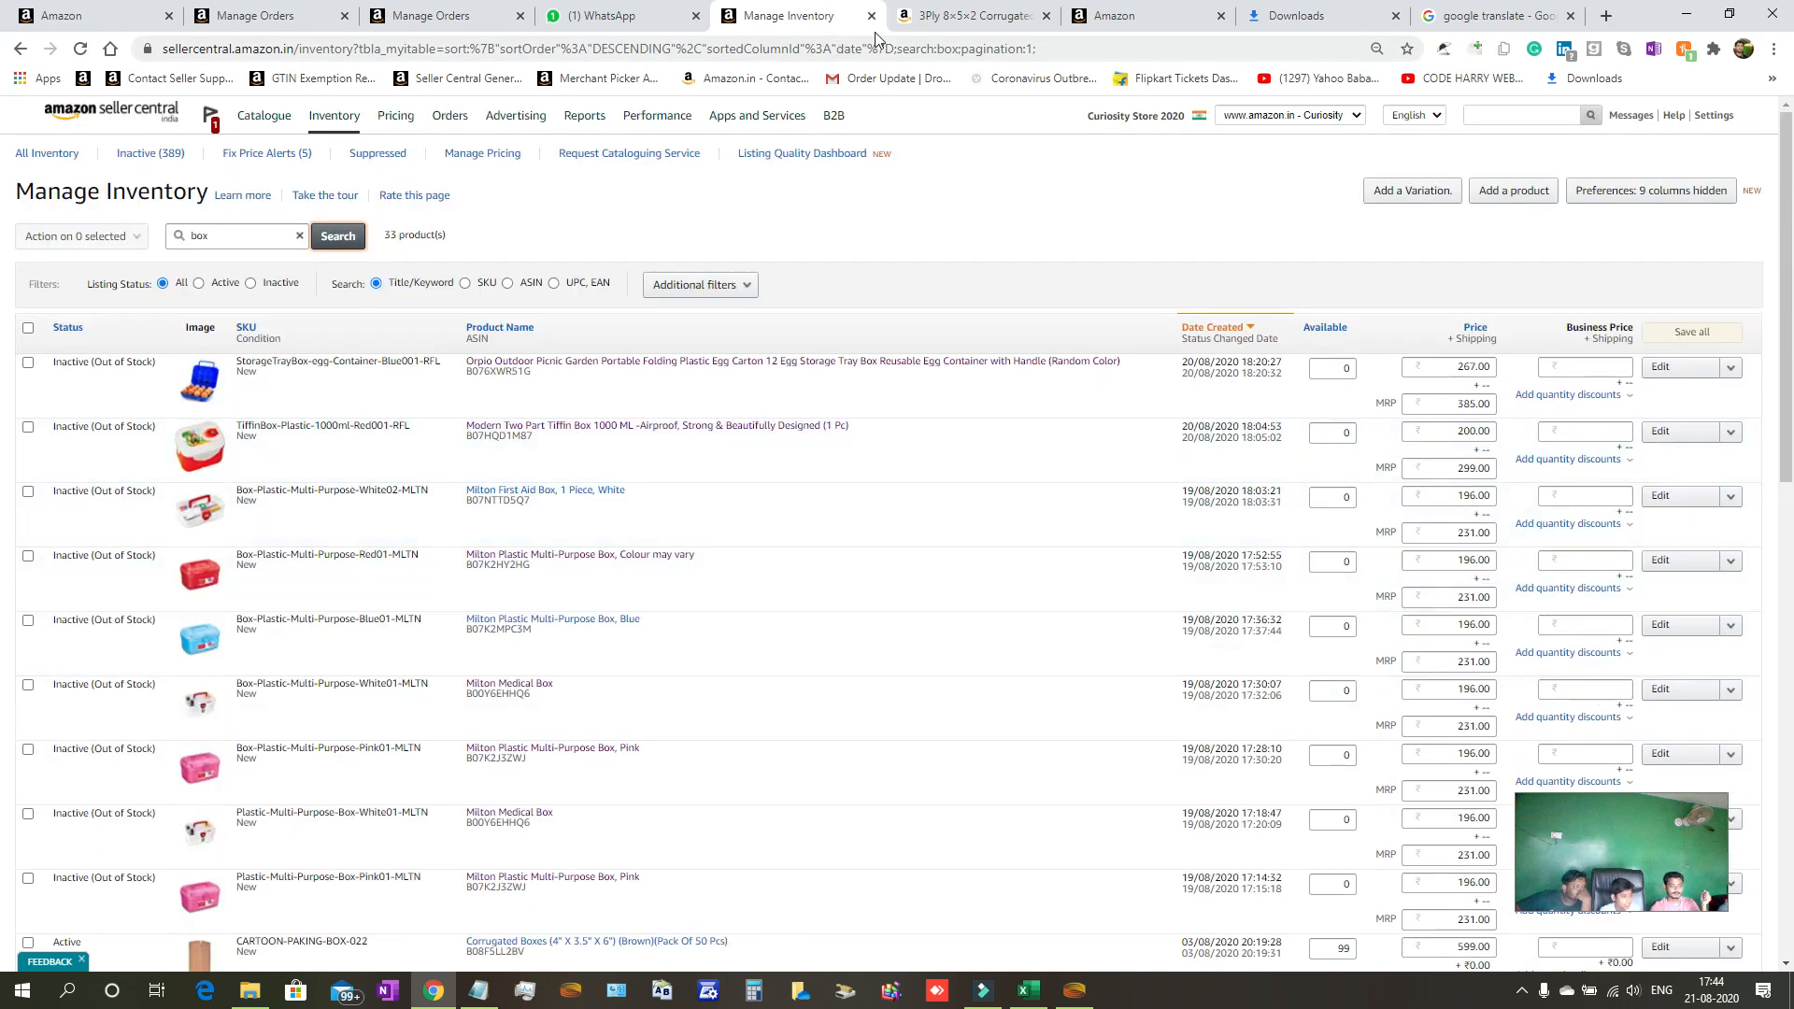
Check the SKUs of the corrugated box products in Manage Inventory again and return to the listing draft.
{"action": "left_click", "coordinate": [972, 15]}
{"action": "left_click", "coordinate": [1094, 5]}
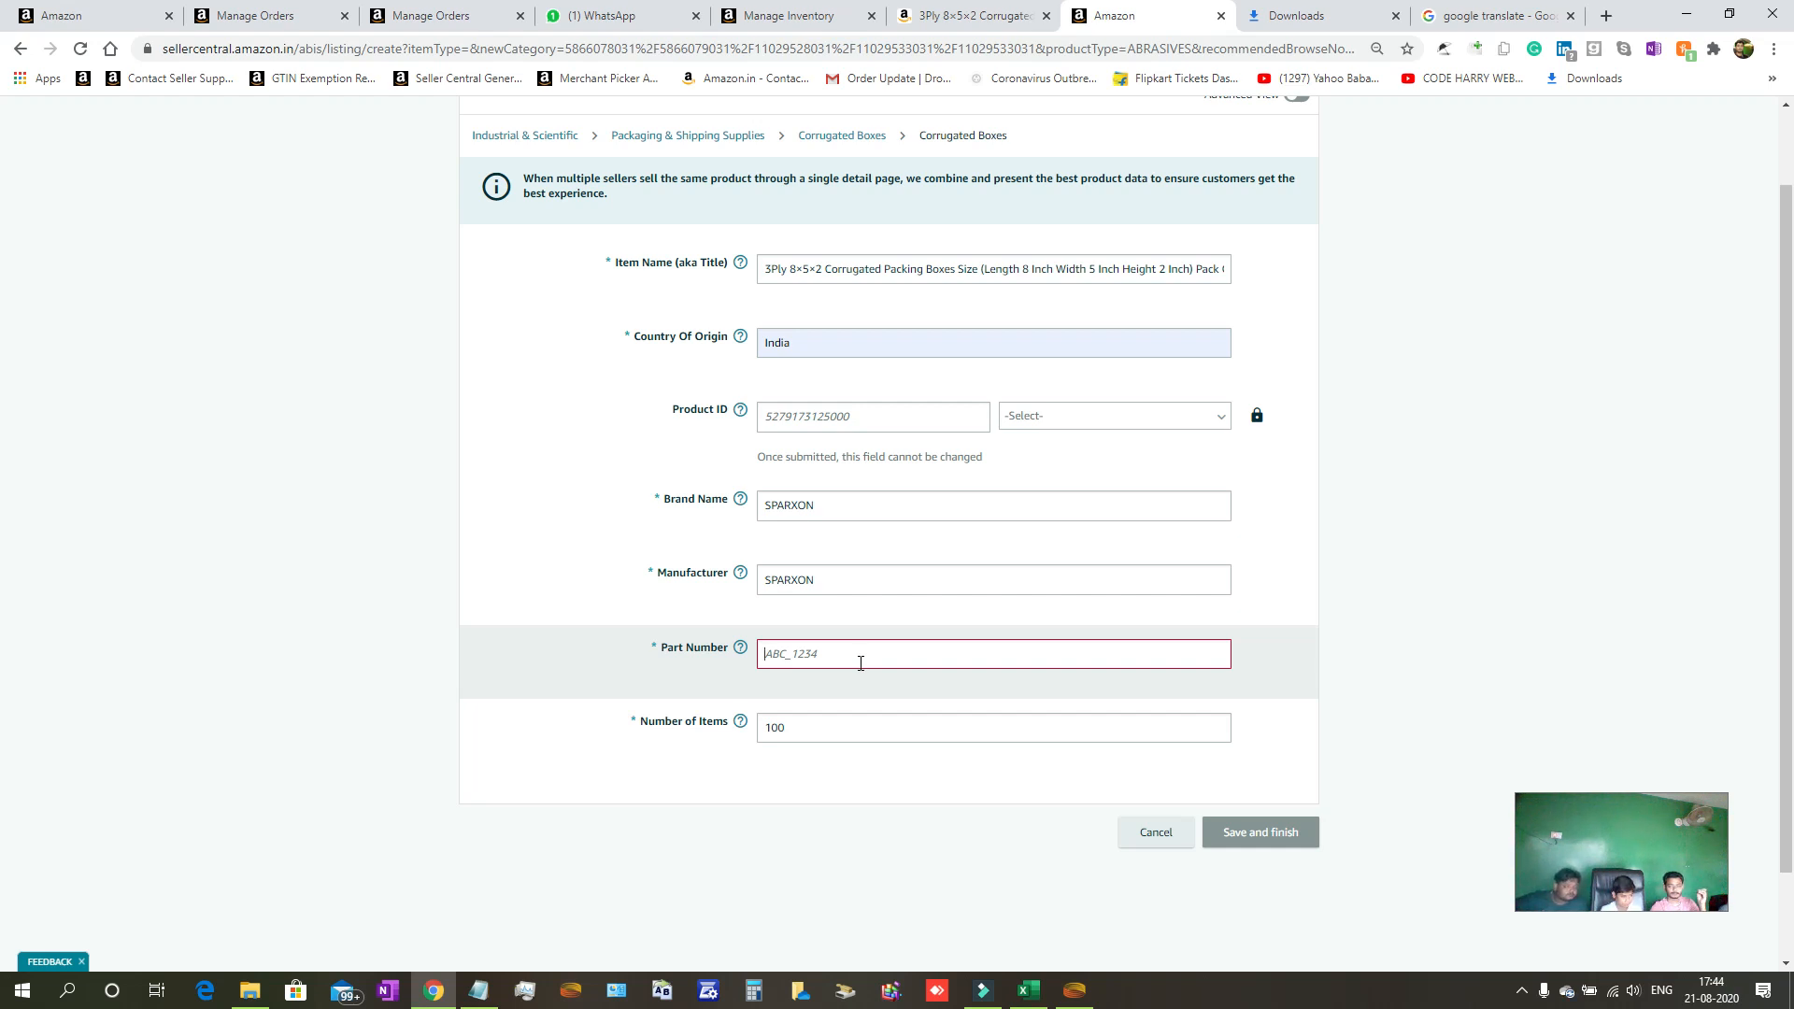
{"action": "left_click", "coordinate": [807, 19]}
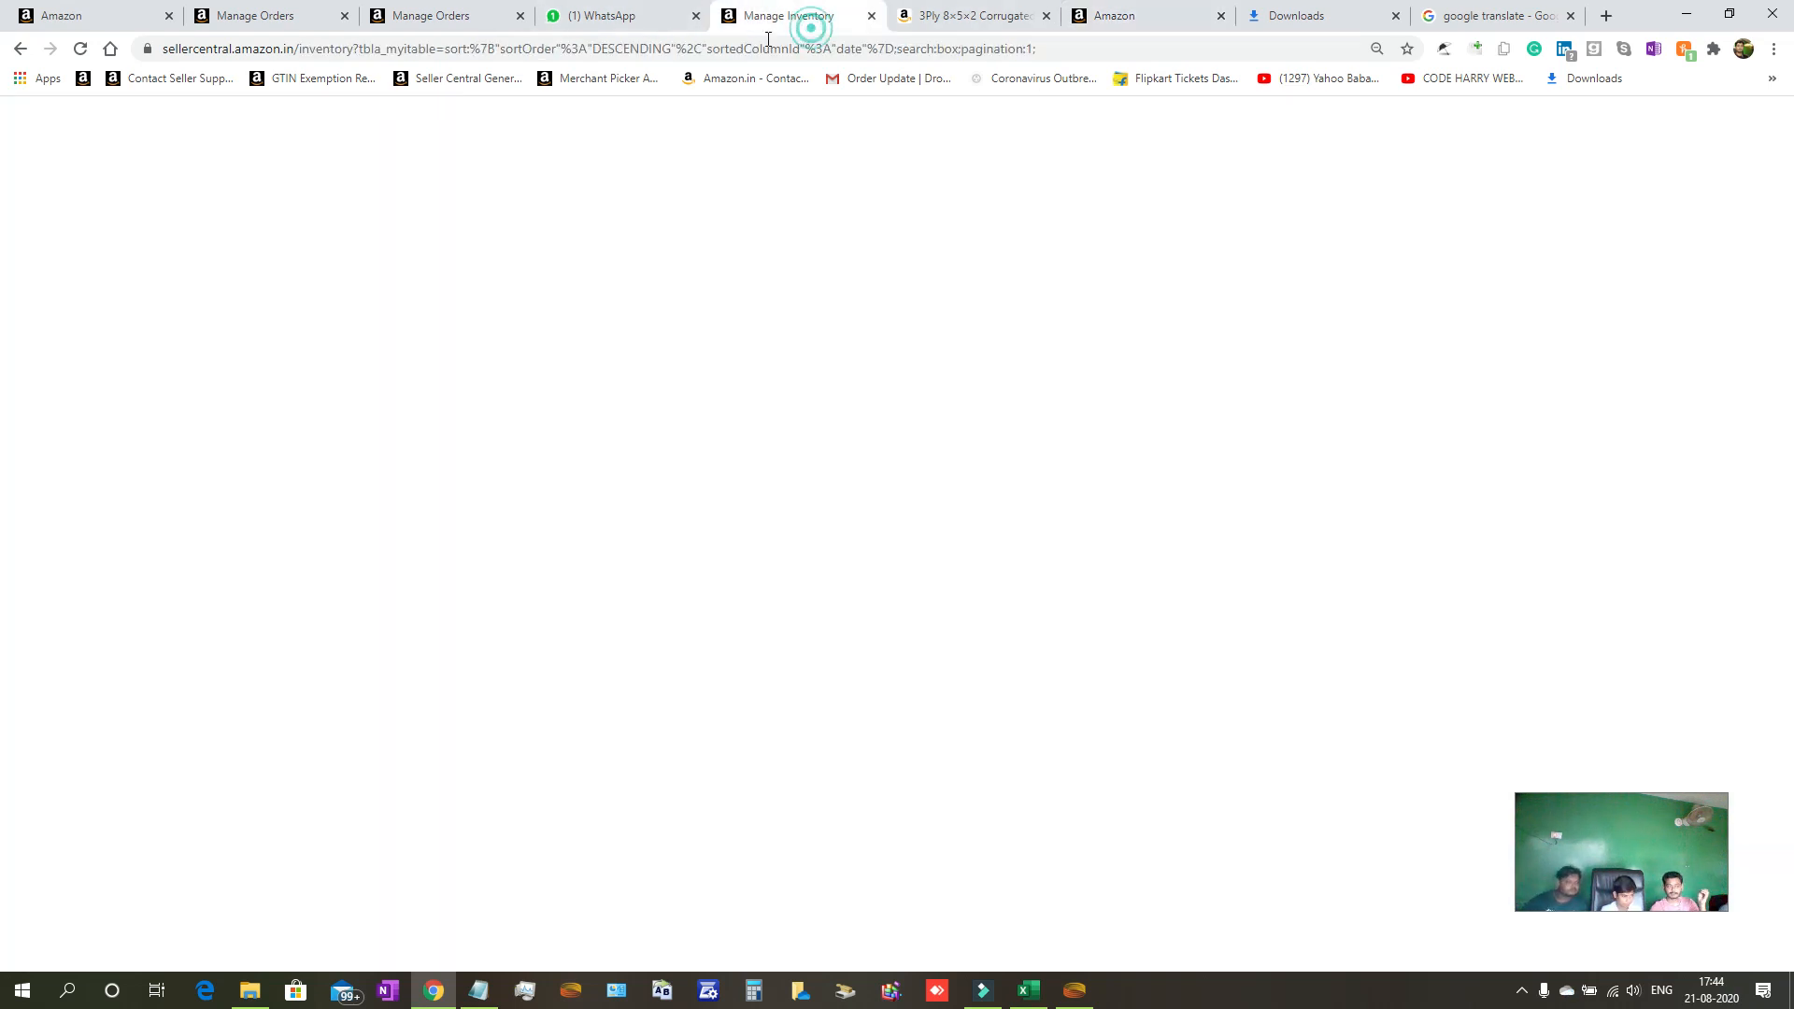
{"action": "scroll", "coordinate": [467, 608], "scroll_direction": "down", "scroll_amount": 5}
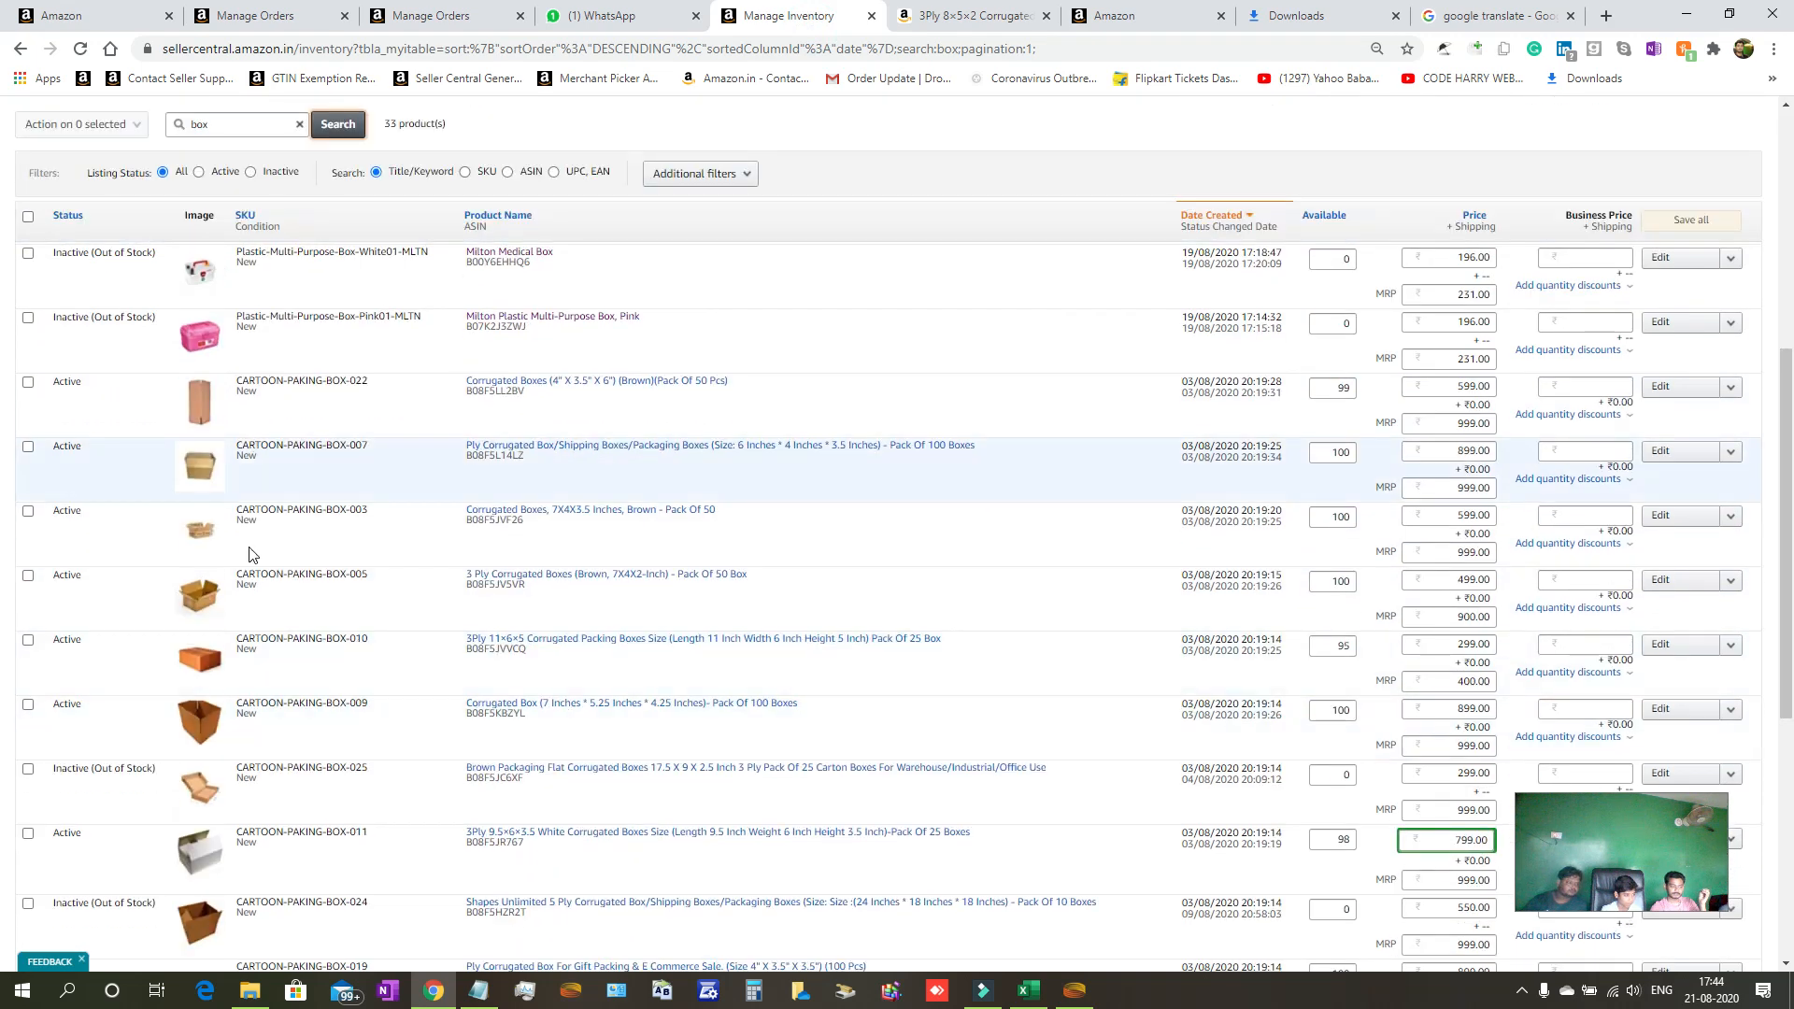
{"action": "left_click", "coordinate": [1118, 10]}
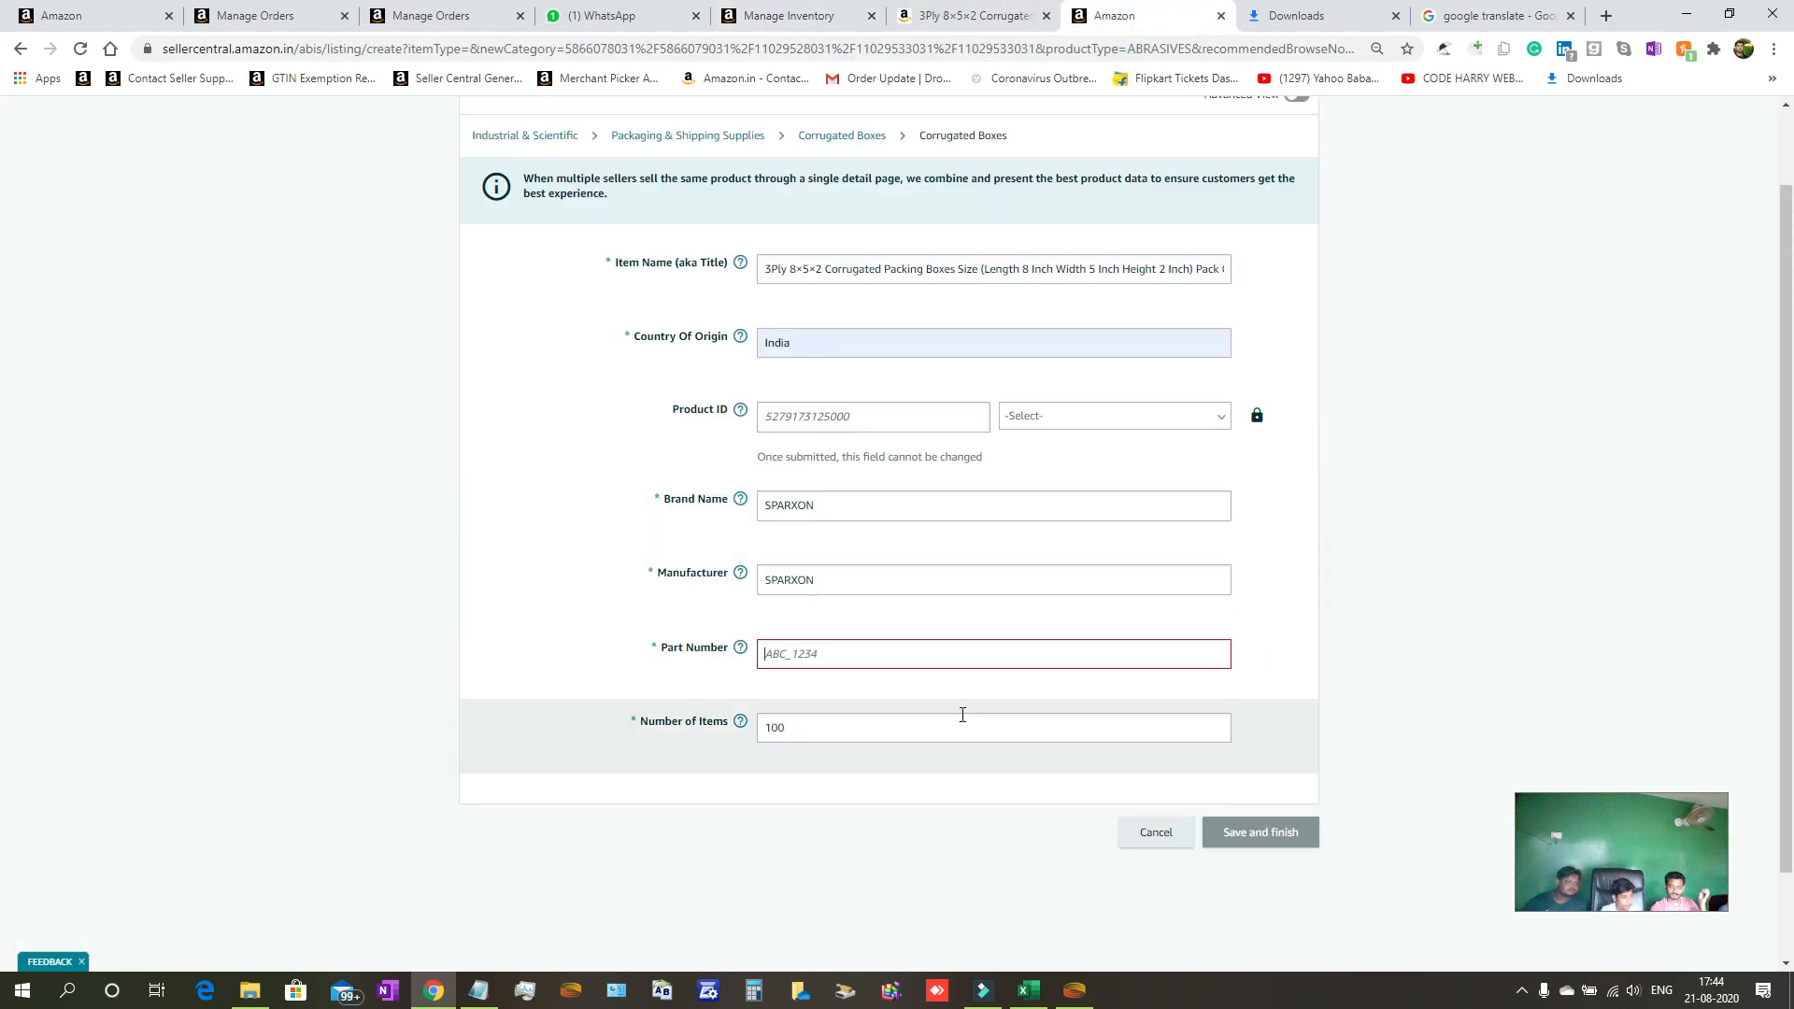
Enter Box-Corugated-Paper-Brown-8X5X2-POC01-PO100 as the Part Number.
{"action": "left_click", "coordinate": [874, 660]}
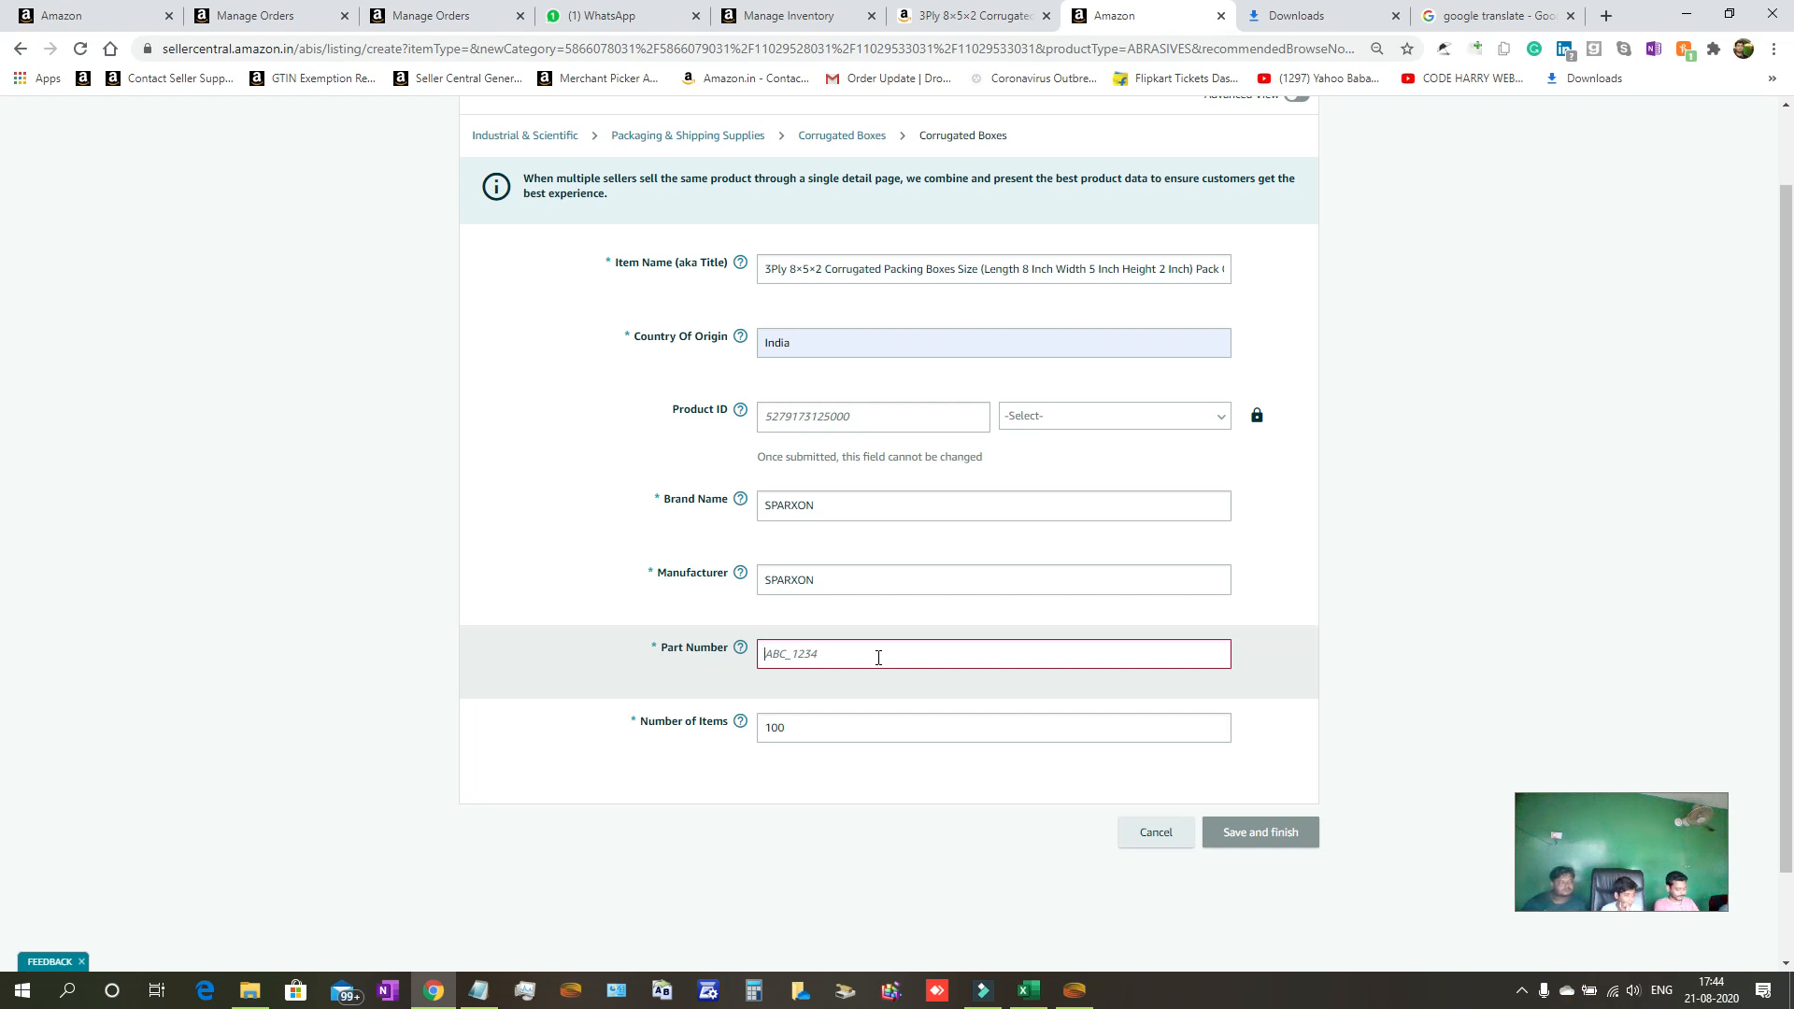
{"action": "type", "text": "Box"}
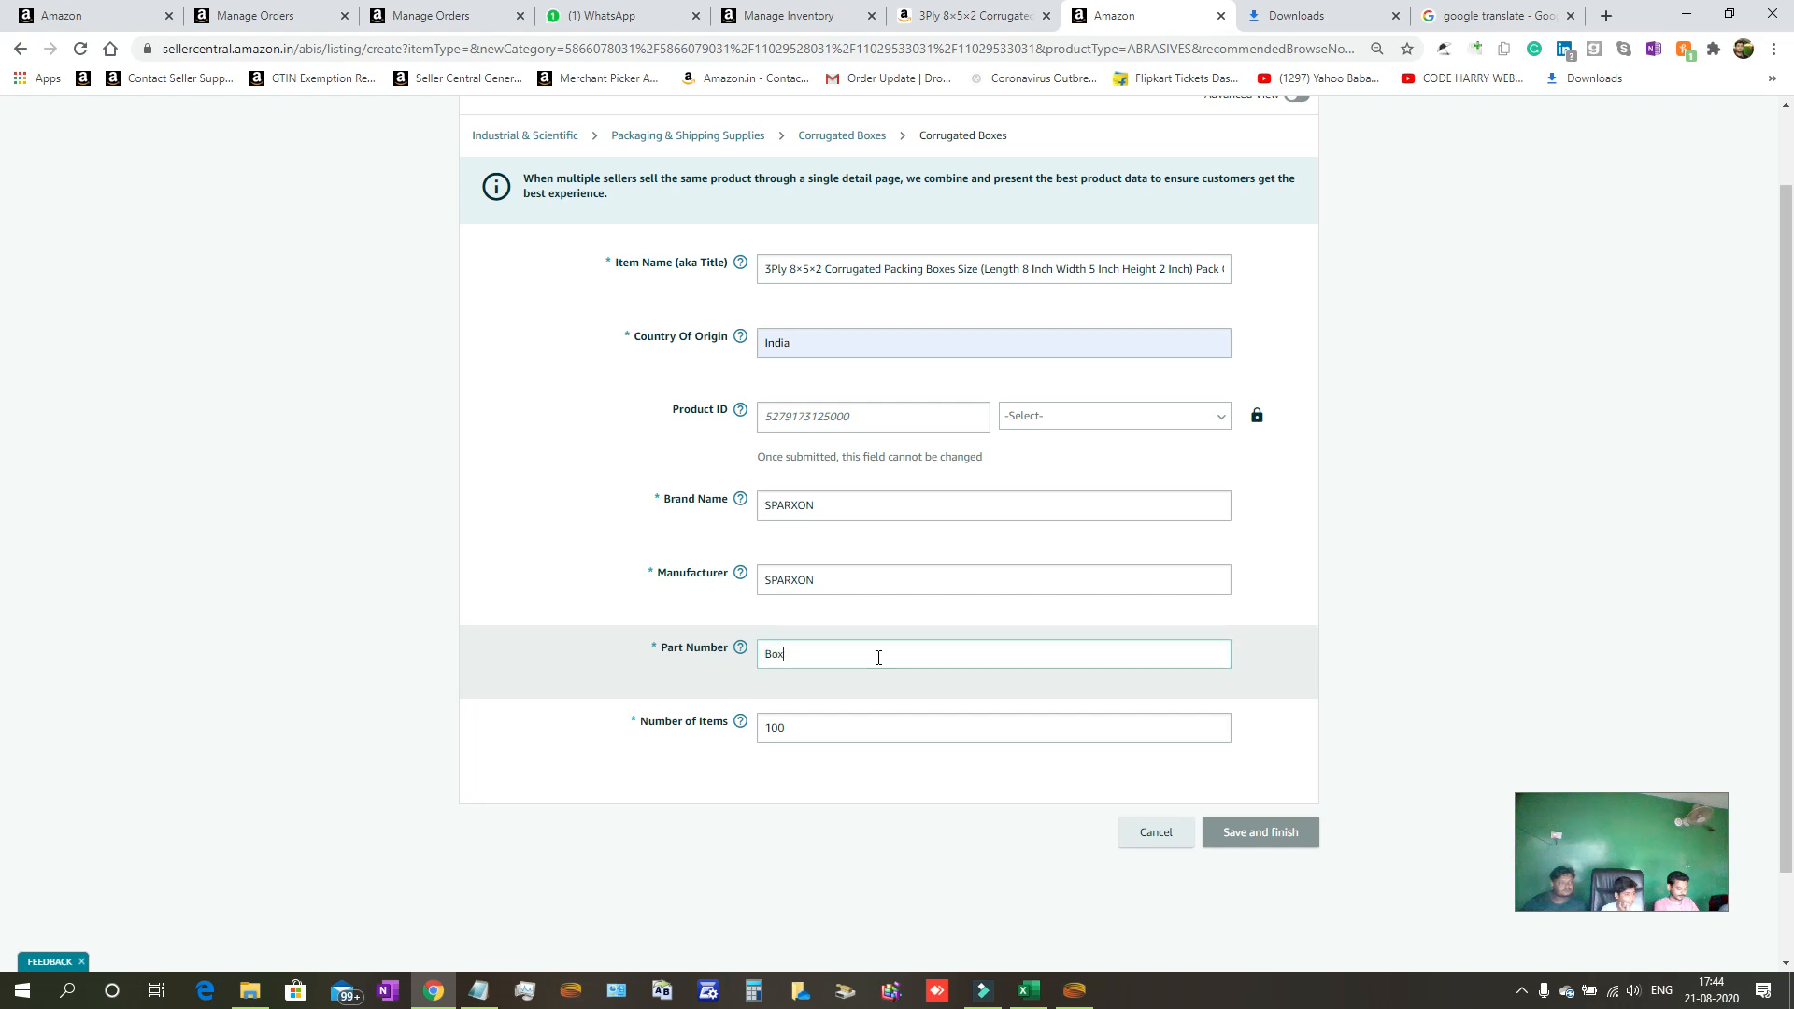
{"action": "type", "text": "-Cartoon"}
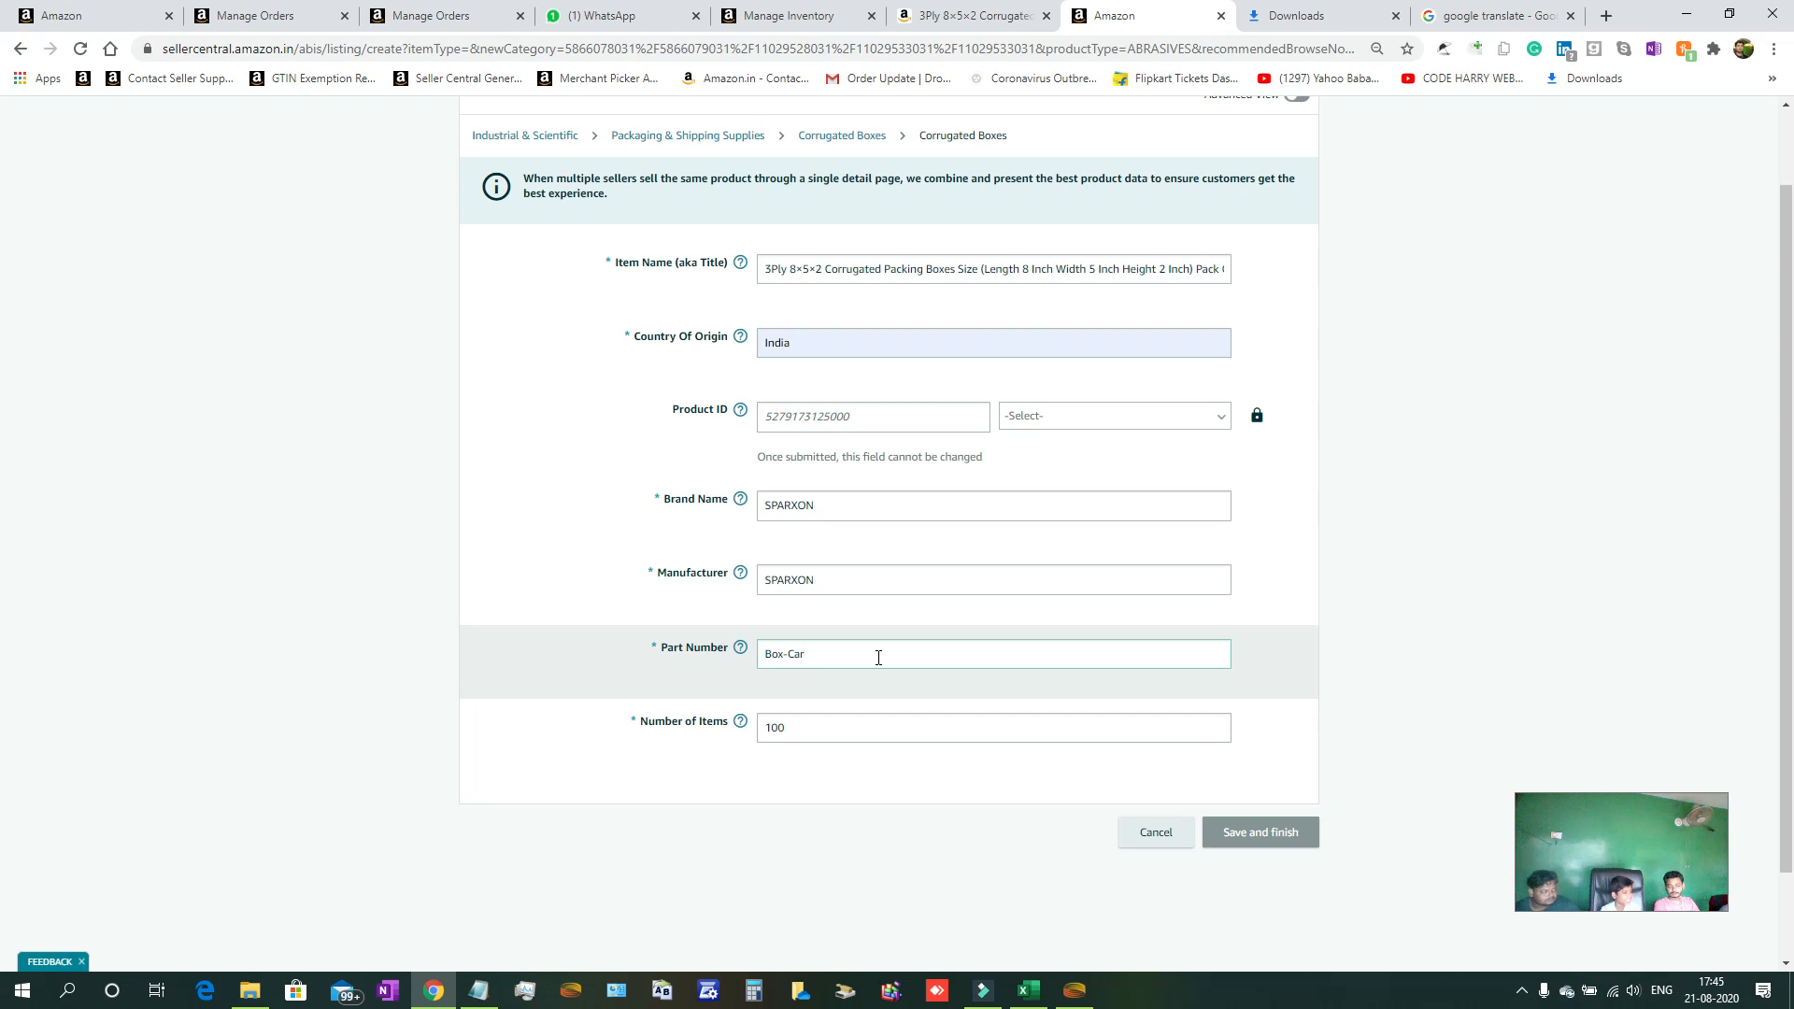
{"action": "key", "text": "BackSpace"}
{"action": "type", "text": "orugated-"}
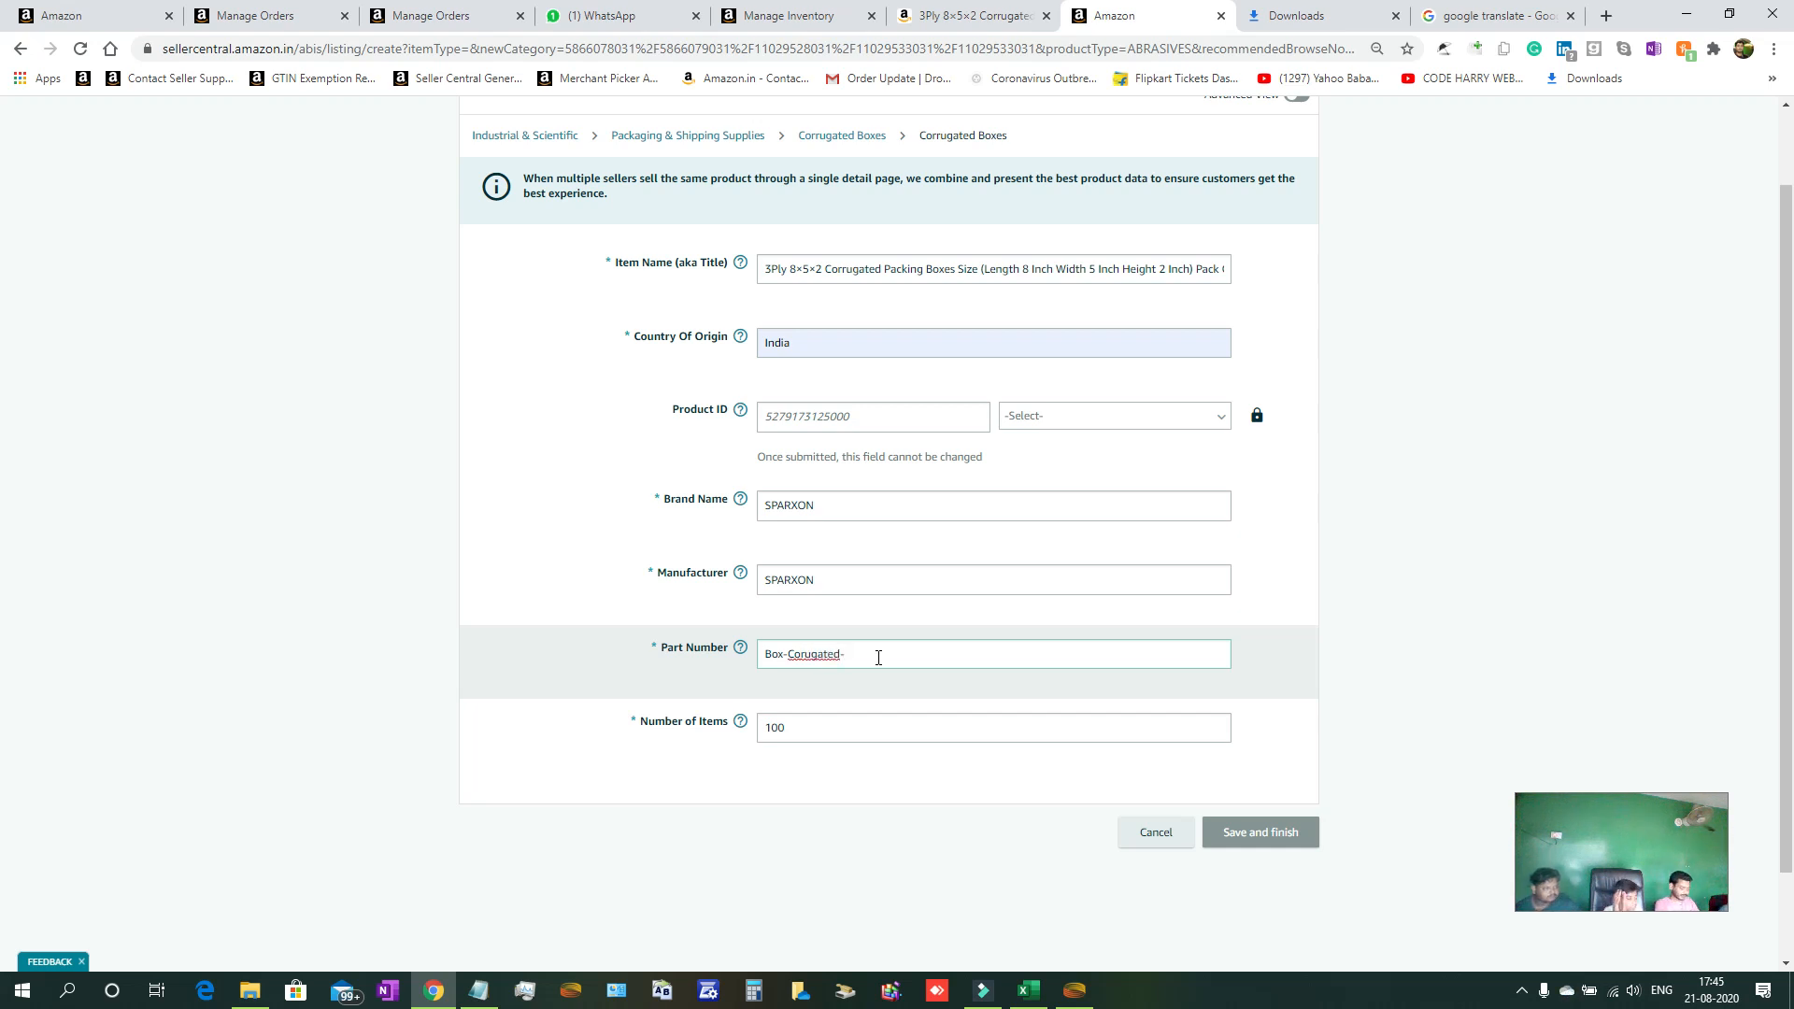
{"action": "type", "text": "Paper"}
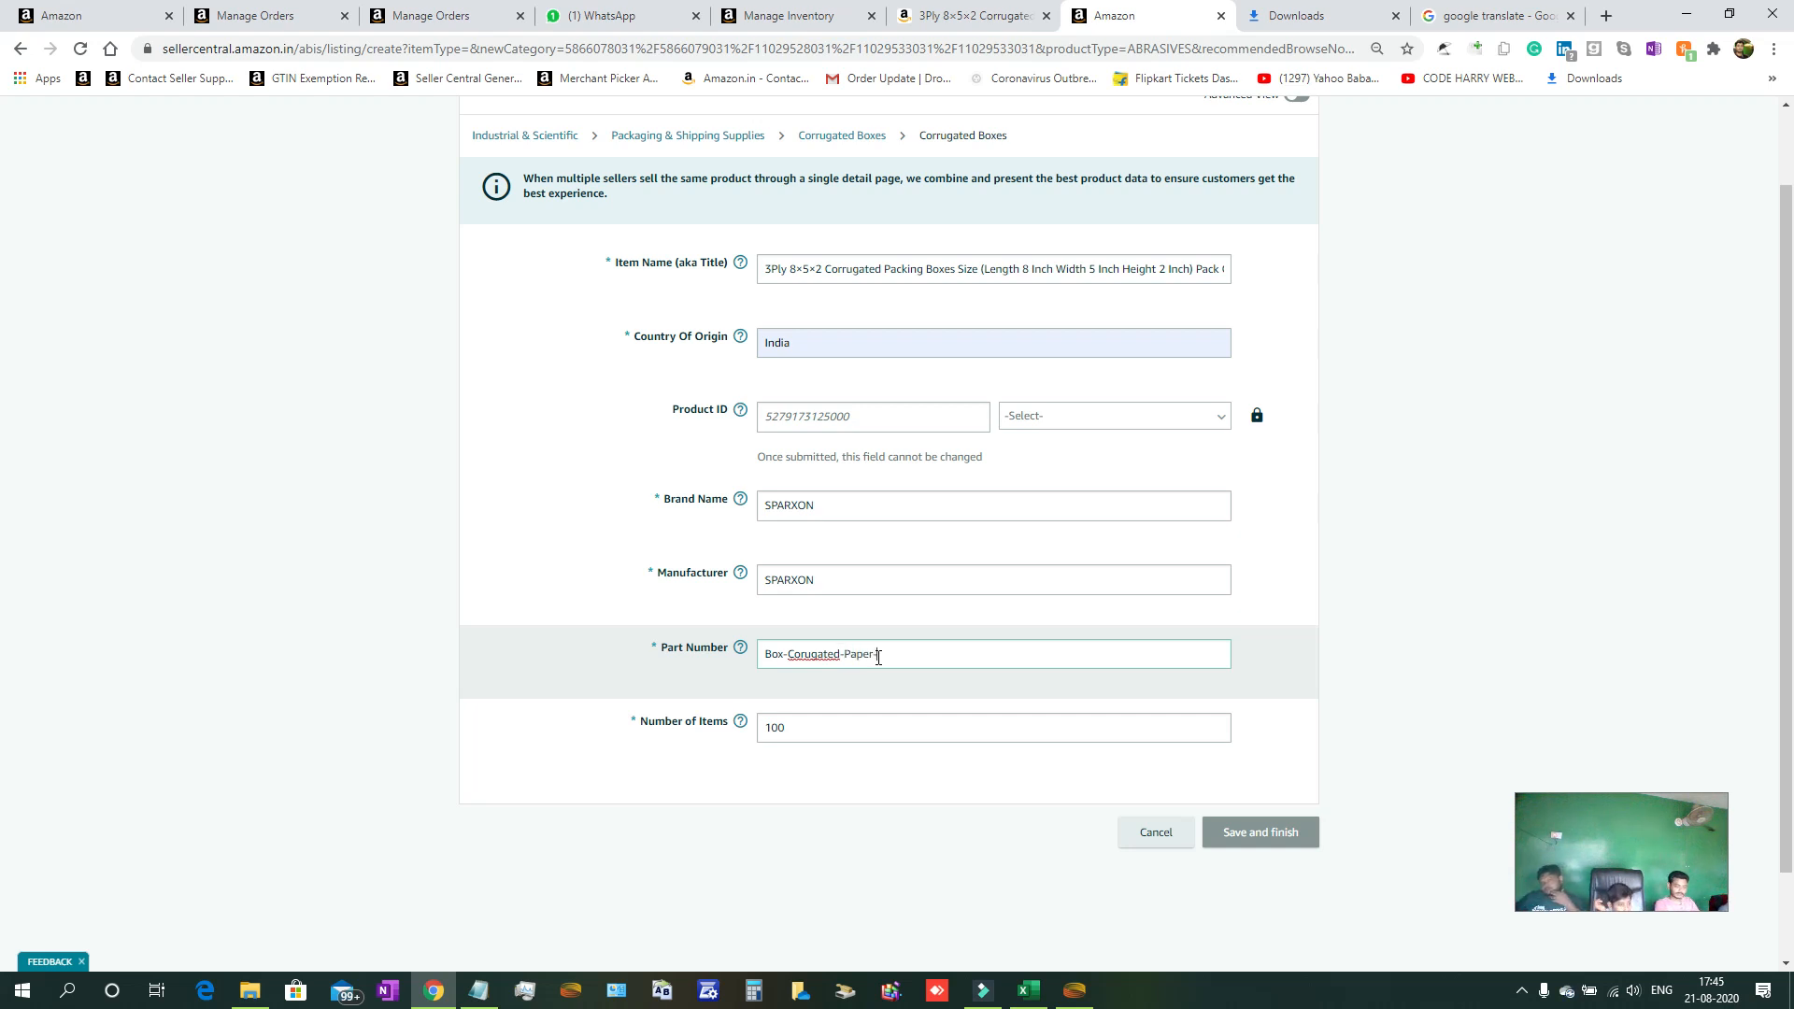
{"action": "type", "text": "-"}
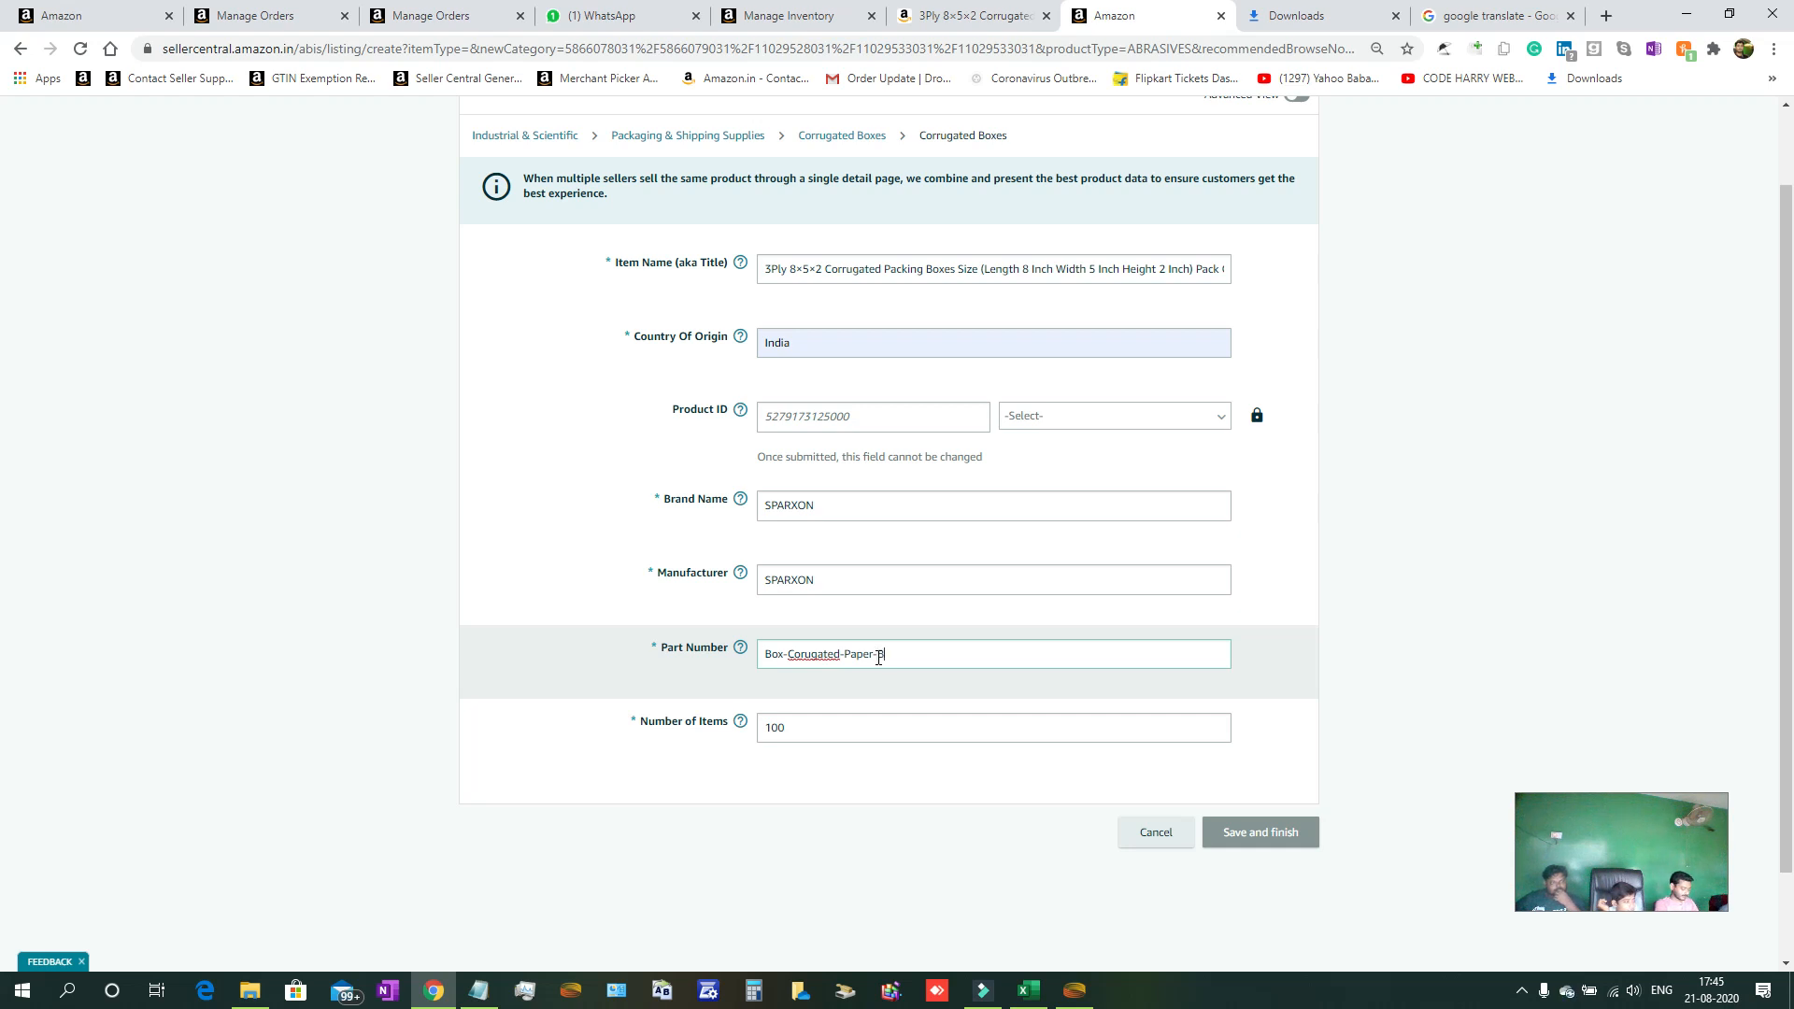
{"action": "type", "text": "Brown-"}
{"action": "type", "text": "8X5X2"}
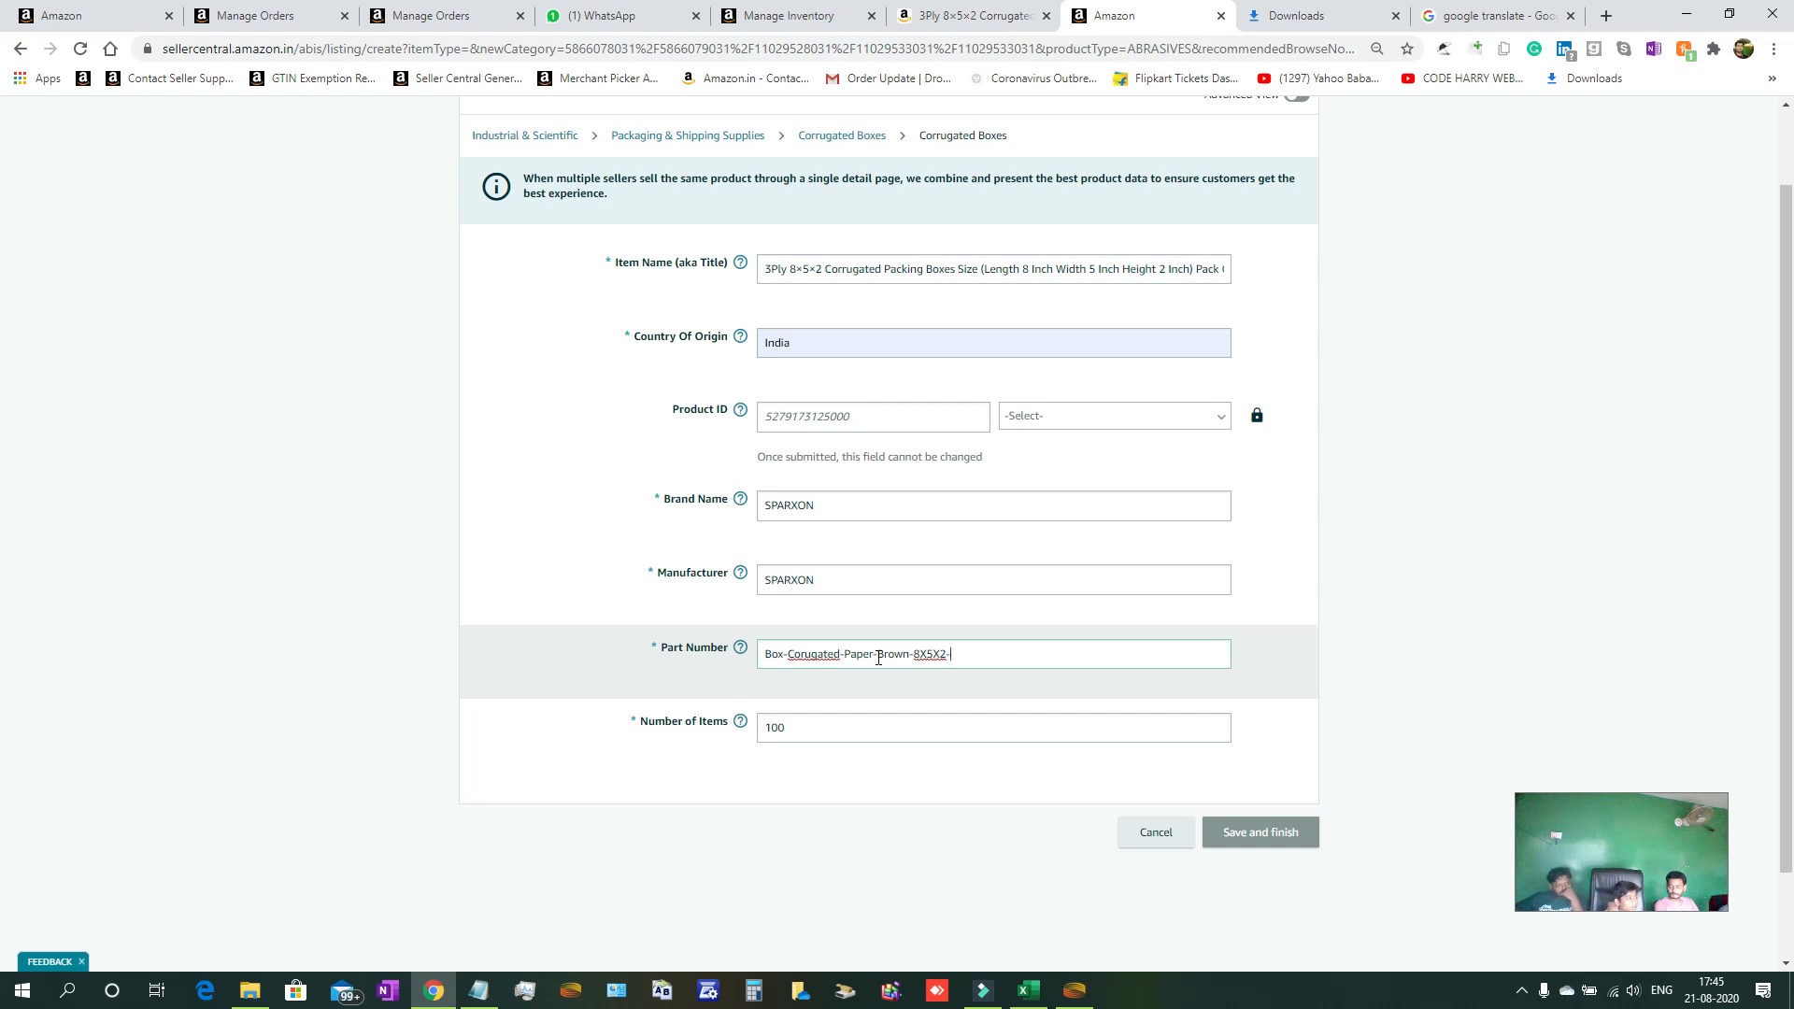
{"action": "type", "text": "-"}
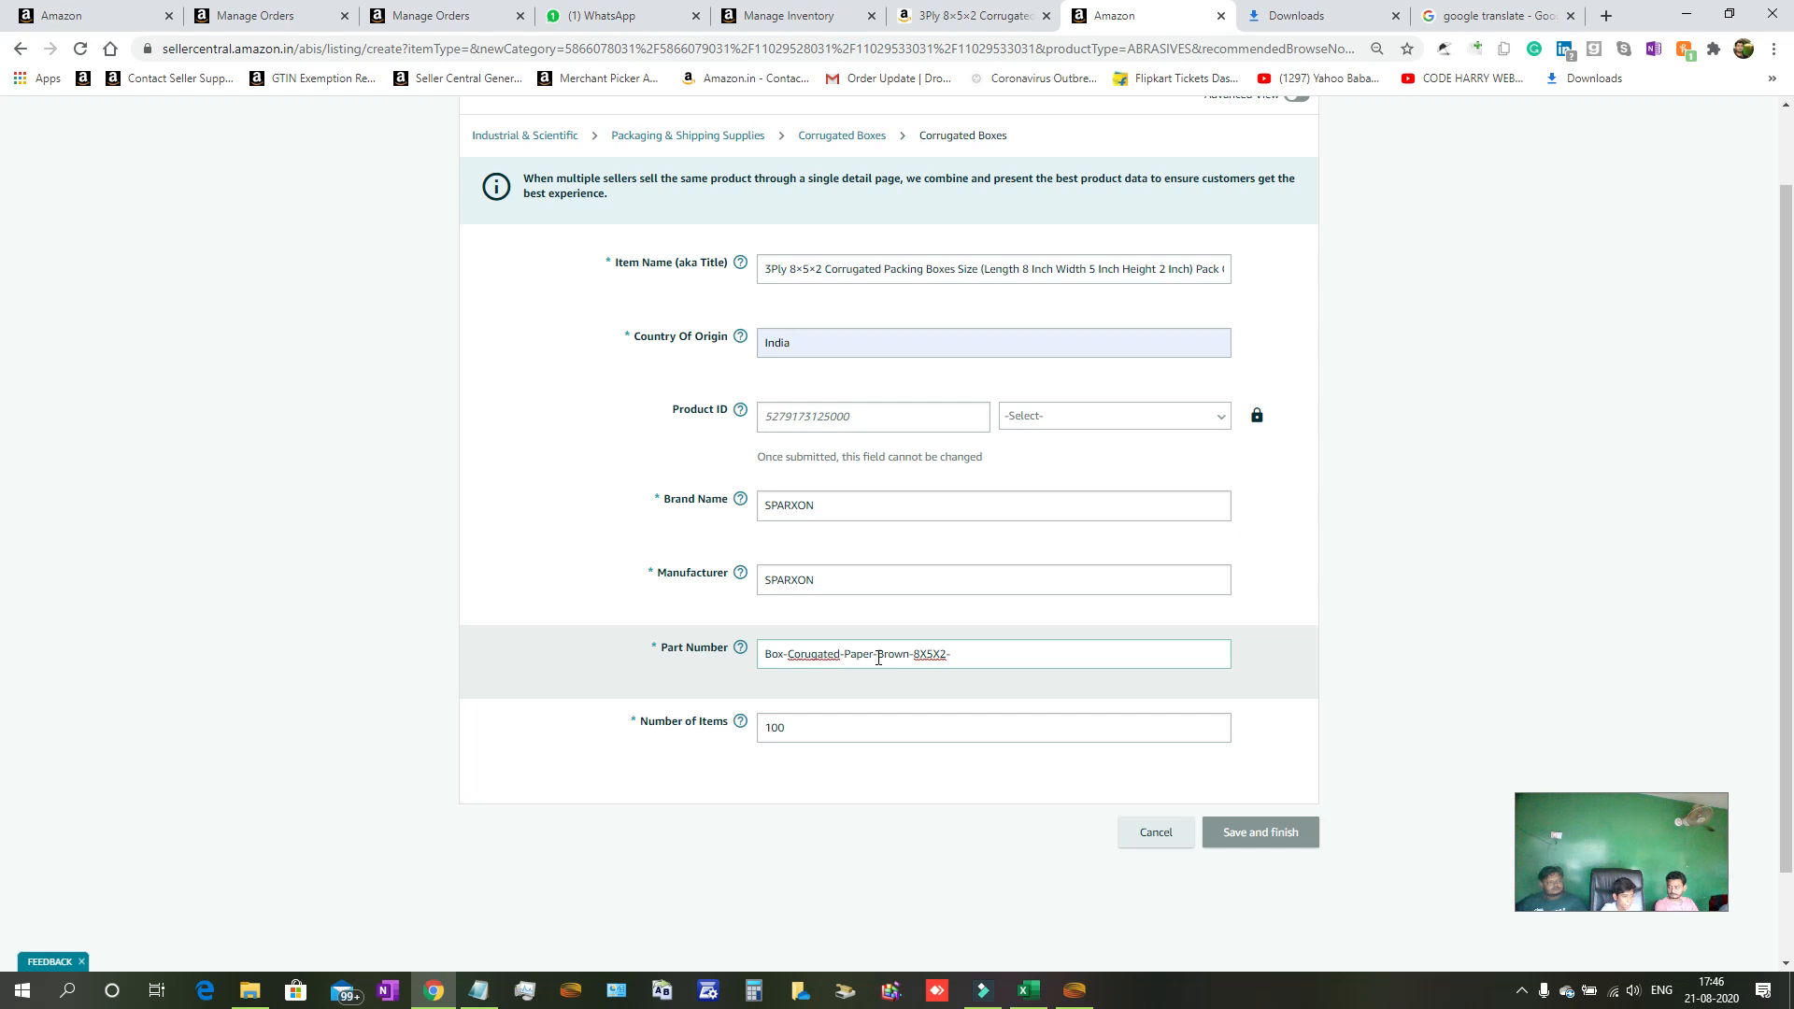
{"action": "type", "text": "POC01-PO100"}
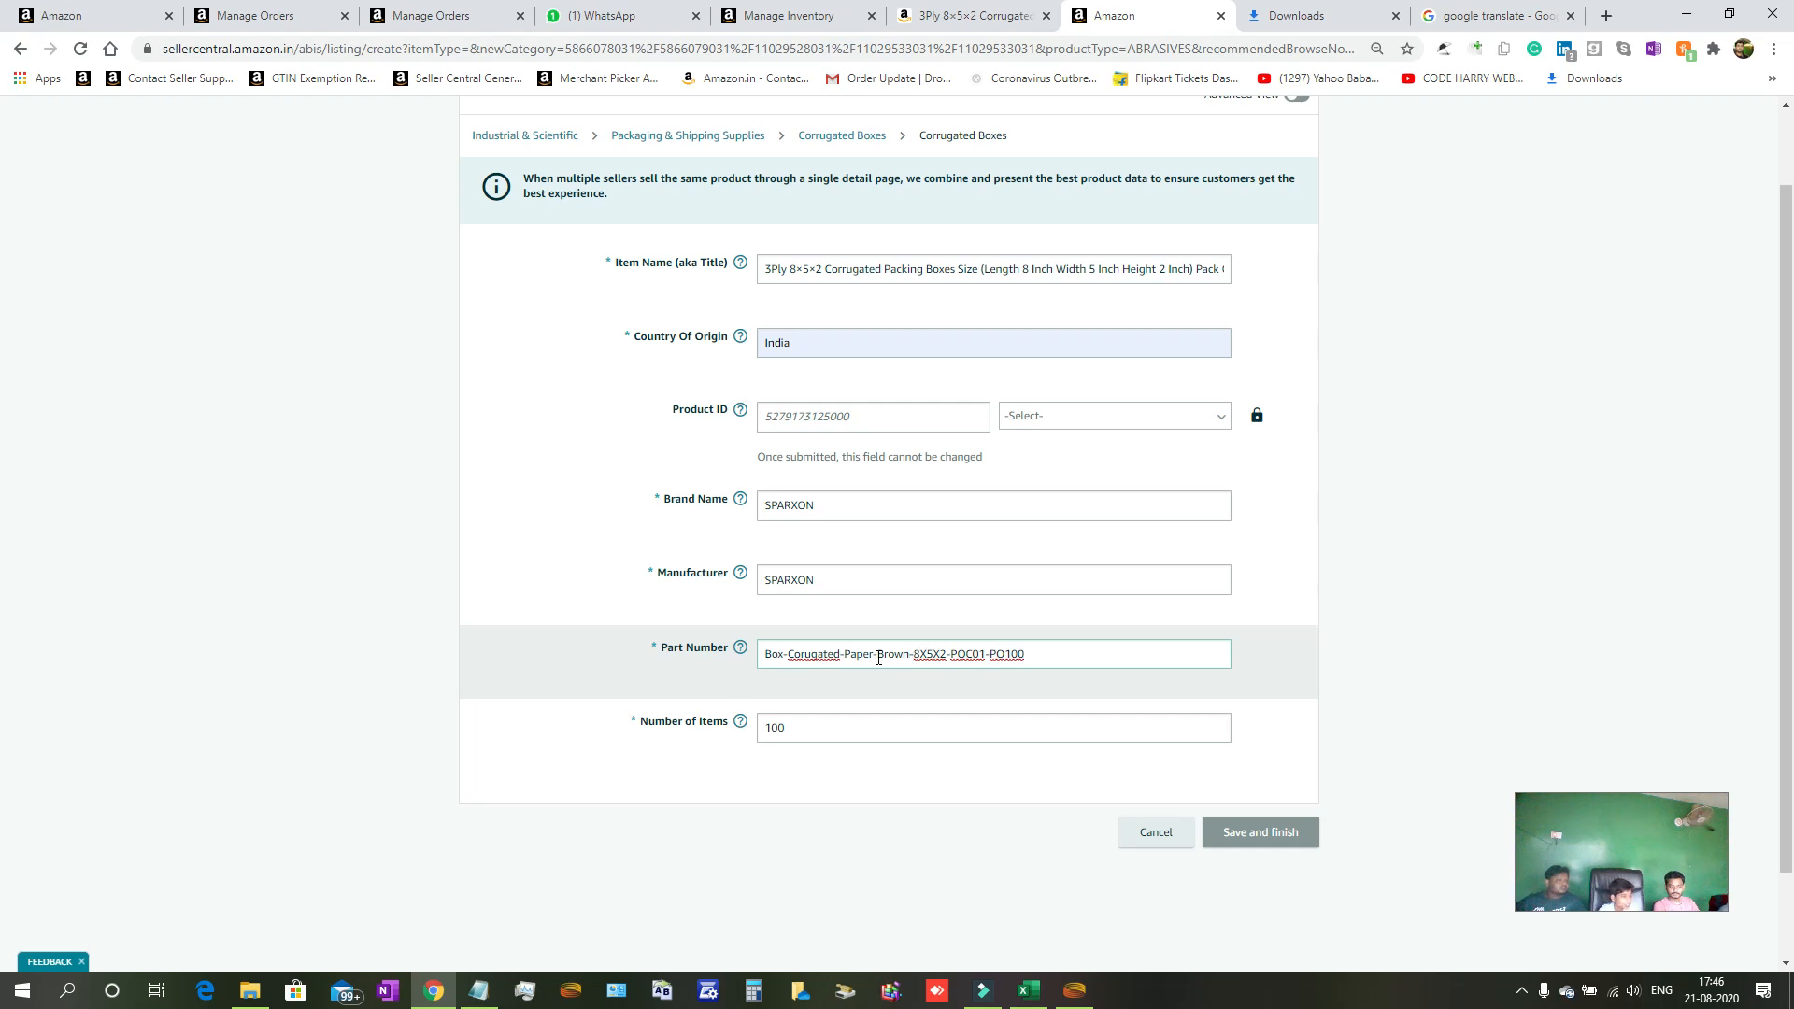
Insert 001 after Brown in the Part Number and correct the material word's spelling to Corrugated.
{"action": "type", "text": "001"}
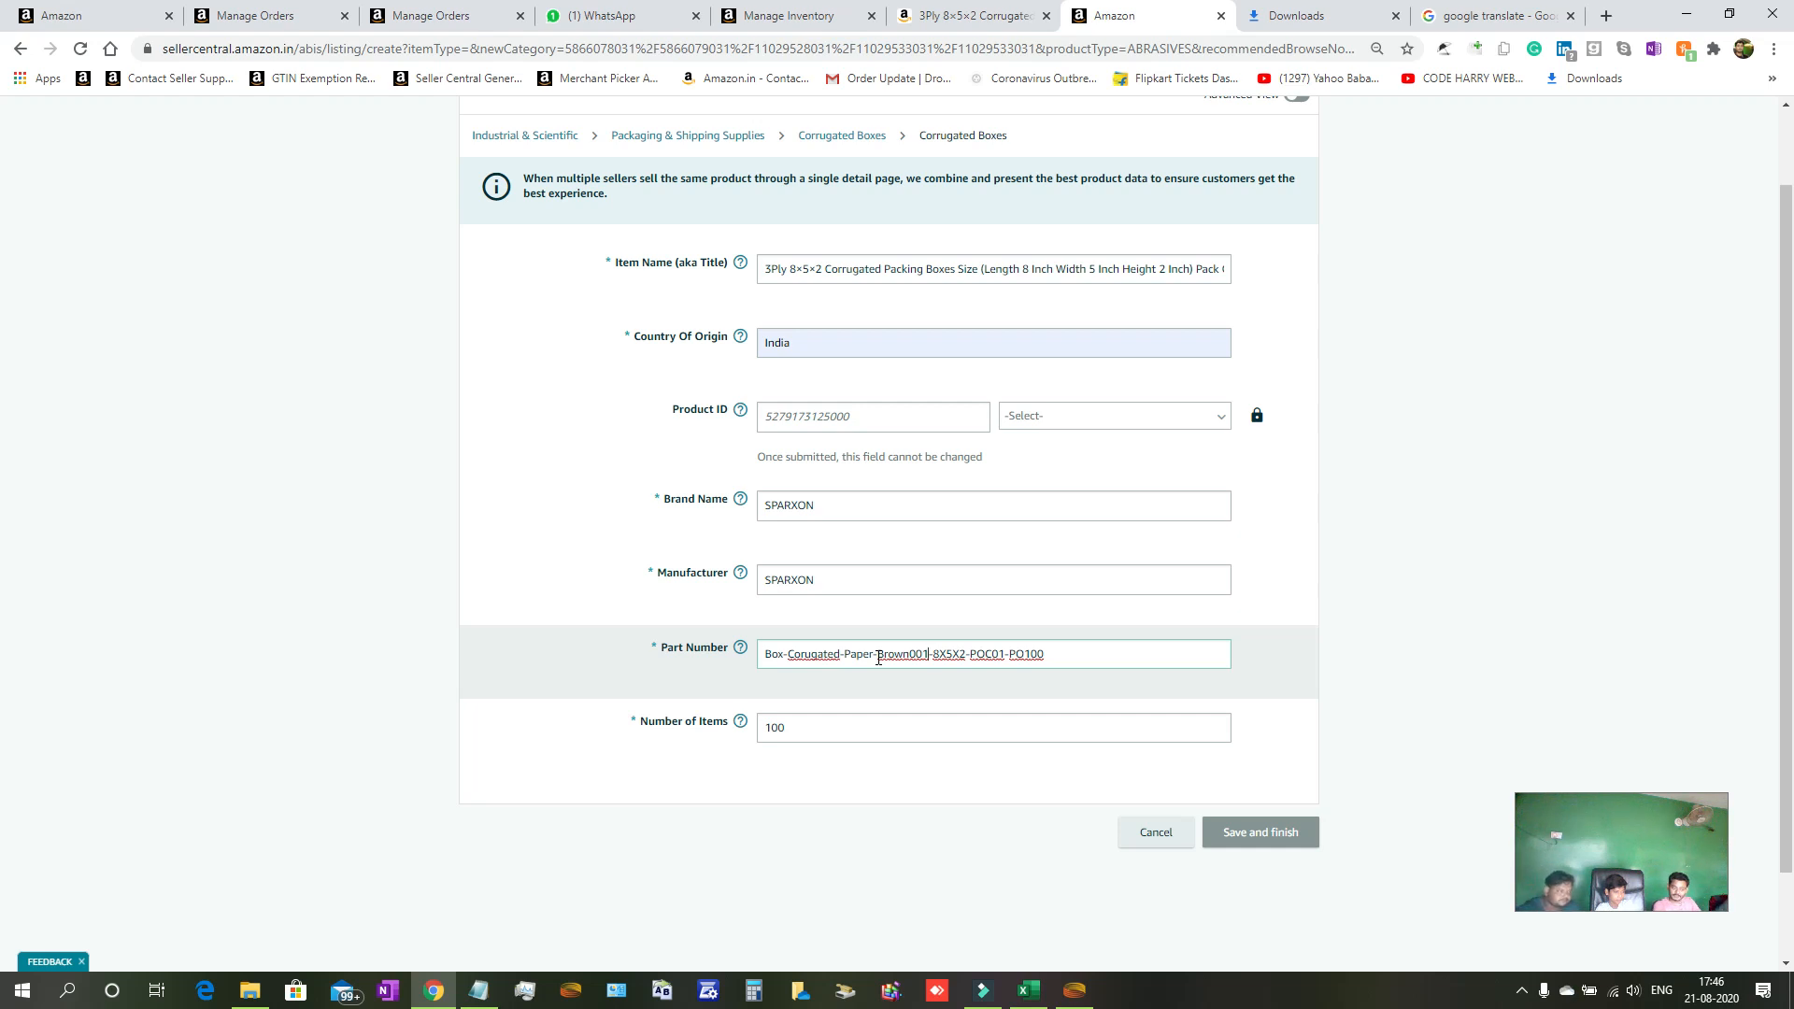
{"action": "key", "text": "Left"}
{"action": "key", "text": "Left"}
{"action": "key", "text": "Left"}
{"action": "key", "text": "Left"}
{"action": "key", "text": "Left"}
{"action": "key", "text": "Left"}
{"action": "key", "text": "Left"}
{"action": "key", "text": "Left"}
{"action": "key", "text": "Left"}
{"action": "key", "text": "Left"}
{"action": "key", "text": "Left"}
{"action": "key", "text": "Left"}
{"action": "key", "text": "Left"}
{"action": "key", "text": "Left"}
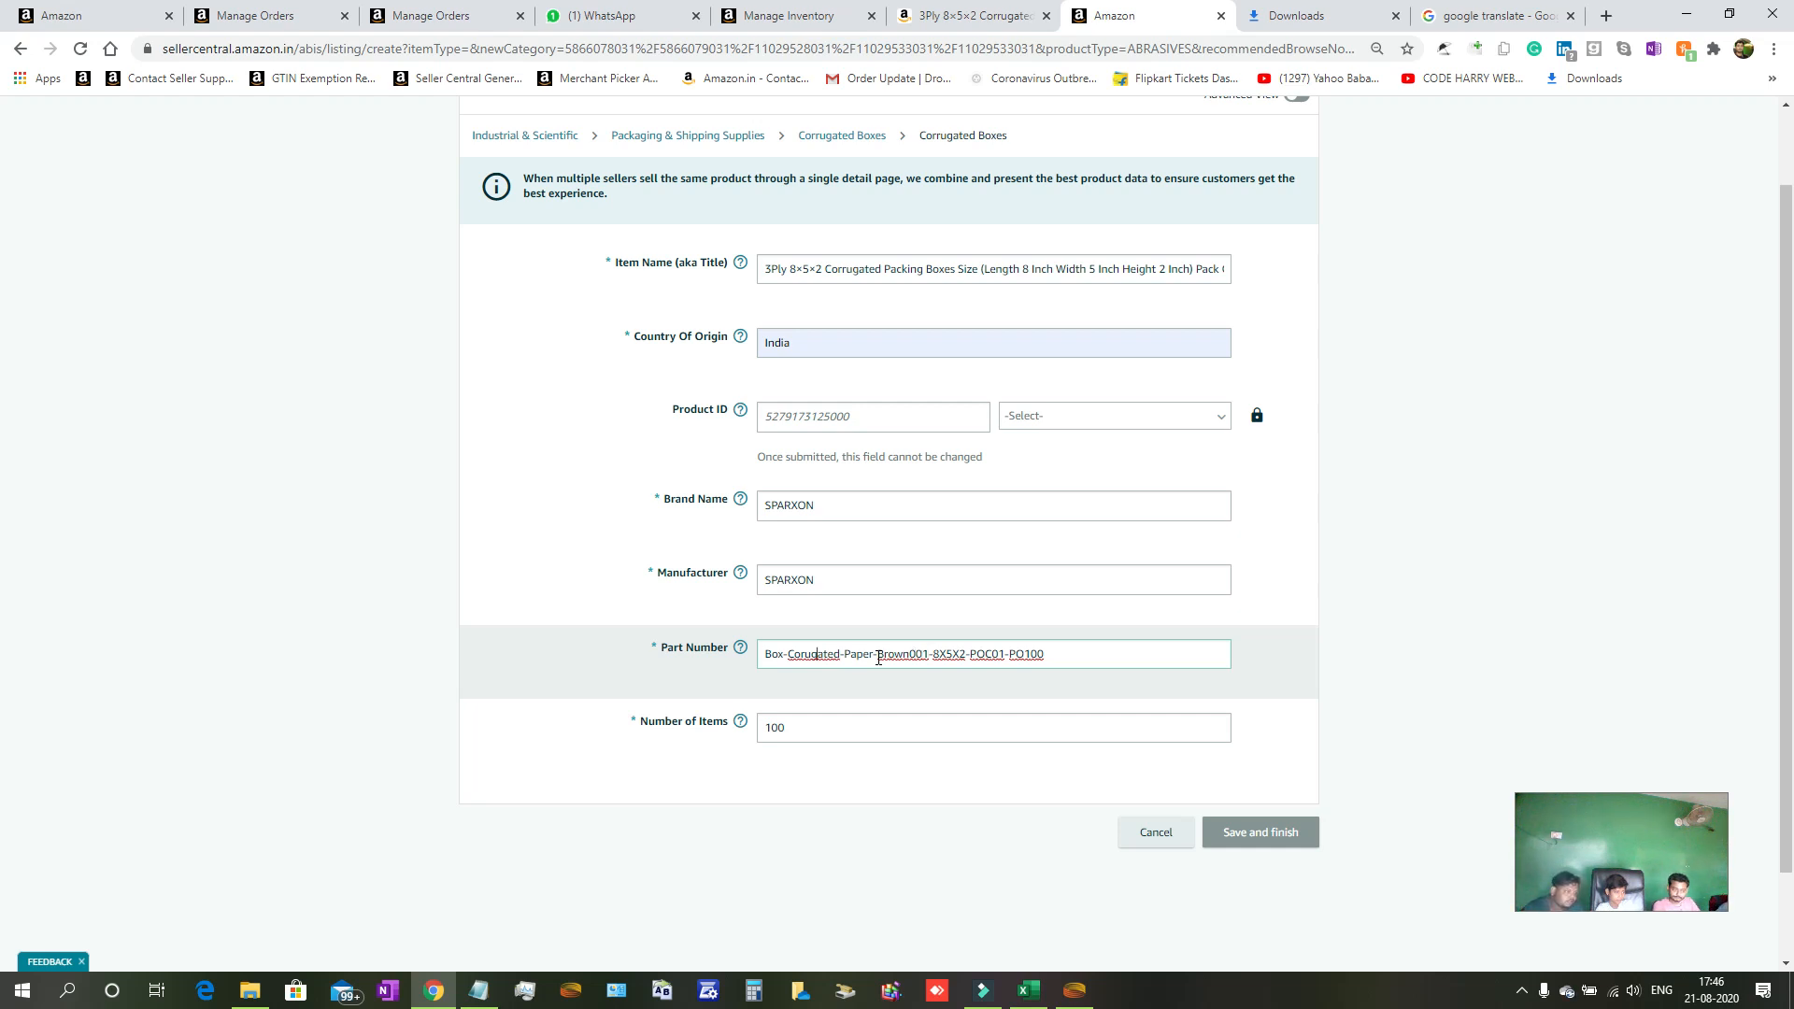
{"action": "key", "text": "Left"}
{"action": "key", "text": "Left"}
{"action": "type", "text": "r"}
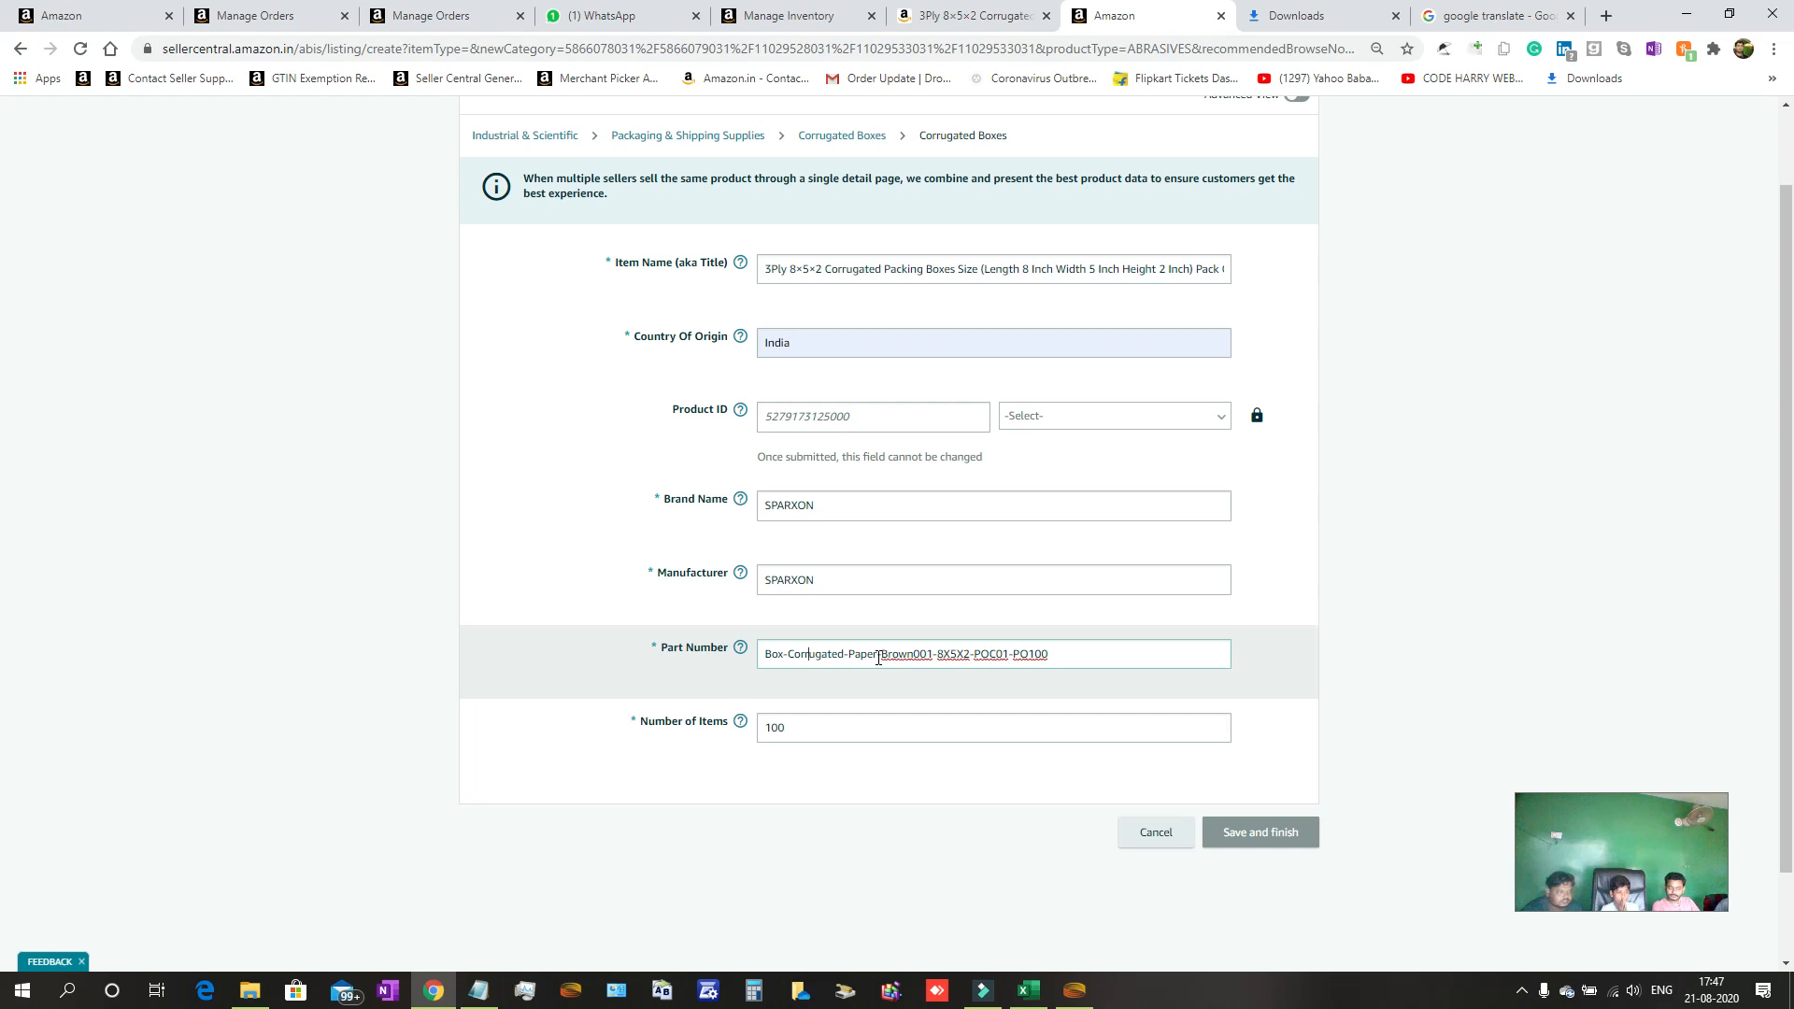
Insert 3P as an extra hyphenated segment after 8X5X2 in the Part Number.
{"action": "key", "text": "Right"}
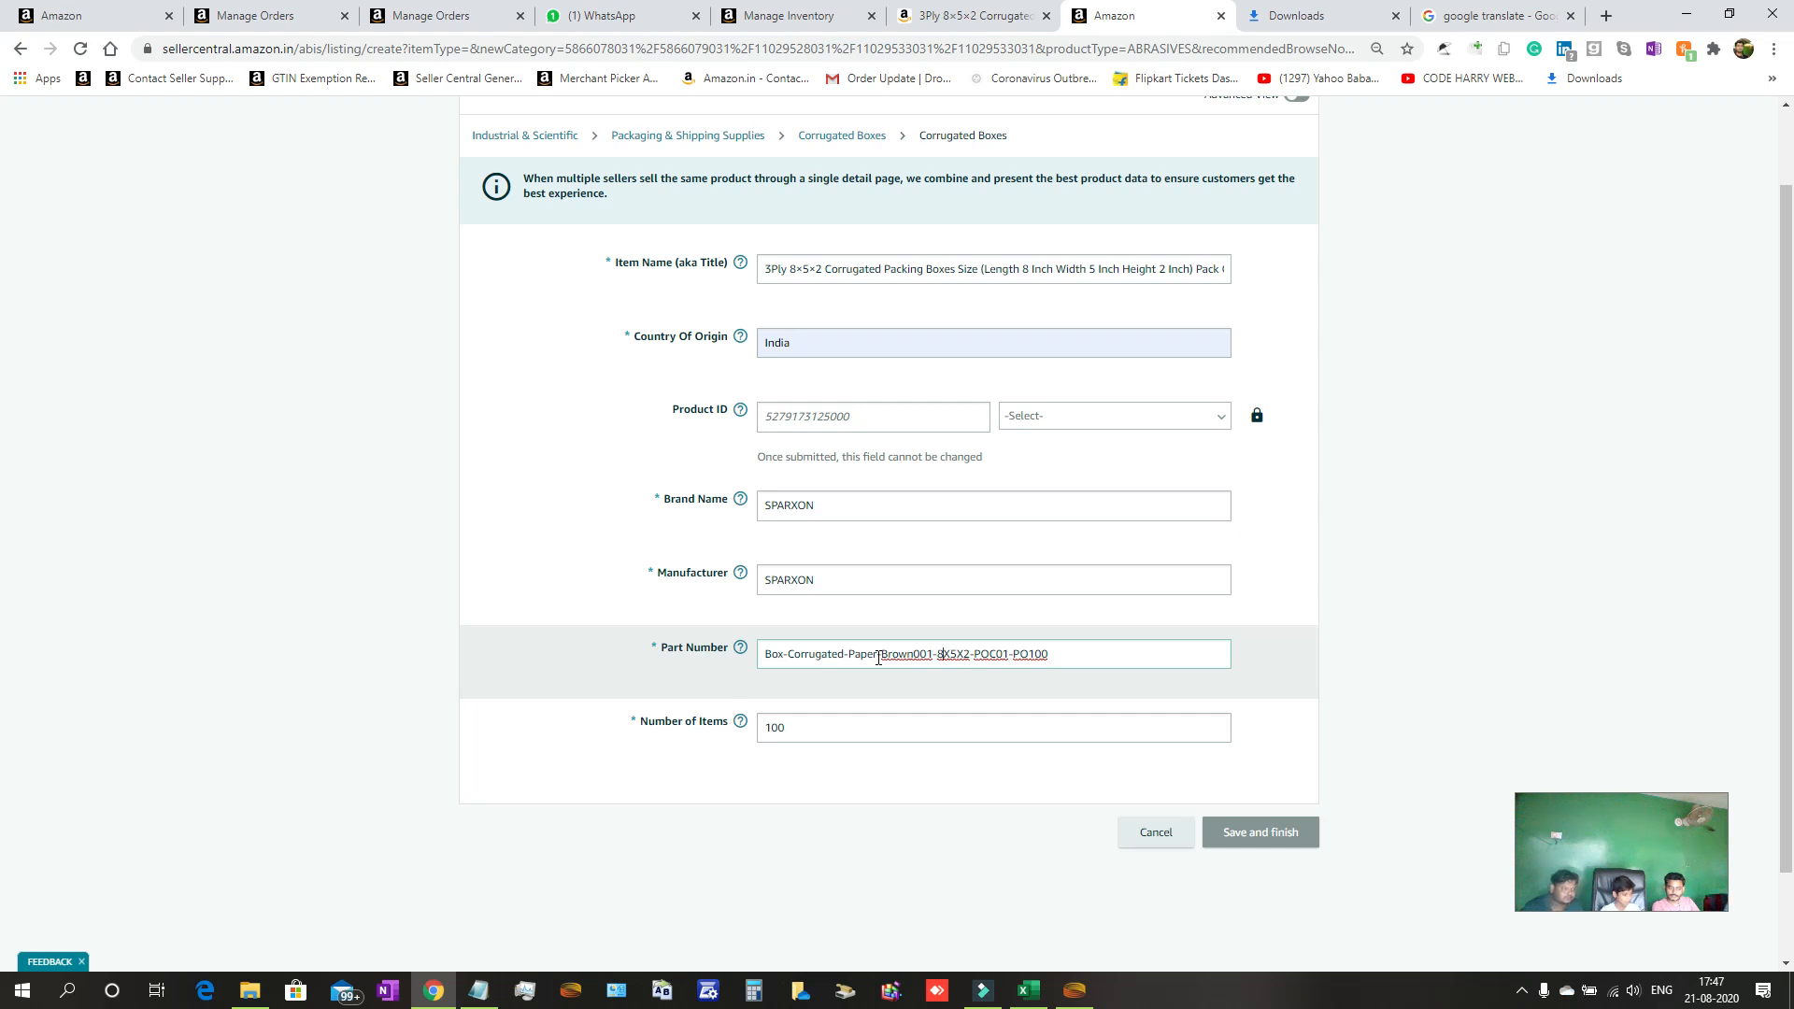
{"action": "key", "text": "Right"}
{"action": "key", "text": "Right"}
{"action": "key", "text": "Right"}
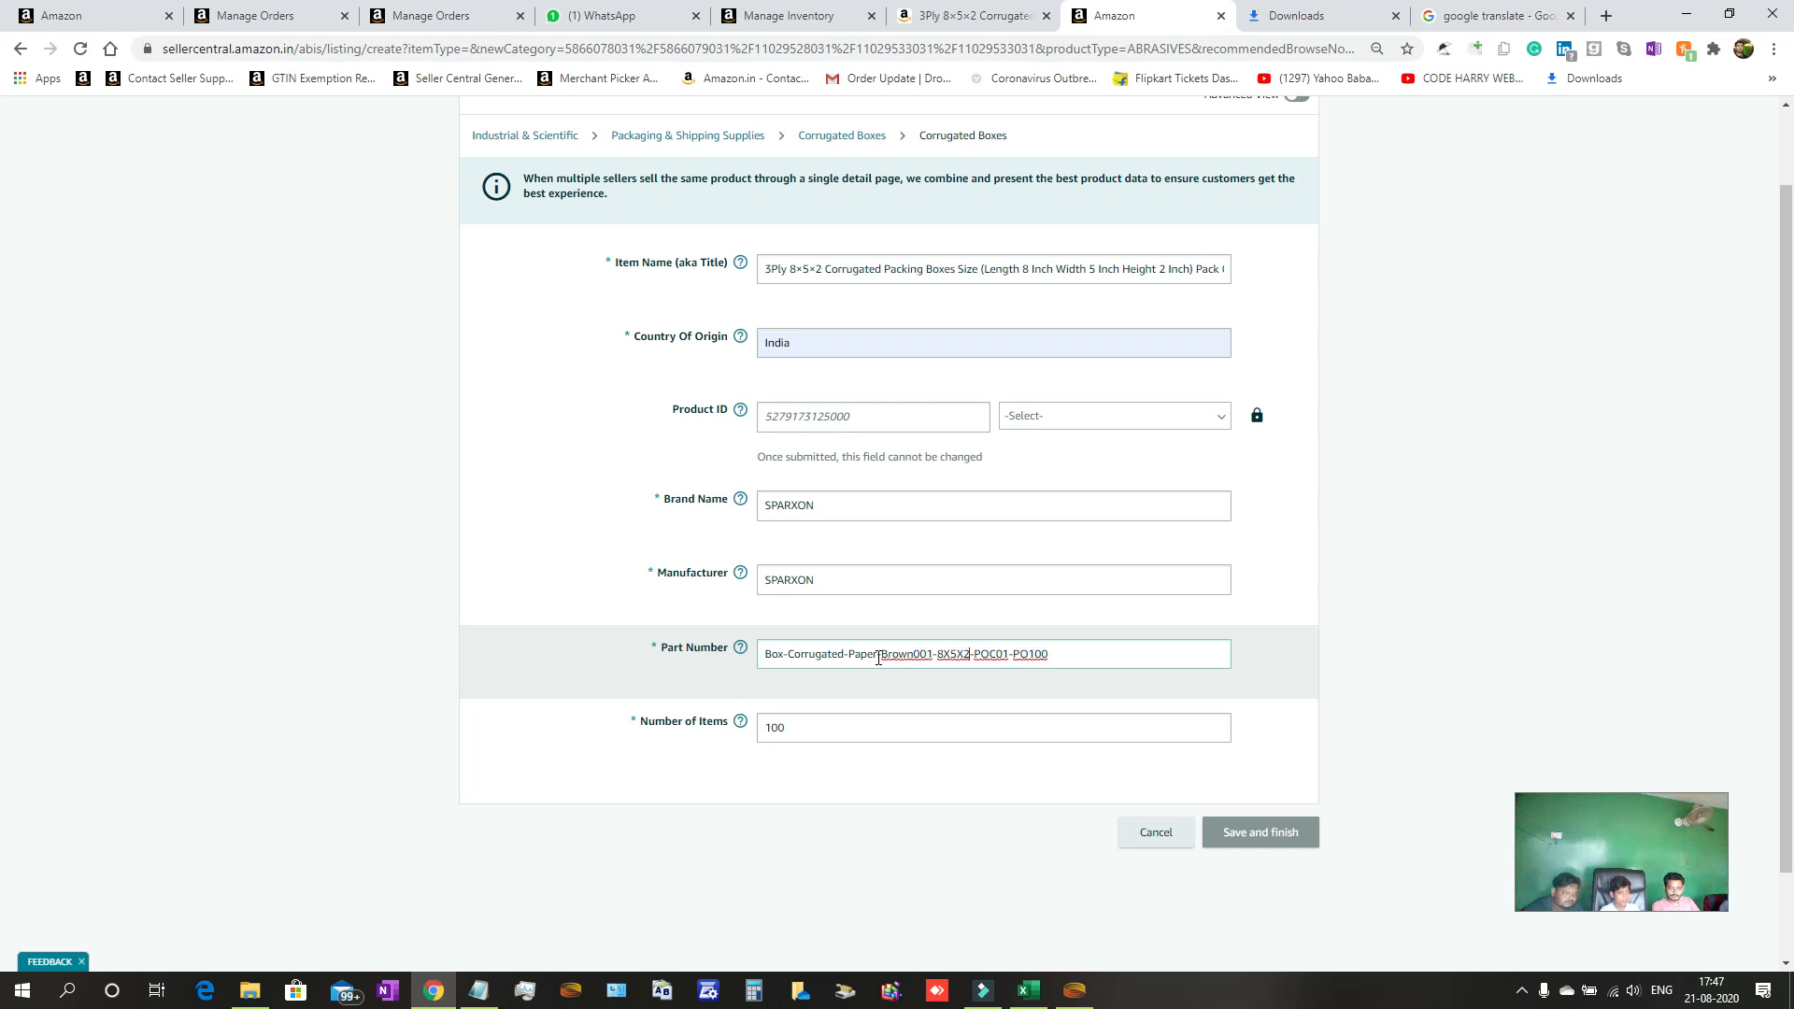
{"action": "key", "text": "Left"}
{"action": "key", "text": "Left"}
{"action": "type", "text": "3P-"}
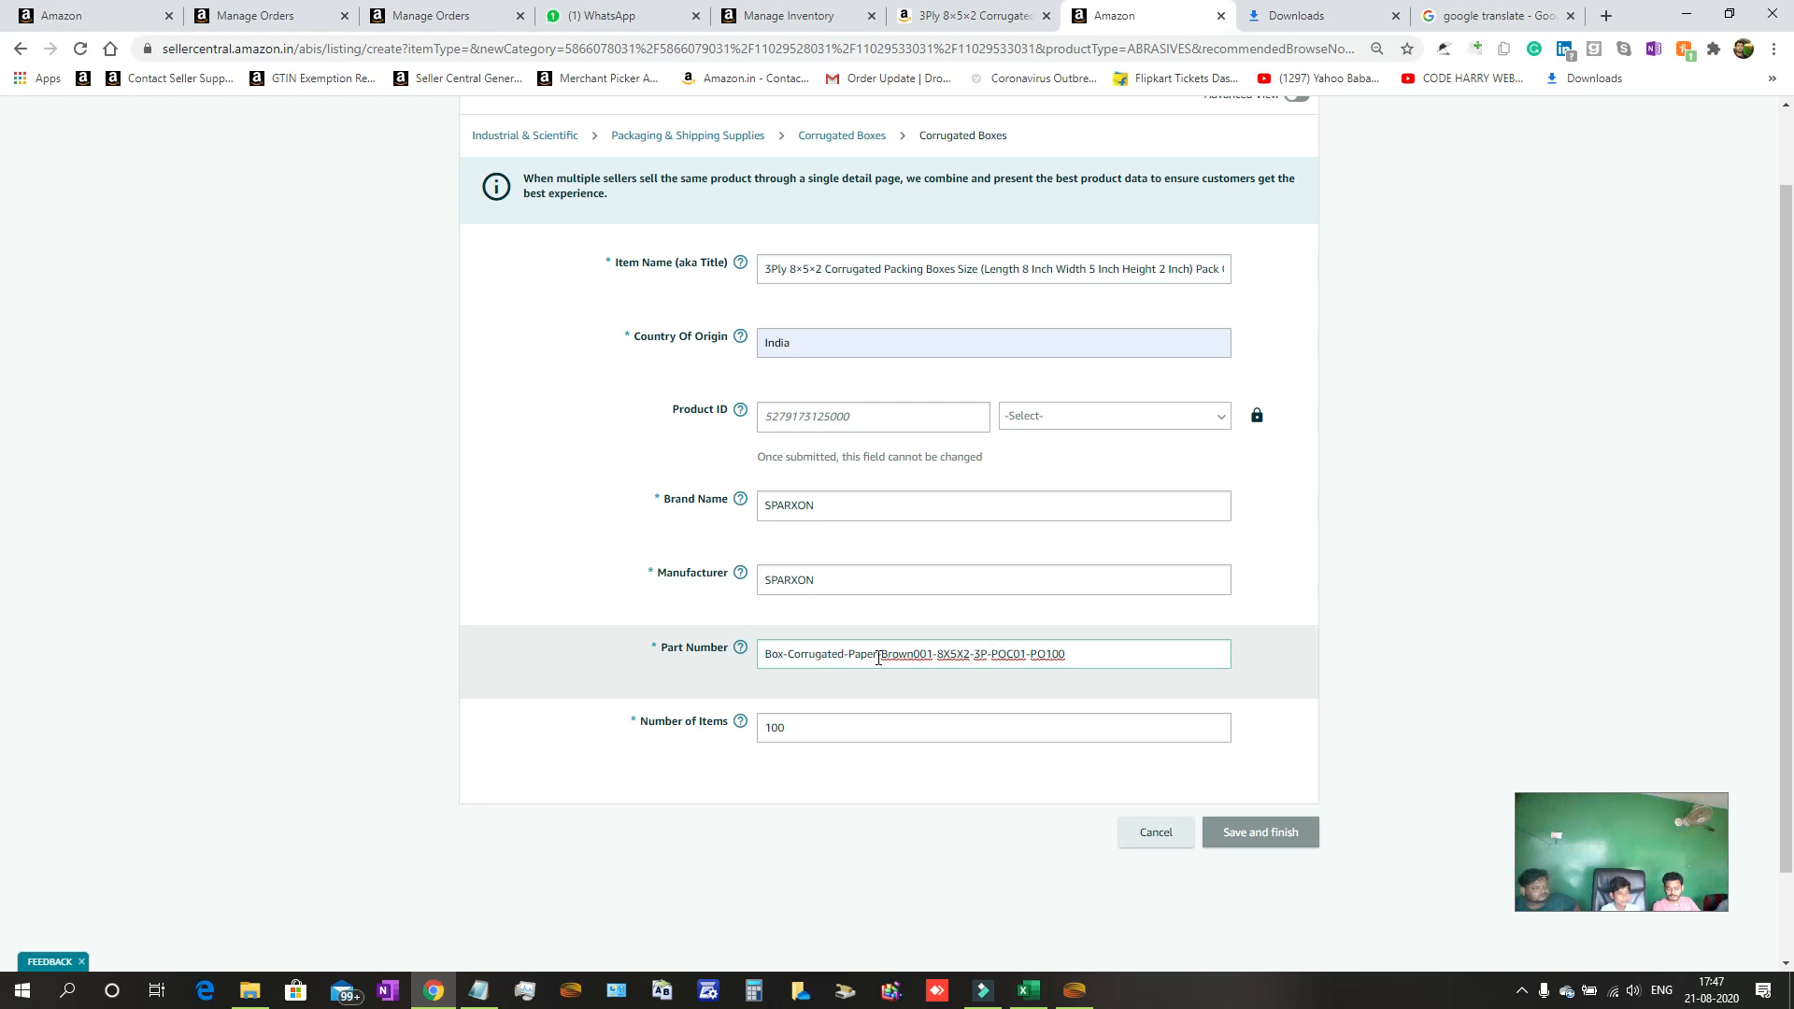
Copy the complete Part Number Box-Corrugated-Paper-Brown001-8X5X2-3P-POC01-PO100.
{"action": "left_click", "coordinate": [1085, 650]}
{"action": "key", "text": "ctrl+a"}
{"action": "key", "text": "ctrl+c"}
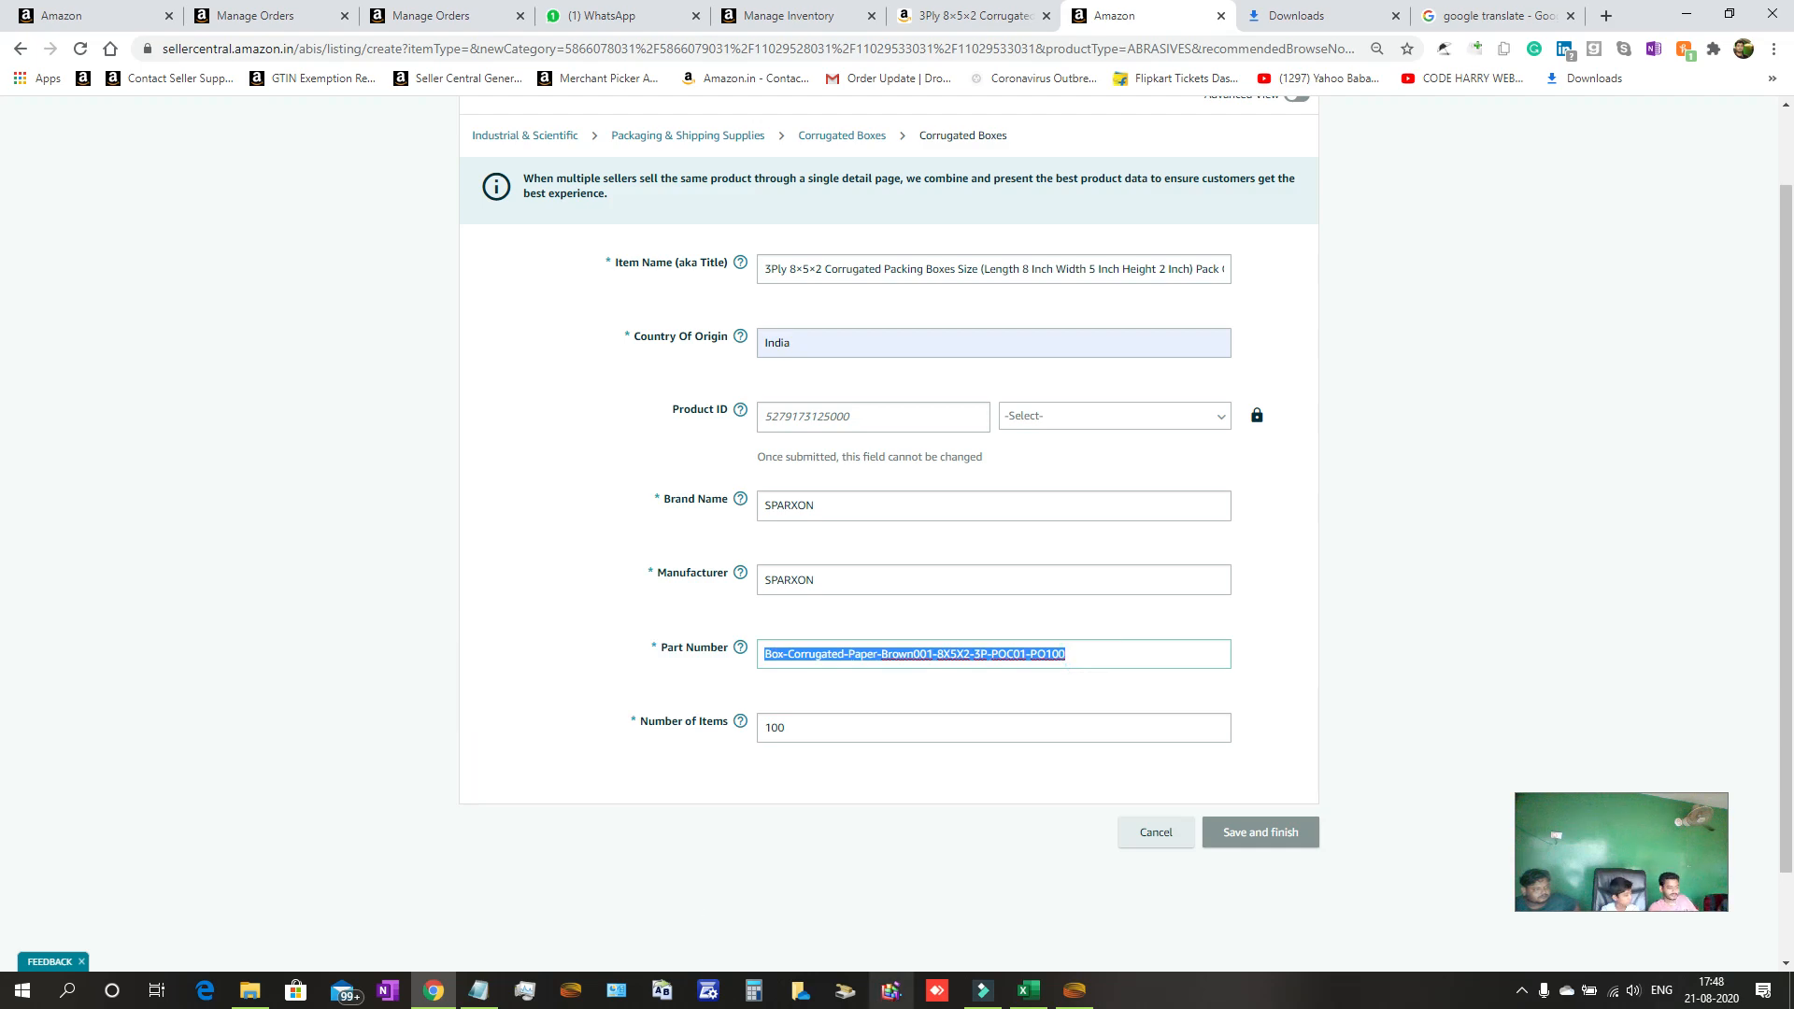
Switch to Notepad, paste the copied Part Number into a new blank document, and return to the listing form.
{"action": "left_click", "coordinate": [477, 990]}
{"action": "key", "text": "Delete"}
{"action": "key", "text": "ctrl+z"}
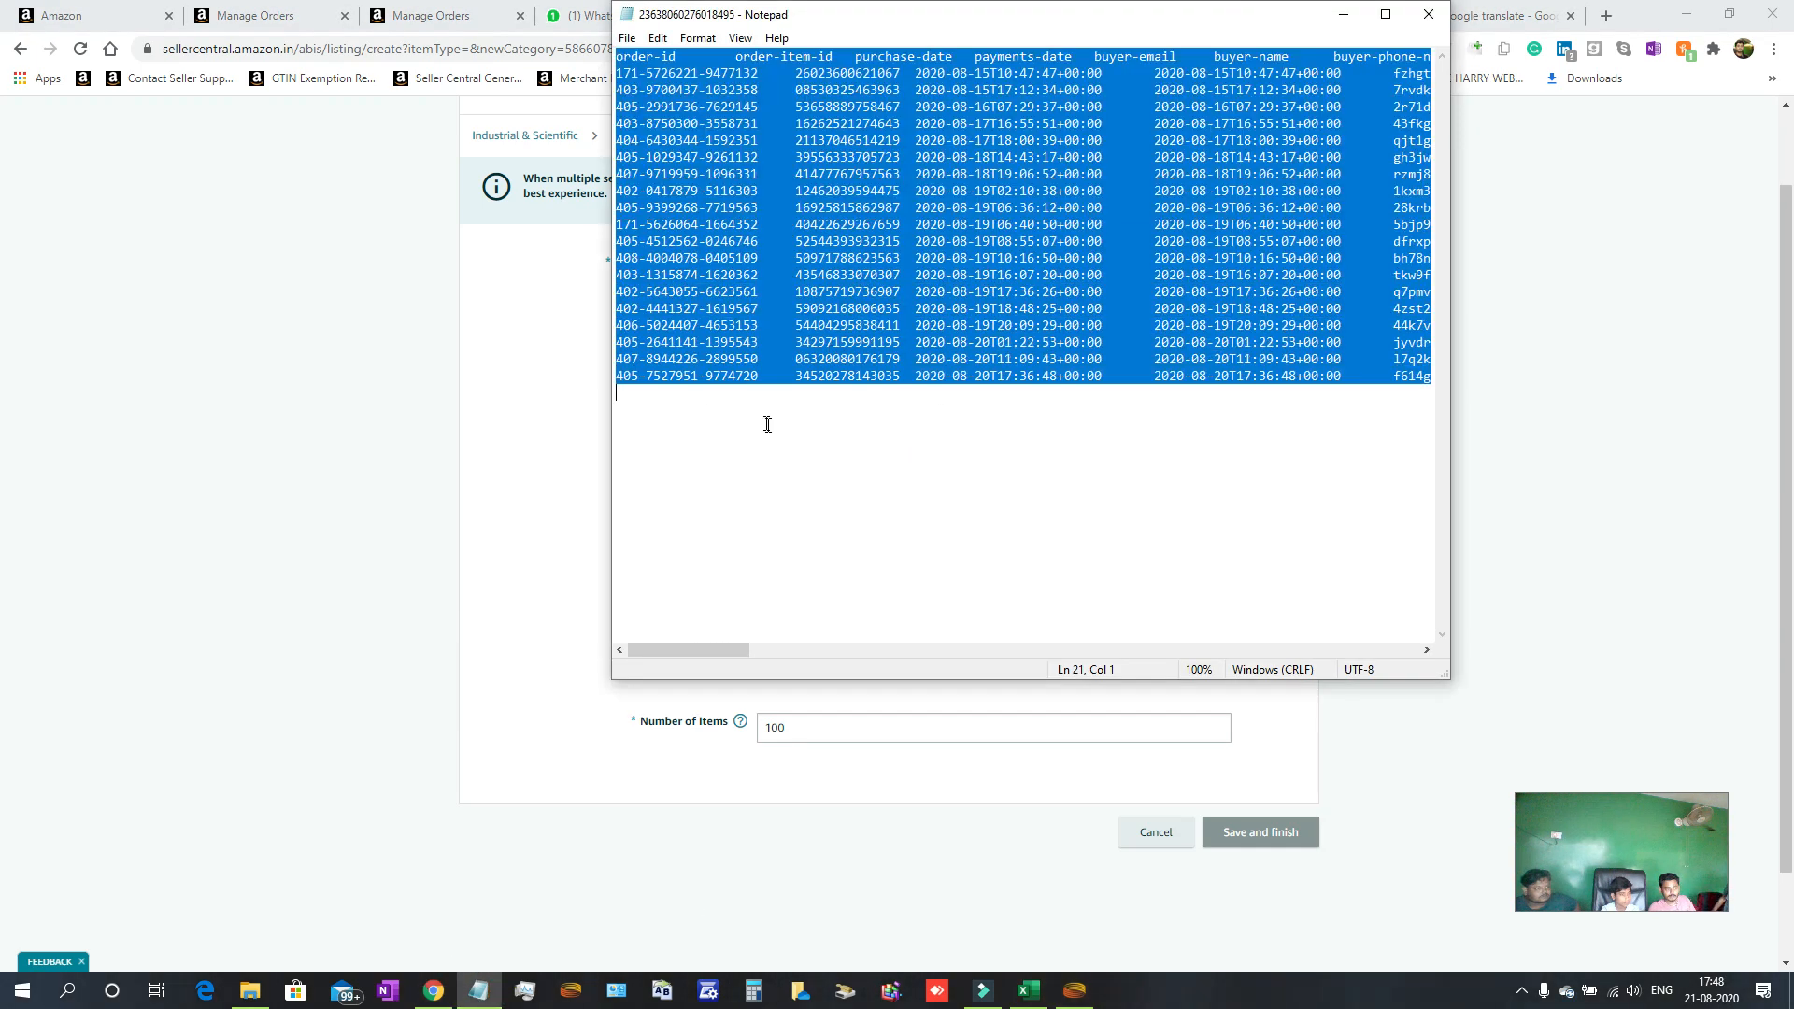
{"action": "left_click", "coordinate": [749, 416]}
{"action": "left_click_drag", "start_coordinate": [948, 14], "coordinate": [645, 169]}
{"action": "key", "text": "ctrl+a"}
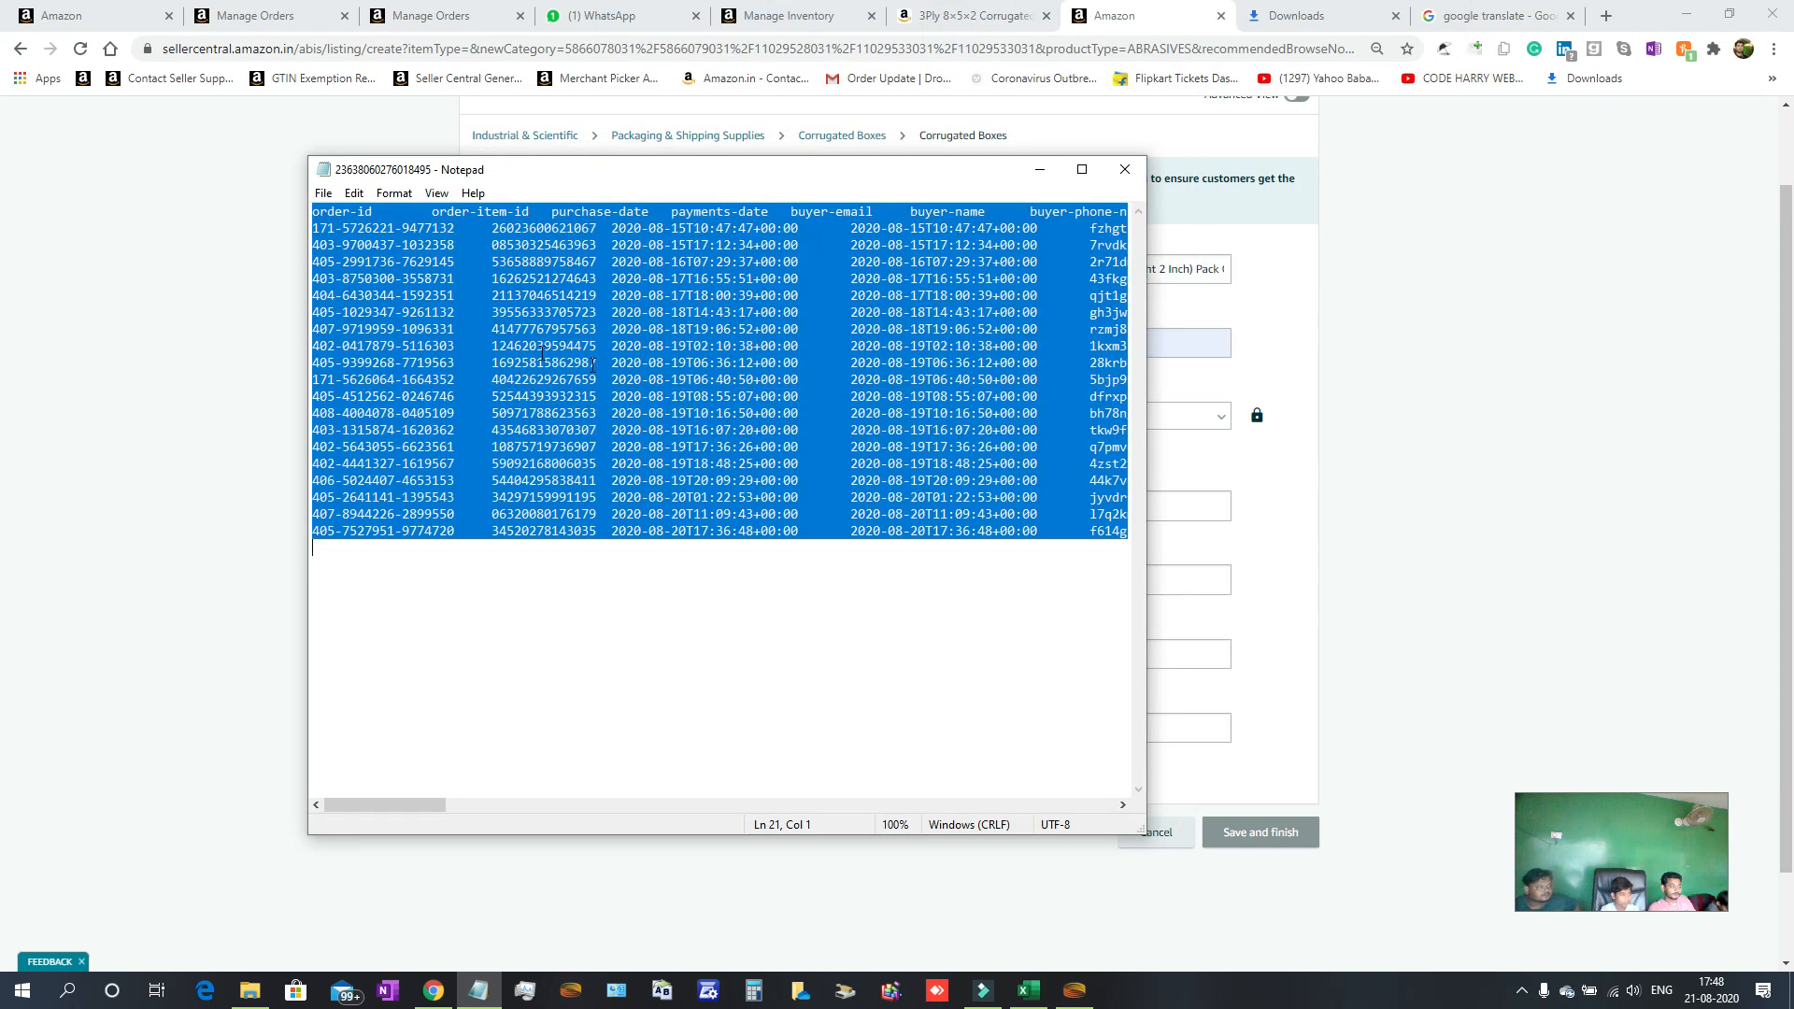
{"action": "left_click", "coordinate": [323, 193]}
{"action": "left_click", "coordinate": [341, 211]}
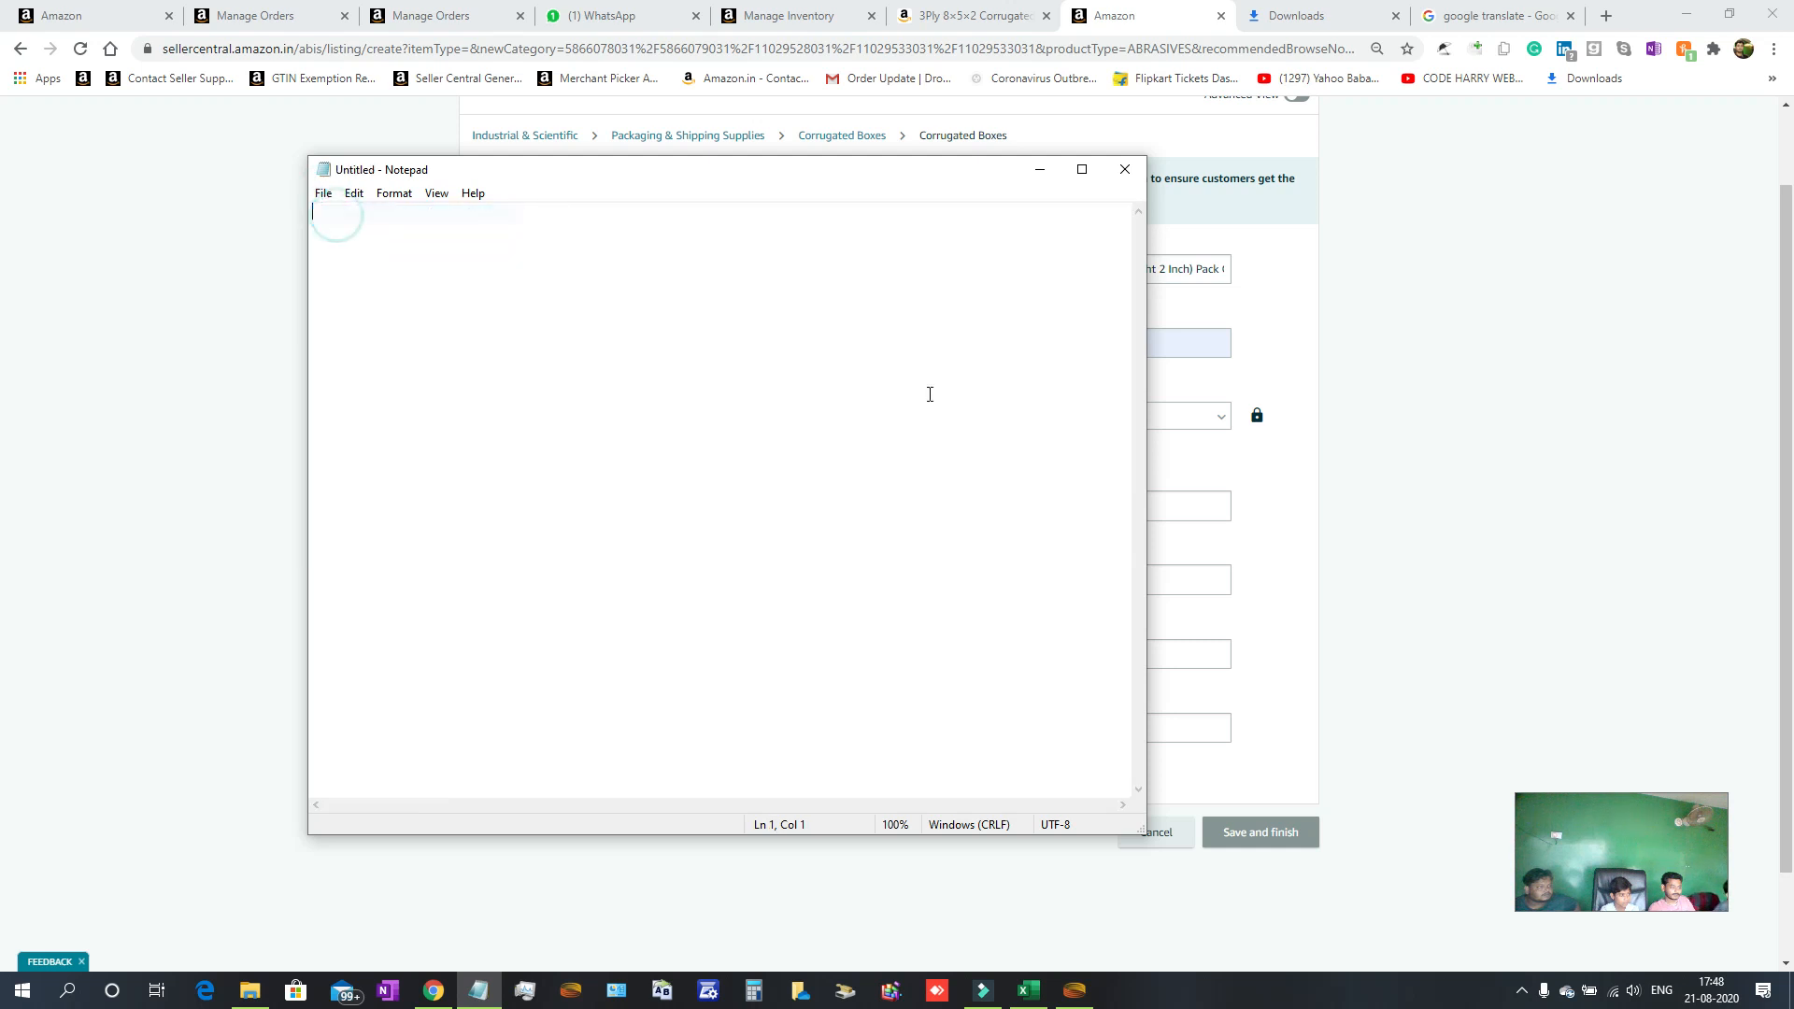
{"action": "key", "text": "ctrl+v"}
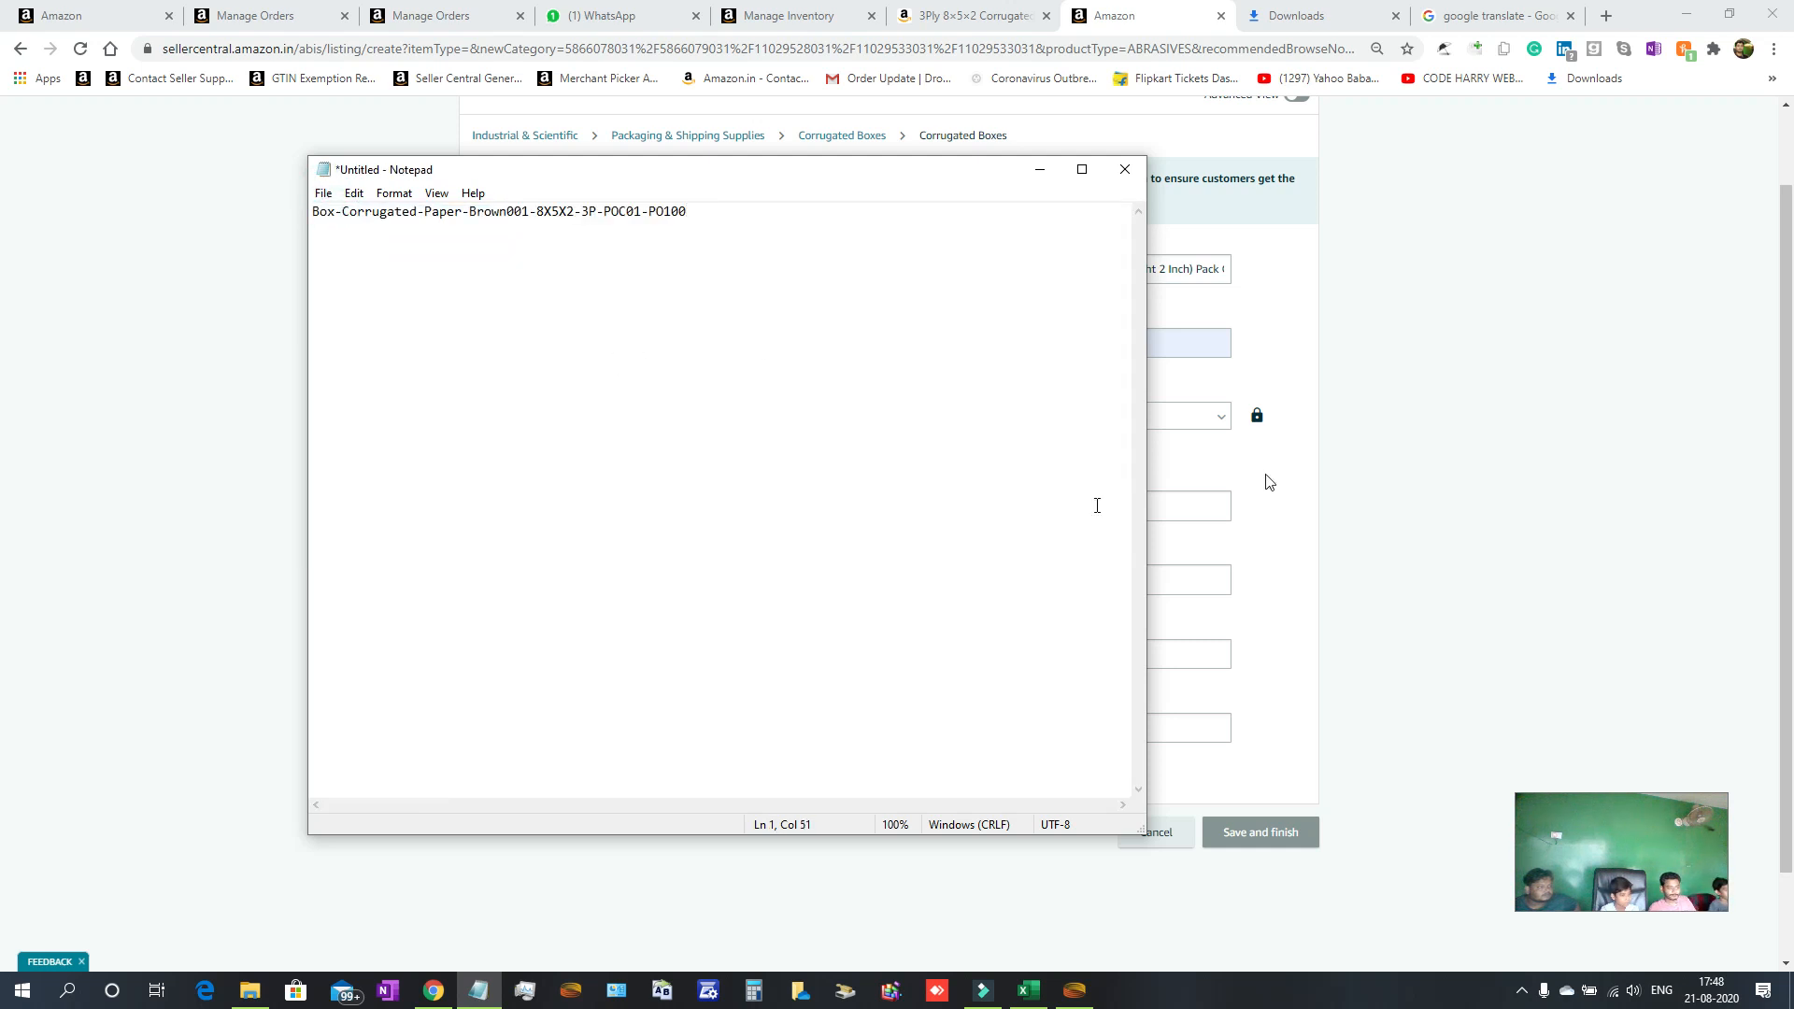
{"action": "left_click", "coordinate": [1371, 523]}
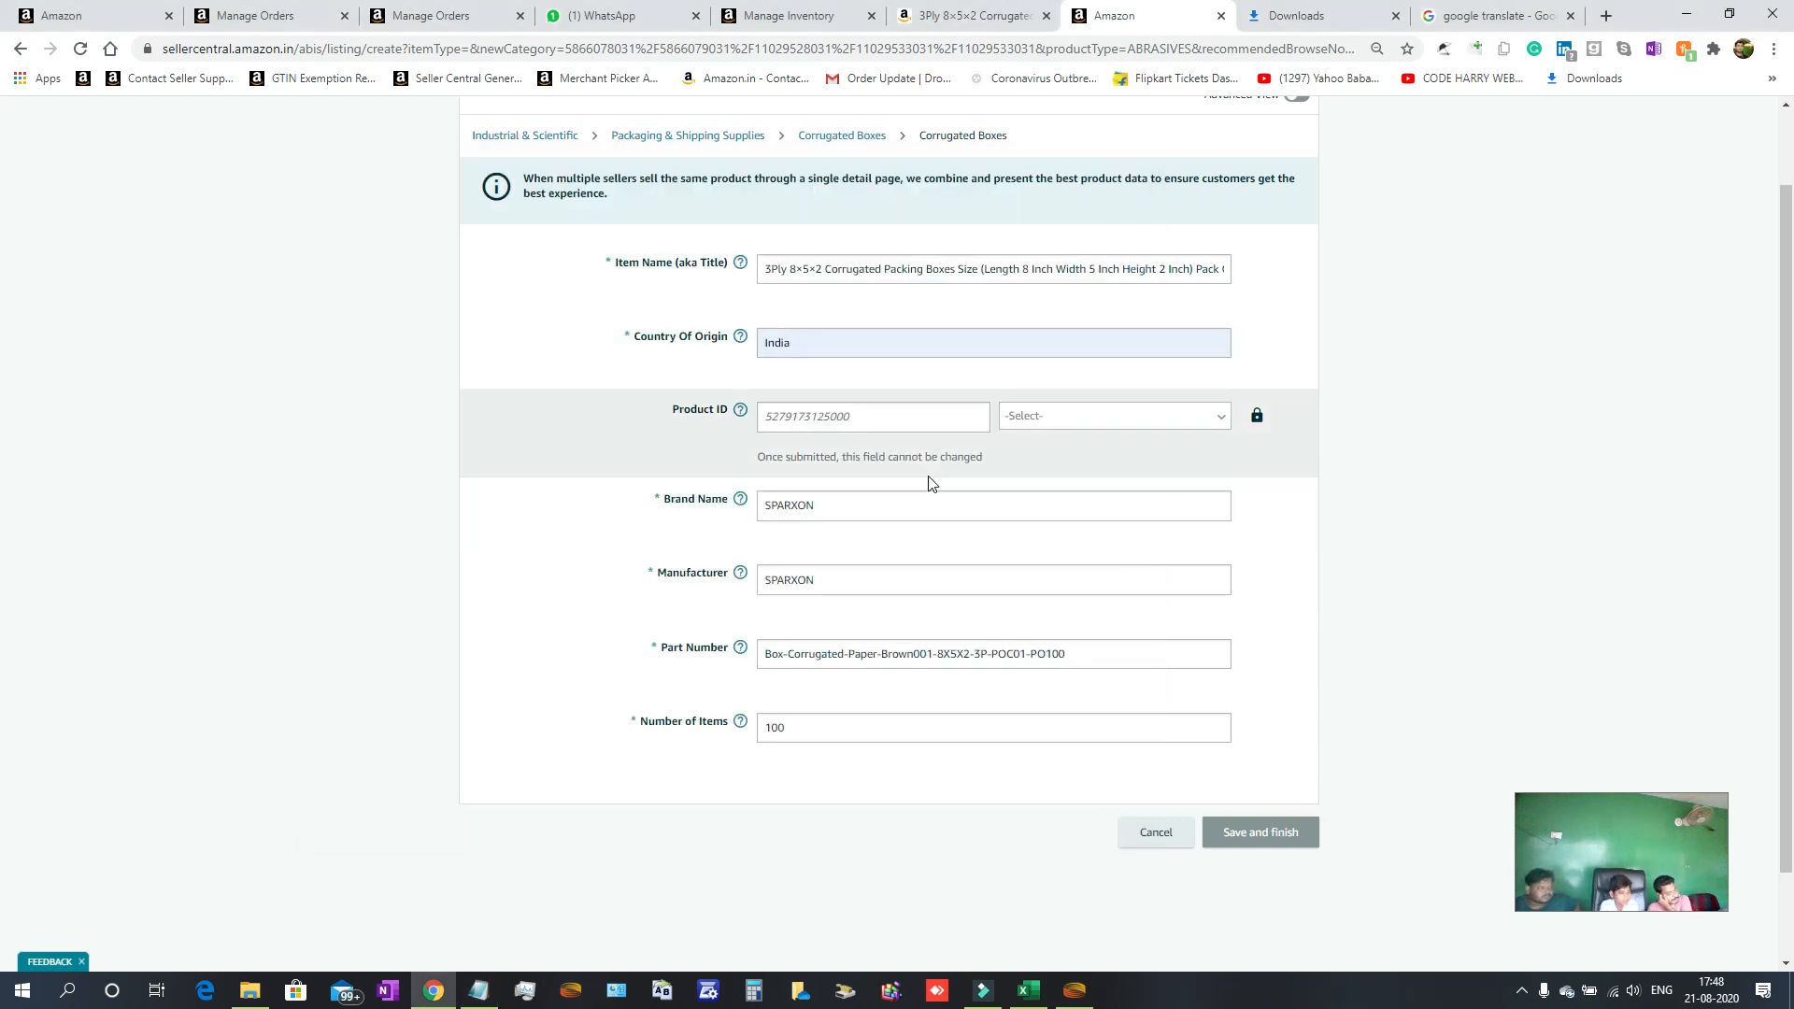
Review the available Product ID types in the listing's vital information without choosing one.
{"action": "scroll", "coordinate": [1025, 585], "scroll_direction": "up", "scroll_amount": 1}
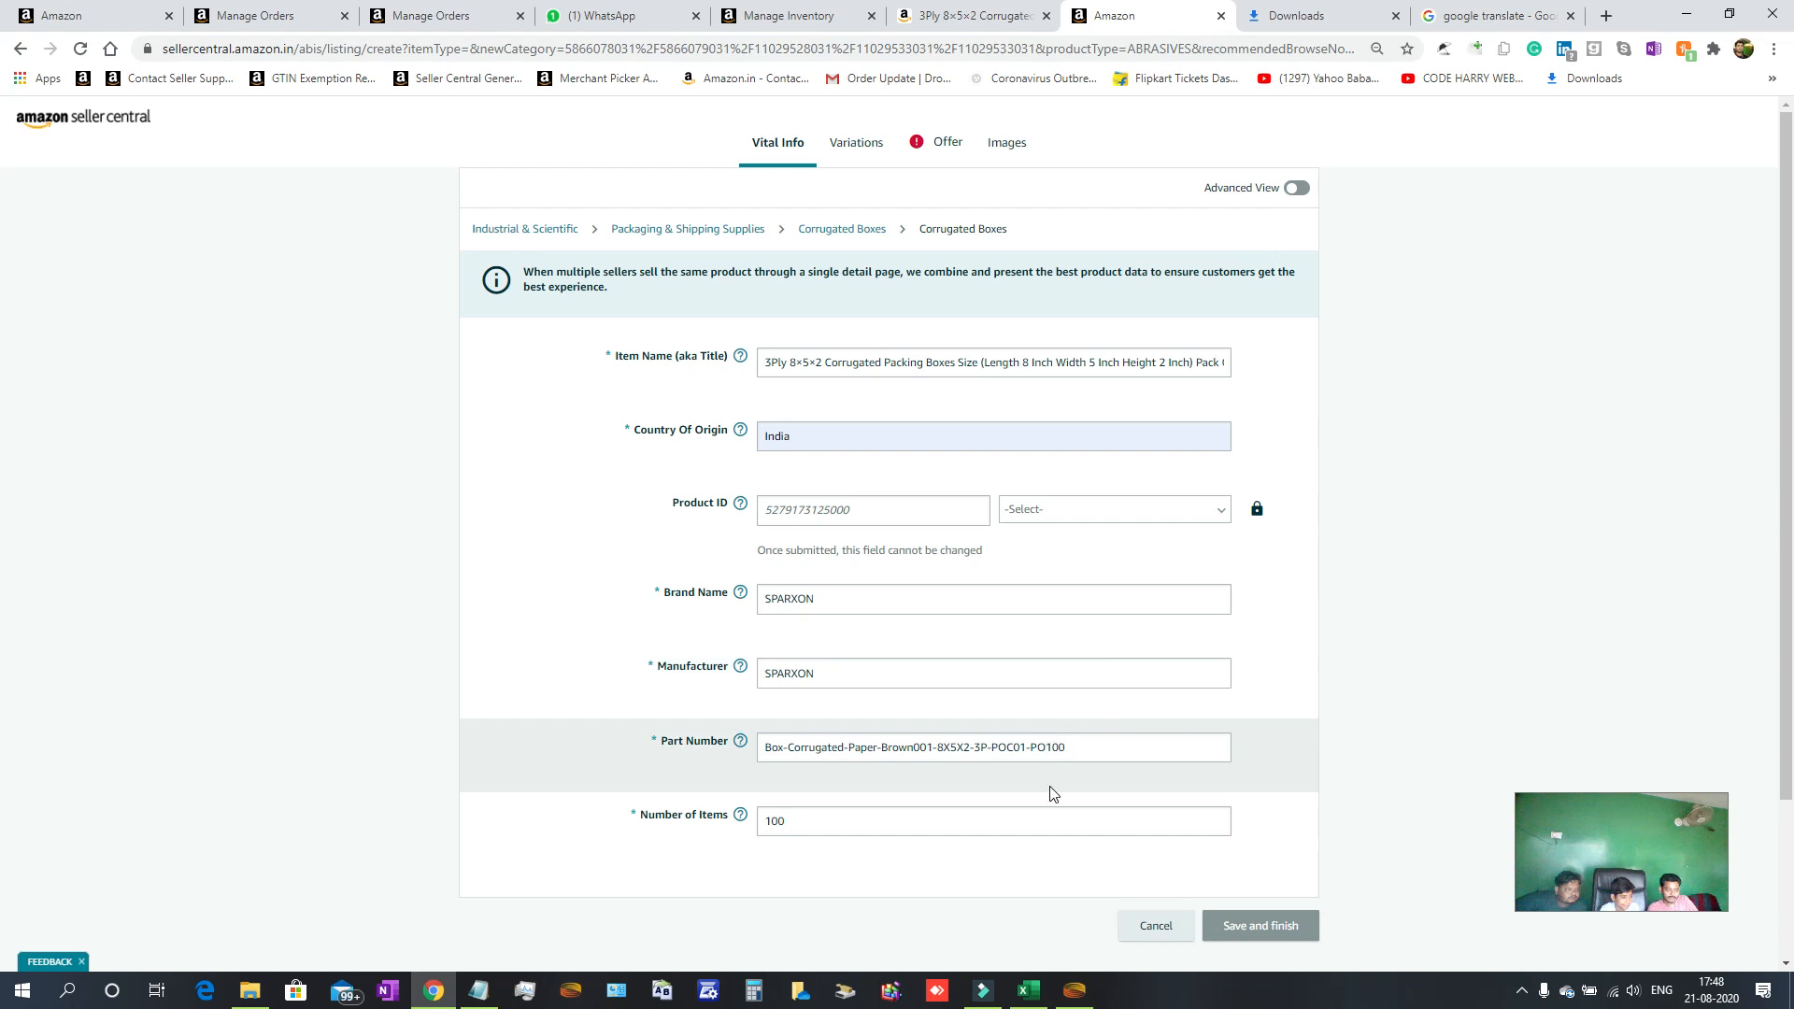
{"action": "left_click", "coordinate": [1200, 510]}
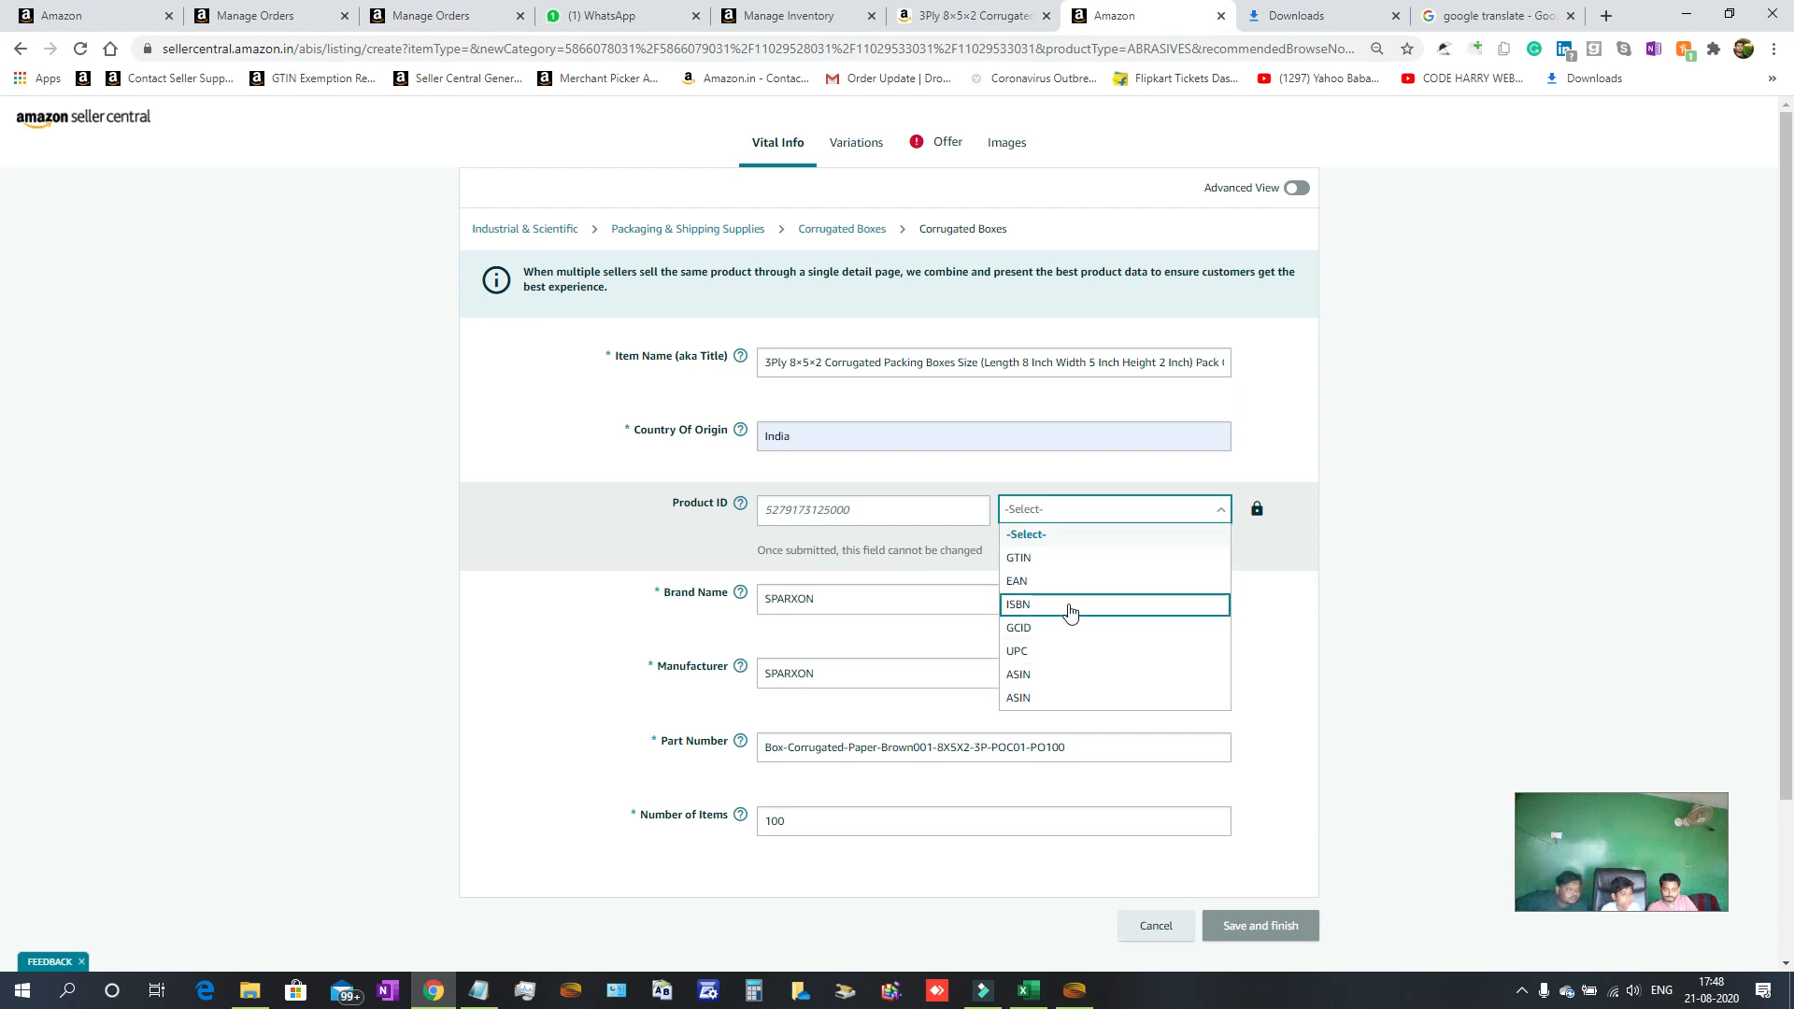
{"action": "left_click", "coordinate": [235, 508]}
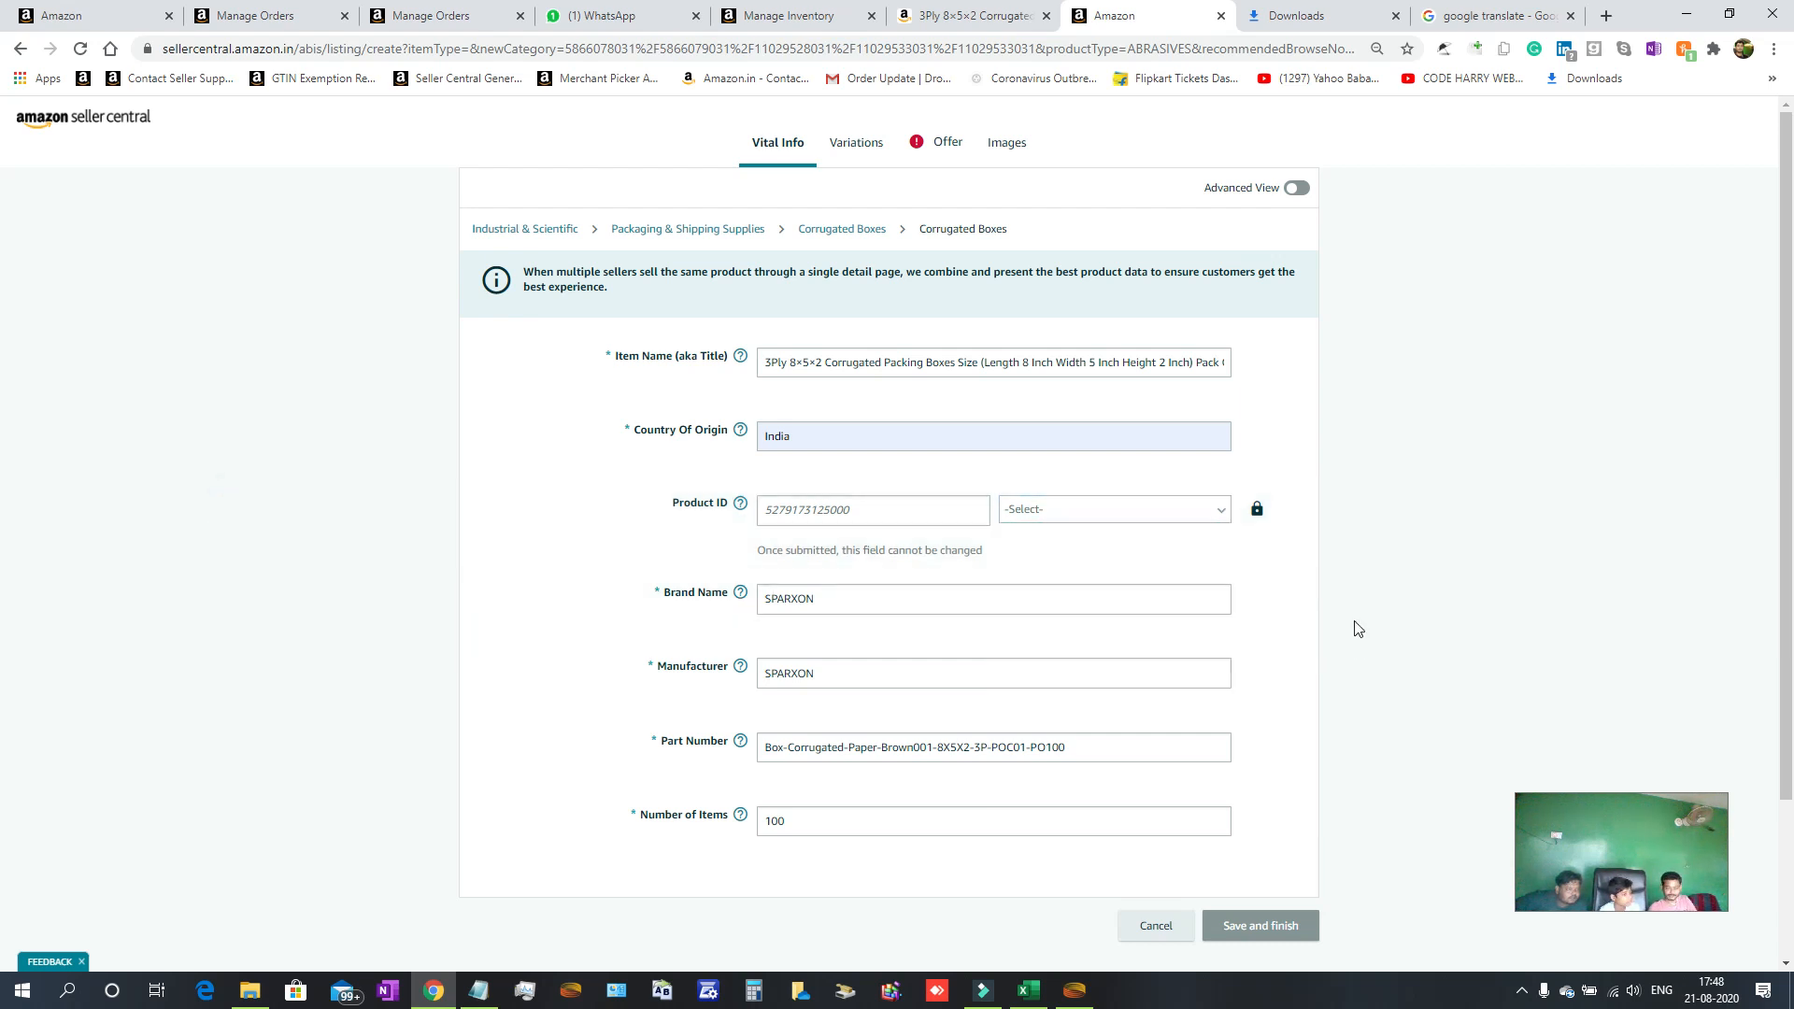
{"action": "left_click", "coordinate": [1214, 511]}
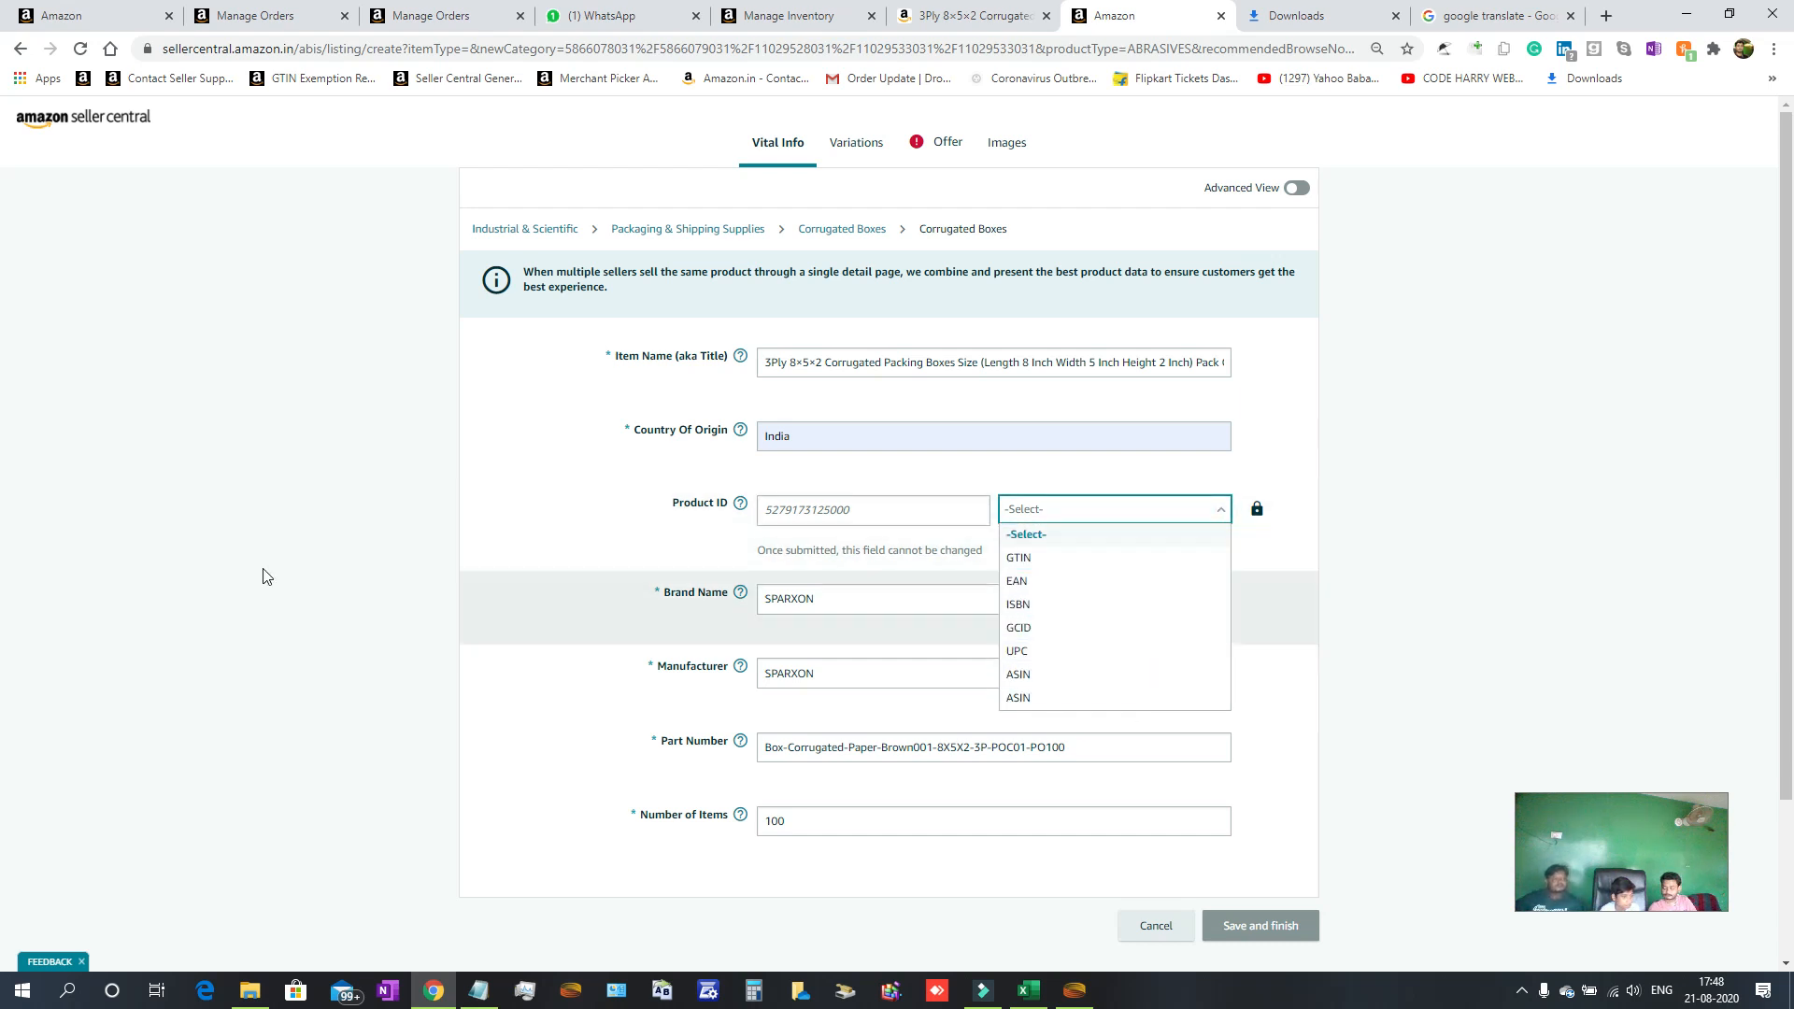
{"action": "left_click", "coordinate": [218, 568]}
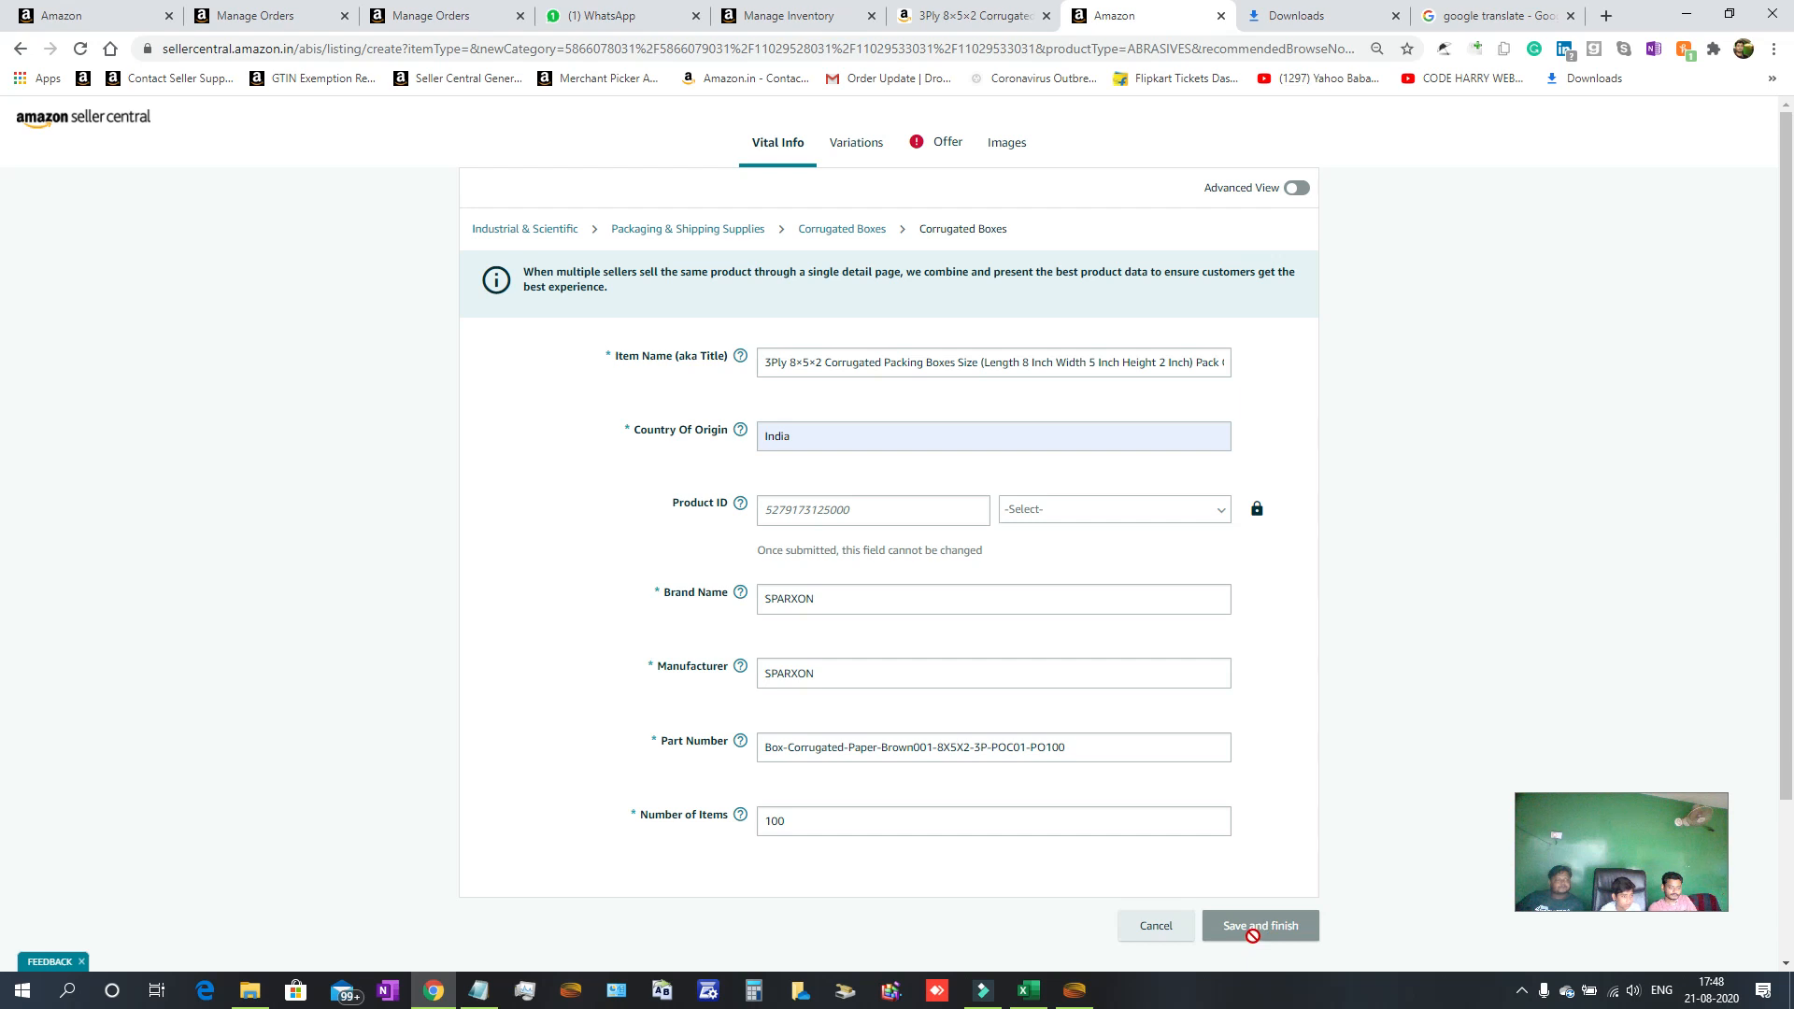
Enter Box-Corrugated-Paper-Brown001-8X5X2-3P-POC01-PO100 as the Seller SKU in the offer details.
{"action": "left_click", "coordinate": [866, 147]}
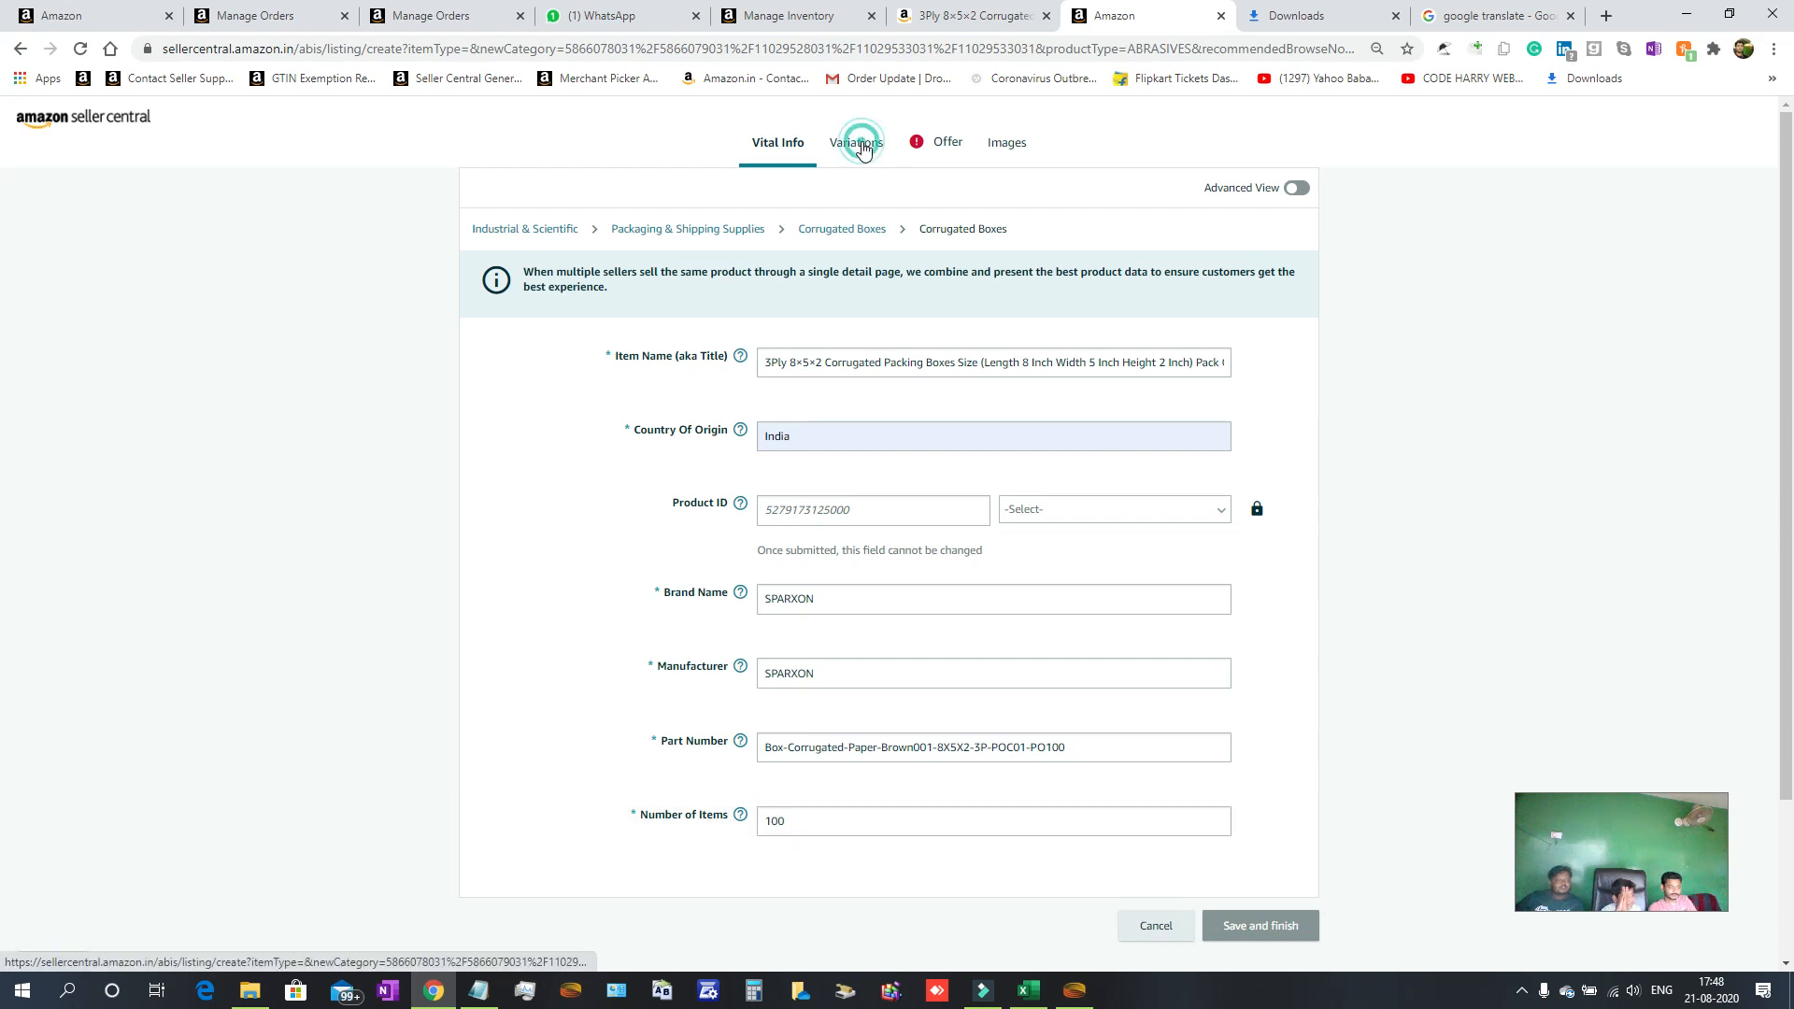
{"action": "left_click", "coordinate": [944, 157]}
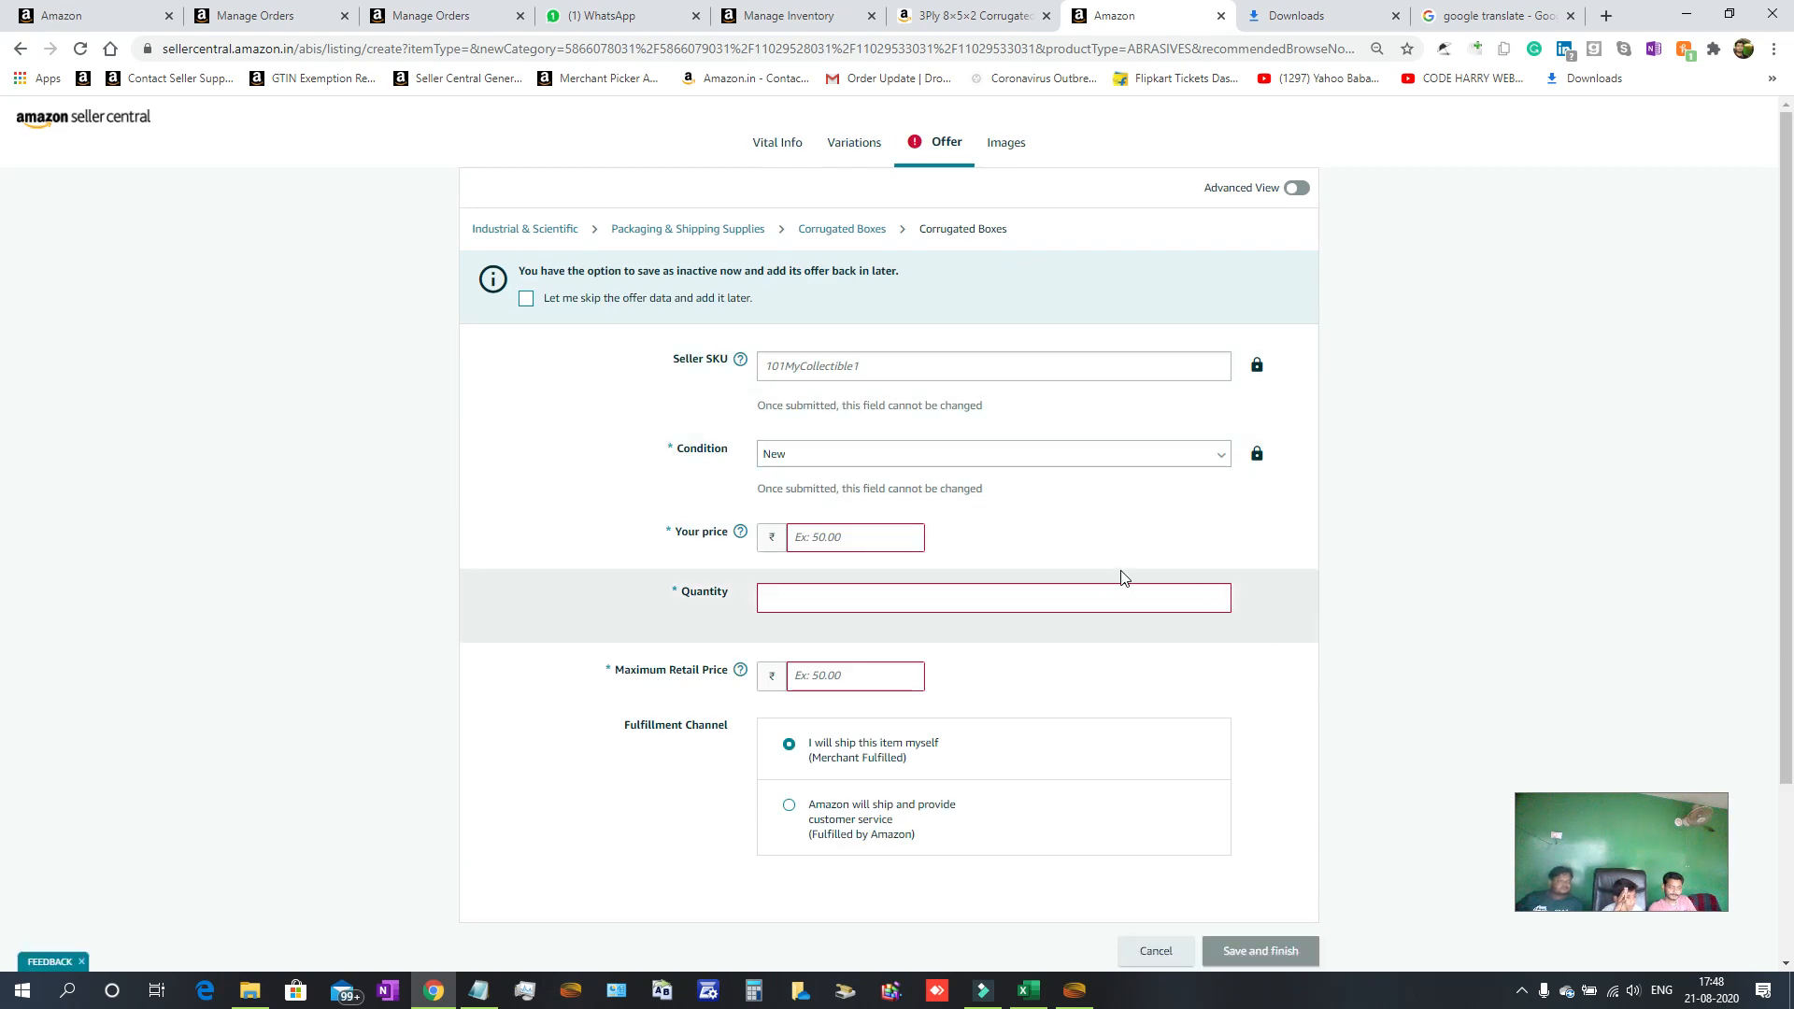
{"action": "scroll", "coordinate": [1121, 580], "scroll_direction": "down", "scroll_amount": 1}
{"action": "left_click", "coordinate": [913, 269]}
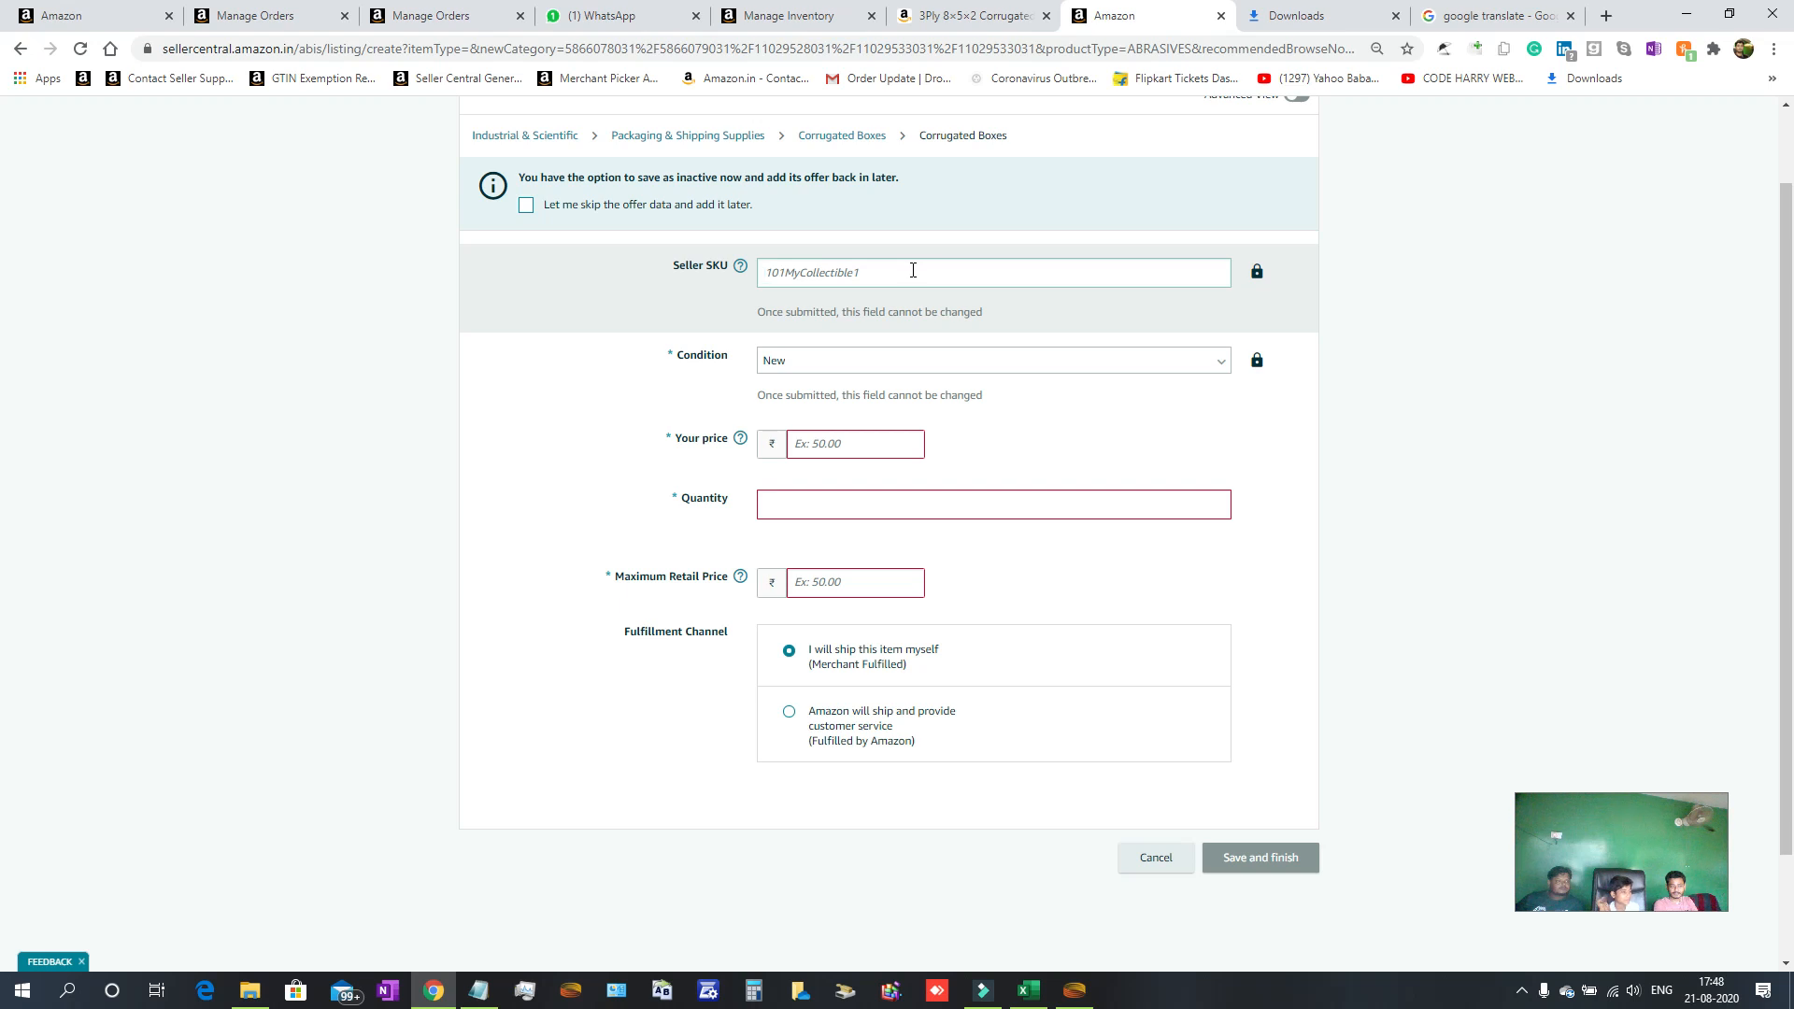
{"action": "key", "text": "ctrl+v"}
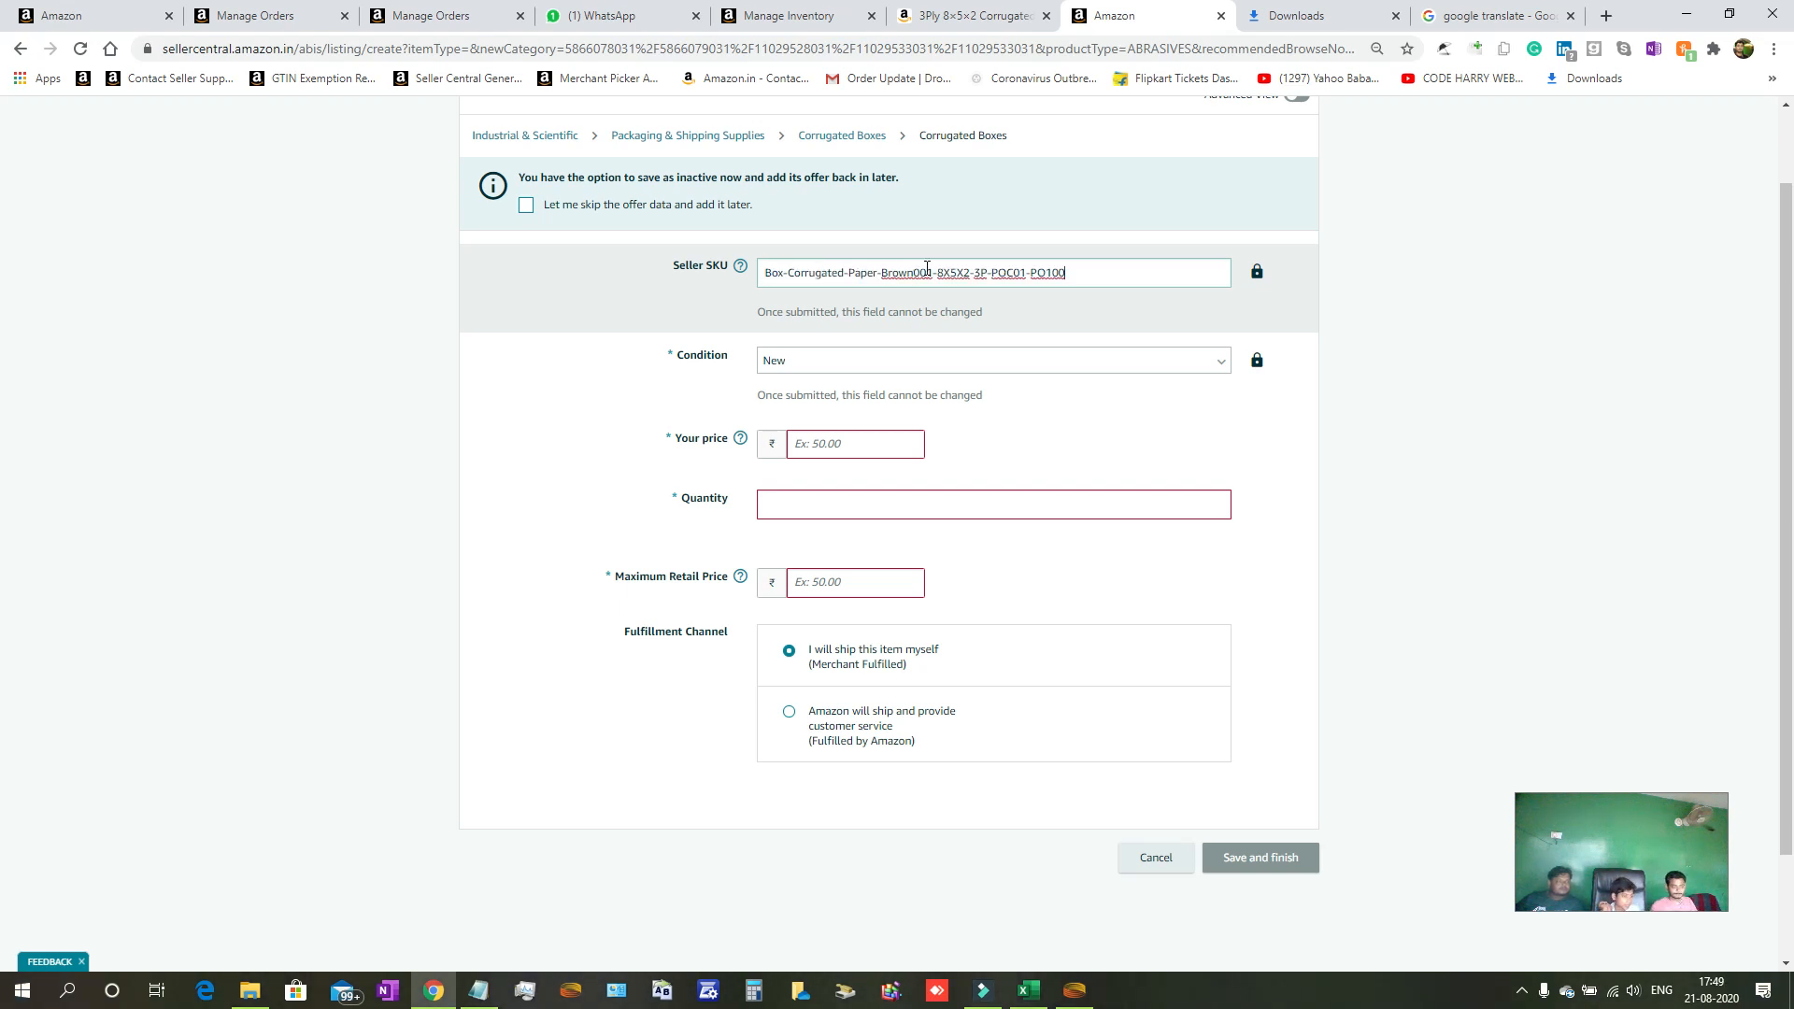
Examine the existing Pack Of 50 box product page as a reference before pricing the new offer.
{"action": "left_click", "coordinate": [849, 446]}
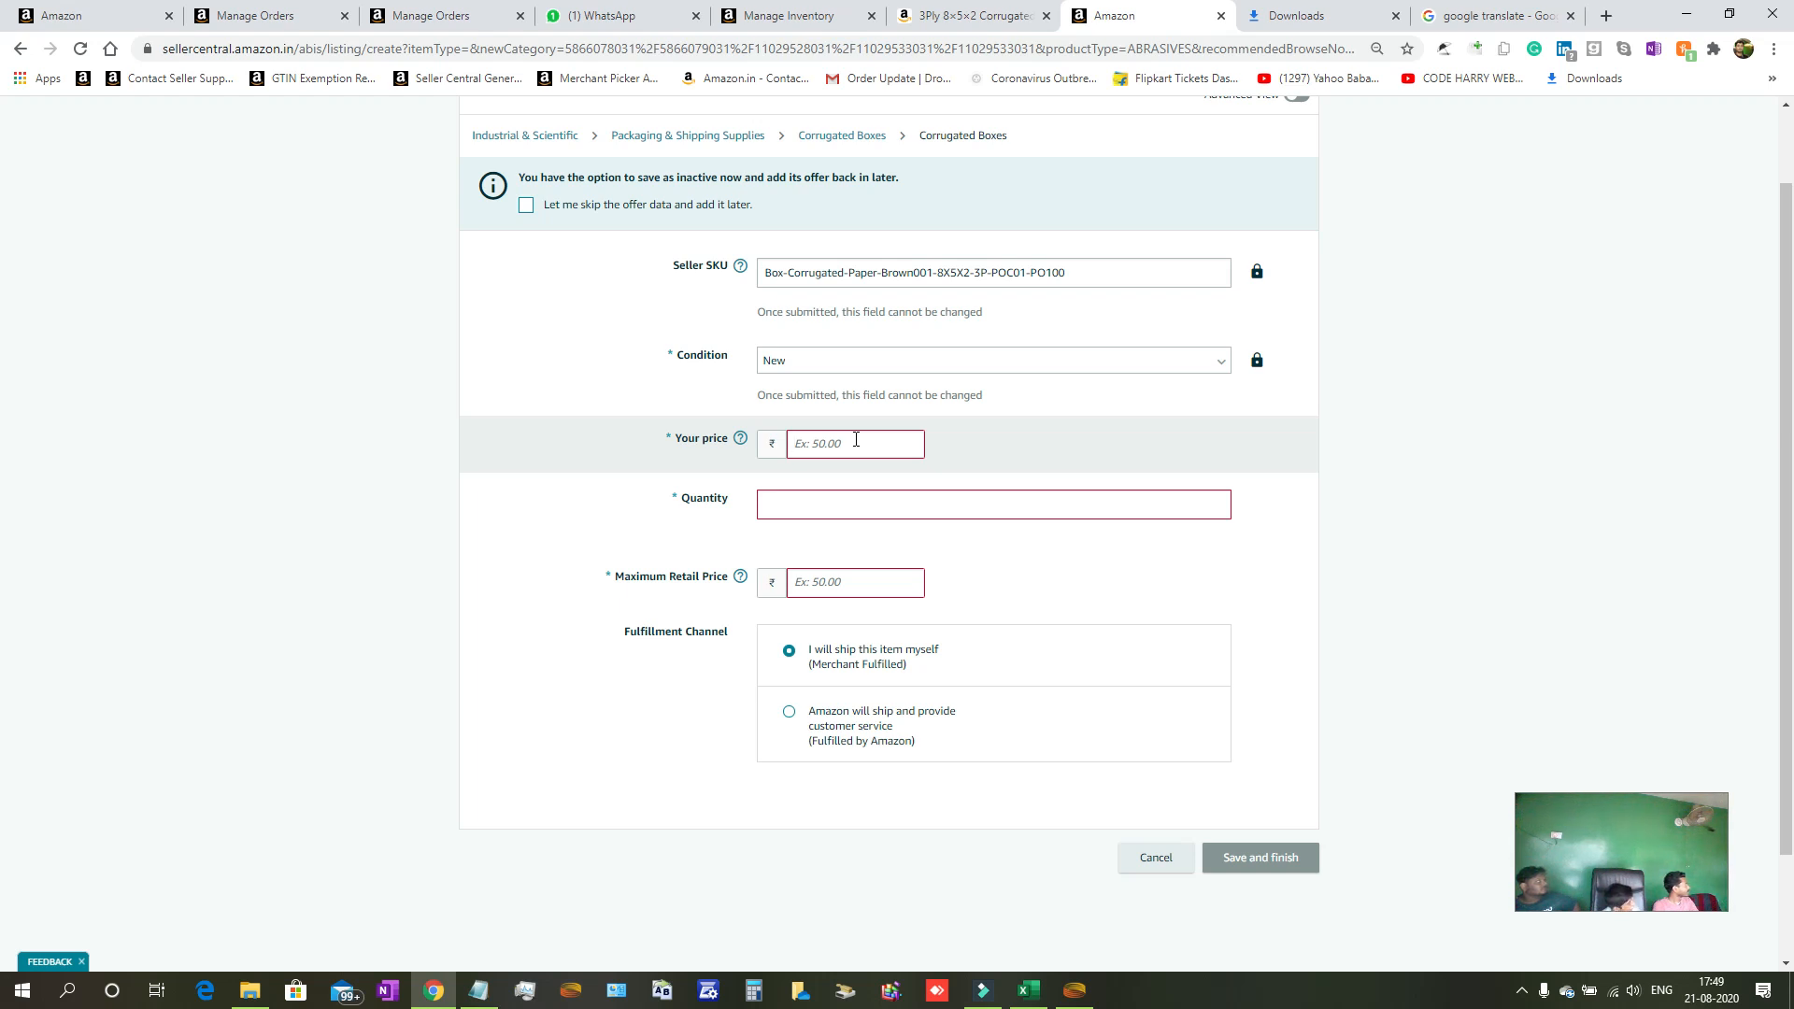
{"action": "left_click", "coordinate": [962, 11]}
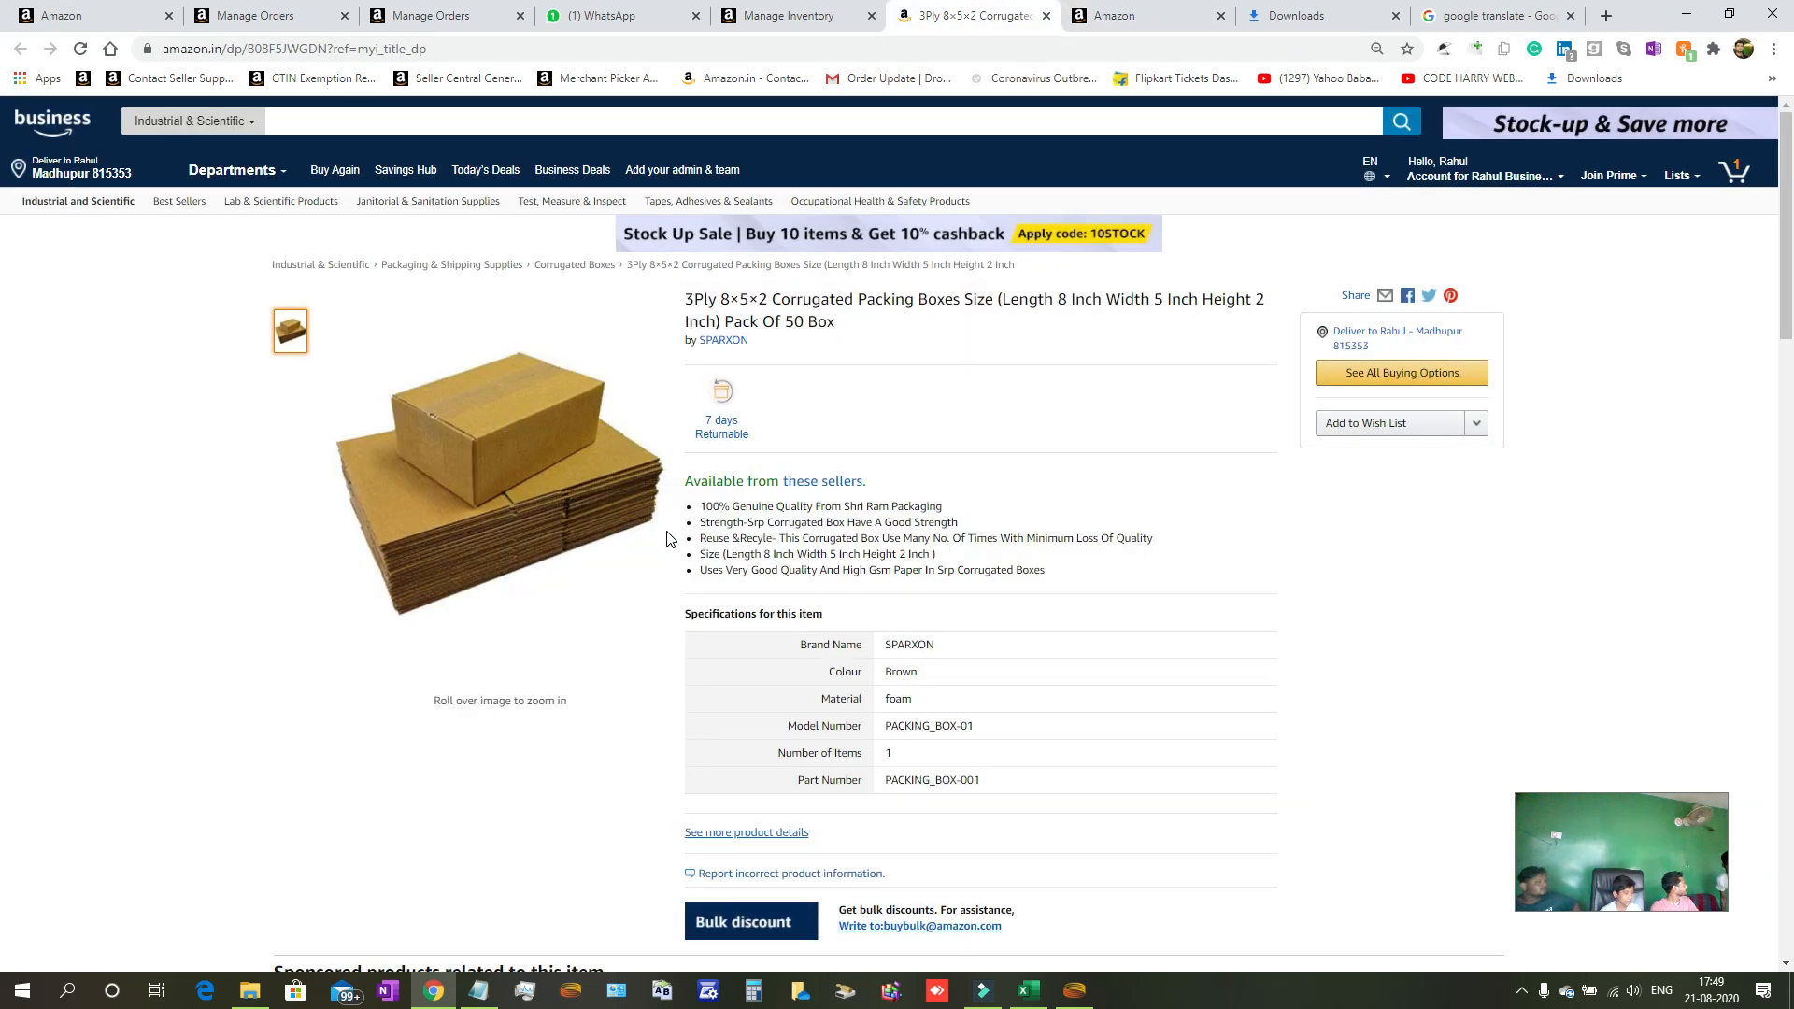
{"action": "mouse_move", "coordinate": [666, 537]}
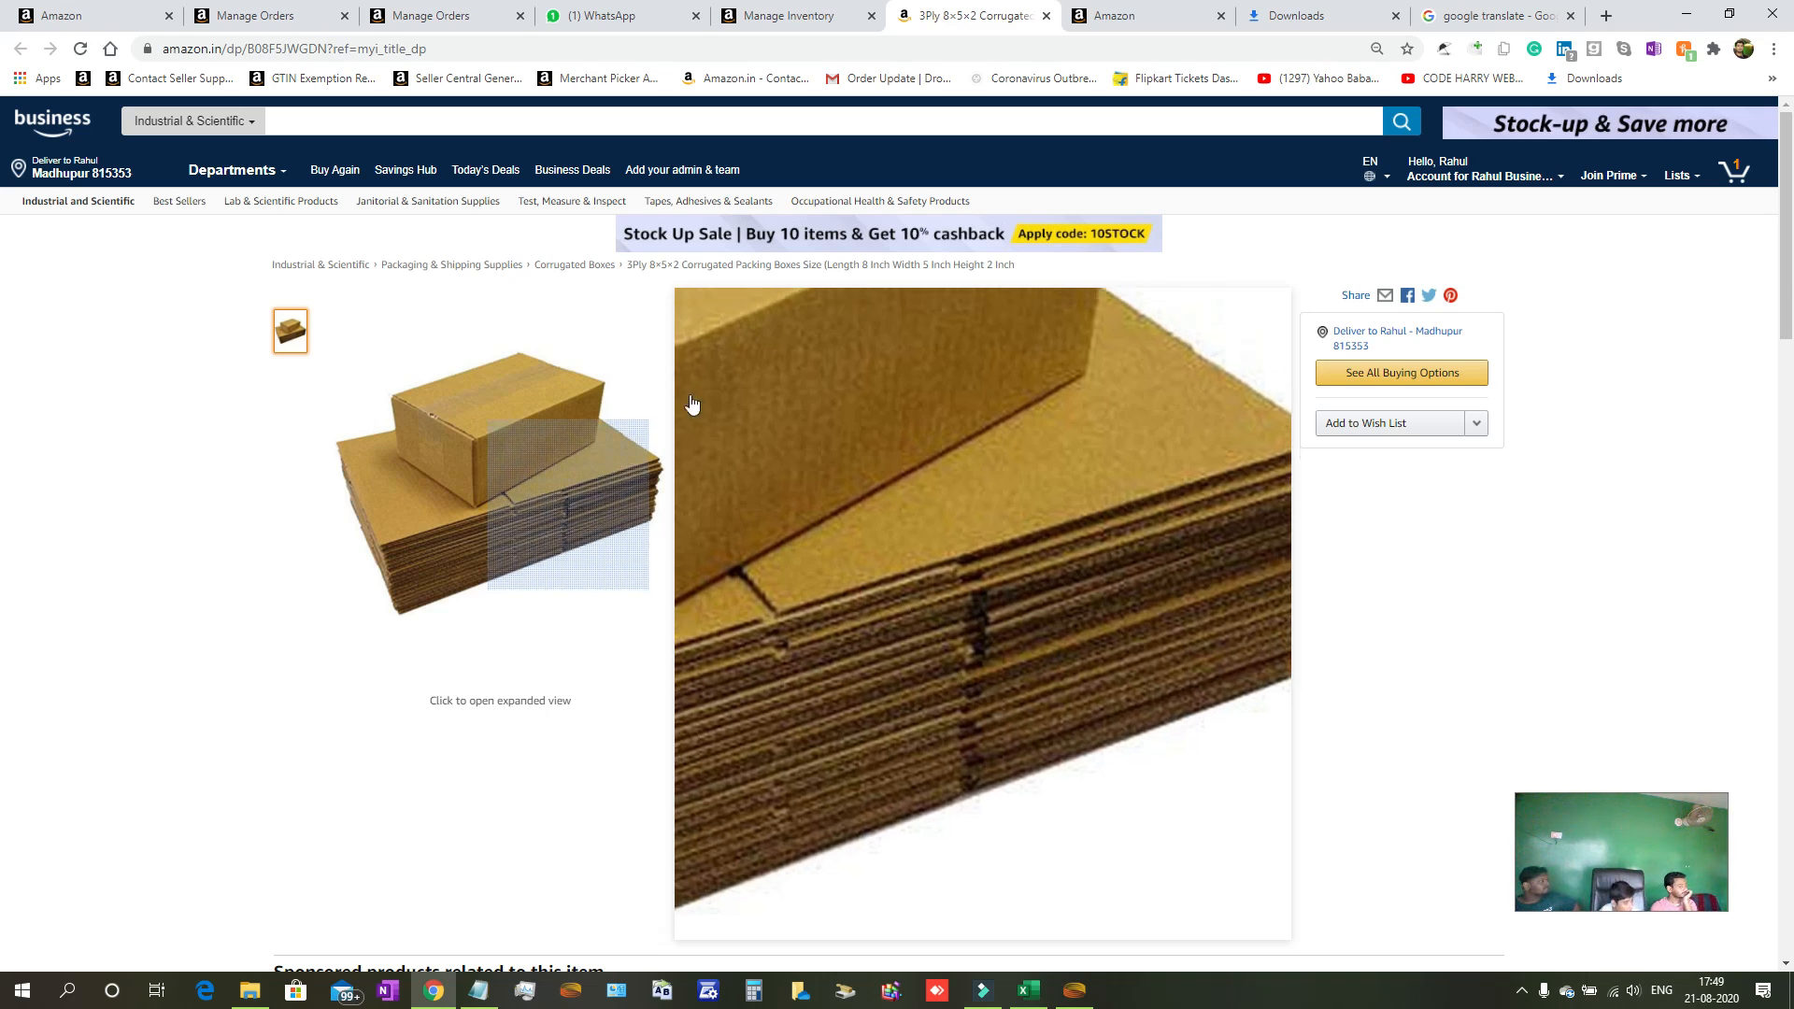
{"action": "left_click", "coordinate": [1150, 8]}
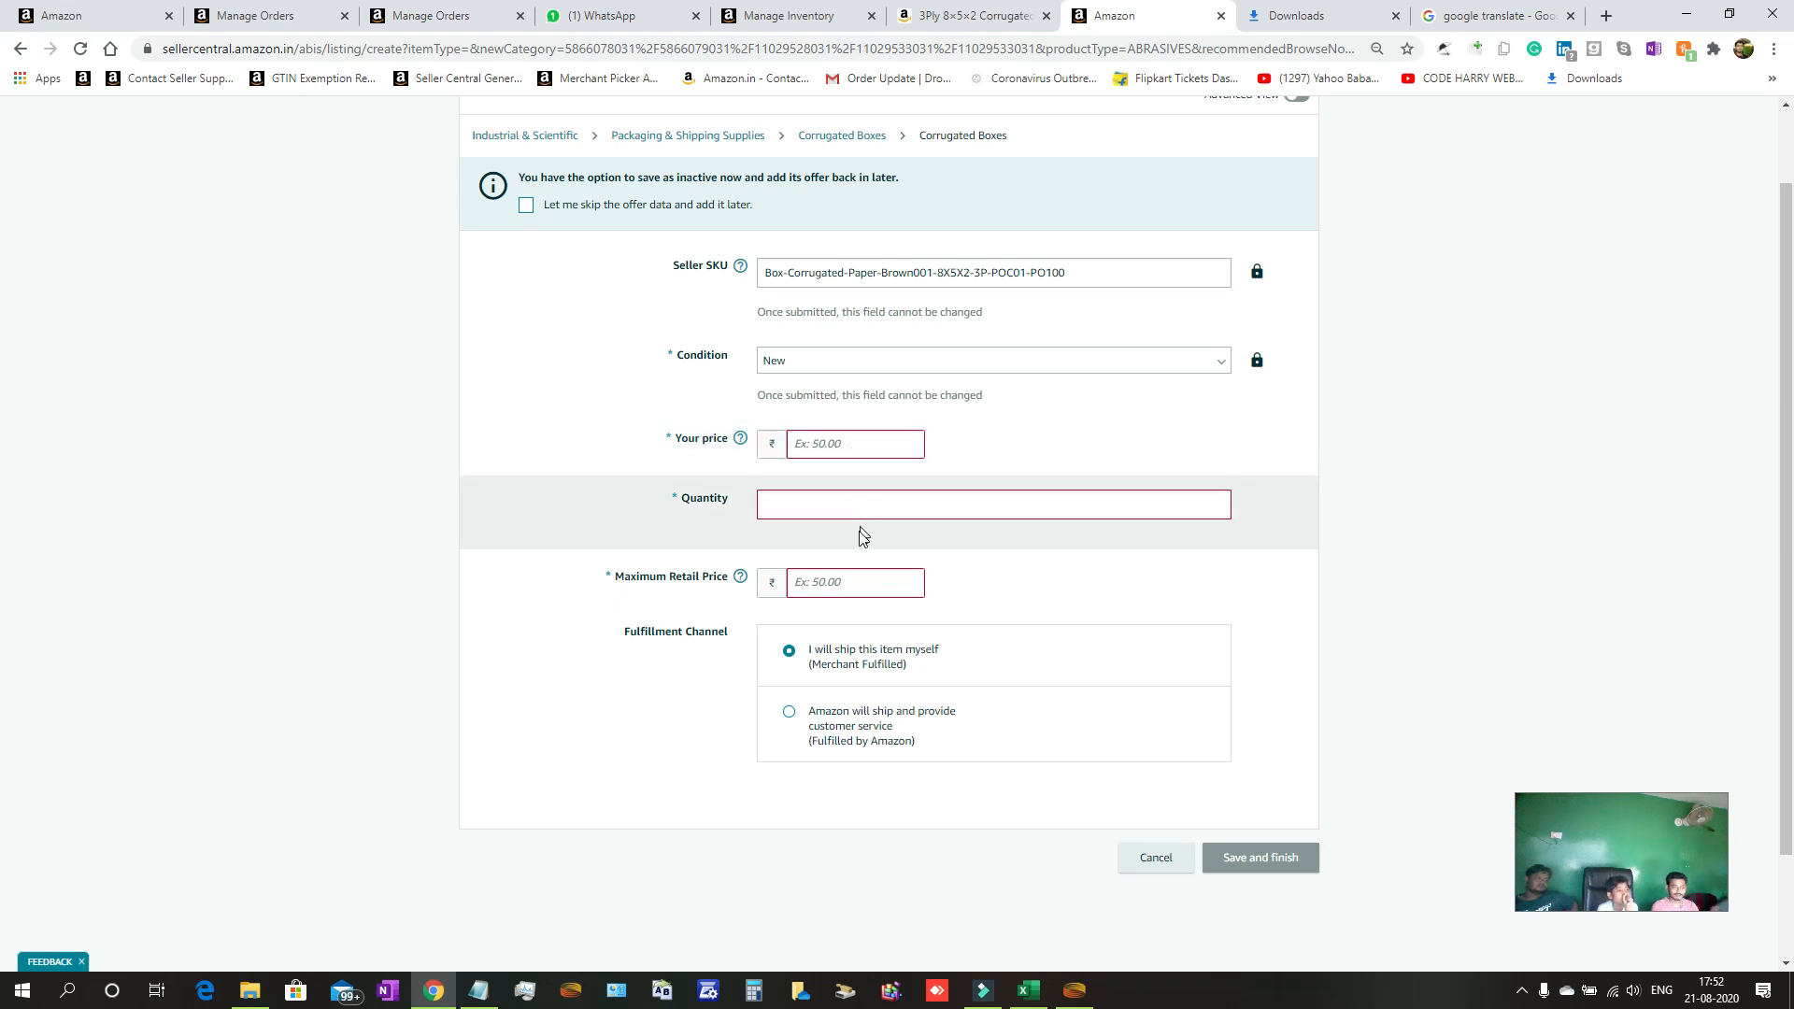
Set the offer's Maximum Retail Price to ₹1,499 and Your price to ₹1,299.
{"action": "left_click", "coordinate": [839, 587]}
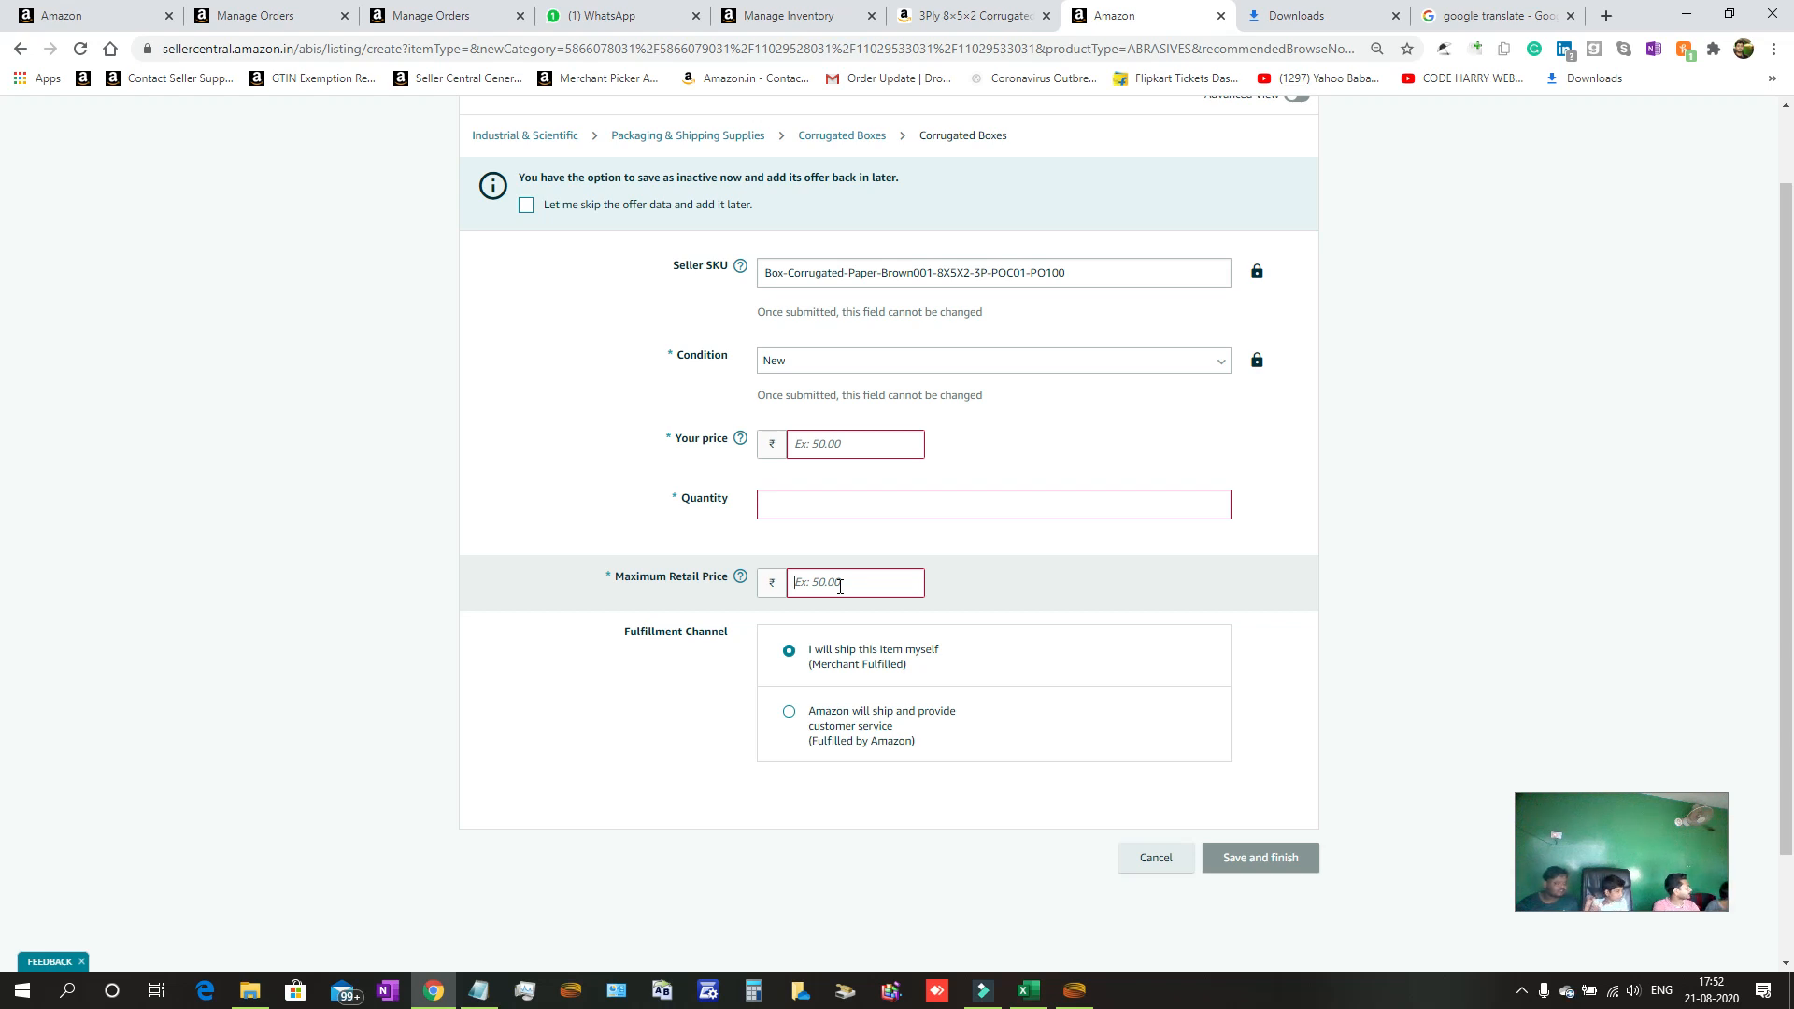
{"action": "left_click", "coordinate": [839, 586]}
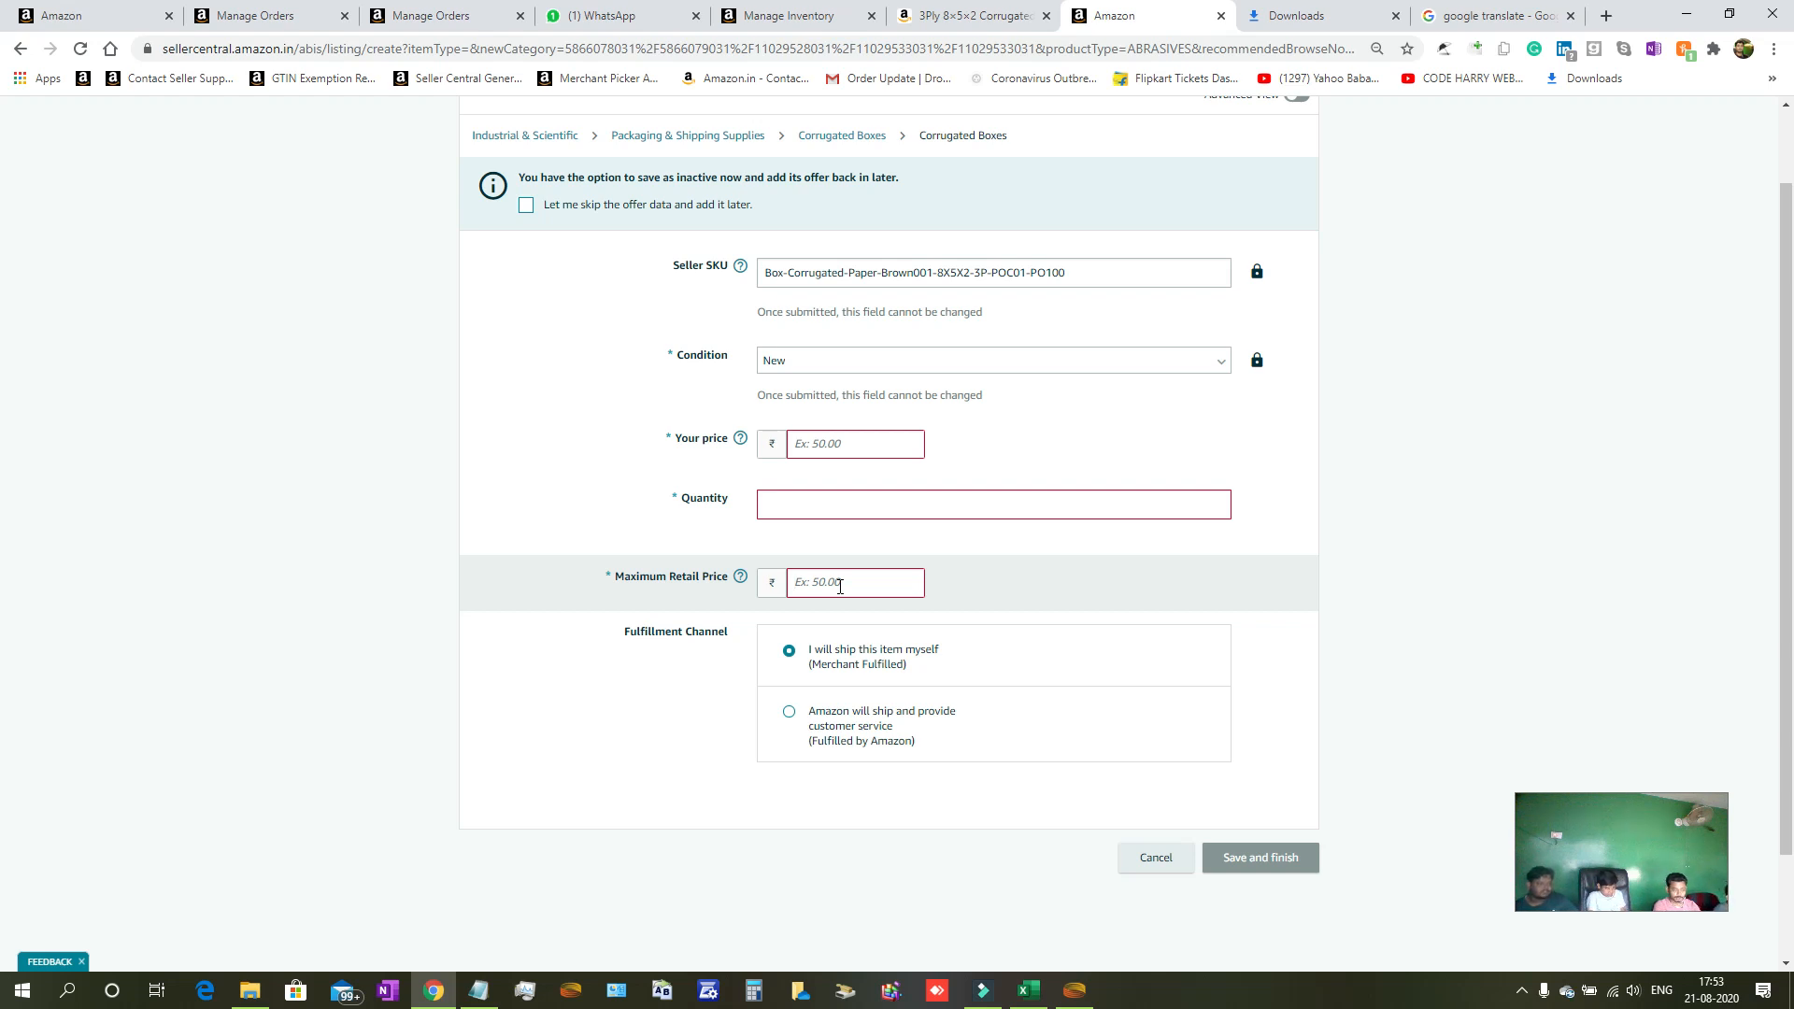
{"action": "type", "text": "1499"}
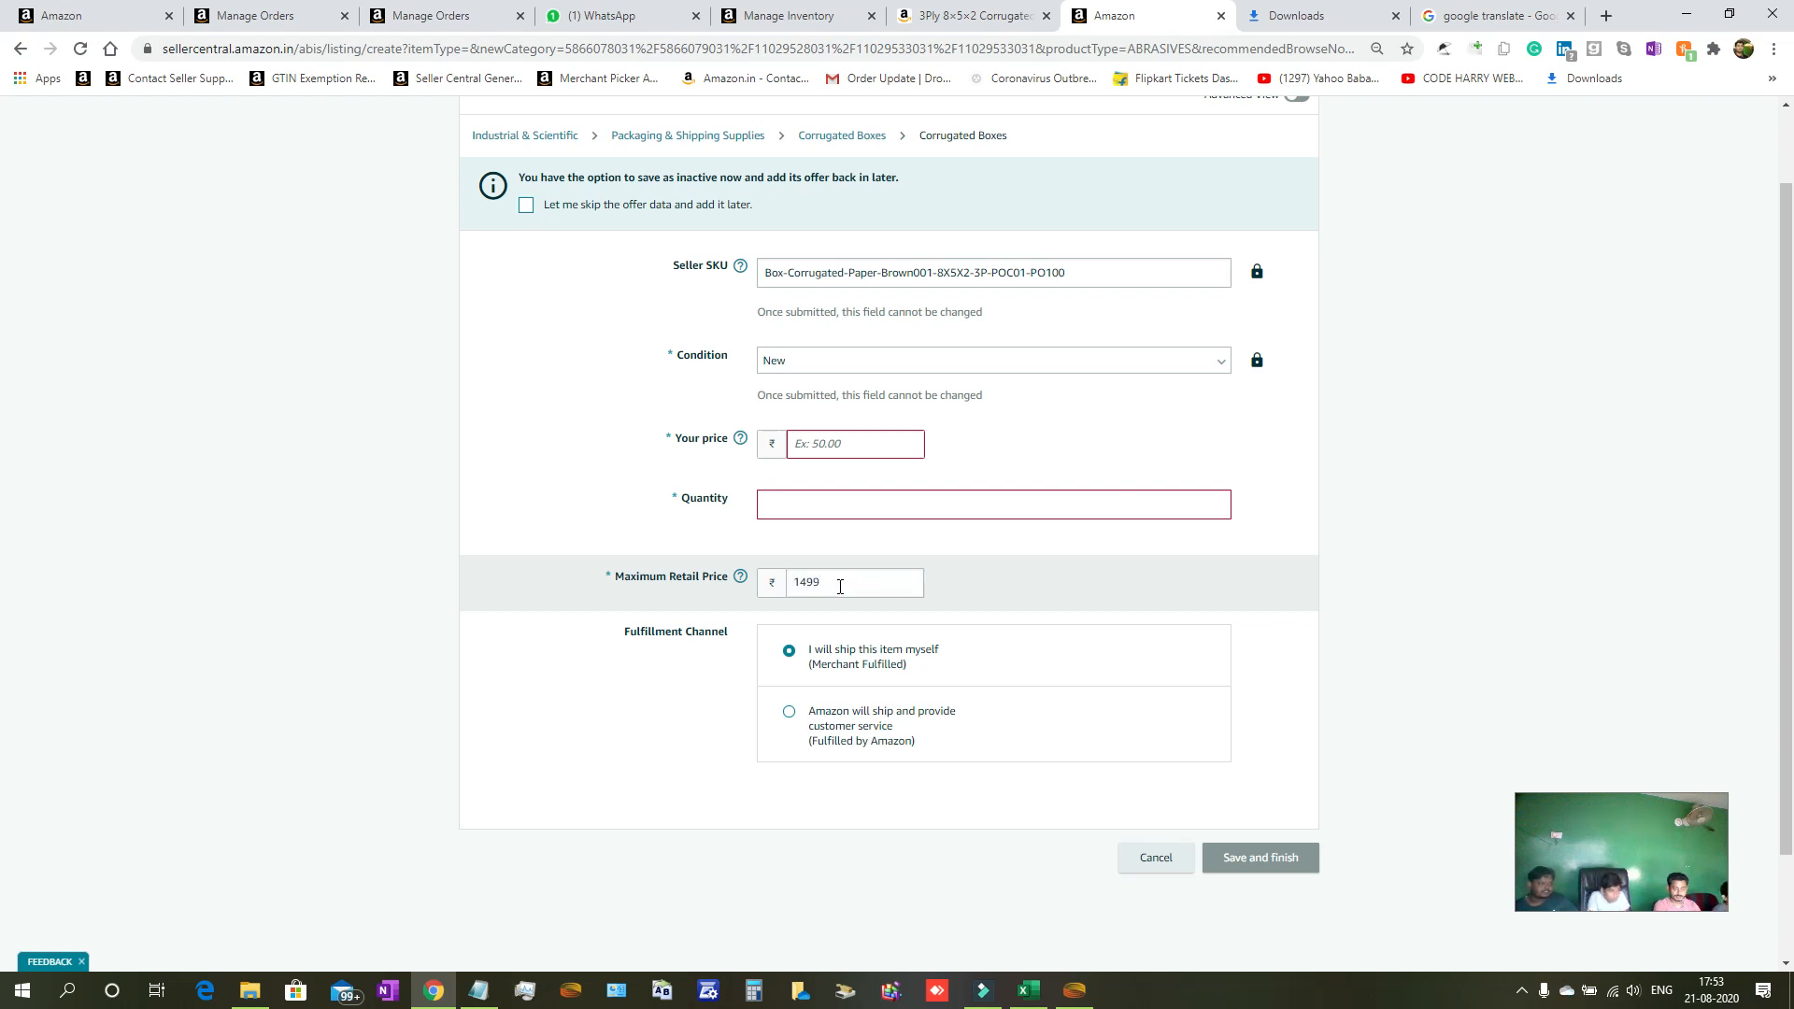
{"action": "left_click", "coordinate": [849, 443]}
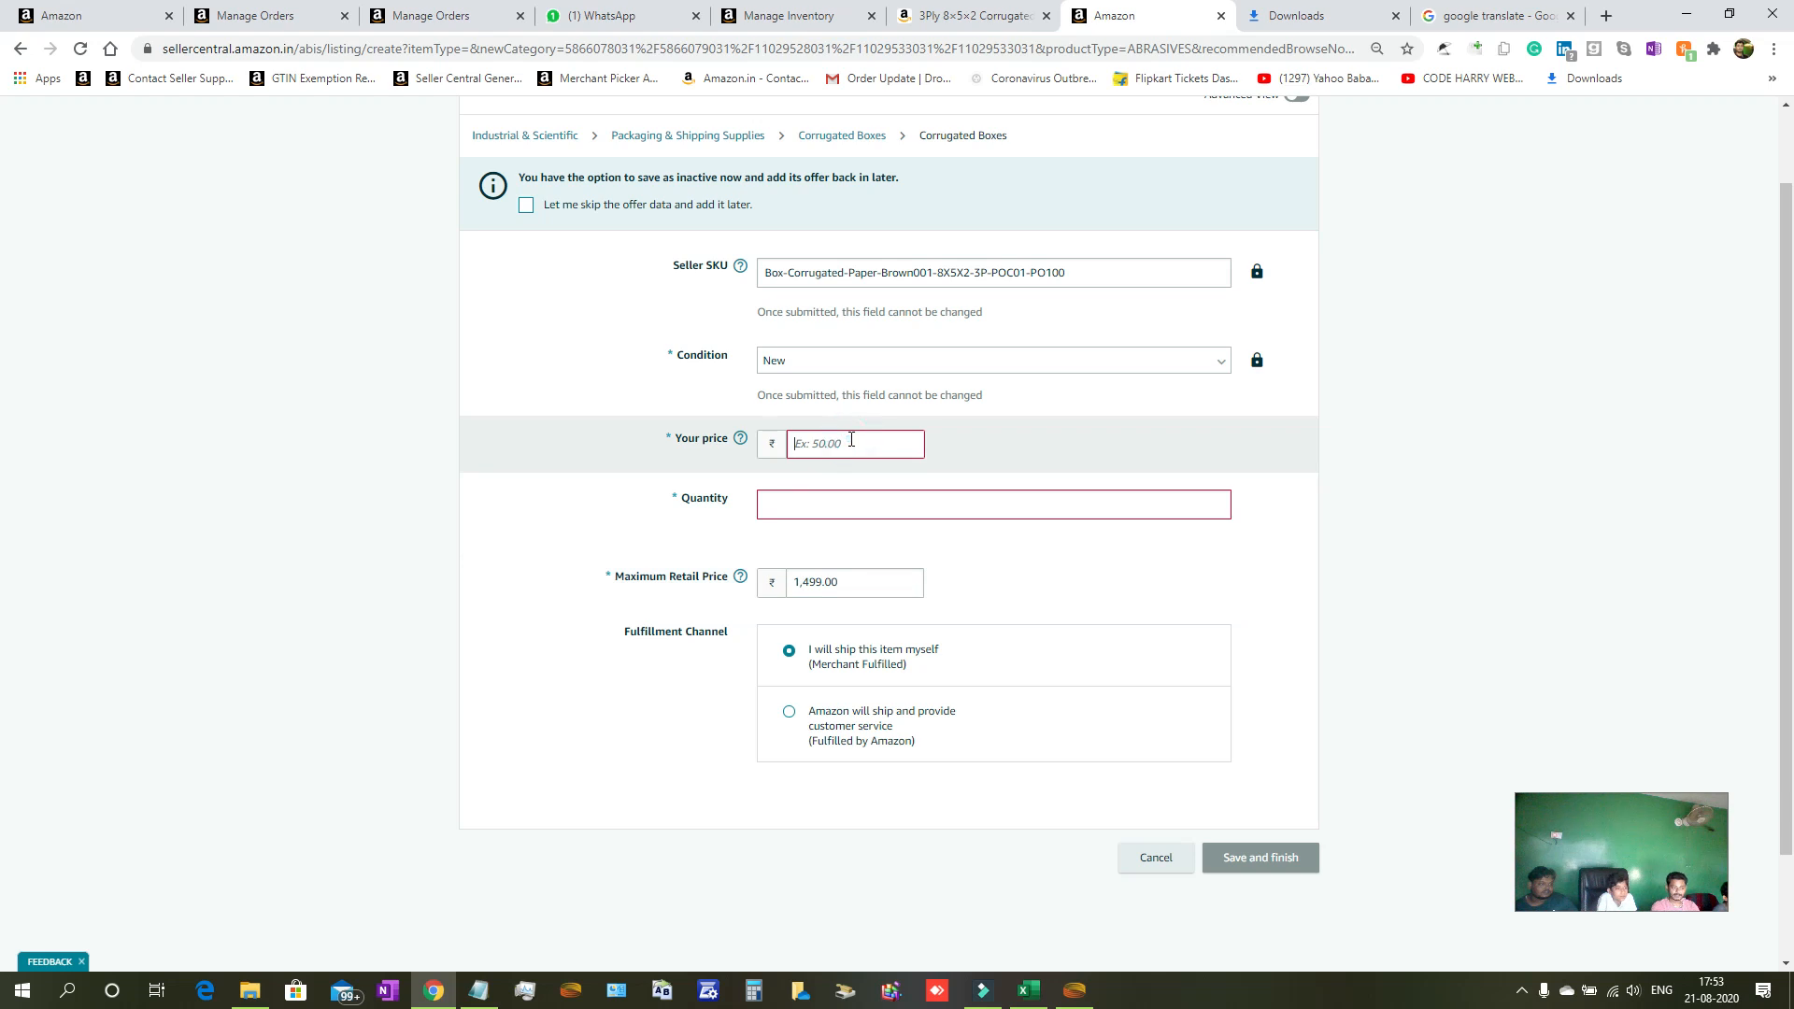
{"action": "type", "text": "1299"}
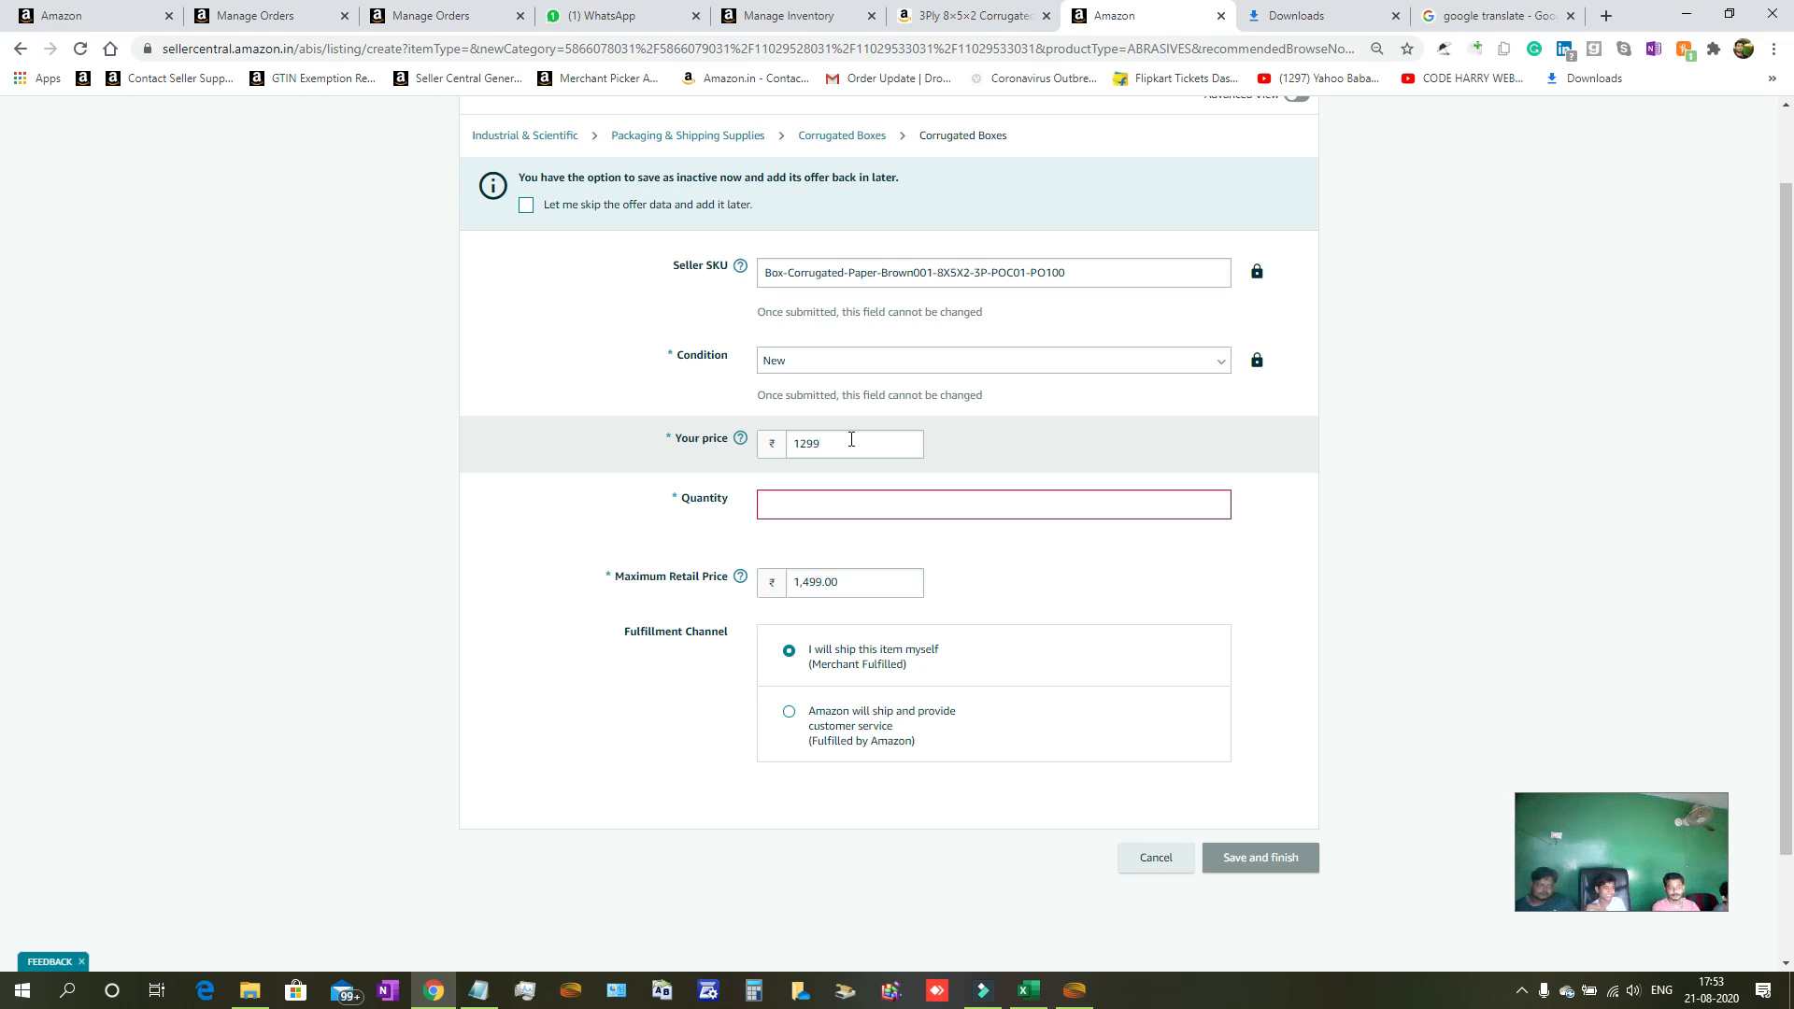
{"action": "left_click", "coordinate": [883, 505]}
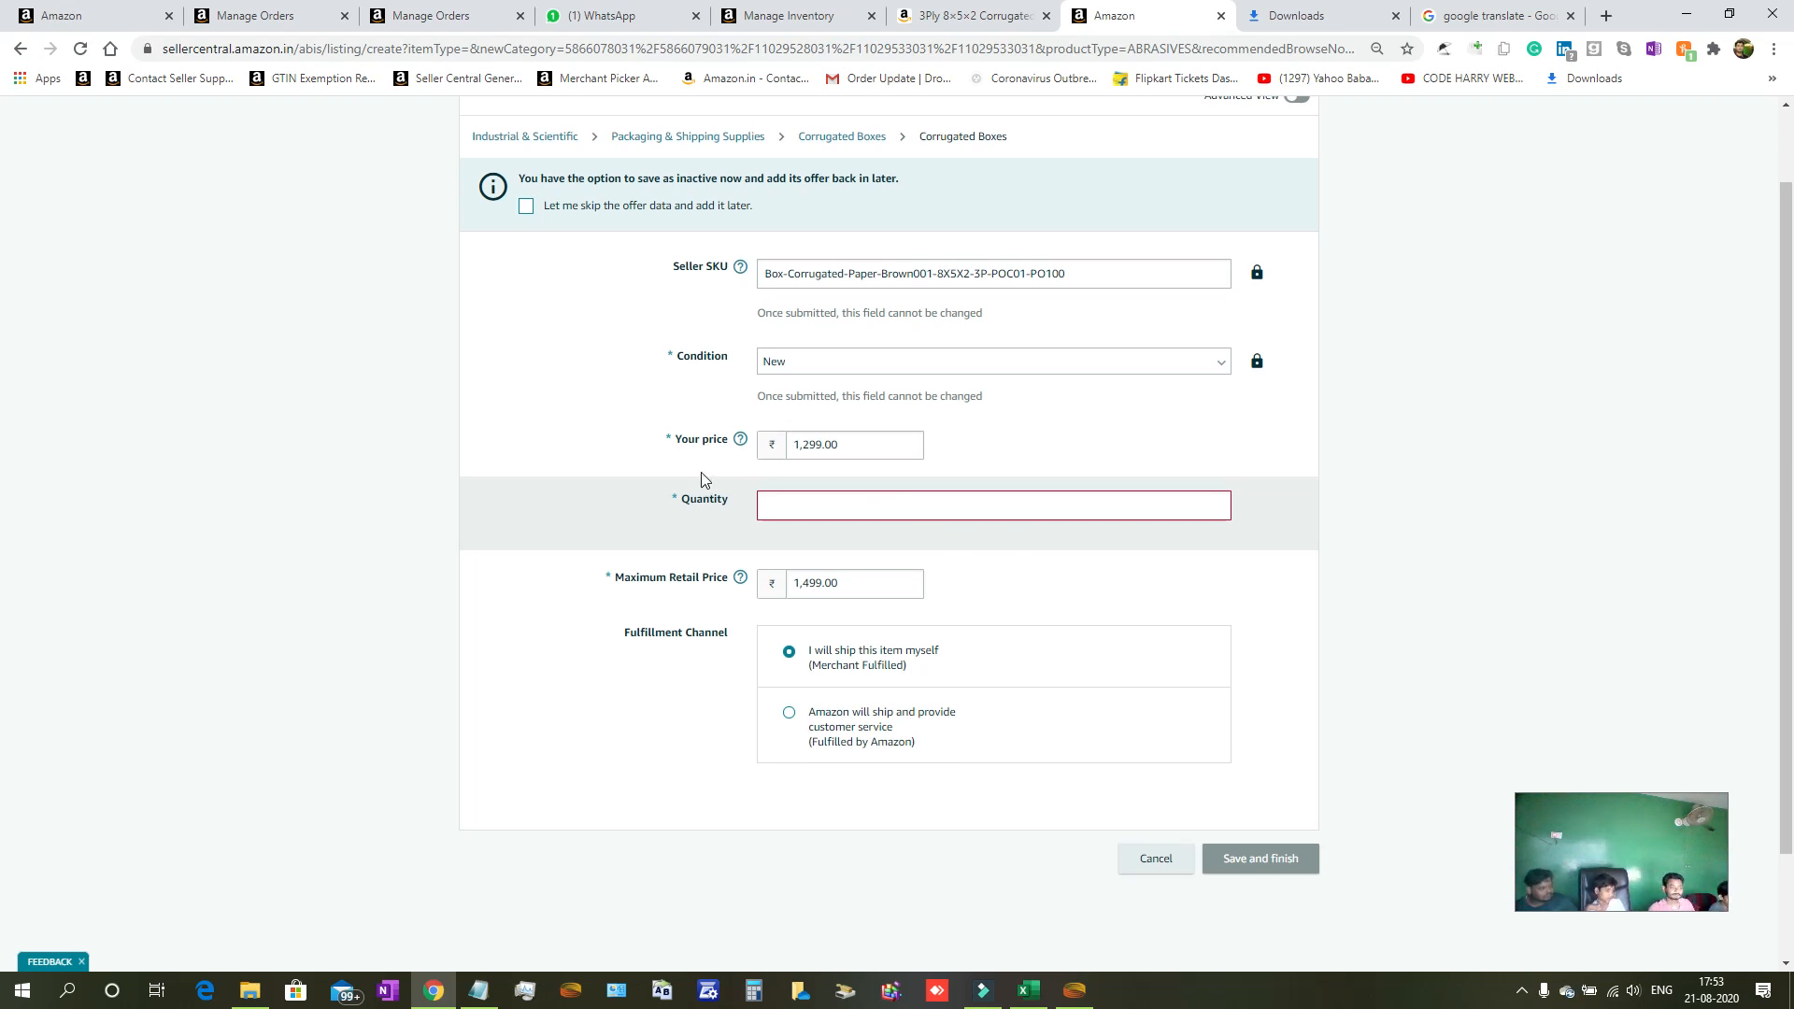
Search Seller Central help from a separate home page for amazon easyship fee and open the Amazon Easy Ship Fees article.
{"action": "scroll", "coordinate": [696, 463], "scroll_direction": "up", "scroll_amount": 1}
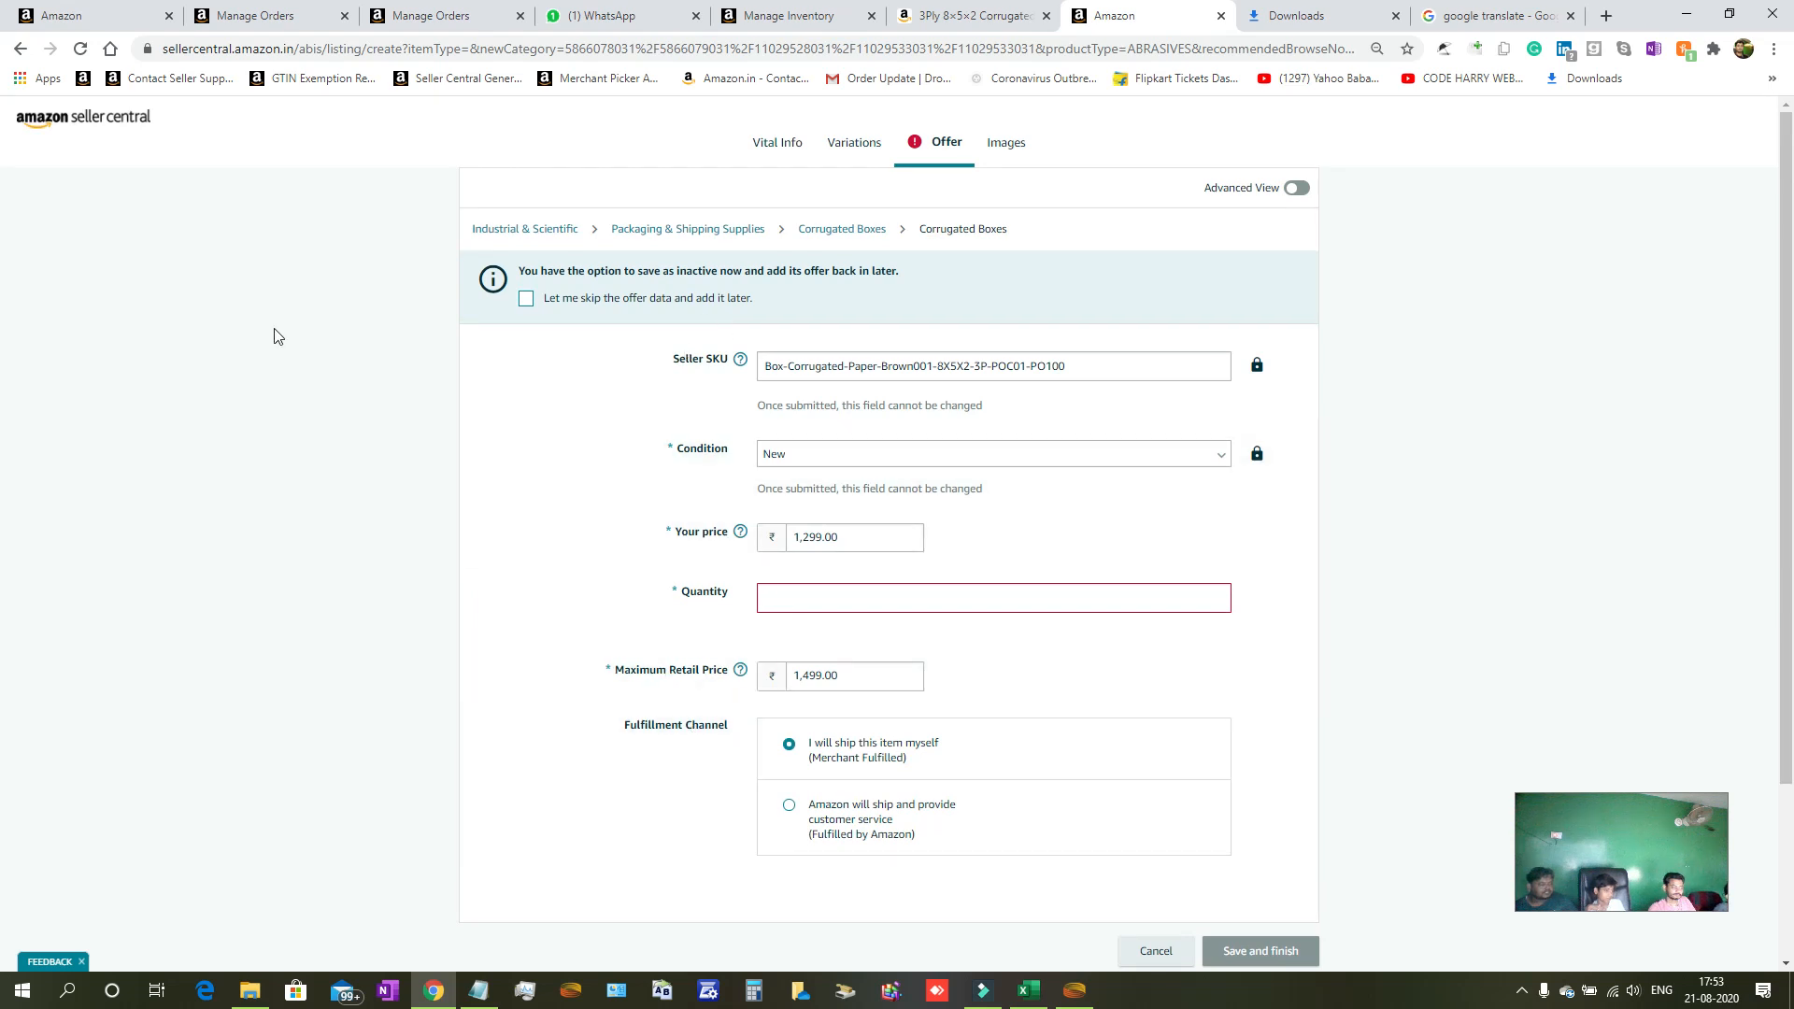
{"action": "left_click", "coordinate": [71, 123]}
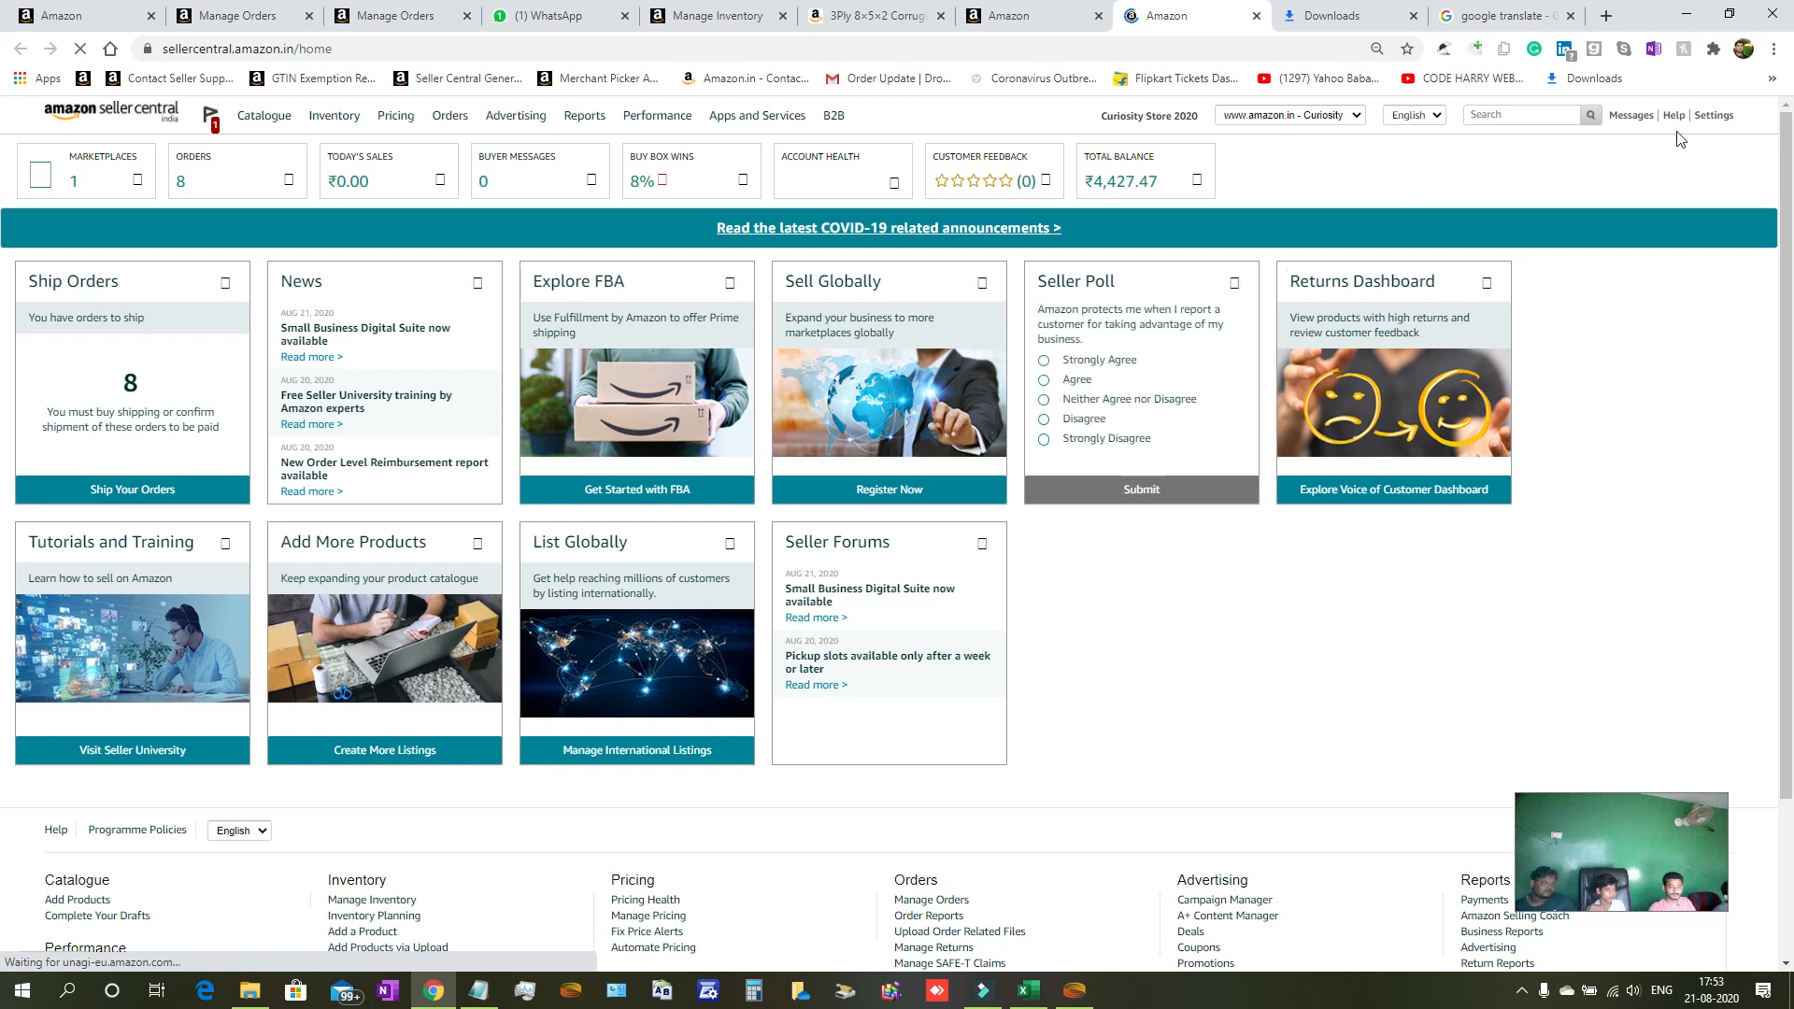
{"action": "left_click", "coordinate": [1512, 119]}
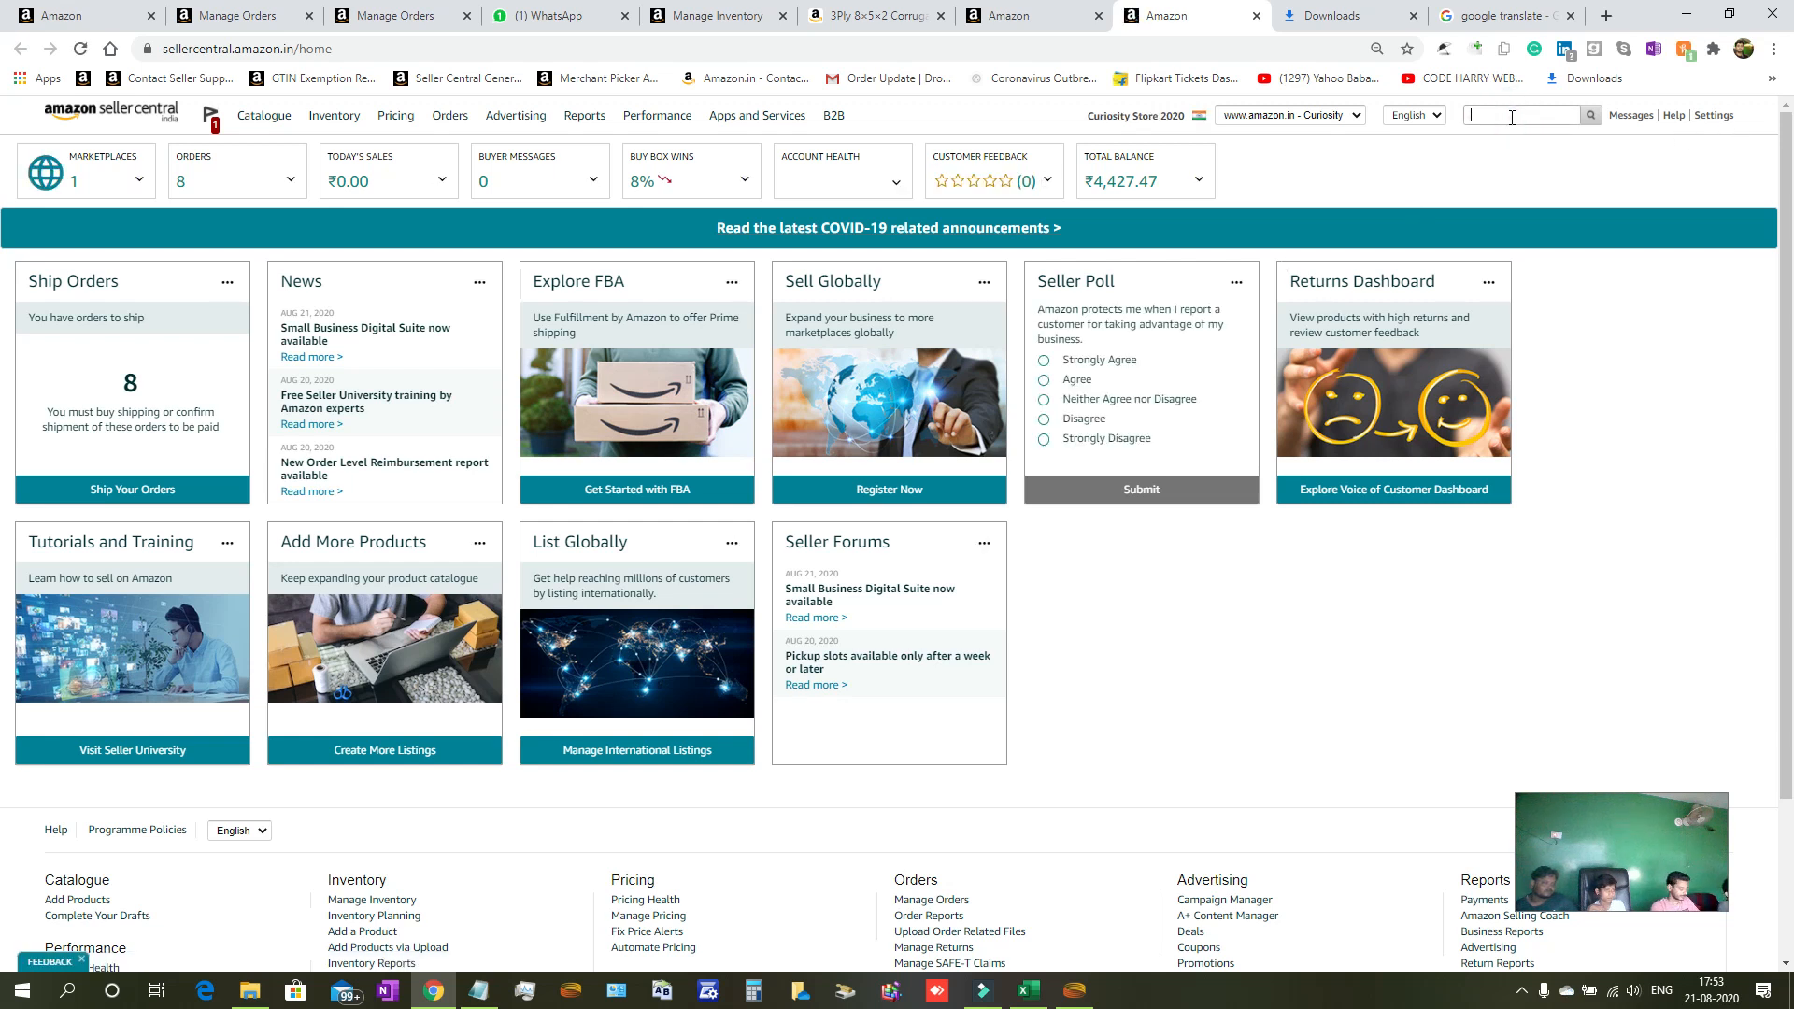
{"action": "type", "text": "amazon Ea"}
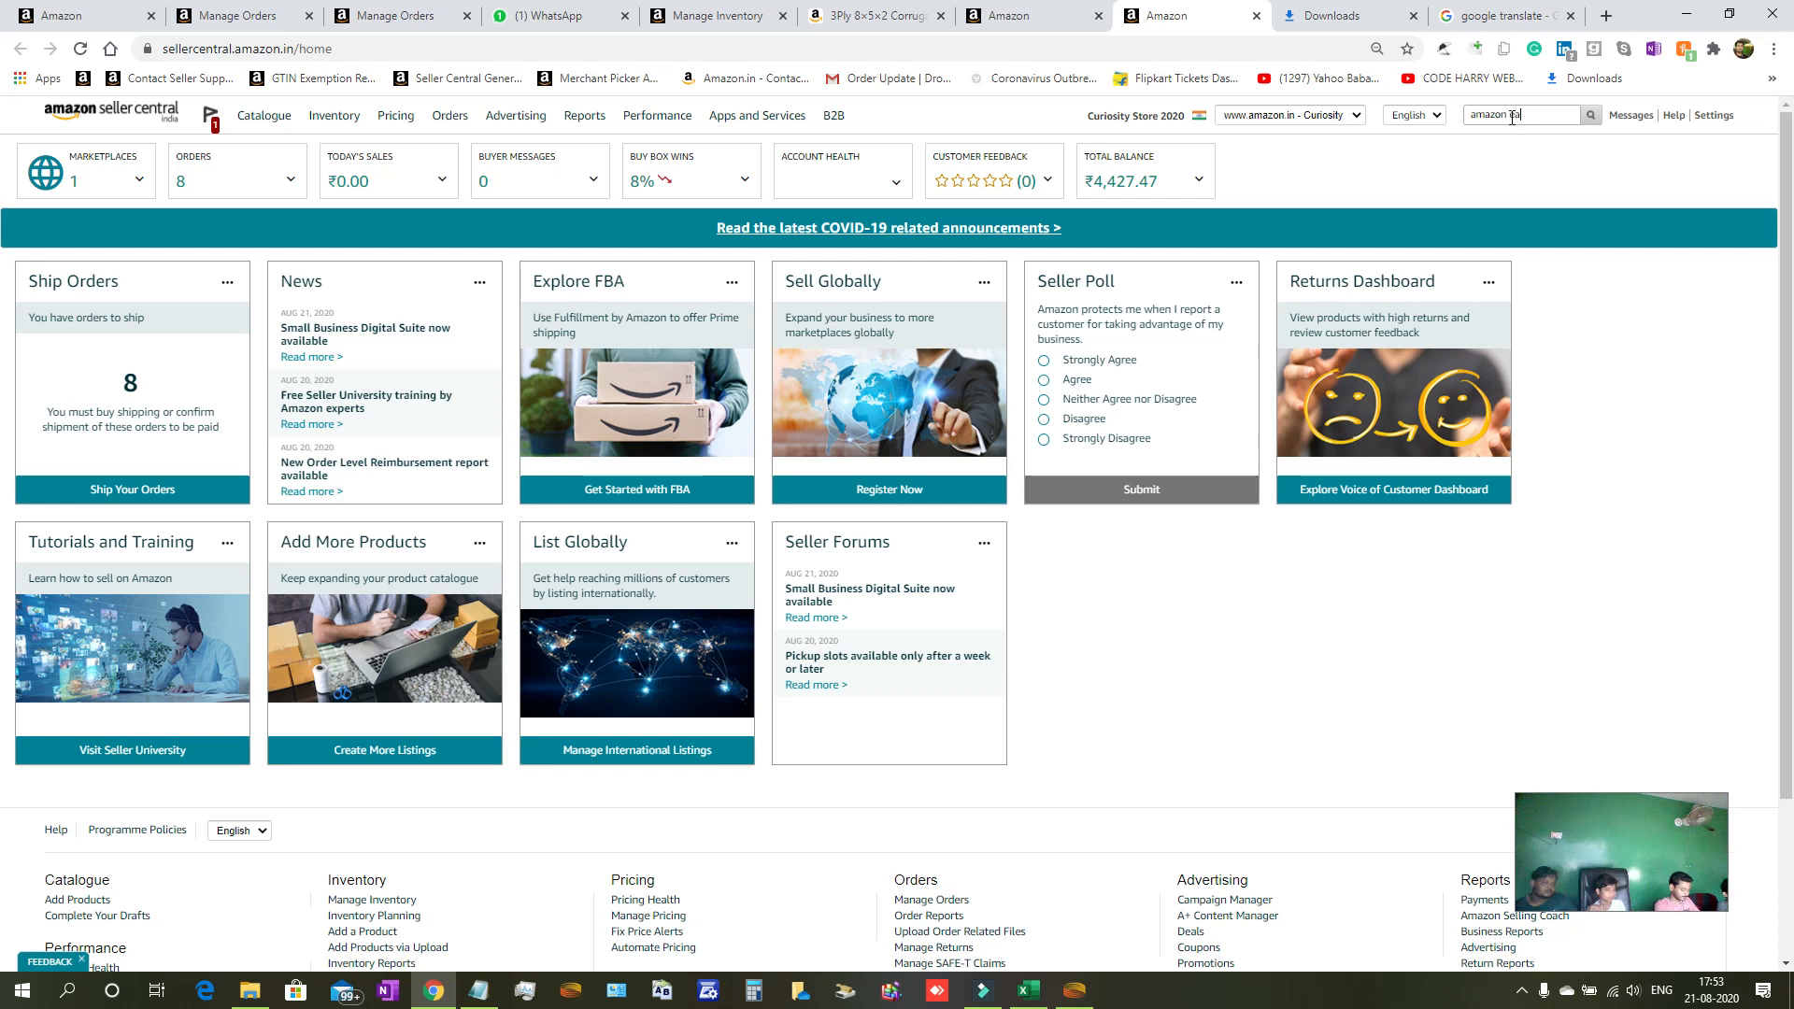
{"action": "type", "text": "syship"}
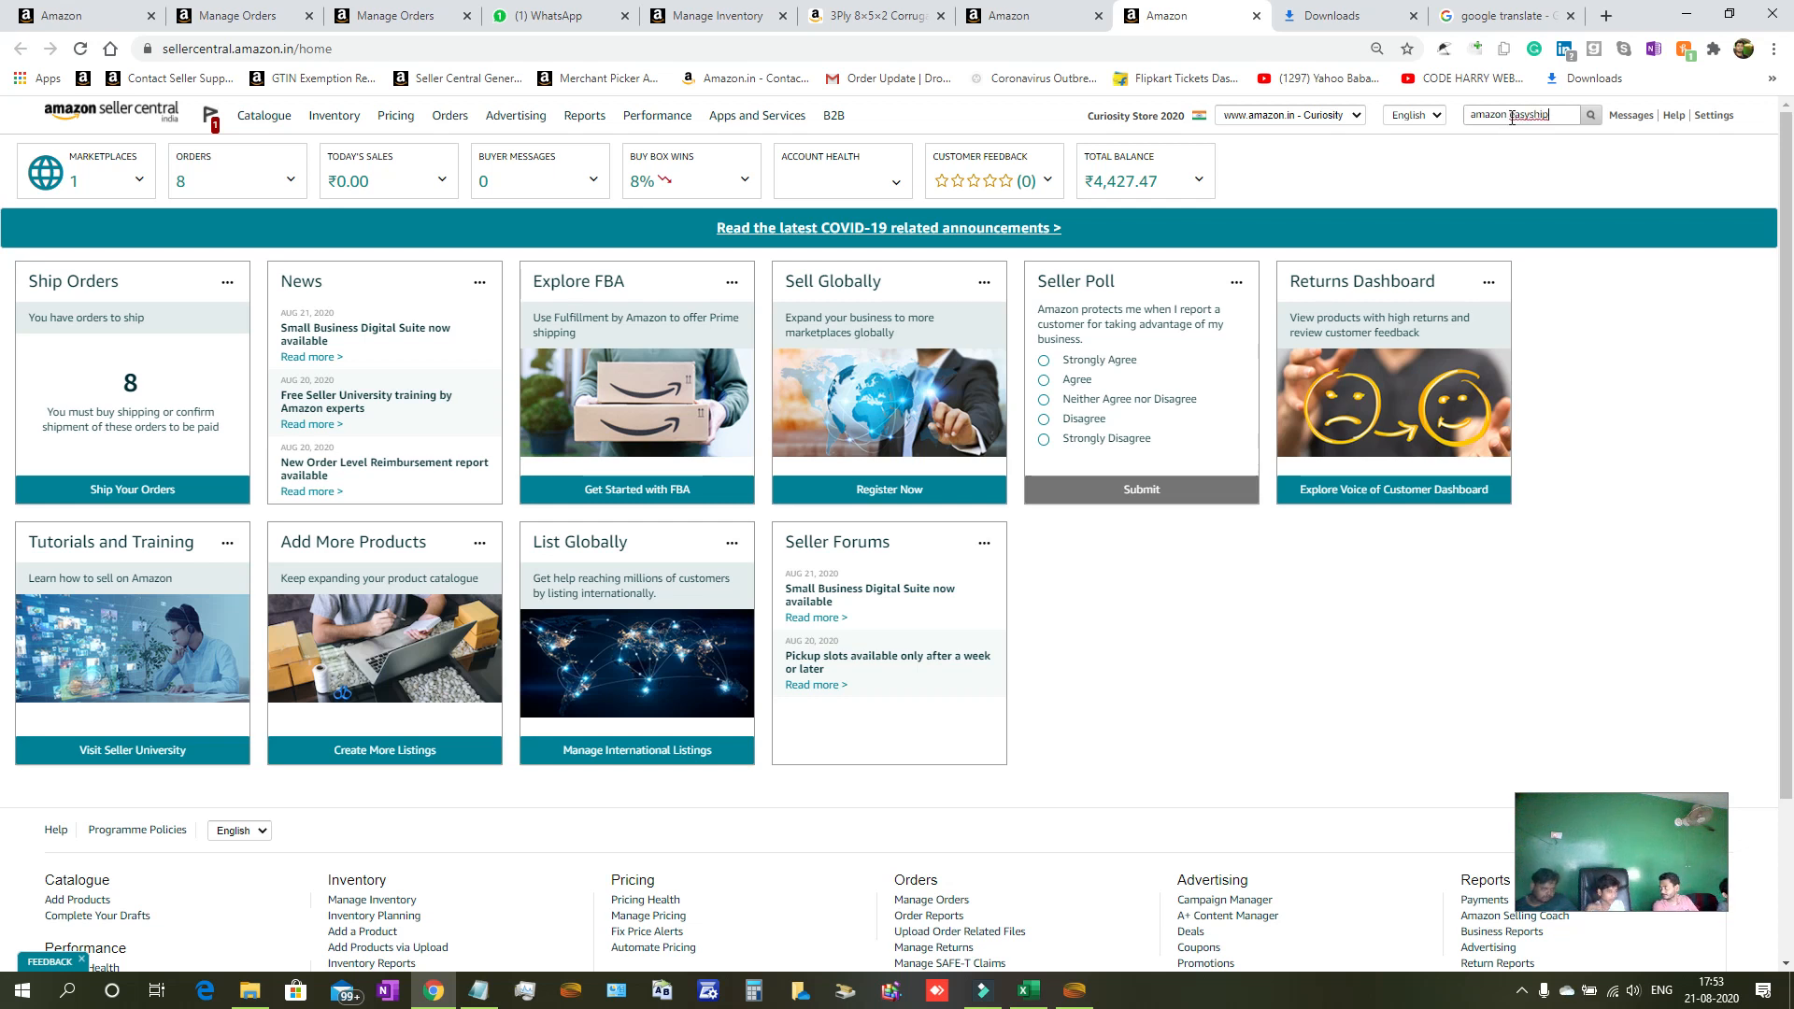
{"action": "type", "text": " fe"}
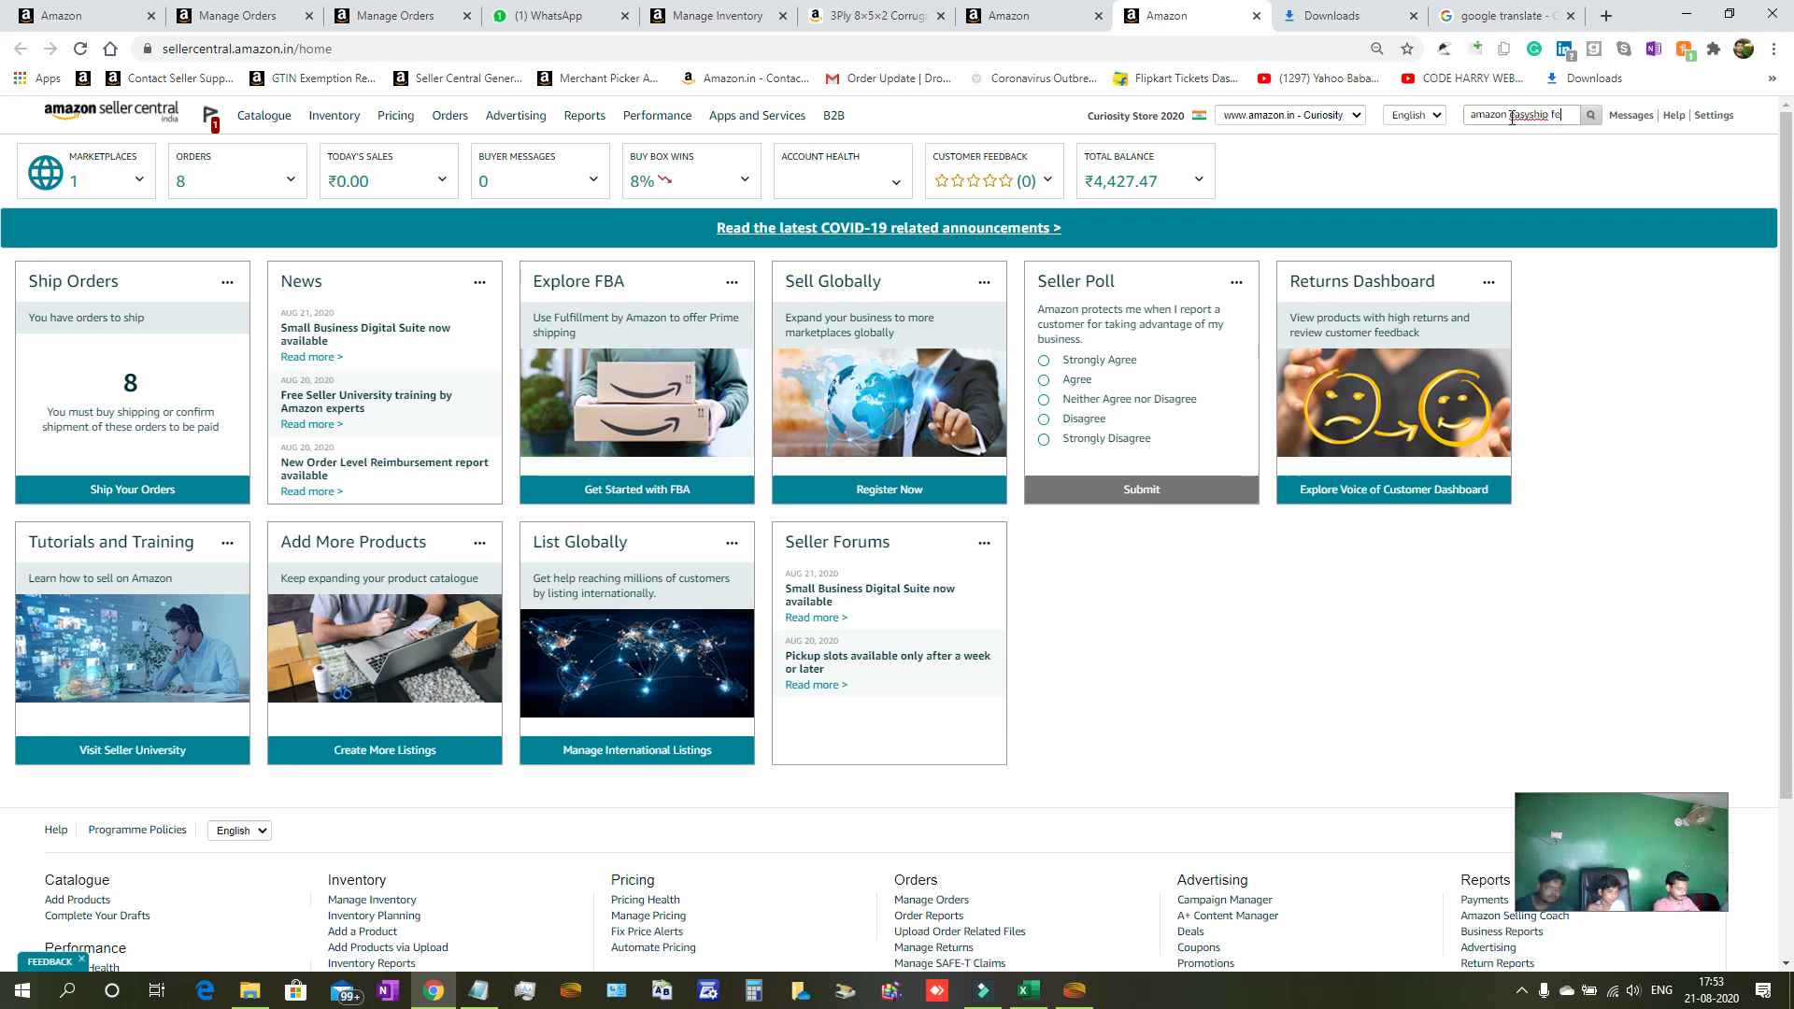
{"action": "type", "text": "e"}
{"action": "key", "text": "Return"}
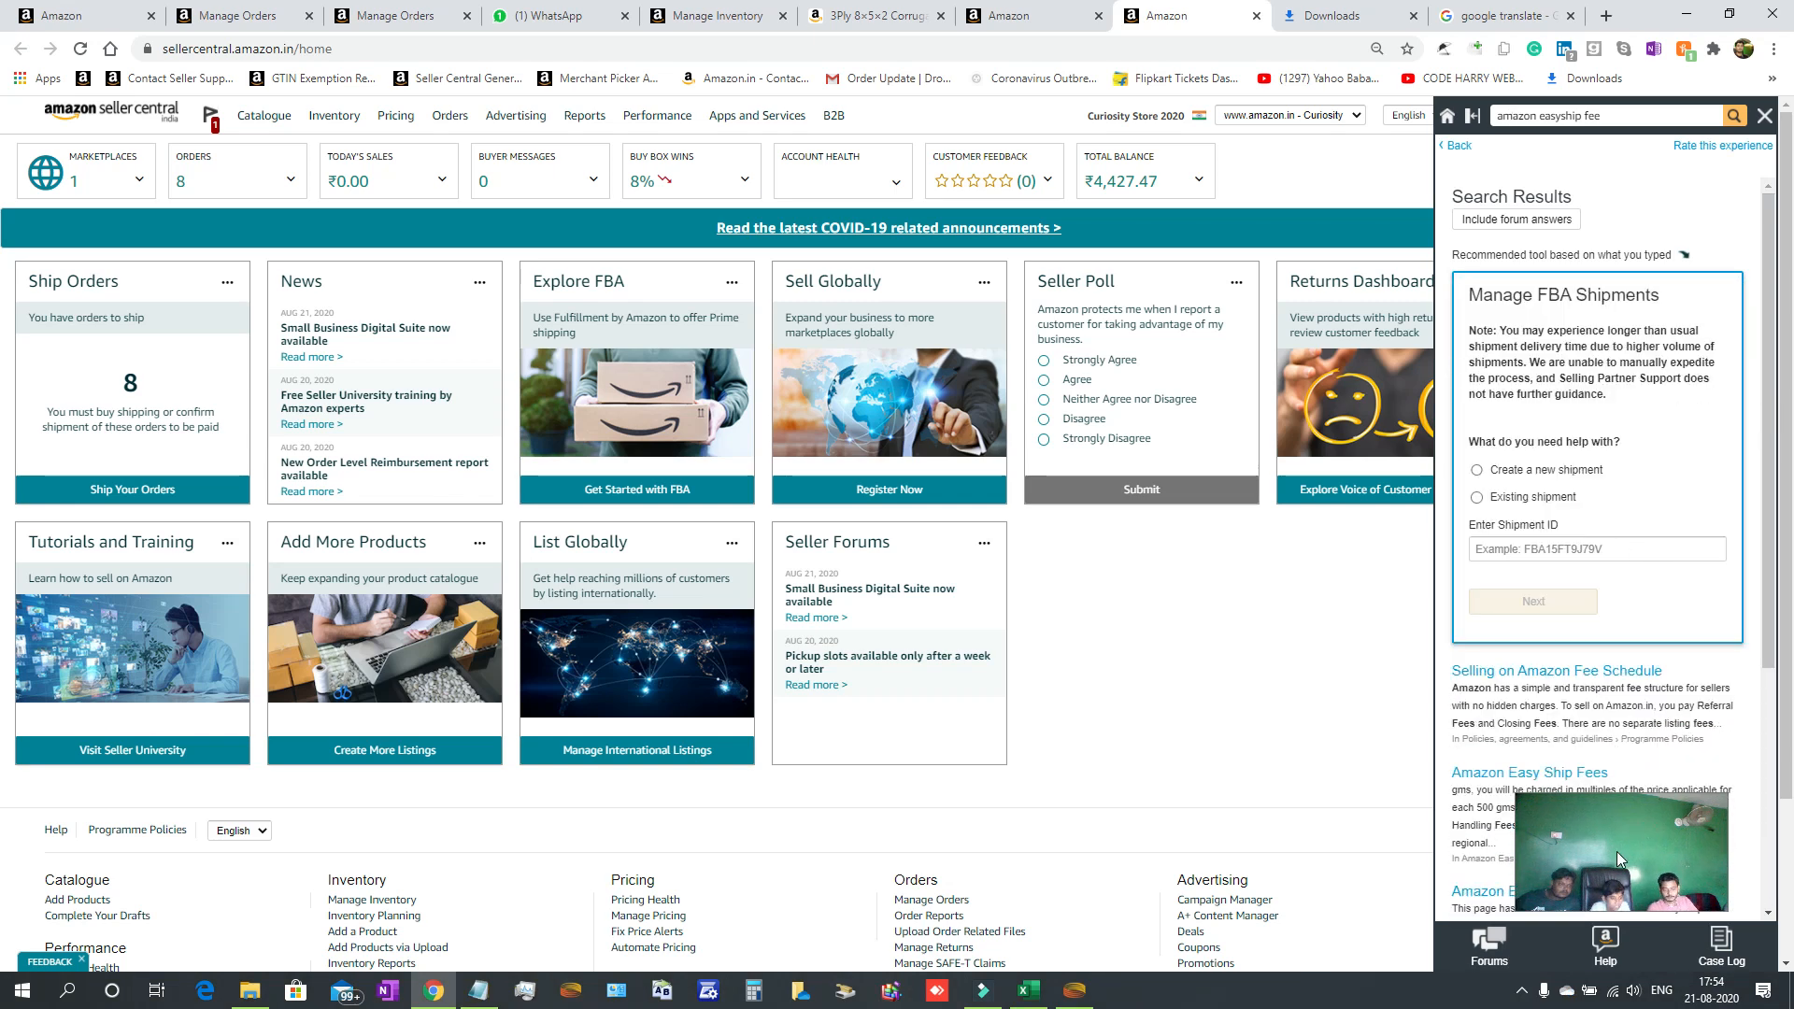
{"action": "left_click_drag", "start_coordinate": [1621, 852], "coordinate": [1197, 713]}
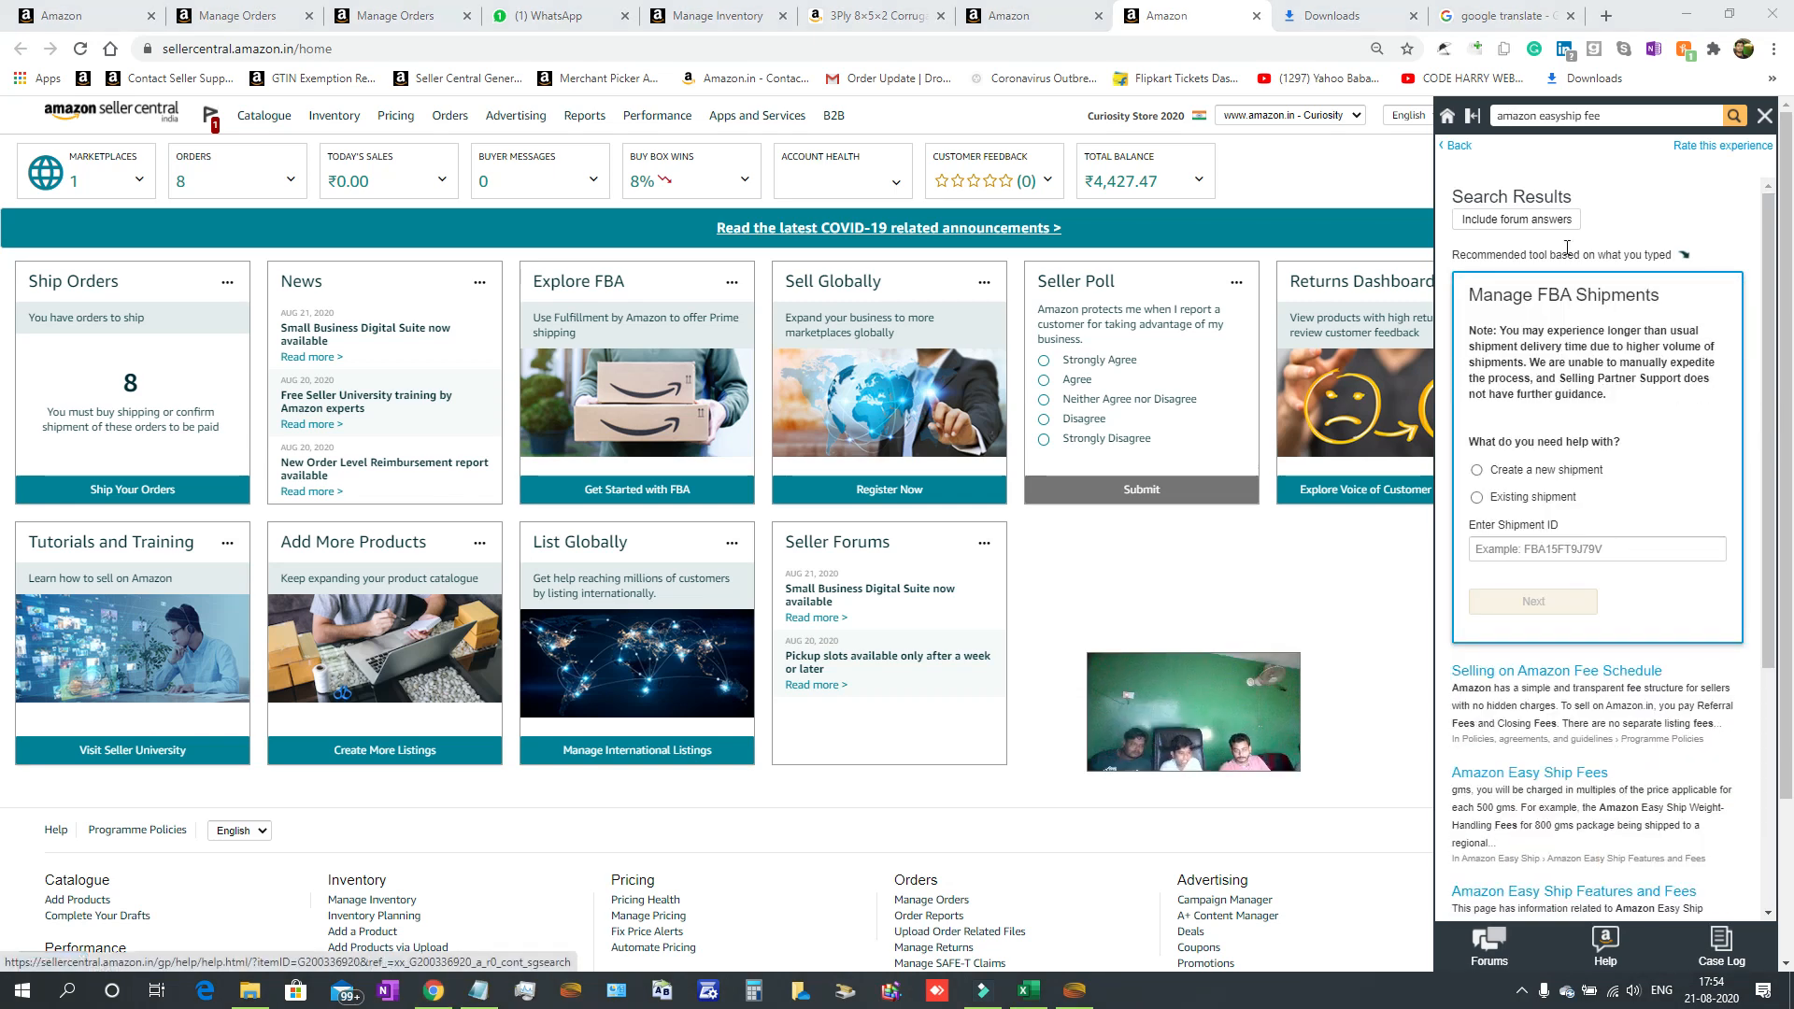
{"action": "left_click", "coordinate": [1546, 783]}
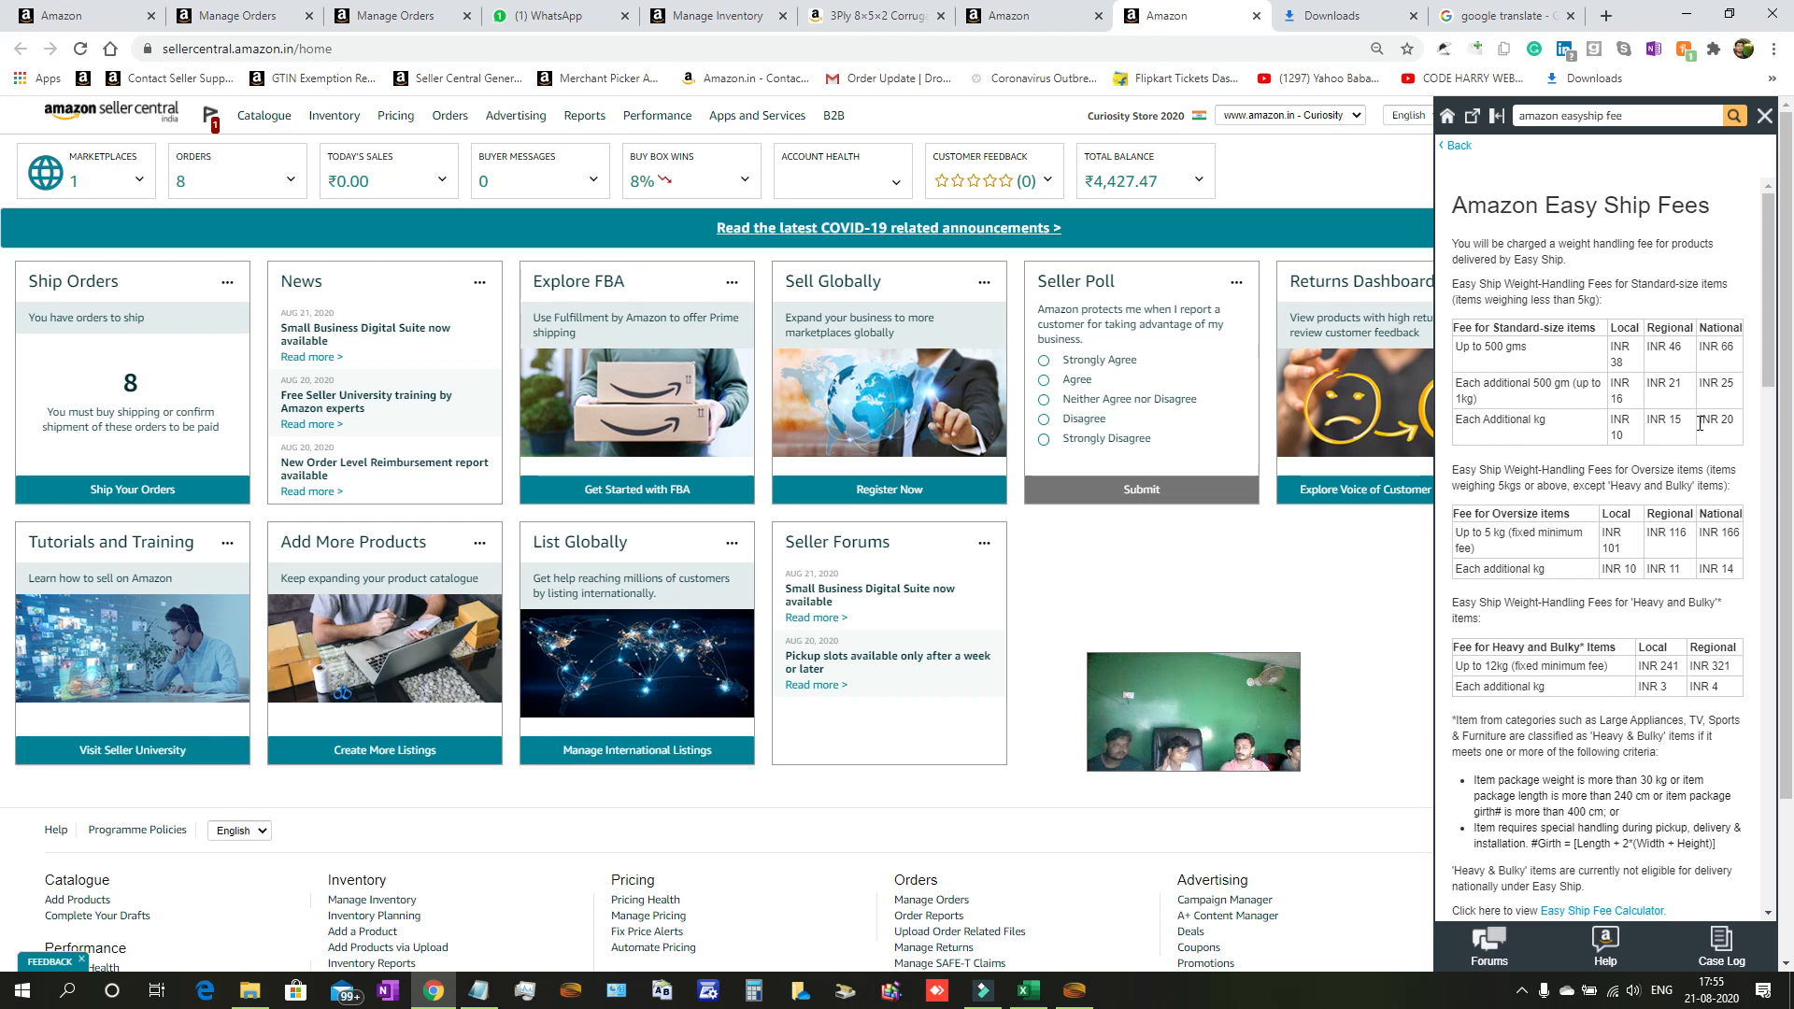
Return to the offer form of the new listing and open Calculator over it.
{"action": "left_click", "coordinate": [1049, 11]}
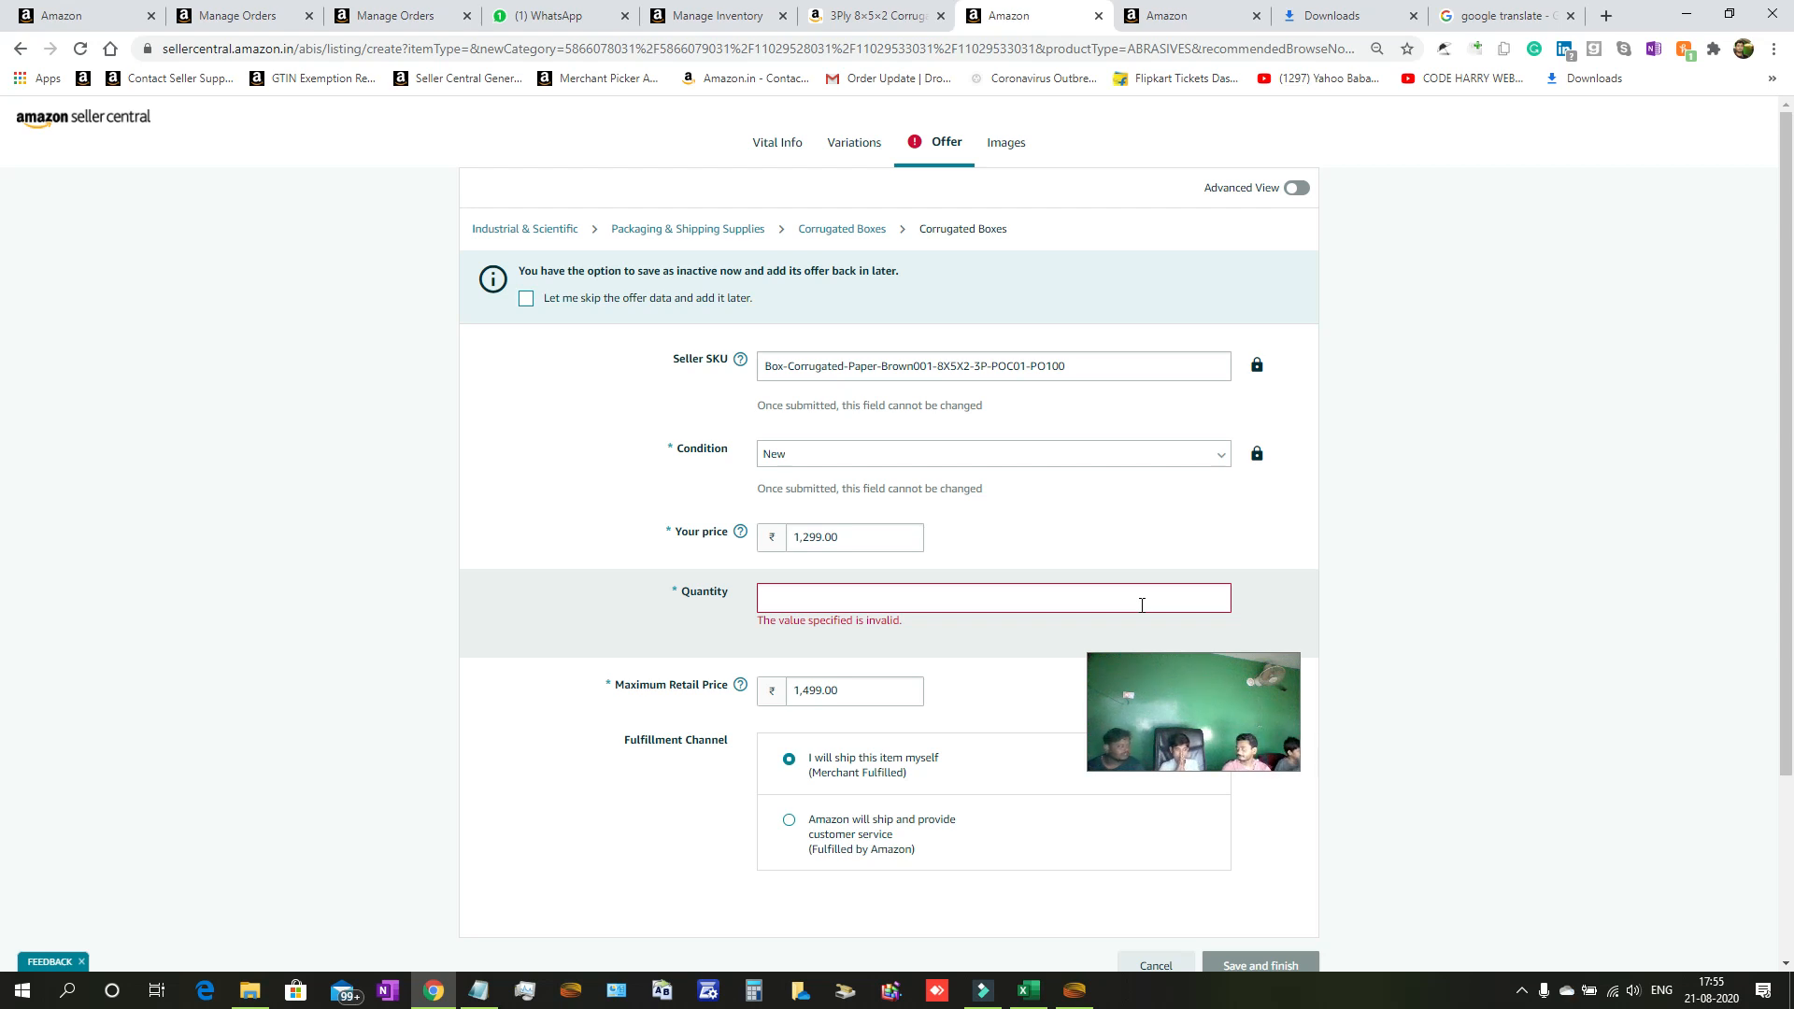
{"action": "left_click", "coordinate": [757, 992]}
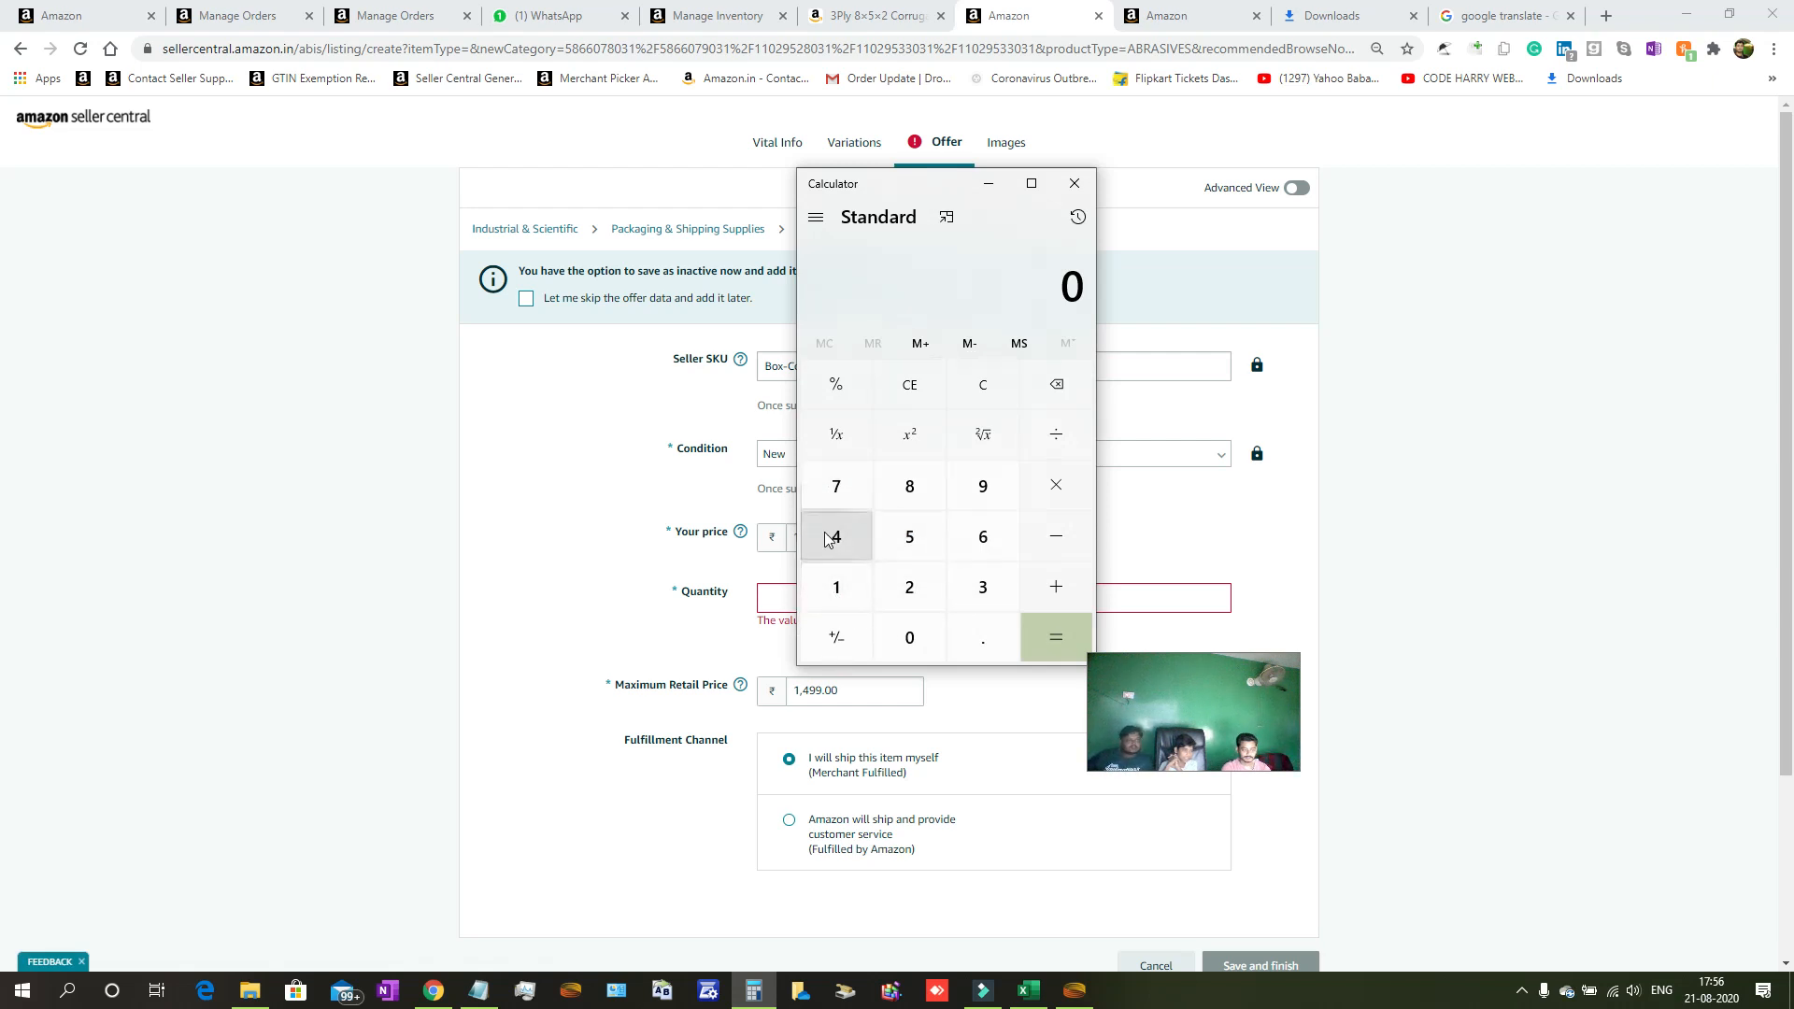
{"action": "left_click", "coordinate": [906, 596]}
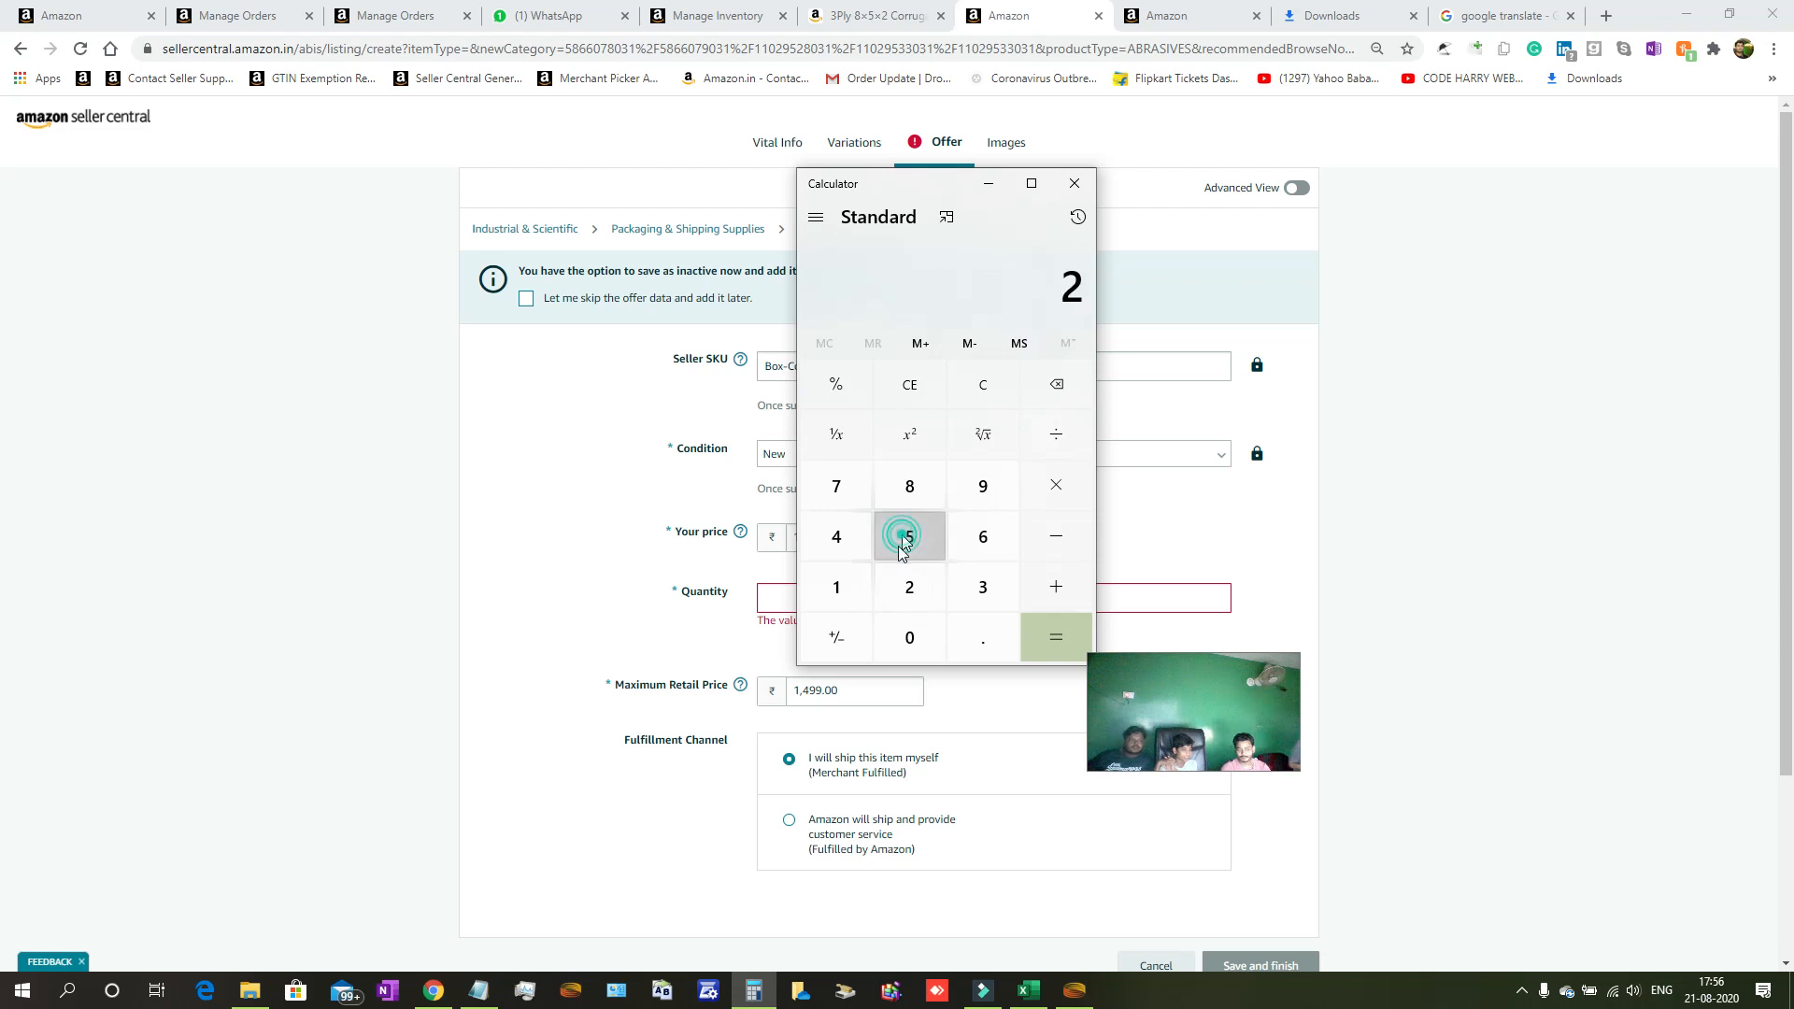
{"action": "left_click", "coordinate": [909, 535]}
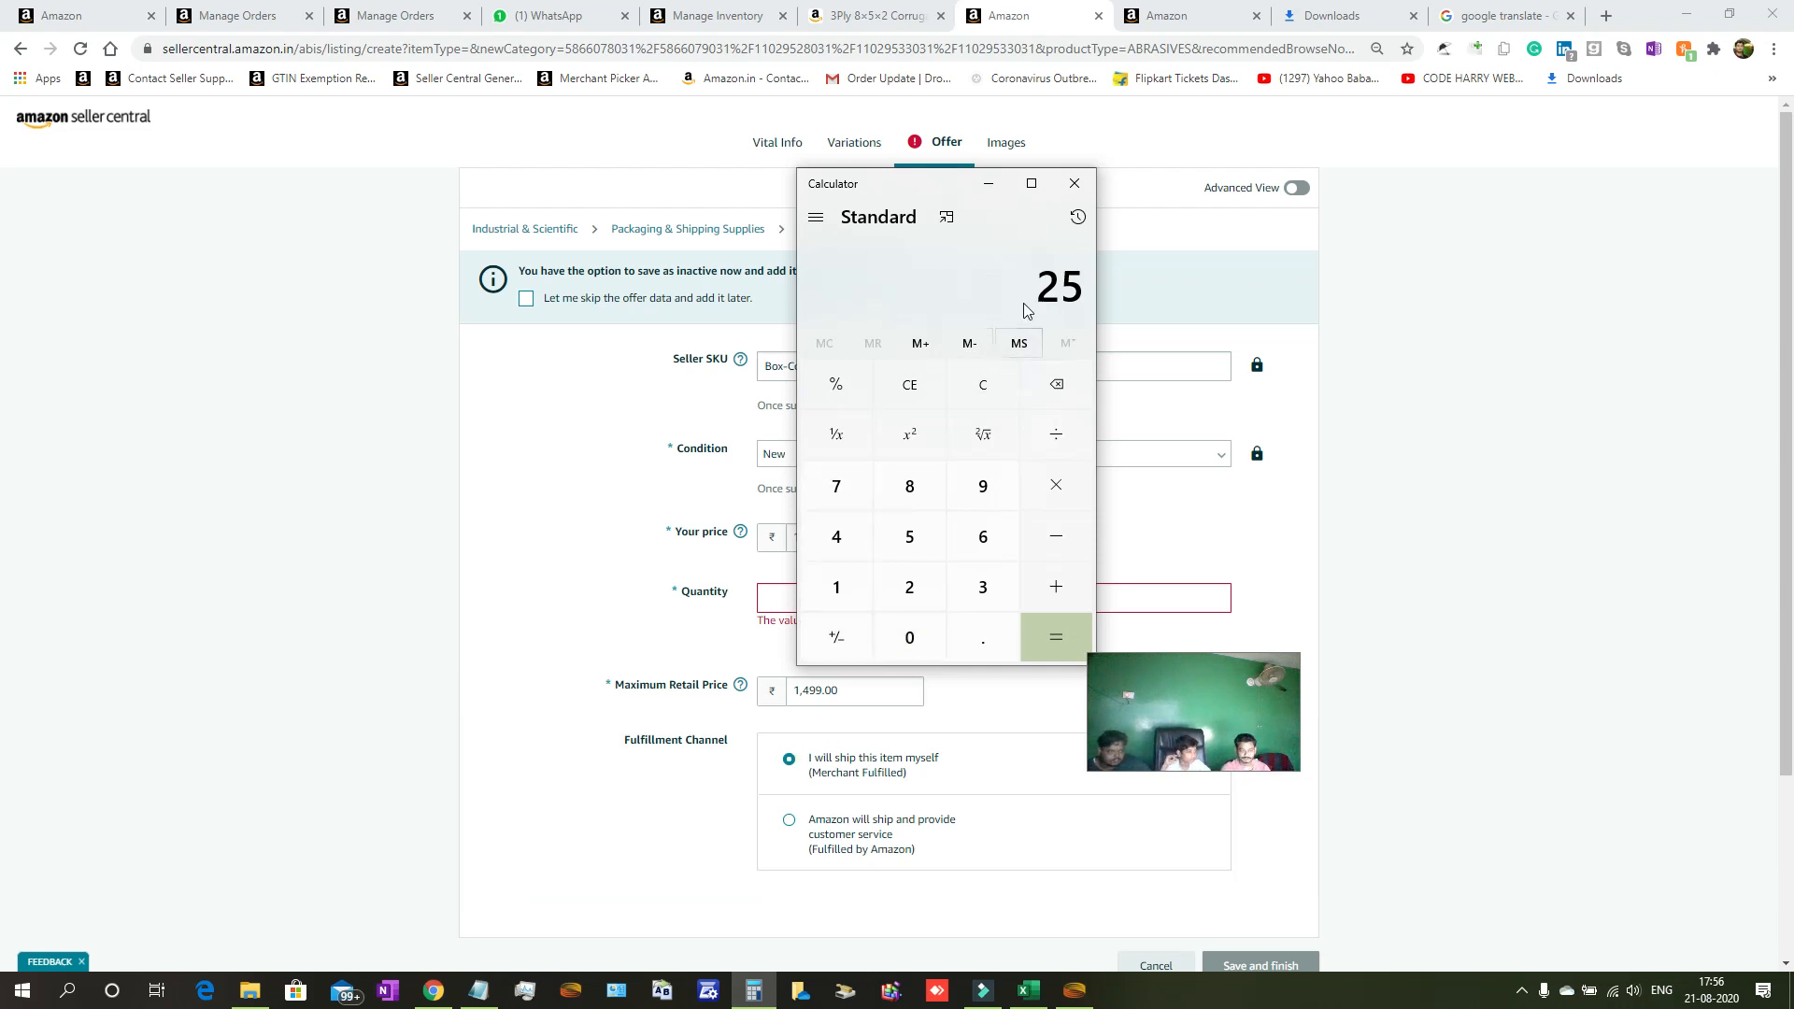
{"action": "left_click", "coordinate": [847, 556]}
{"action": "left_click", "coordinate": [899, 644]}
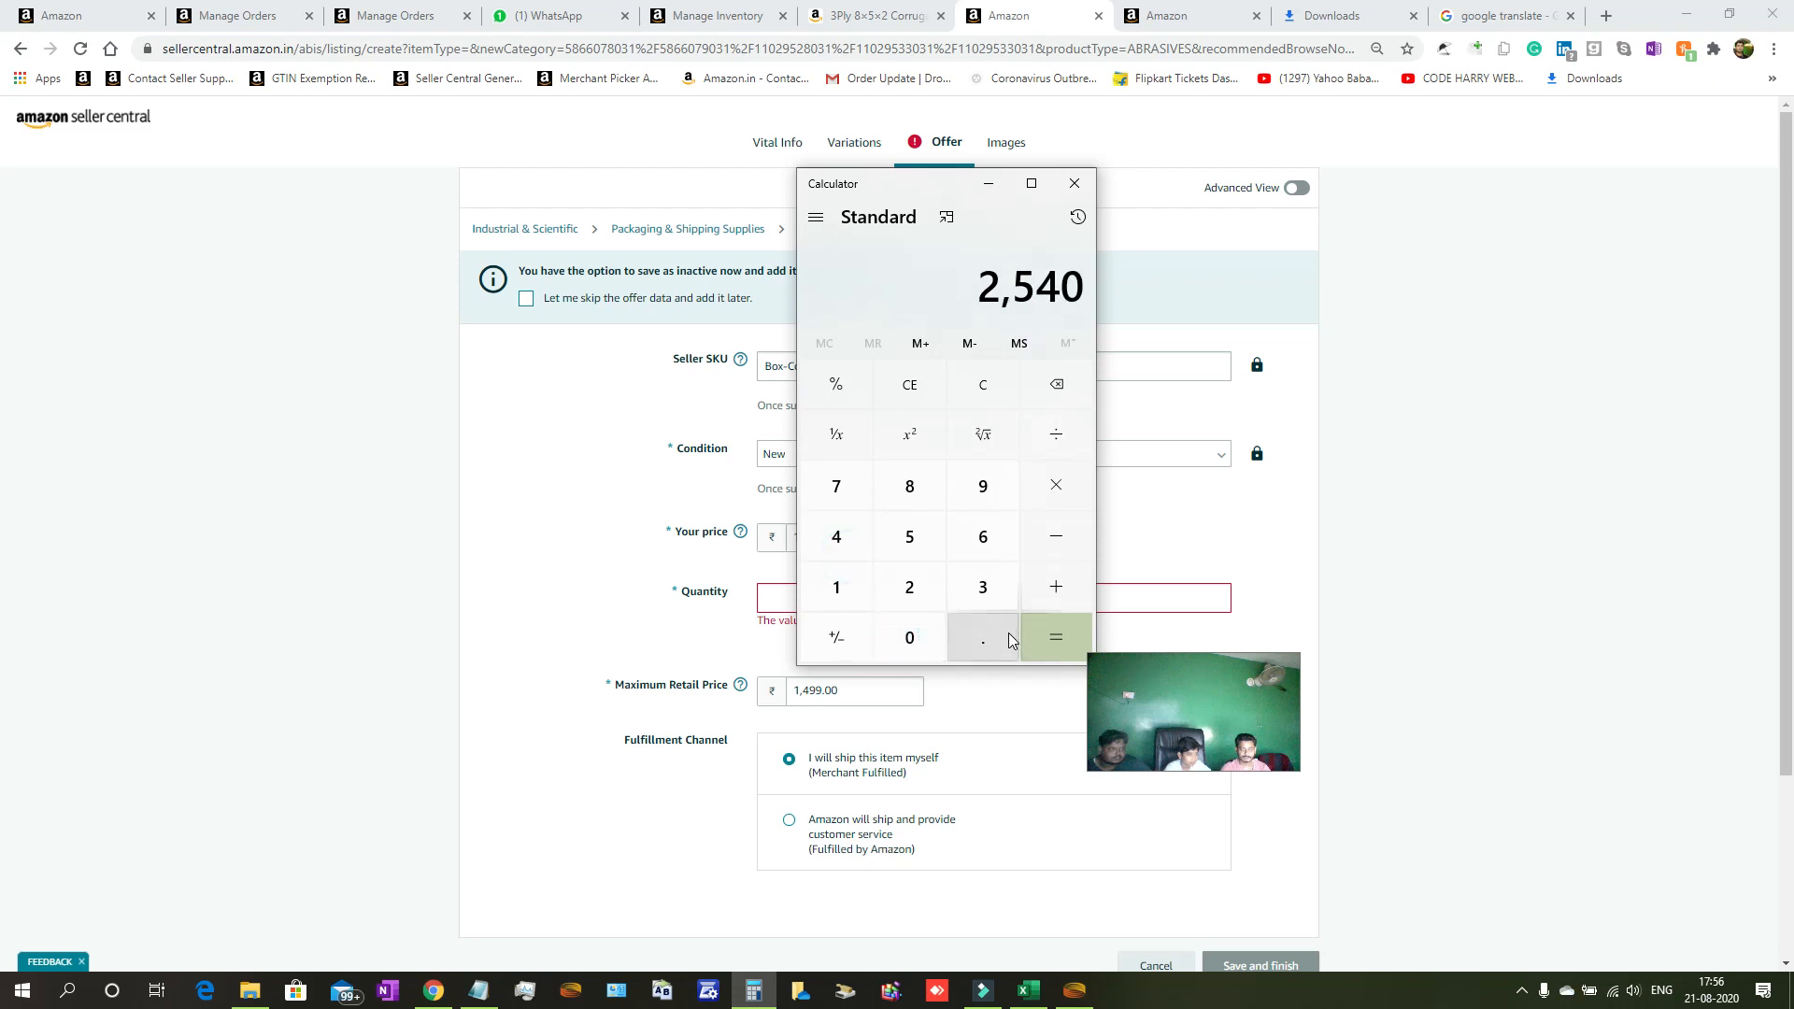
{"action": "left_click", "coordinate": [986, 387]}
Add 25 and 40 in Calculator to work out the fee subtotal.
{"action": "left_click", "coordinate": [903, 583]}
{"action": "left_click", "coordinate": [912, 547]}
{"action": "left_click", "coordinate": [1053, 585]}
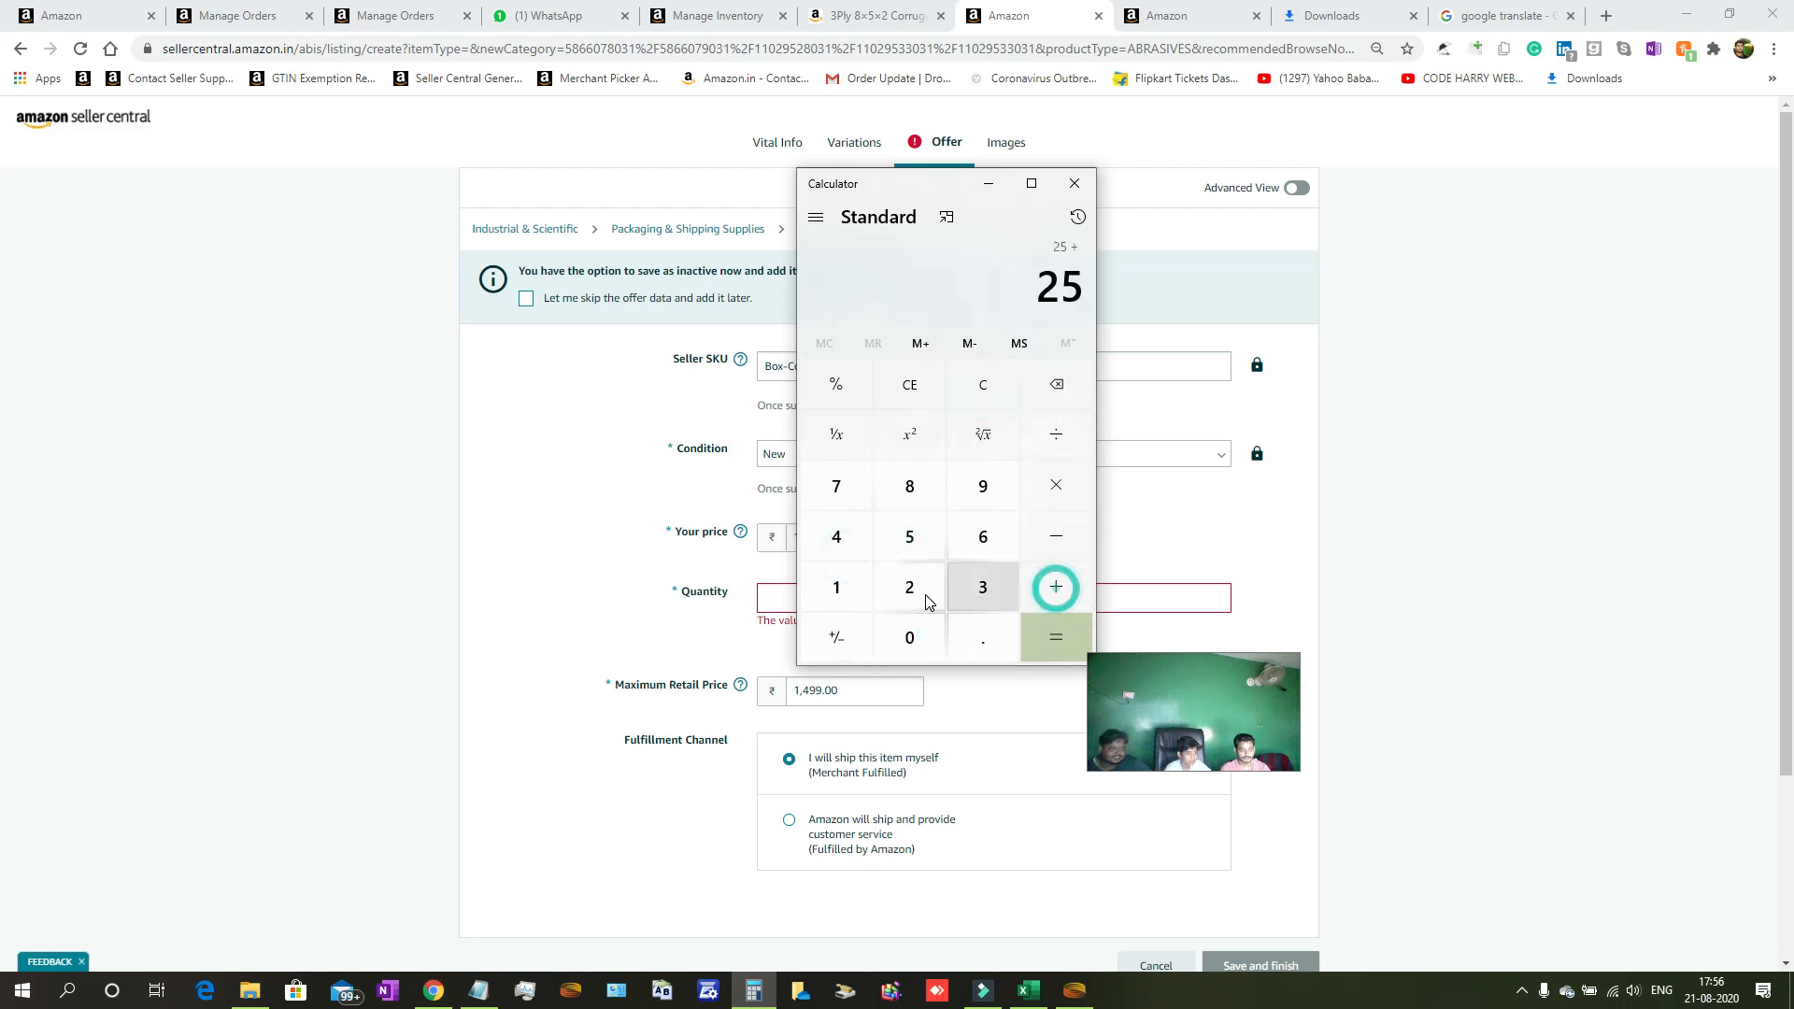
{"action": "left_click", "coordinate": [852, 556]}
{"action": "left_click", "coordinate": [893, 632]}
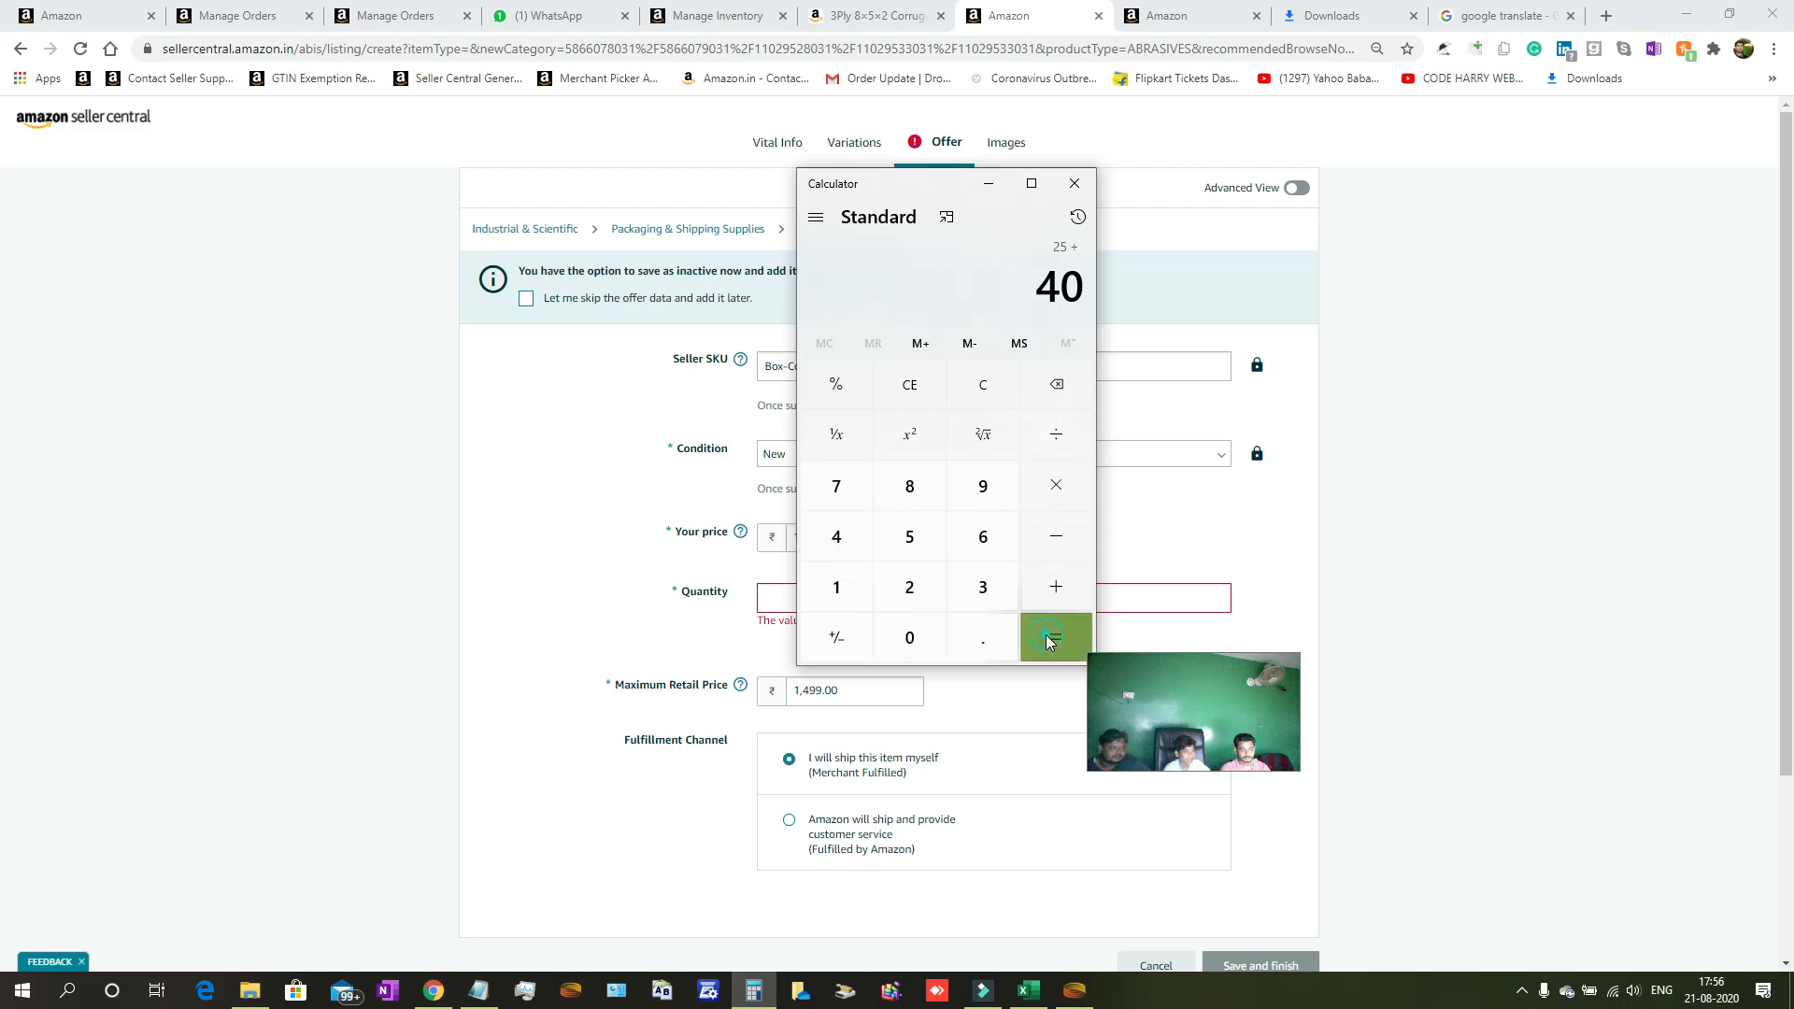
{"action": "left_click", "coordinate": [1053, 637]}
Move Calculator aside and add 18% to the fee subtotal, keeping the sum ready for a further addition.
{"action": "left_click_drag", "start_coordinate": [904, 185], "coordinate": [821, 182]}
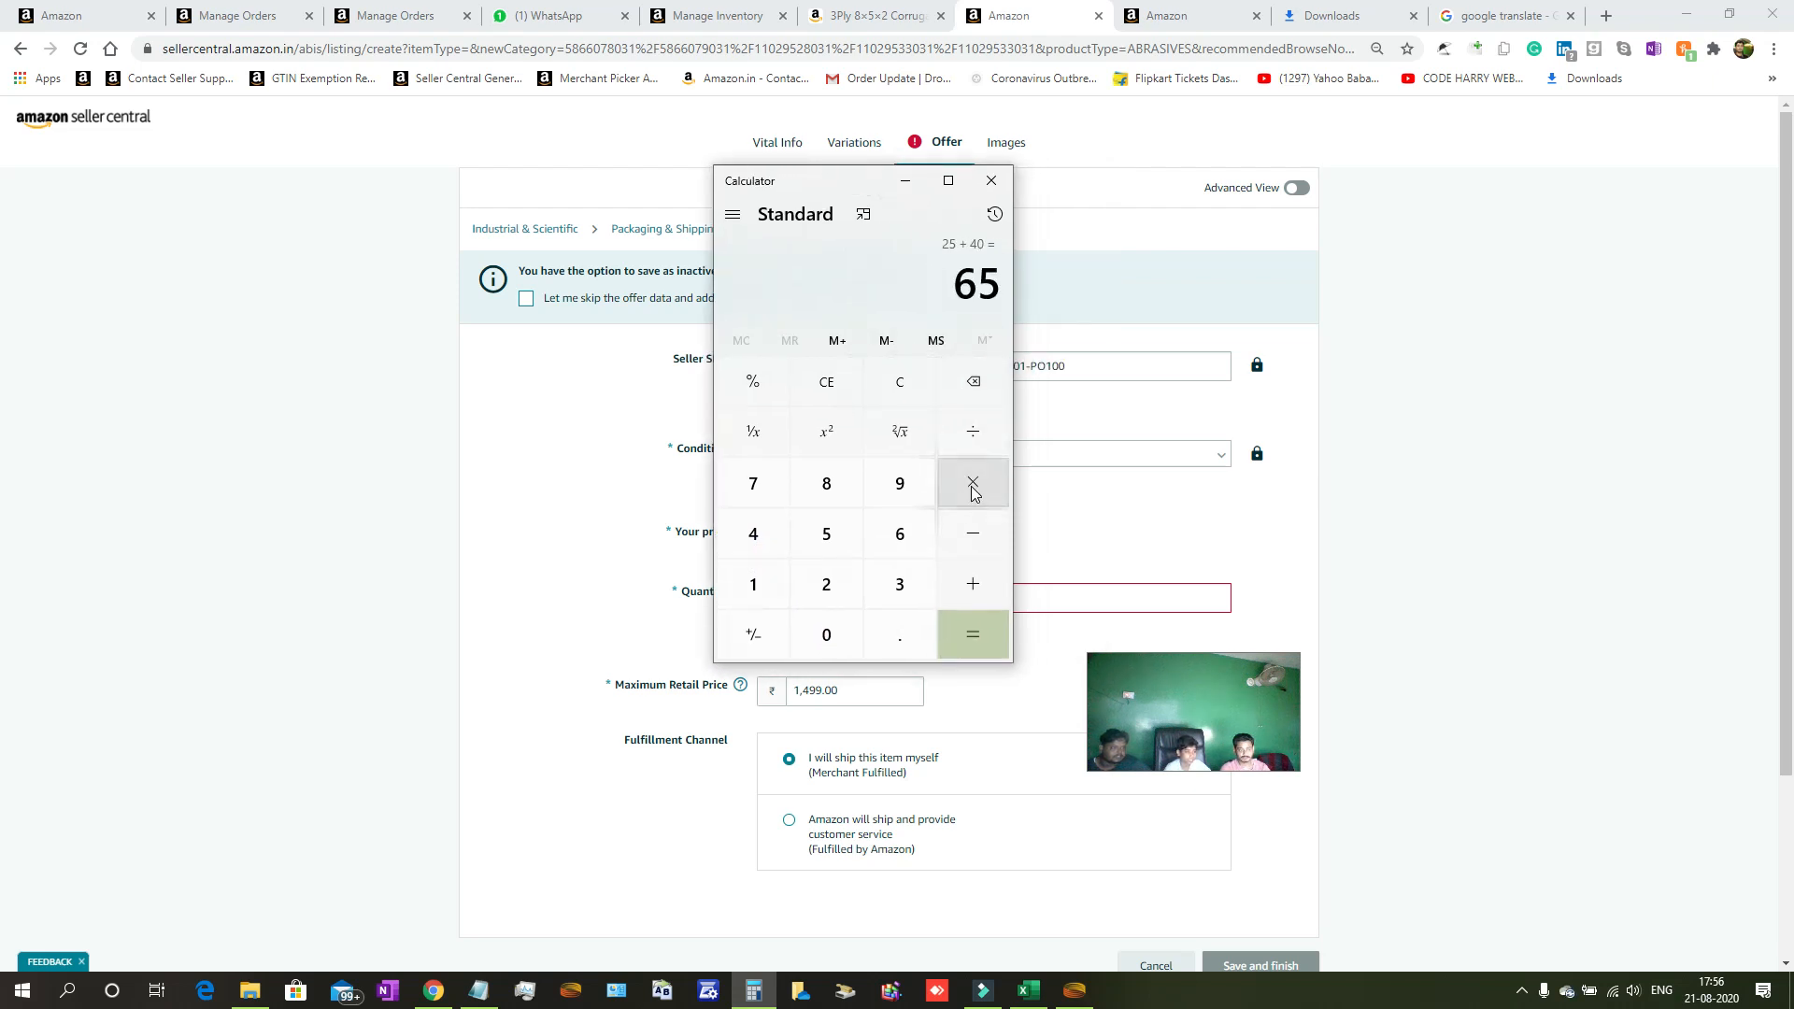
{"action": "left_click", "coordinate": [973, 585]}
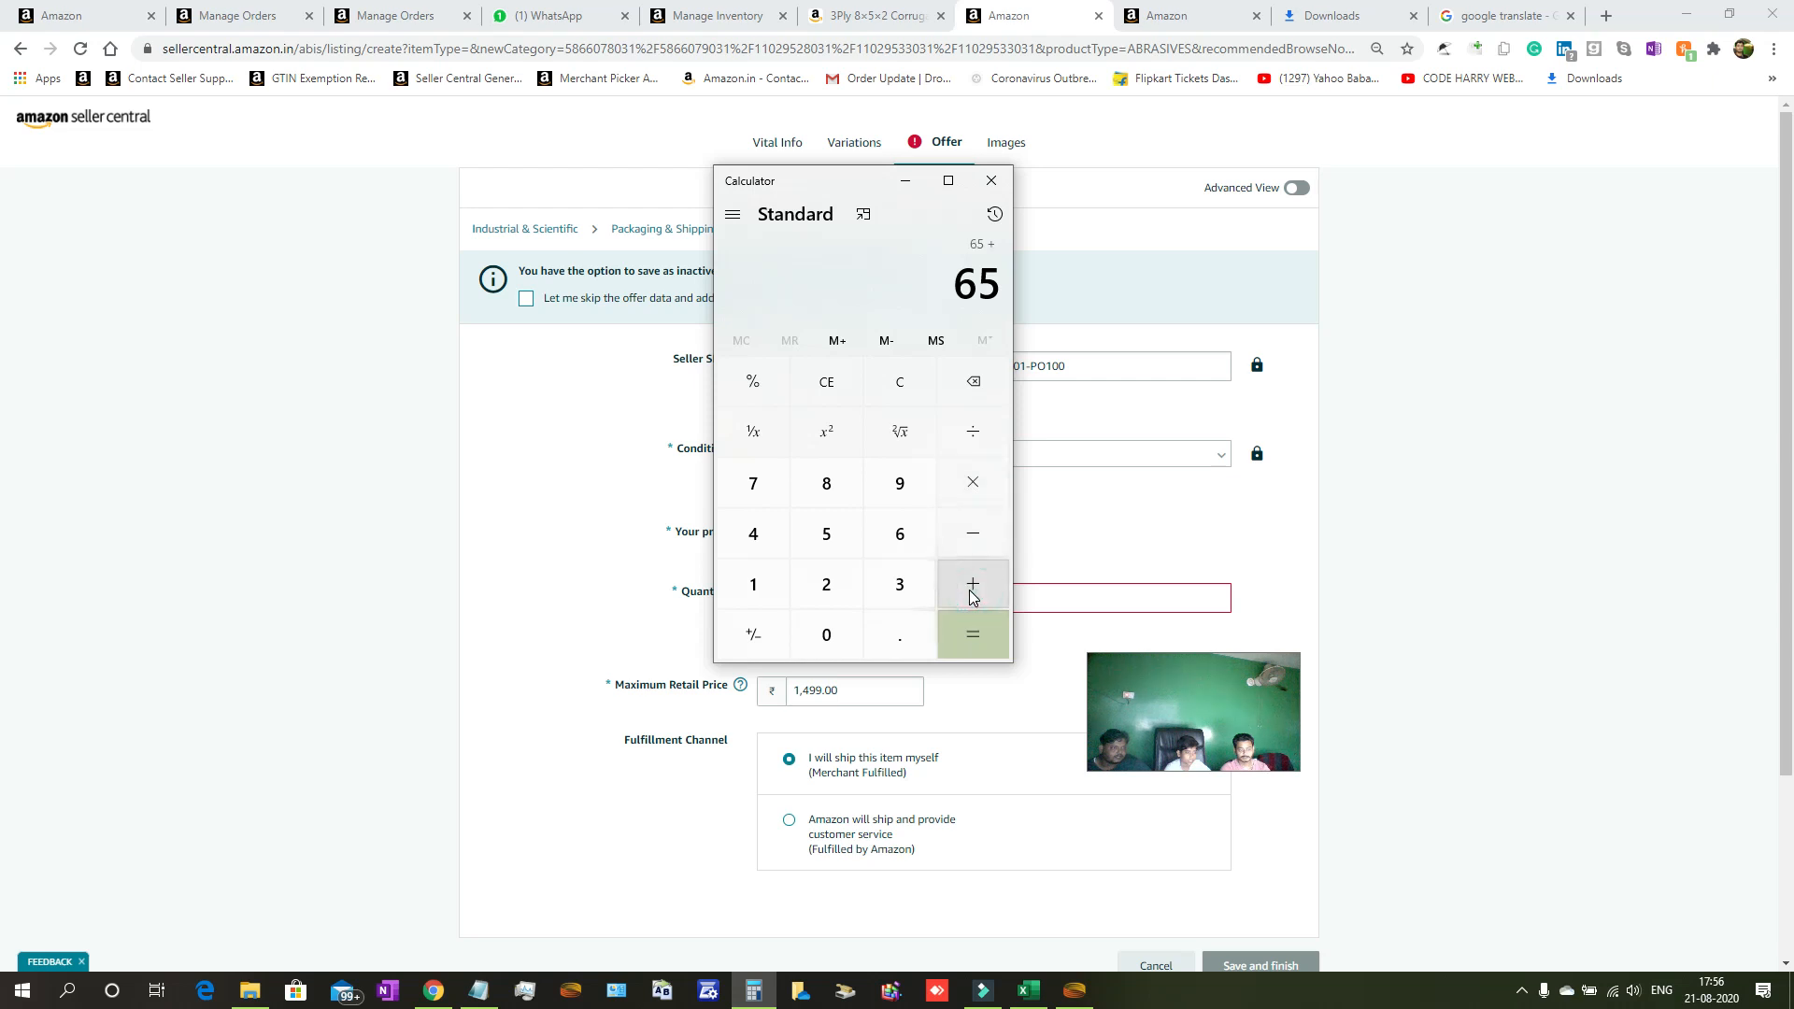
{"action": "left_click", "coordinate": [772, 596]}
{"action": "left_click", "coordinate": [832, 492]}
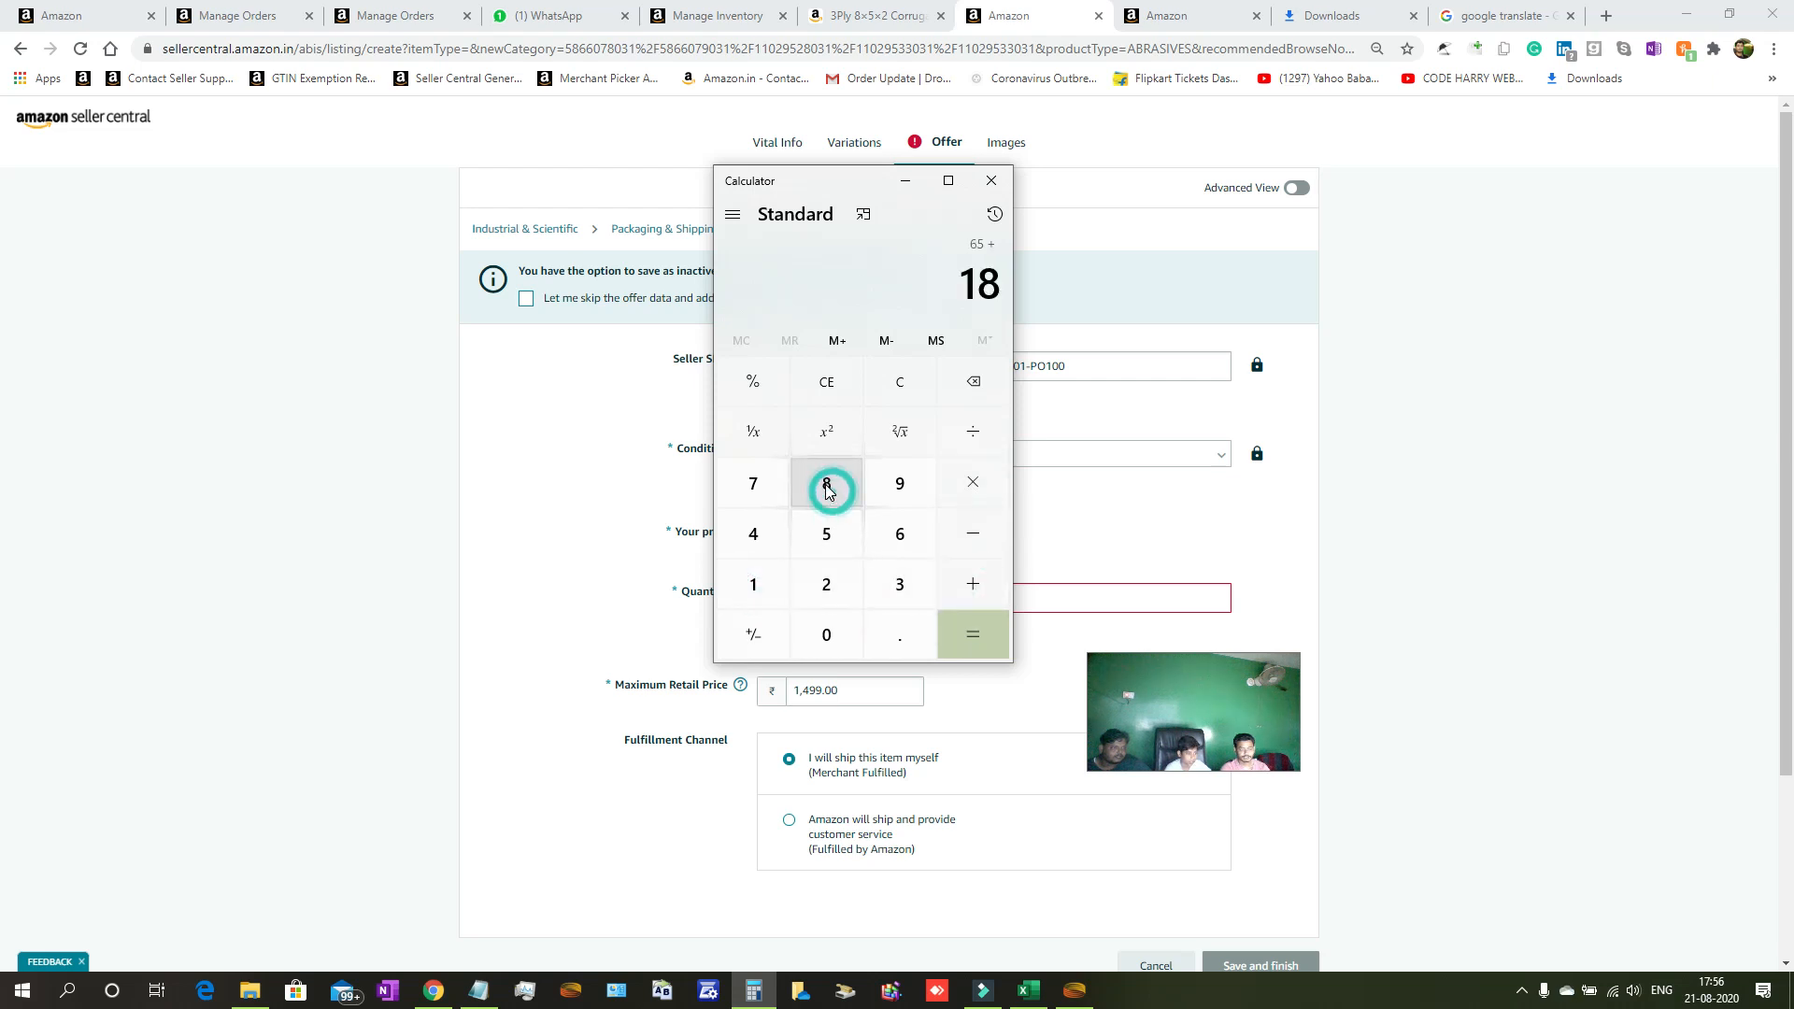
{"action": "left_click", "coordinate": [769, 409]}
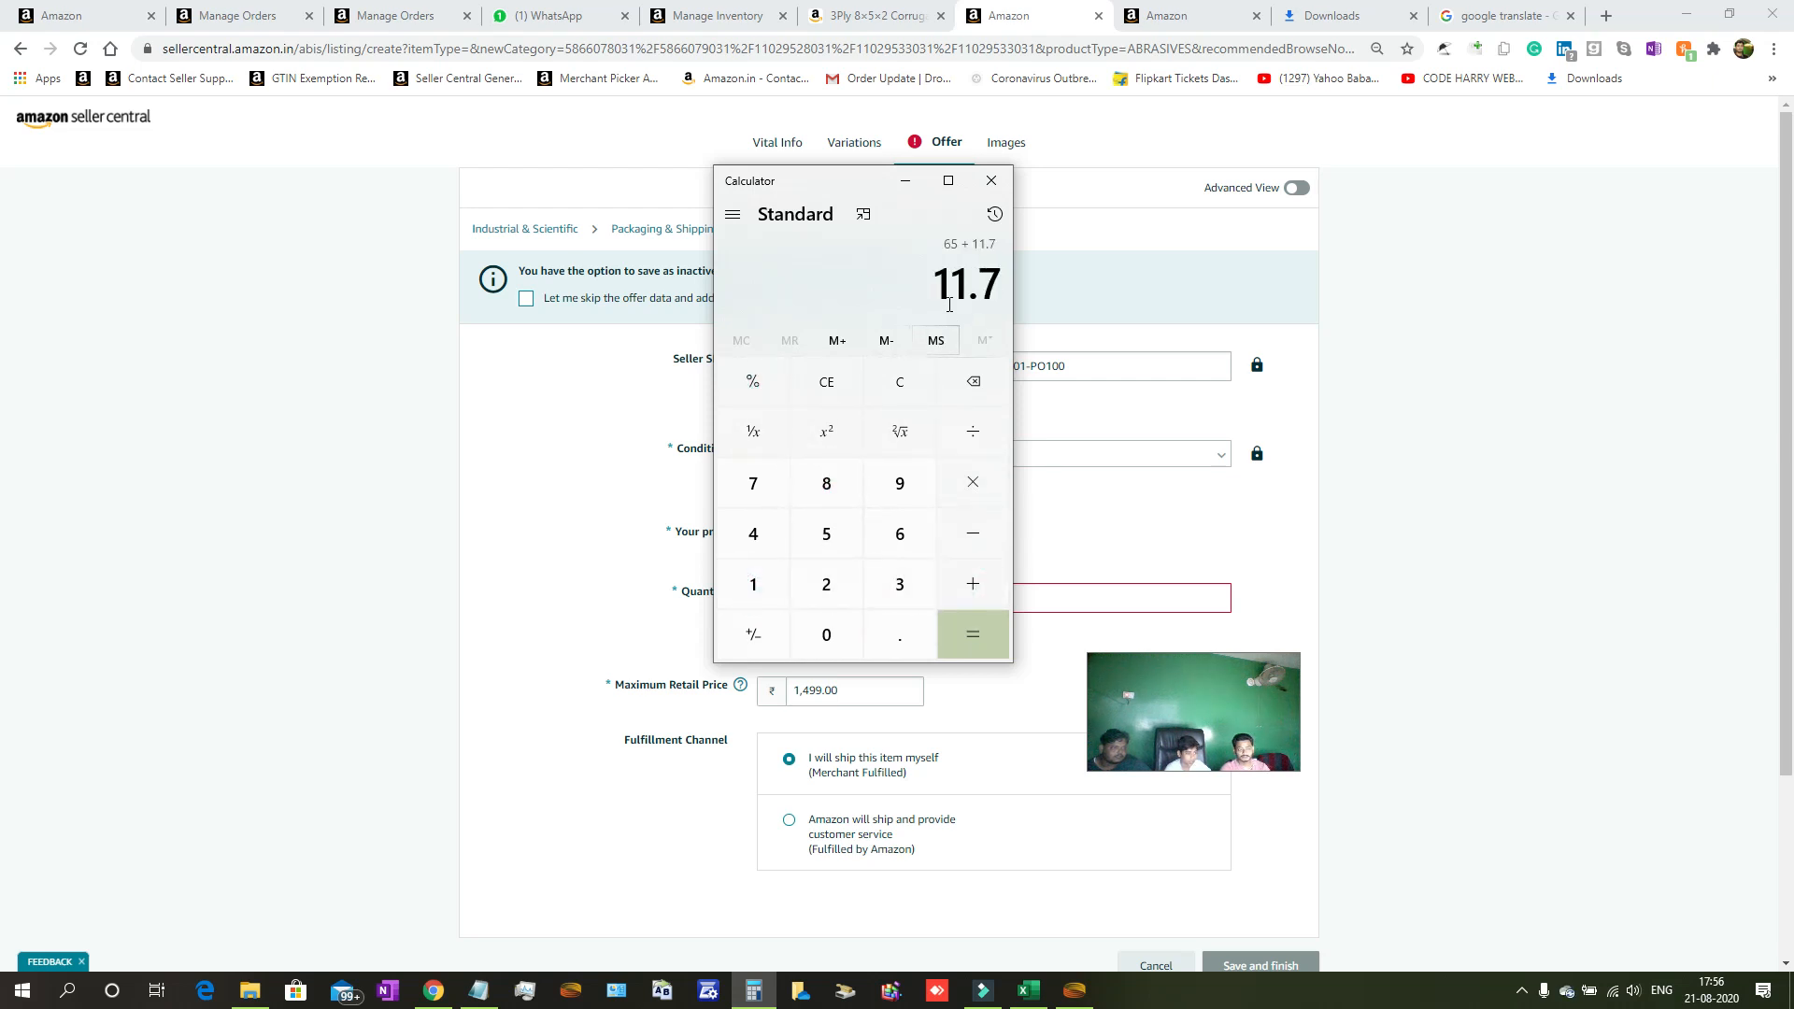
{"action": "left_click", "coordinate": [974, 580]}
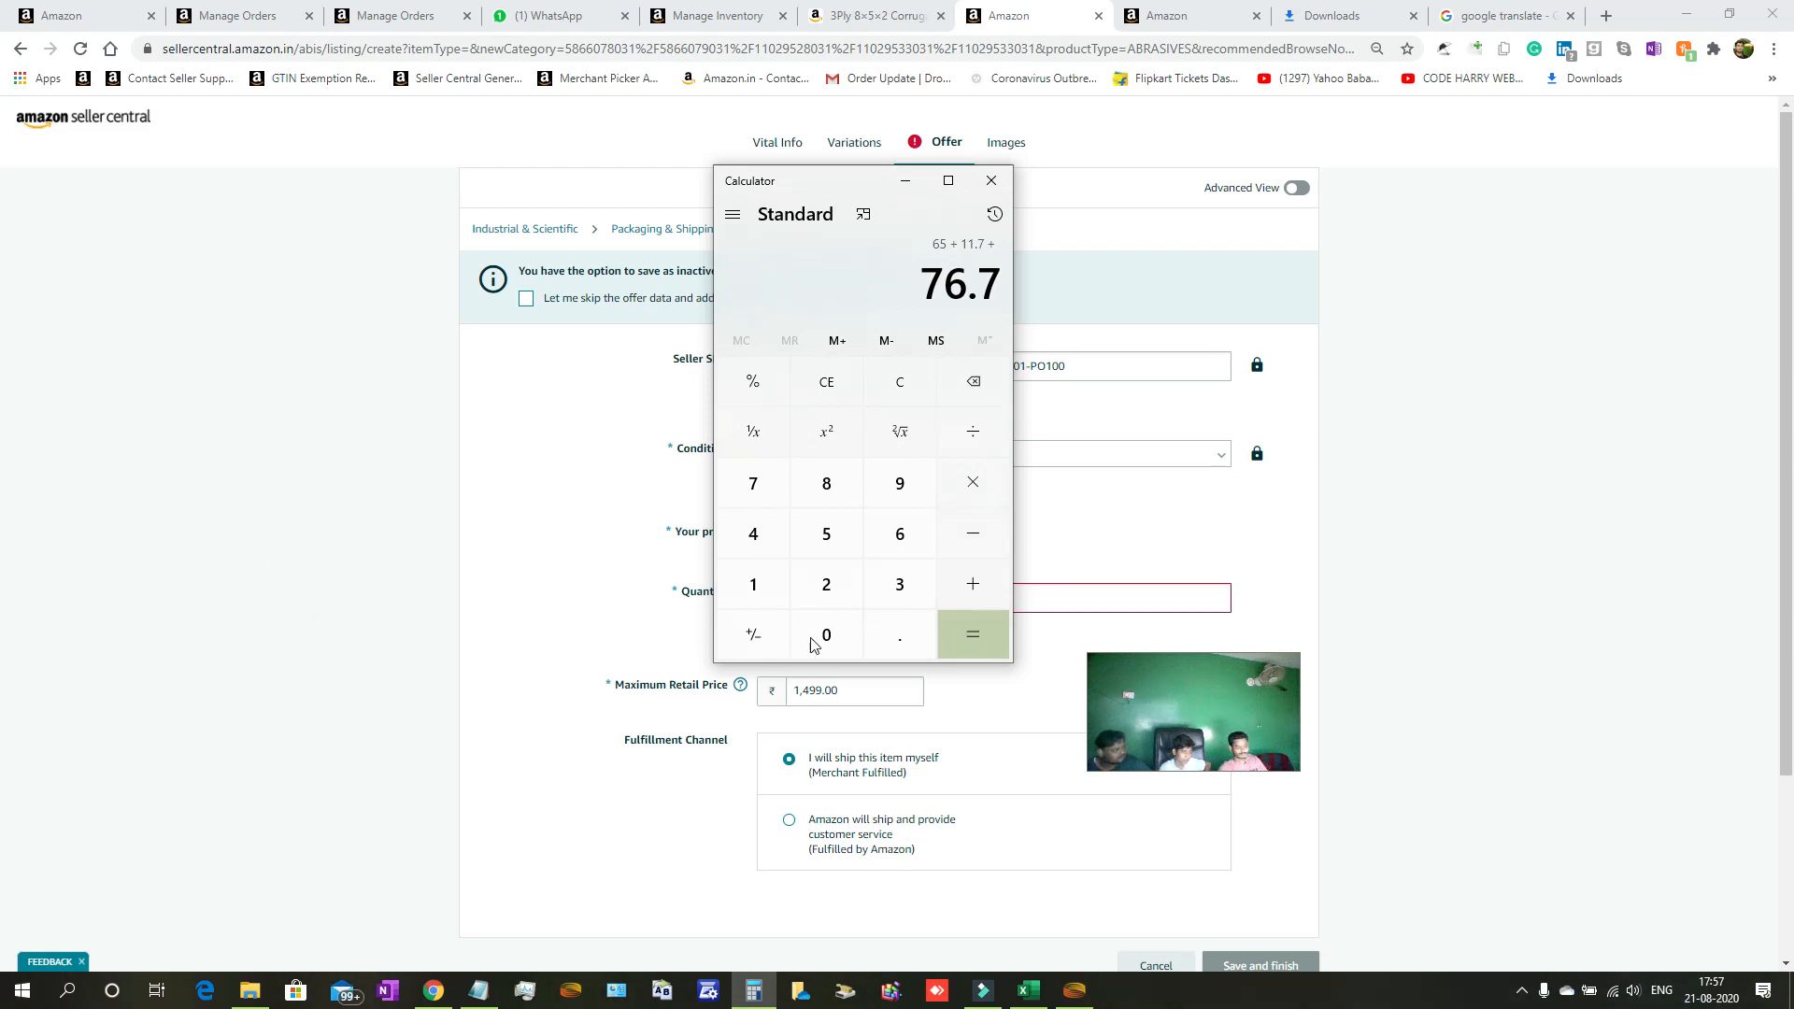
{"action": "left_click", "coordinate": [1434, 657]}
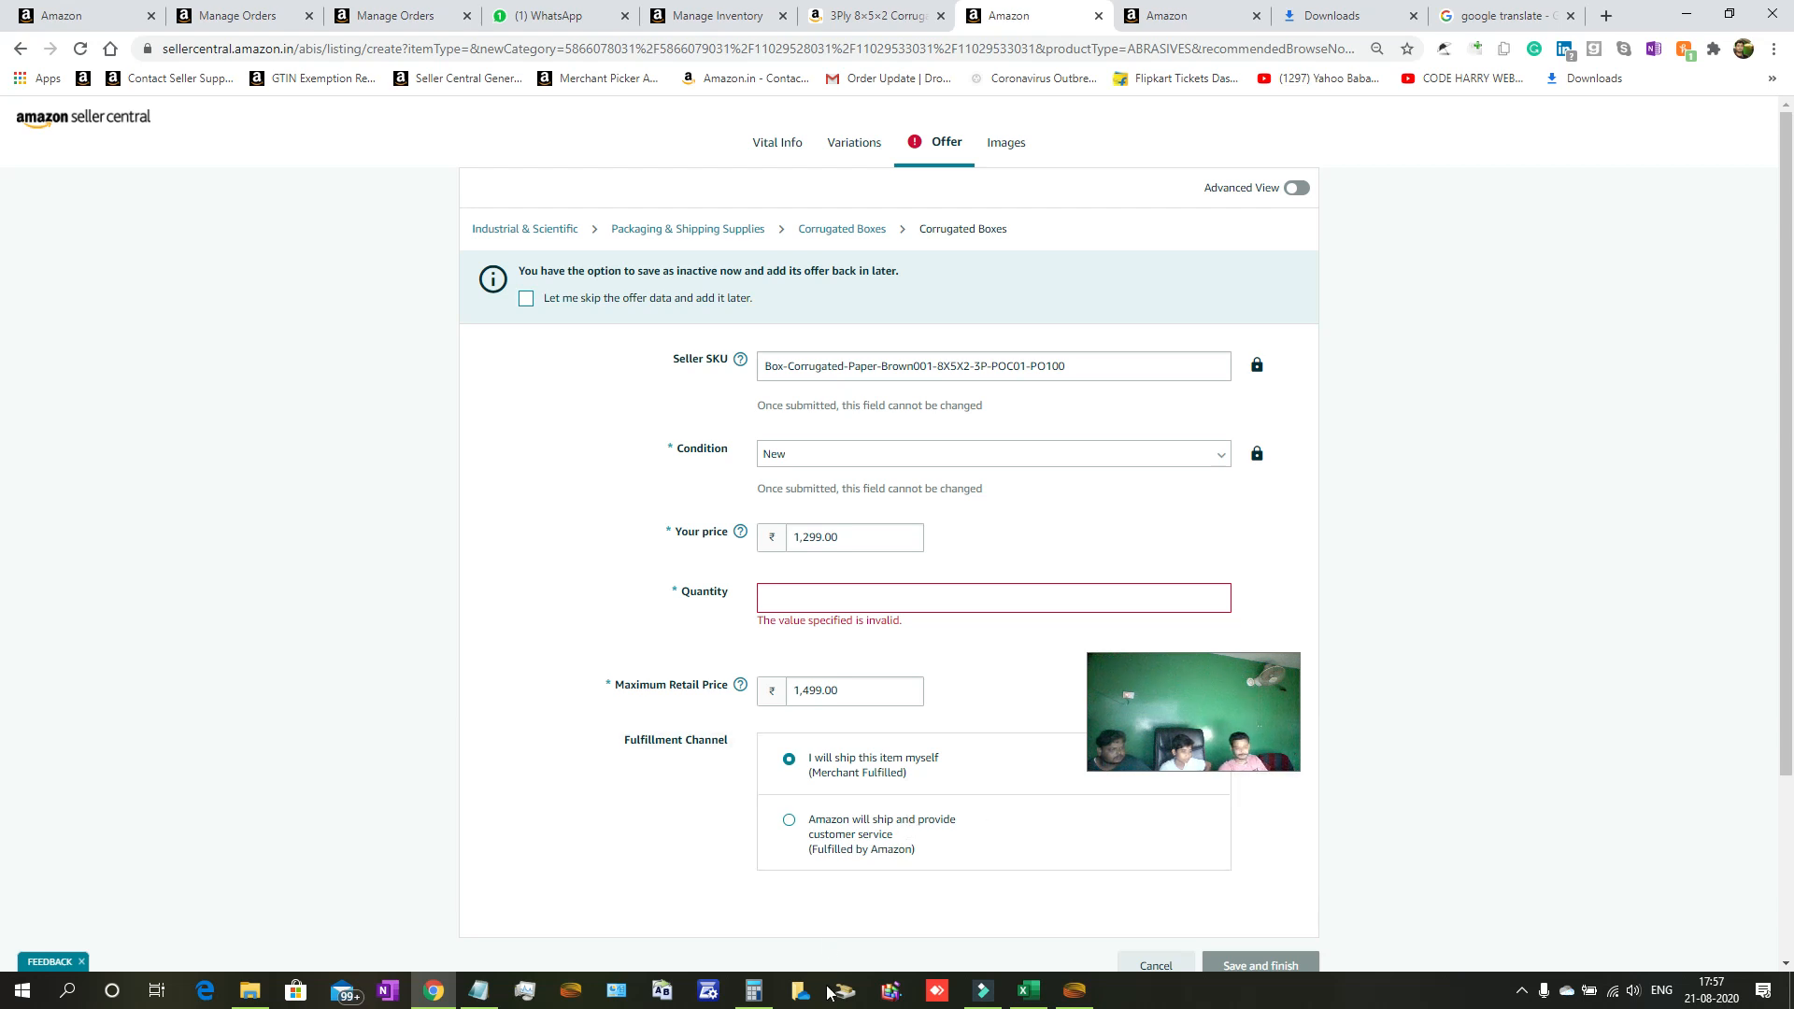
{"action": "left_click", "coordinate": [754, 992]}
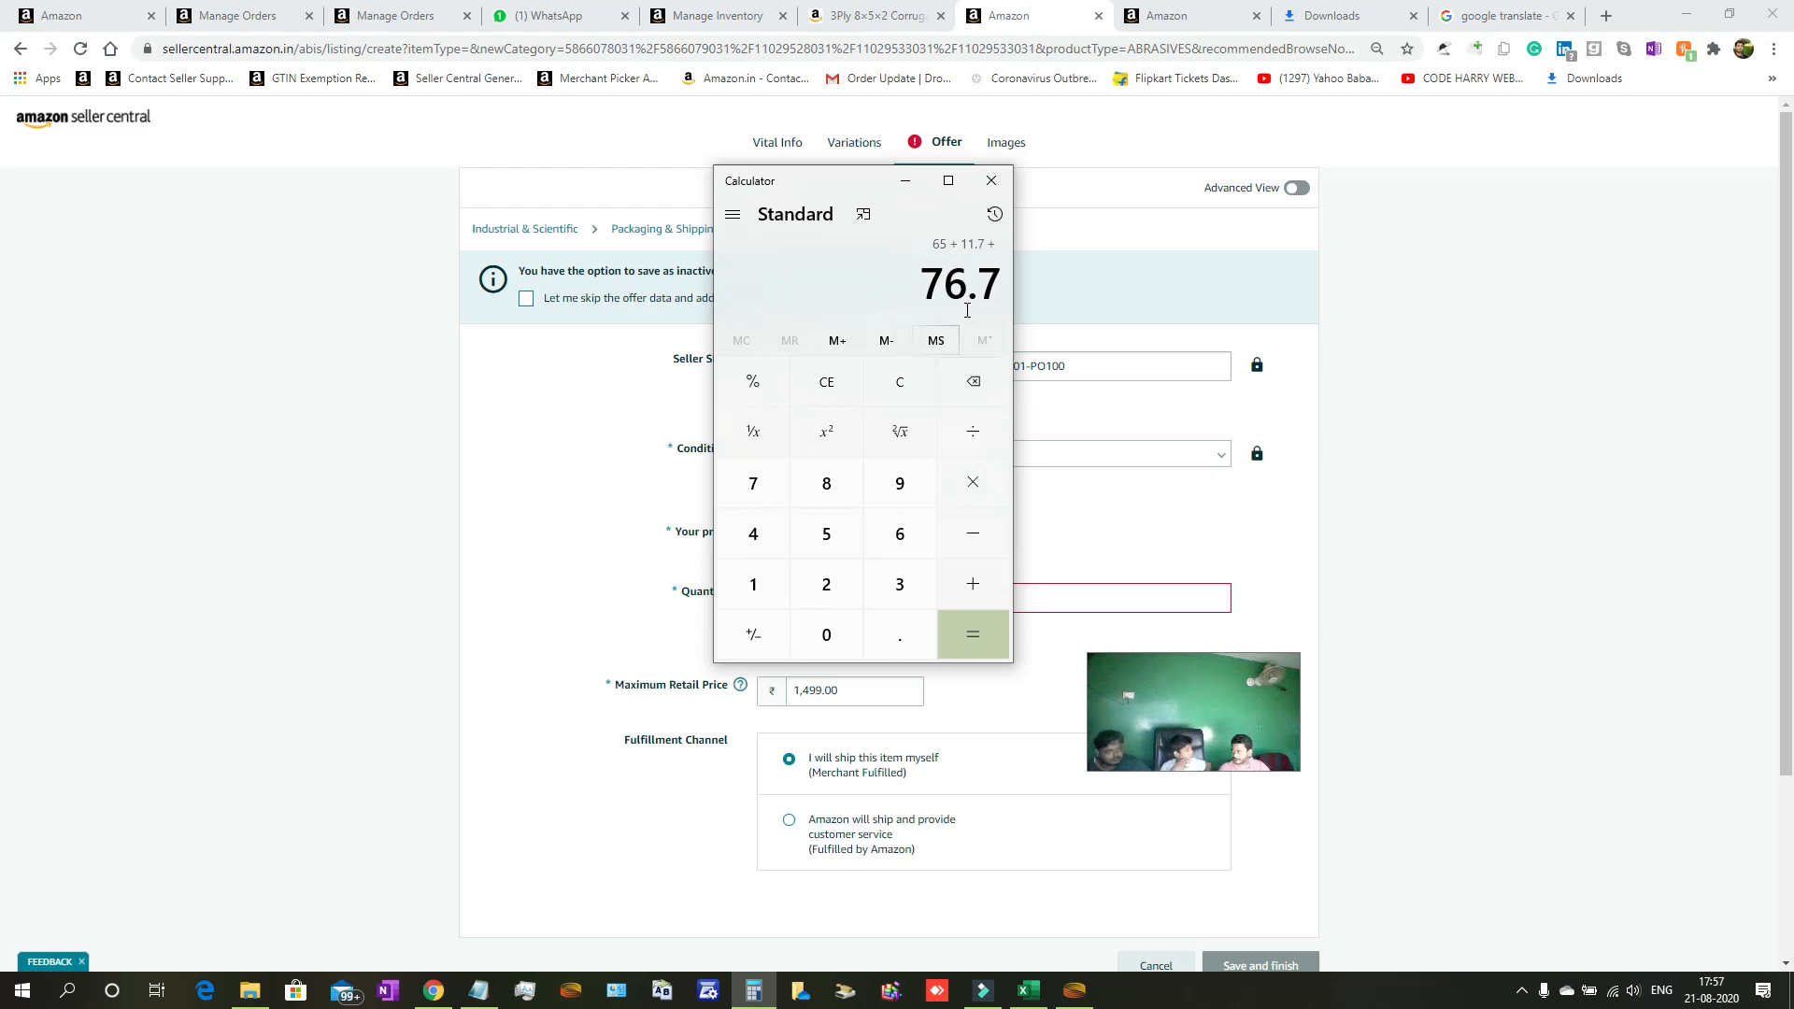
Return to the Amazon Easy Ship Fees page and open another Seller Central home page in a new tab.
{"action": "left_click", "coordinate": [1177, 13]}
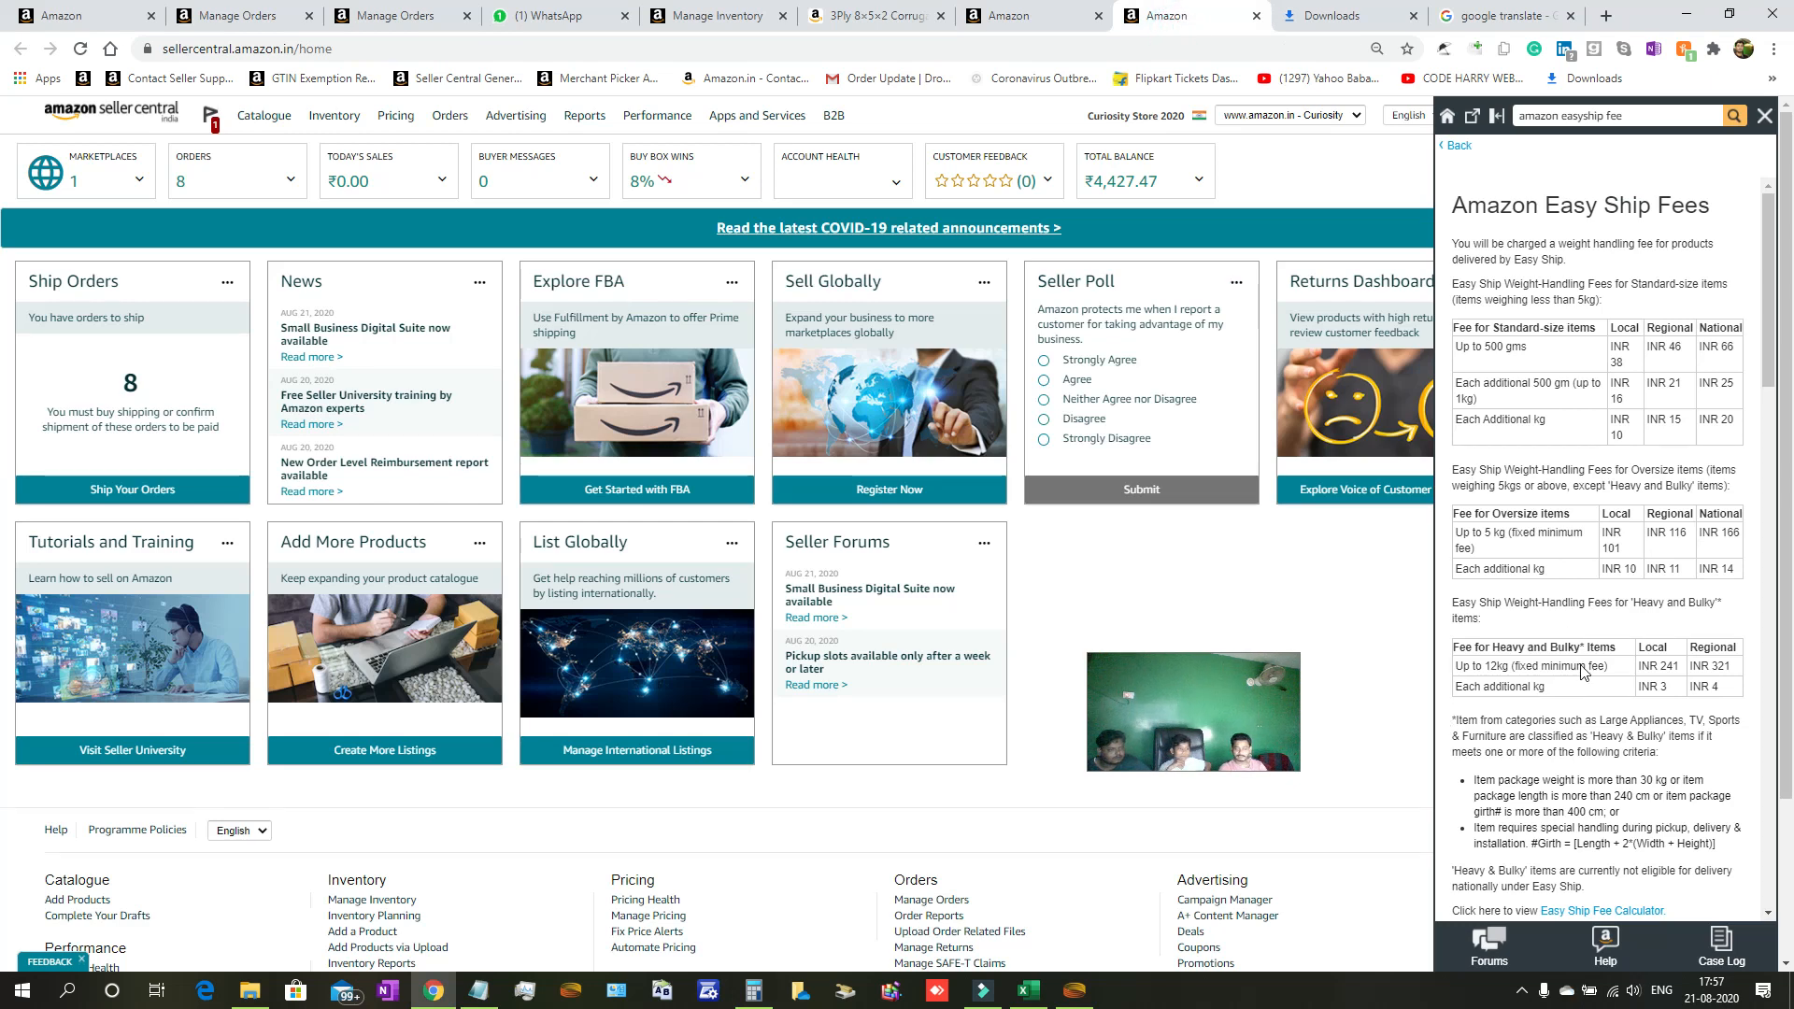
{"action": "middle_click", "coordinate": [66, 110]}
{"action": "left_click", "coordinate": [1241, 11]}
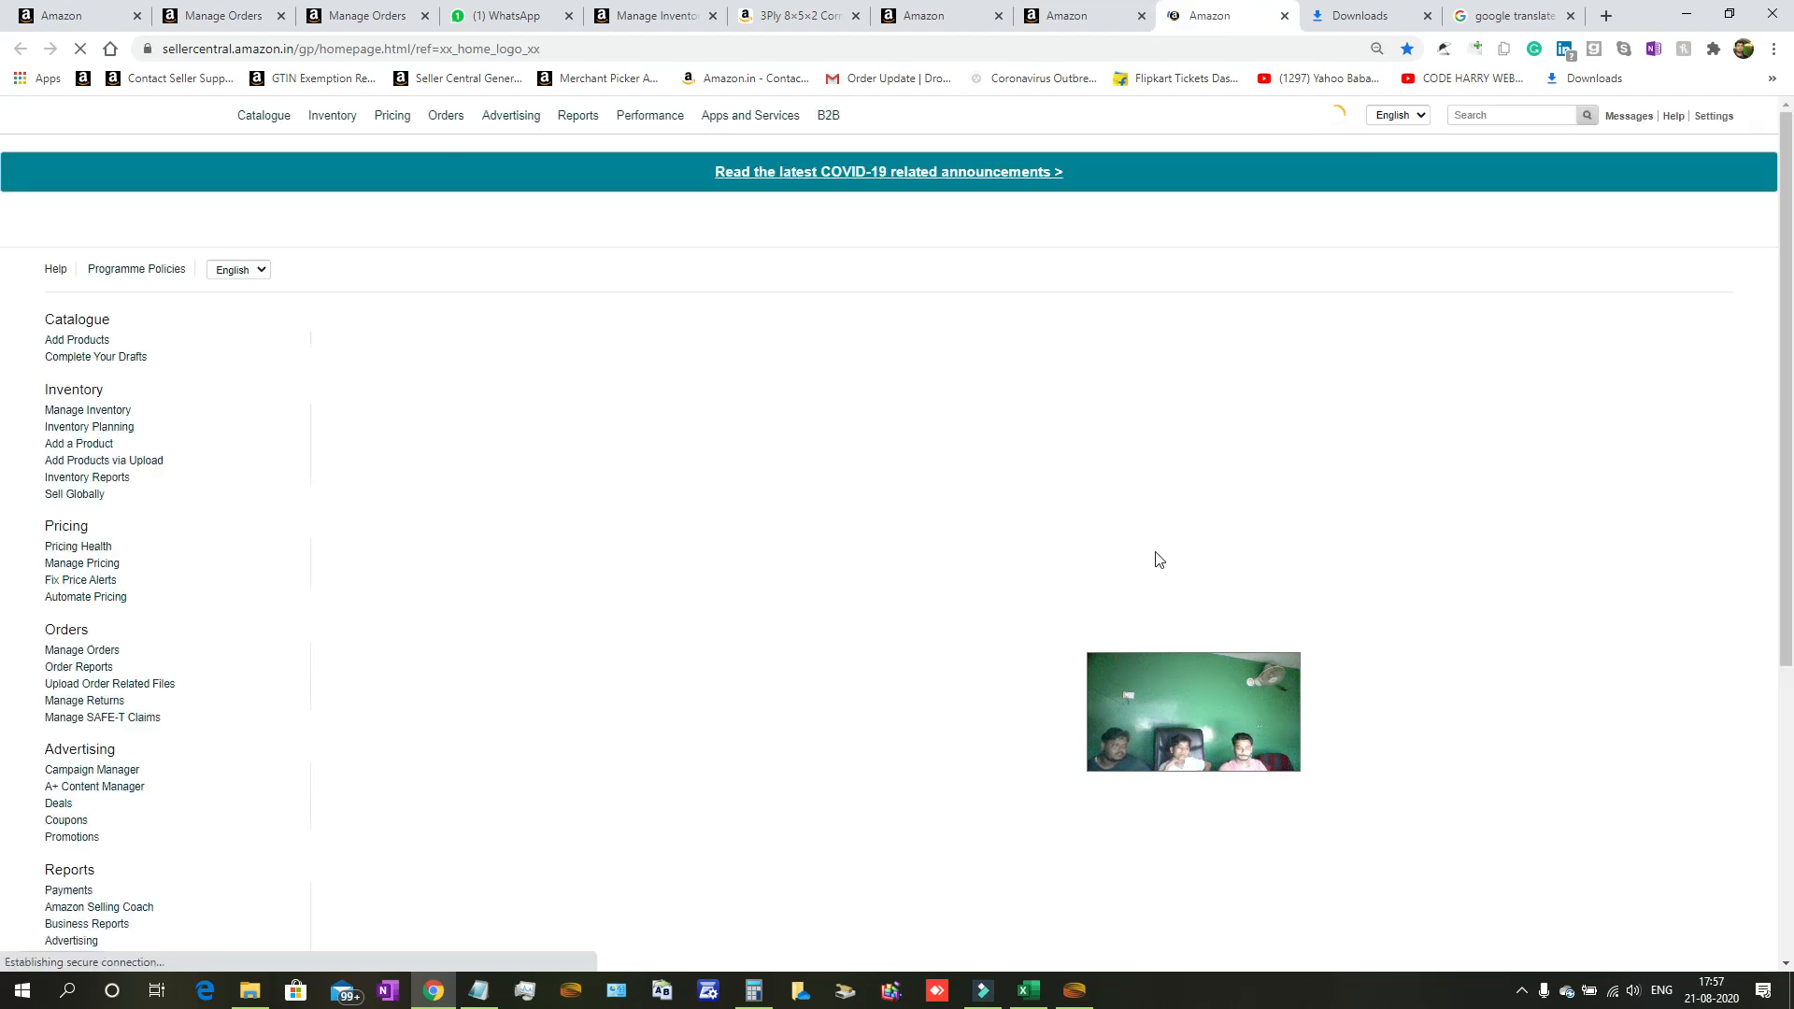
{"action": "left_click_drag", "start_coordinate": [1311, 711], "coordinate": [1565, 869]}
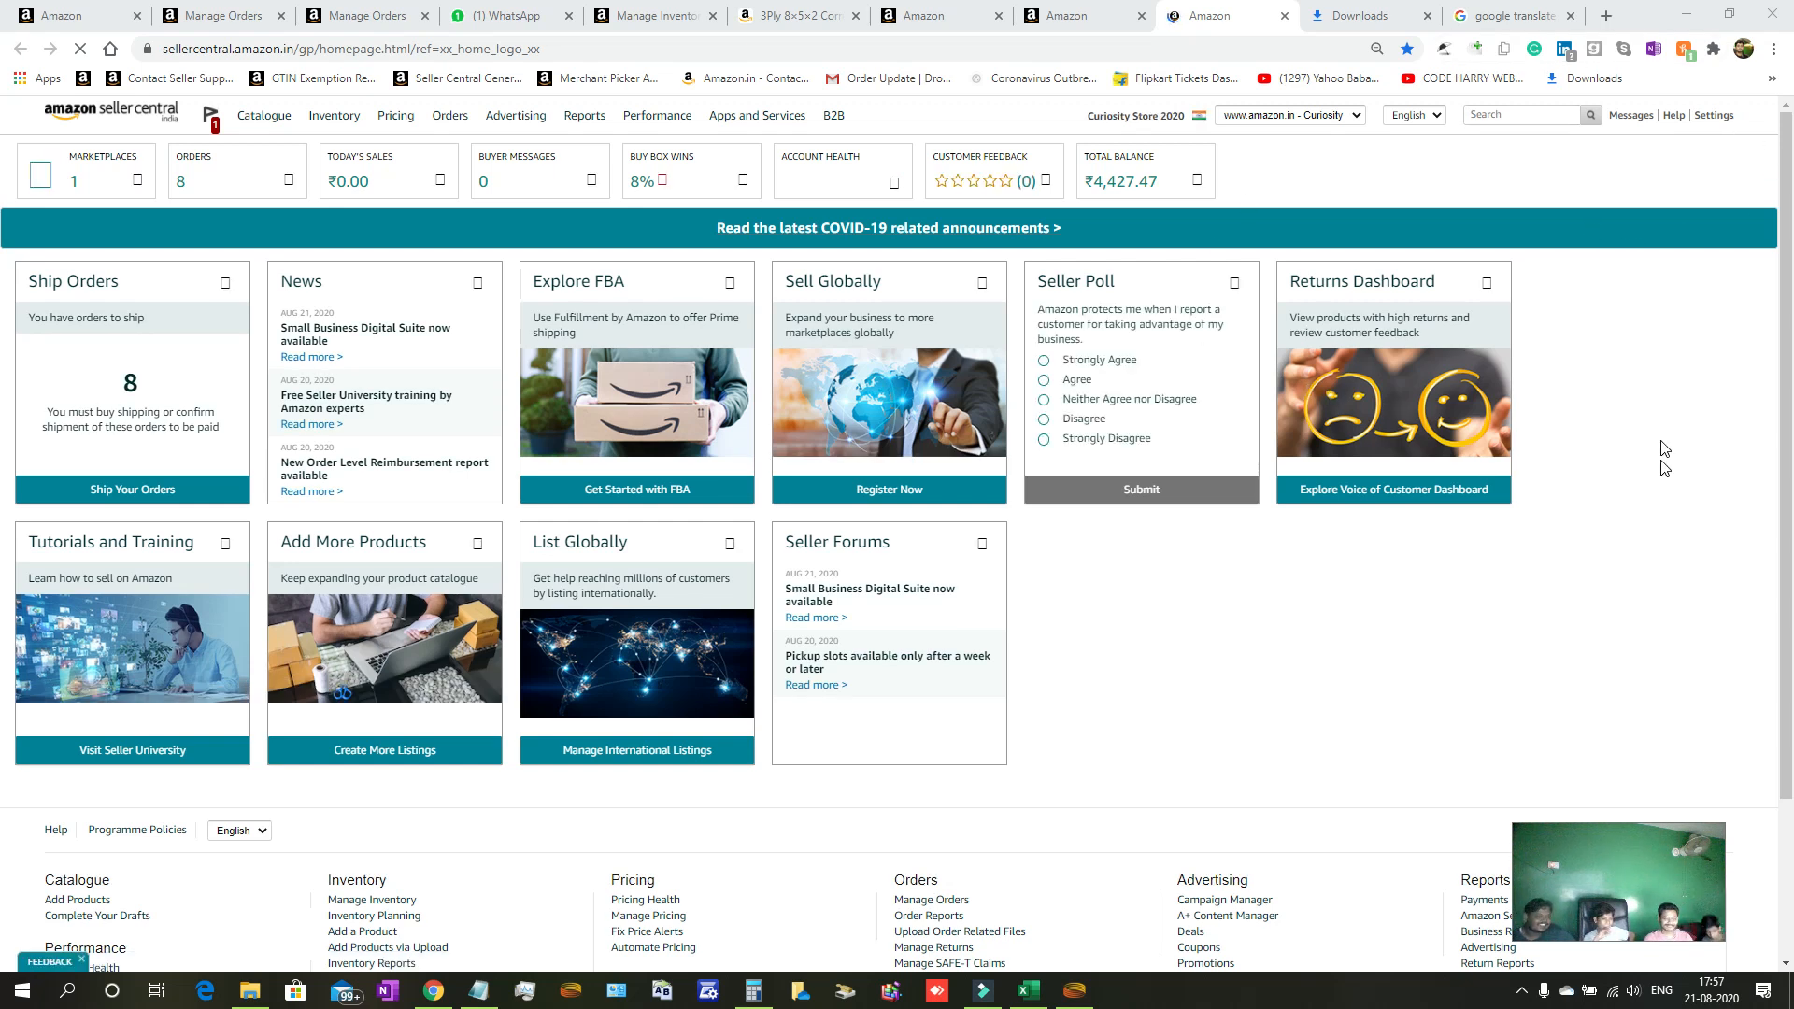
Search Seller Central help for amazon fees and open the Selling on Amazon Fee Schedule article.
{"action": "mouse_move", "coordinate": [1723, 121]}
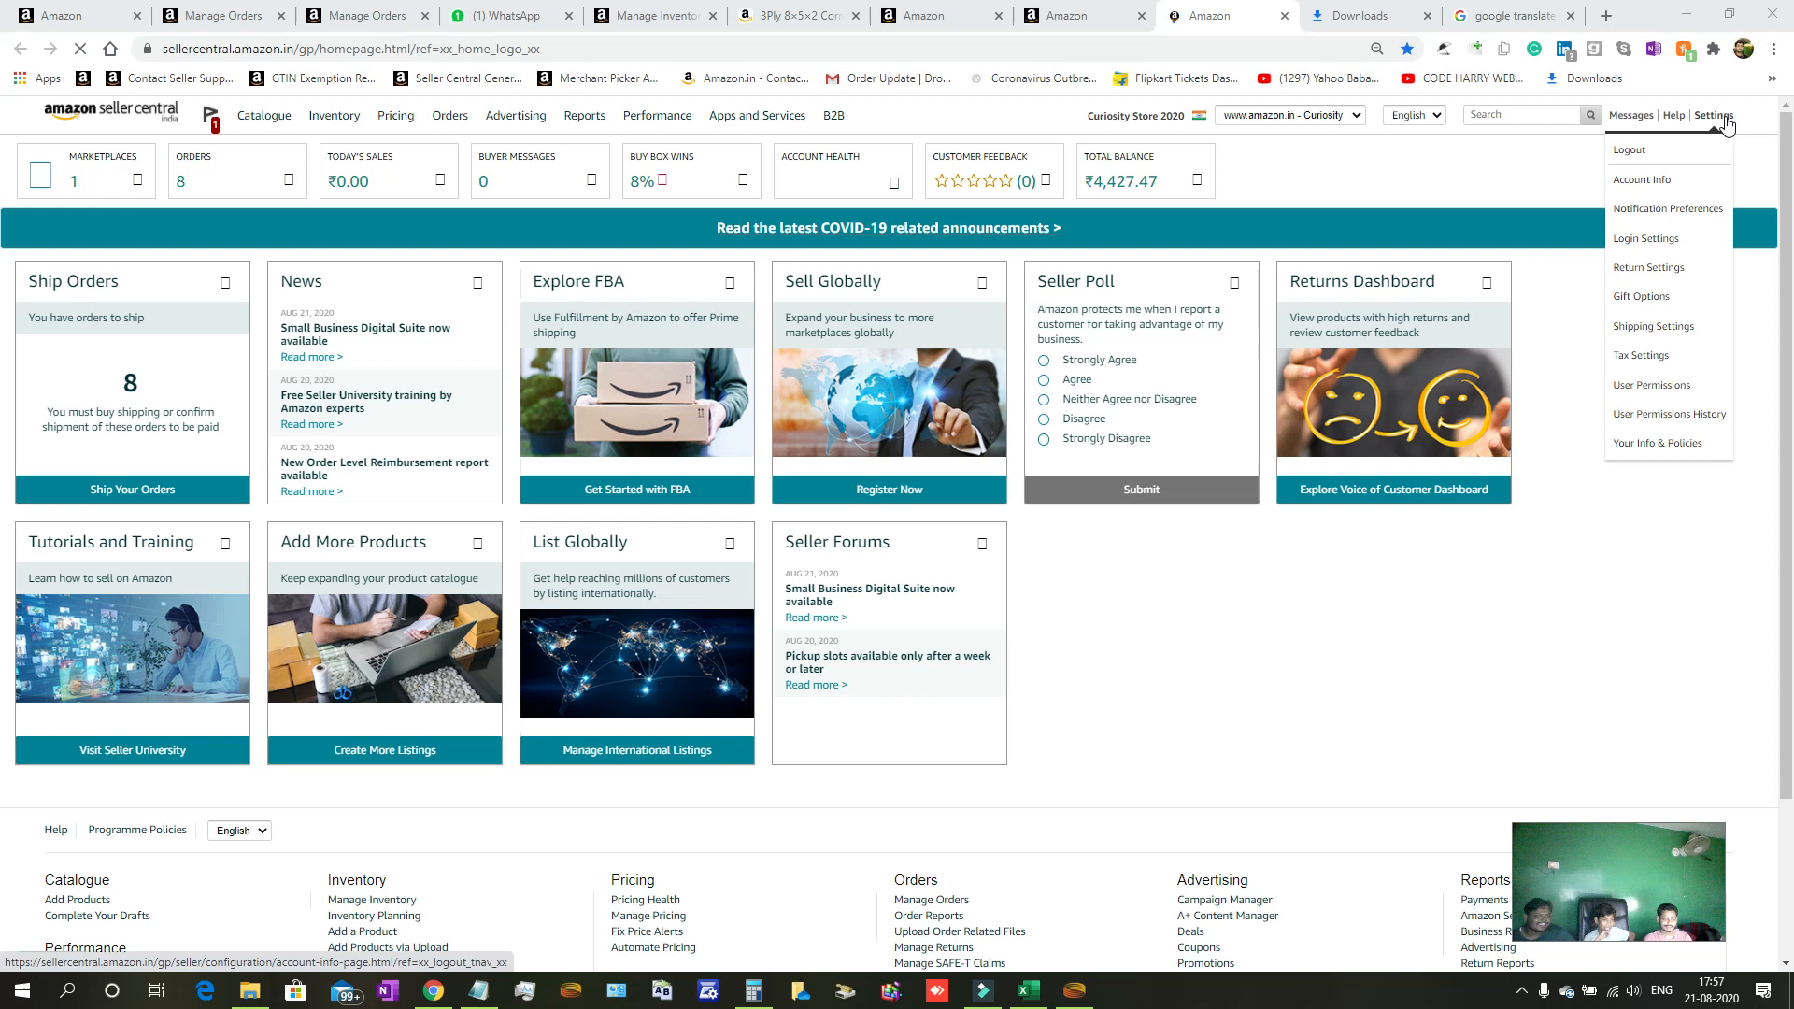
{"action": "left_click", "coordinate": [1673, 116]}
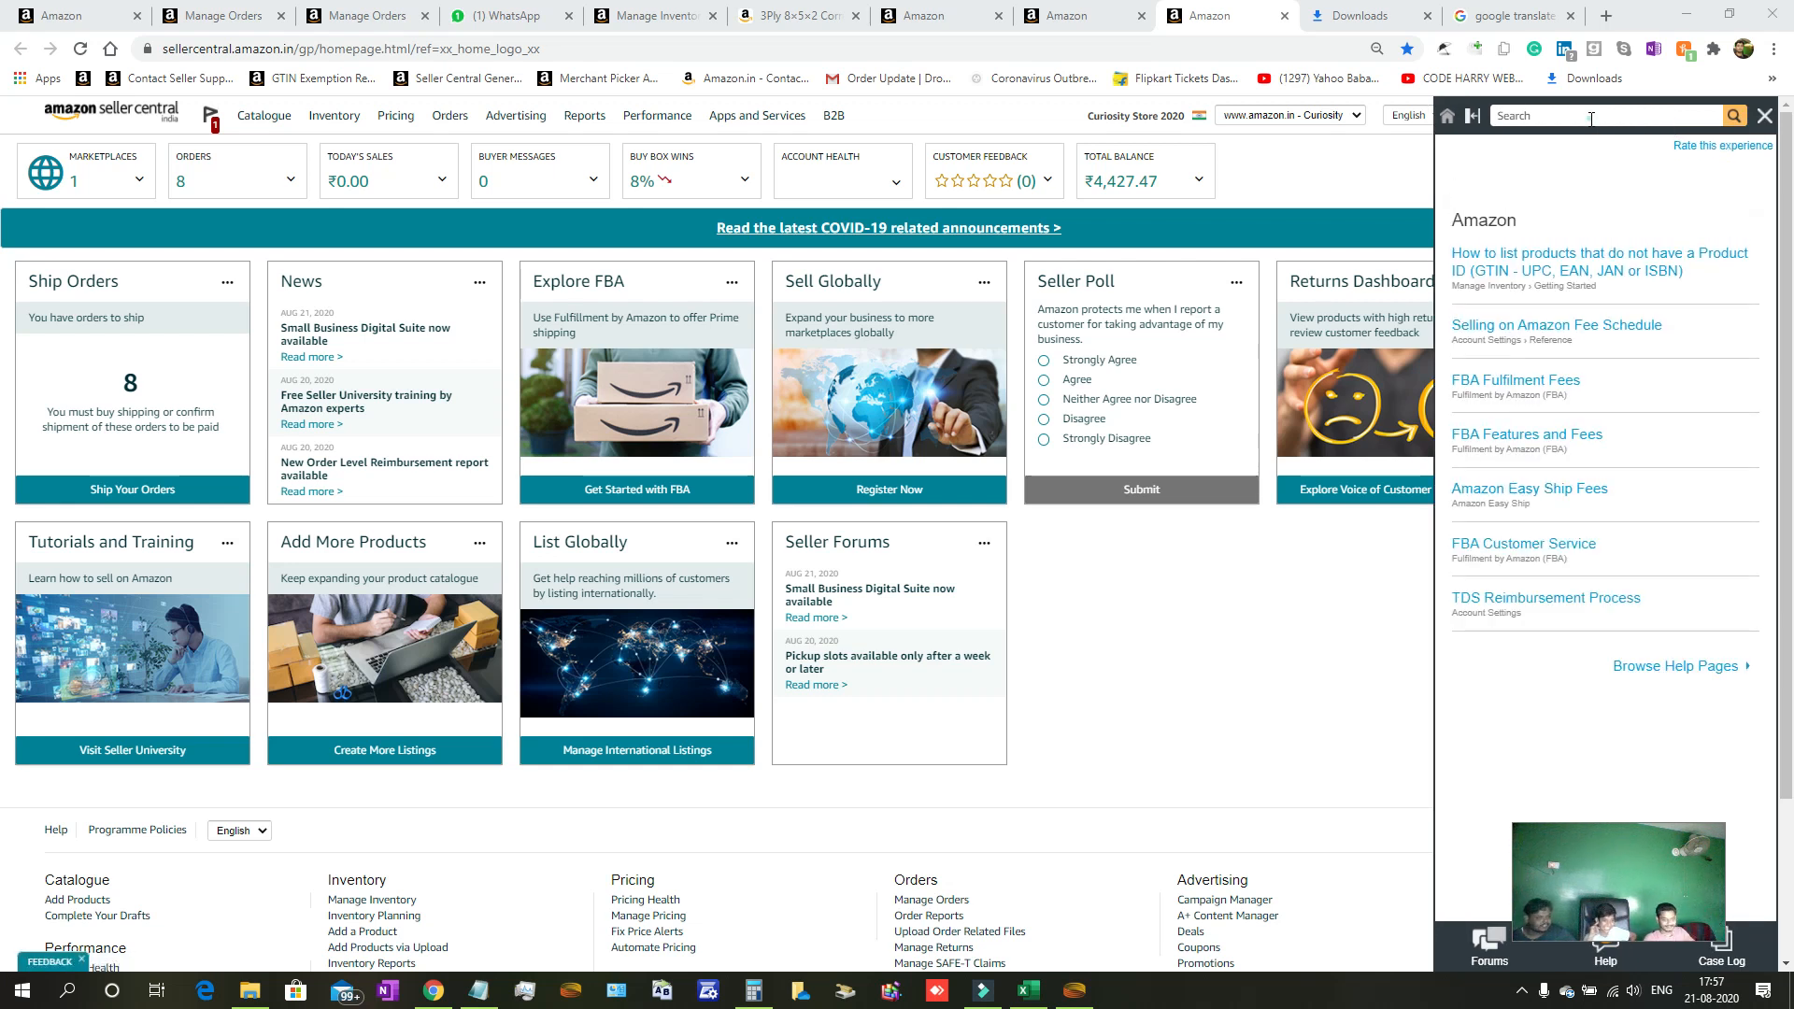
{"action": "left_click", "coordinate": [1591, 116]}
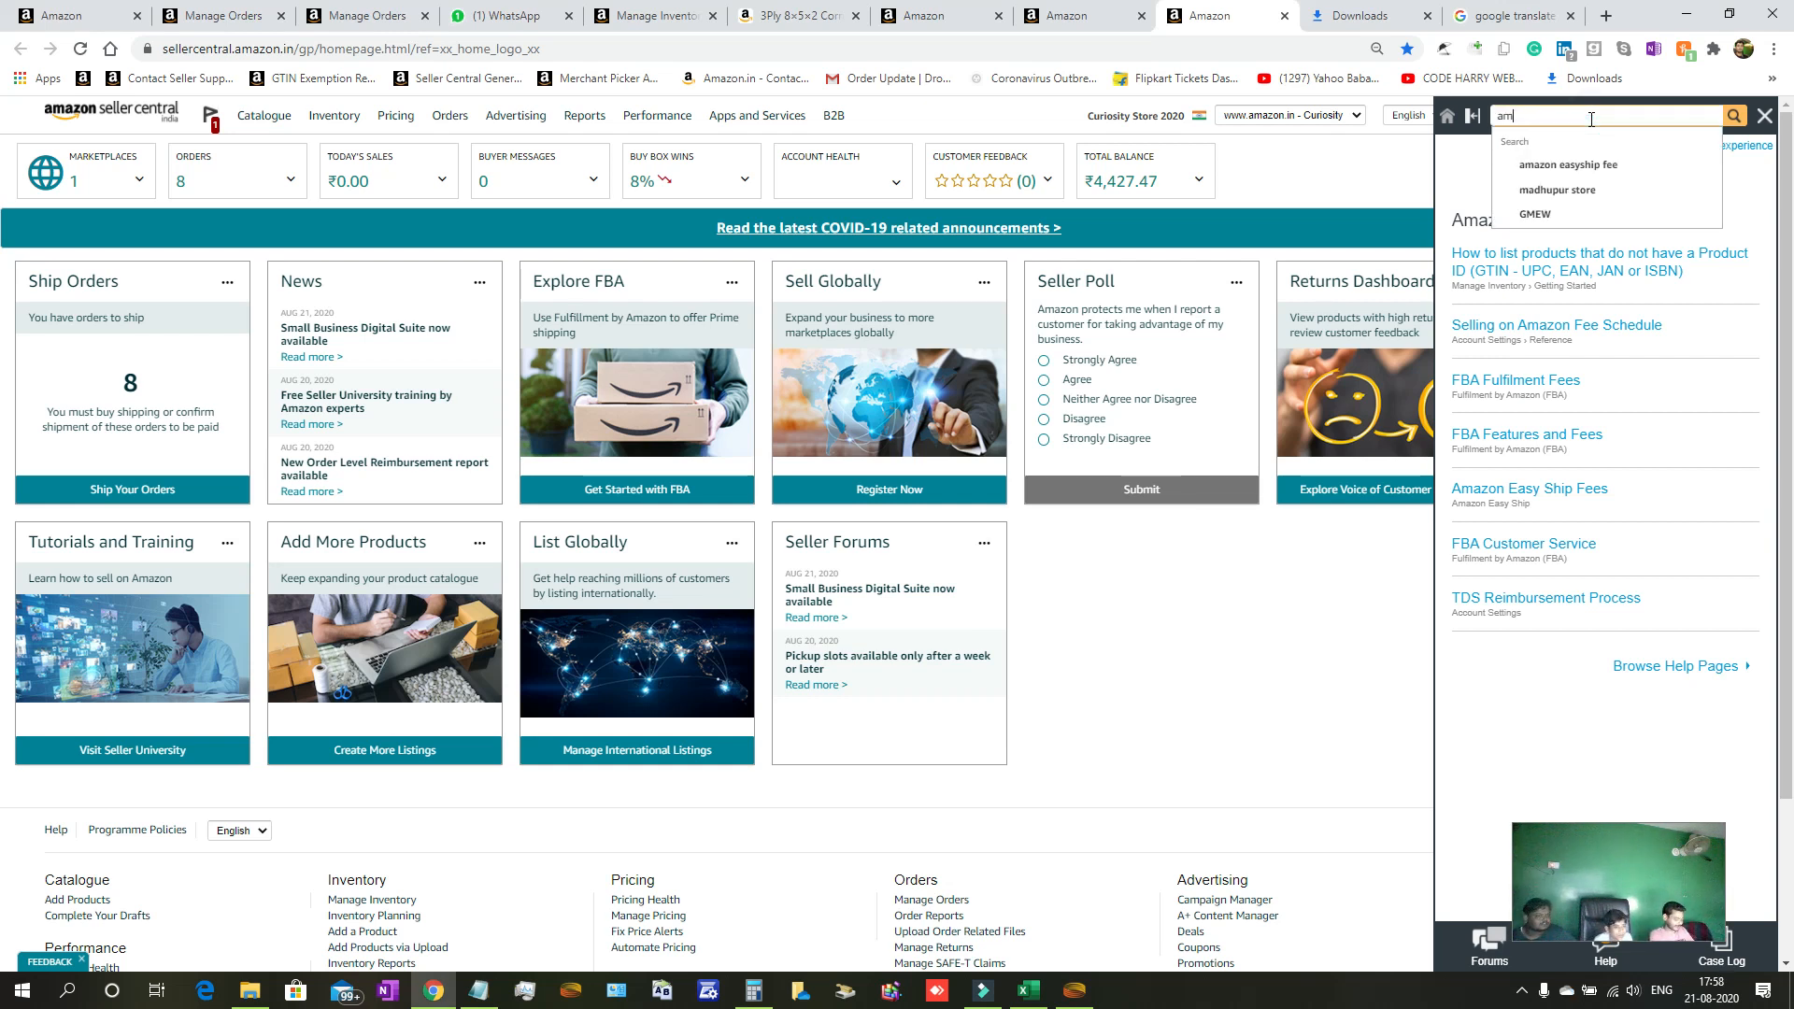
{"action": "type", "text": "amazon"}
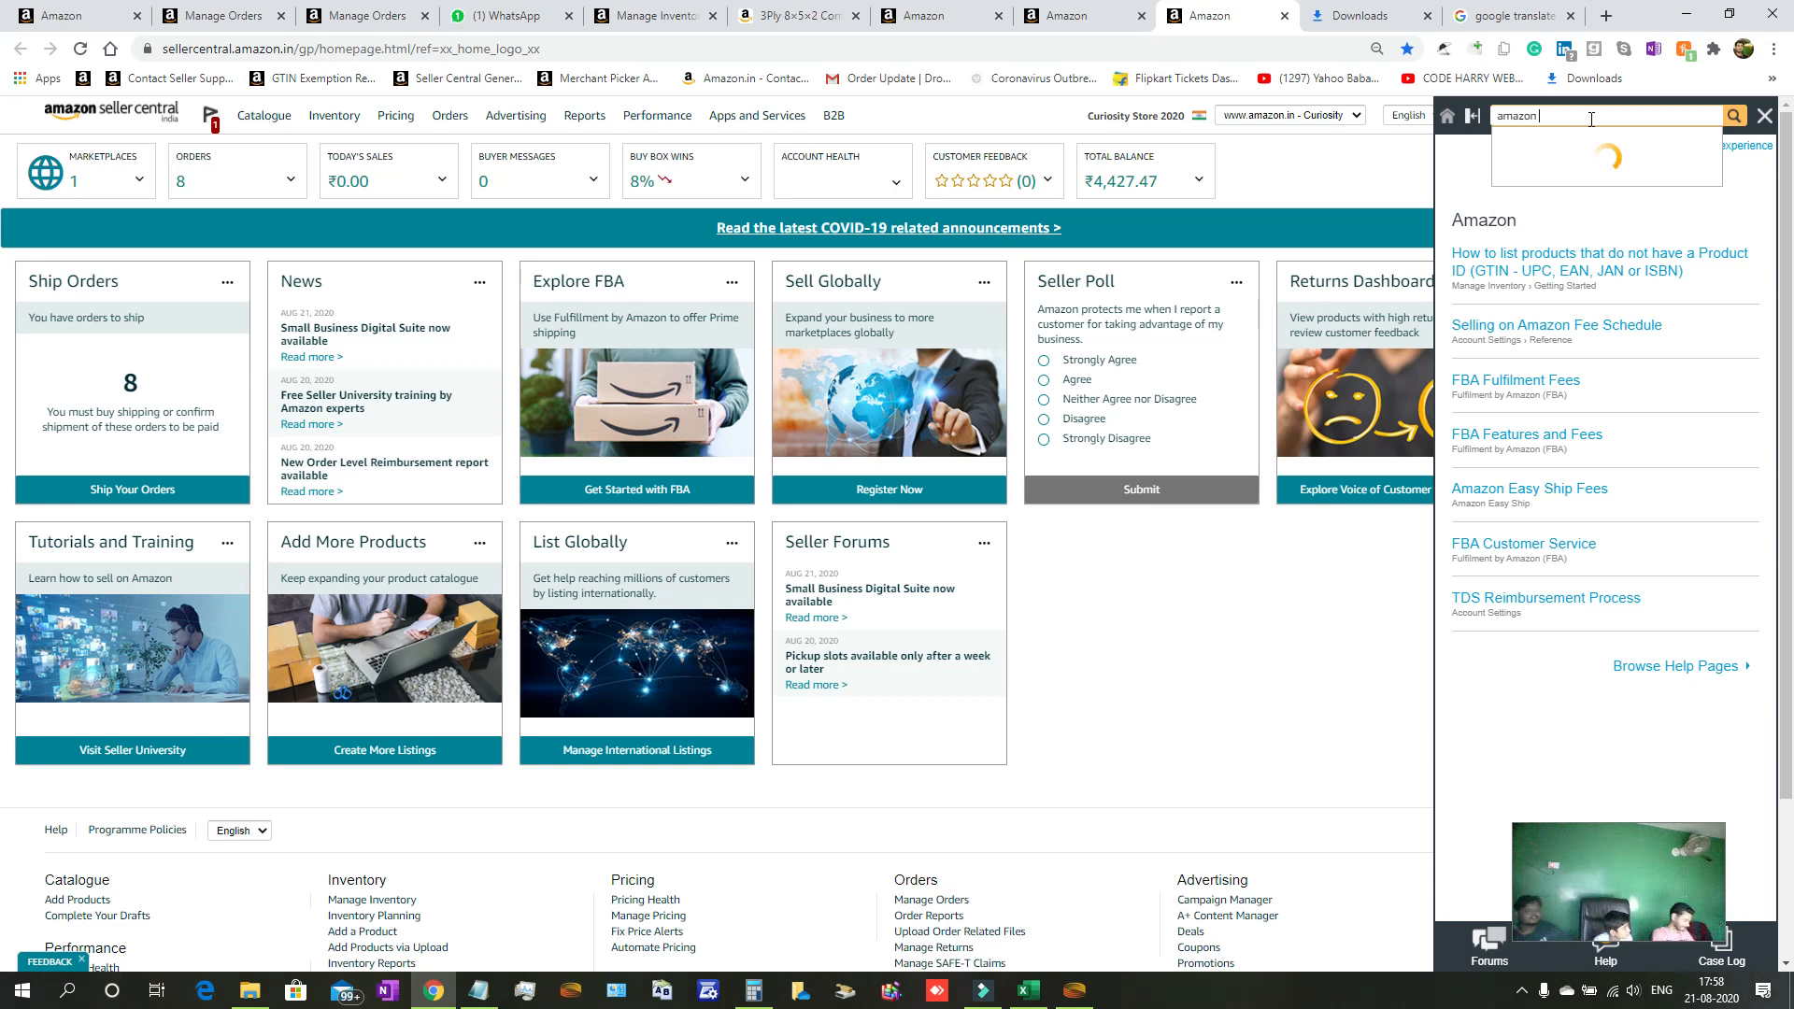
{"action": "type", "text": " fees"}
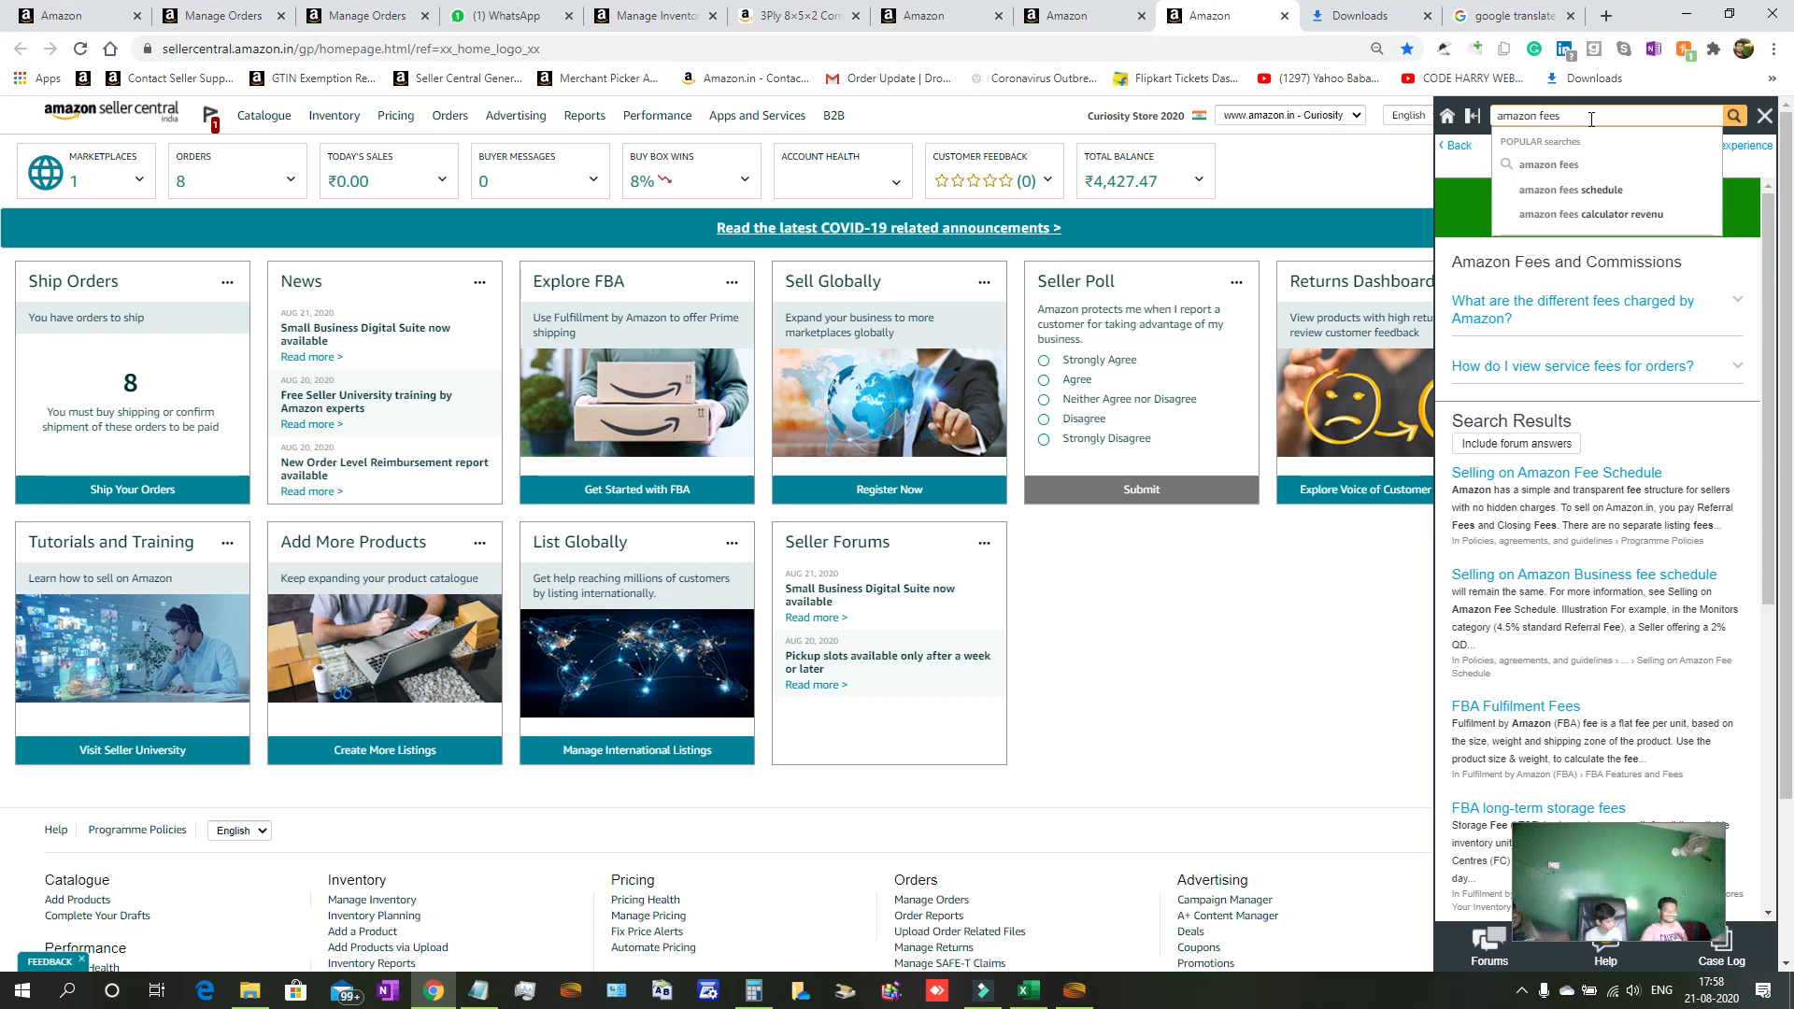
{"action": "left_click", "coordinate": [1630, 167]}
{"action": "left_click_drag", "start_coordinate": [1630, 887], "coordinate": [1231, 804]}
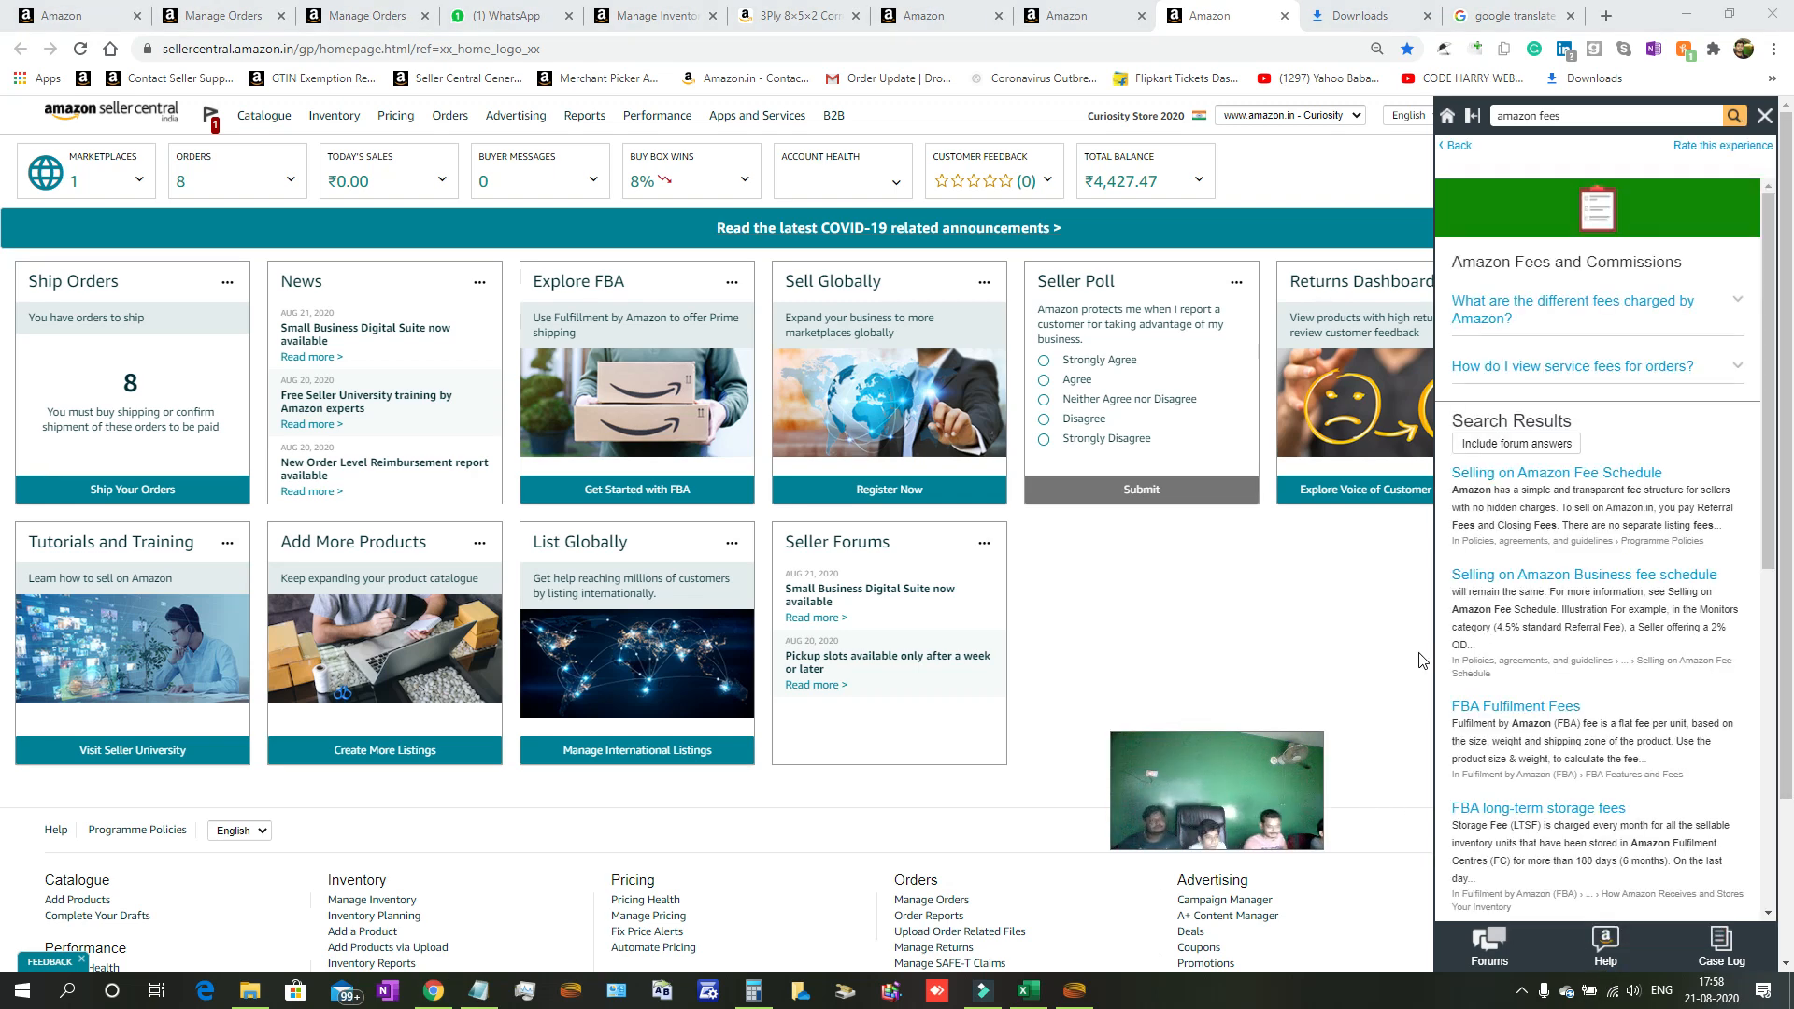
{"action": "left_click", "coordinate": [1567, 474]}
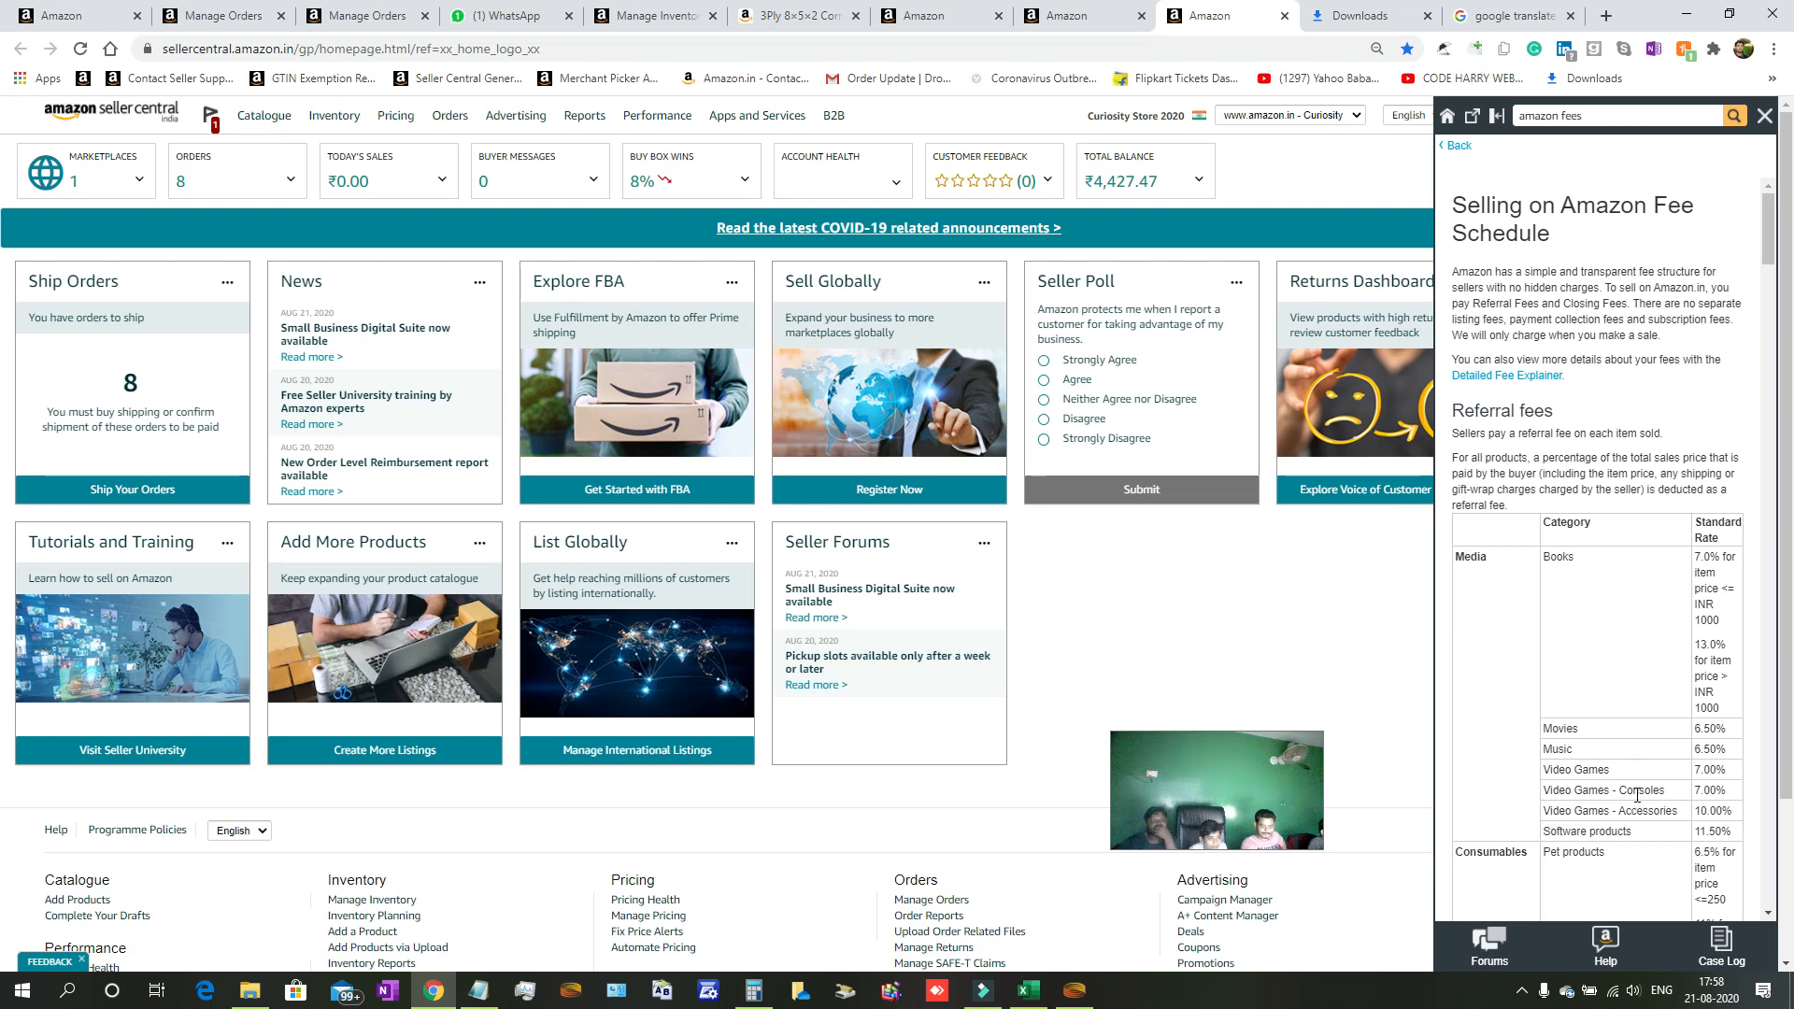
Skim the fee schedule's referral rates and closing fees, including the rates for sports, toys and office products.
{"action": "scroll", "coordinate": [1637, 801], "scroll_direction": "down", "scroll_amount": 2}
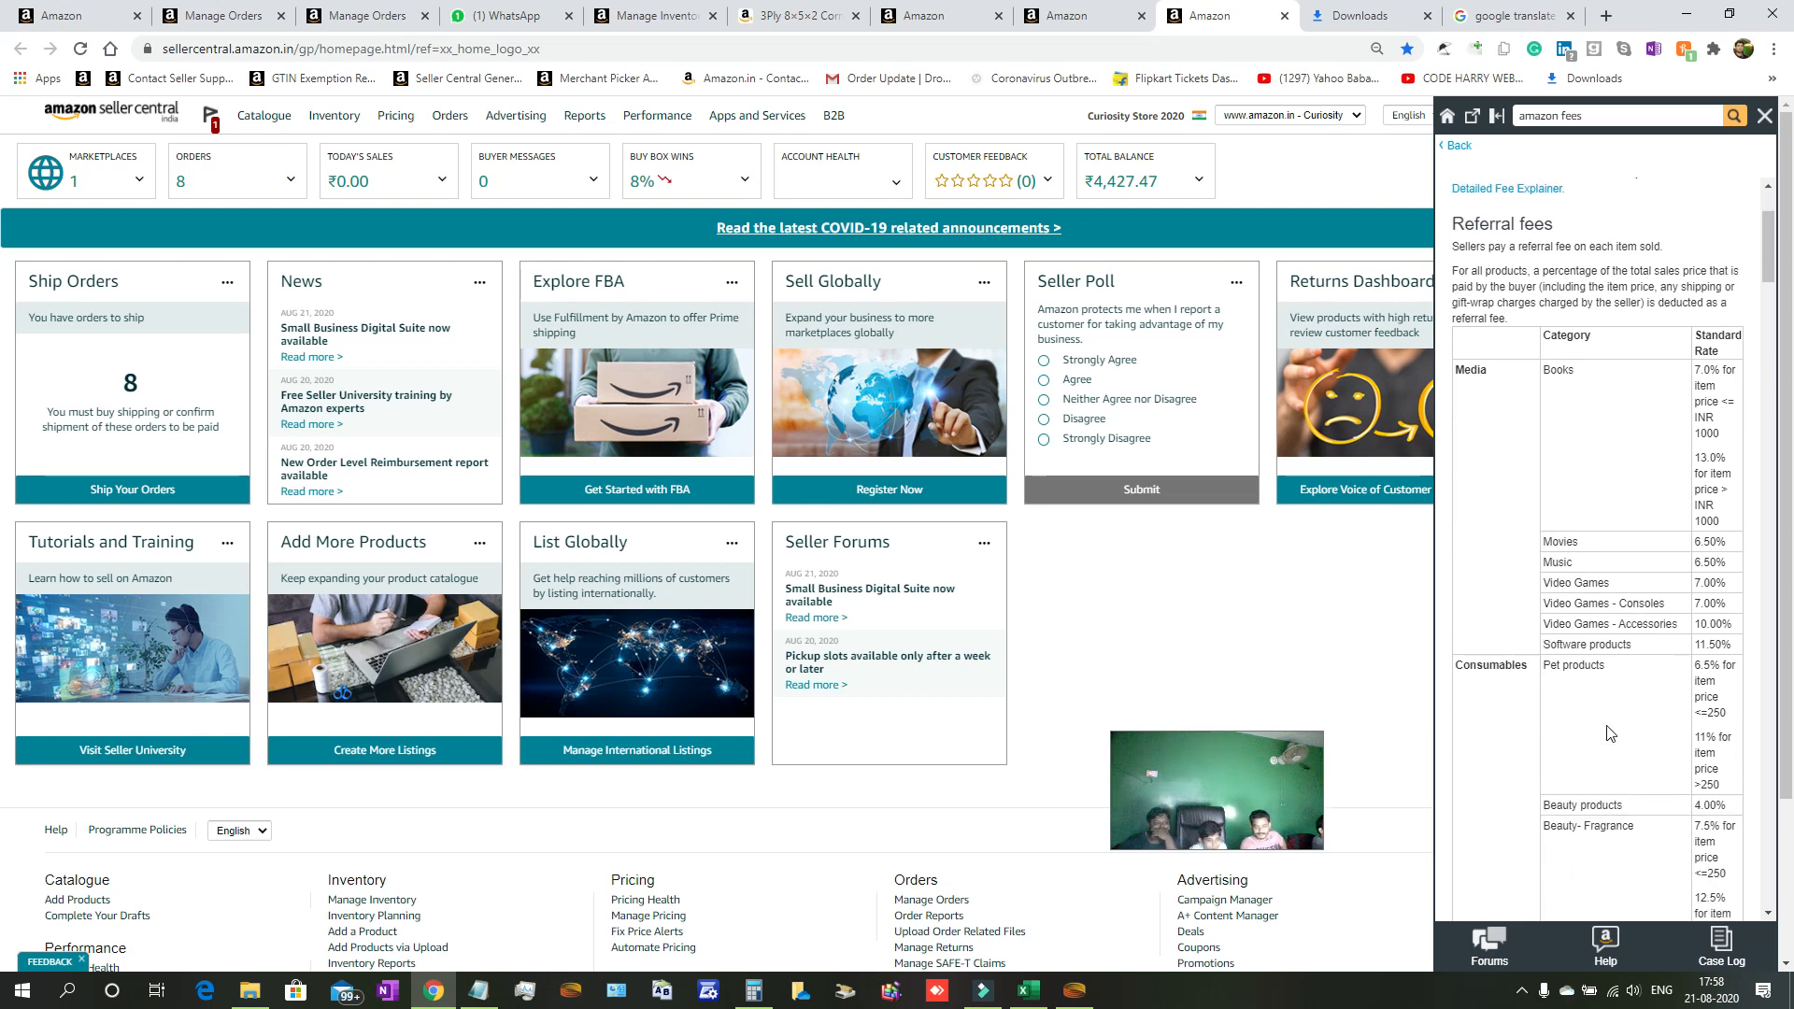
{"action": "scroll", "coordinate": [1611, 738], "scroll_direction": "down", "scroll_amount": 8}
{"action": "scroll", "coordinate": [1597, 692], "scroll_direction": "down", "scroll_amount": 15}
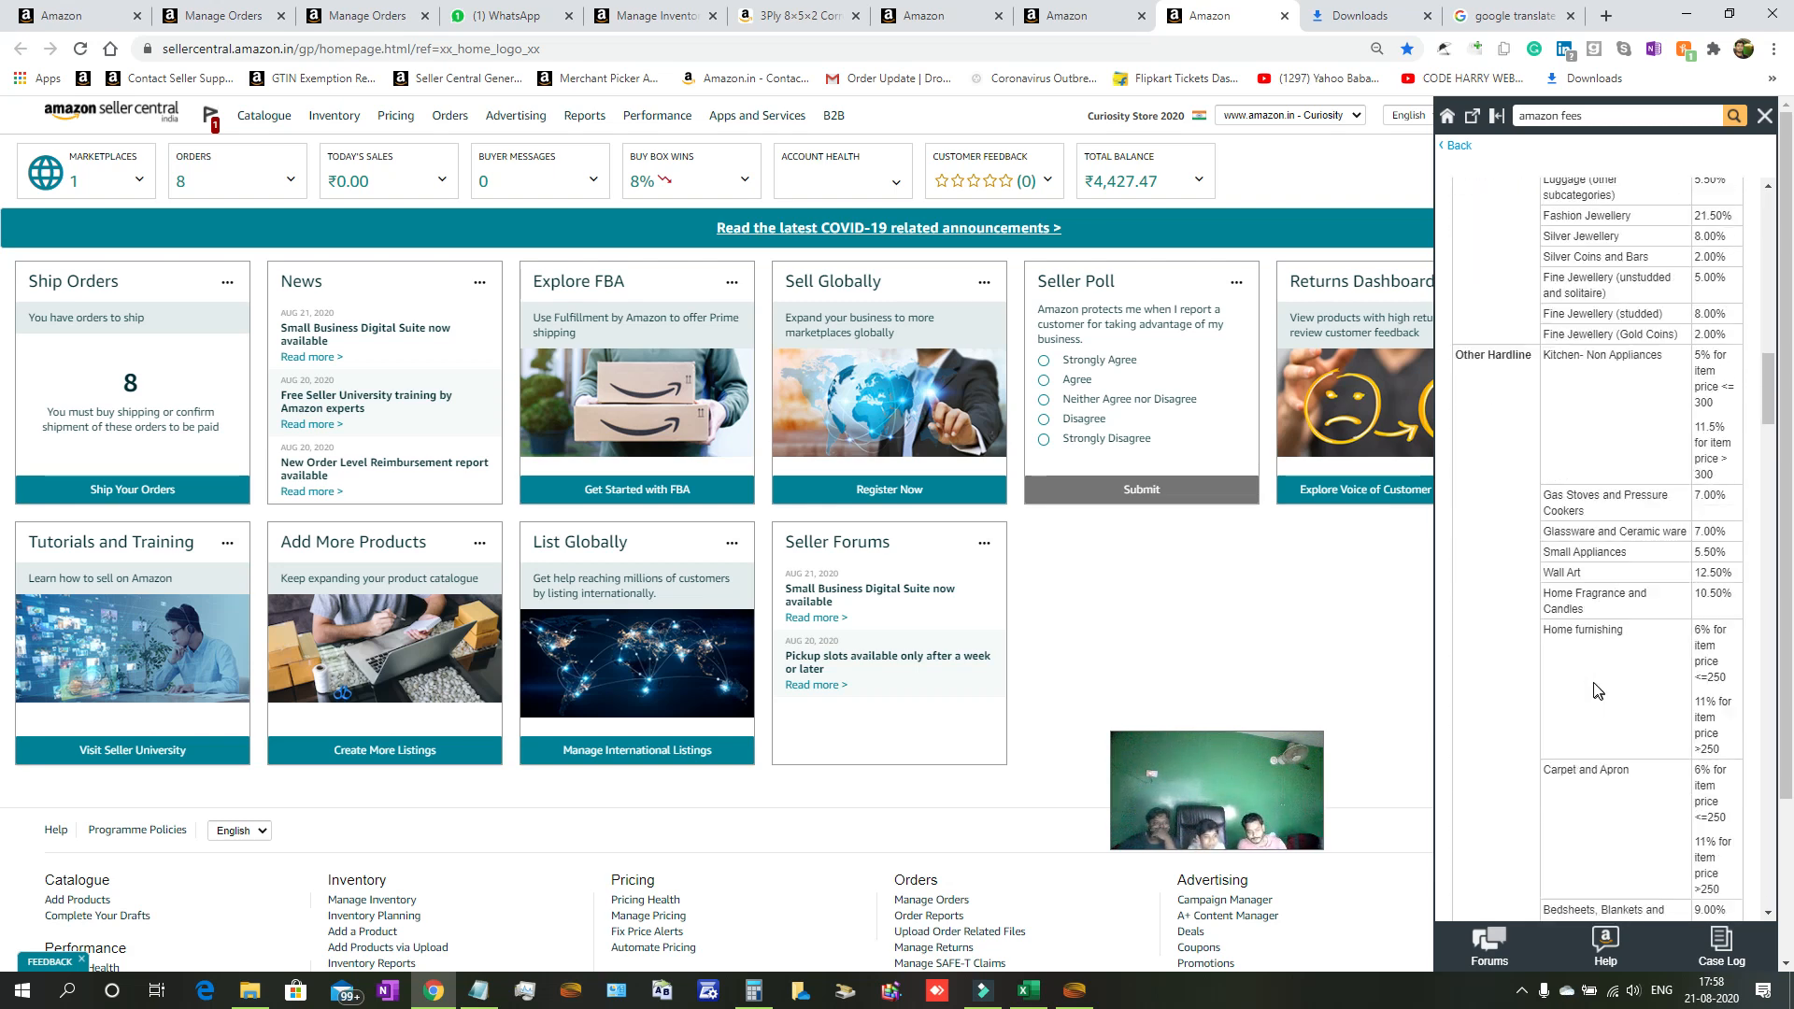
{"action": "scroll", "coordinate": [1596, 690], "scroll_direction": "down", "scroll_amount": 10}
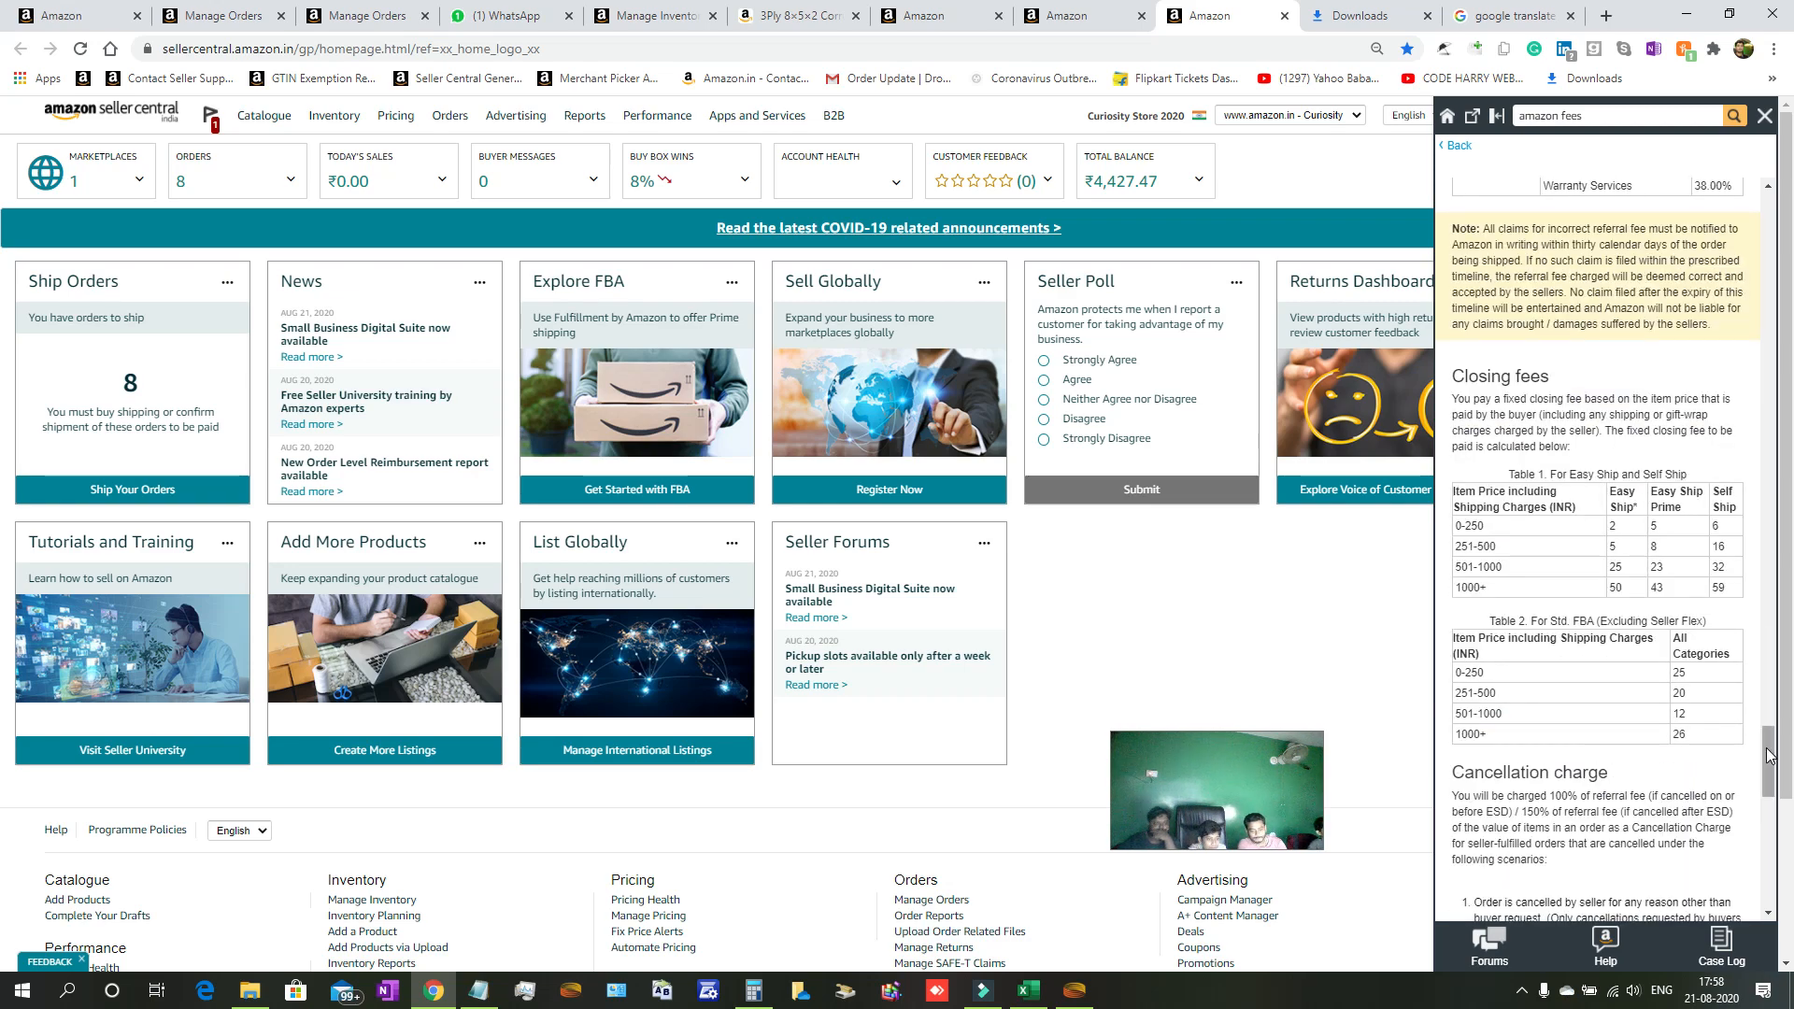
{"action": "left_click_drag", "start_coordinate": [1765, 772], "coordinate": [1726, 551]}
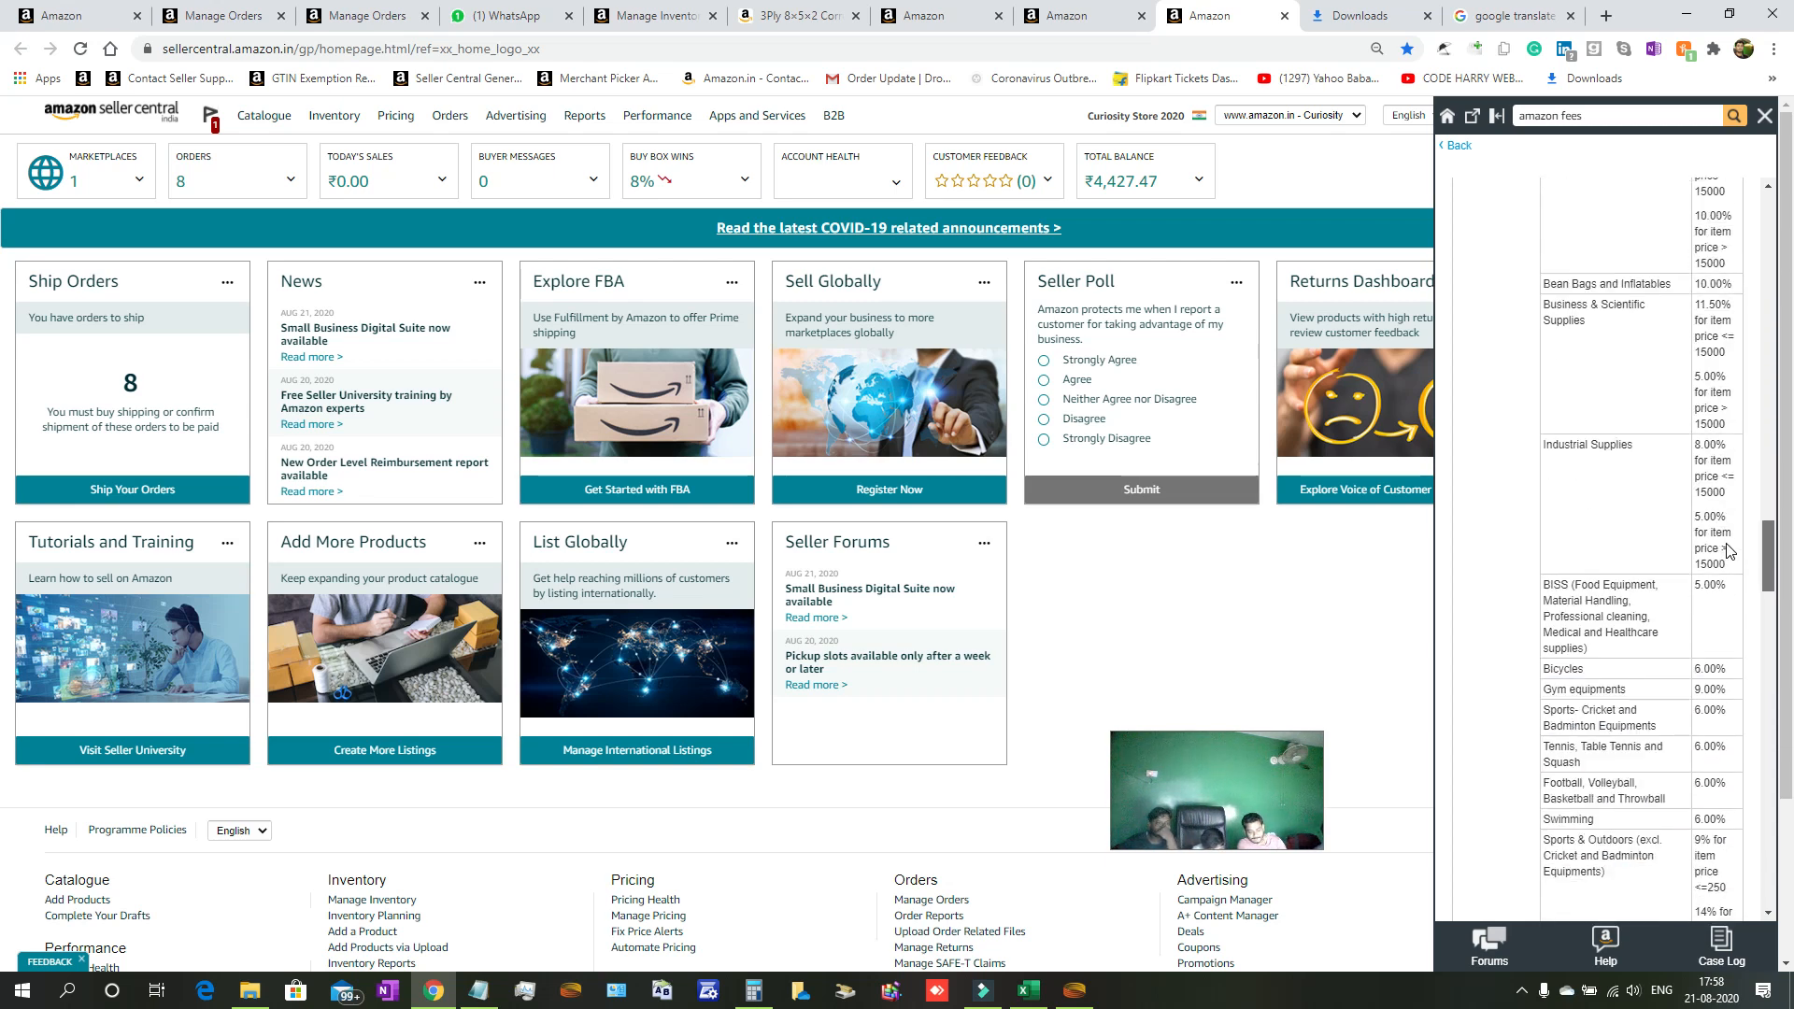
{"action": "left_click_drag", "start_coordinate": [1727, 551], "coordinate": [1722, 584]}
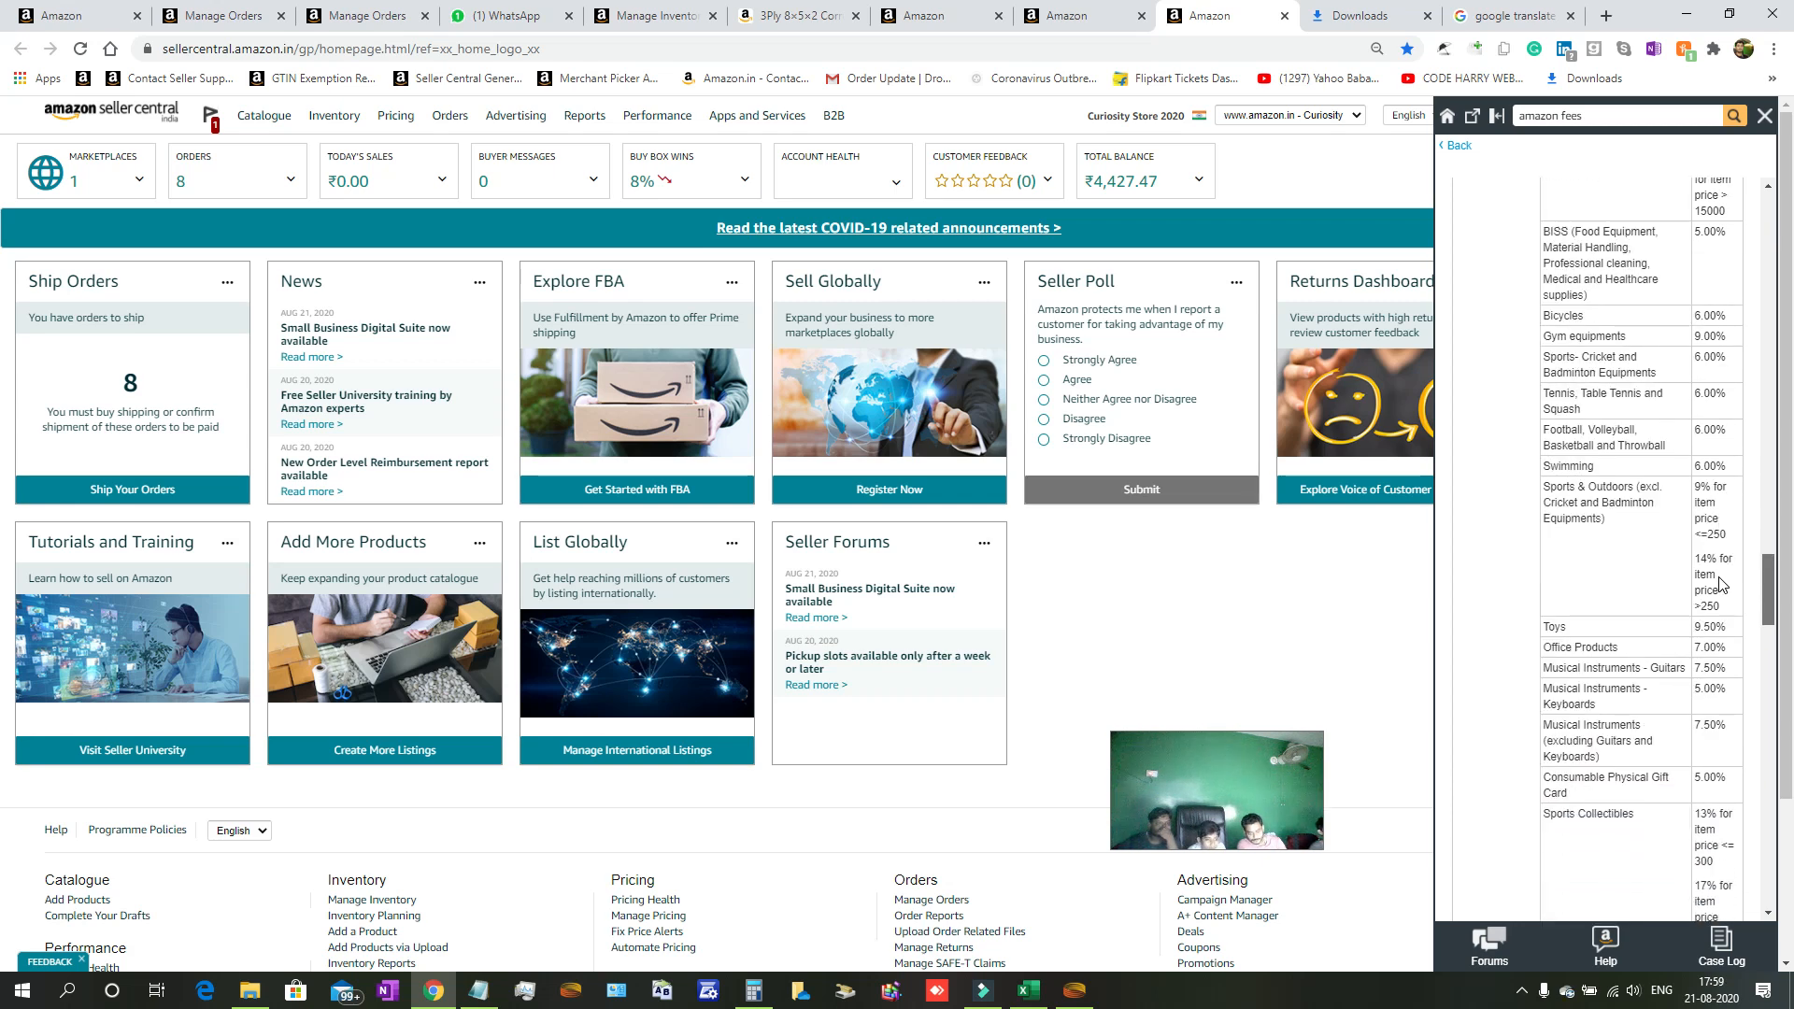
{"action": "scroll", "coordinate": [1722, 584], "scroll_direction": "down", "scroll_amount": 3}
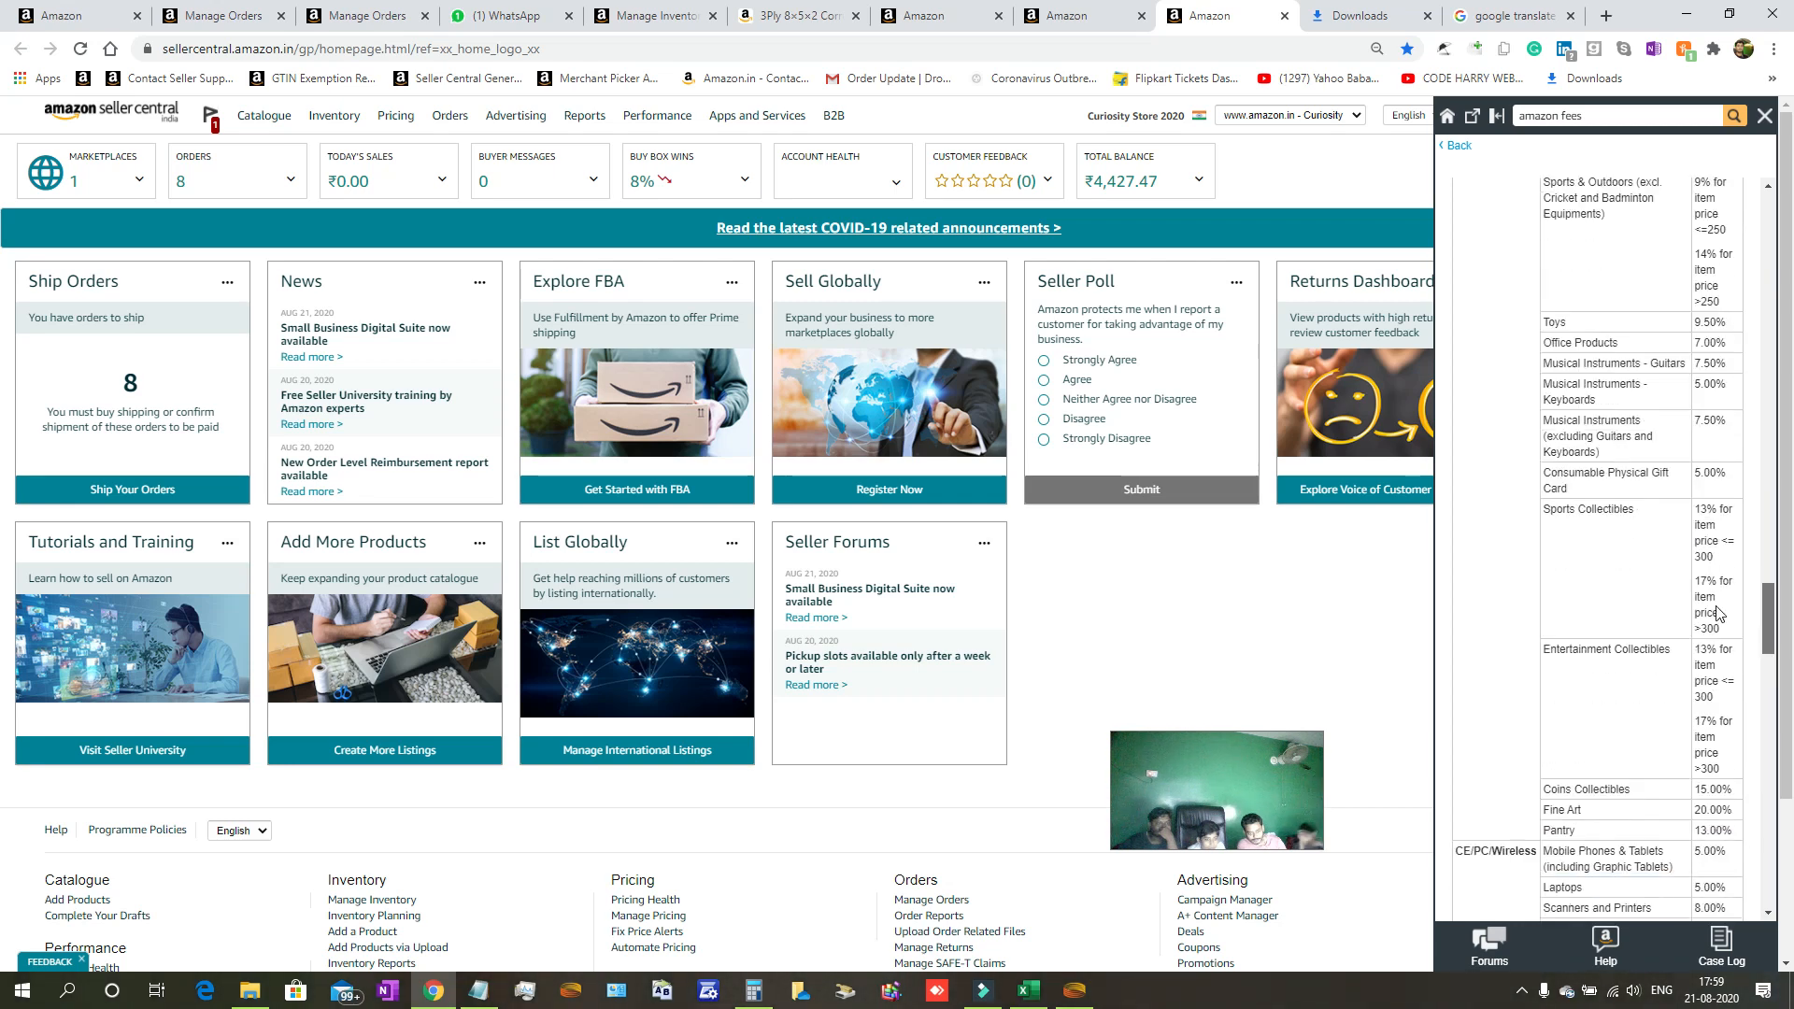
Review the Other Hardline referral rates back from the collectibles rows to Kitchen - Non Appliances.
{"action": "scroll", "coordinate": [1717, 613], "scroll_direction": "up", "scroll_amount": 10}
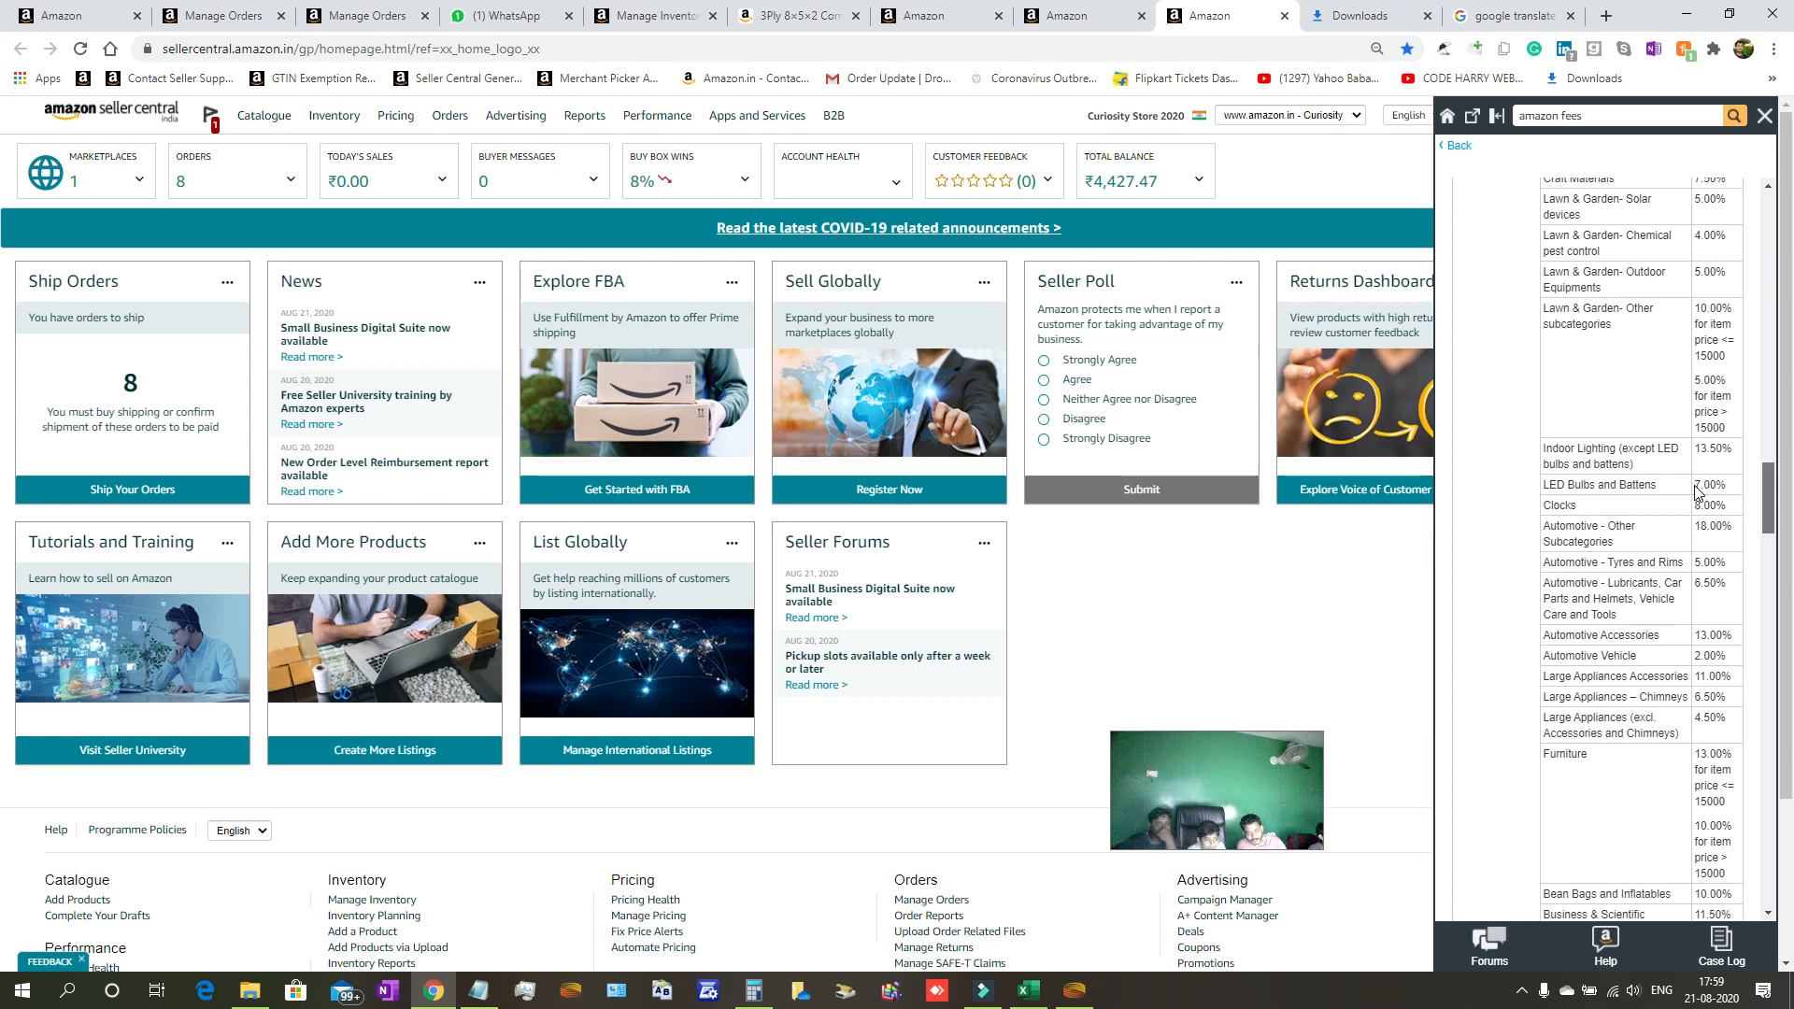
{"action": "scroll", "coordinate": [1693, 486], "scroll_direction": "down", "scroll_amount": 1}
{"action": "scroll", "coordinate": [1693, 493], "scroll_direction": "up", "scroll_amount": 3}
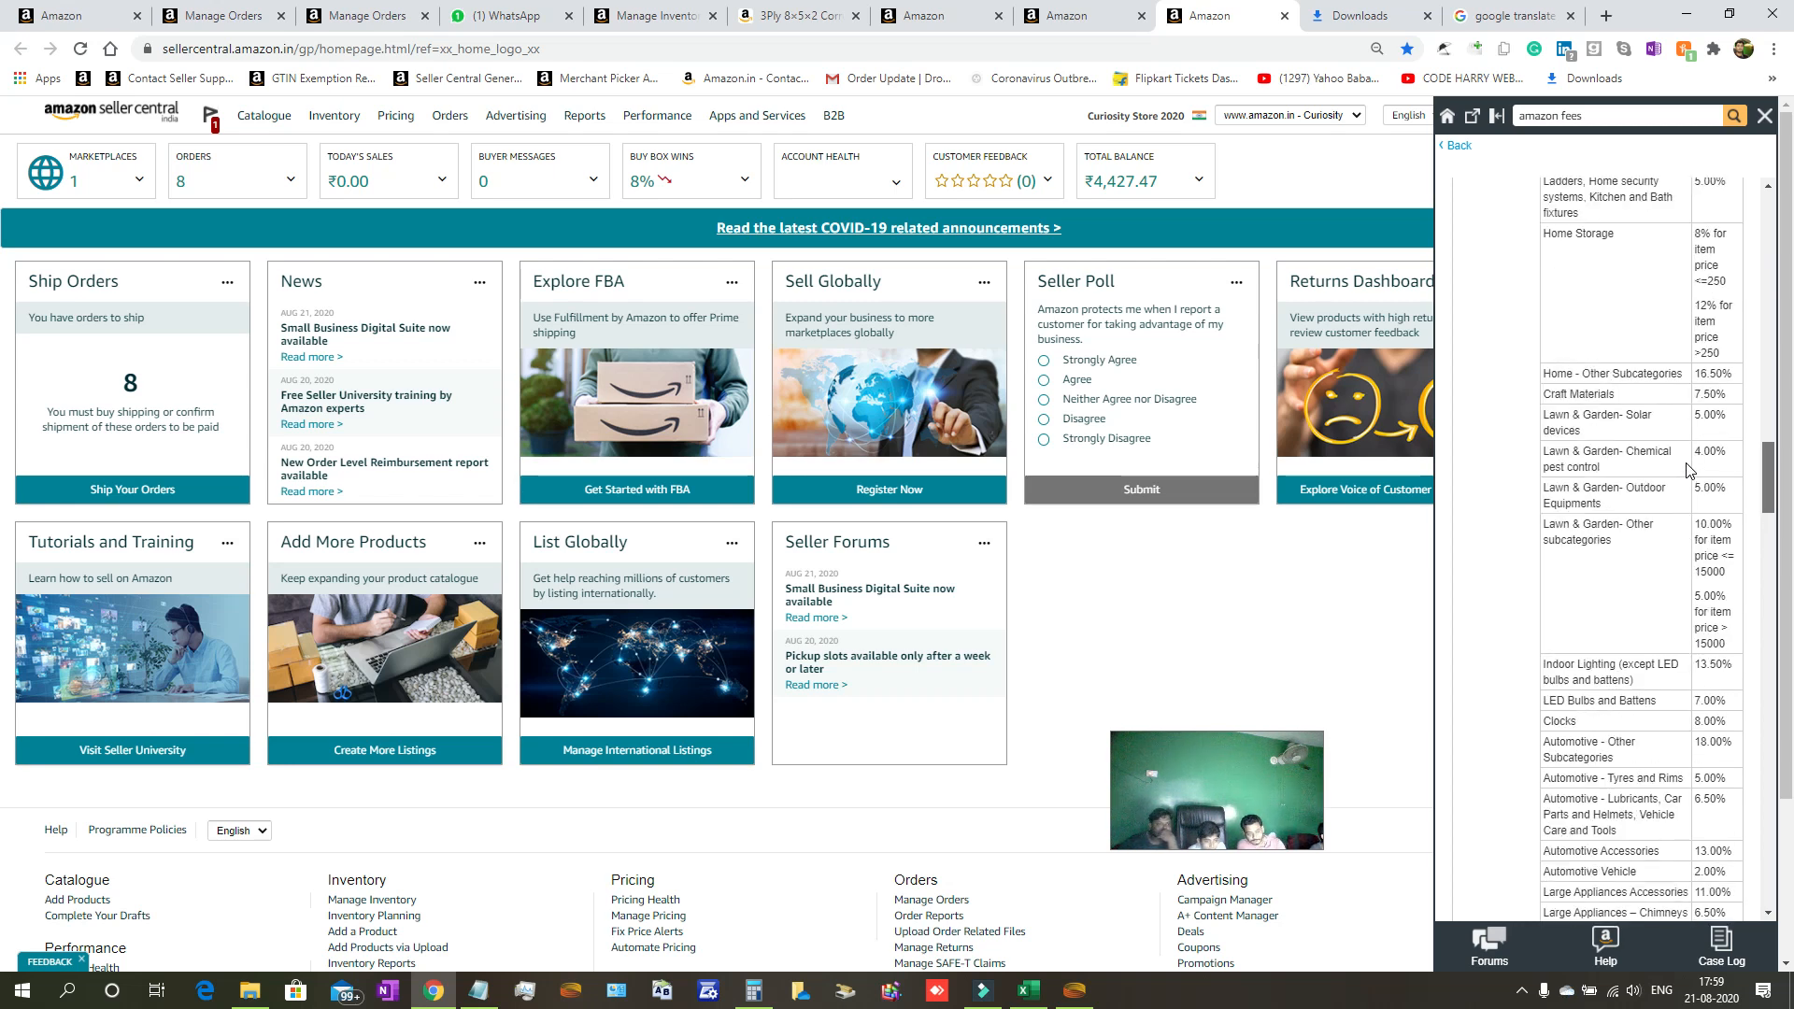
{"action": "scroll", "coordinate": [1688, 467], "scroll_direction": "up", "scroll_amount": 5}
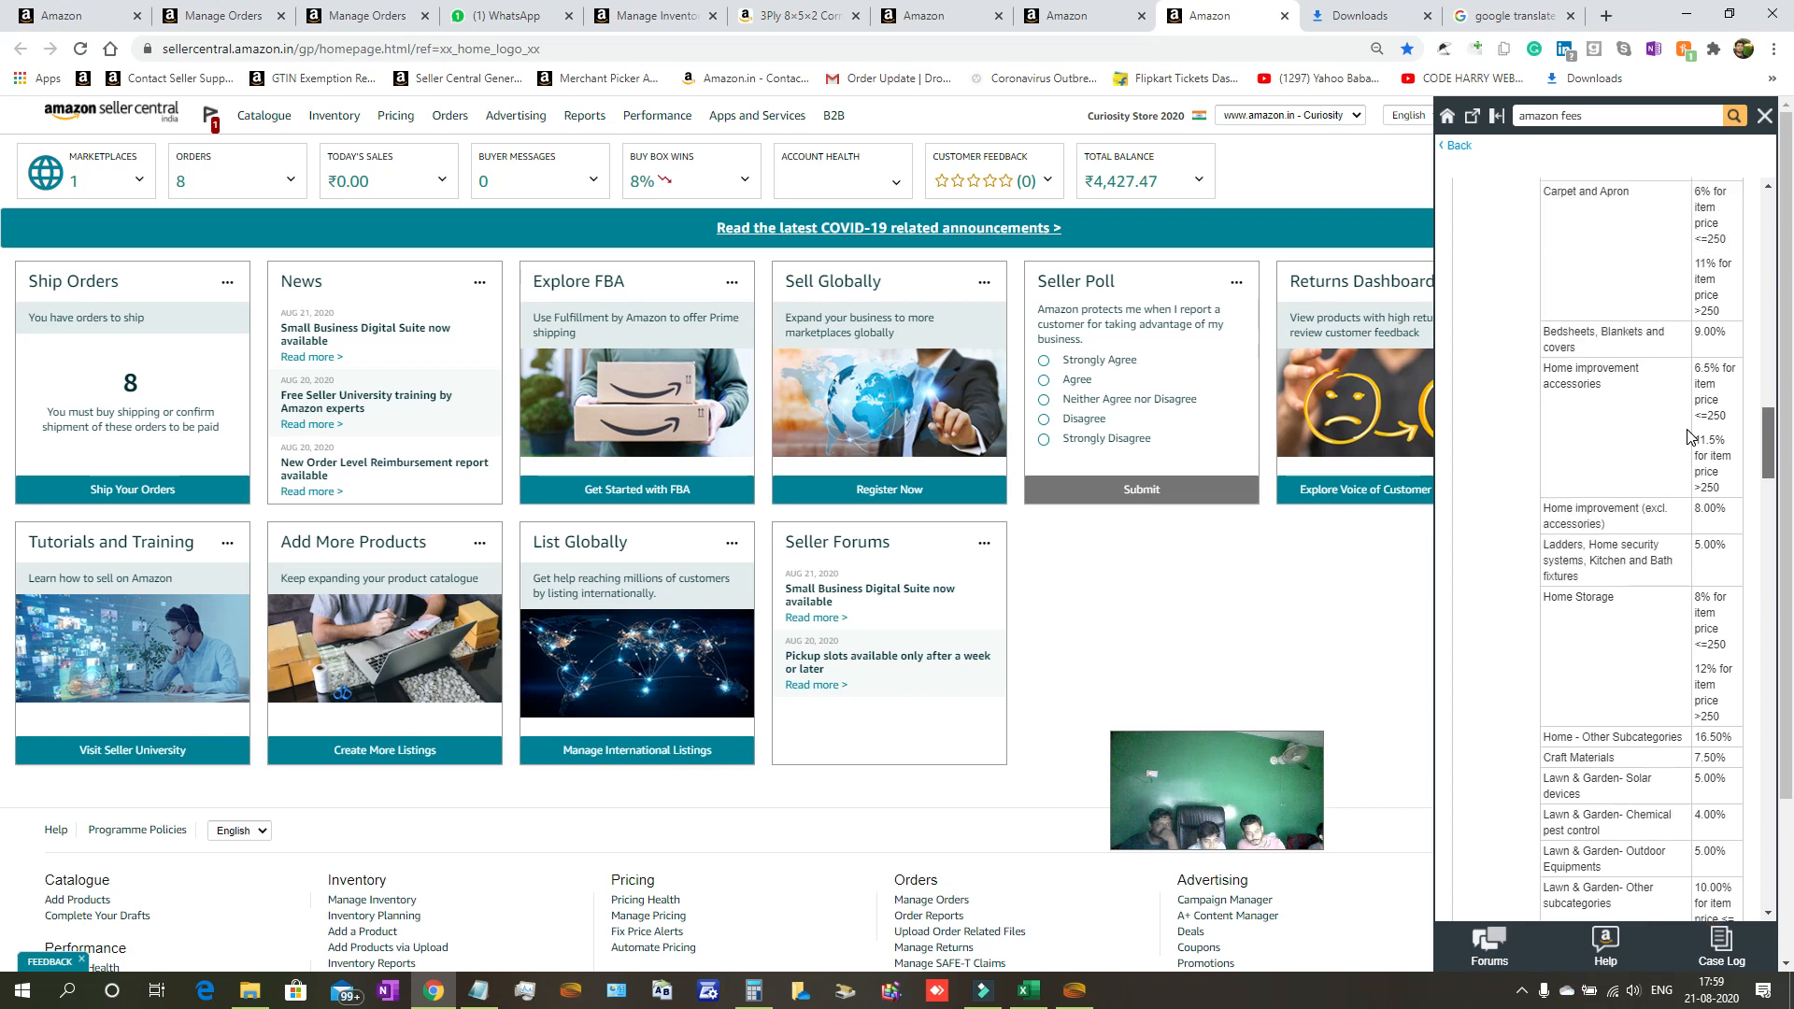
{"action": "scroll", "coordinate": [1689, 435], "scroll_direction": "up", "scroll_amount": 5}
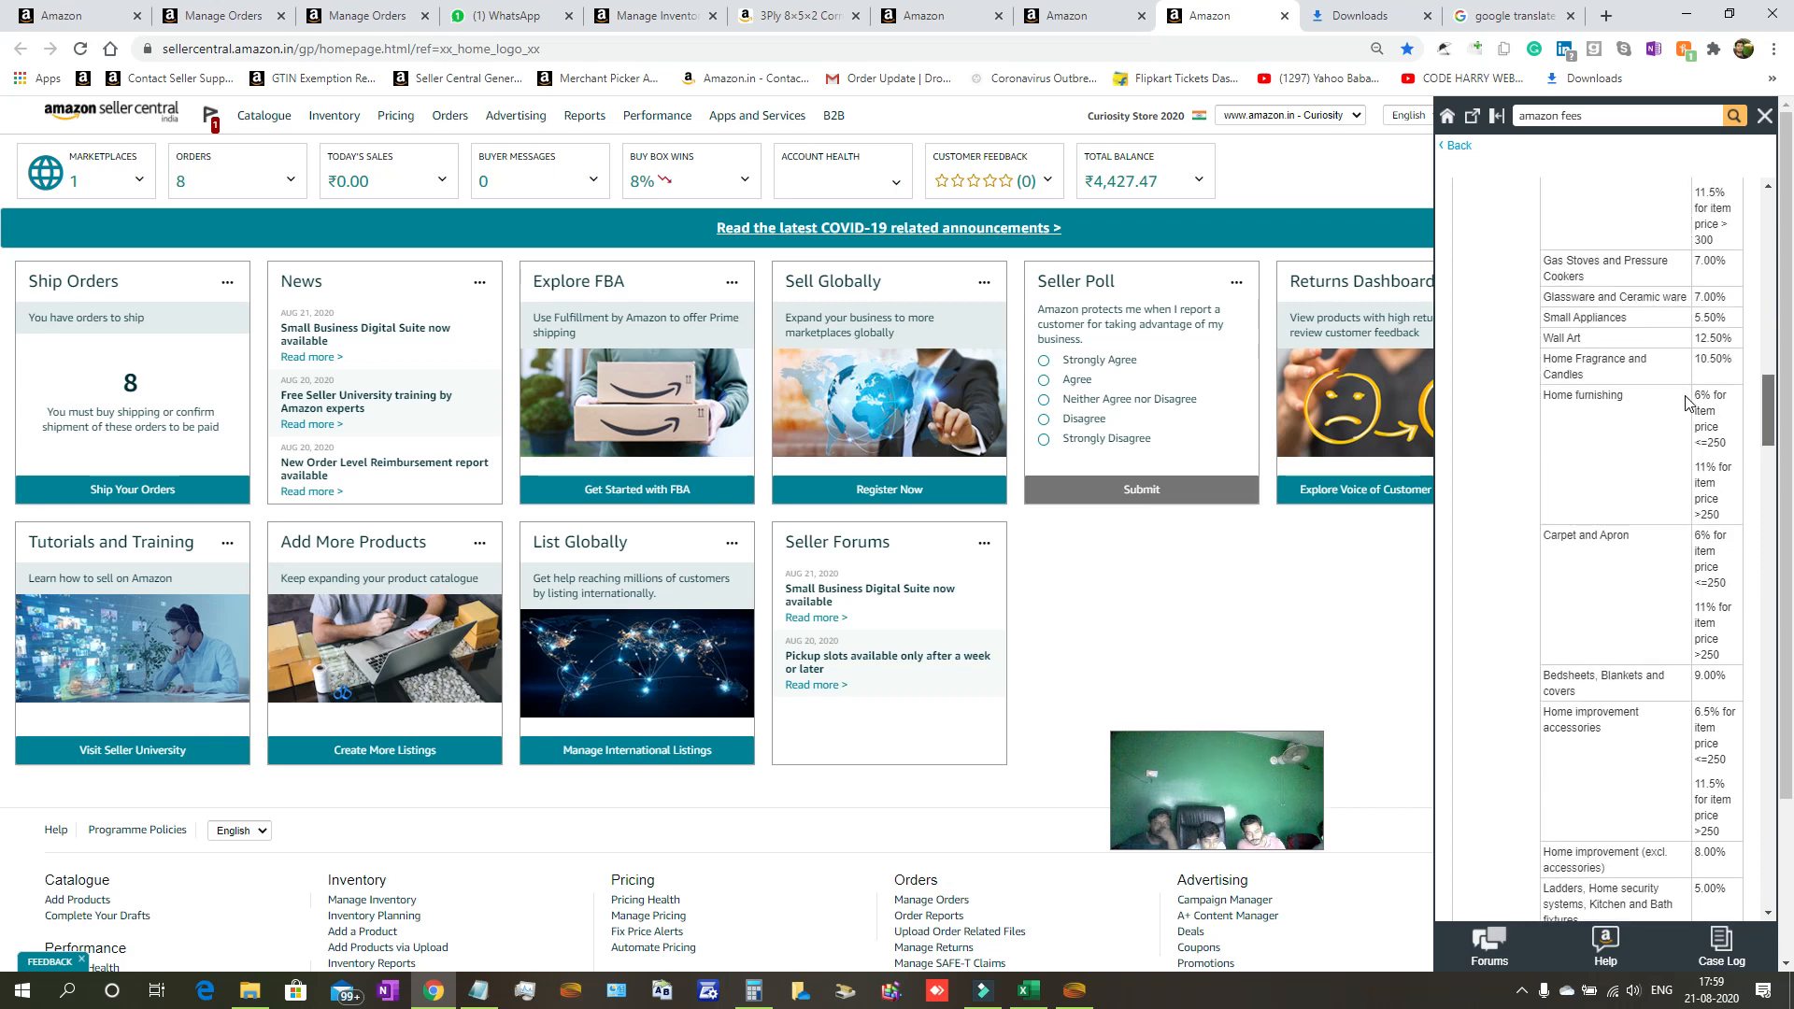
{"action": "scroll", "coordinate": [1687, 401], "scroll_direction": "up", "scroll_amount": 1}
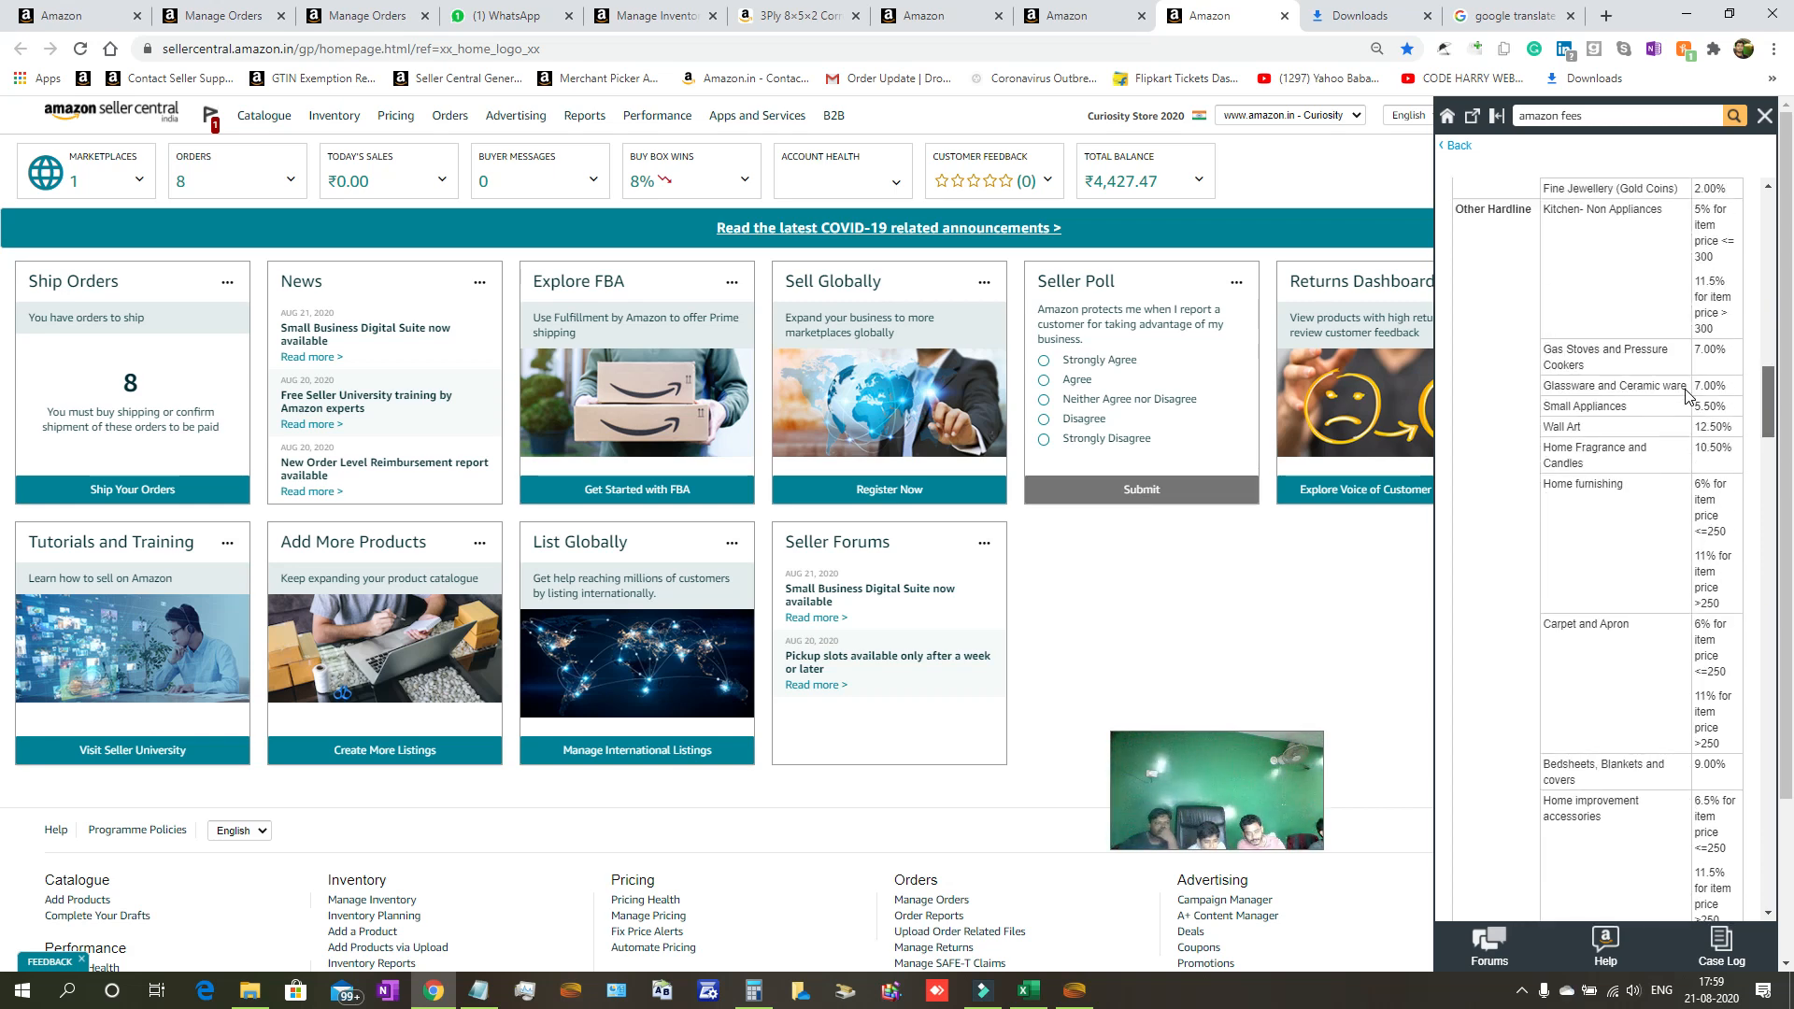
{"action": "scroll", "coordinate": [1687, 396], "scroll_direction": "up", "scroll_amount": 1}
{"action": "scroll", "coordinate": [1687, 393], "scroll_direction": "up", "scroll_amount": 1}
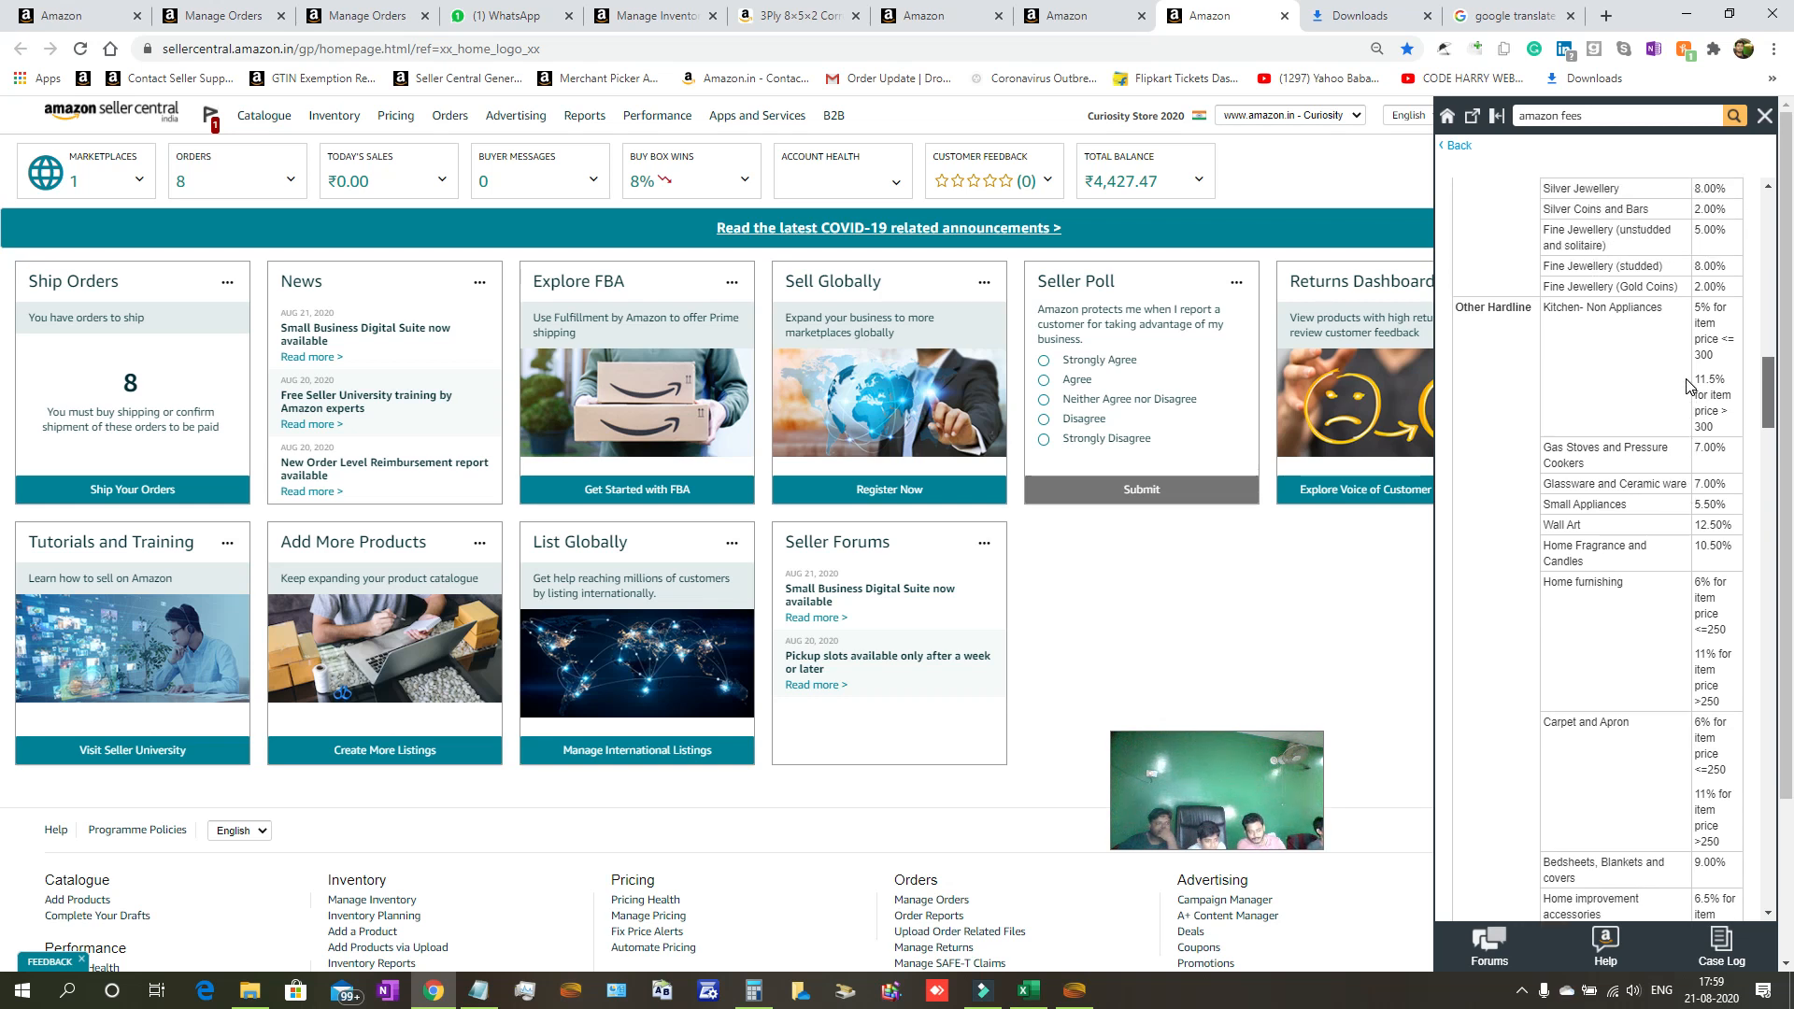
Examine the Other Hardline referral rates from Kitchen - Non Appliances through Home Storage and Furniture to Industrial Supplies.
{"action": "scroll", "coordinate": [1687, 388], "scroll_direction": "down", "scroll_amount": 1}
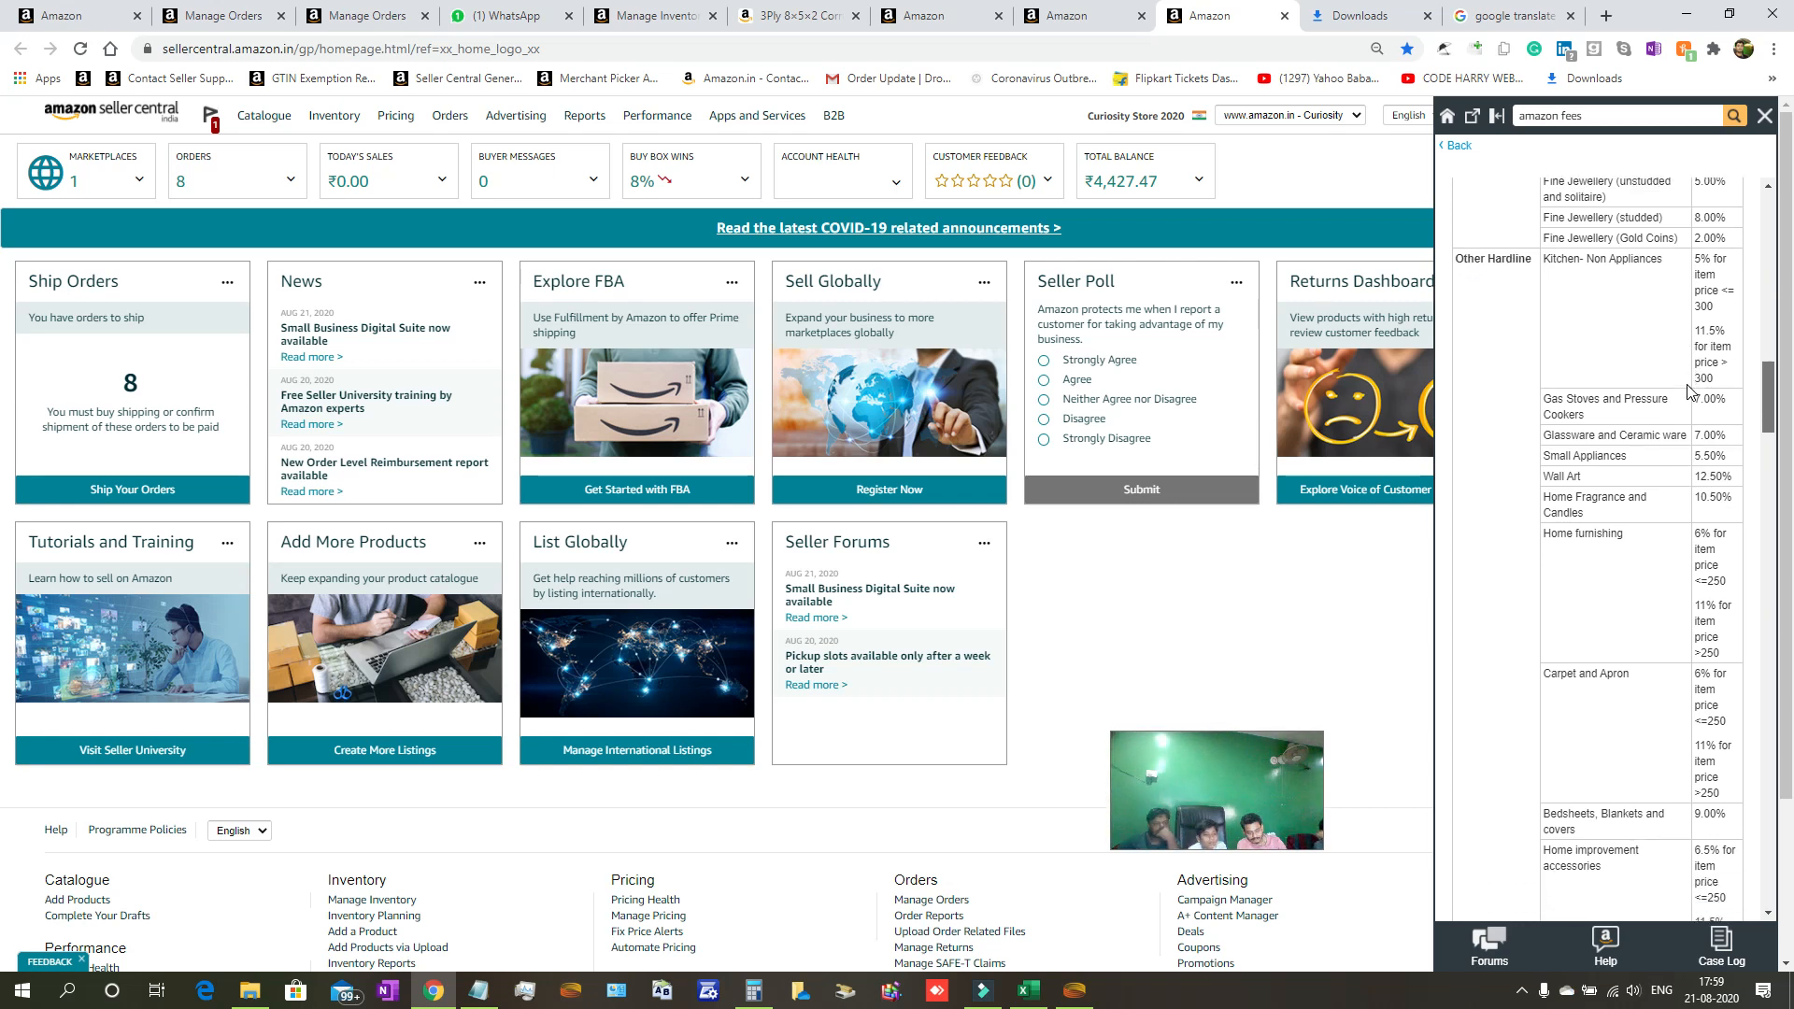
{"action": "scroll", "coordinate": [1688, 392], "scroll_direction": "down", "scroll_amount": 1}
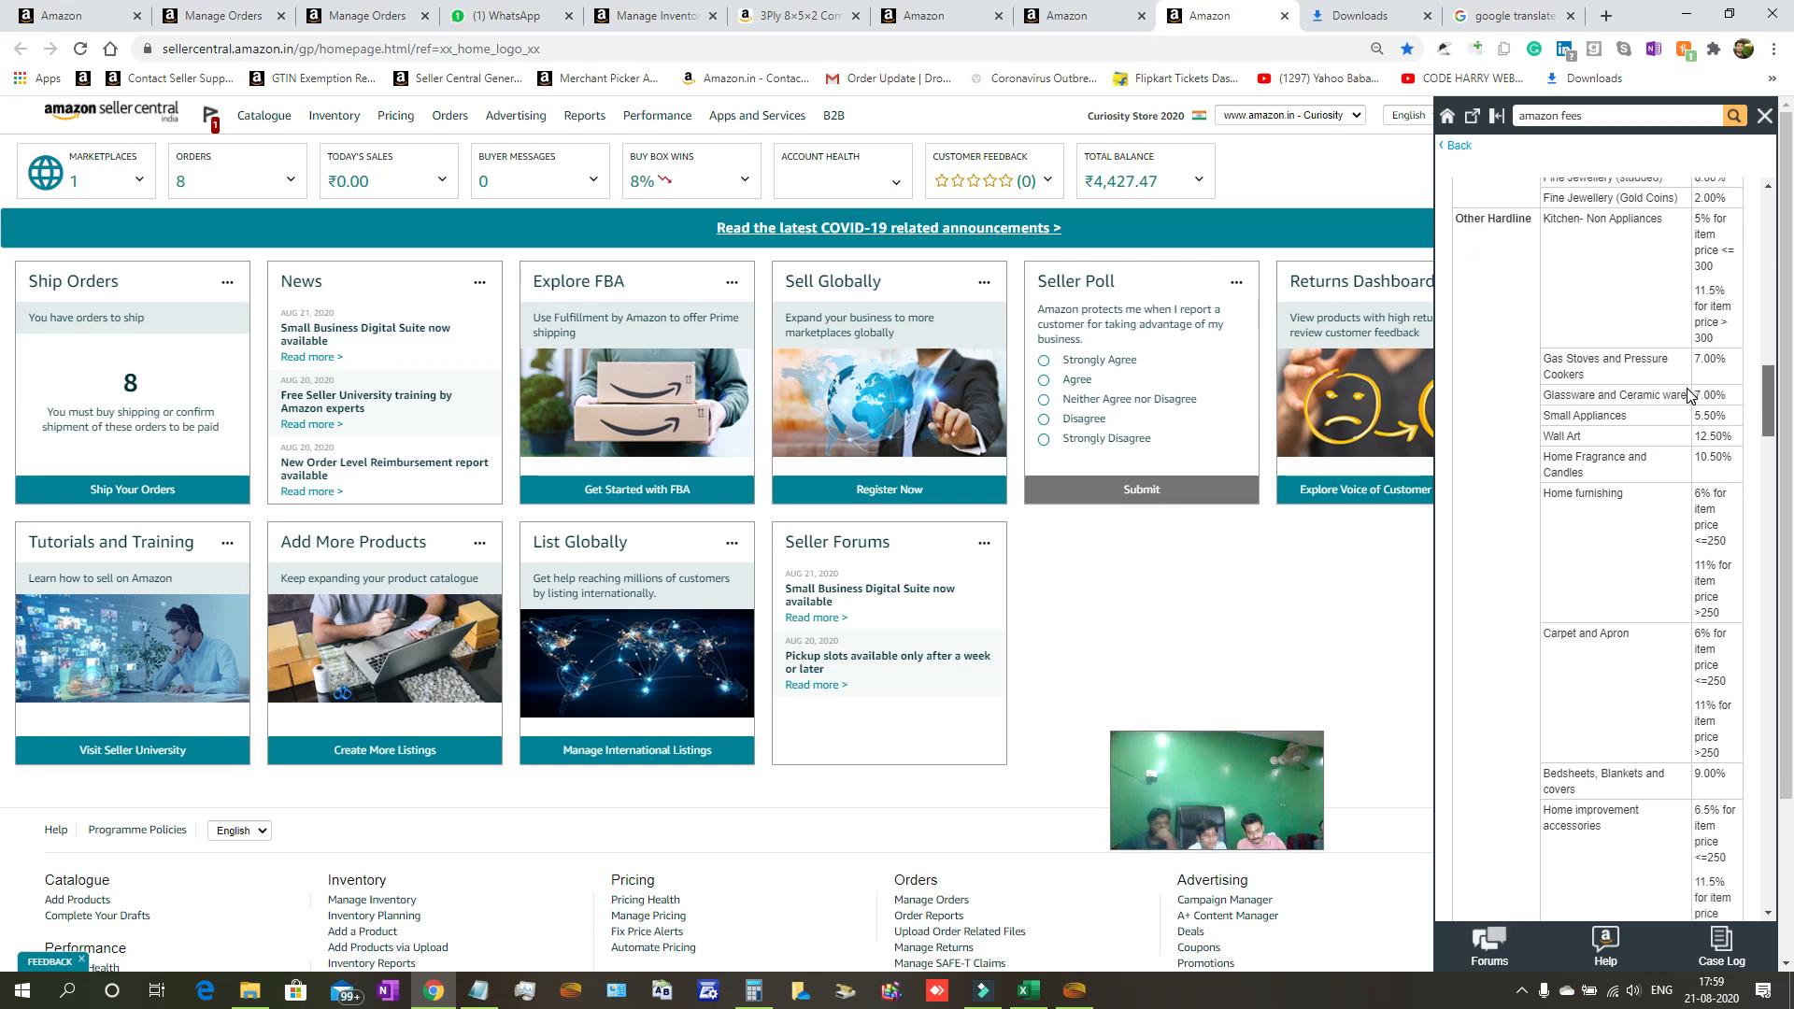
{"action": "scroll", "coordinate": [1687, 392], "scroll_direction": "down", "scroll_amount": 4}
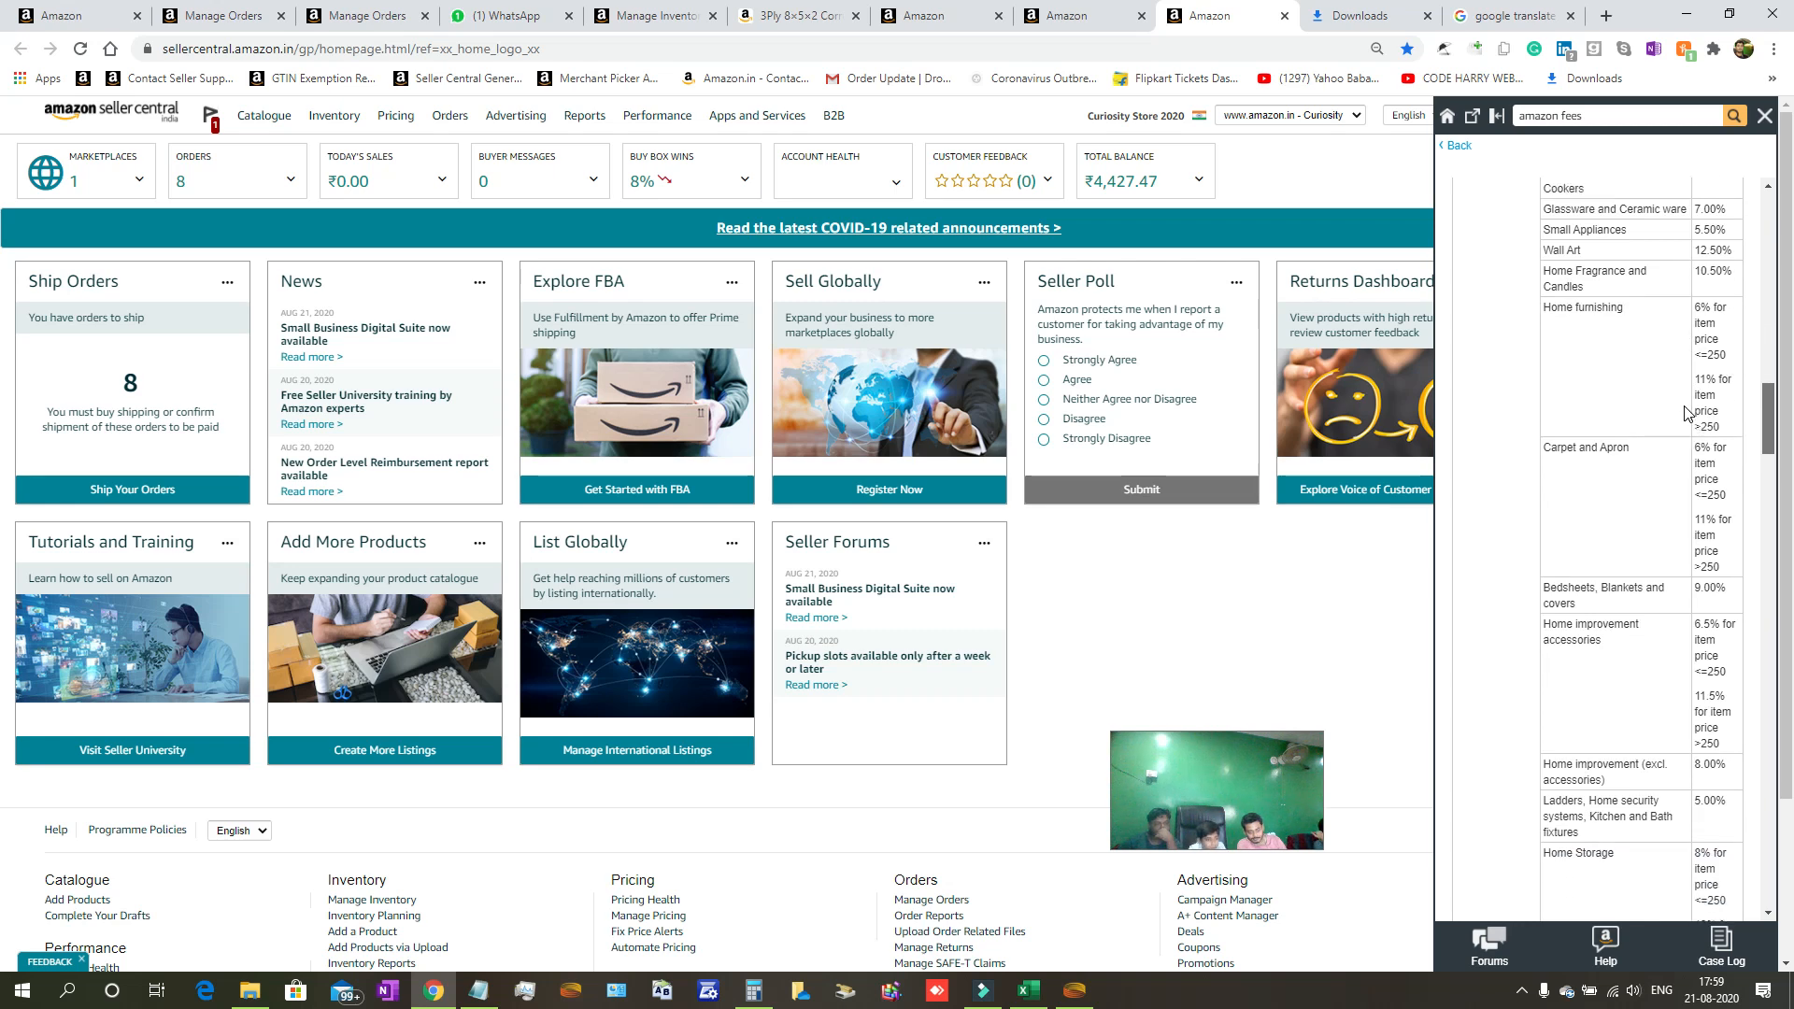
{"action": "scroll", "coordinate": [1688, 420], "scroll_direction": "down", "scroll_amount": 3}
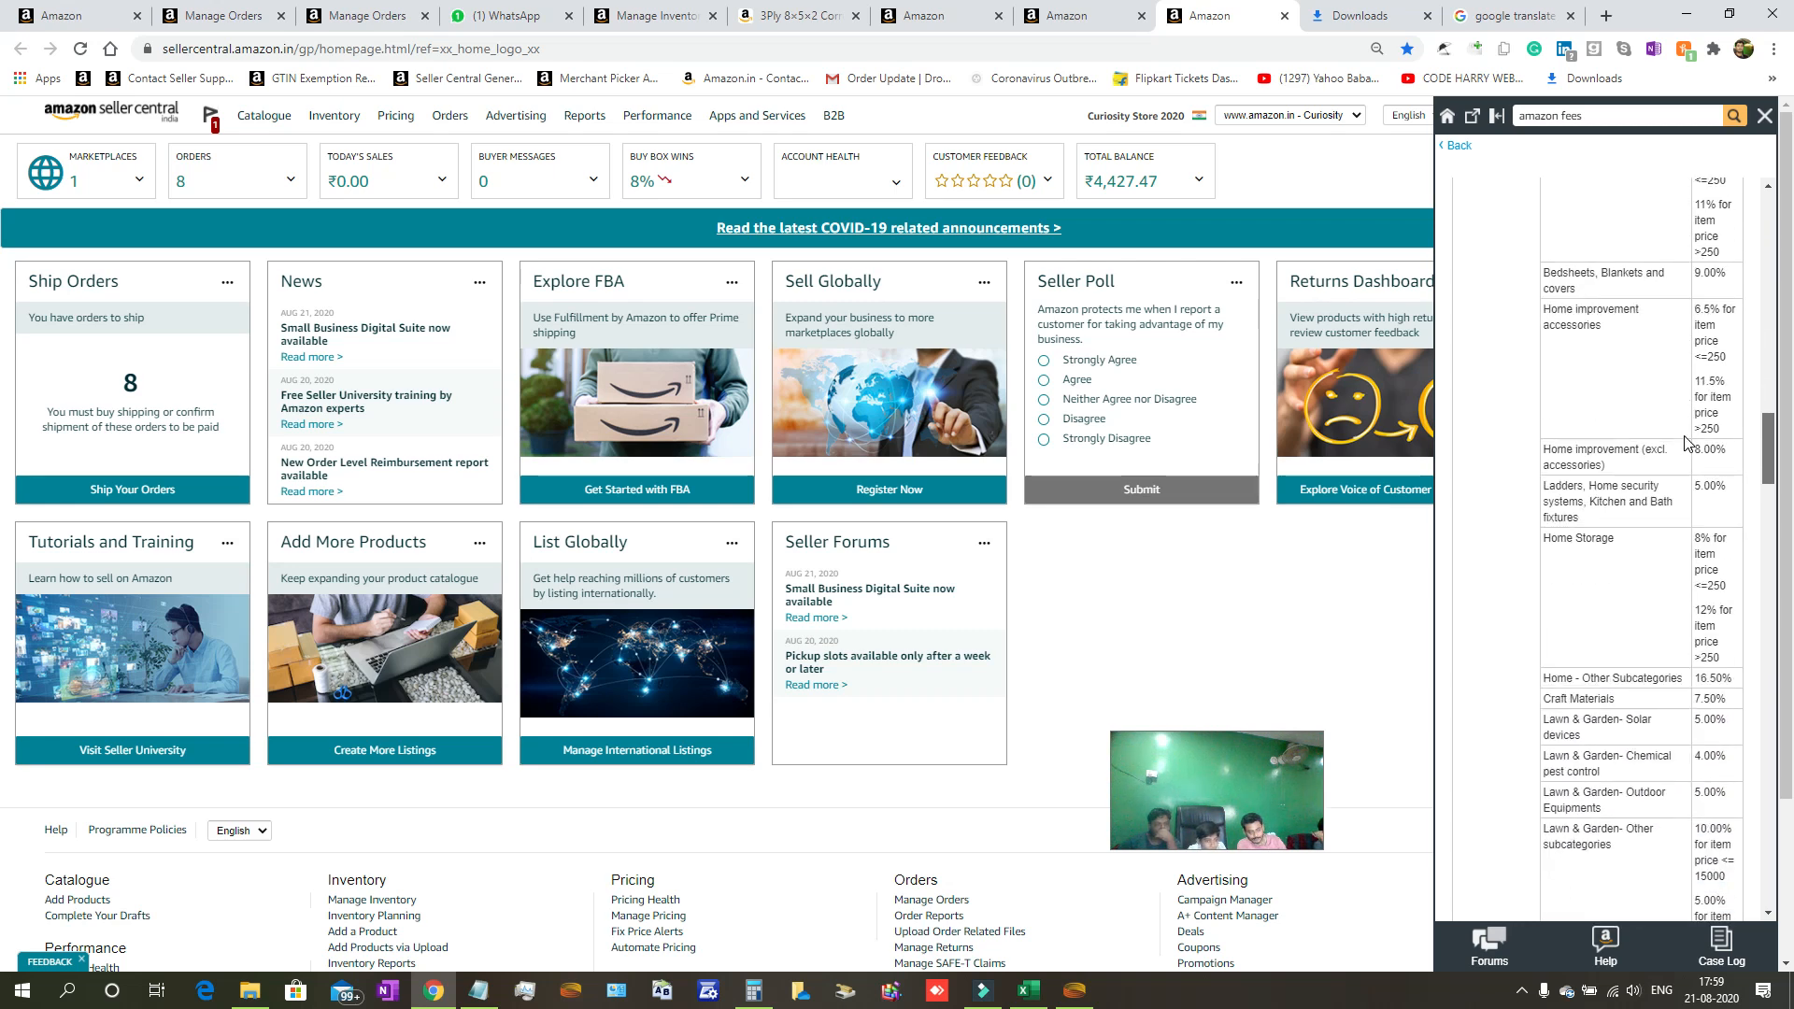
{"action": "scroll", "coordinate": [1688, 443], "scroll_direction": "down", "scroll_amount": 1}
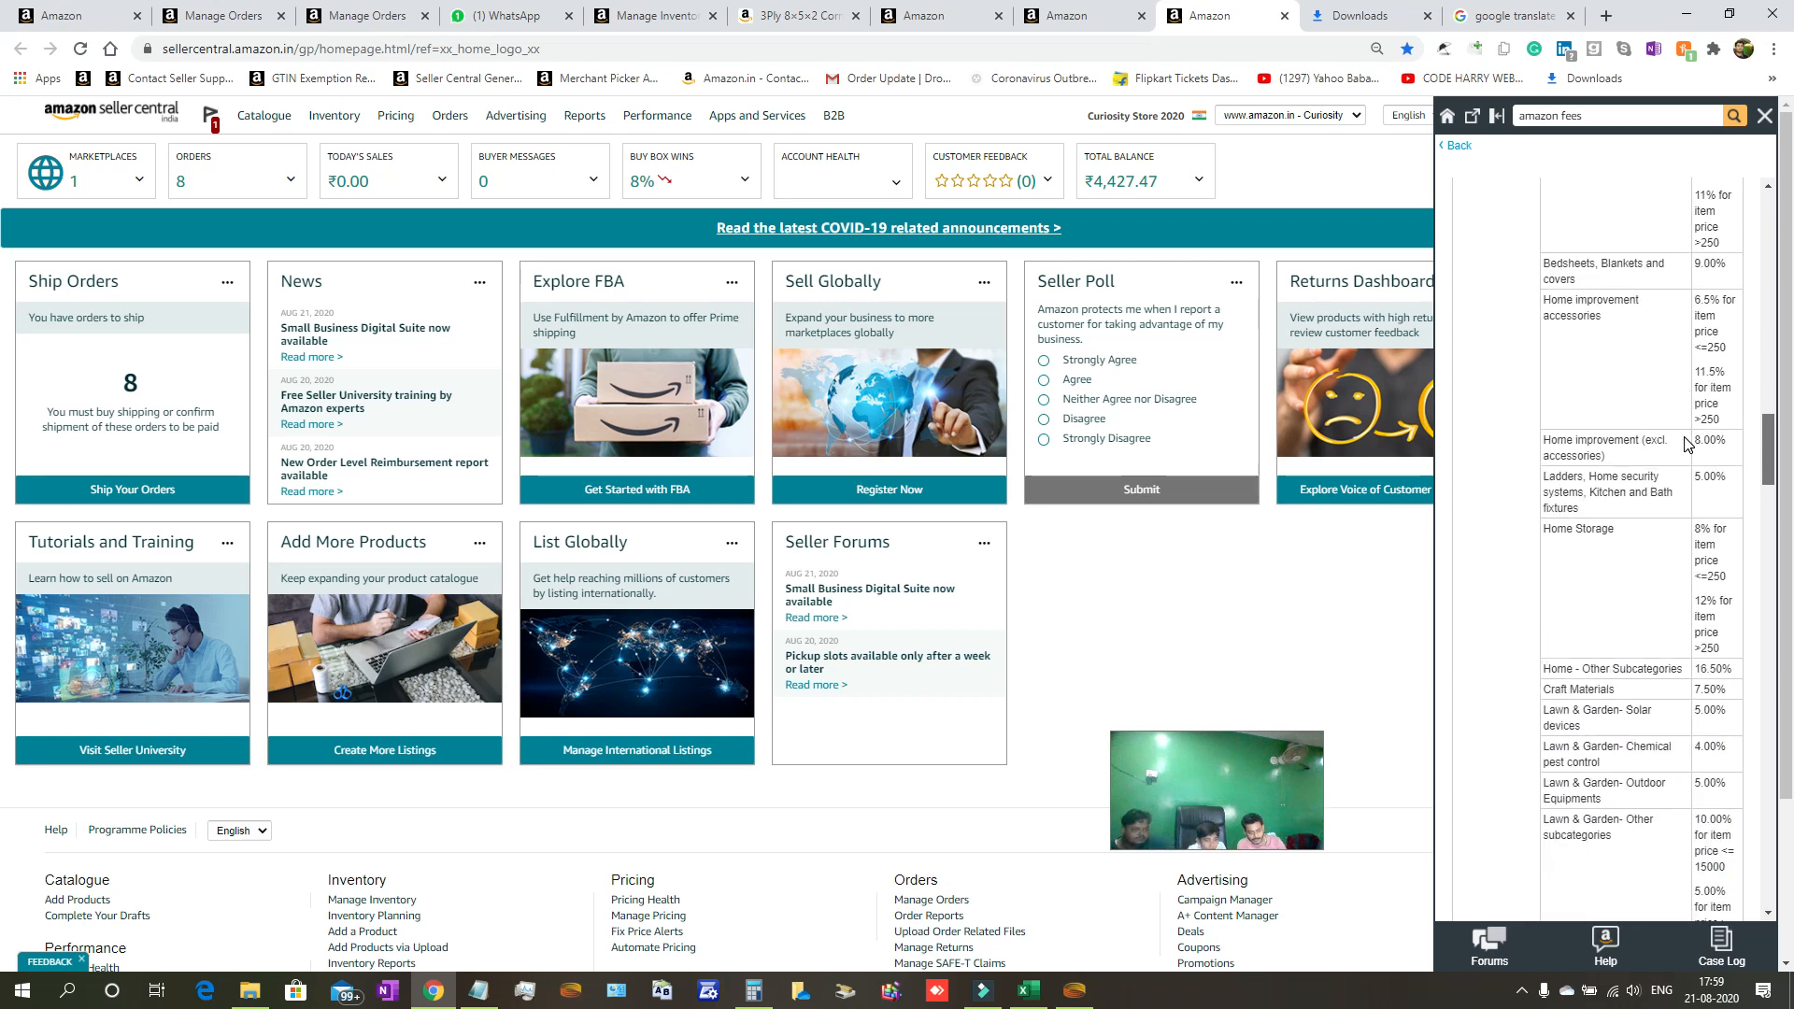
{"action": "scroll", "coordinate": [1687, 445], "scroll_direction": "down", "scroll_amount": 1}
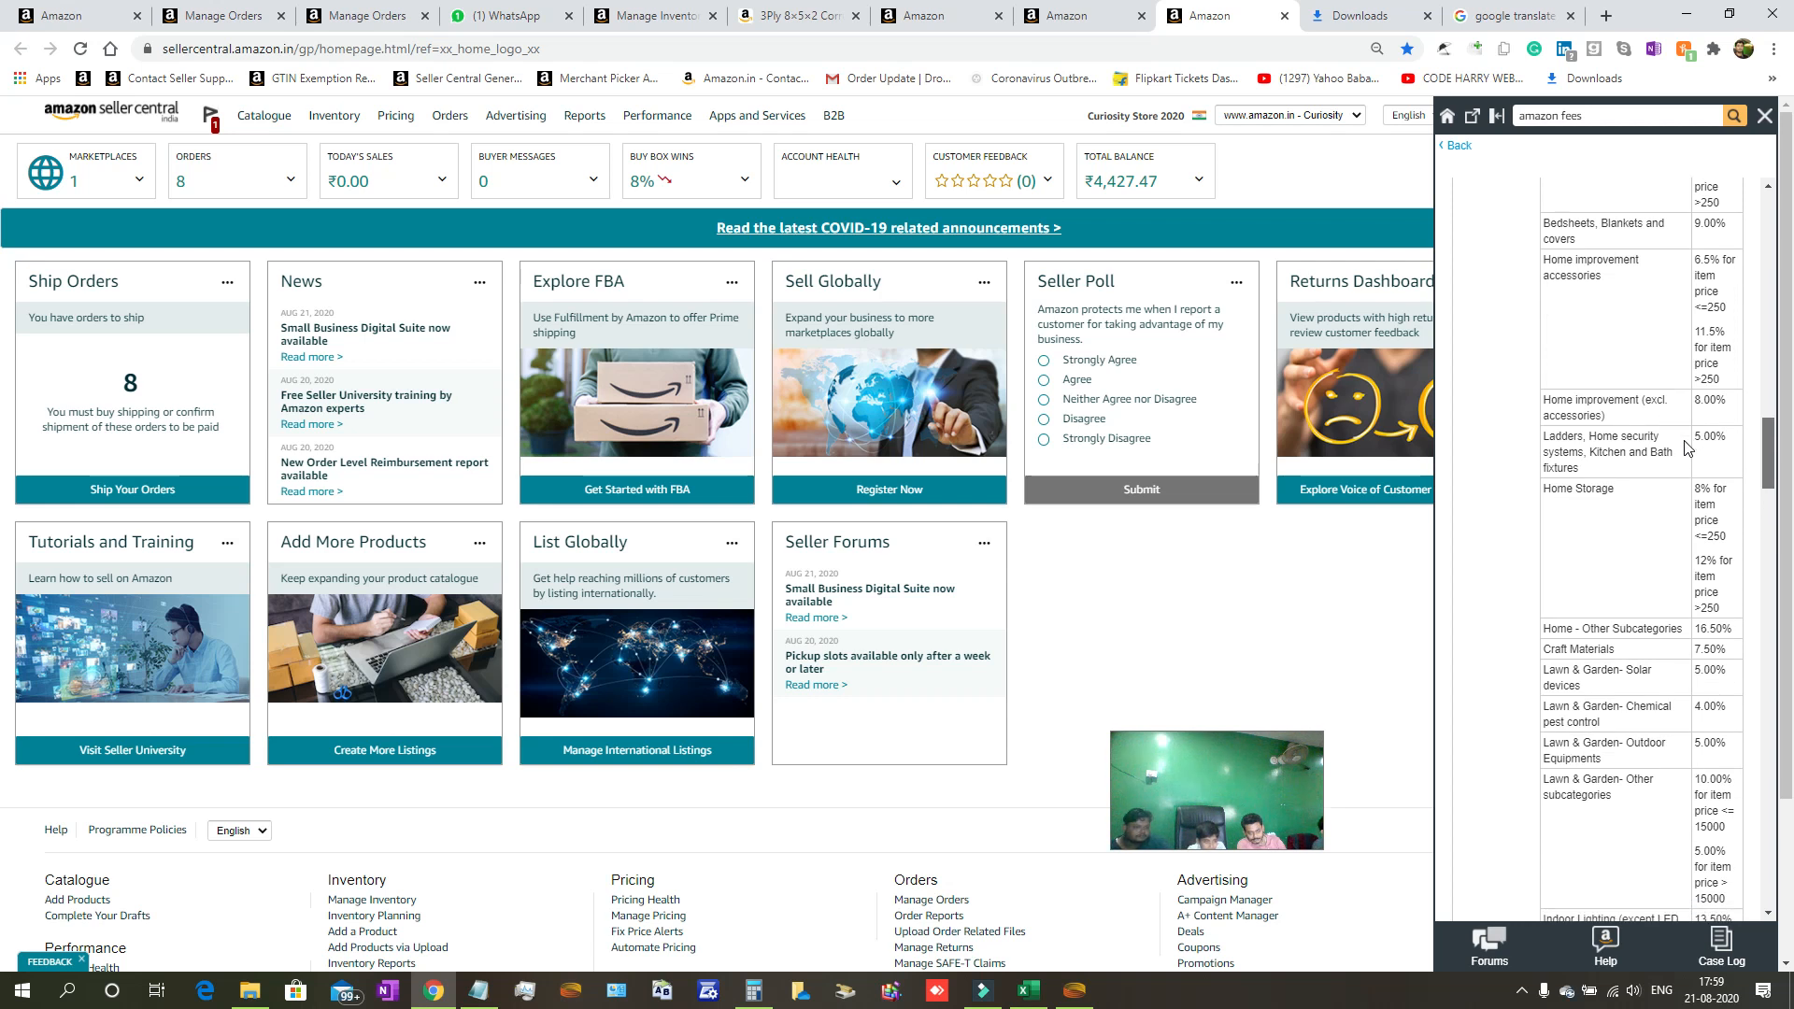
{"action": "scroll", "coordinate": [1687, 447], "scroll_direction": "down", "scroll_amount": 1}
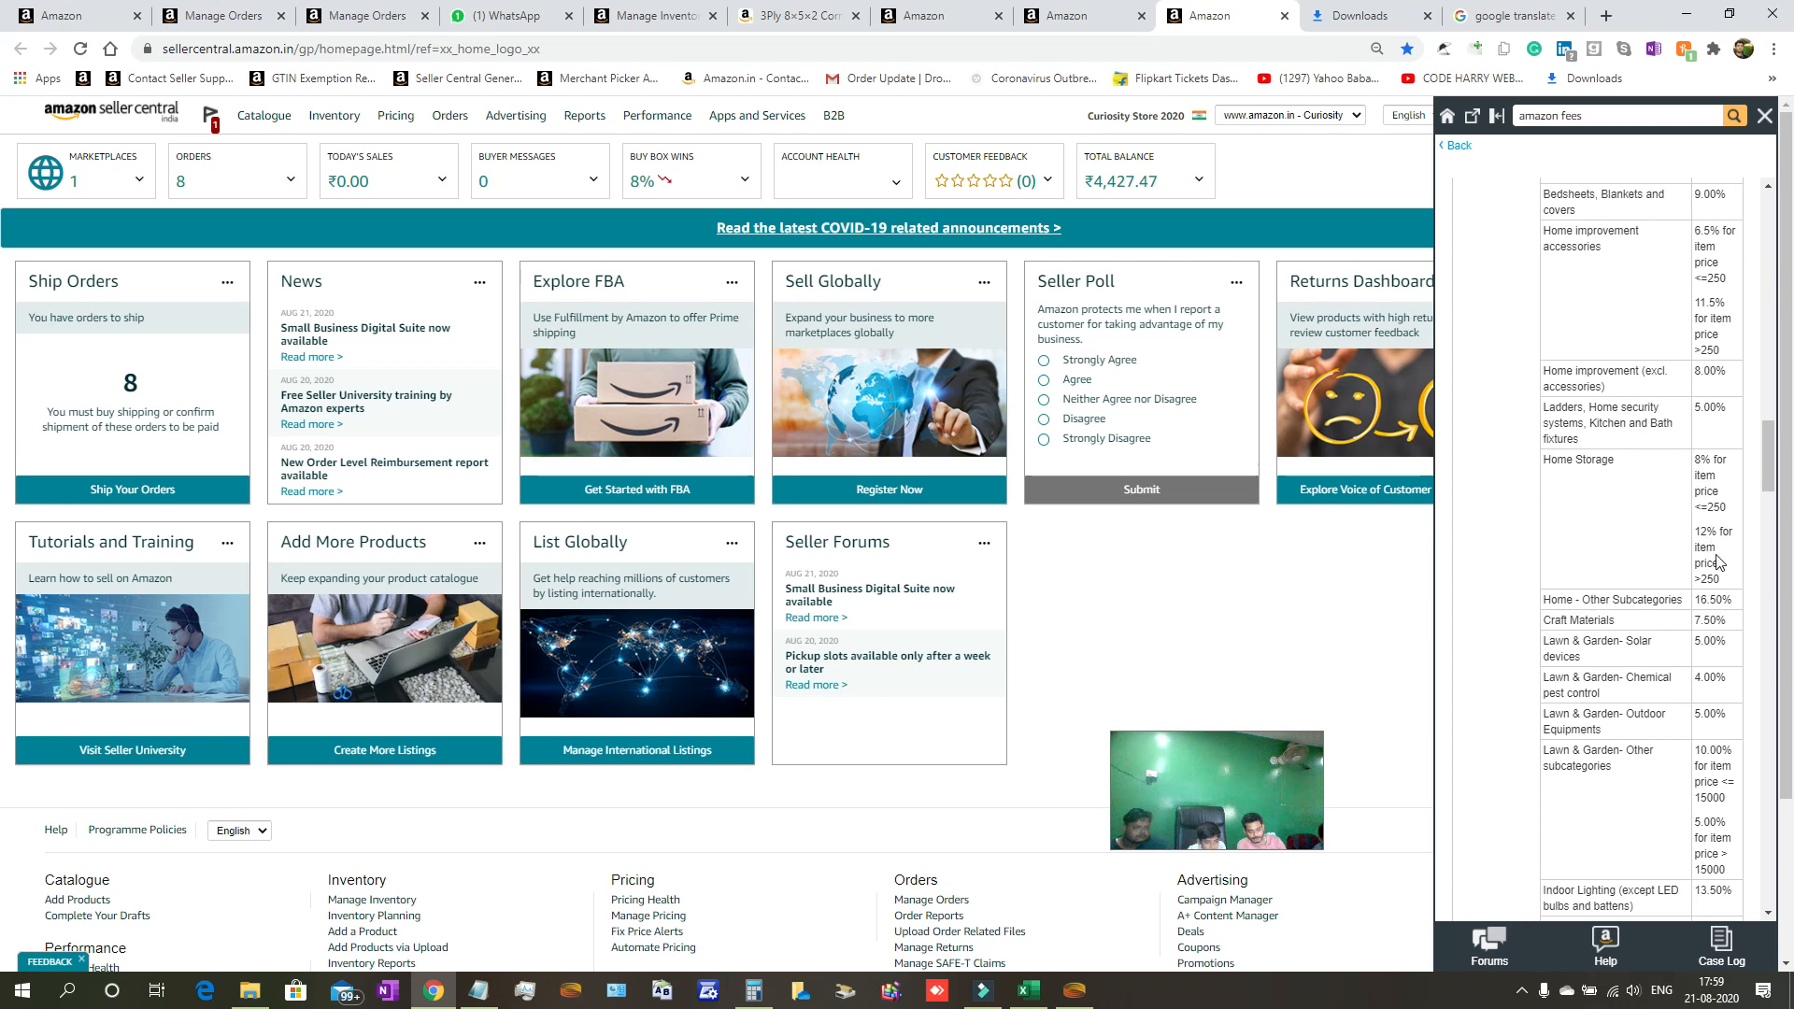
{"action": "left_click_drag", "start_coordinate": [1772, 472], "coordinate": [1774, 482]}
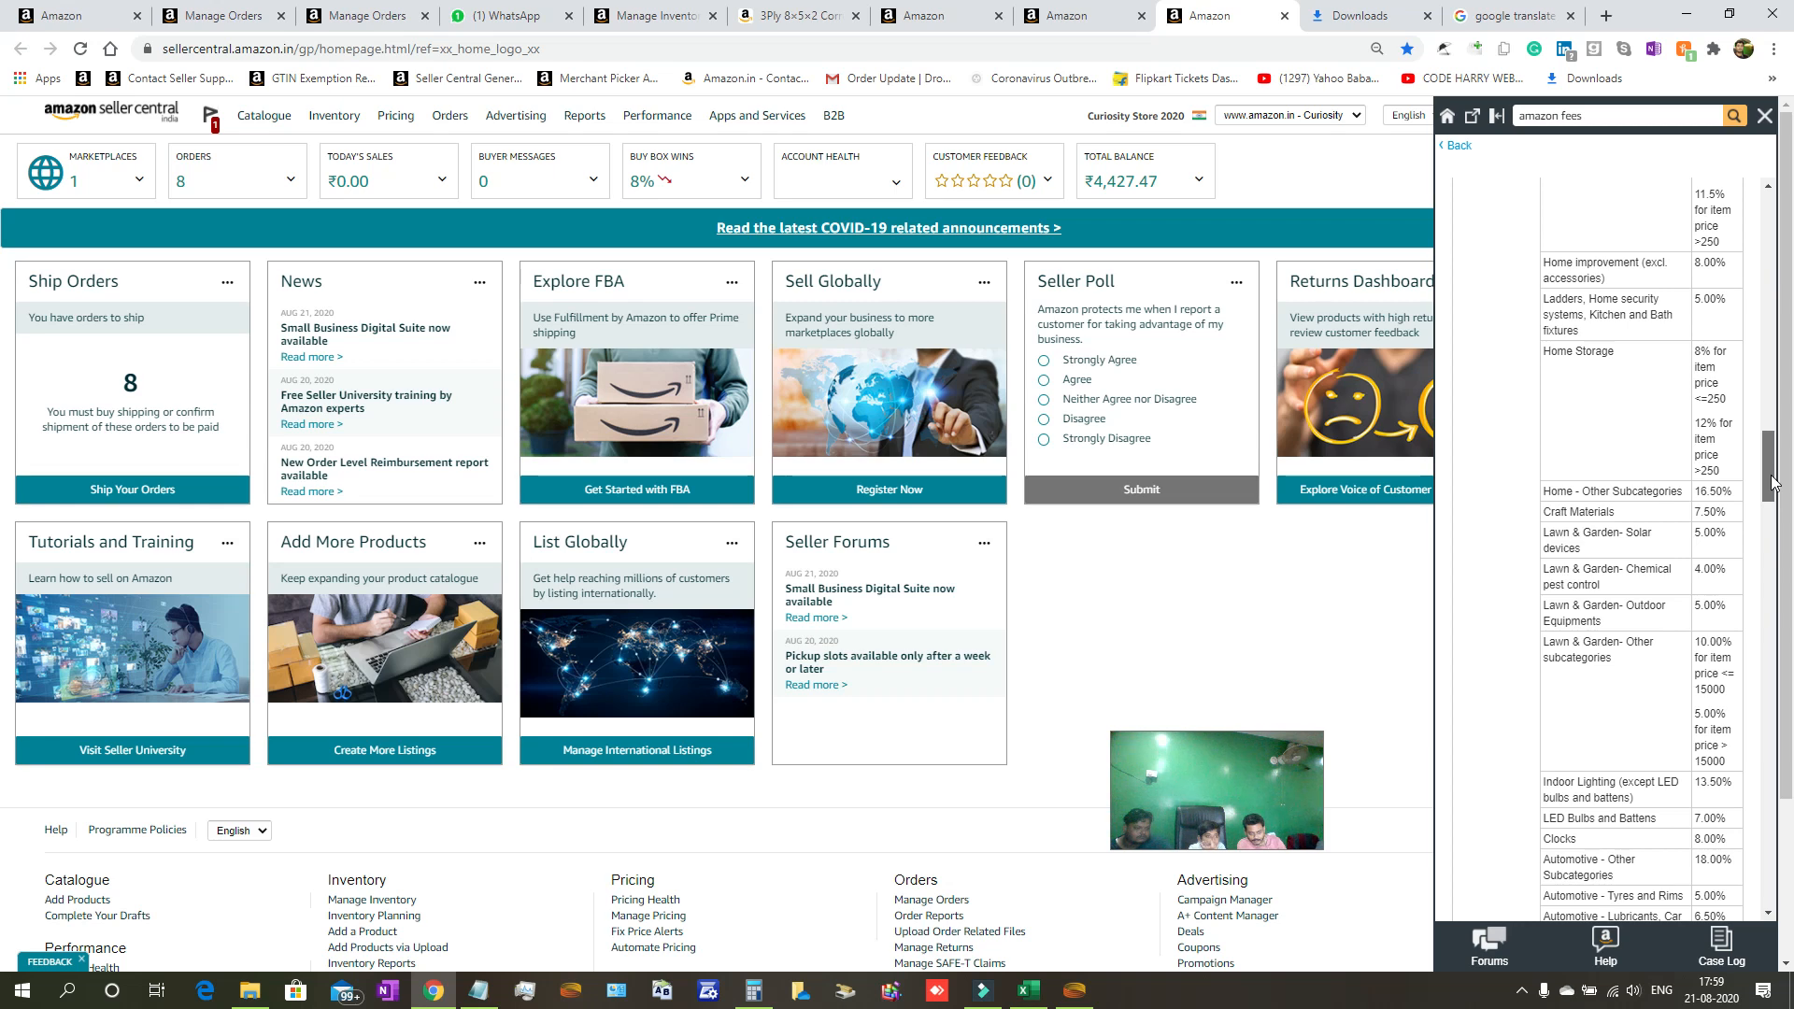
{"action": "left_click_drag", "start_coordinate": [1774, 482], "coordinate": [1774, 492]}
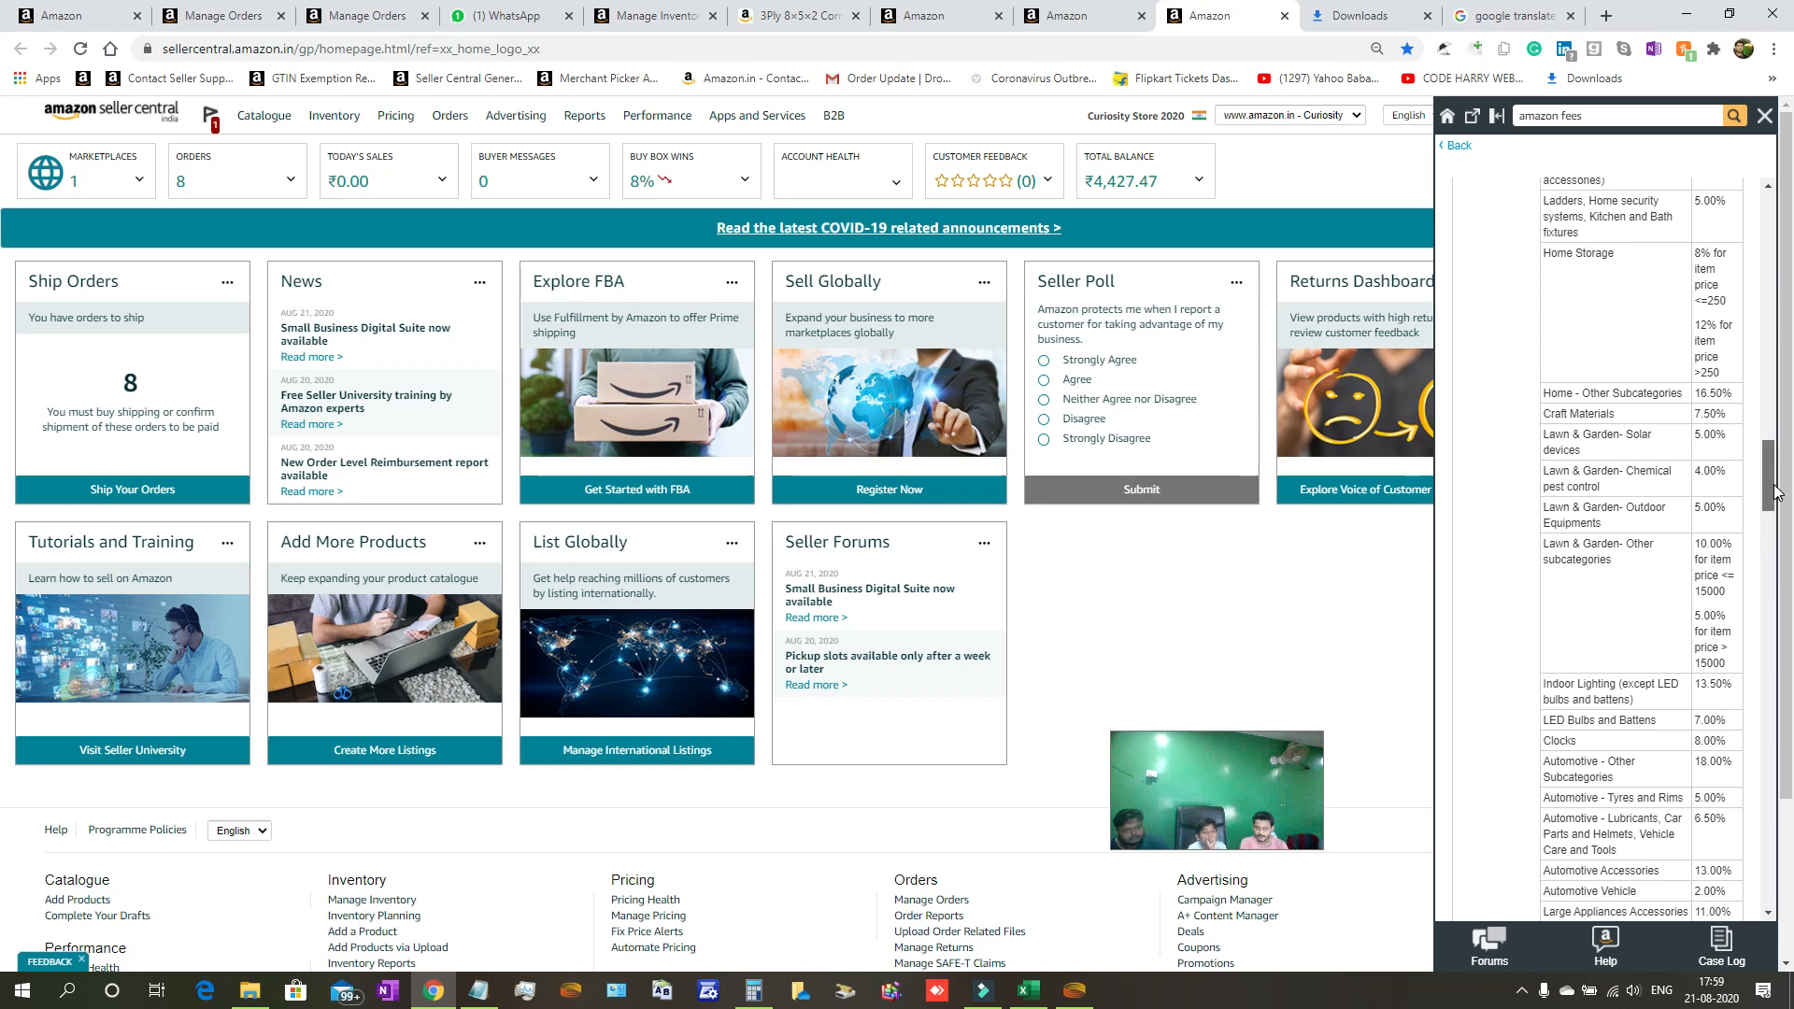
{"action": "left_click_drag", "start_coordinate": [1774, 491], "coordinate": [1774, 507]}
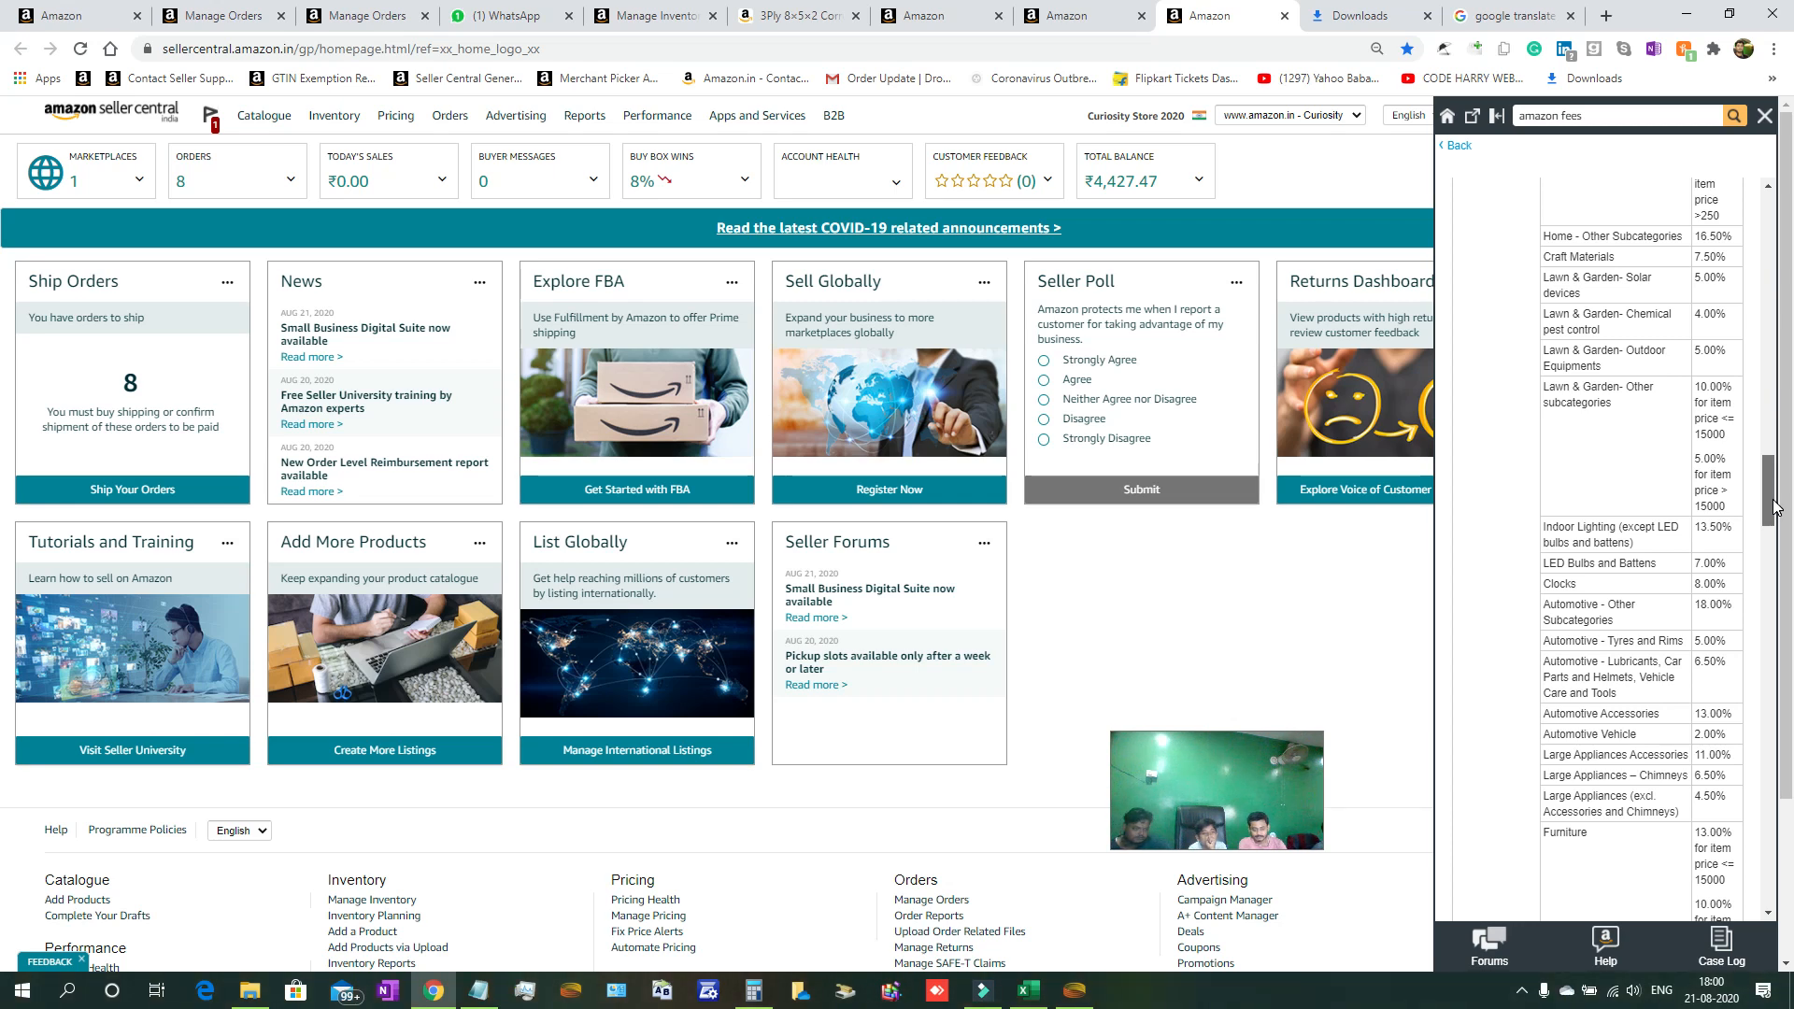
{"action": "left_click_drag", "start_coordinate": [1775, 508], "coordinate": [1773, 538]}
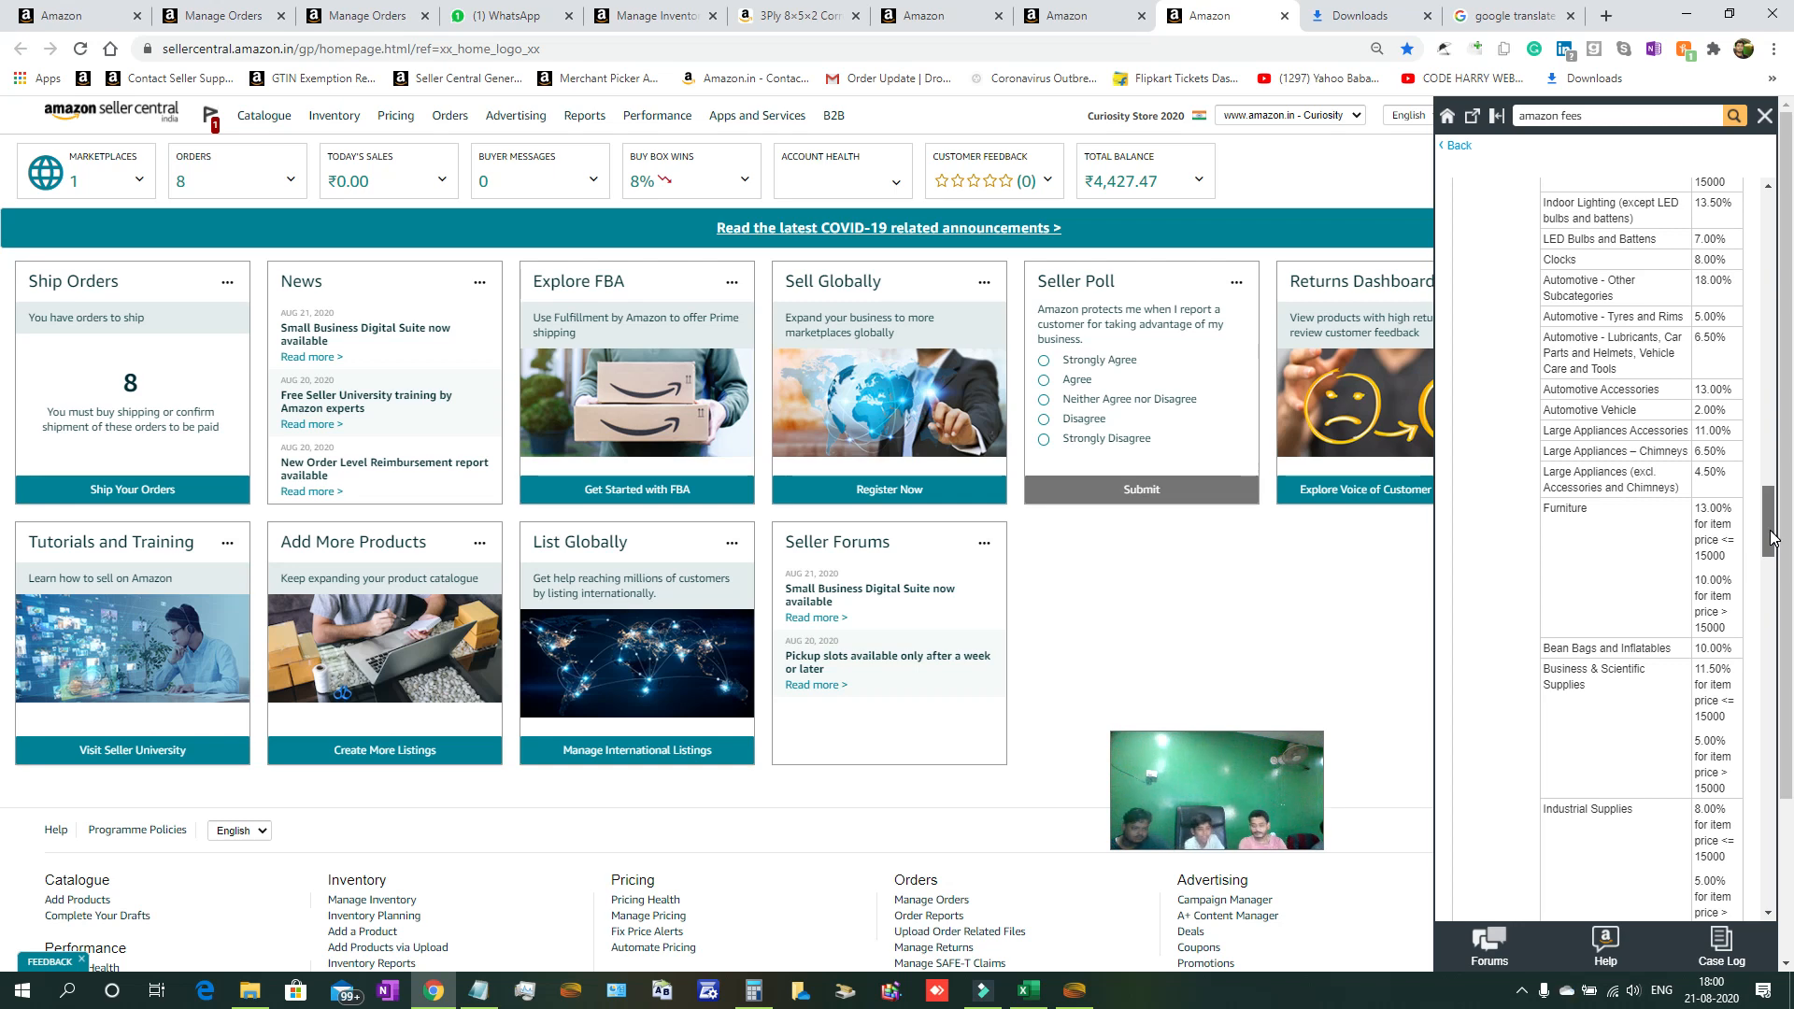
{"action": "left_click_drag", "start_coordinate": [1770, 531], "coordinate": [1770, 531]}
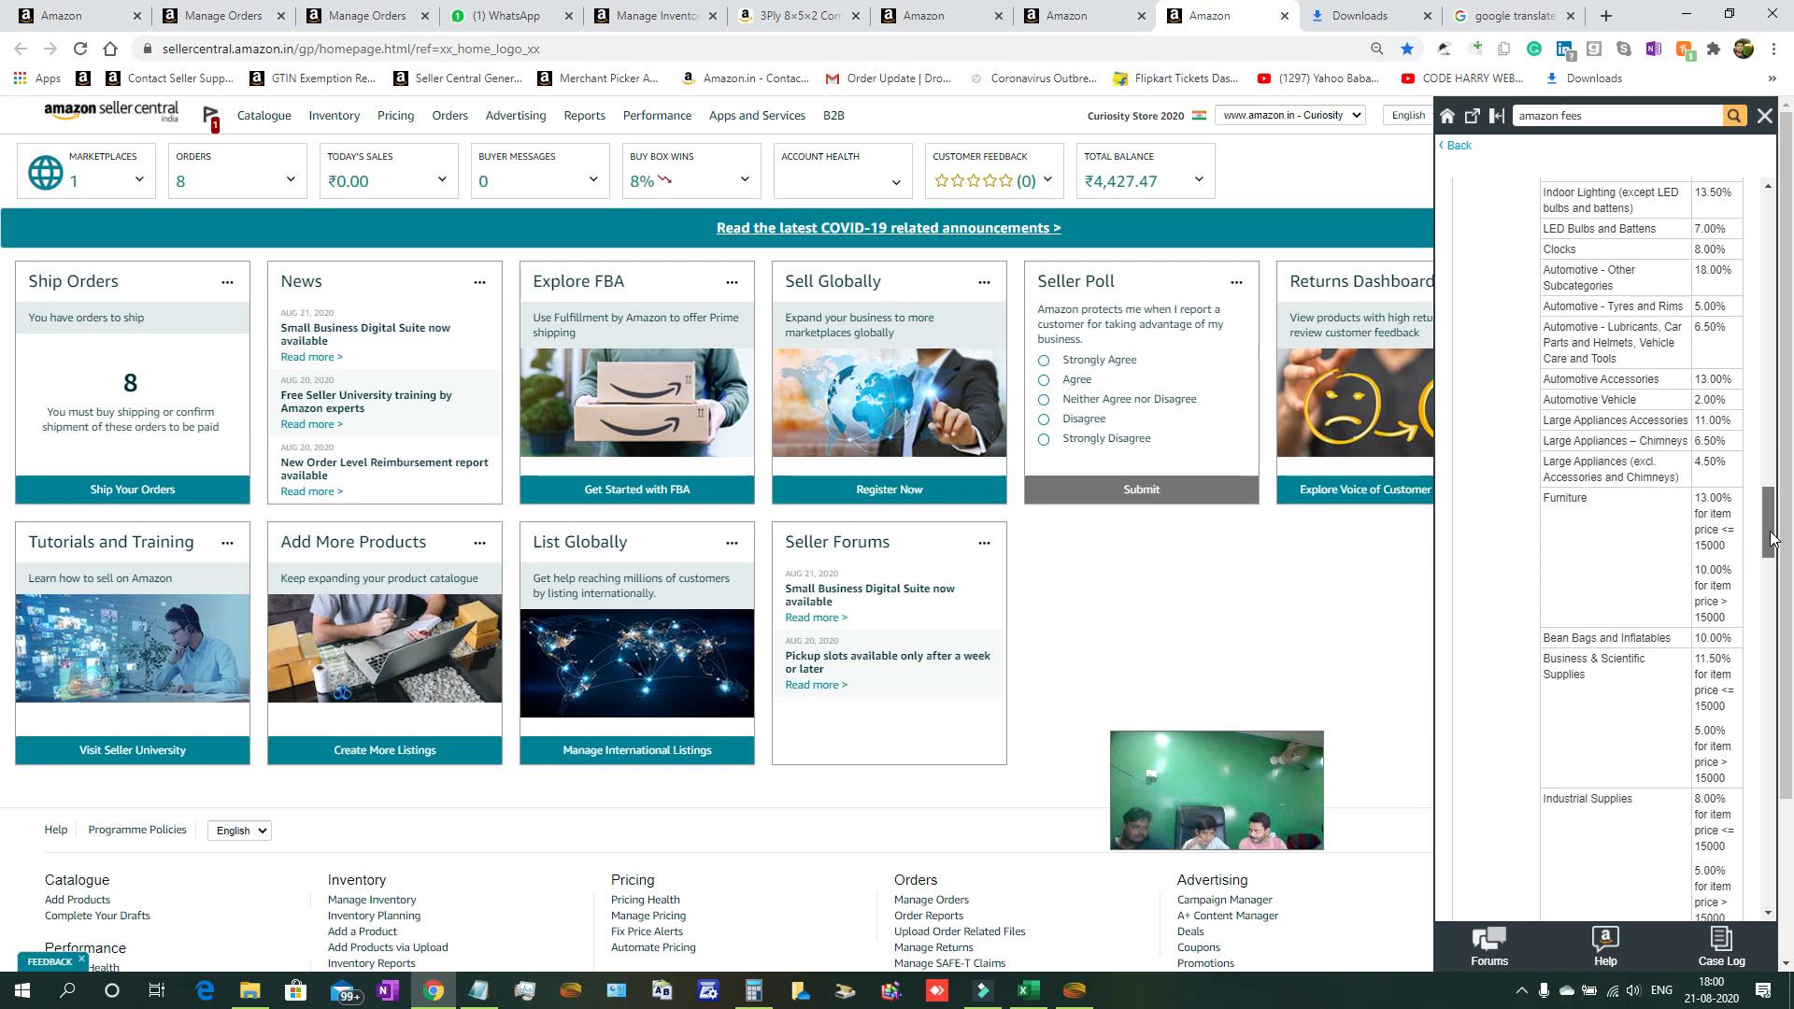
{"action": "left_click_drag", "start_coordinate": [1770, 537], "coordinate": [1770, 569]}
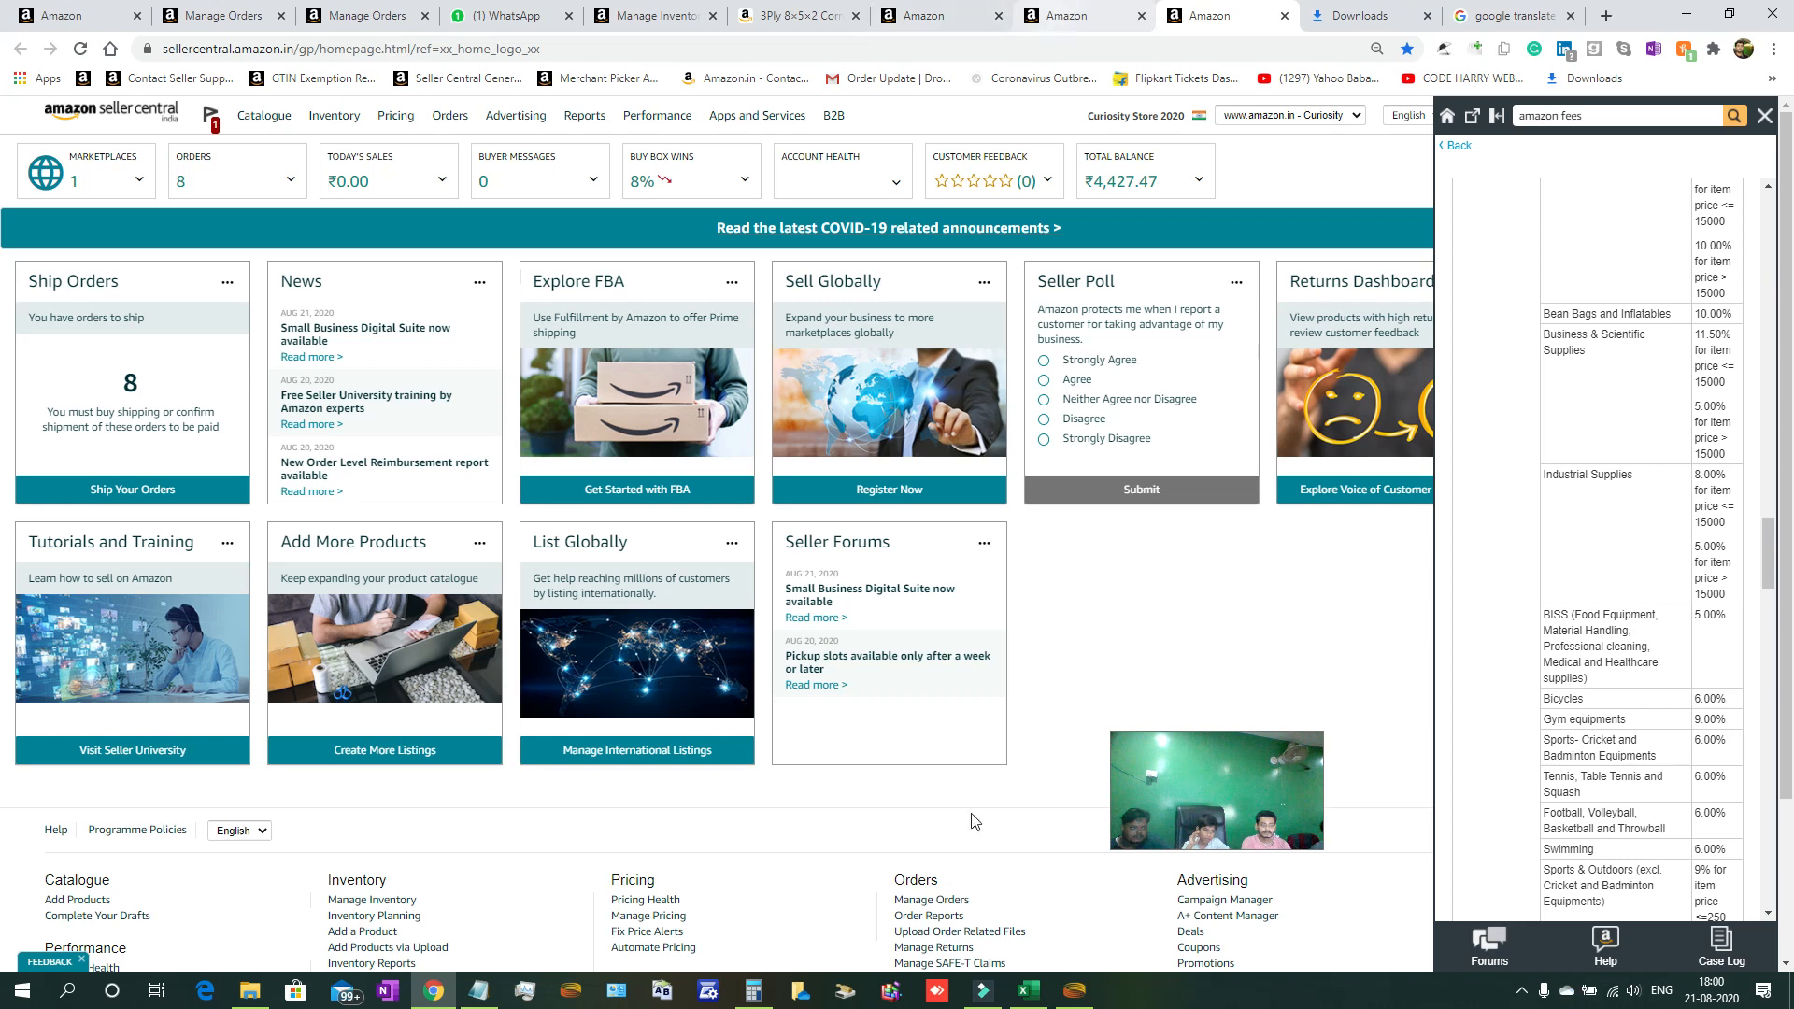
Switch to Calculator, clear the old fee sum and multiply 205 by 18.
{"action": "left_click", "coordinate": [755, 994]}
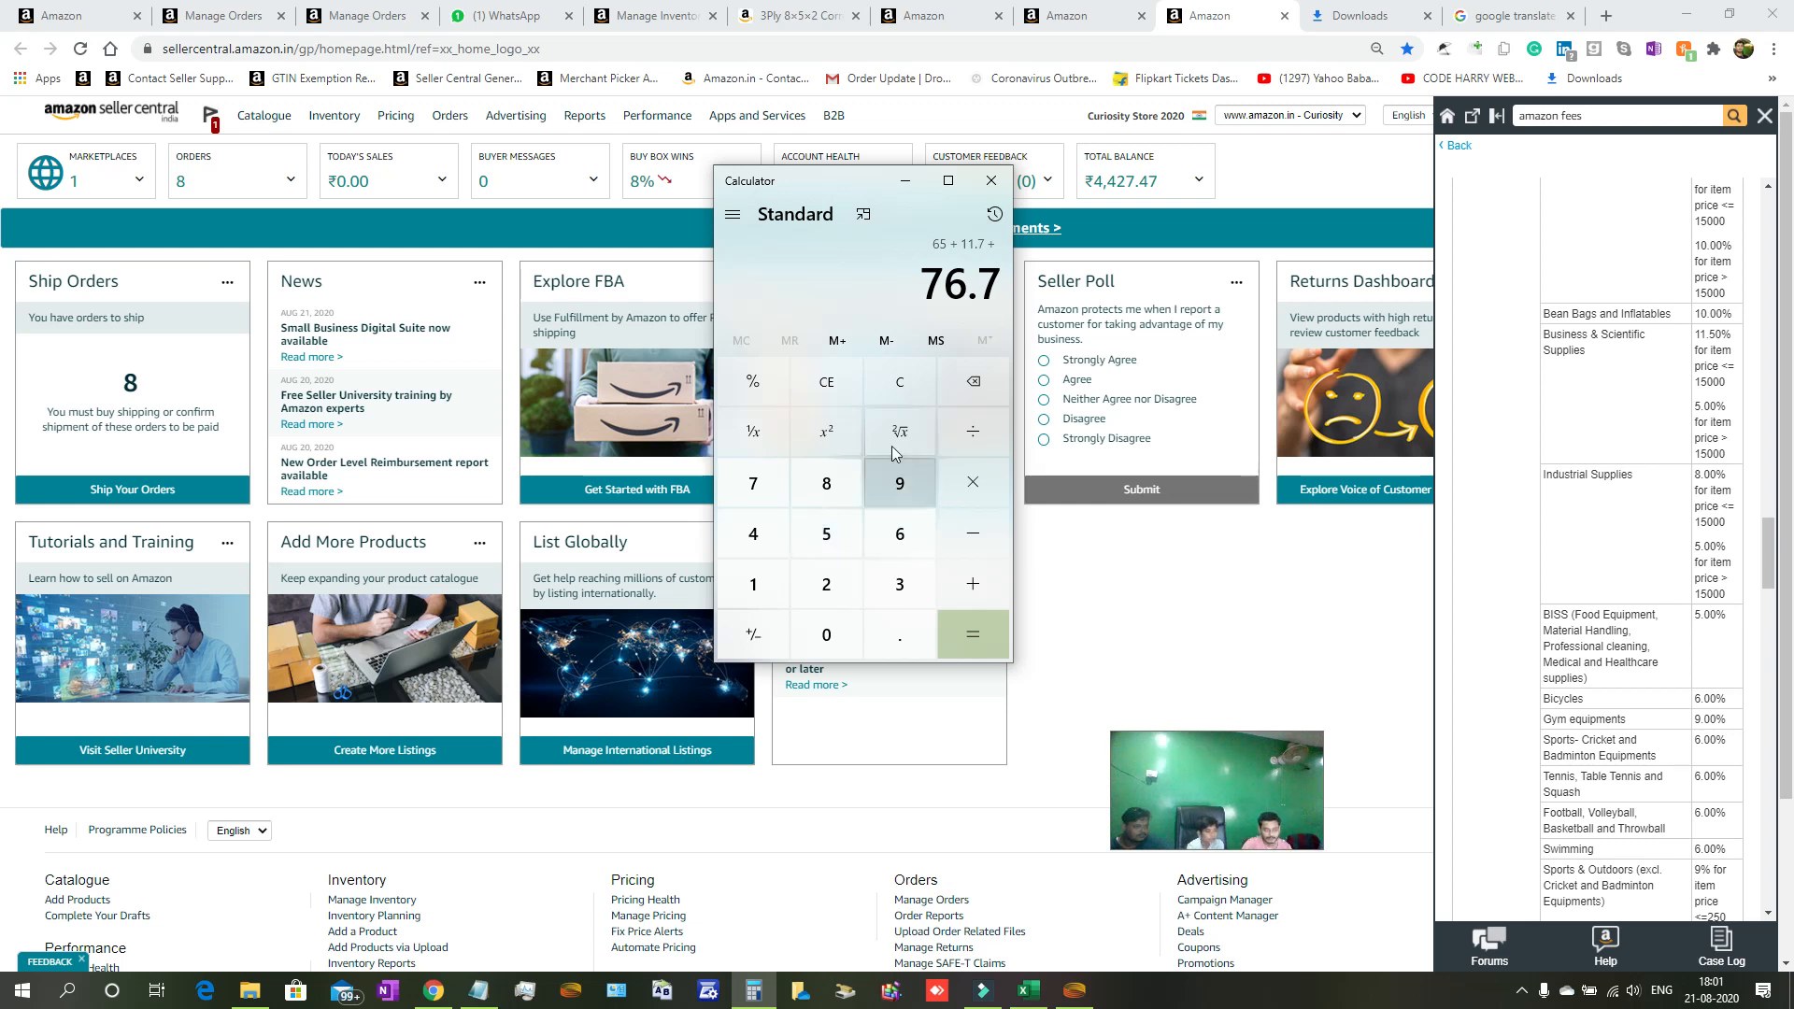
{"action": "left_click", "coordinate": [888, 382]}
{"action": "left_click", "coordinate": [826, 584]}
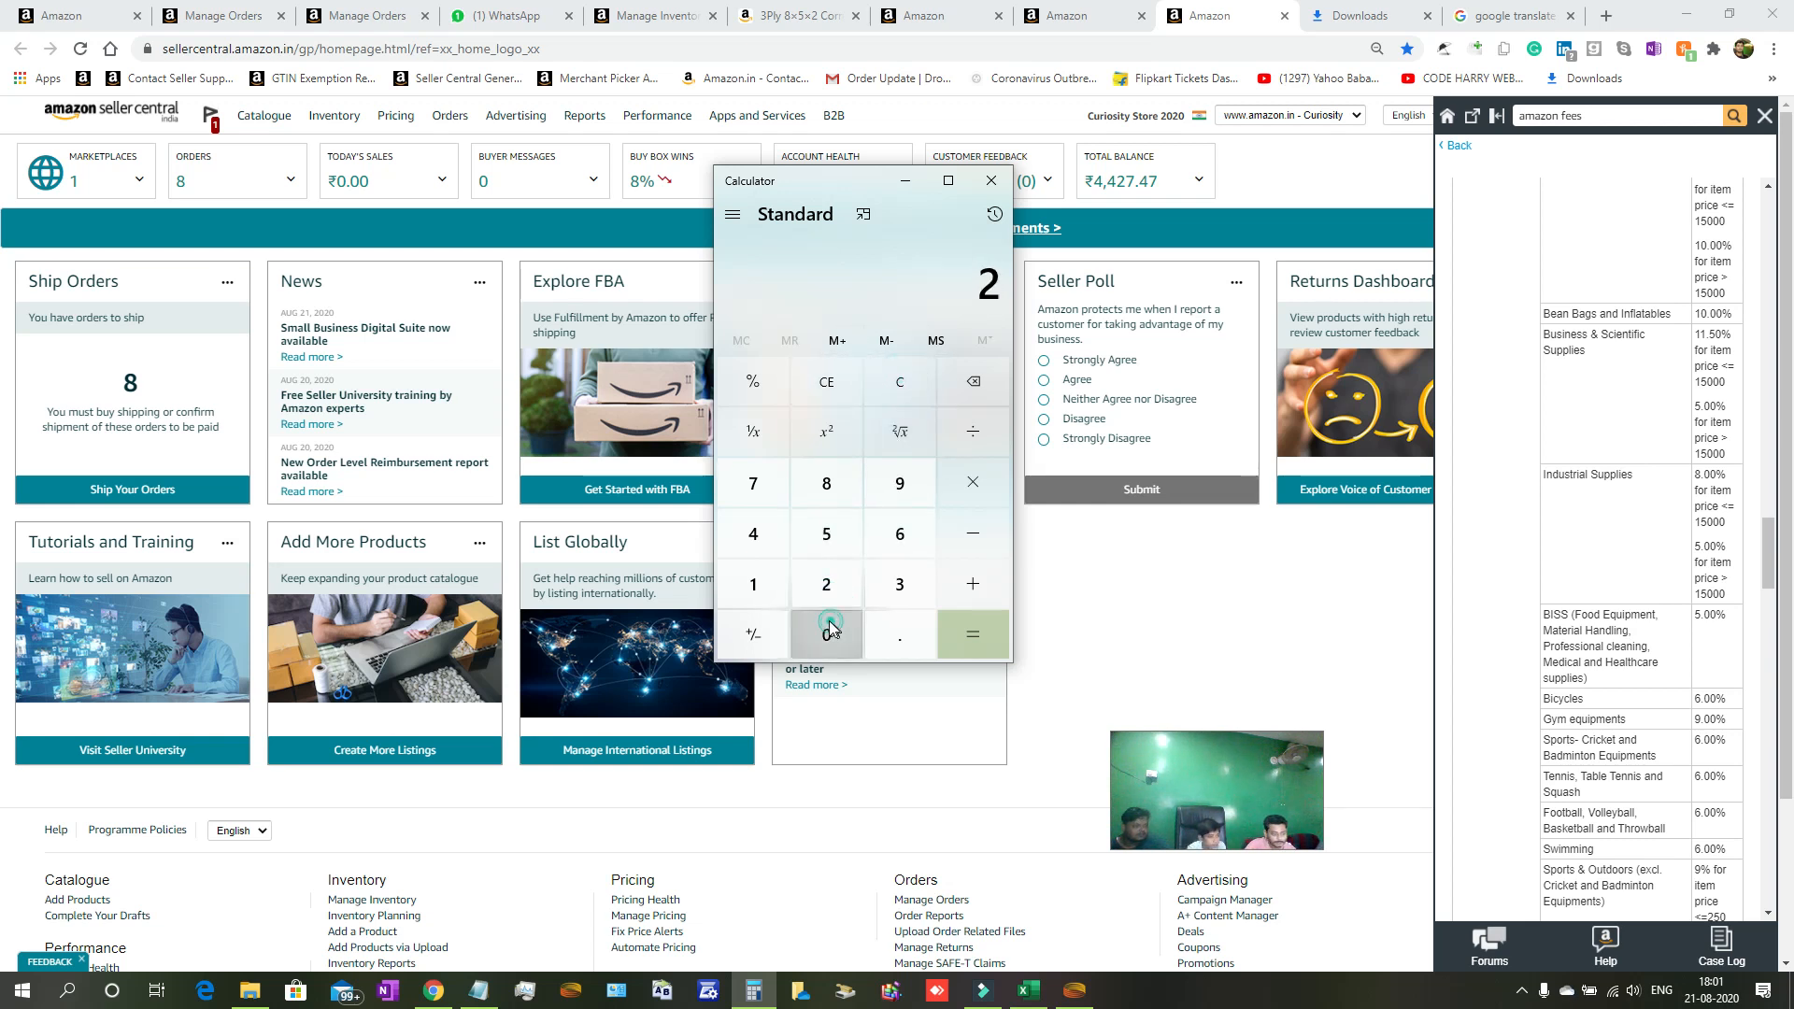
{"action": "left_click", "coordinate": [826, 635]}
{"action": "left_click", "coordinate": [828, 537]}
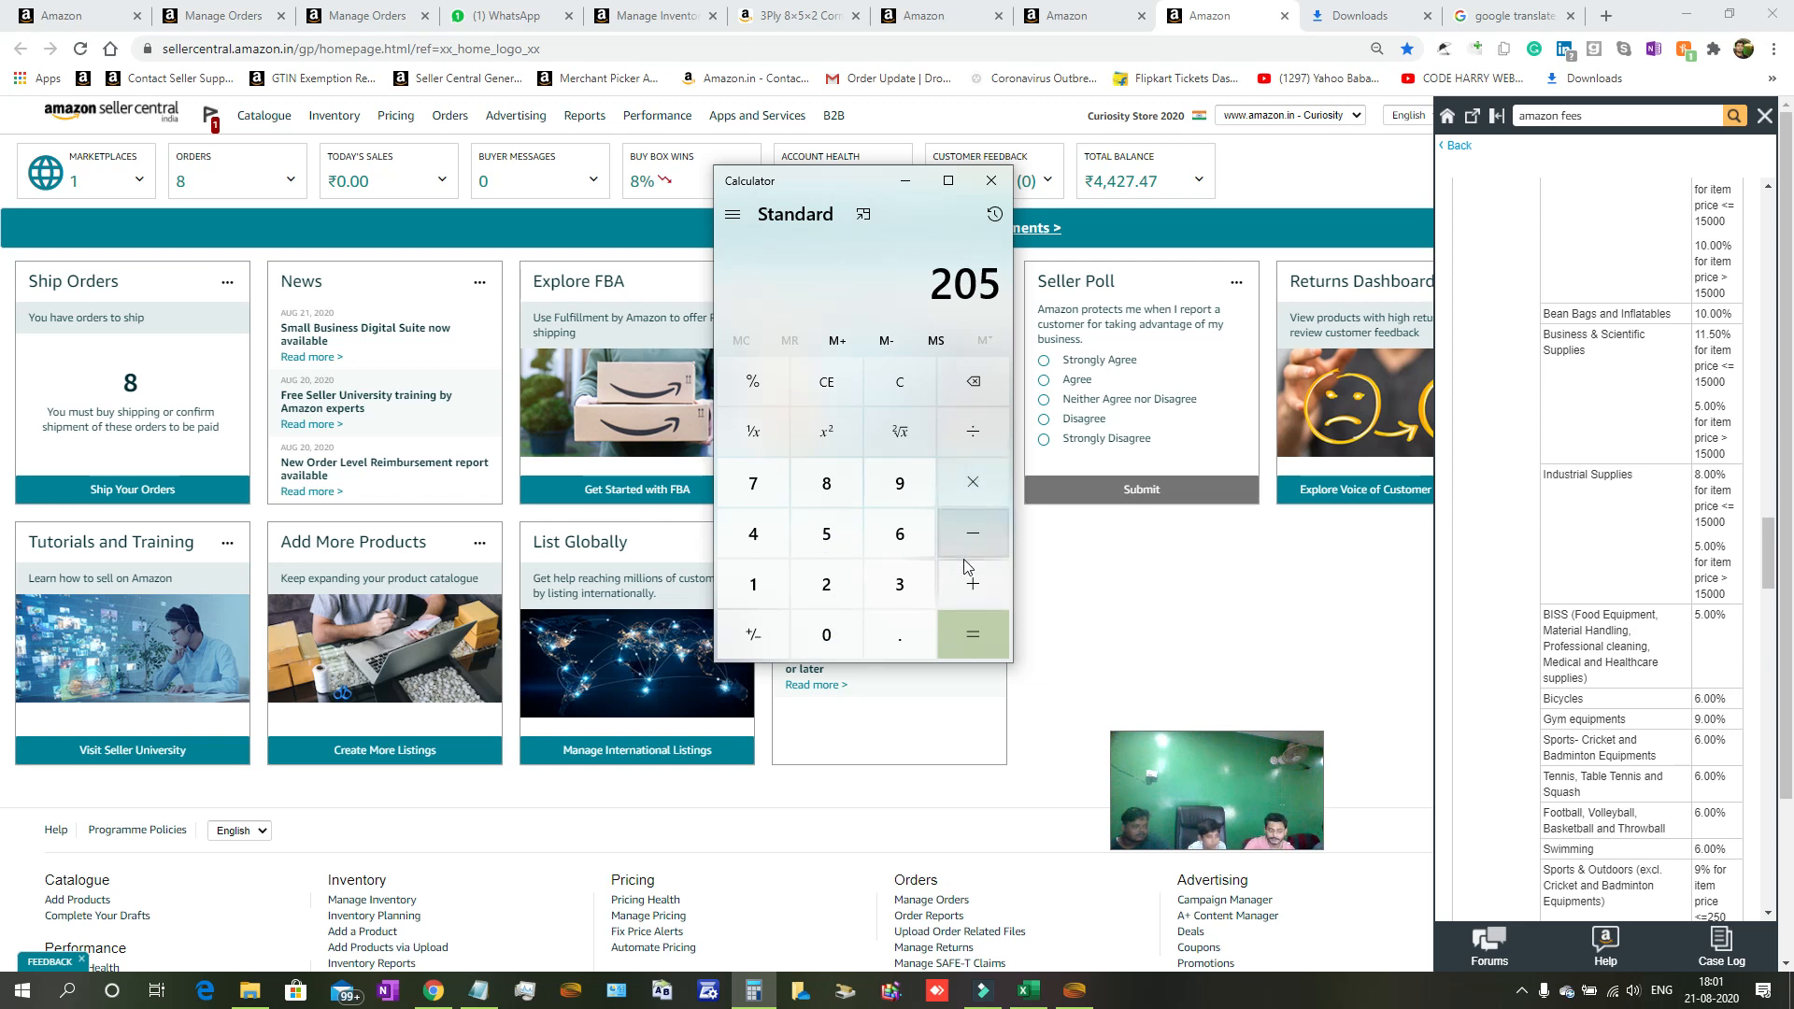
{"action": "left_click", "coordinate": [967, 483]}
{"action": "left_click", "coordinate": [757, 588]}
{"action": "left_click", "coordinate": [826, 486]}
{"action": "left_click", "coordinate": [955, 631]}
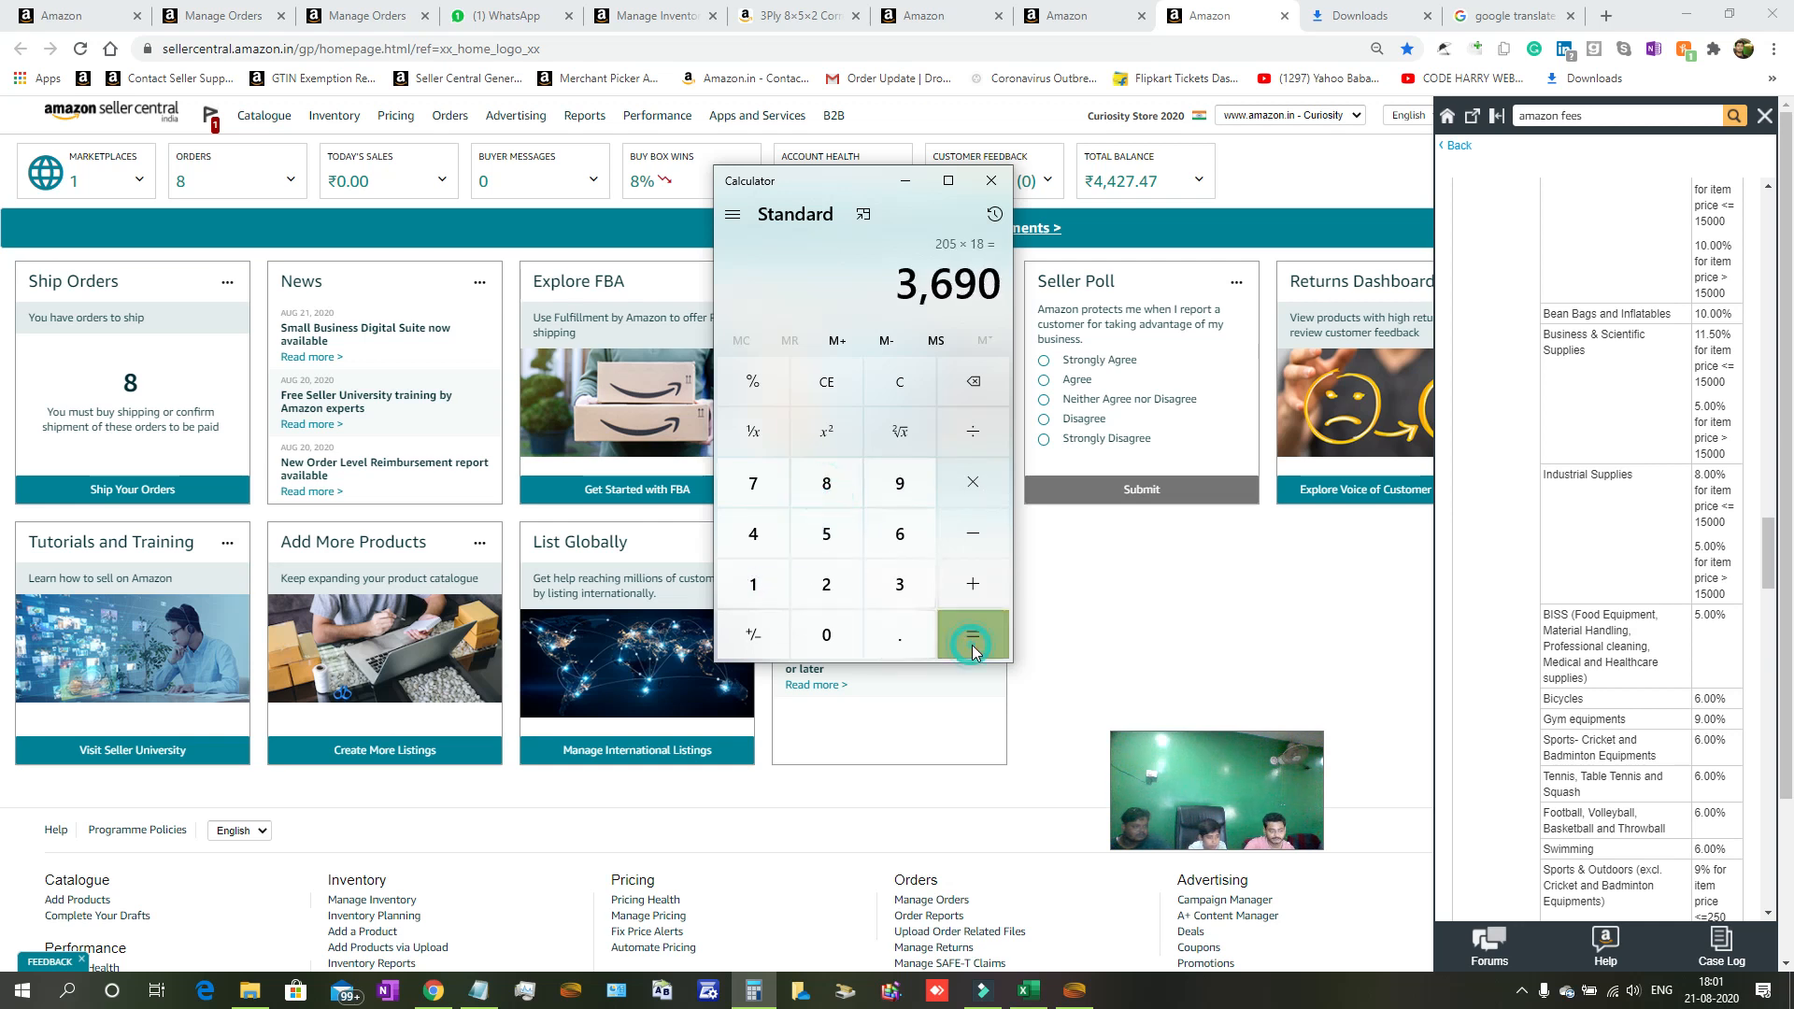
Clear the product and try to work out 18% of 205 in Calculator.
{"action": "left_click", "coordinate": [900, 384]}
{"action": "left_click", "coordinate": [826, 584]}
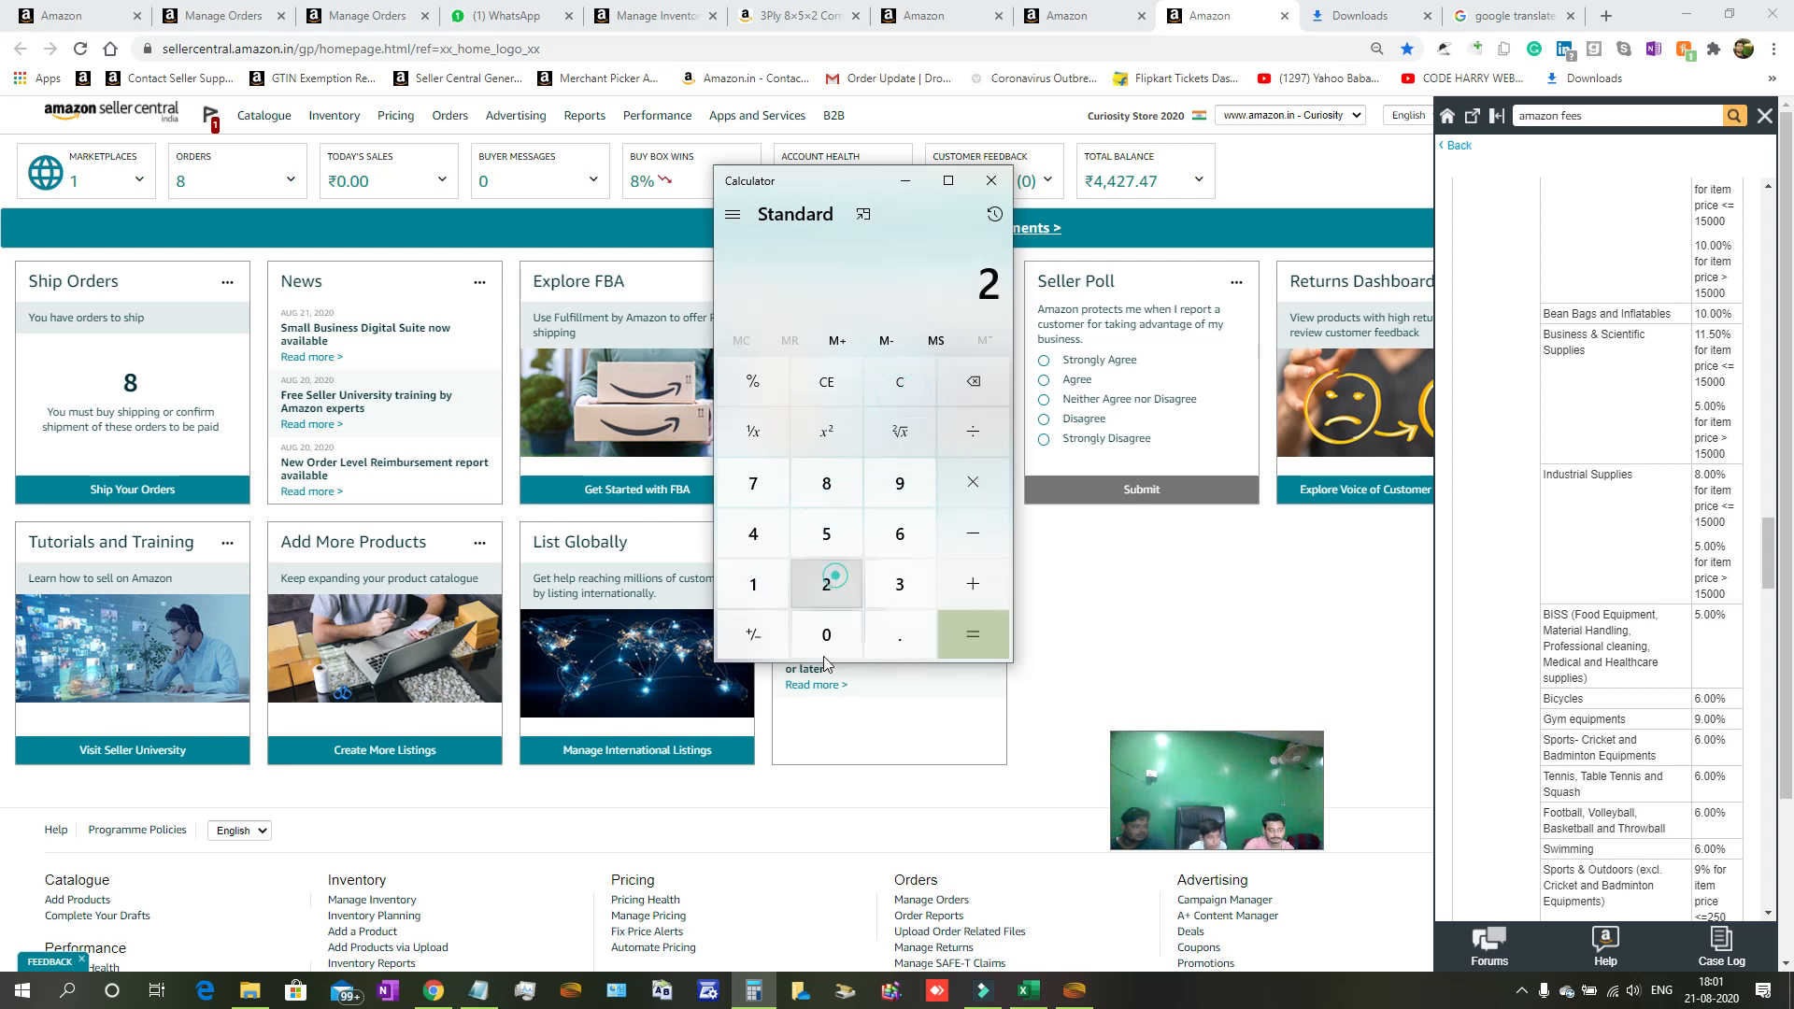
{"action": "left_click", "coordinate": [826, 635]}
{"action": "left_click", "coordinate": [826, 534]}
{"action": "left_click", "coordinate": [981, 484]}
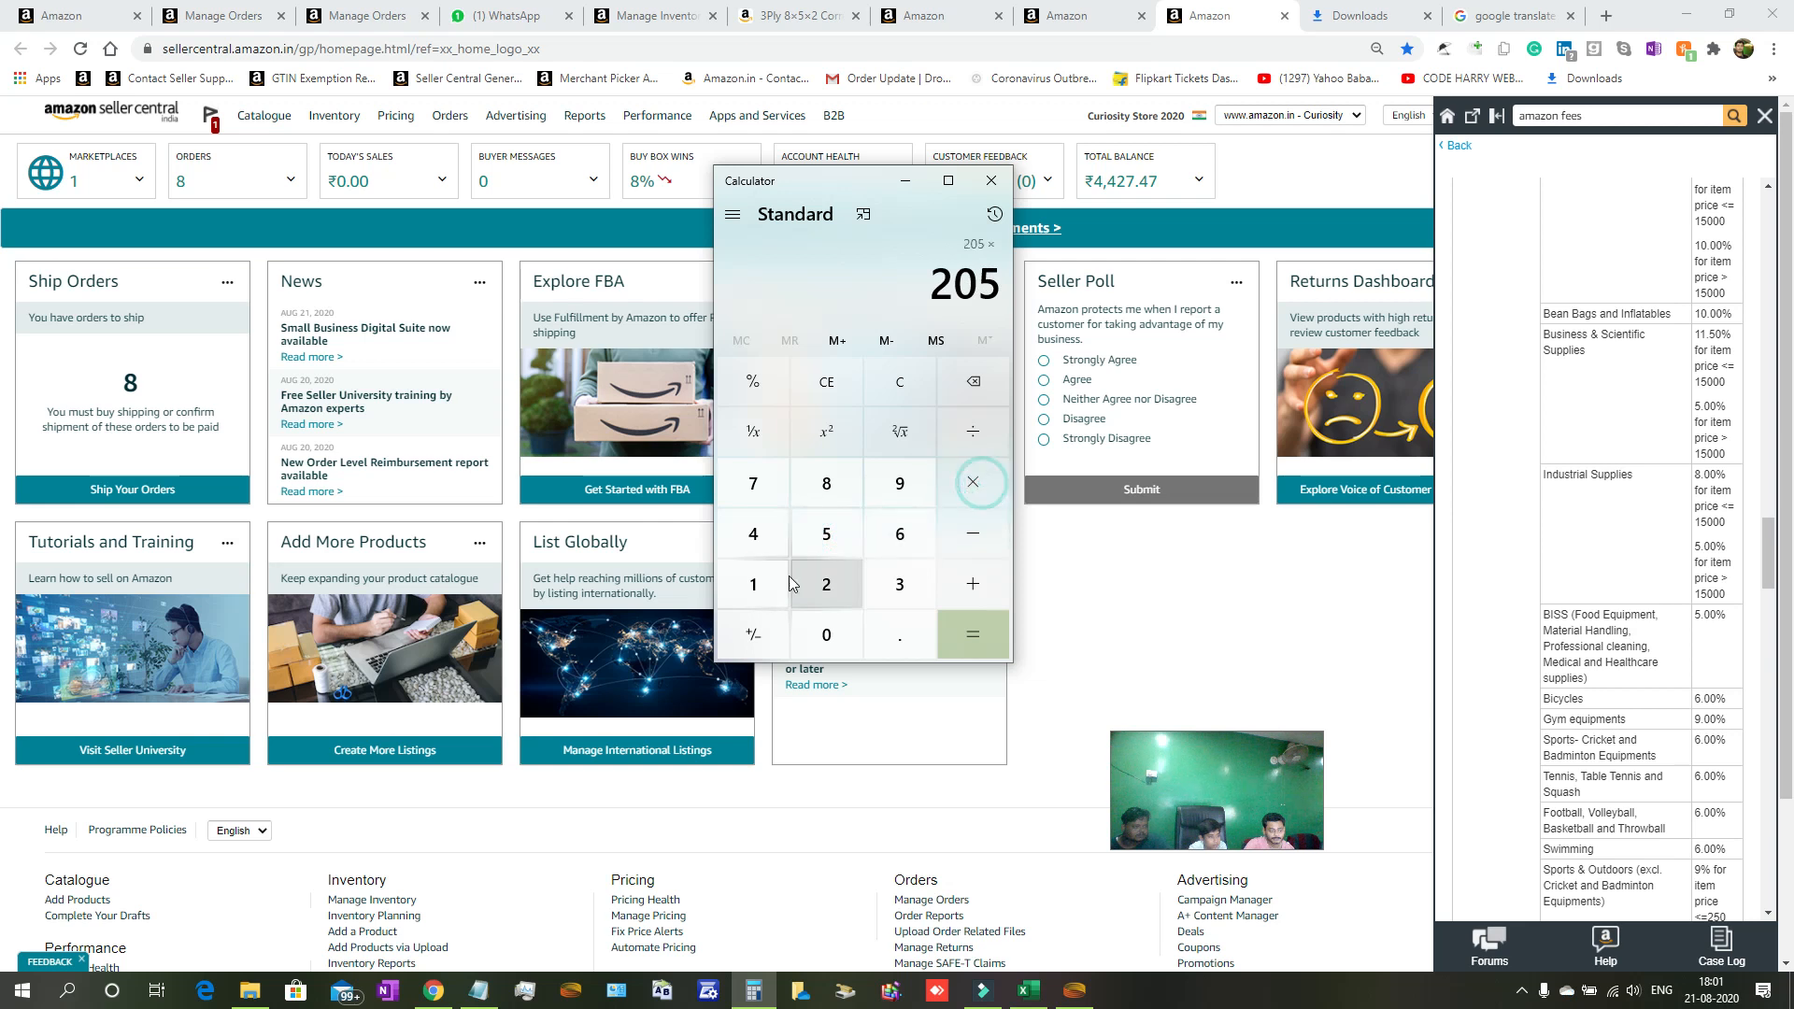
{"action": "left_click", "coordinate": [755, 583]}
{"action": "left_click", "coordinate": [828, 484]}
{"action": "left_click", "coordinate": [736, 390]}
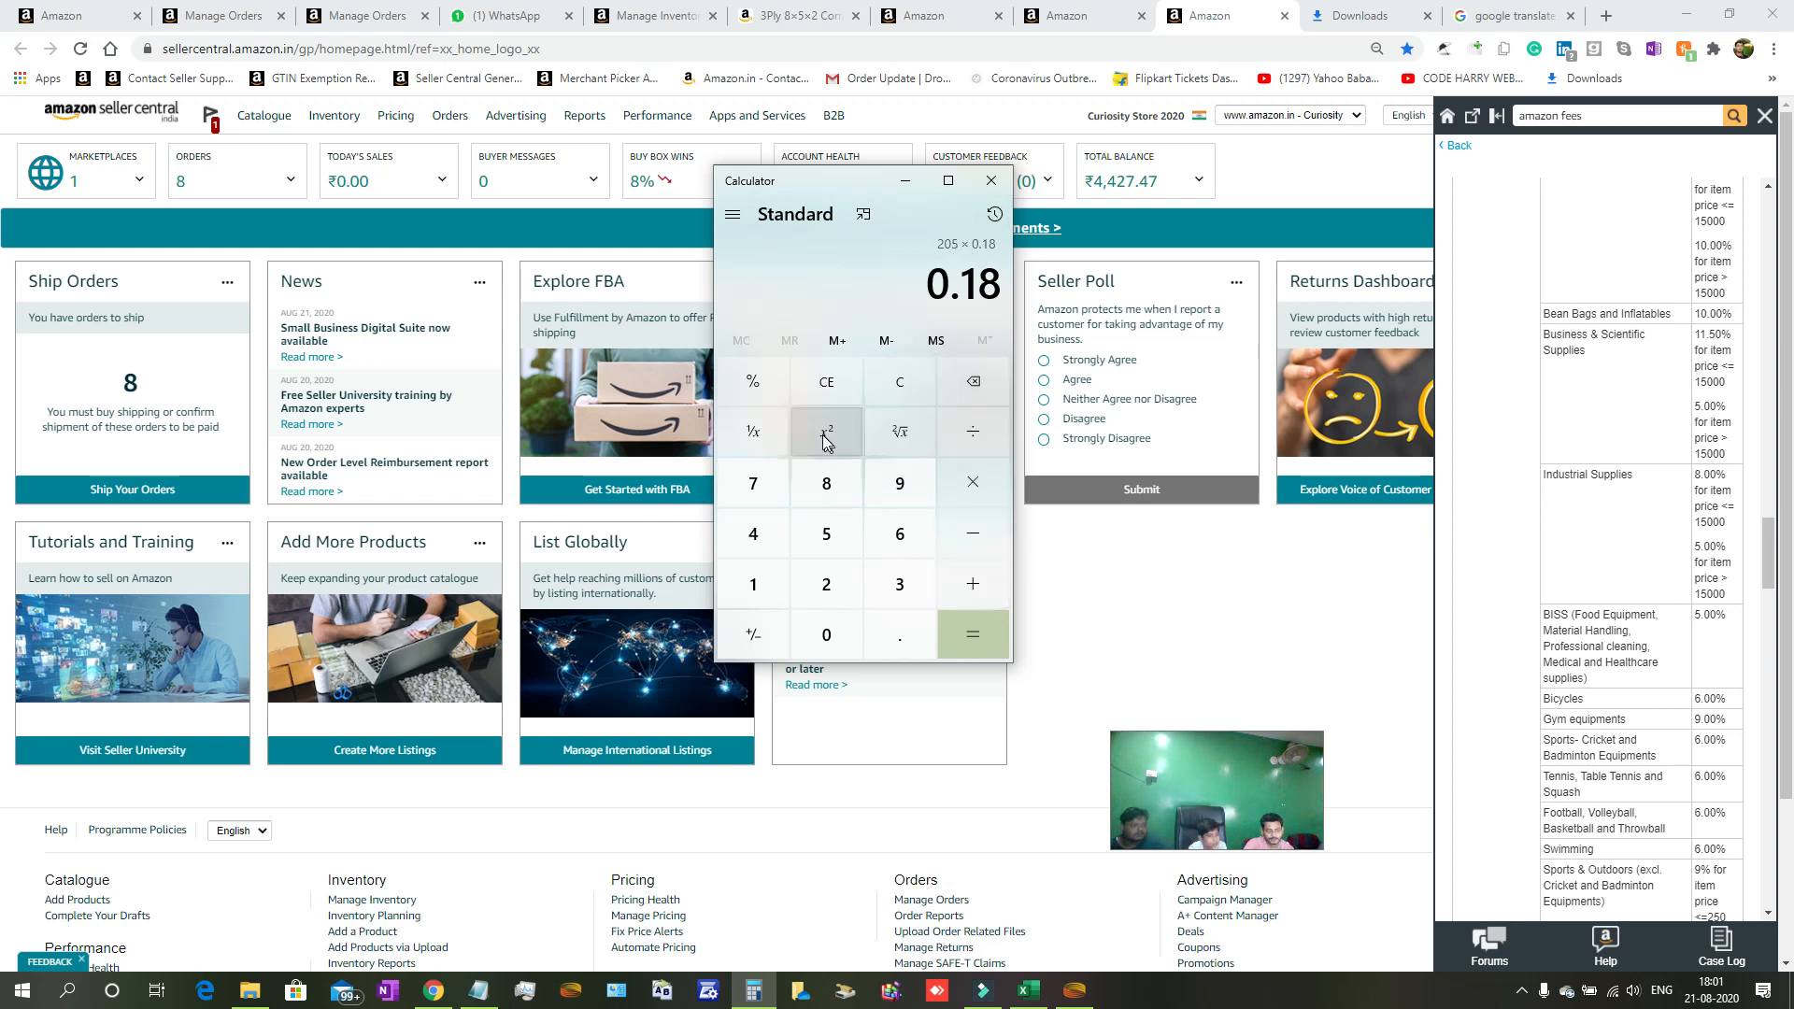
{"action": "left_click", "coordinate": [899, 381]}
{"action": "left_click", "coordinate": [825, 584]}
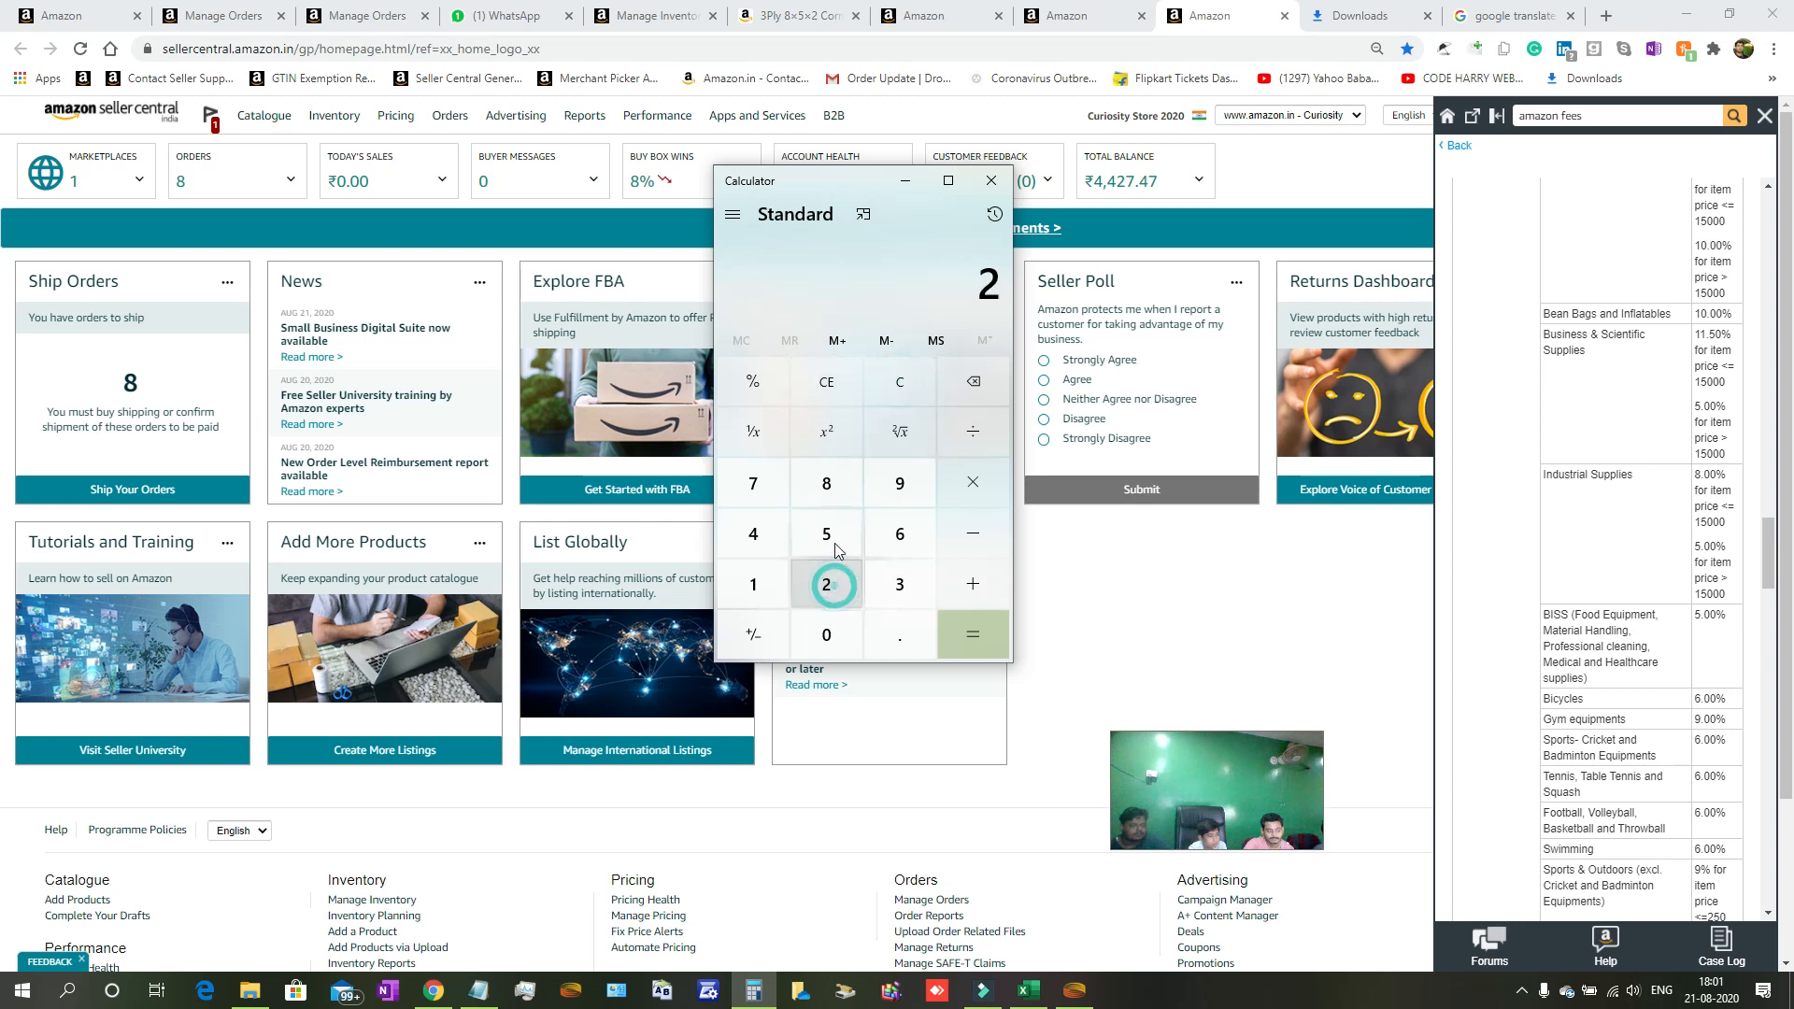
{"action": "left_click", "coordinate": [826, 533]}
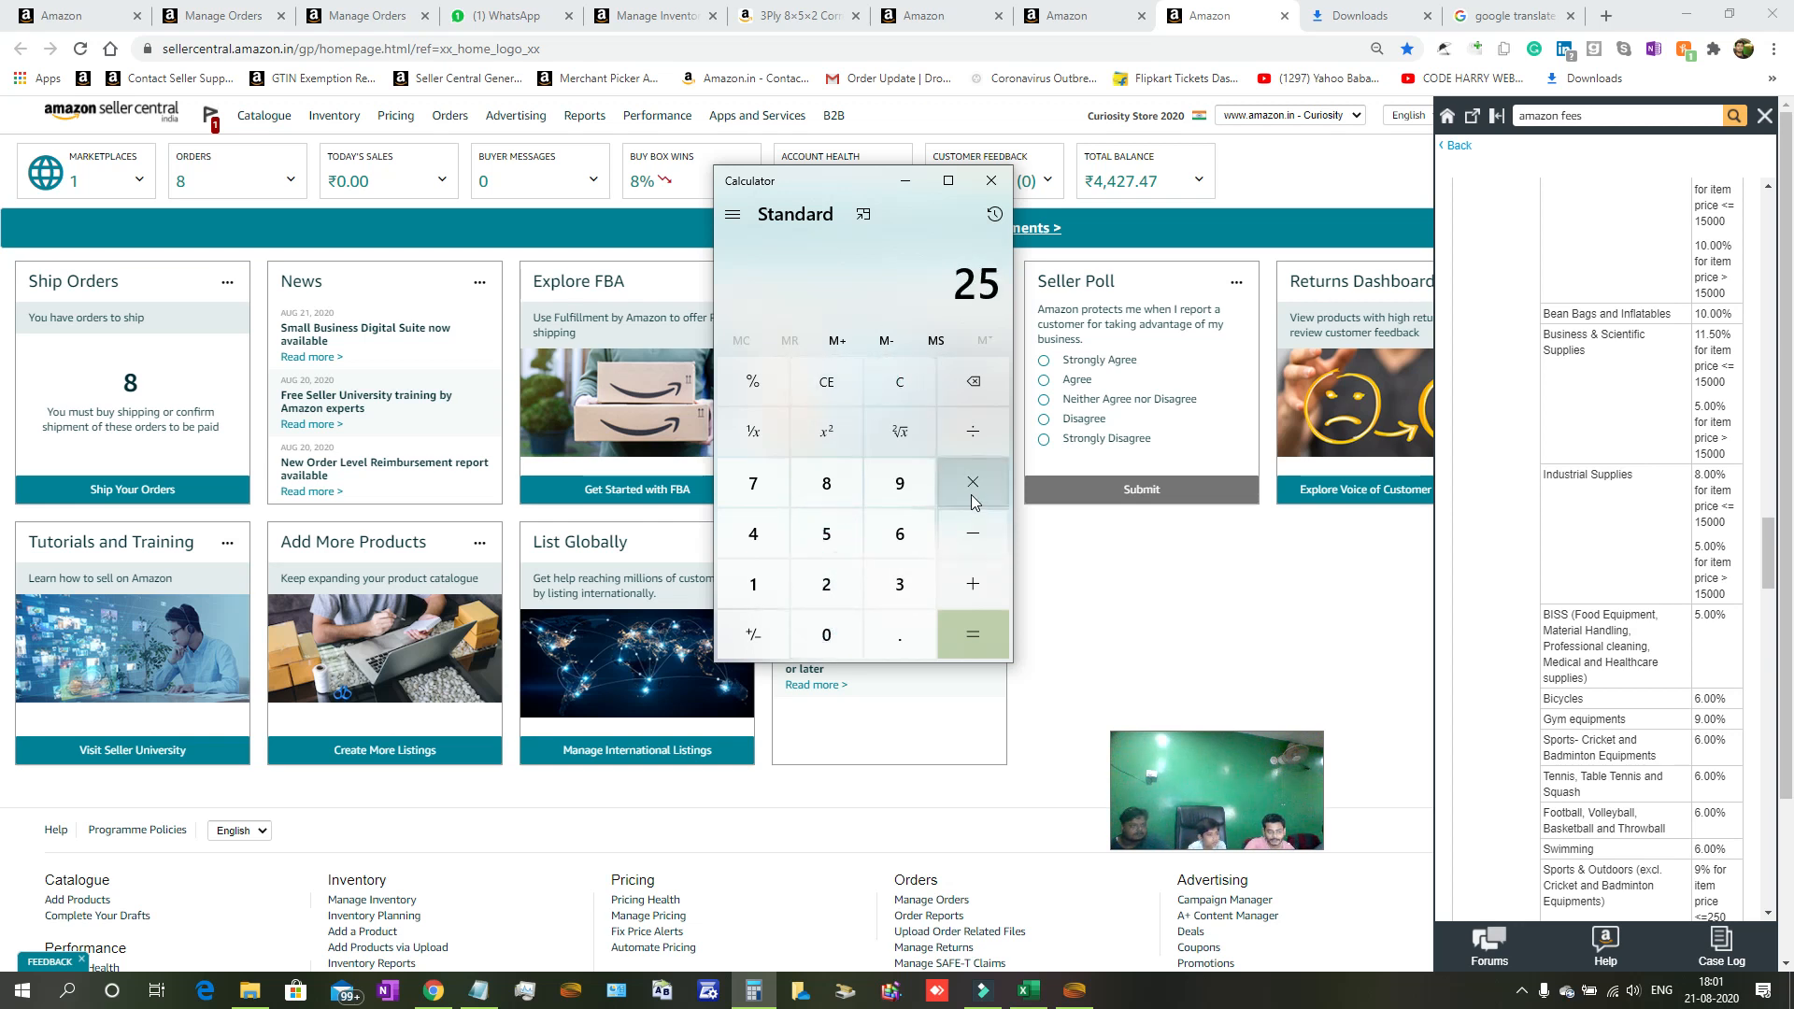
{"action": "left_click", "coordinate": [897, 383]}
Calculate 18% of 205 in Calculator by multiplying 205 by 18 percent.
{"action": "left_click", "coordinate": [828, 606]}
{"action": "left_click", "coordinate": [829, 620]}
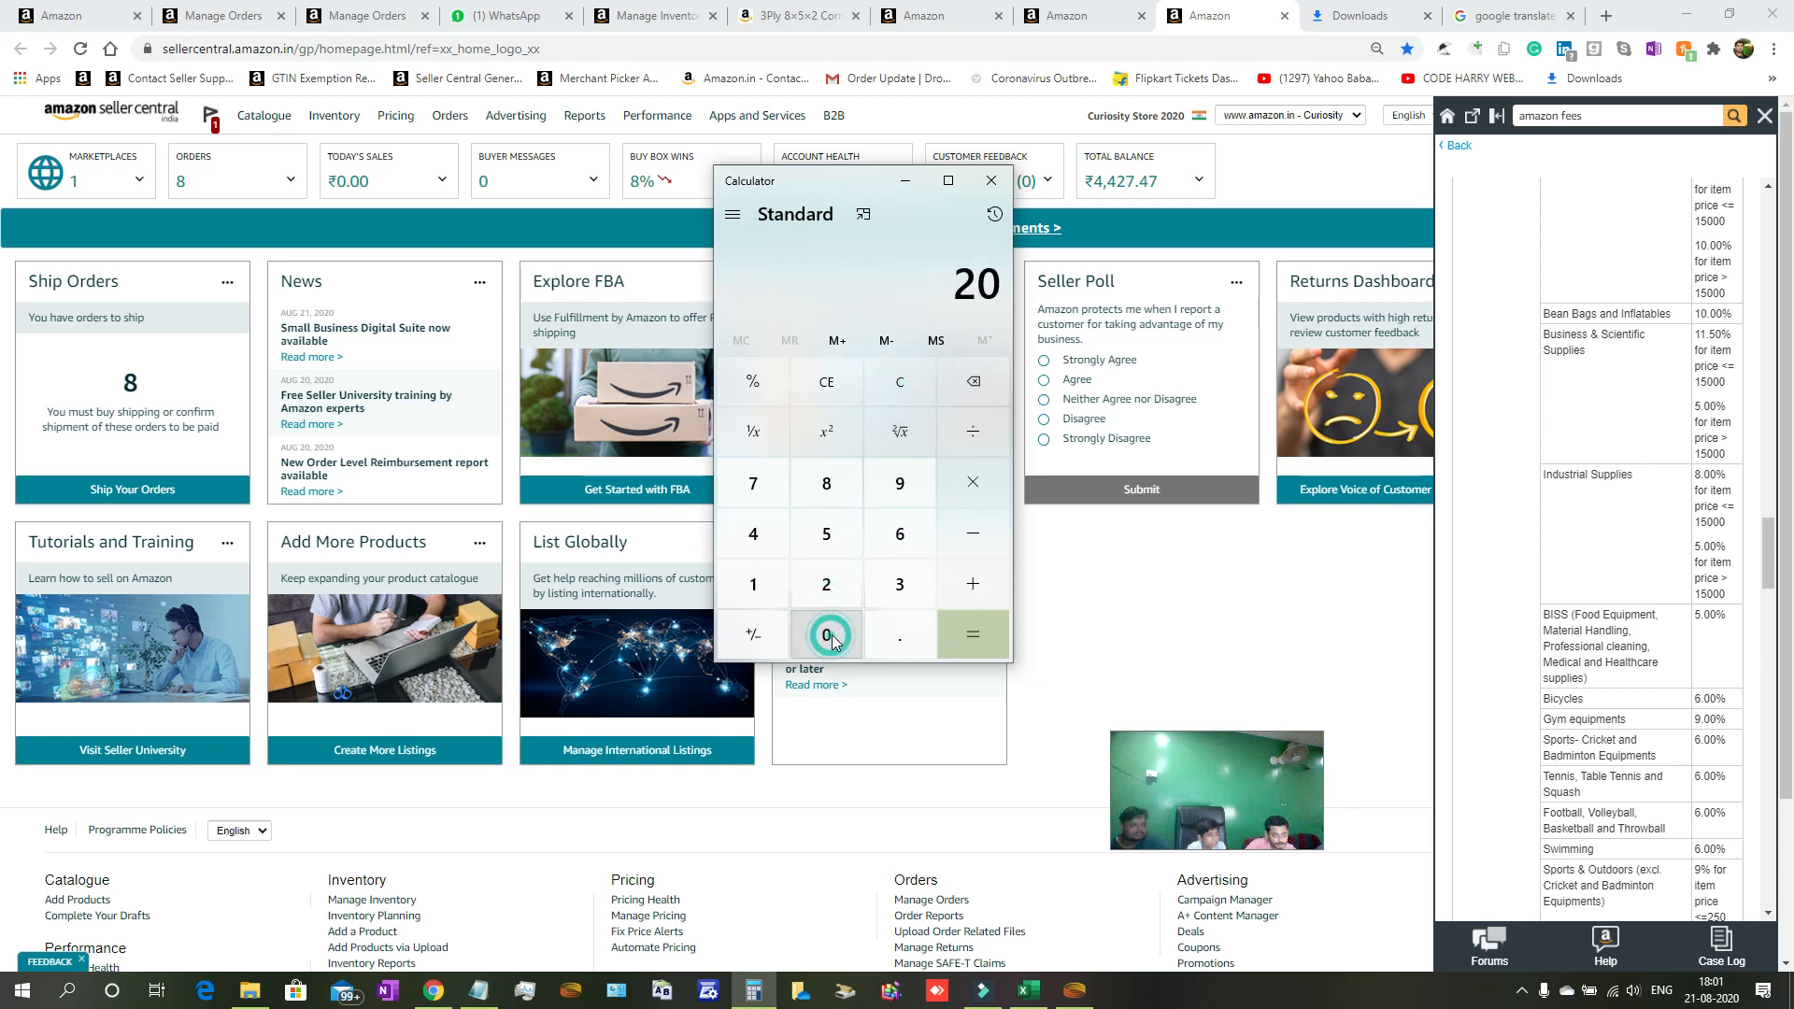
{"action": "left_click", "coordinate": [833, 547]}
{"action": "left_click", "coordinate": [971, 489]}
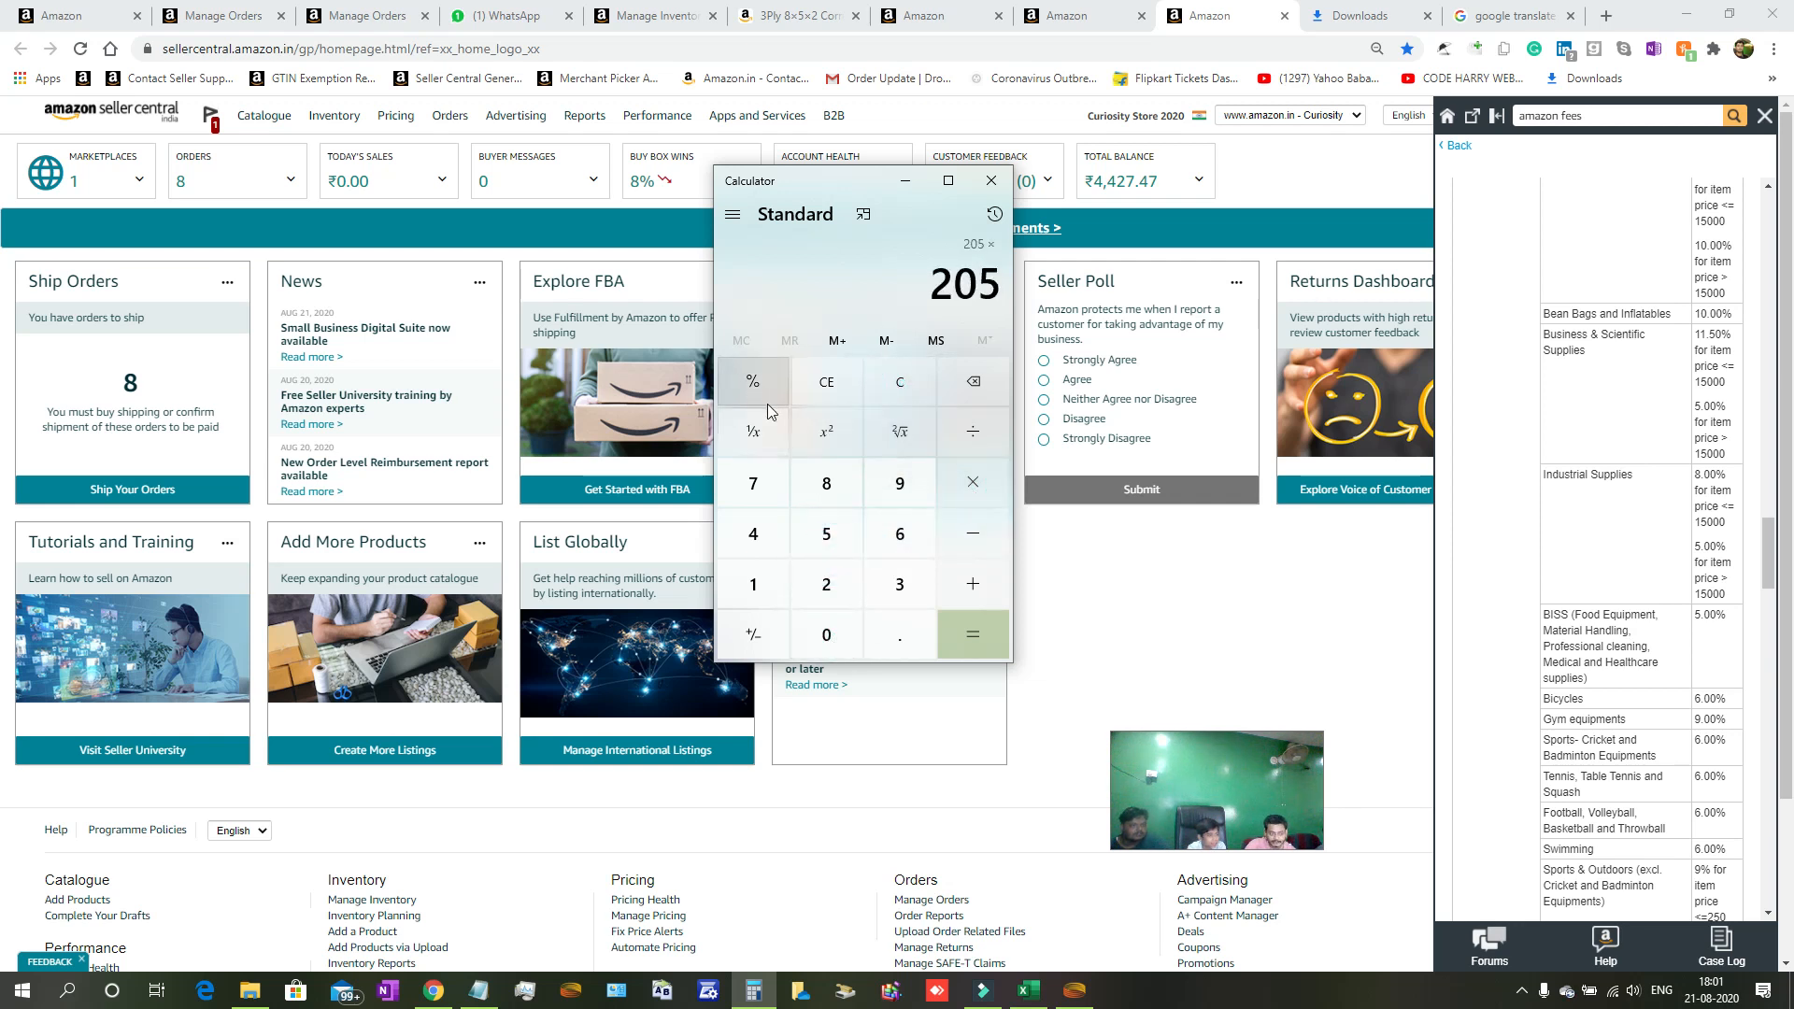
{"action": "left_click", "coordinate": [750, 587]}
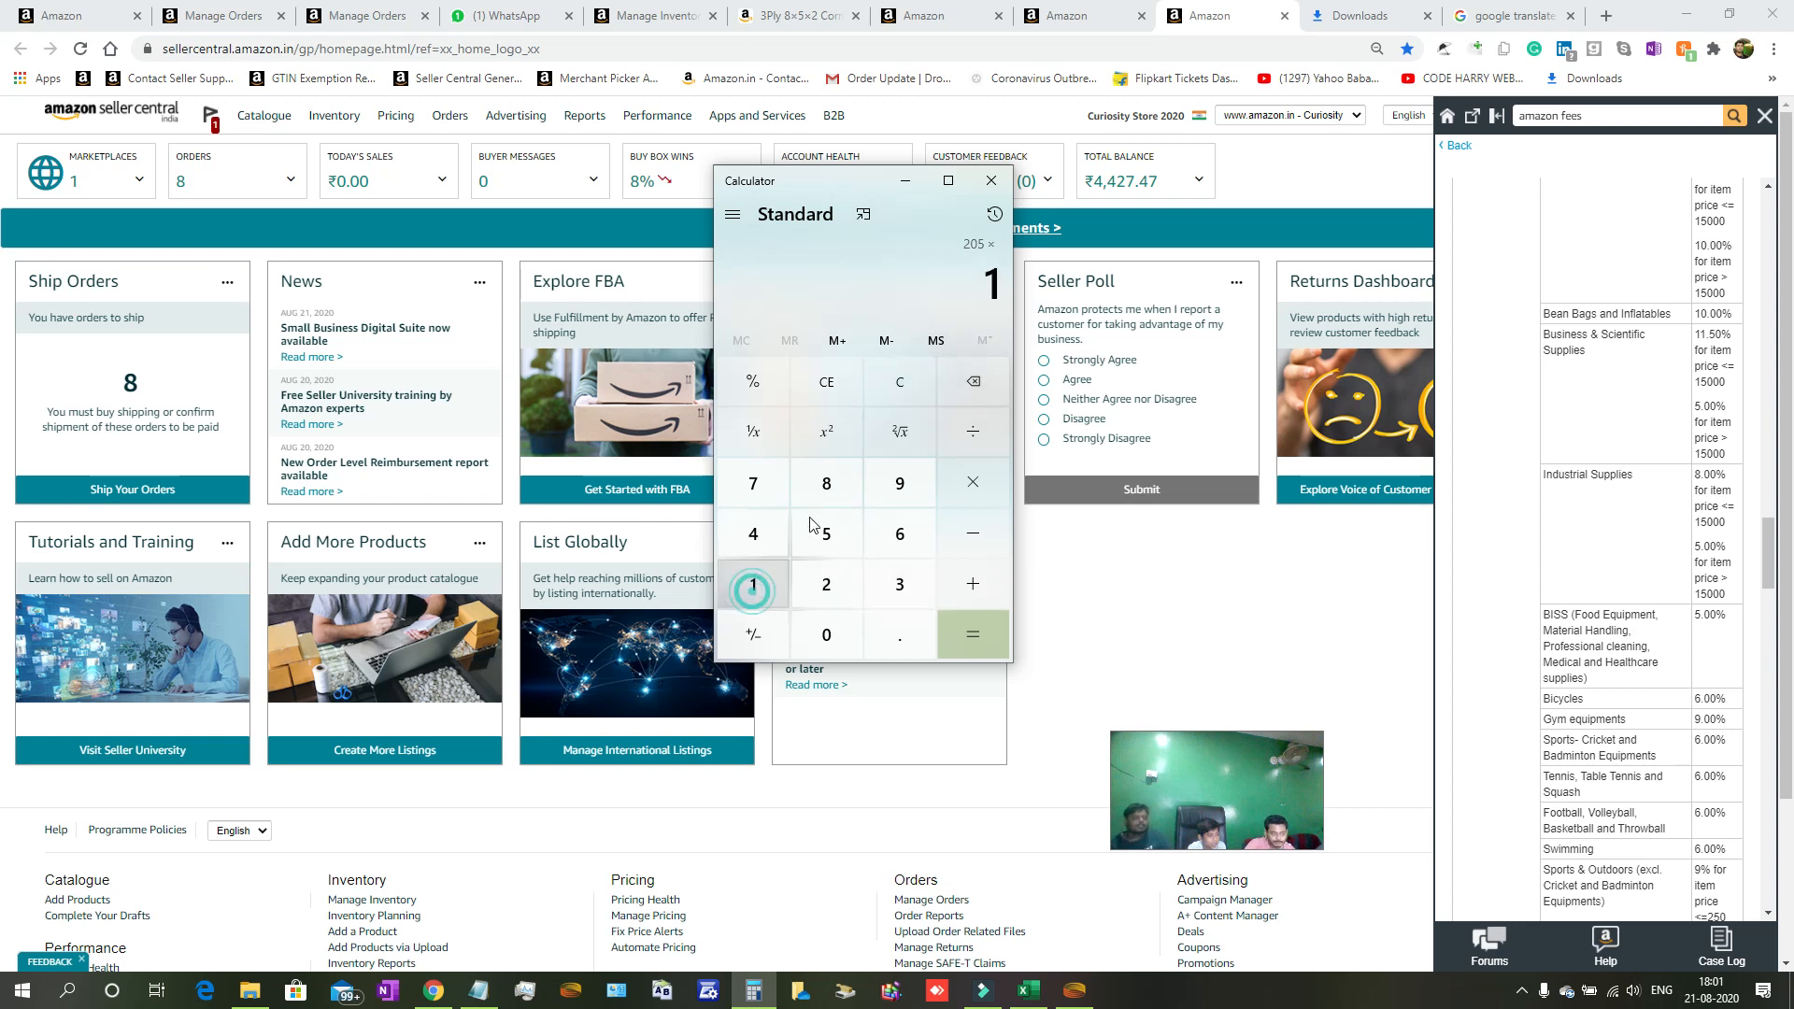
{"action": "left_click", "coordinate": [822, 476]}
{"action": "left_click", "coordinate": [752, 388]}
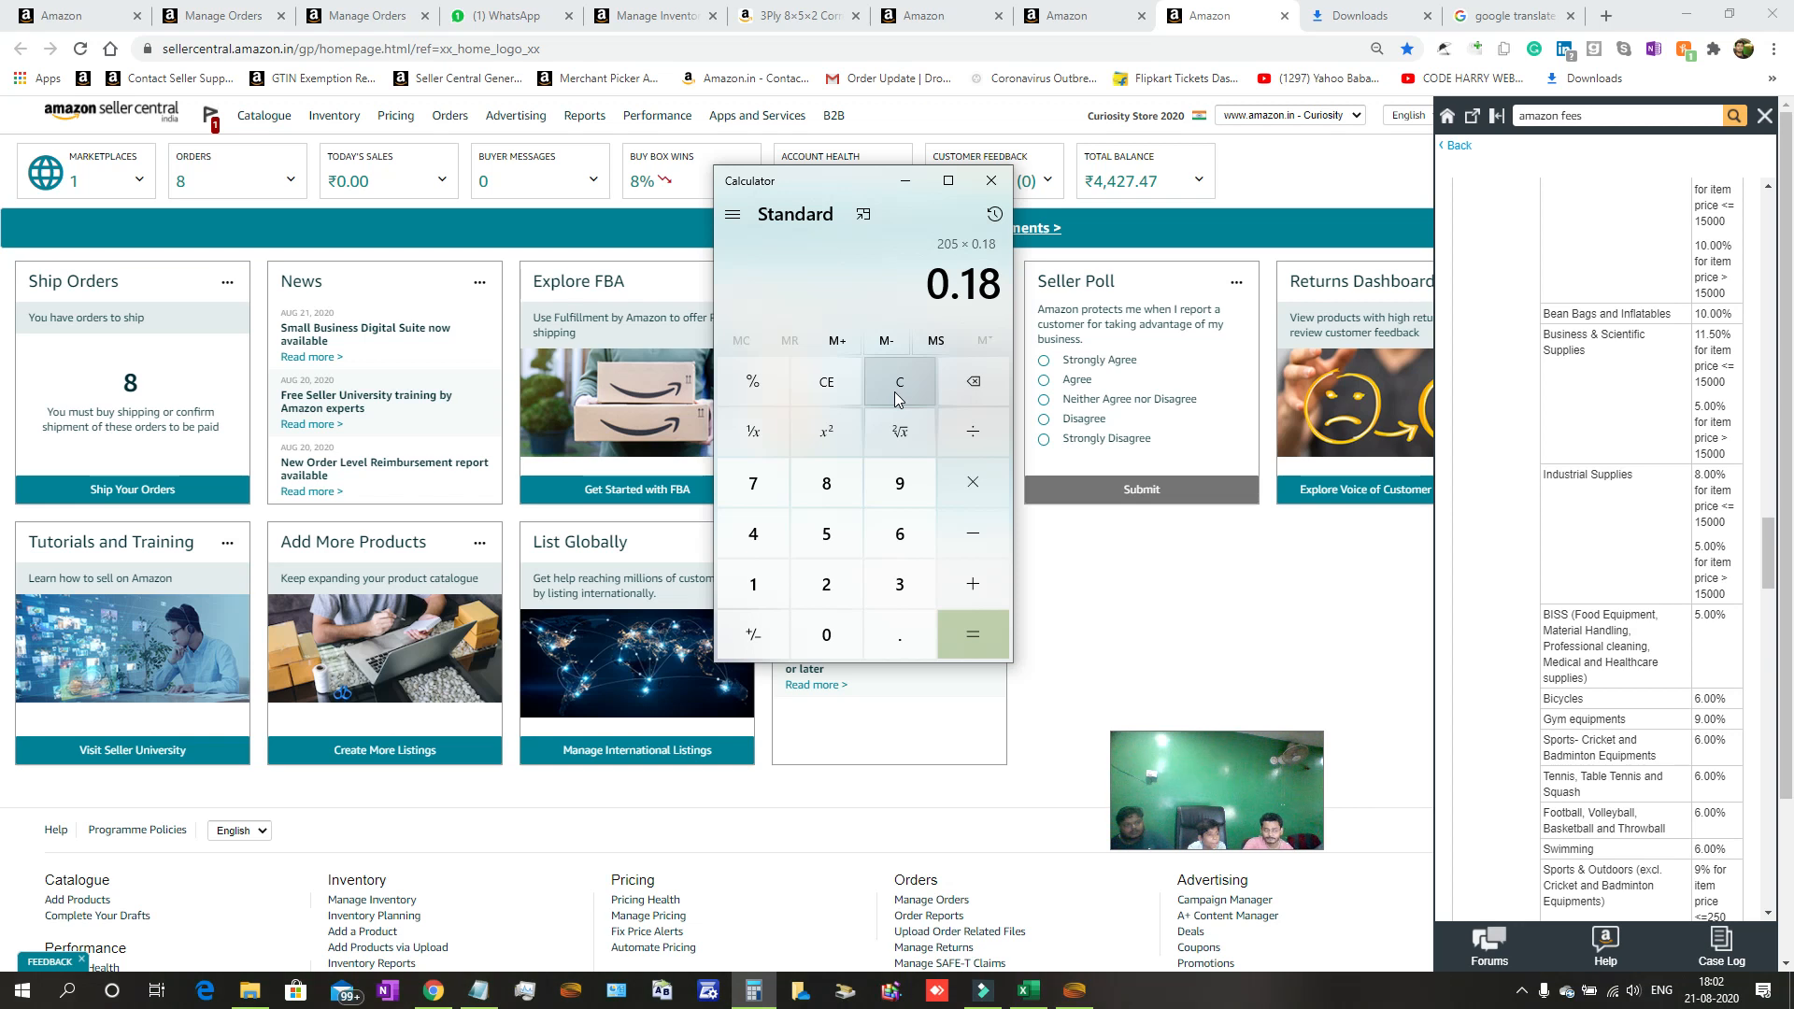
{"action": "left_click", "coordinate": [981, 636]}
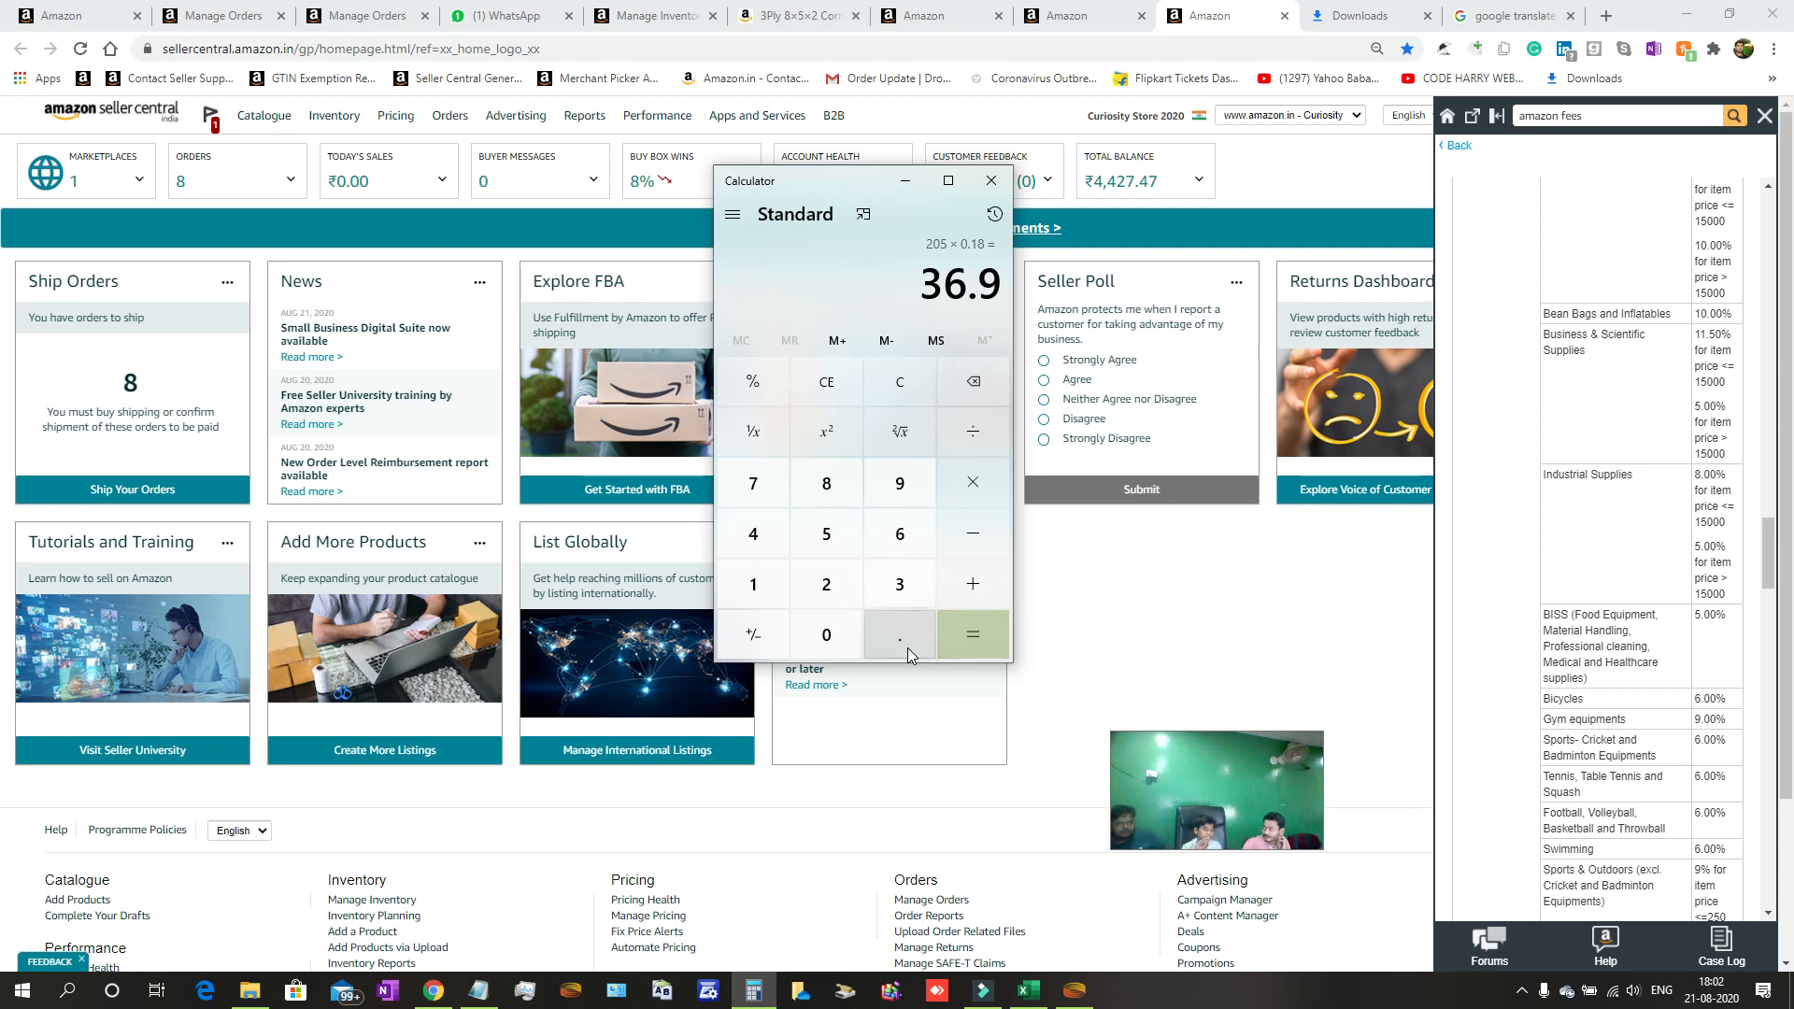
Add 205 to the calculated 18% amount to get the total including GST.
{"action": "left_click", "coordinate": [977, 589]}
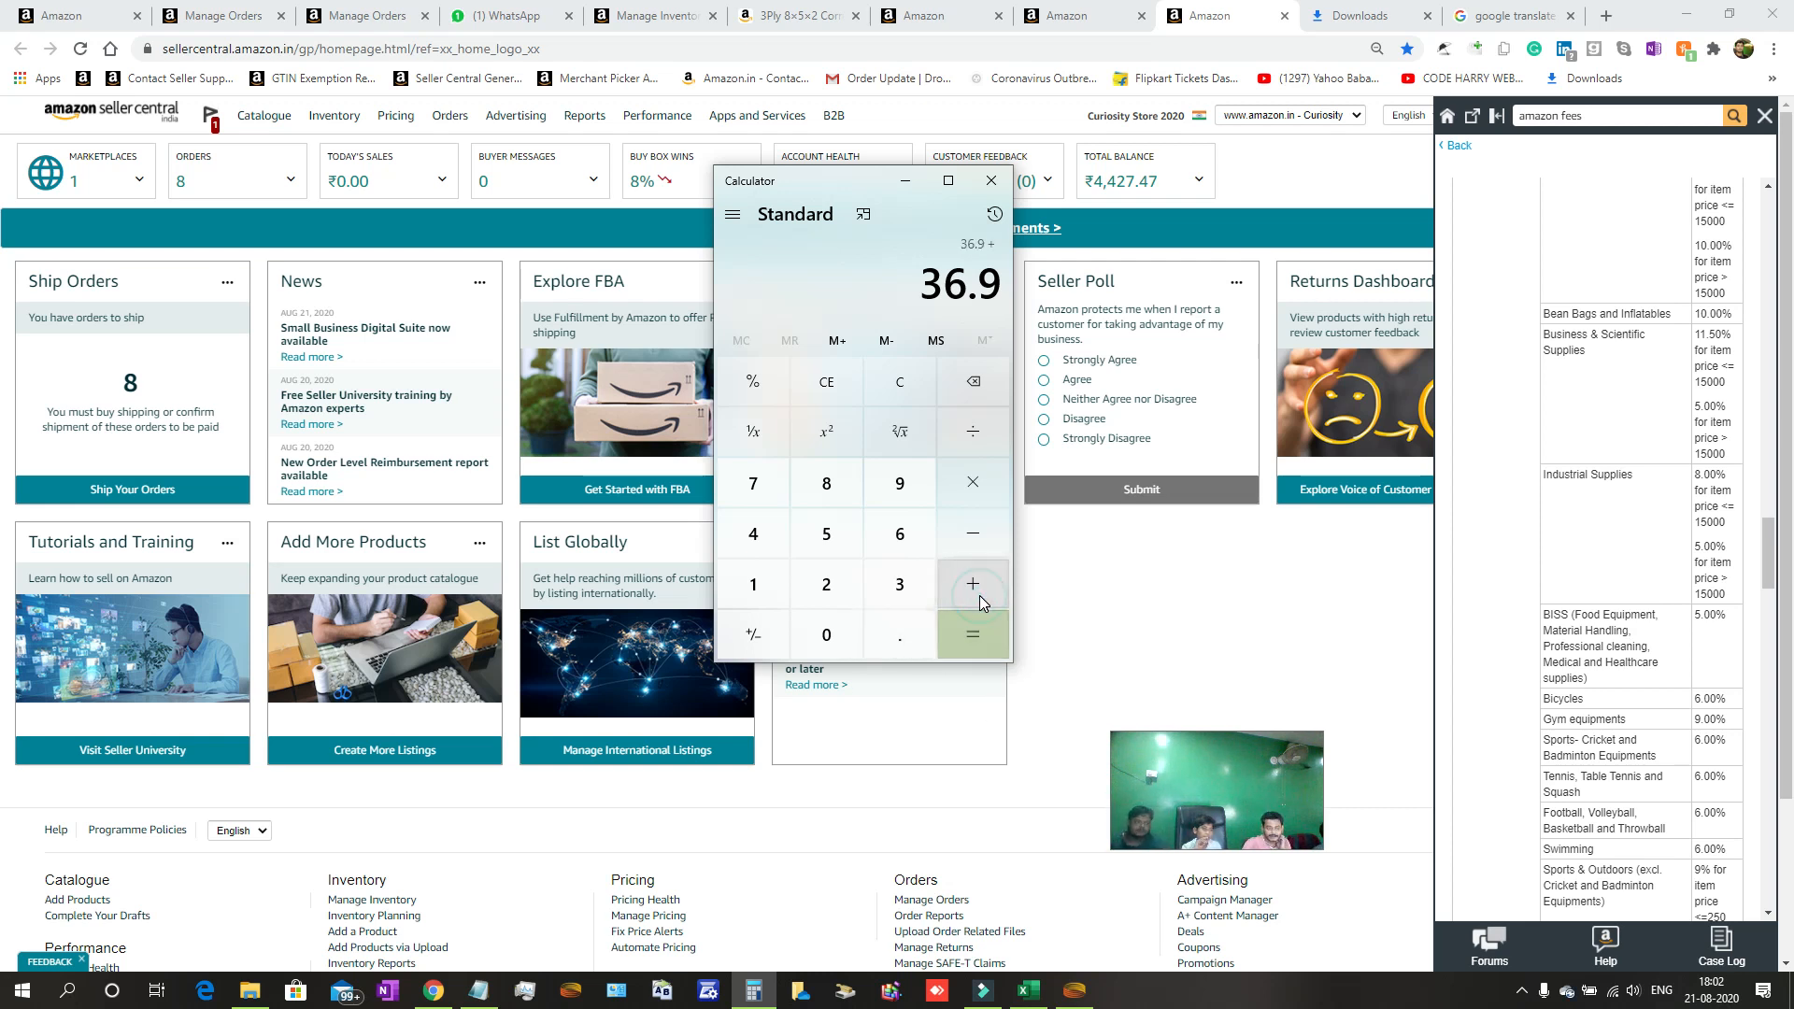
{"action": "left_click", "coordinate": [827, 585]}
{"action": "left_click", "coordinate": [829, 637]}
{"action": "left_click", "coordinate": [826, 534]}
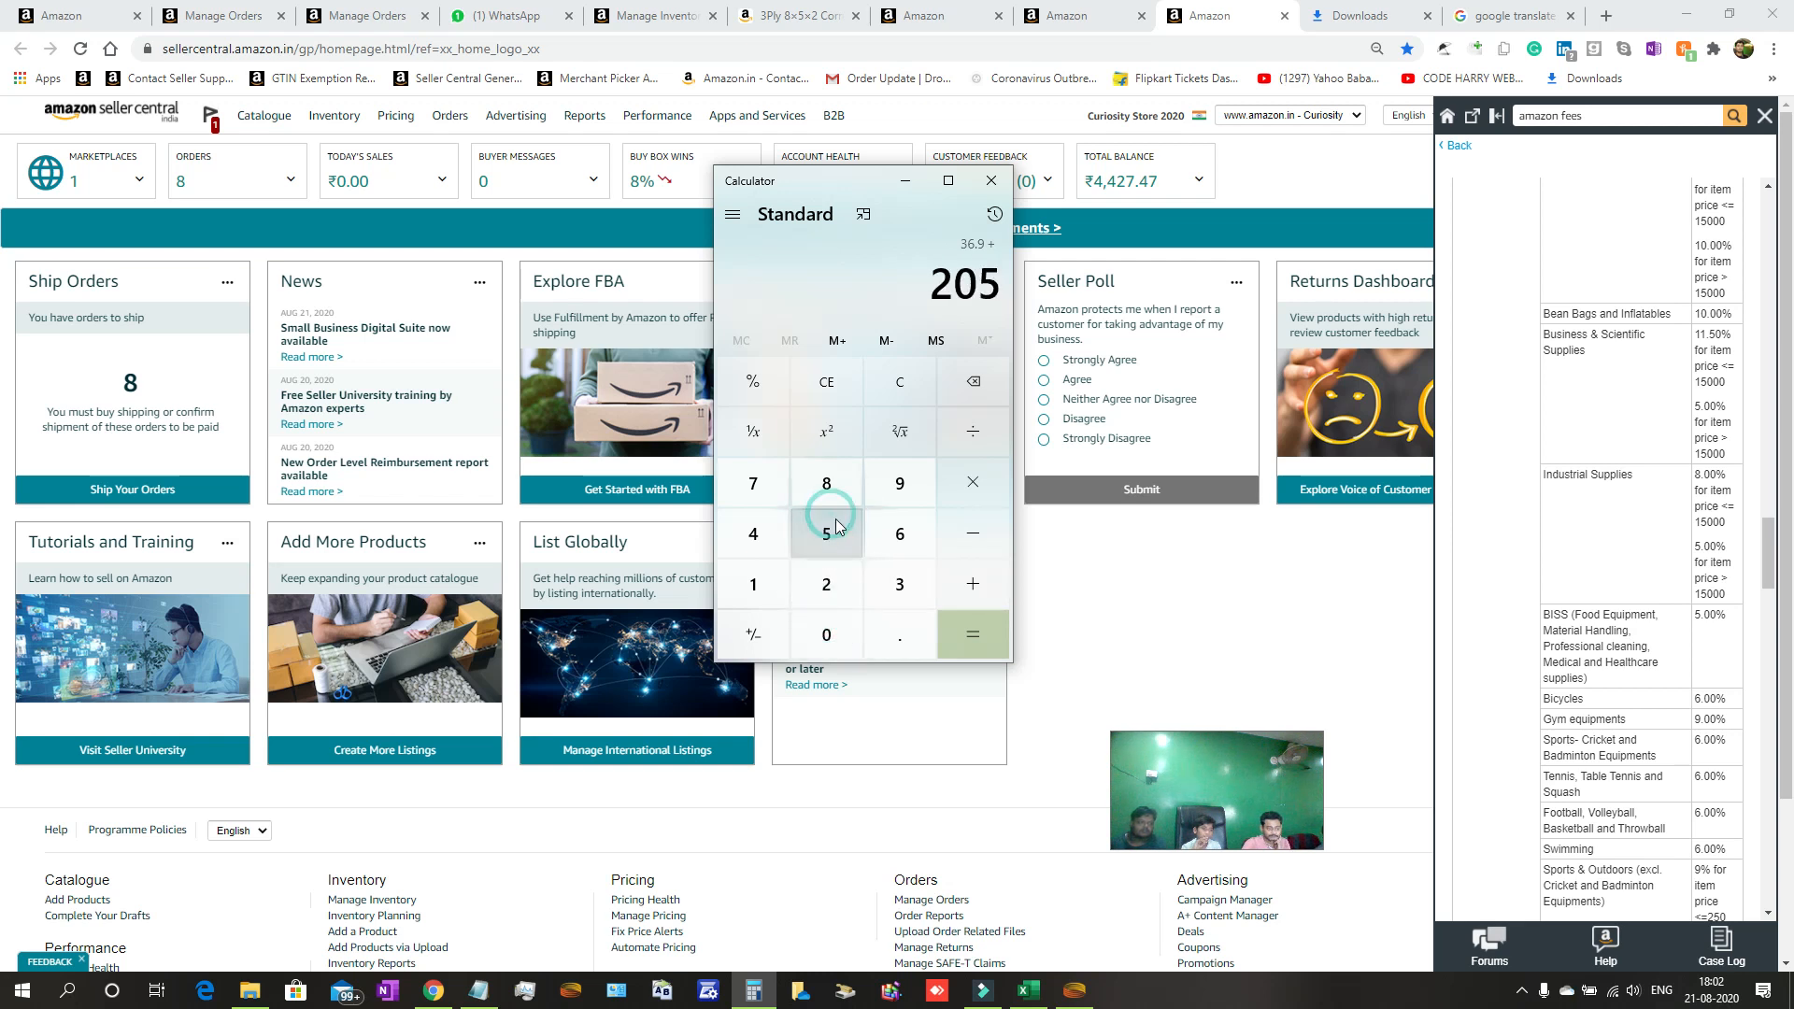
{"action": "left_click", "coordinate": [974, 643]}
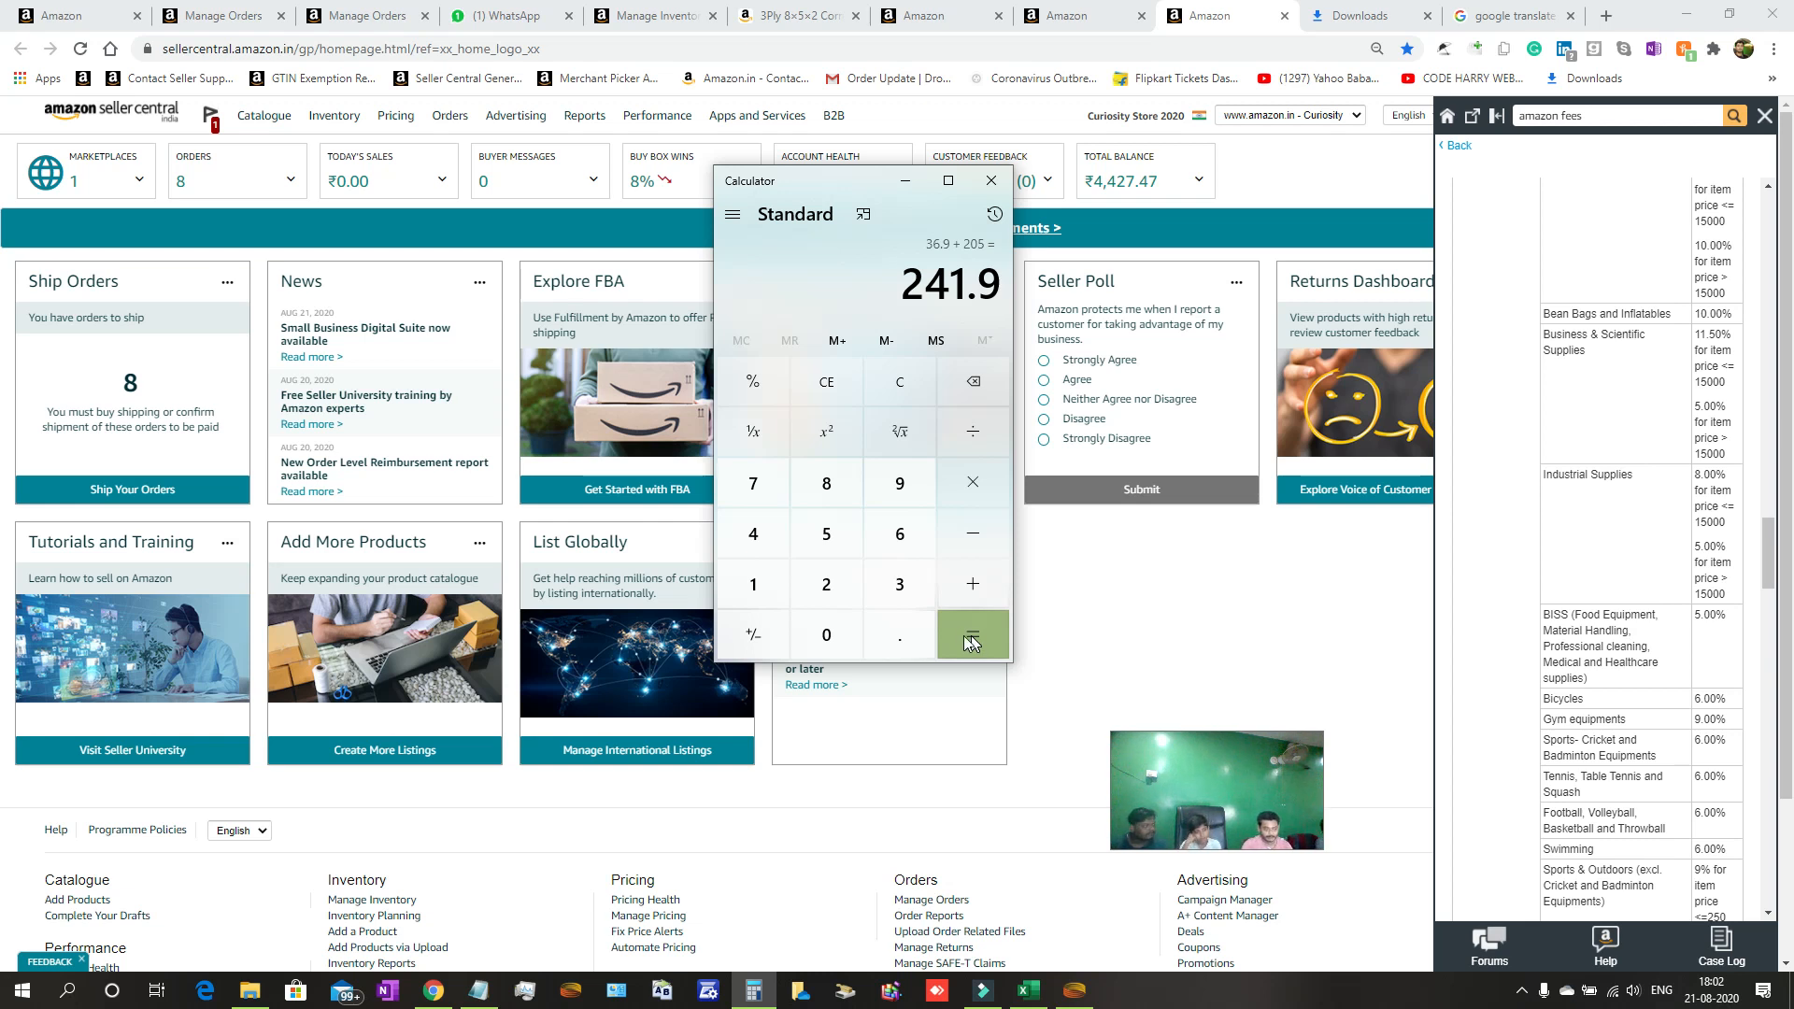
Clear the total and calculate 8% of 1000 for the referral fee.
{"action": "left_click", "coordinate": [905, 391]}
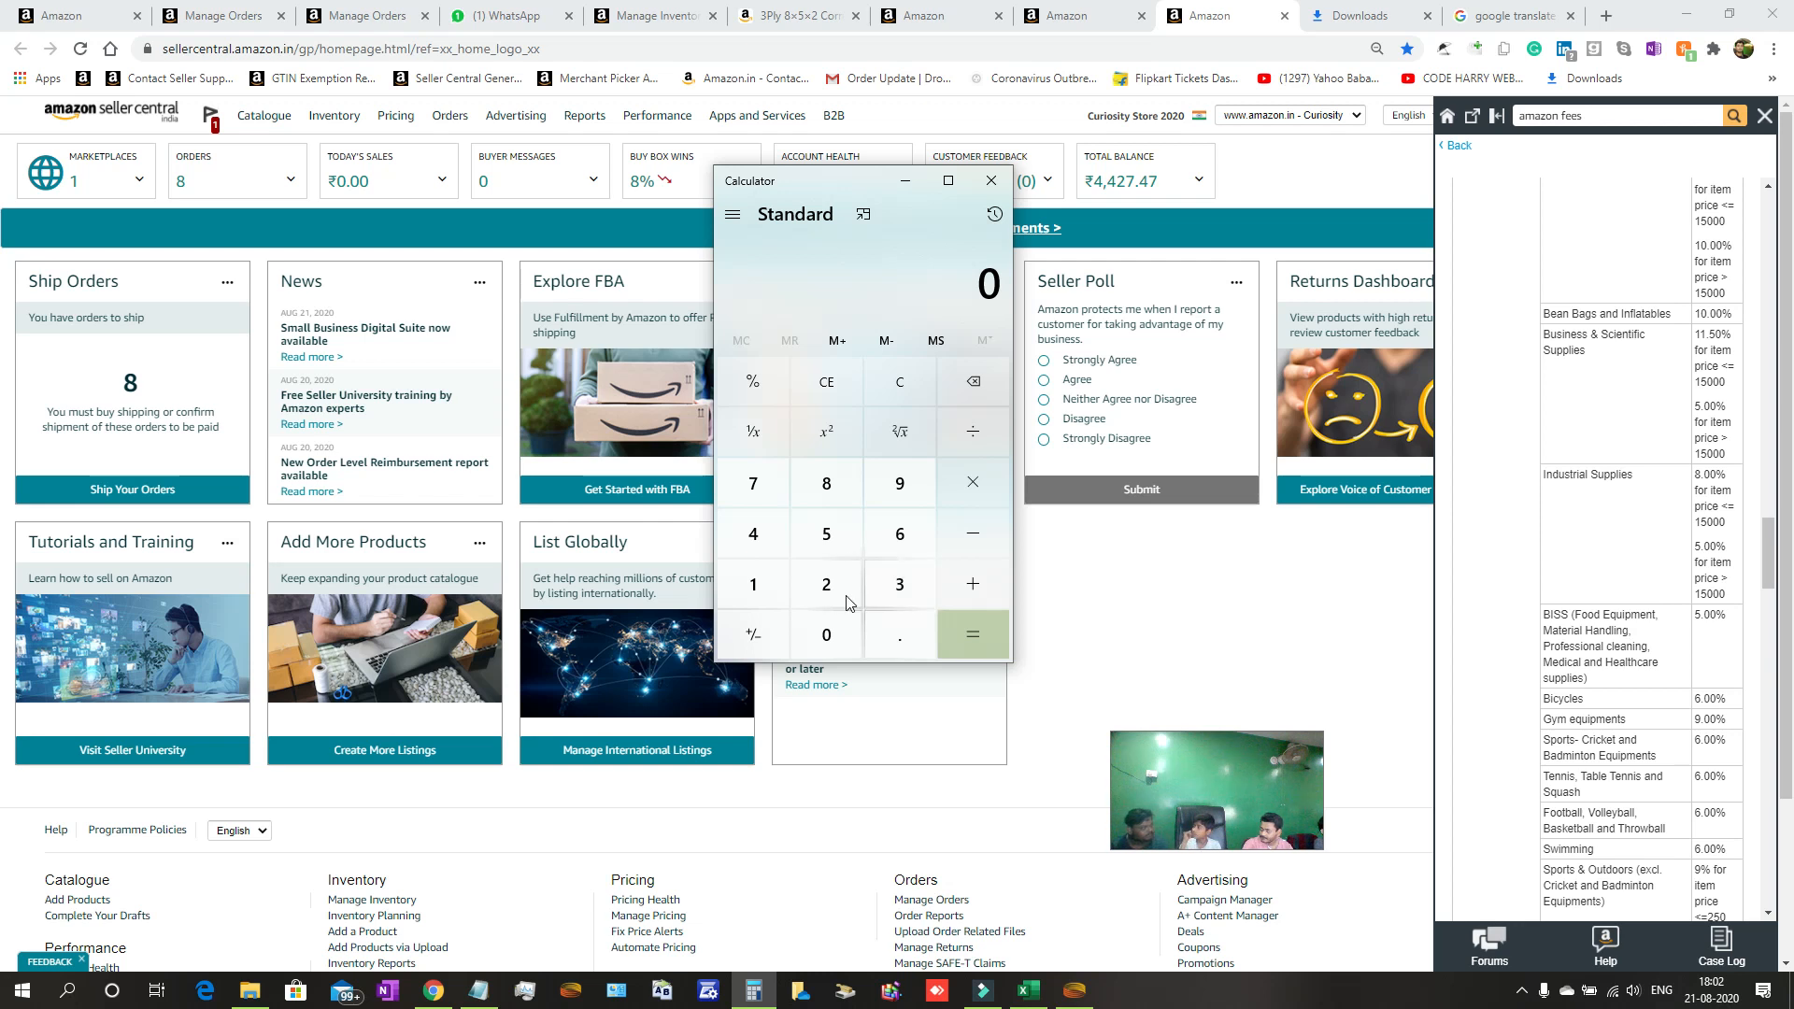
{"action": "left_click", "coordinate": [753, 586]}
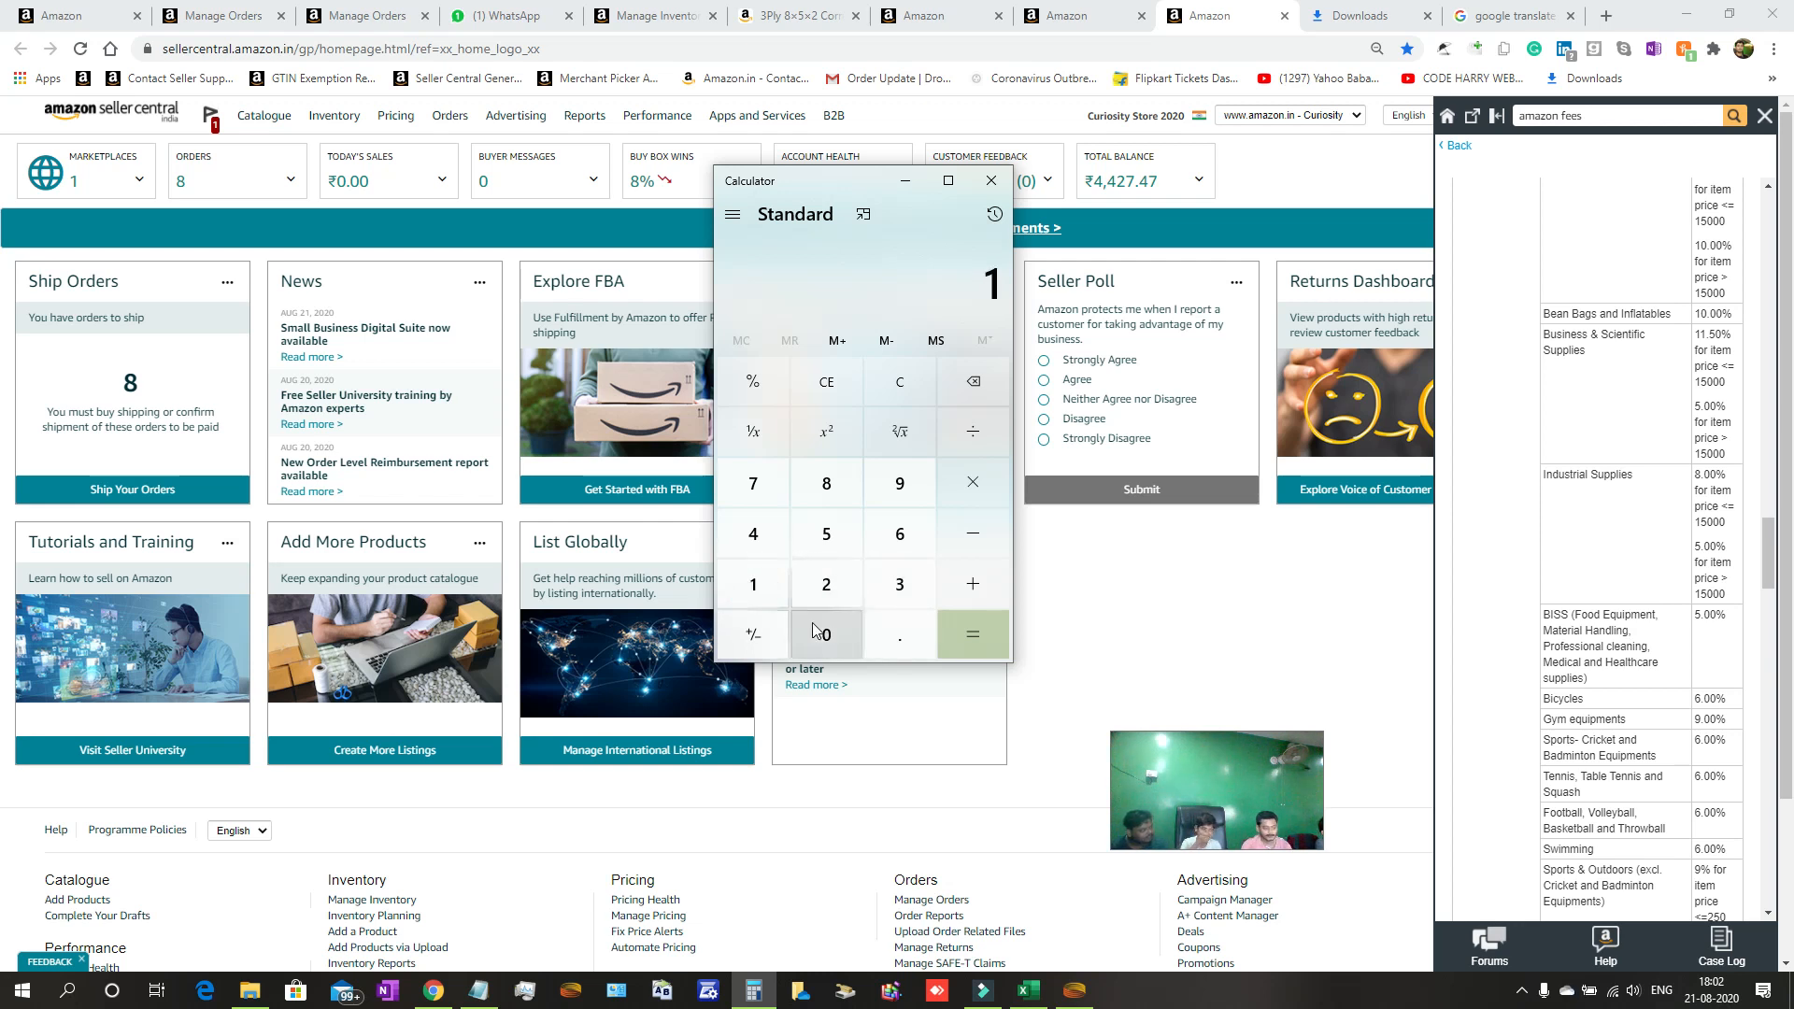
{"action": "left_click", "coordinate": [813, 636]}
{"action": "left_click", "coordinate": [813, 635]}
{"action": "left_click", "coordinate": [813, 636]}
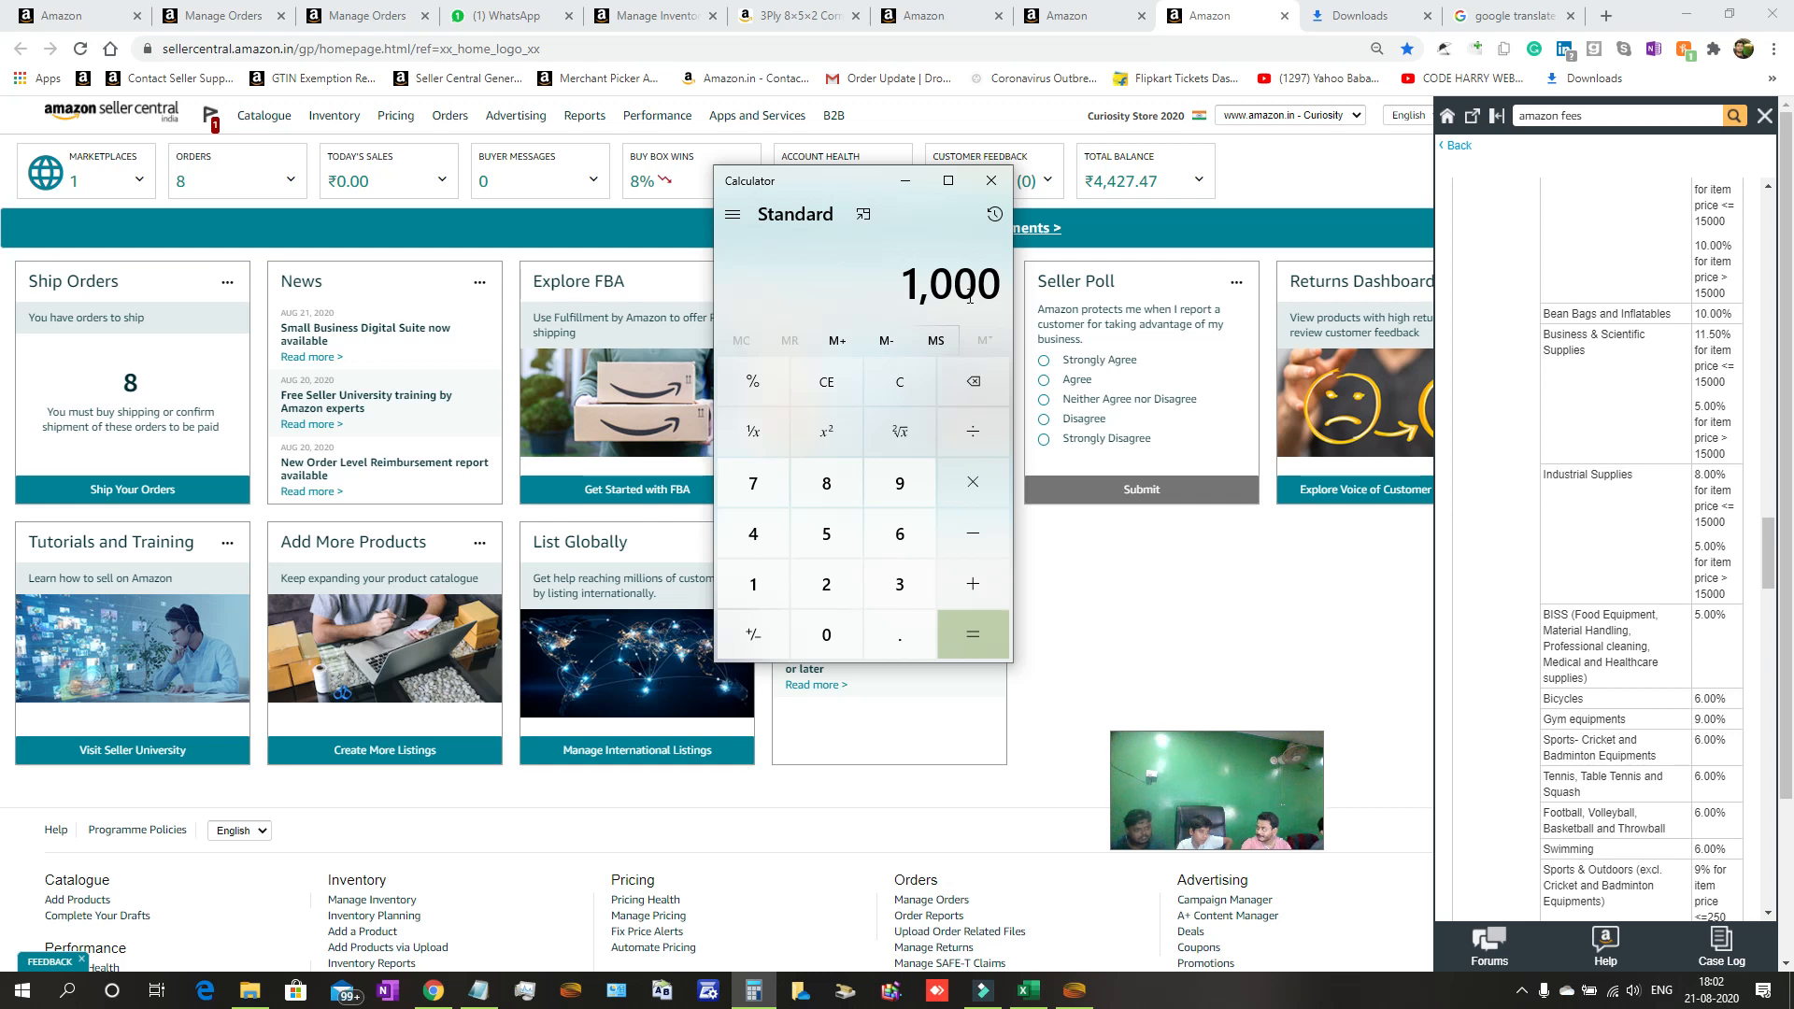
{"action": "left_click", "coordinate": [964, 481]}
{"action": "left_click", "coordinate": [828, 482]}
{"action": "left_click", "coordinate": [765, 395]}
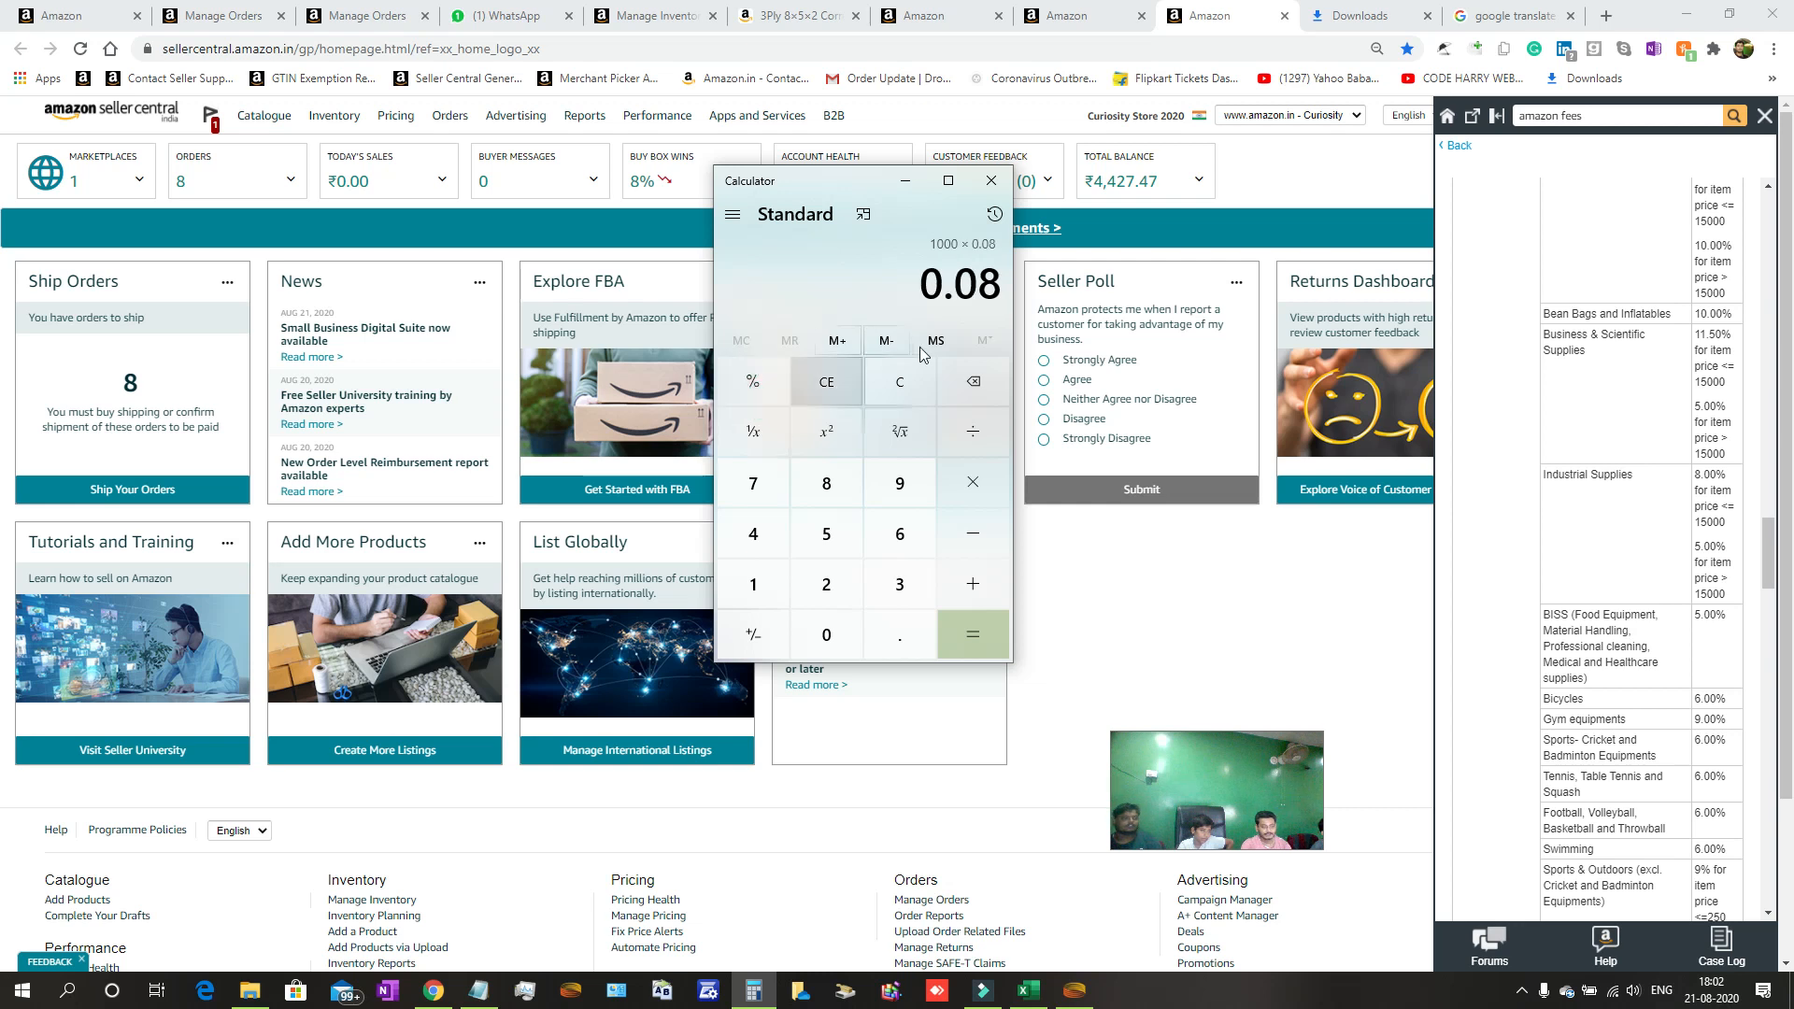
{"action": "left_click", "coordinate": [986, 647]}
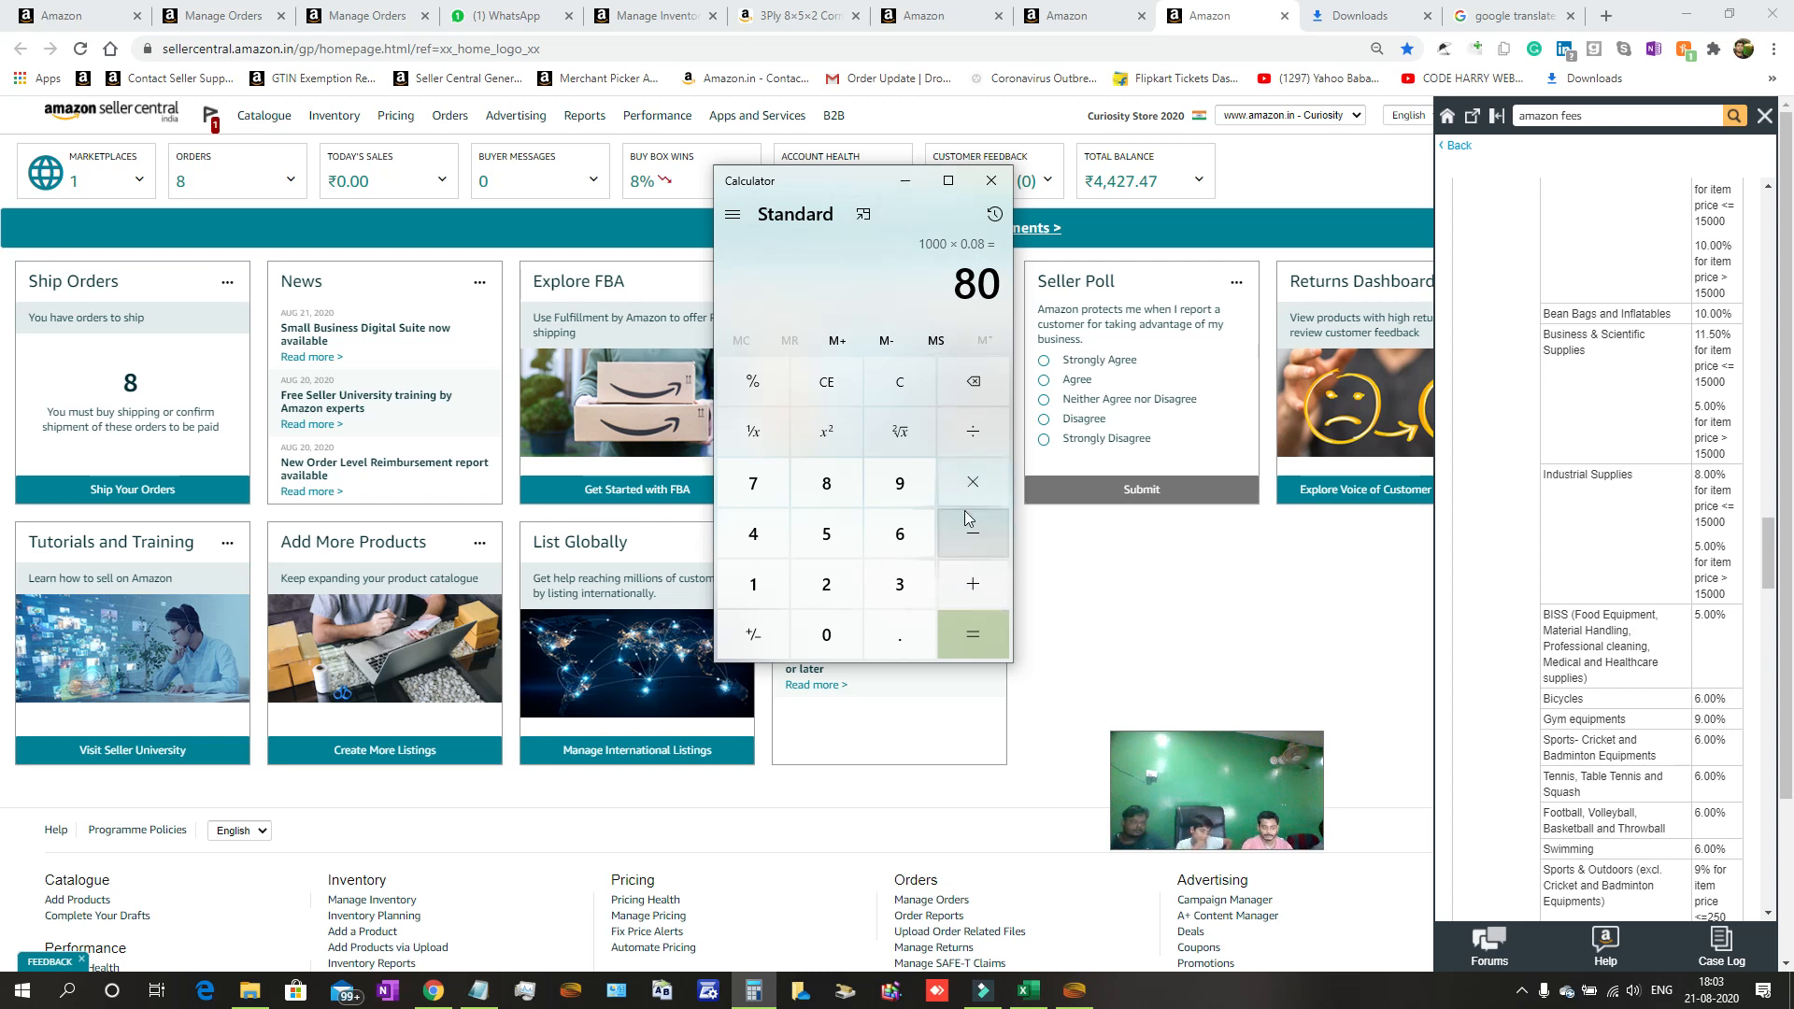
Clear the result and add the 80 referral fee to 1242.
{"action": "left_click", "coordinate": [890, 388]}
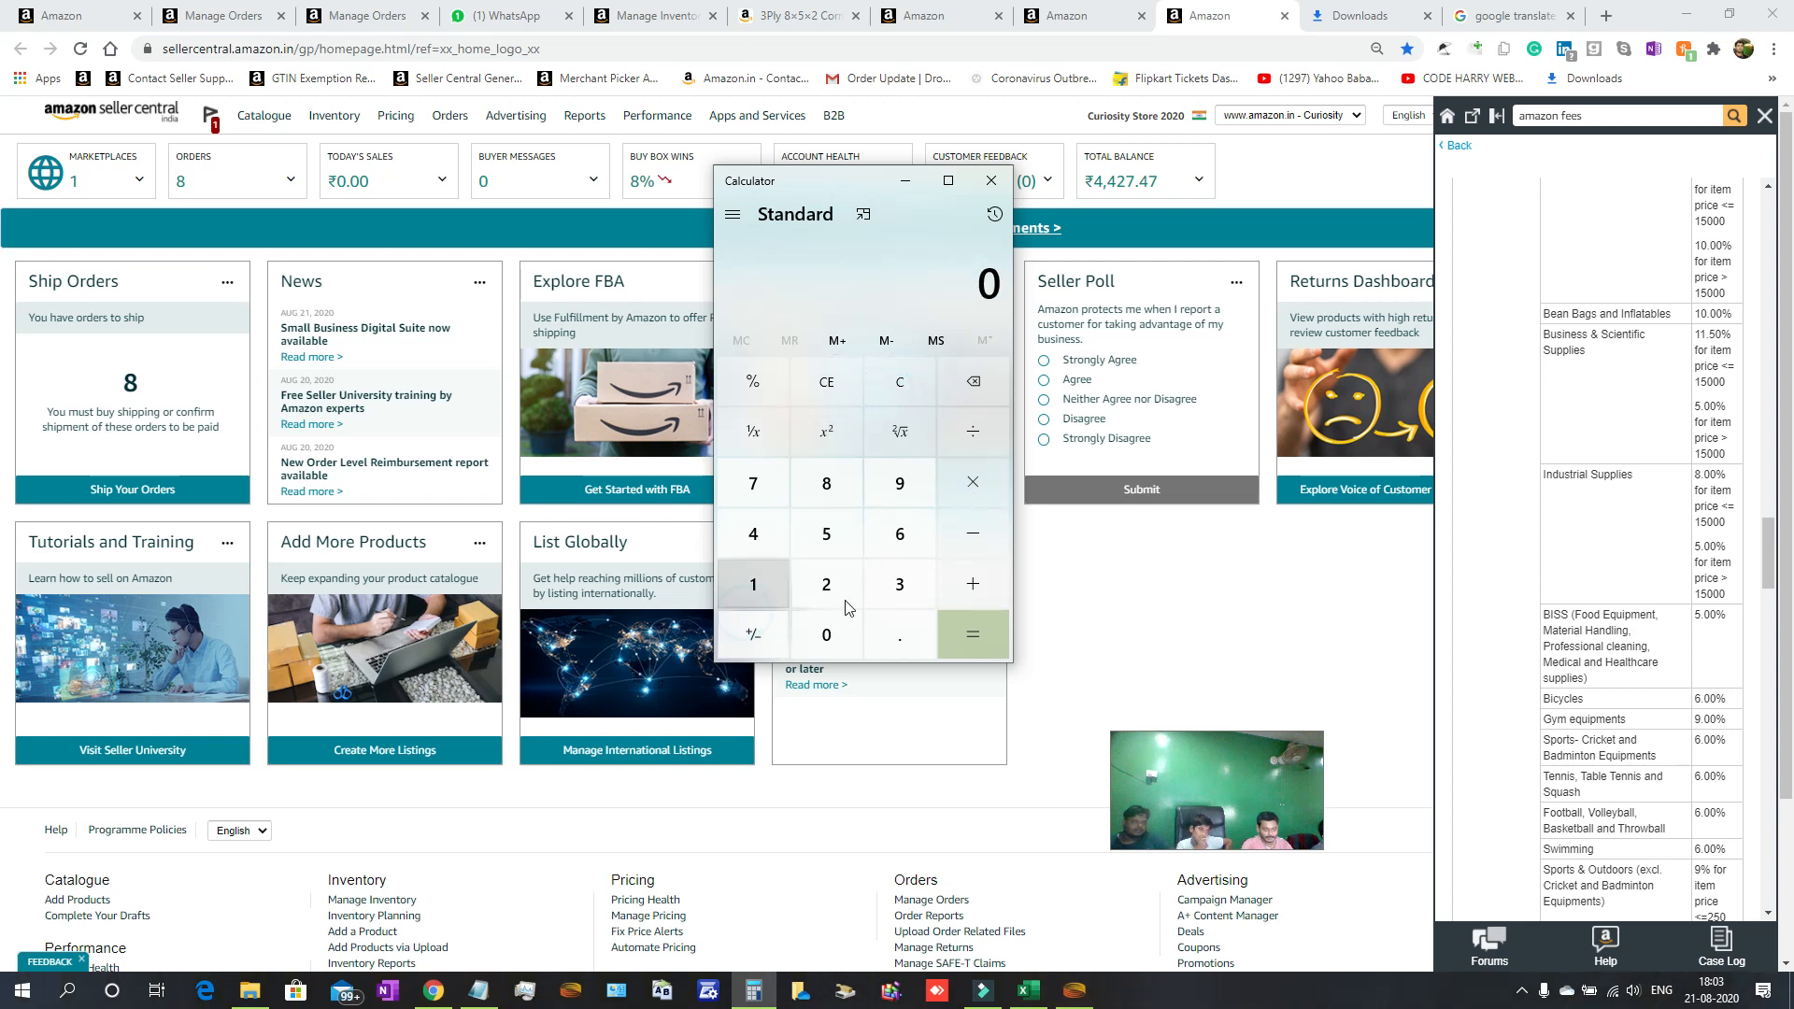
{"action": "left_click", "coordinate": [751, 584]}
{"action": "left_click", "coordinate": [828, 575]}
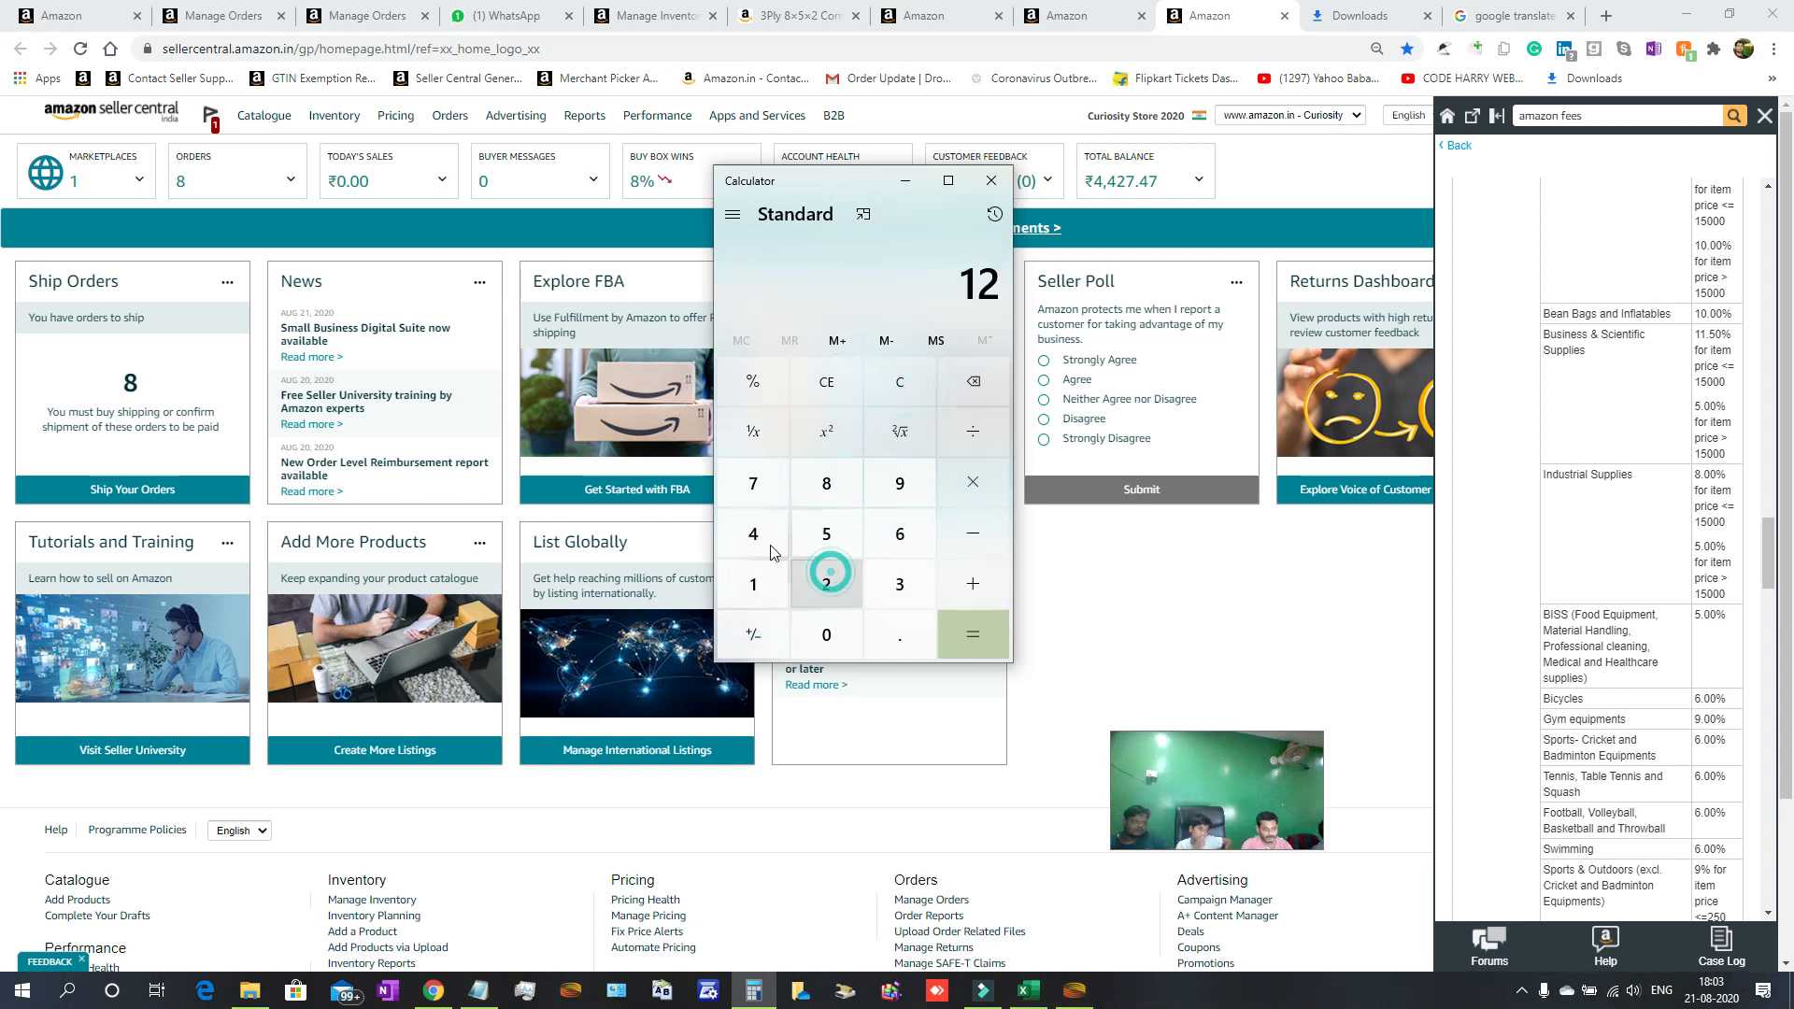
{"action": "left_click", "coordinate": [760, 542]}
{"action": "left_click", "coordinate": [826, 583]}
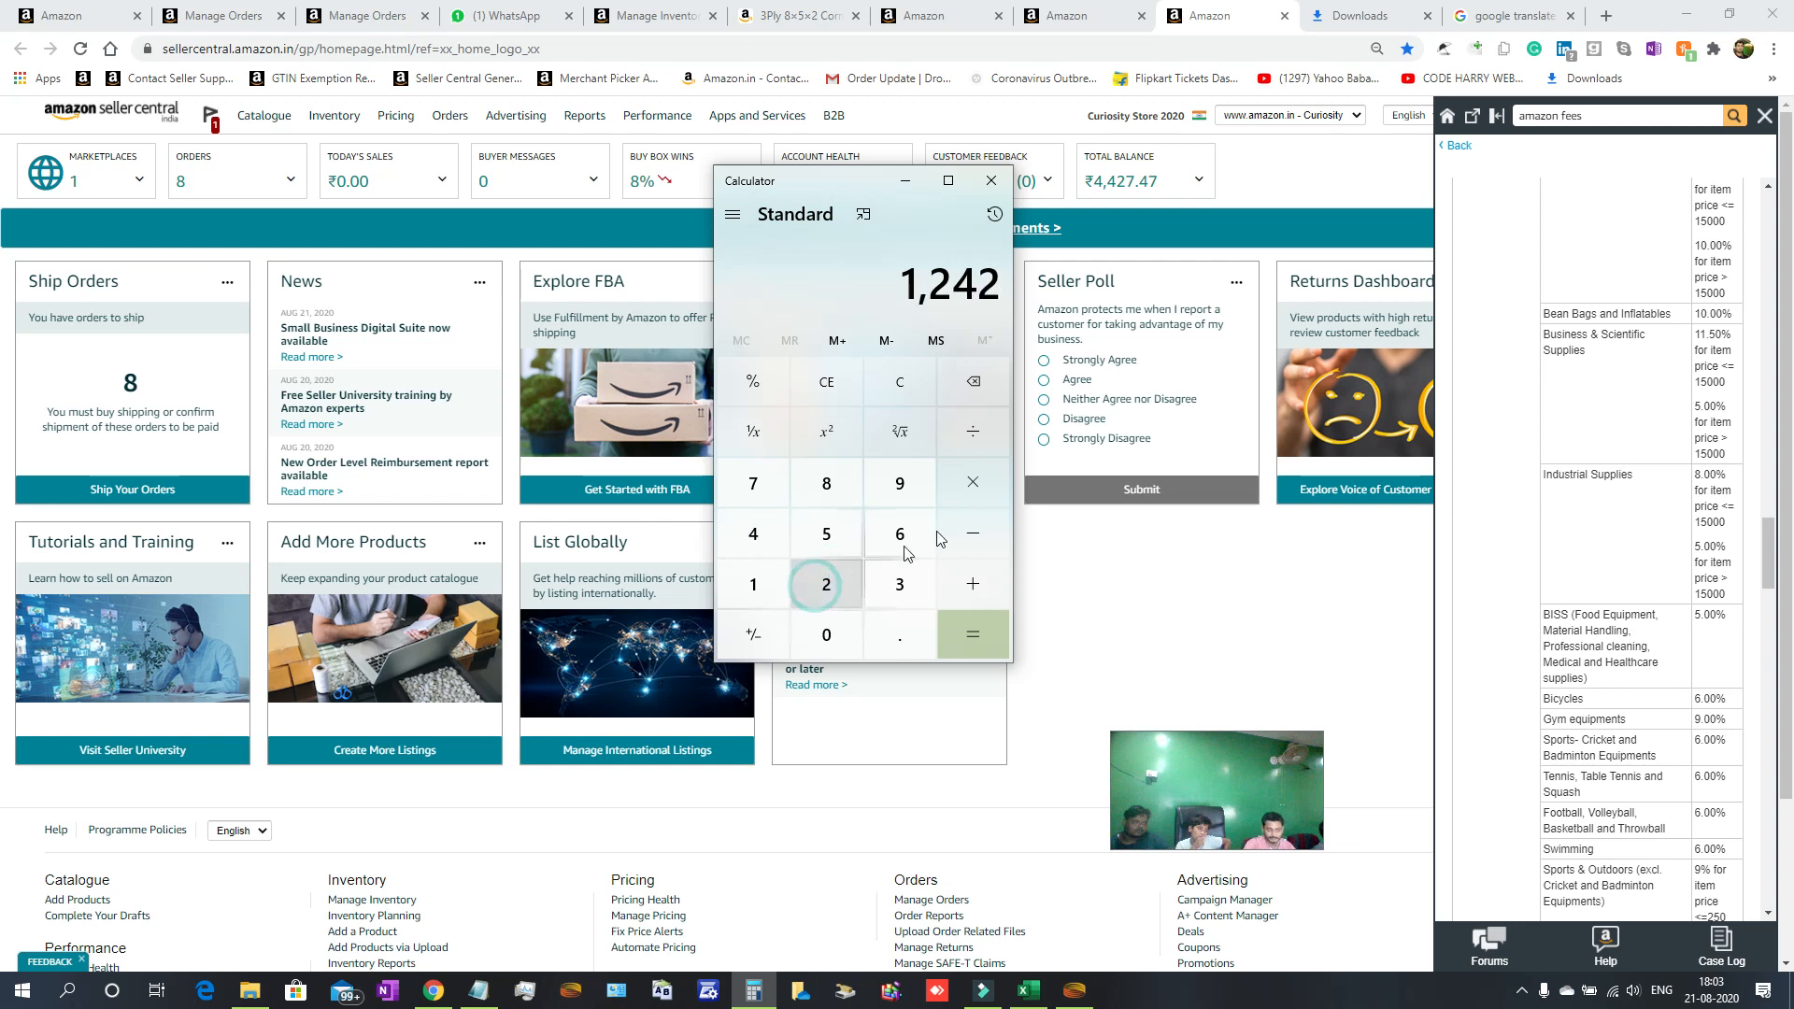
{"action": "left_click", "coordinate": [972, 584]}
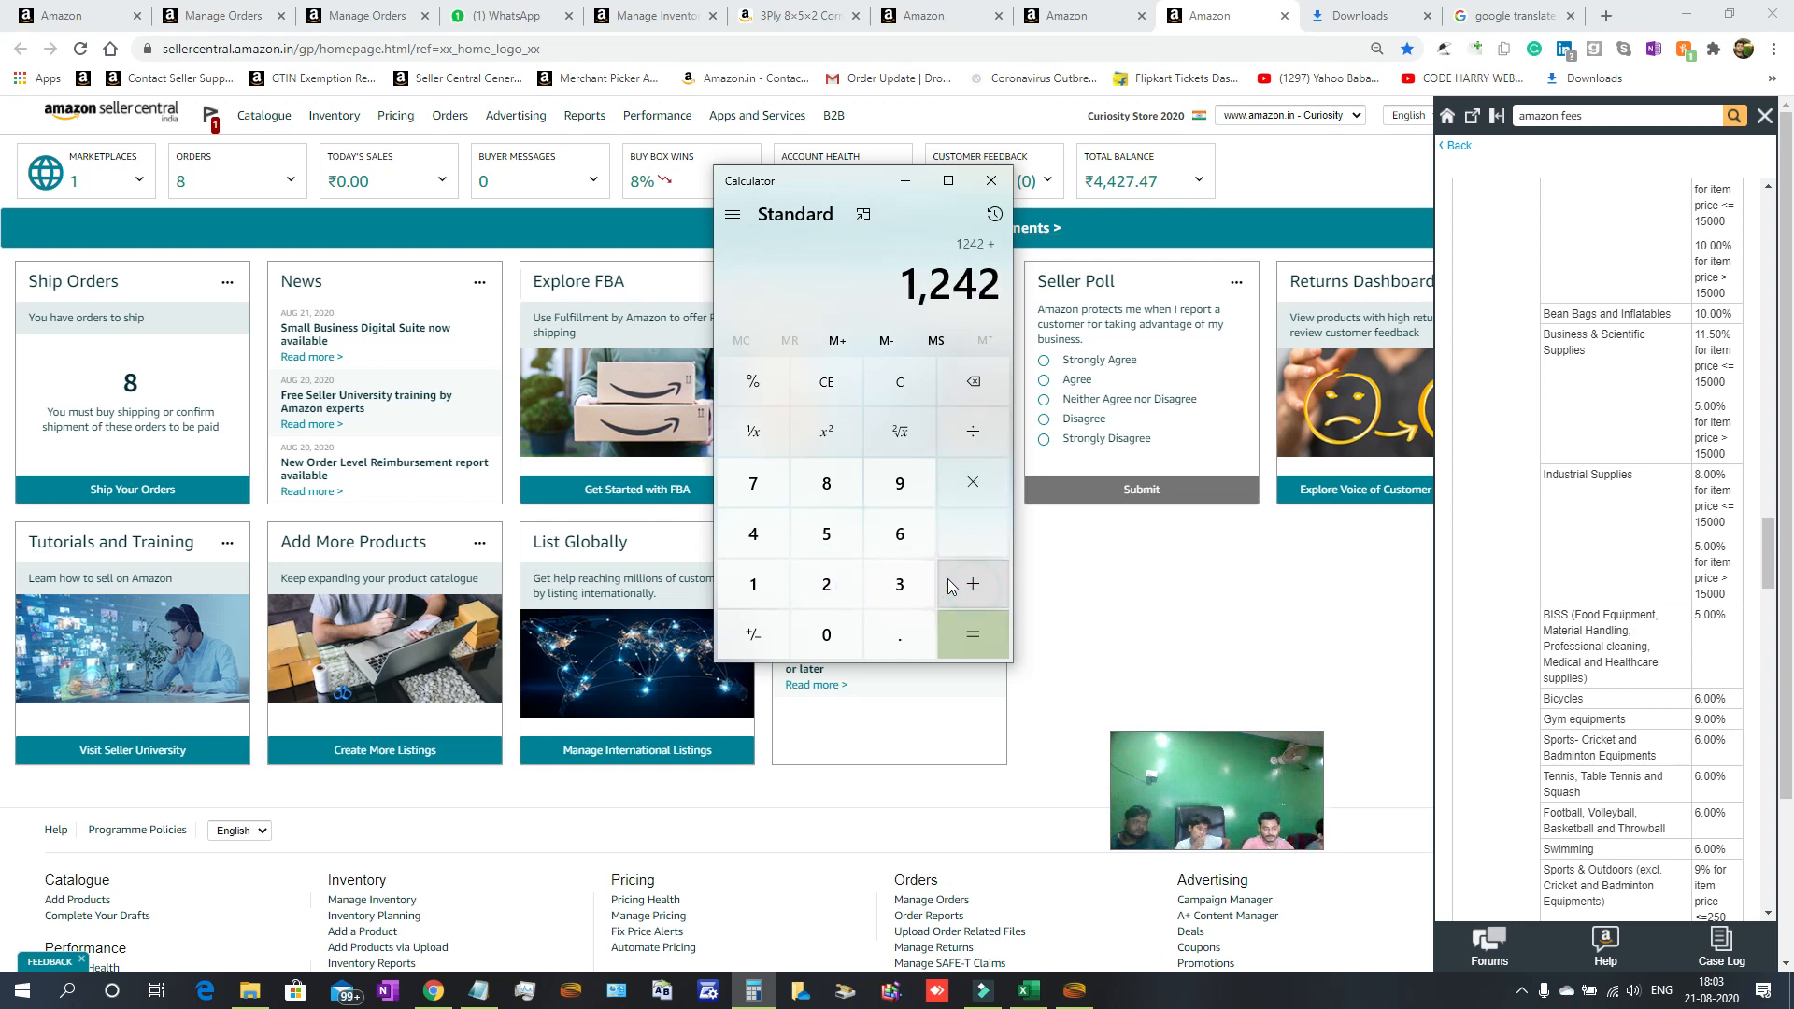
{"action": "left_click", "coordinate": [826, 496]}
{"action": "left_click", "coordinate": [826, 632]}
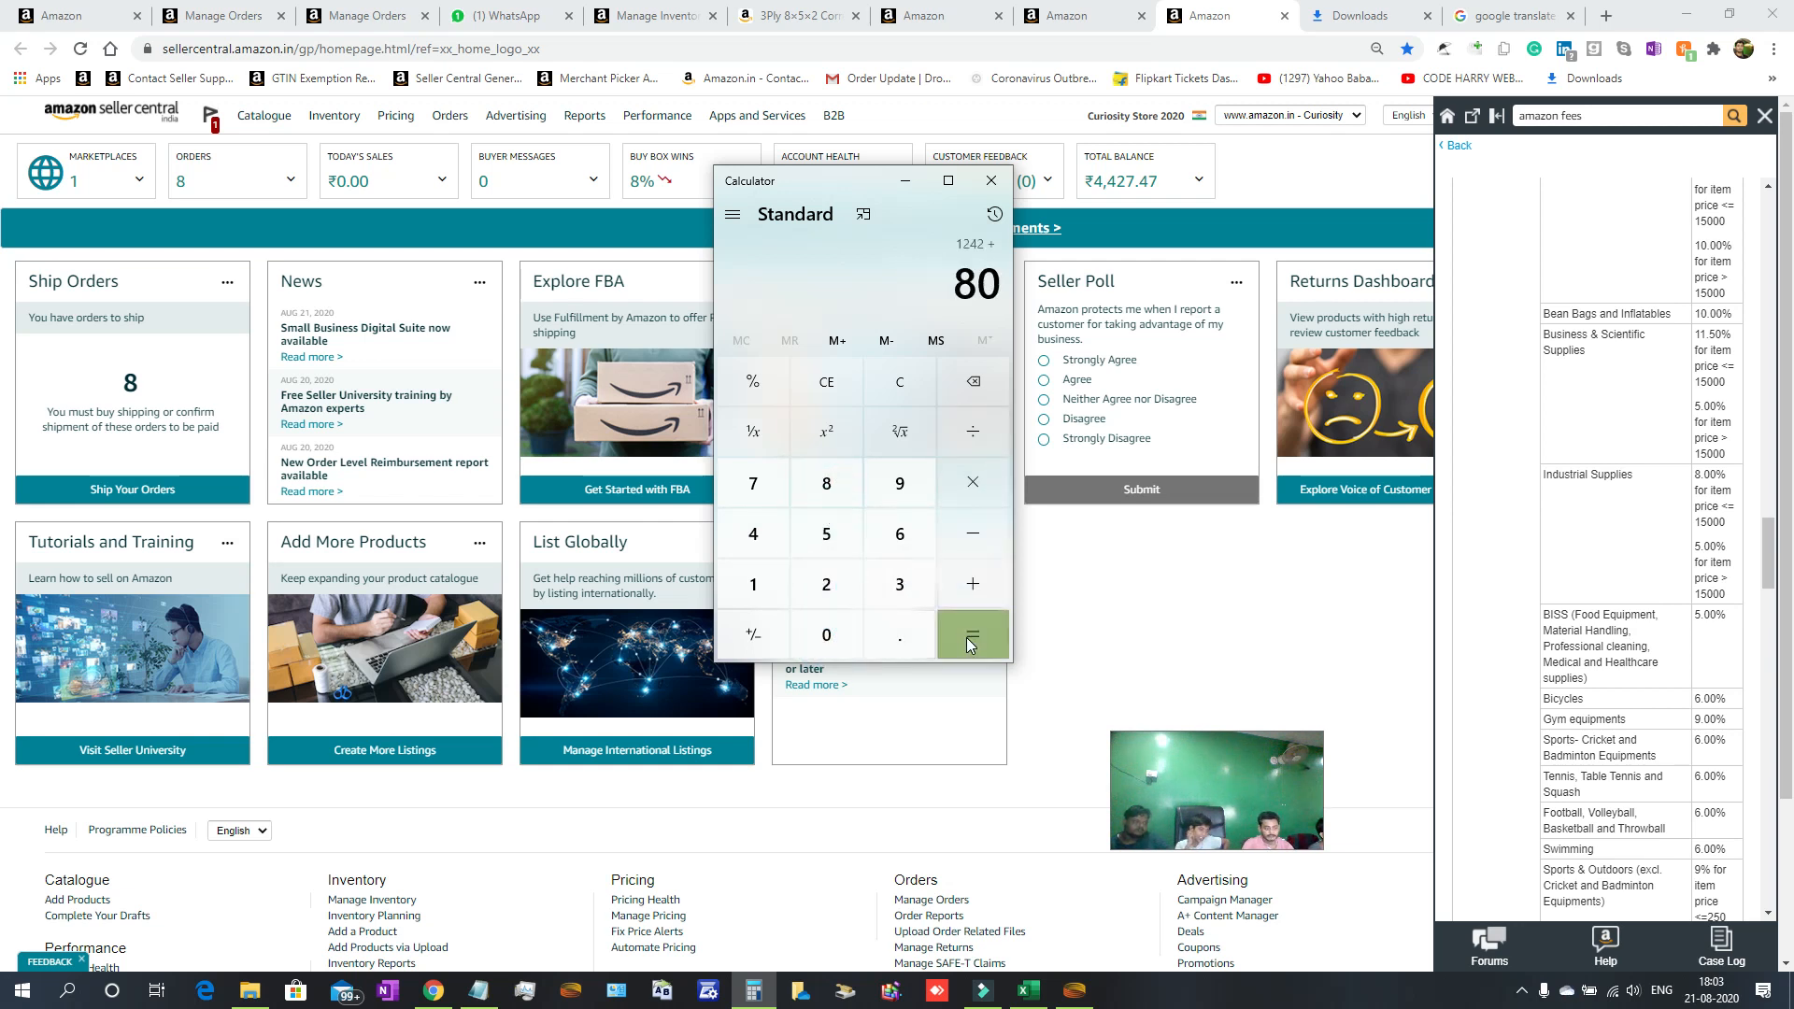
{"action": "left_click", "coordinate": [969, 639]}
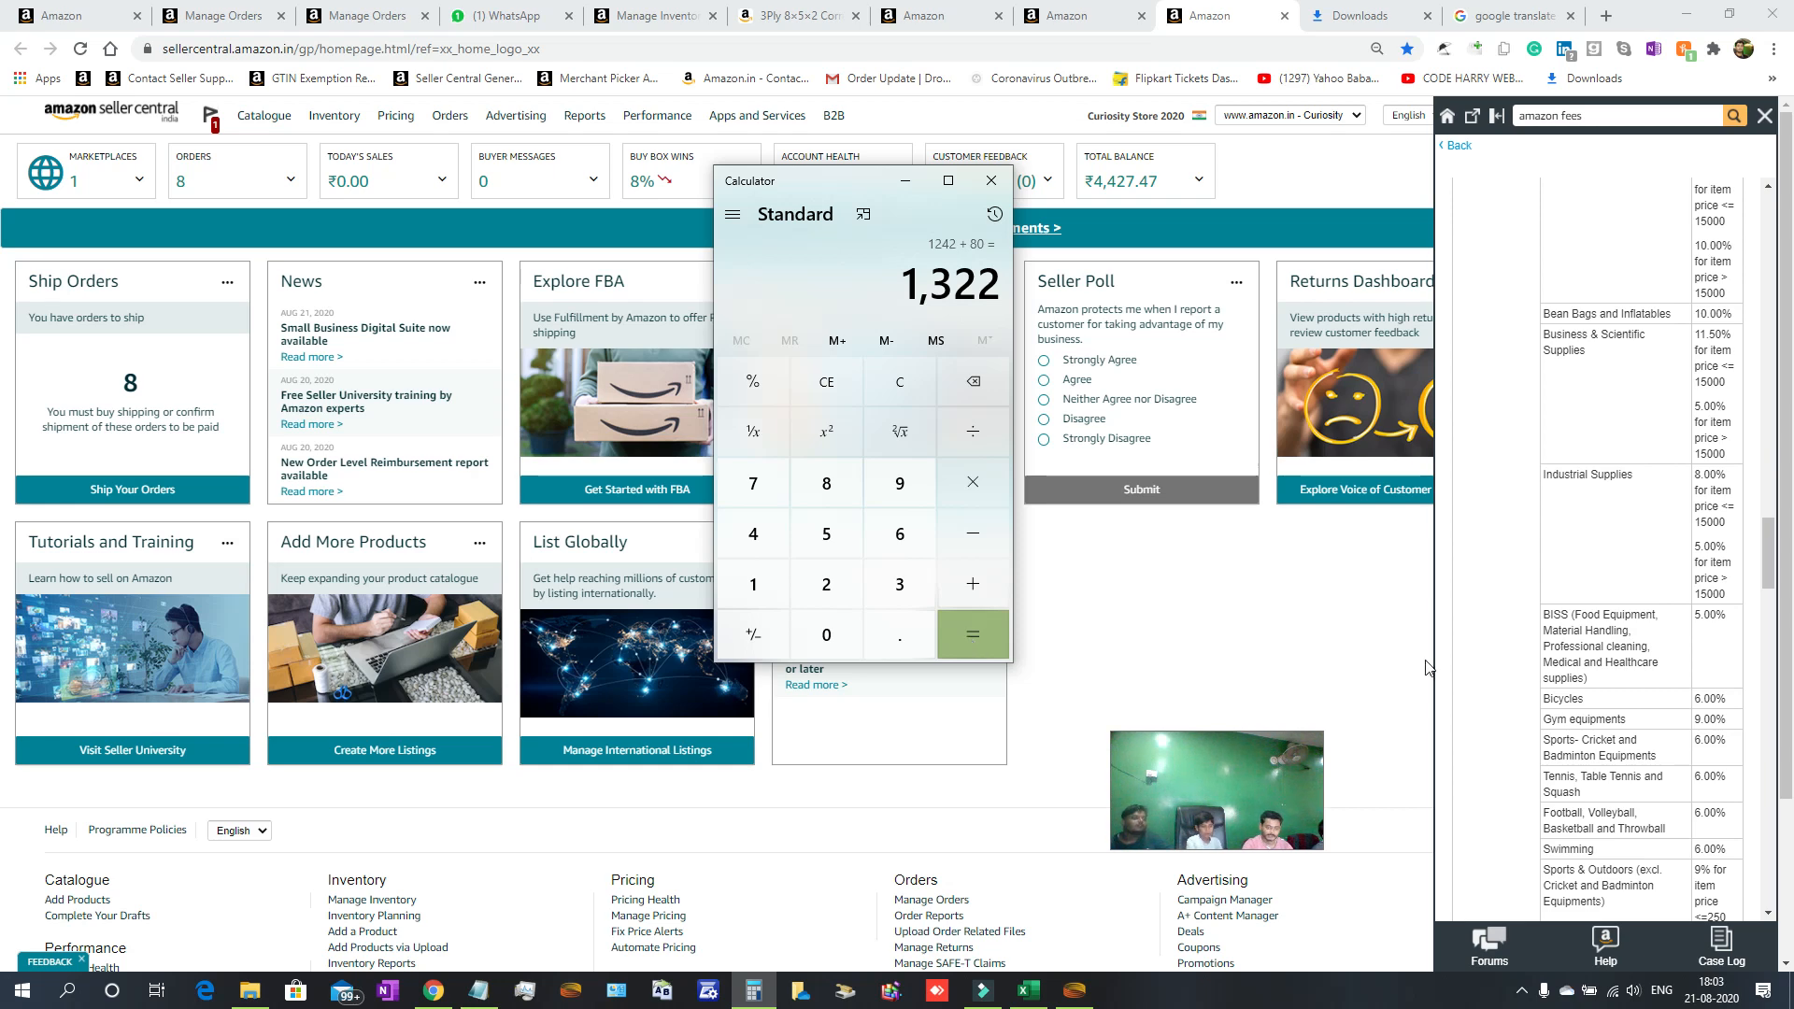
Examine the fee page's referral fee examples, GST note, cancellation charge and closing fee tables.
{"action": "scroll", "coordinate": [1607, 665], "scroll_direction": "down", "scroll_amount": 15}
{"action": "scroll", "coordinate": [1607, 666], "scroll_direction": "down", "scroll_amount": 3}
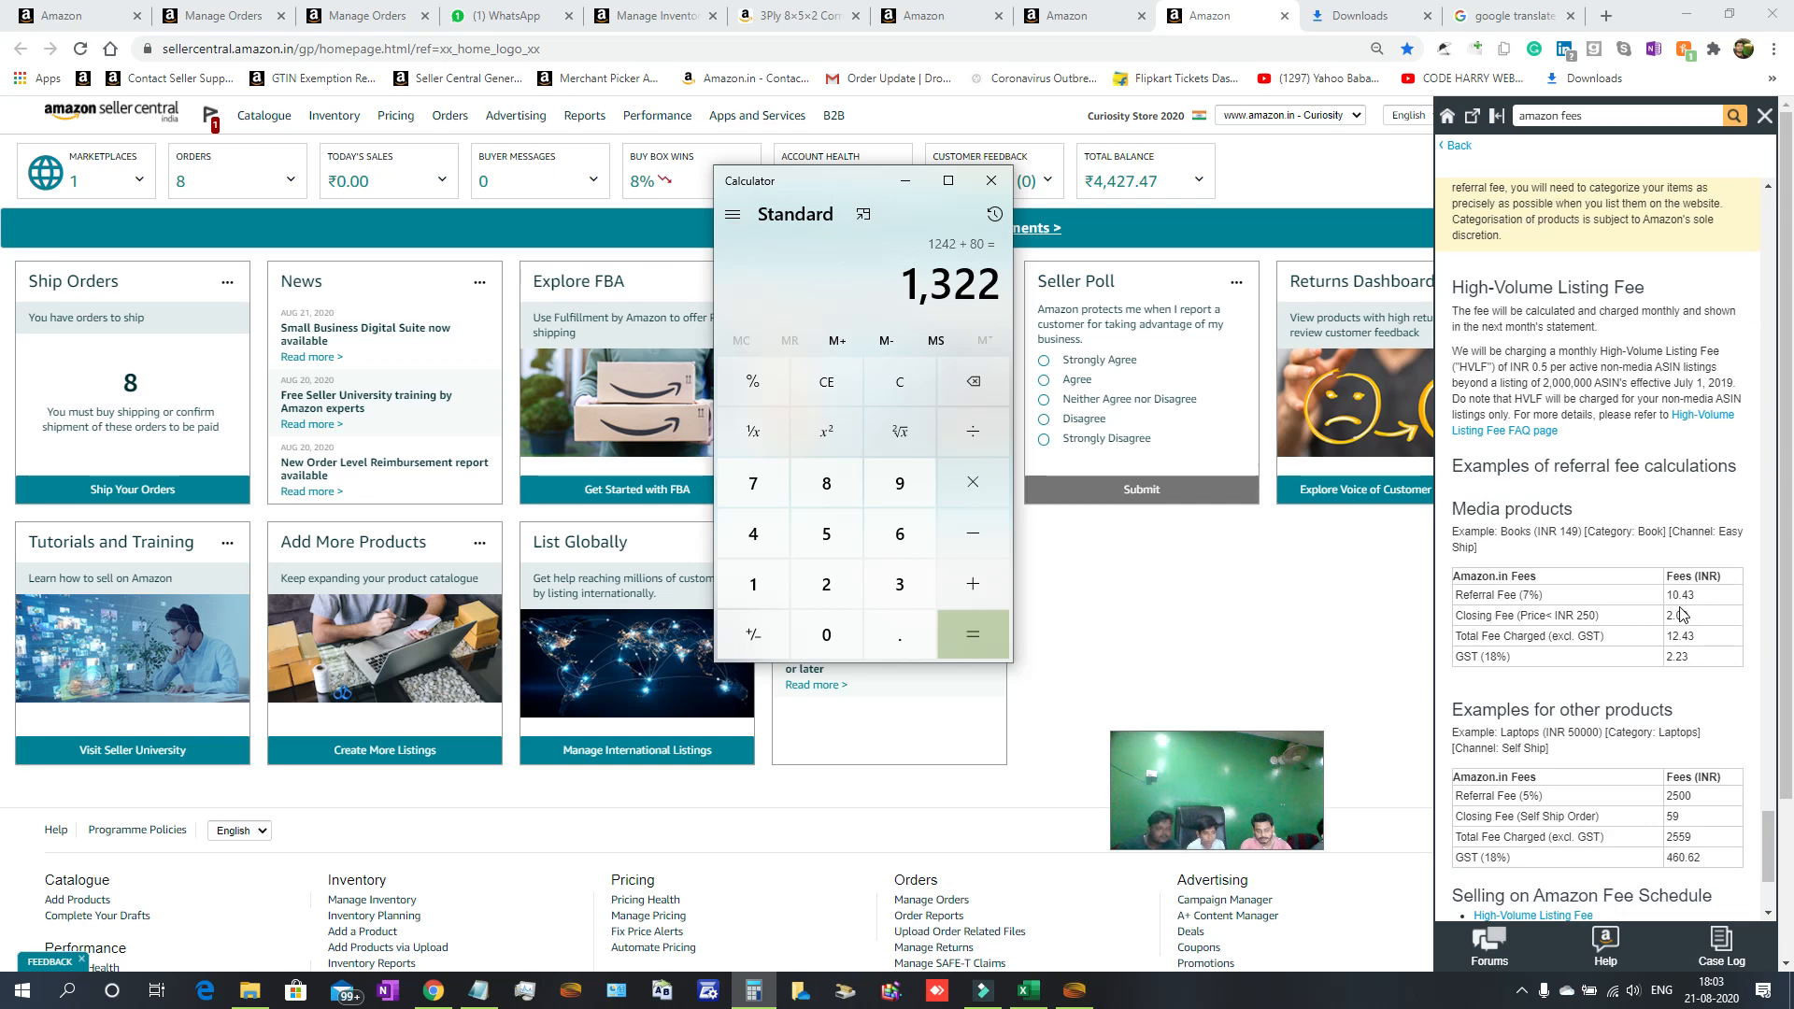
{"action": "scroll", "coordinate": [1626, 669], "scroll_direction": "up", "scroll_amount": 2}
{"action": "scroll", "coordinate": [1626, 669], "scroll_direction": "down", "scroll_amount": 4}
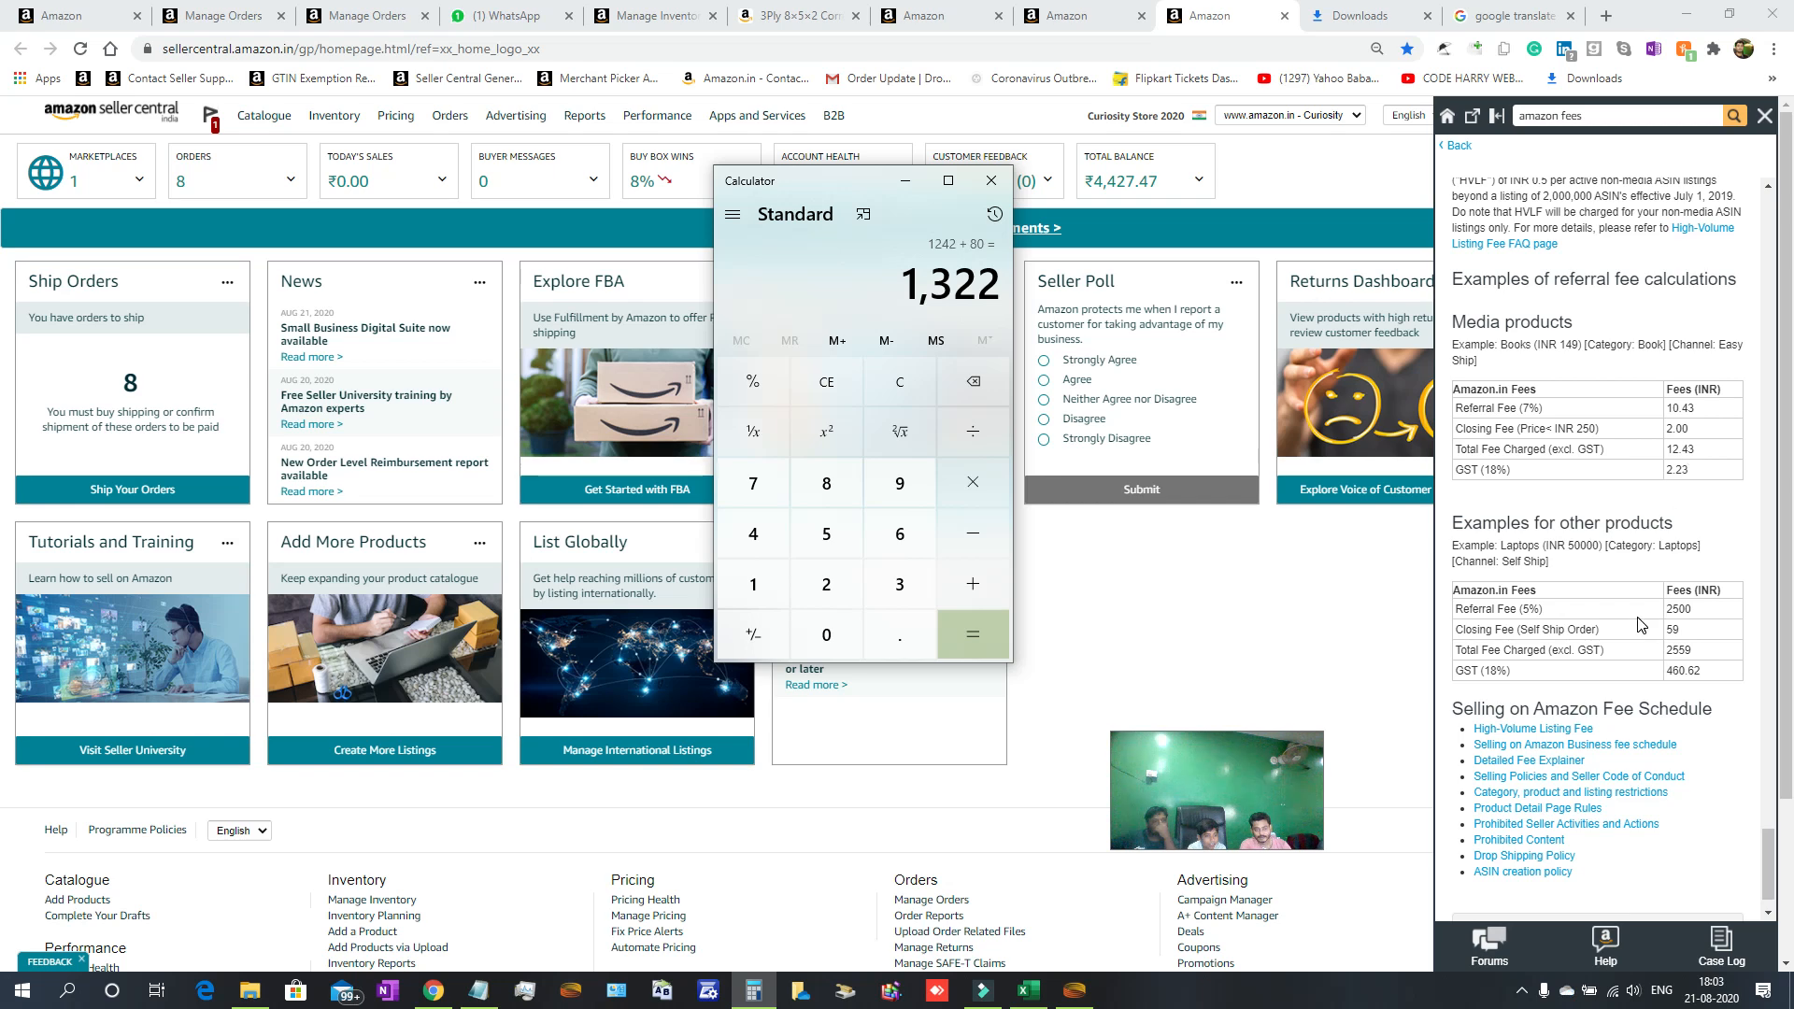
{"action": "scroll", "coordinate": [1642, 624], "scroll_direction": "up", "scroll_amount": 2}
{"action": "scroll", "coordinate": [1641, 624], "scroll_direction": "down", "scroll_amount": 3}
{"action": "scroll", "coordinate": [1642, 624], "scroll_direction": "up", "scroll_amount": 10}
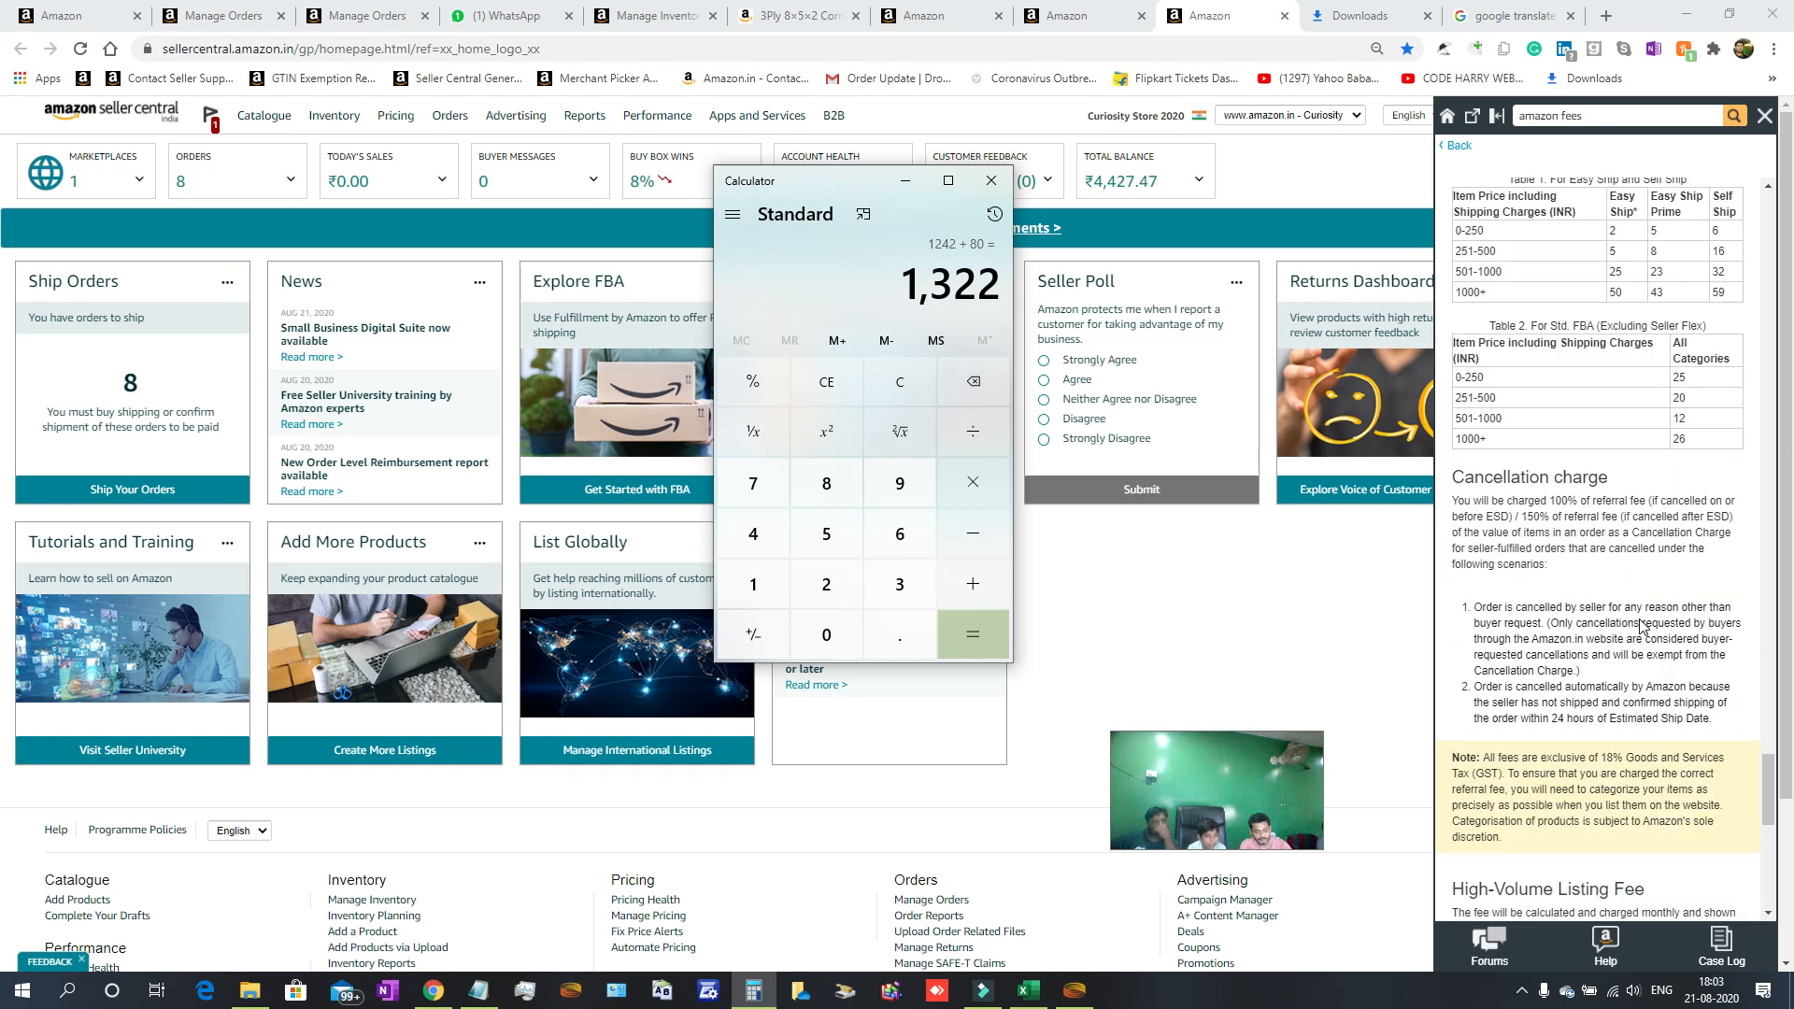
{"action": "scroll", "coordinate": [1604, 584], "scroll_direction": "down", "scroll_amount": 5}
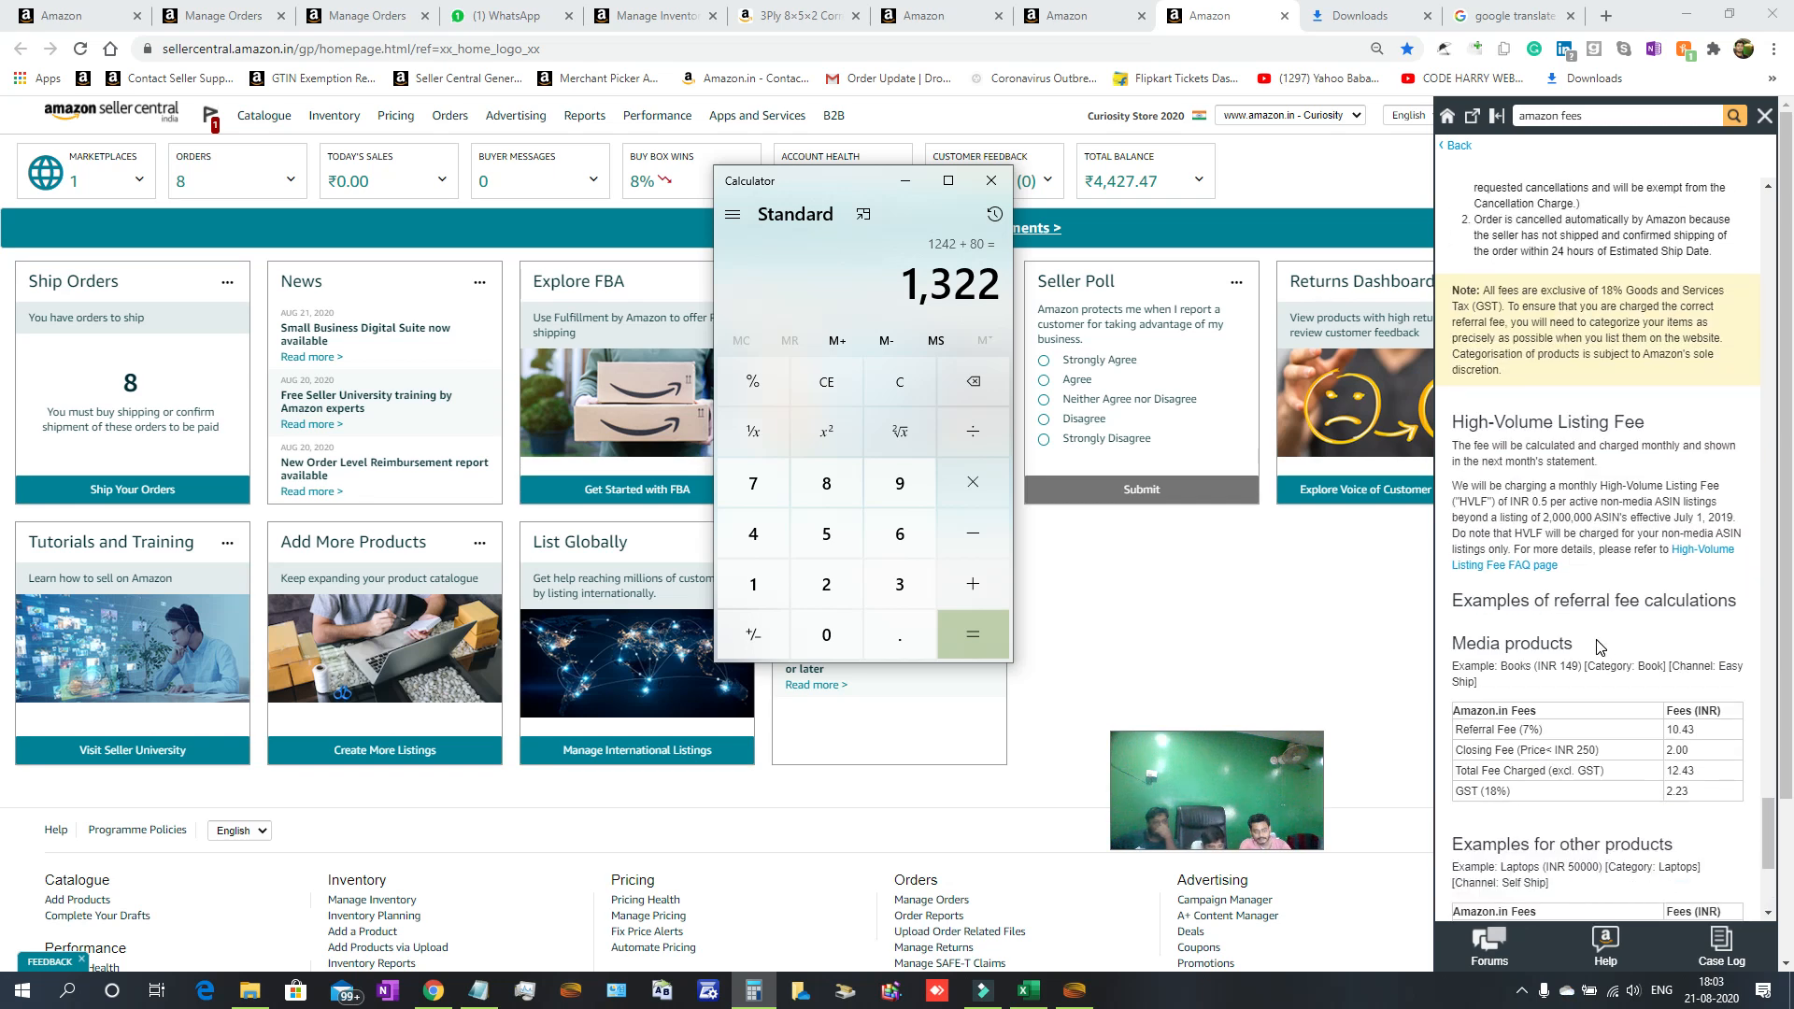
{"action": "scroll", "coordinate": [1601, 645], "scroll_direction": "up", "scroll_amount": 8}
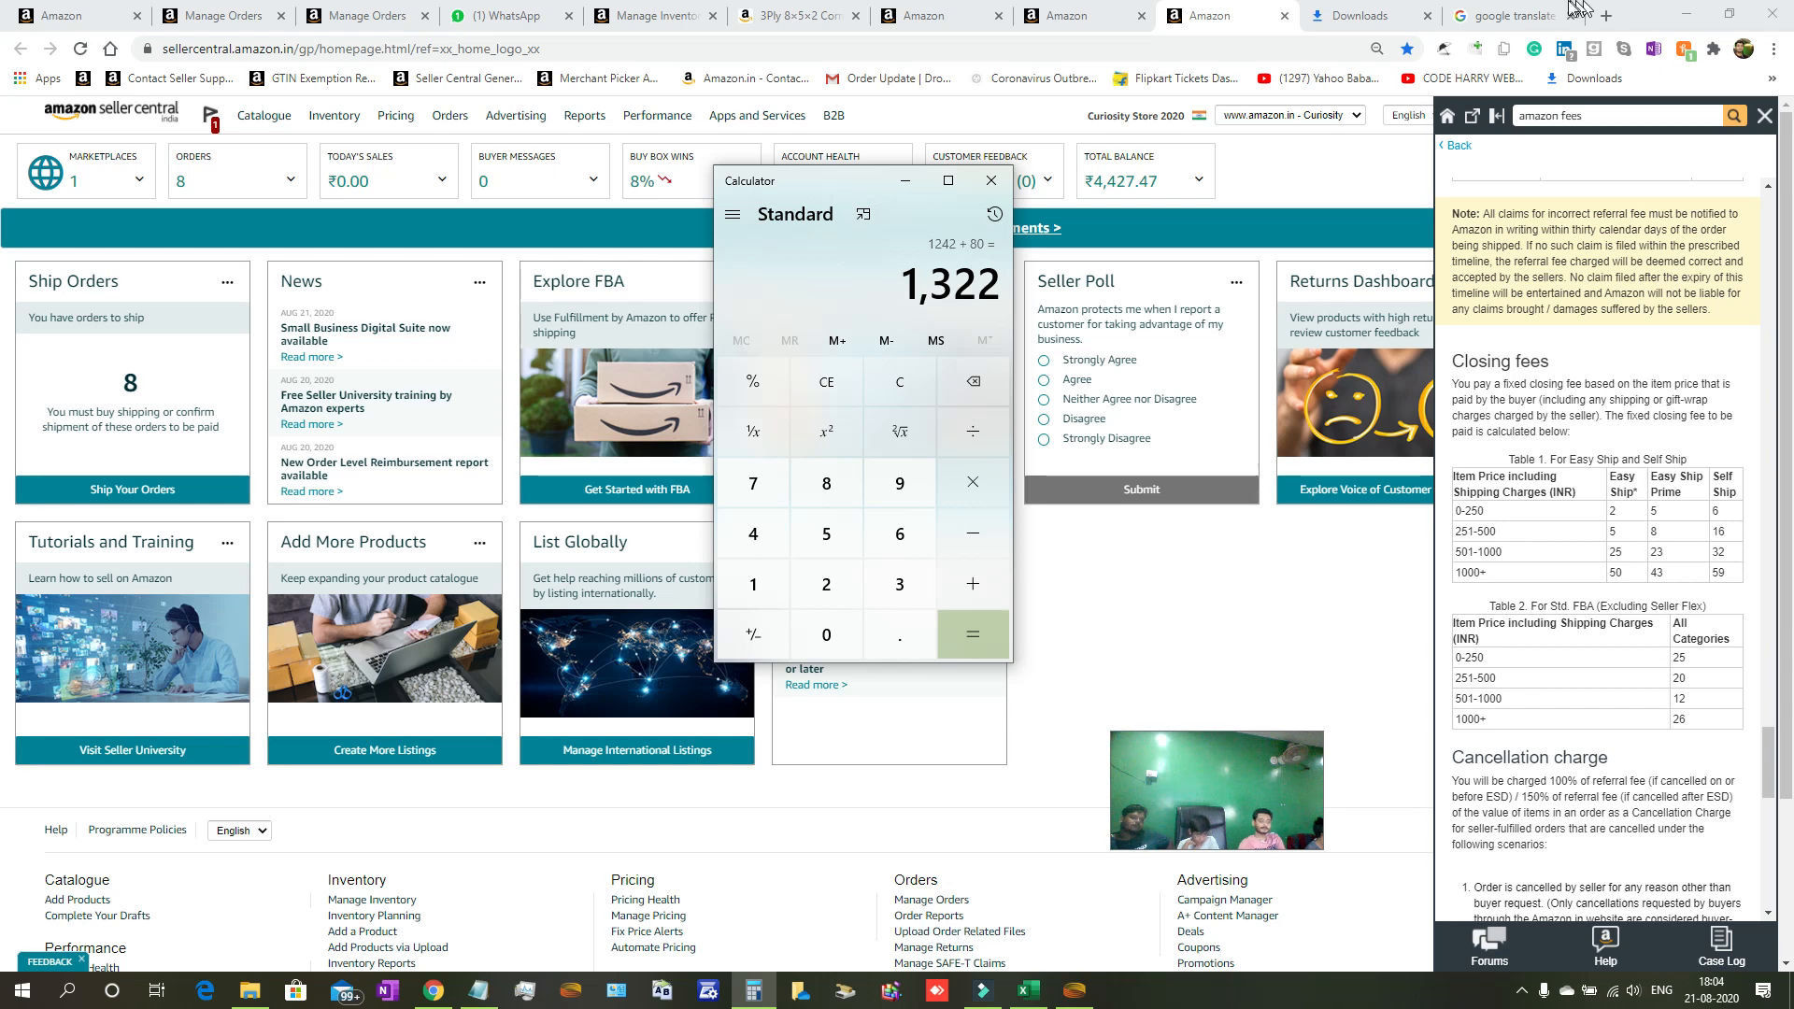
Return to the Offer section of the corrugated box listing to review its price fields.
{"action": "left_click", "coordinate": [1257, 8]}
{"action": "left_click", "coordinate": [1074, 15]}
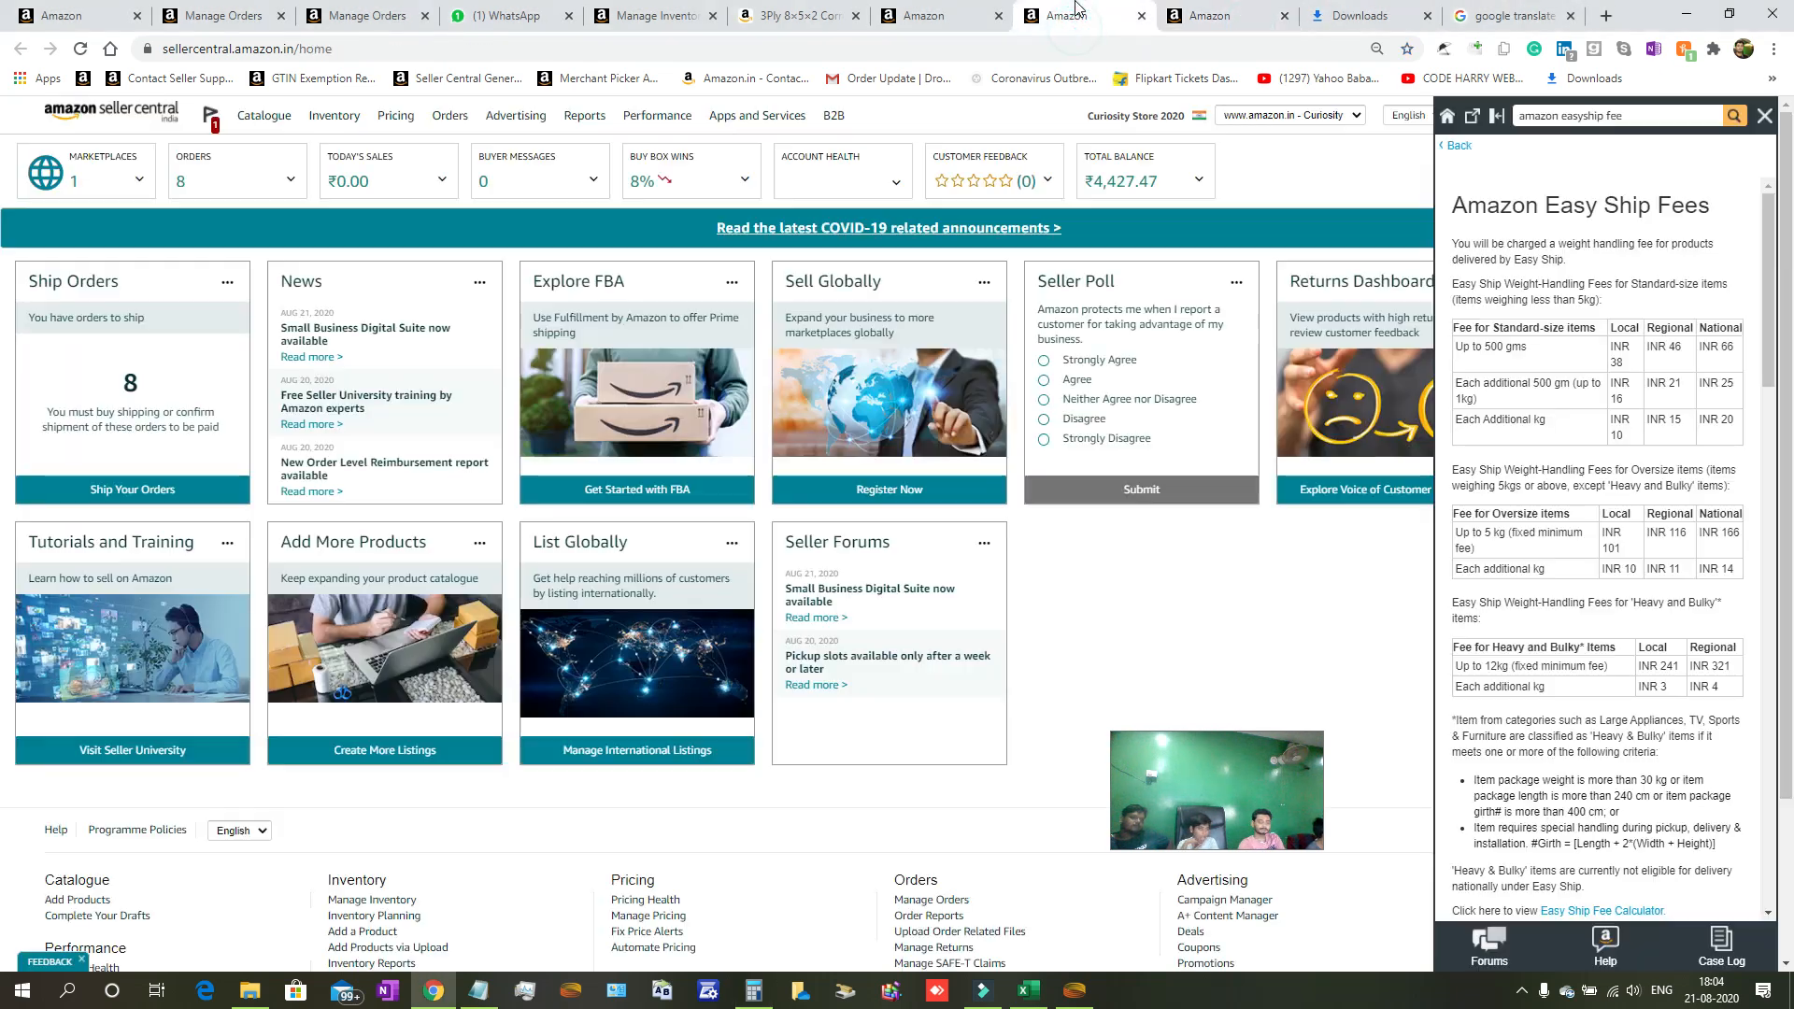
{"action": "left_click", "coordinate": [958, 9]}
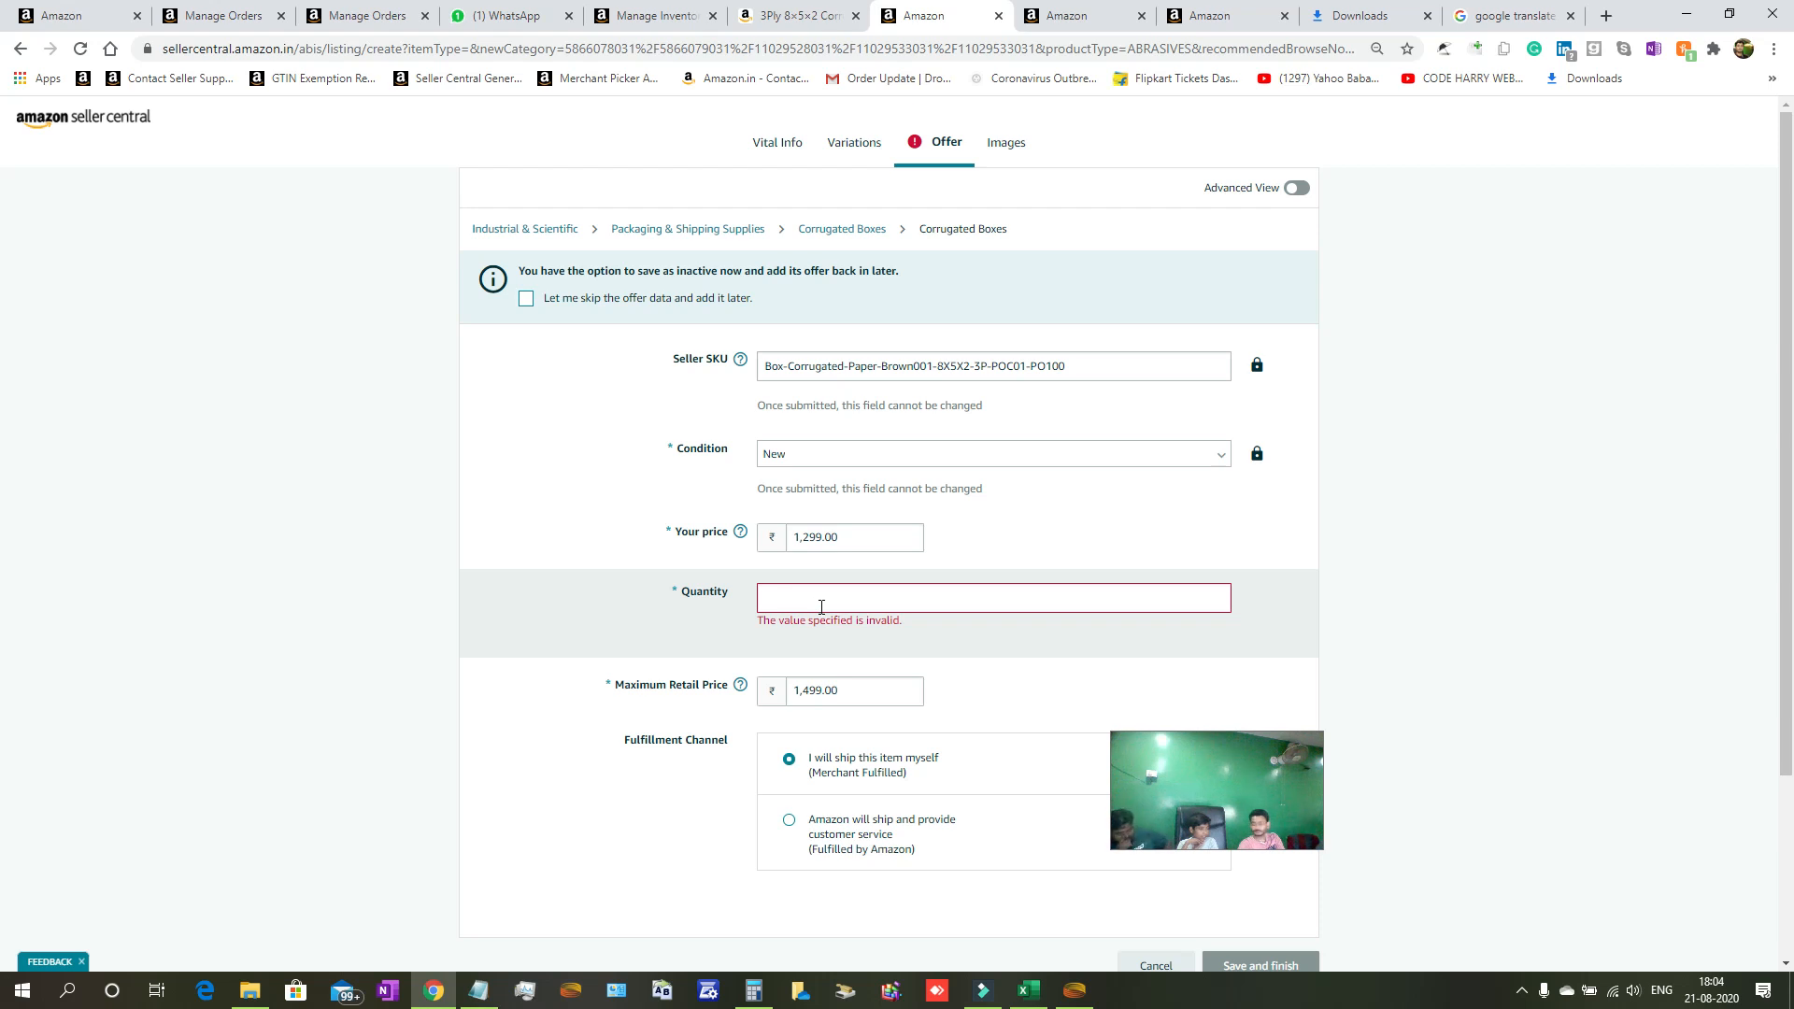
{"action": "left_click_drag", "start_coordinate": [1153, 785], "coordinate": [1559, 849]}
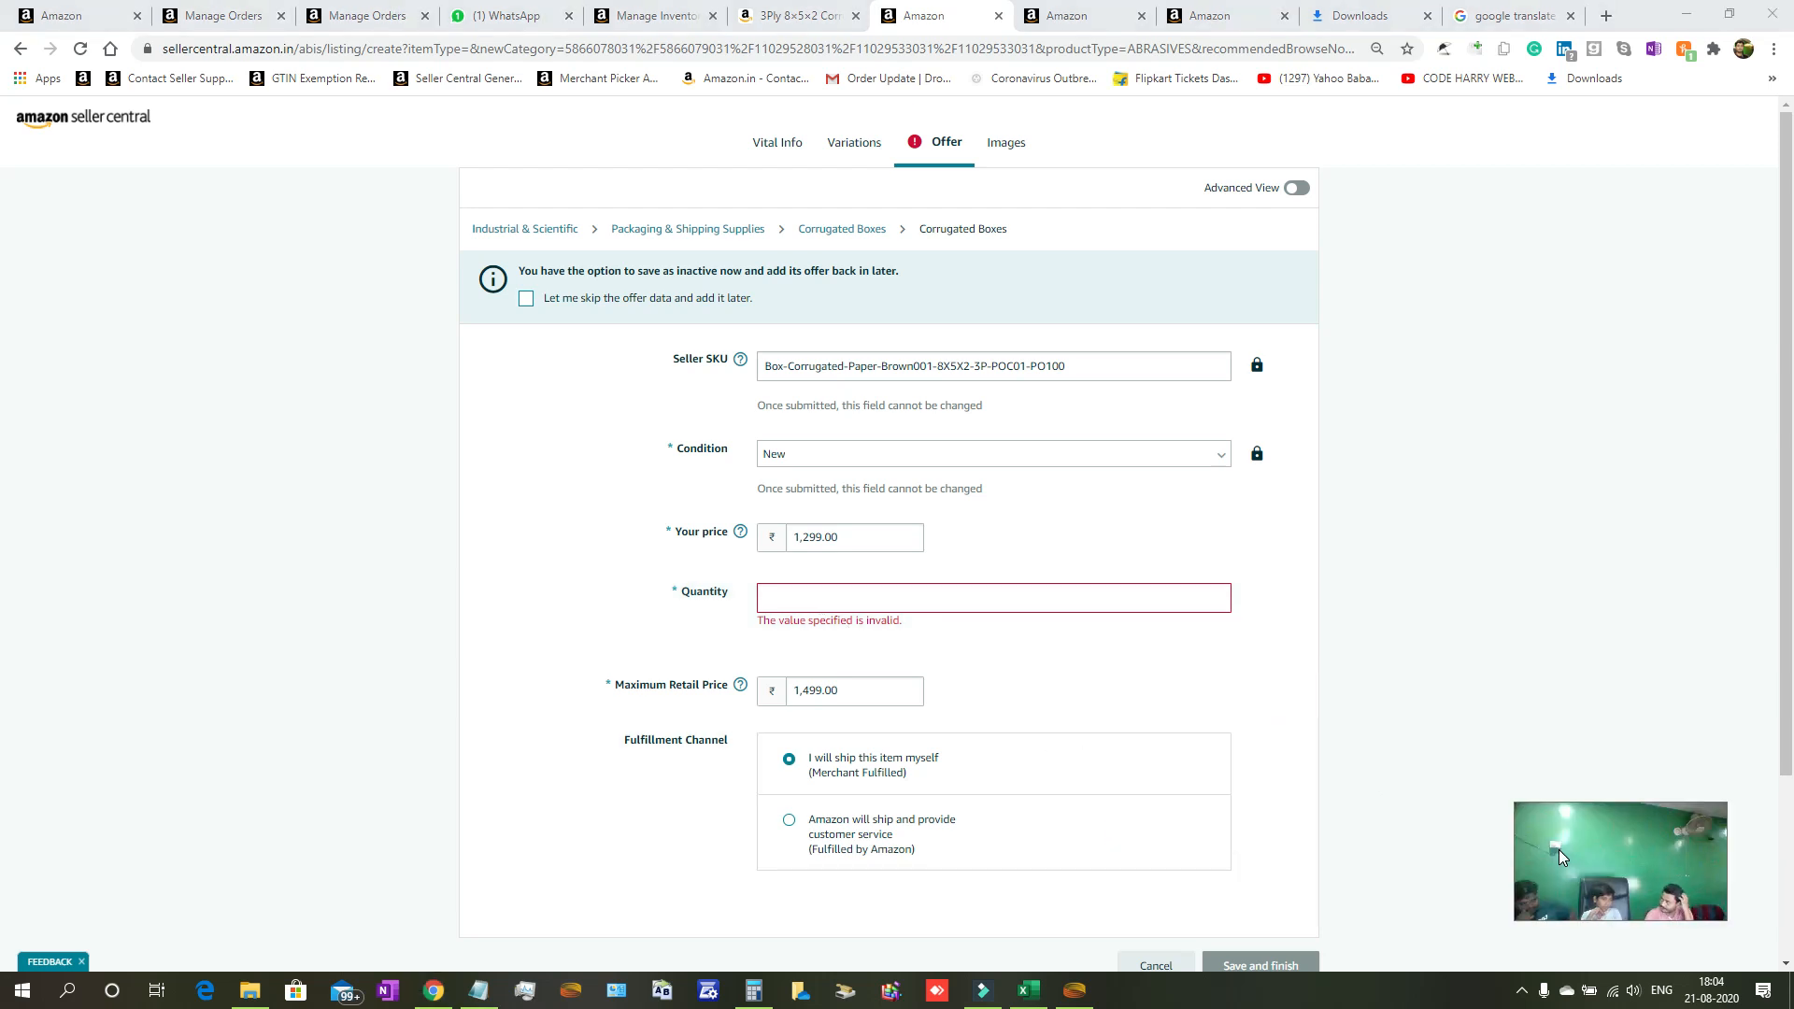
Switch to Calculator and add 50 to the running sum of 1322 for the closing fee.
{"action": "left_click", "coordinate": [753, 989]}
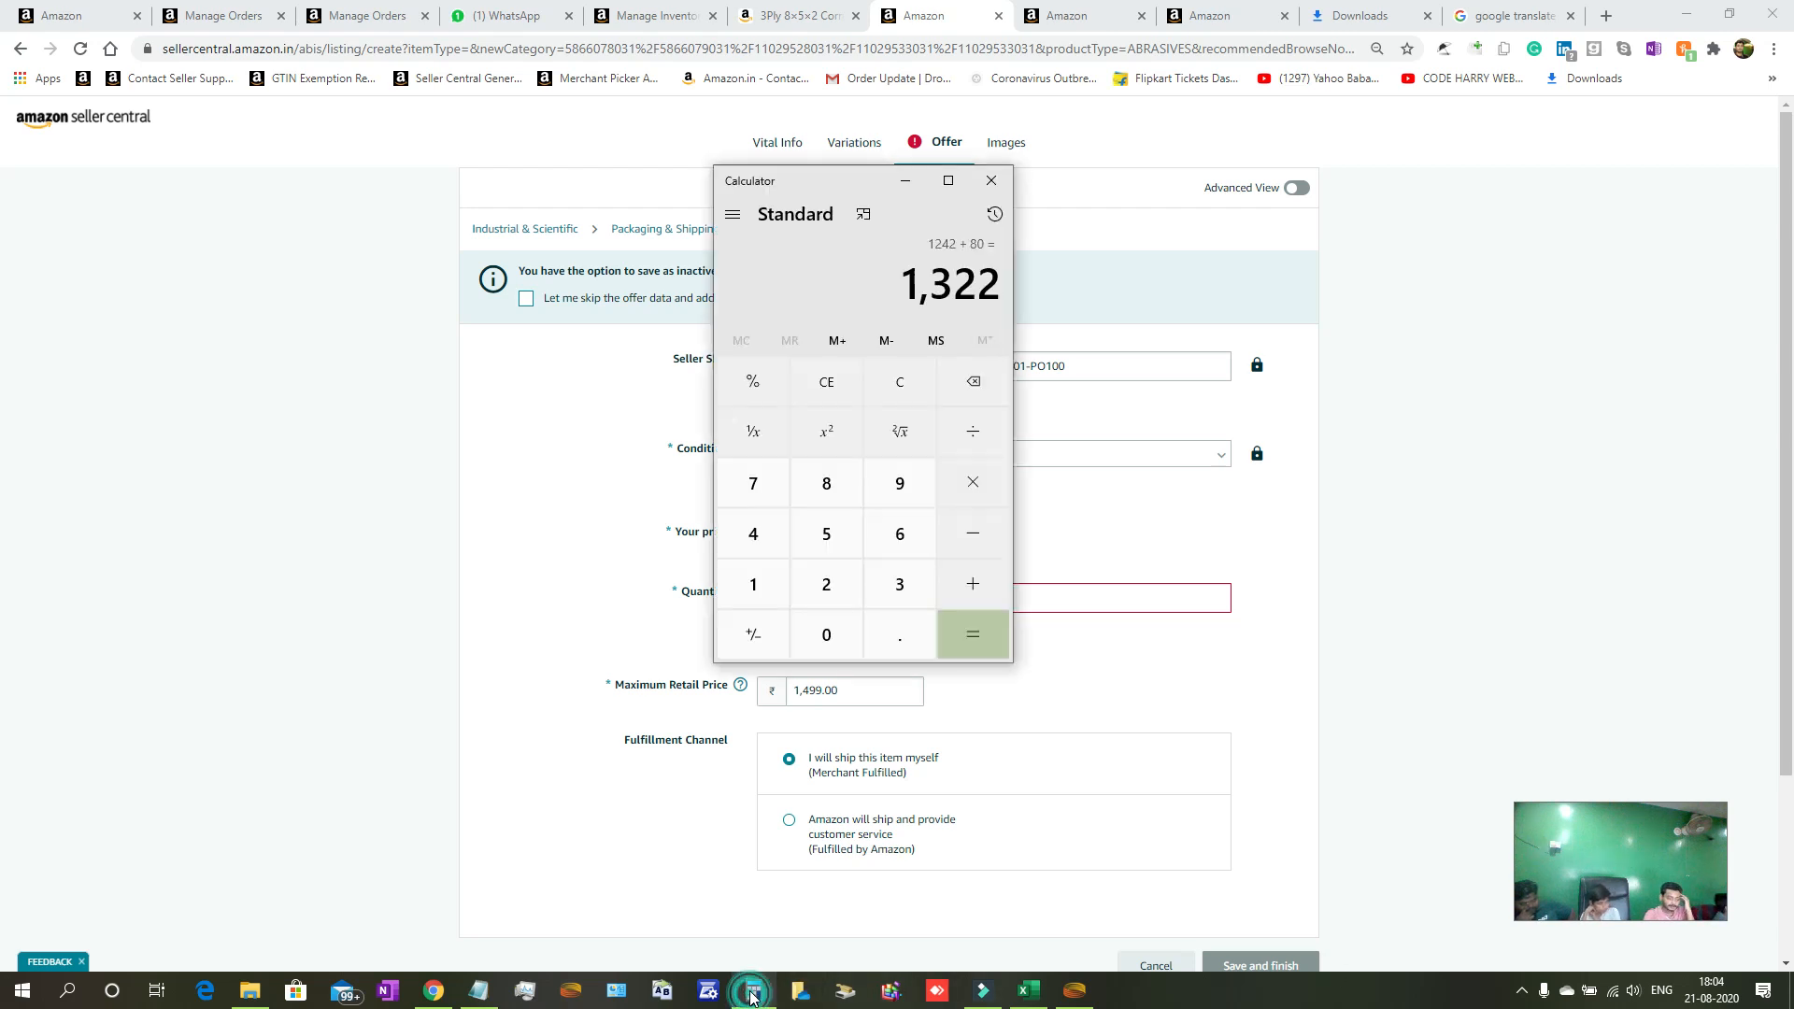
{"action": "left_click", "coordinate": [971, 596]}
{"action": "left_click", "coordinate": [826, 534]}
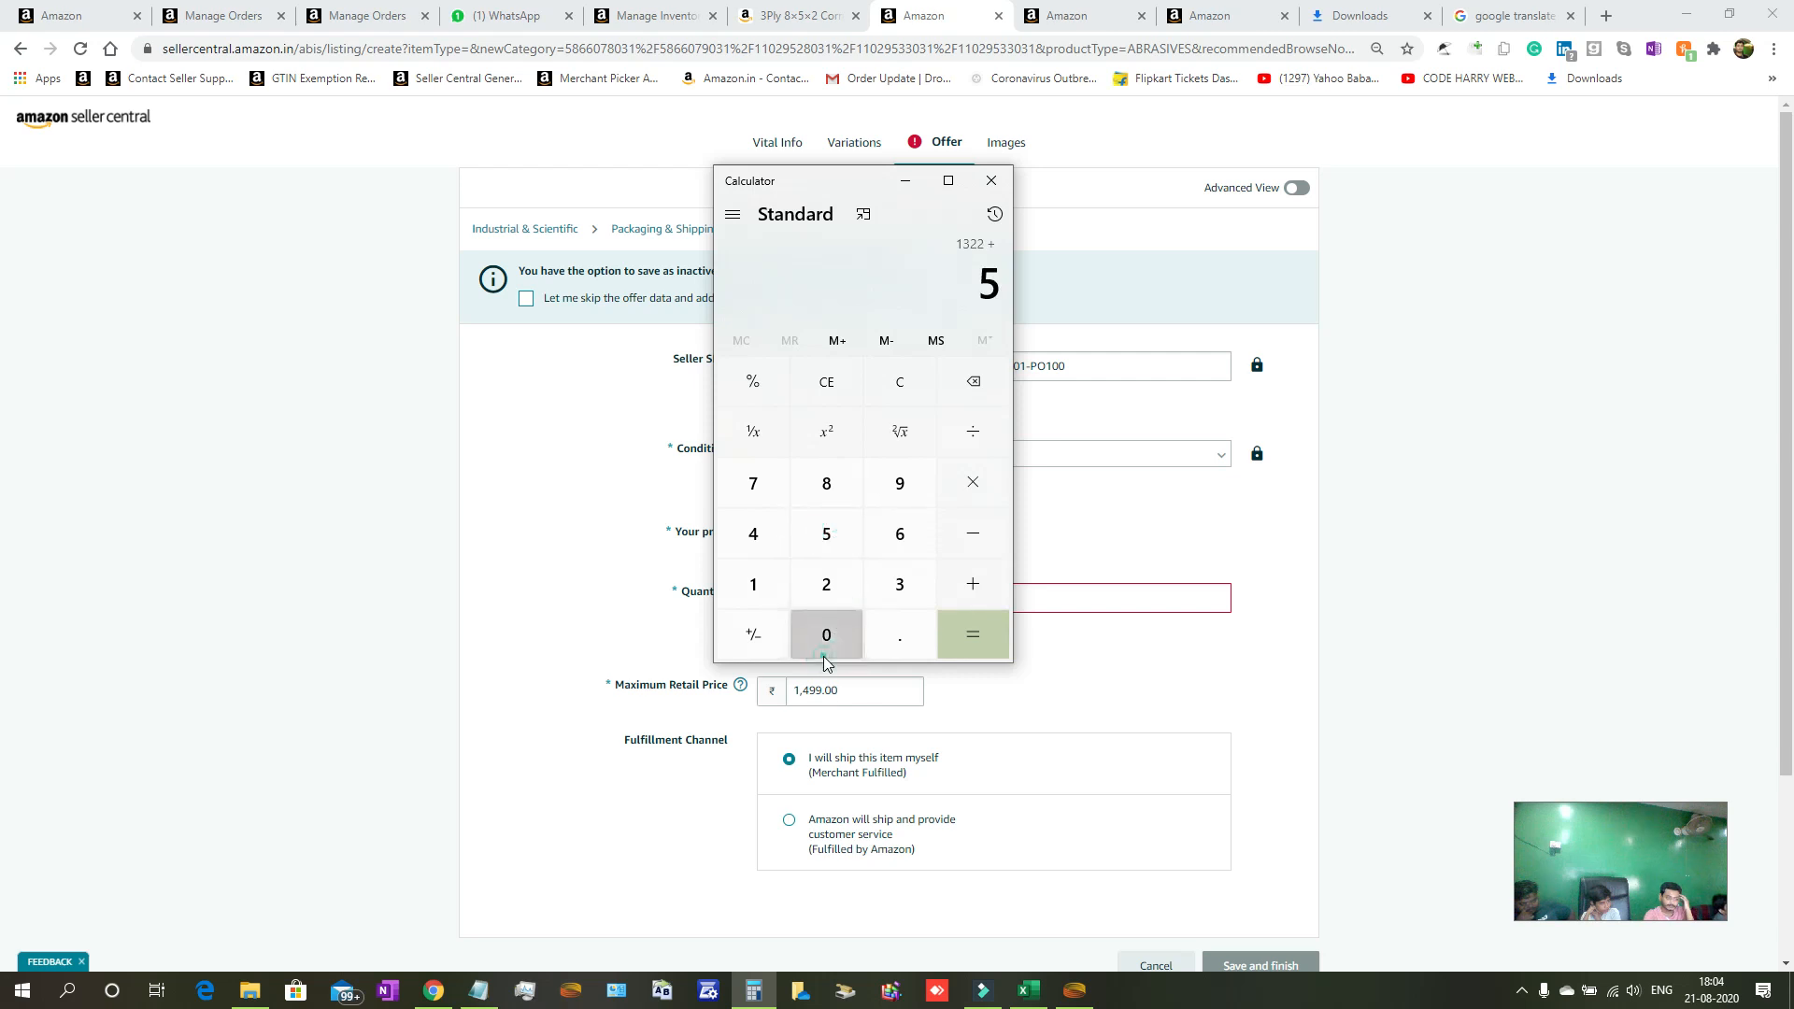
{"action": "left_click", "coordinate": [826, 635]}
{"action": "left_click", "coordinate": [975, 632]}
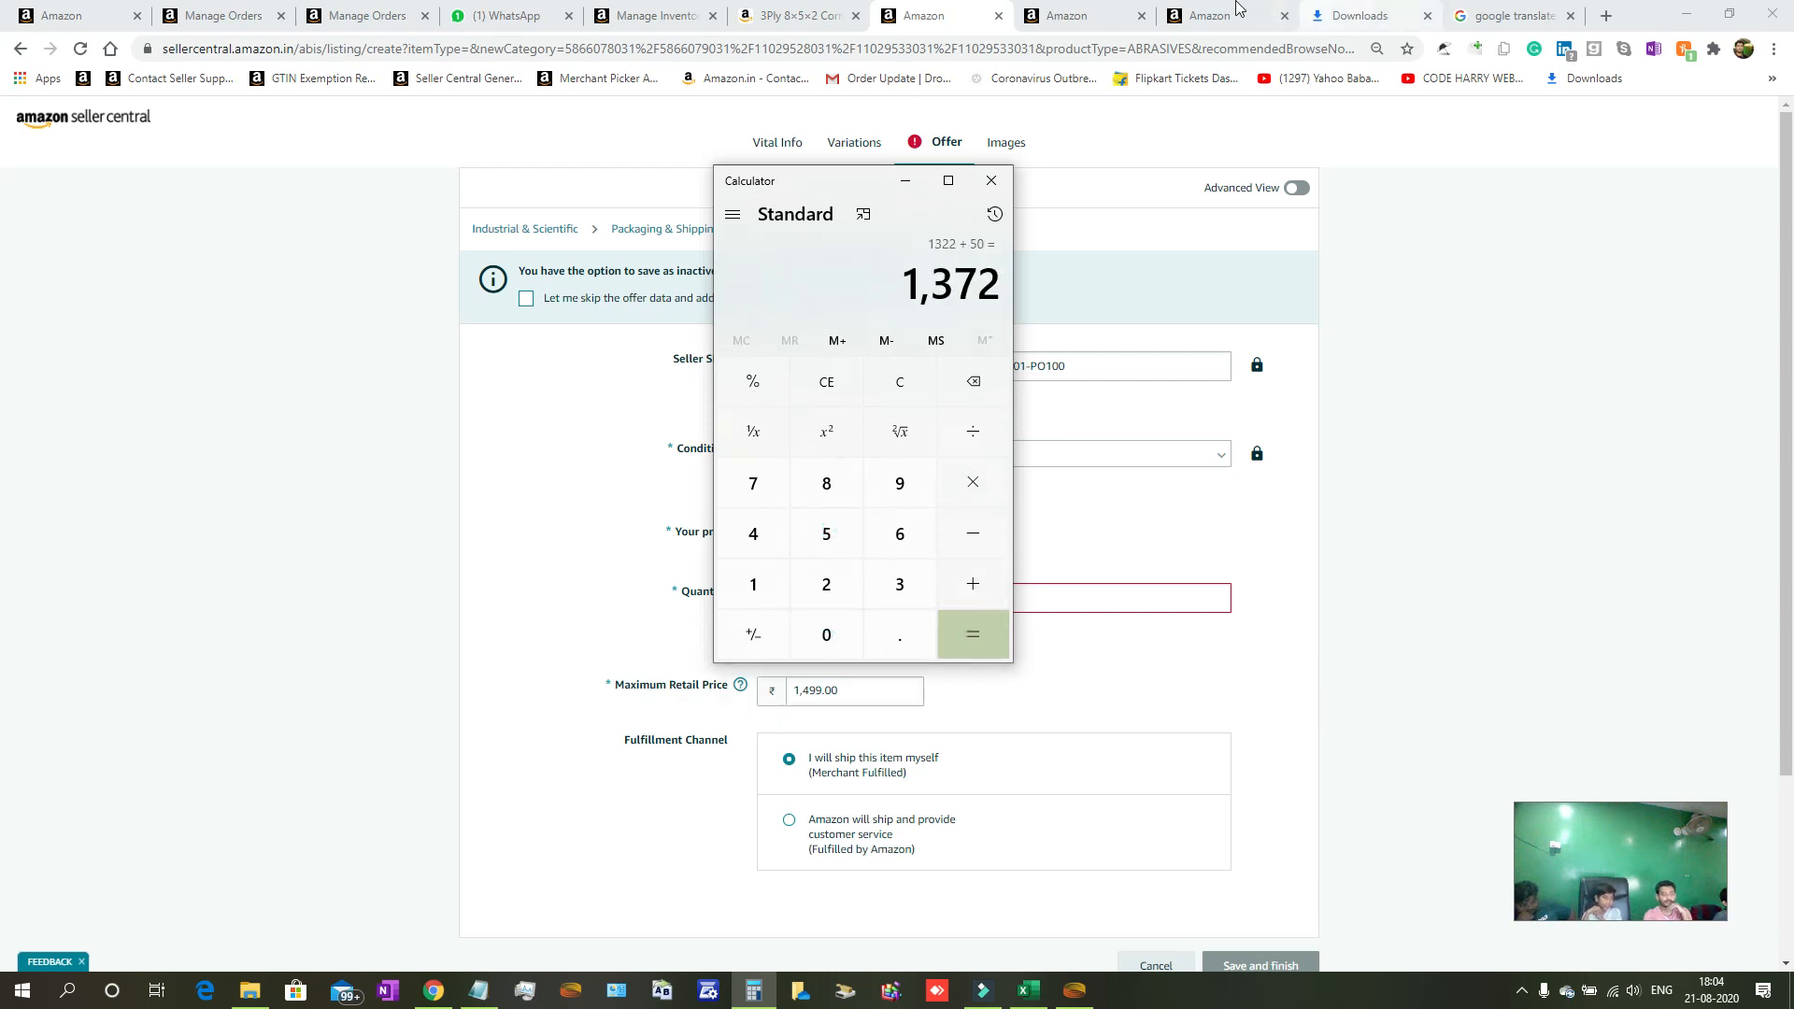
Recheck the closing fee table and referral fee examples on the fees page, and bring Calculator back up.
{"action": "left_click", "coordinate": [1218, 5]}
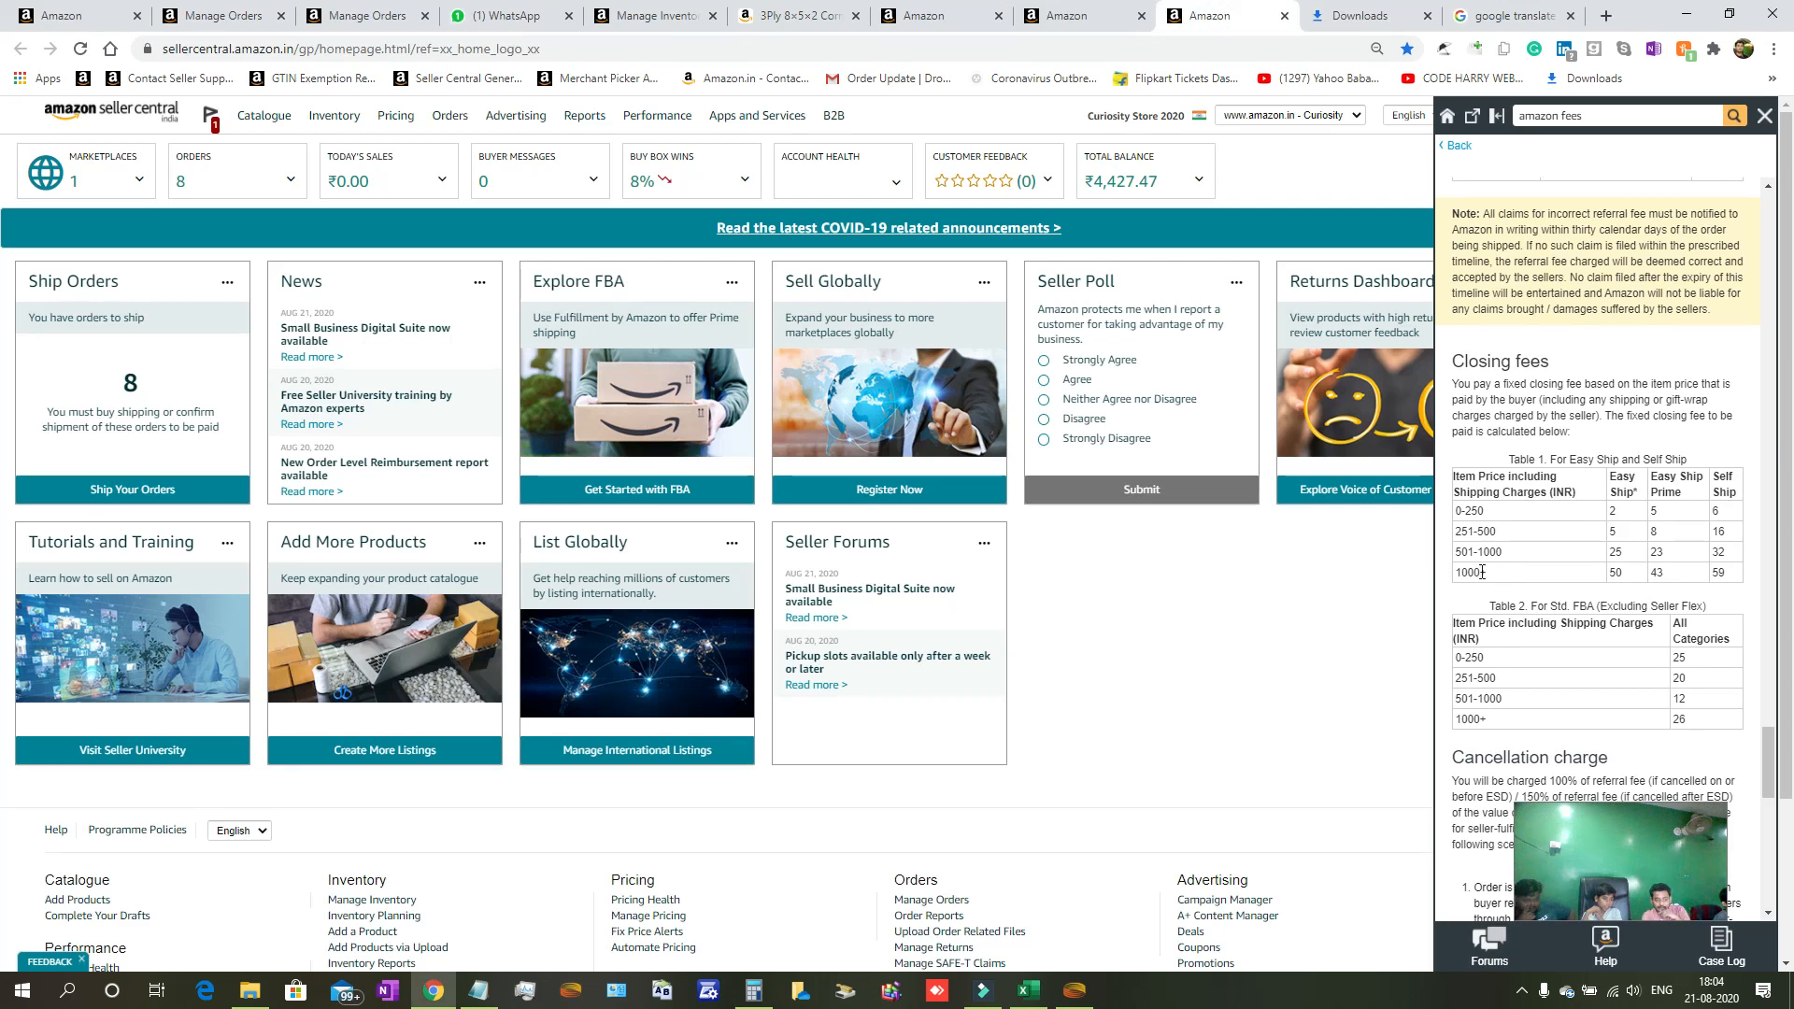
{"action": "scroll", "coordinate": [1678, 657], "scroll_direction": "down", "scroll_amount": 10}
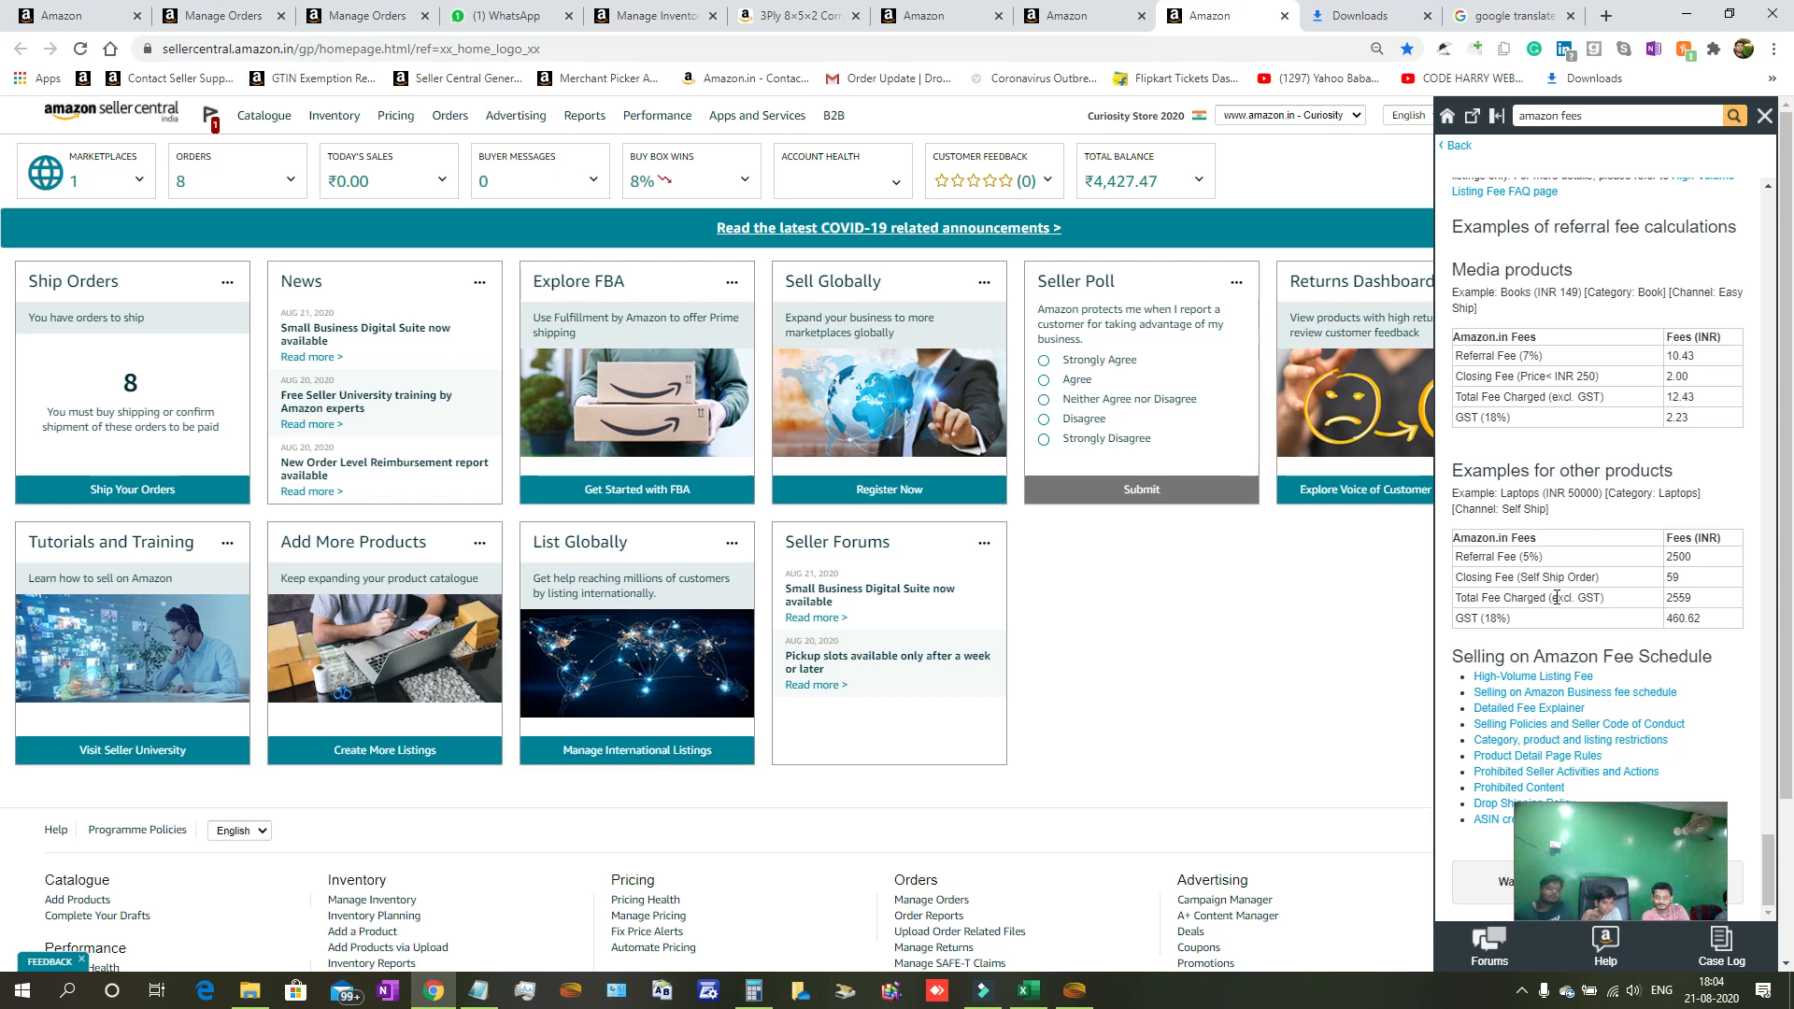
{"action": "left_click", "coordinate": [755, 991]}
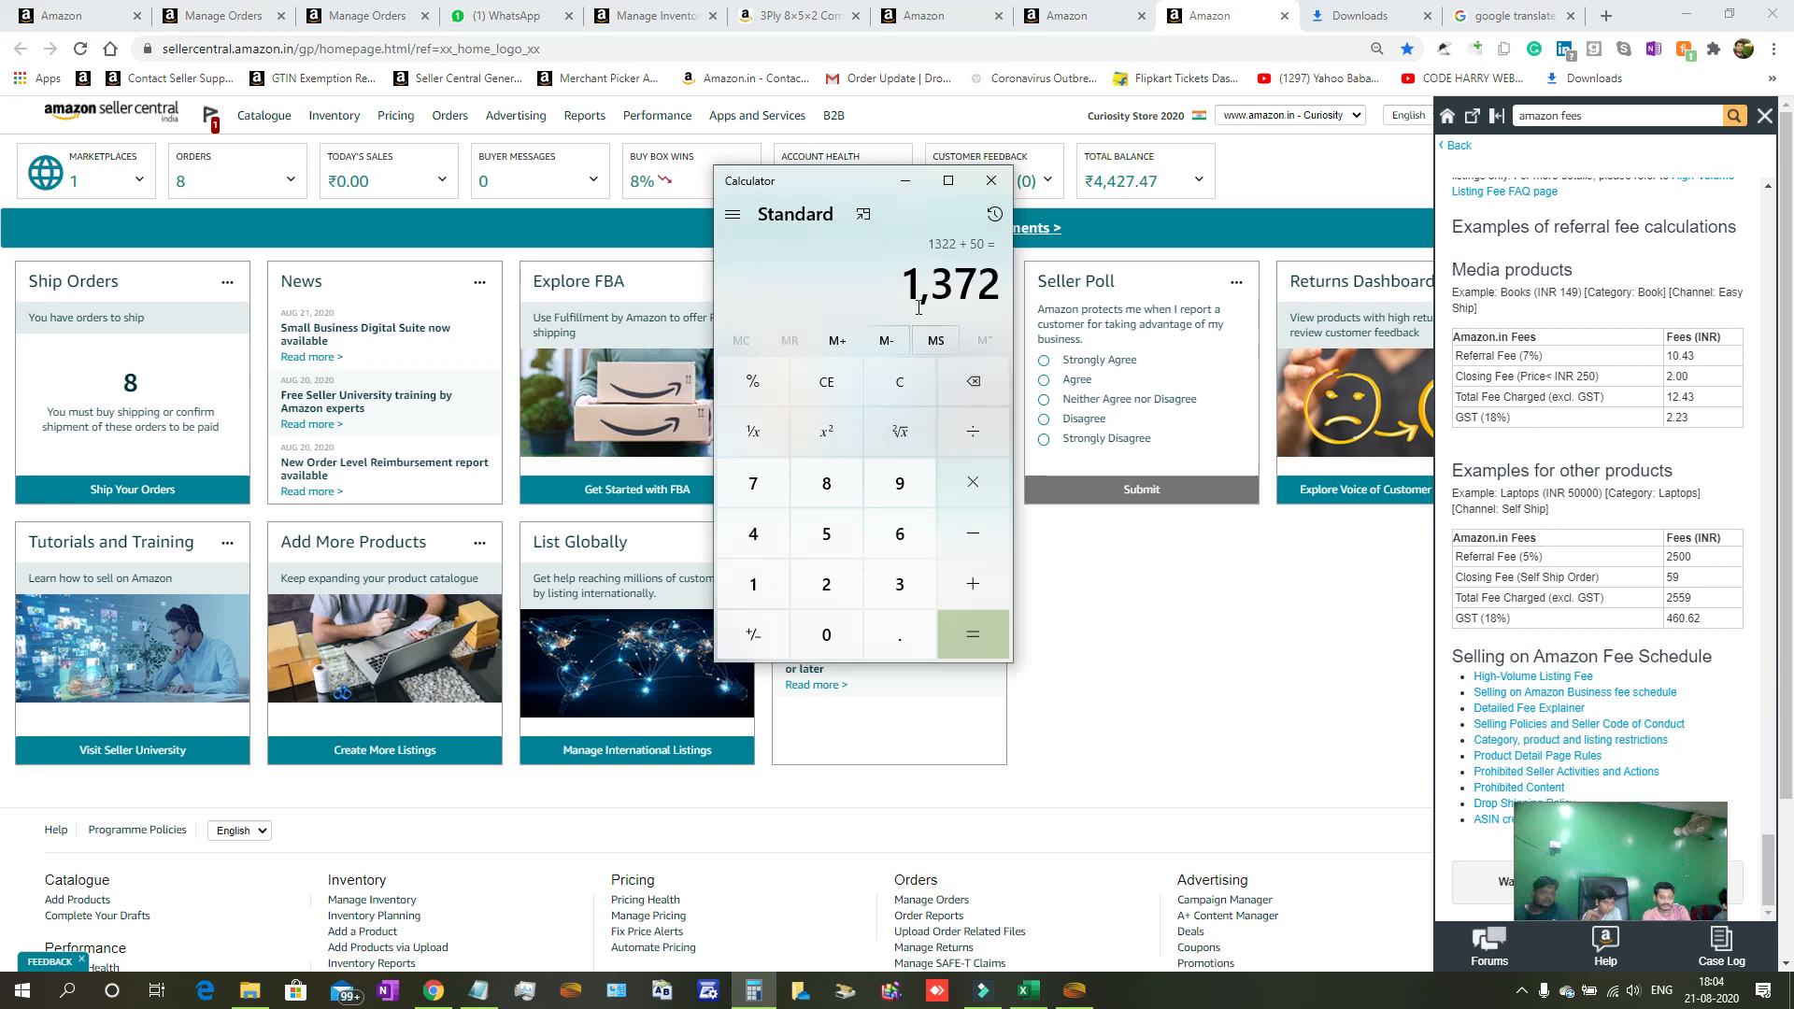
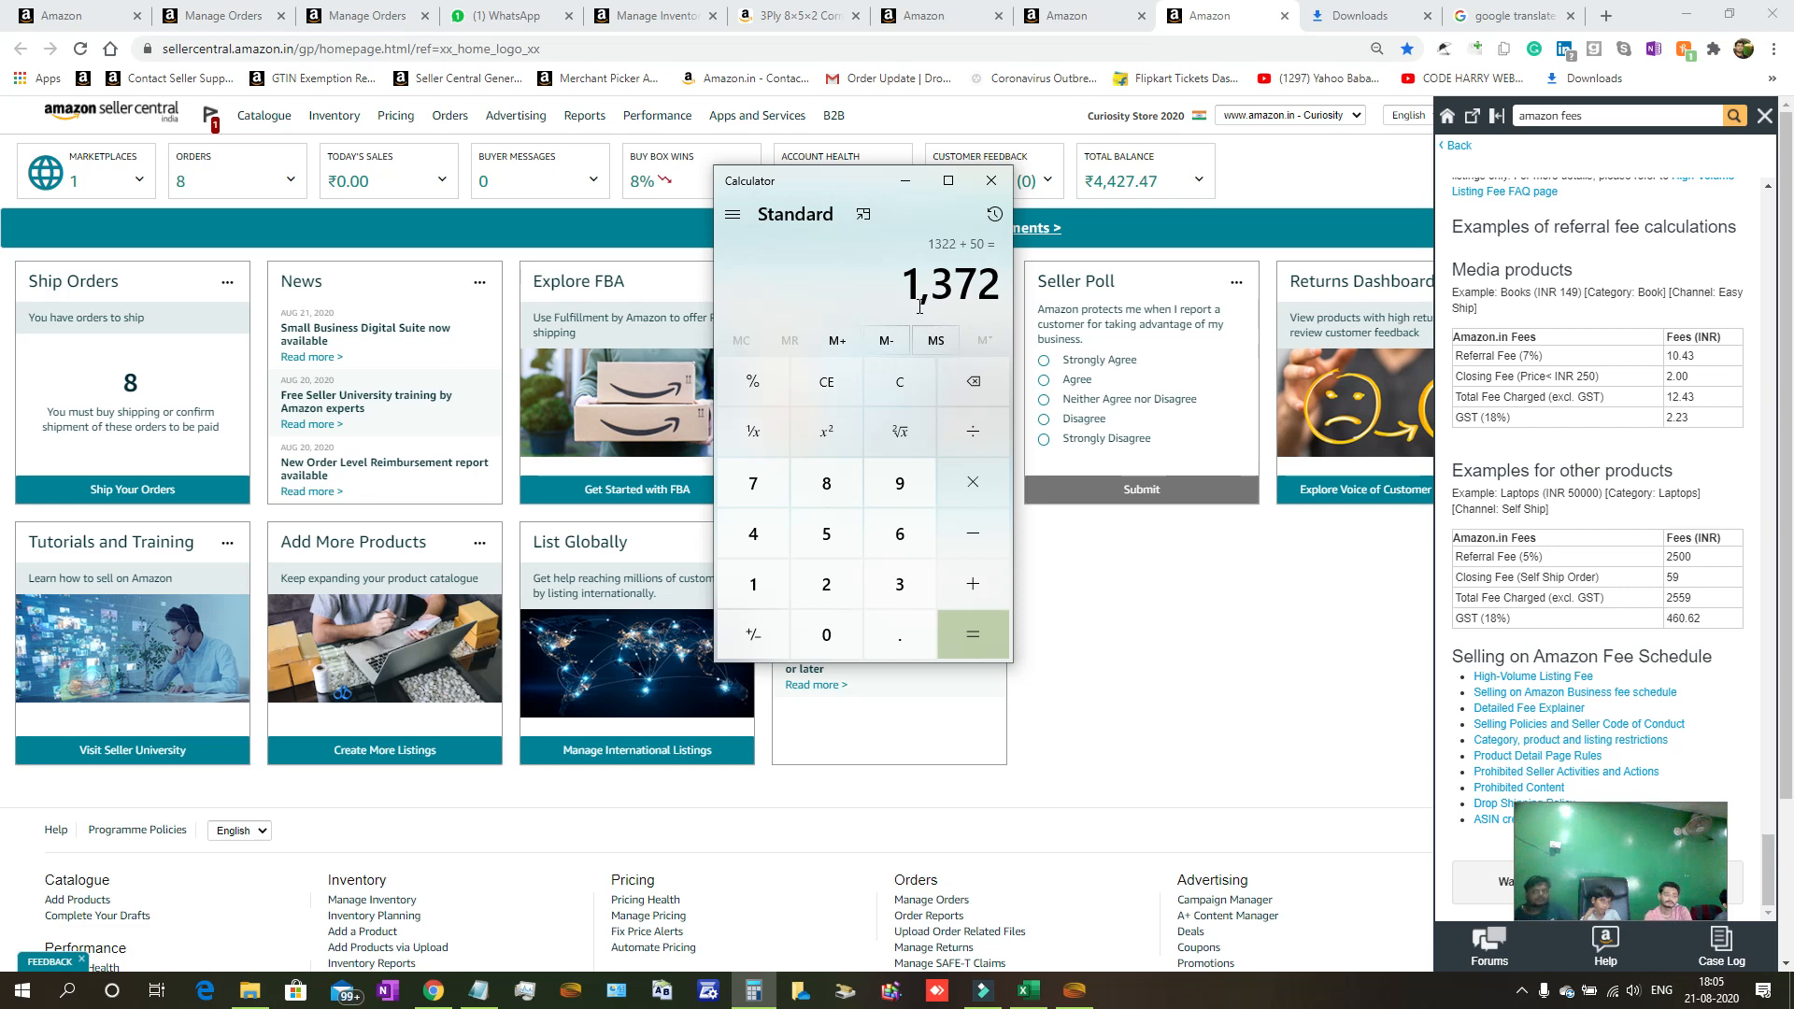
Return to the corrugated box listing's Offer section and set Your price to 1,499.00.
{"action": "left_click", "coordinate": [1084, 9]}
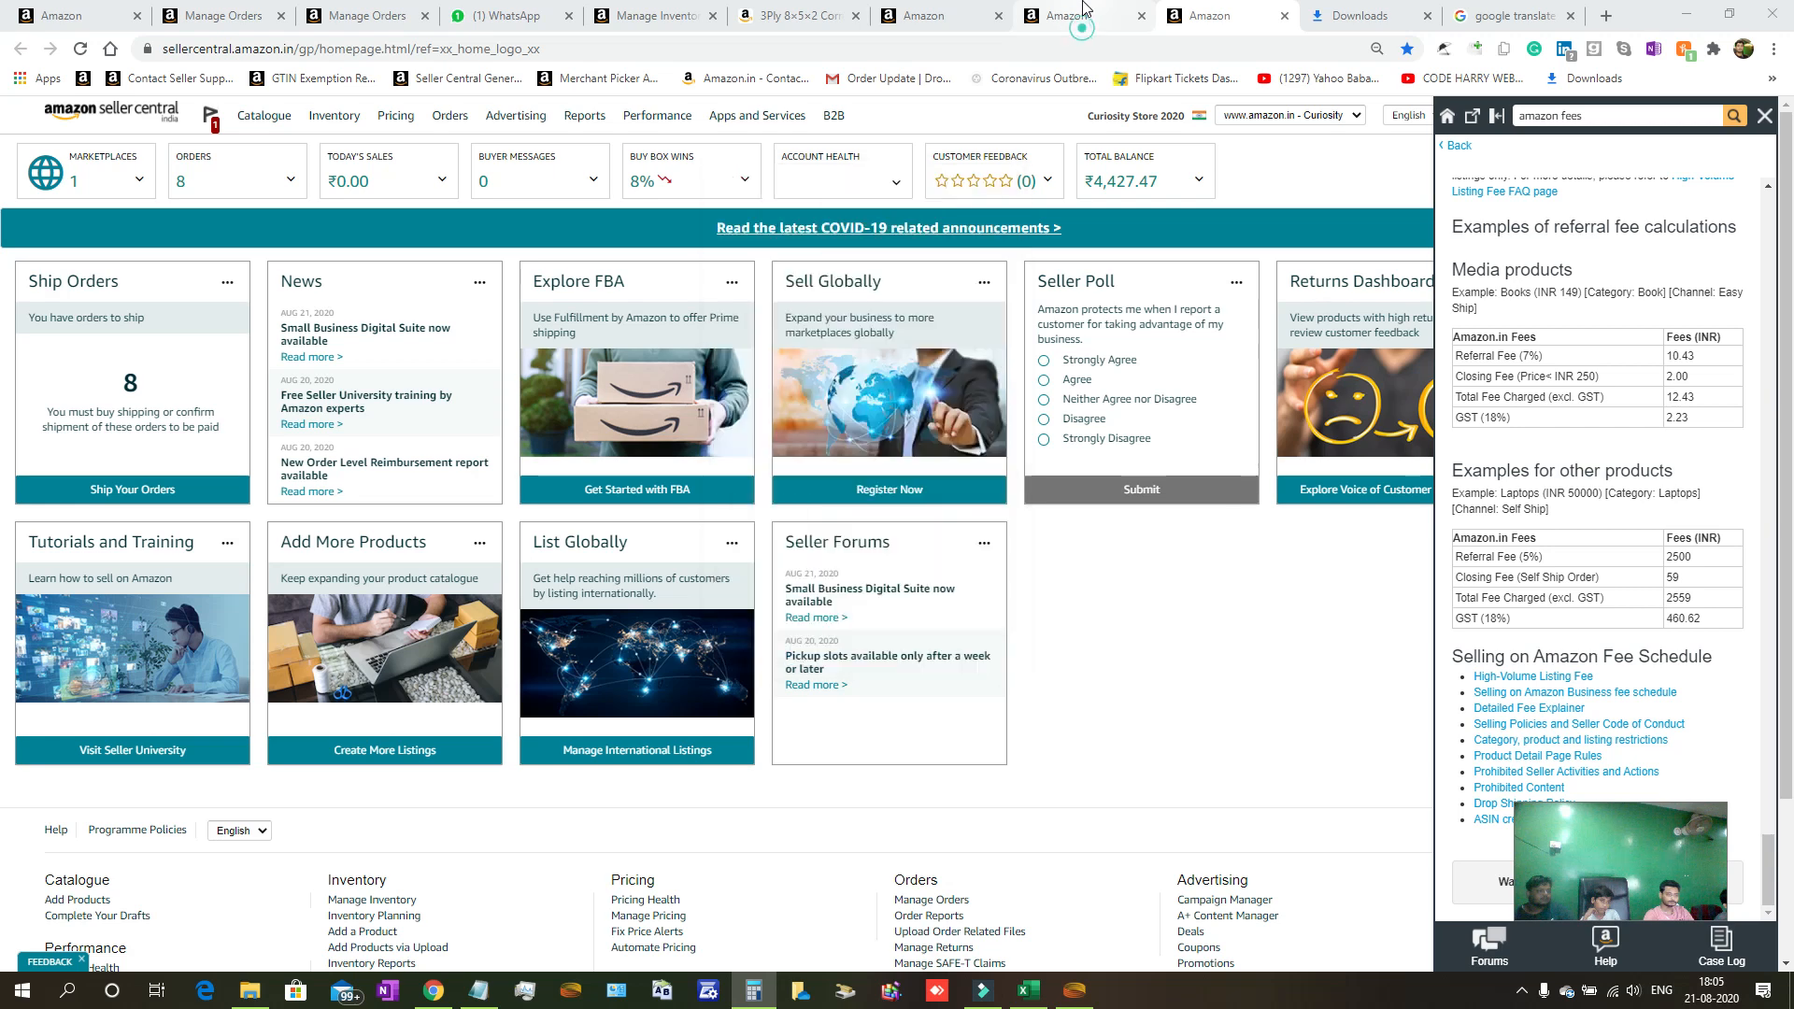
{"action": "left_click", "coordinate": [1196, 15]}
{"action": "left_click", "coordinate": [983, 9]}
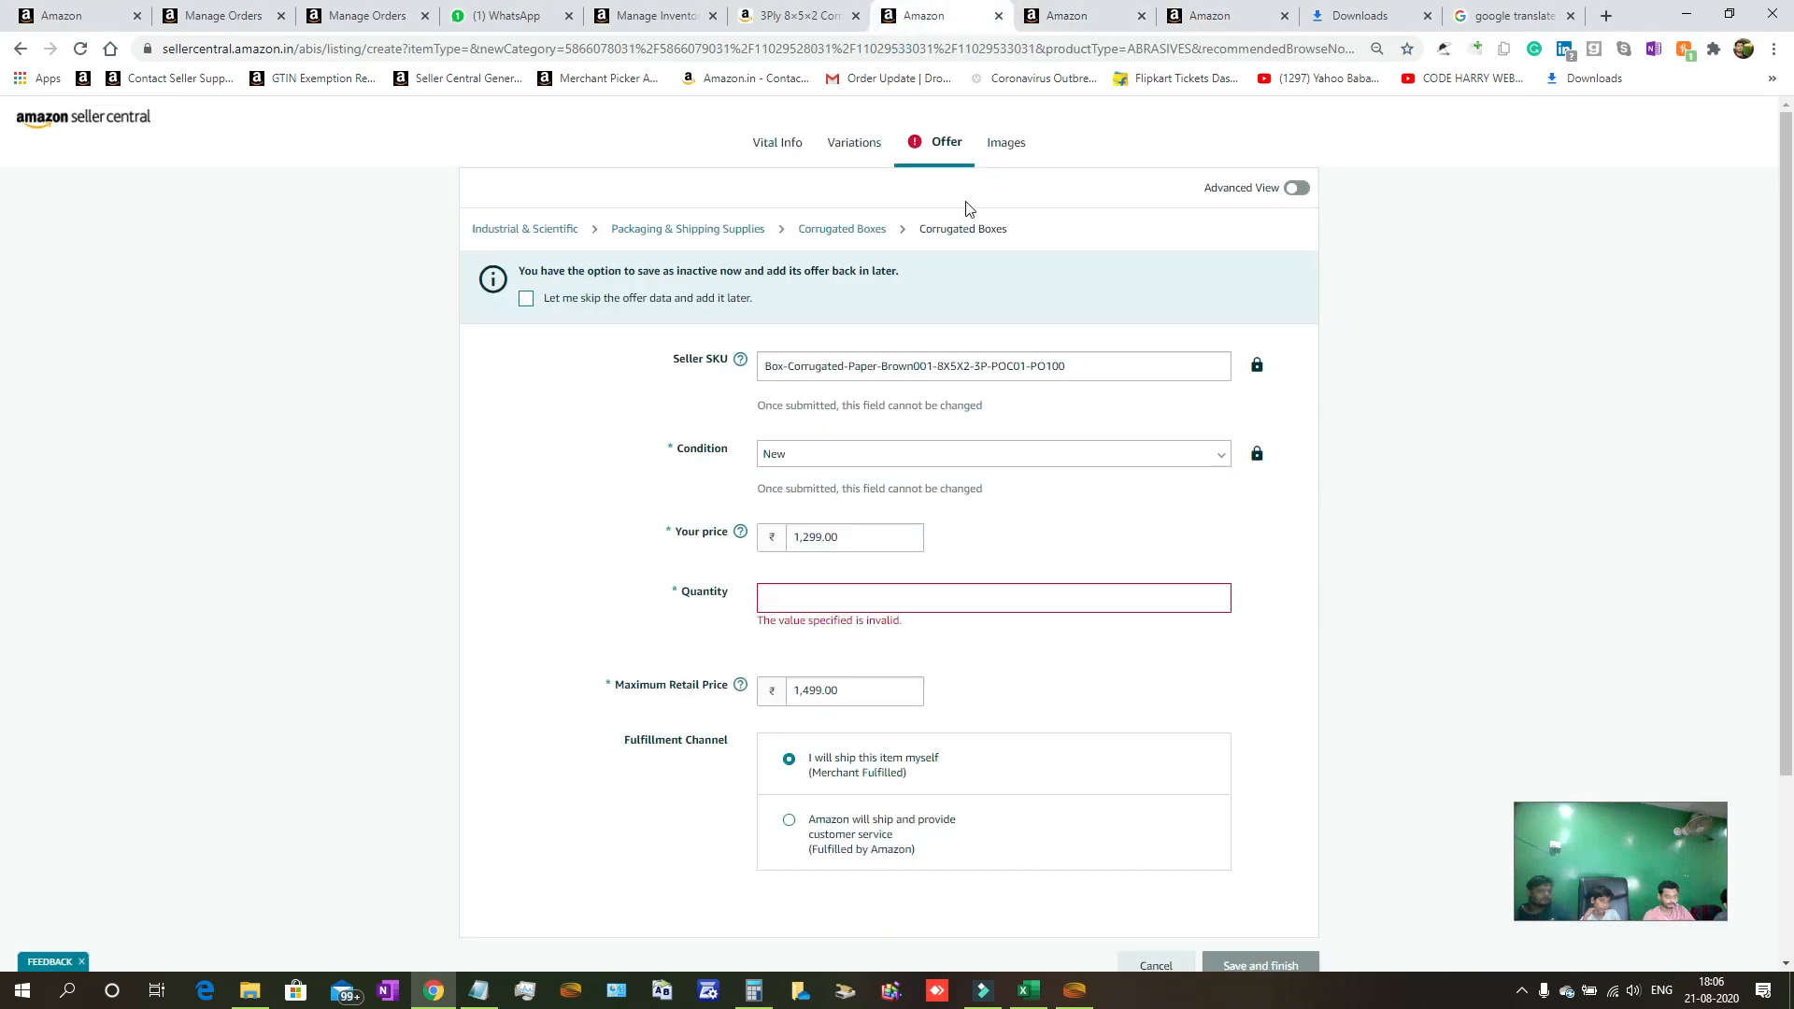
{"action": "left_click", "coordinate": [809, 540]}
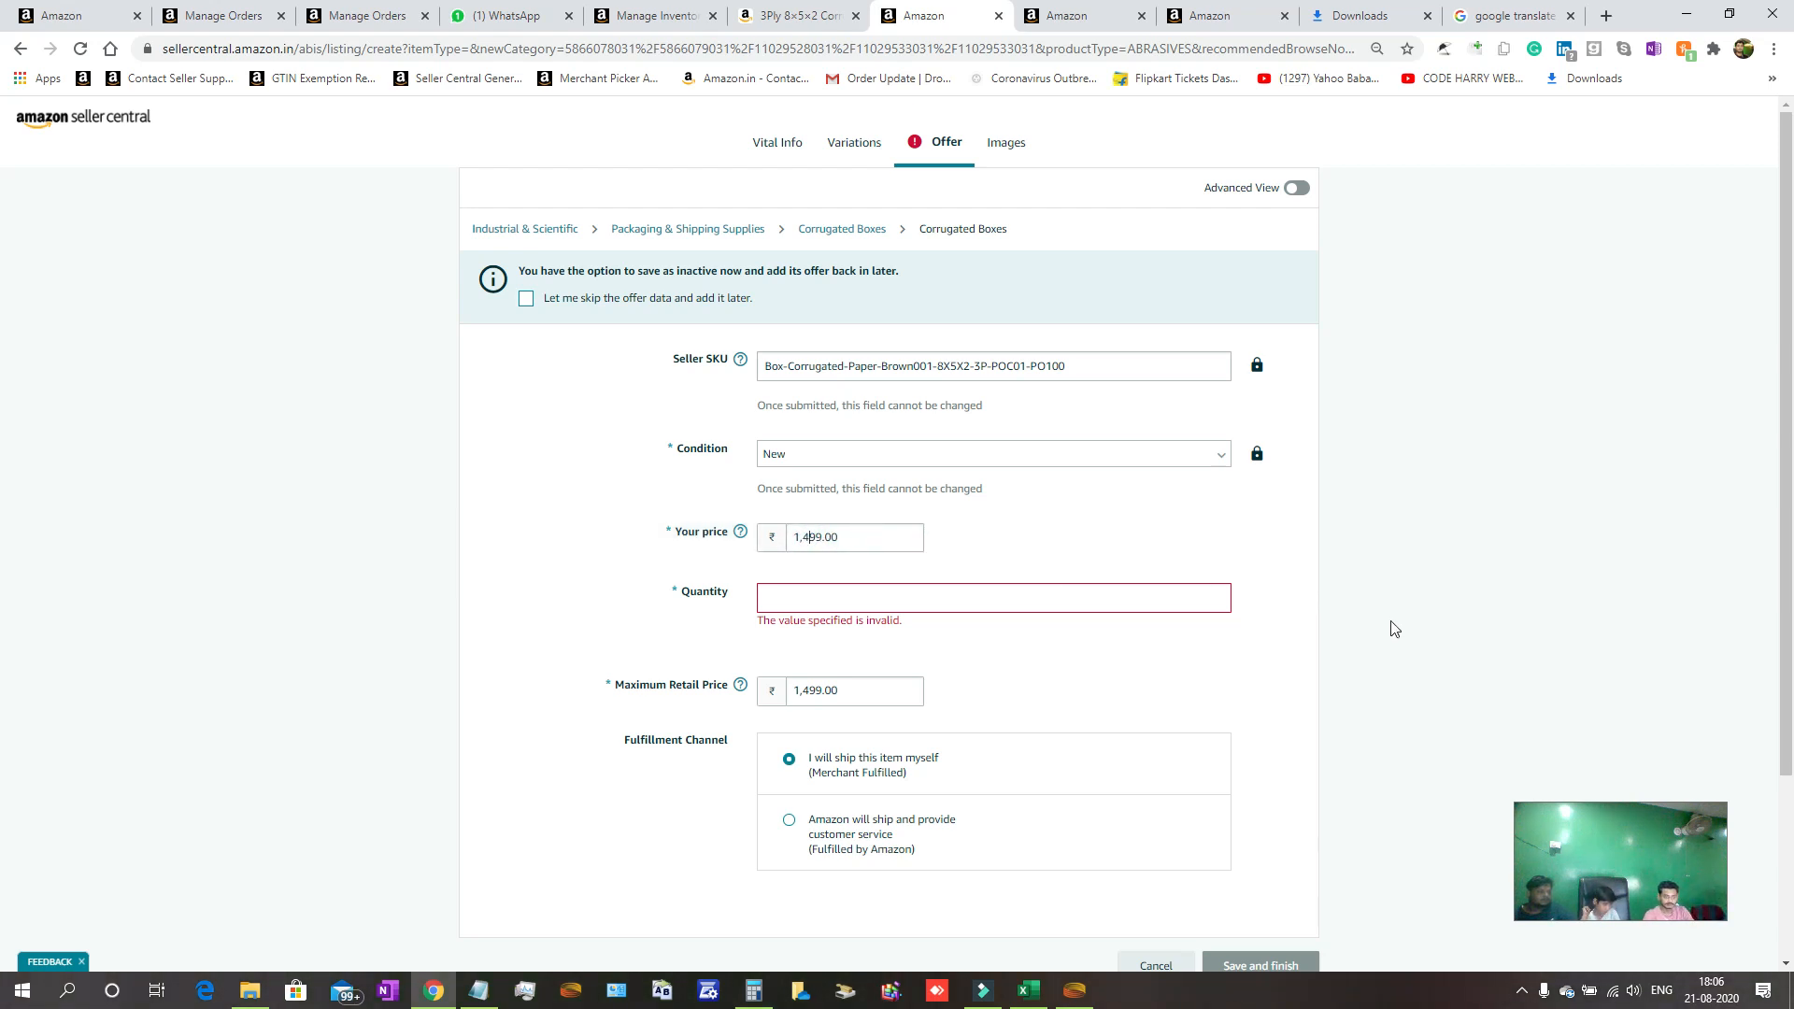
Enter a quantity of 100 for the offer and submit the listing.
{"action": "scroll", "coordinate": [1410, 648], "scroll_direction": "down", "scroll_amount": 2}
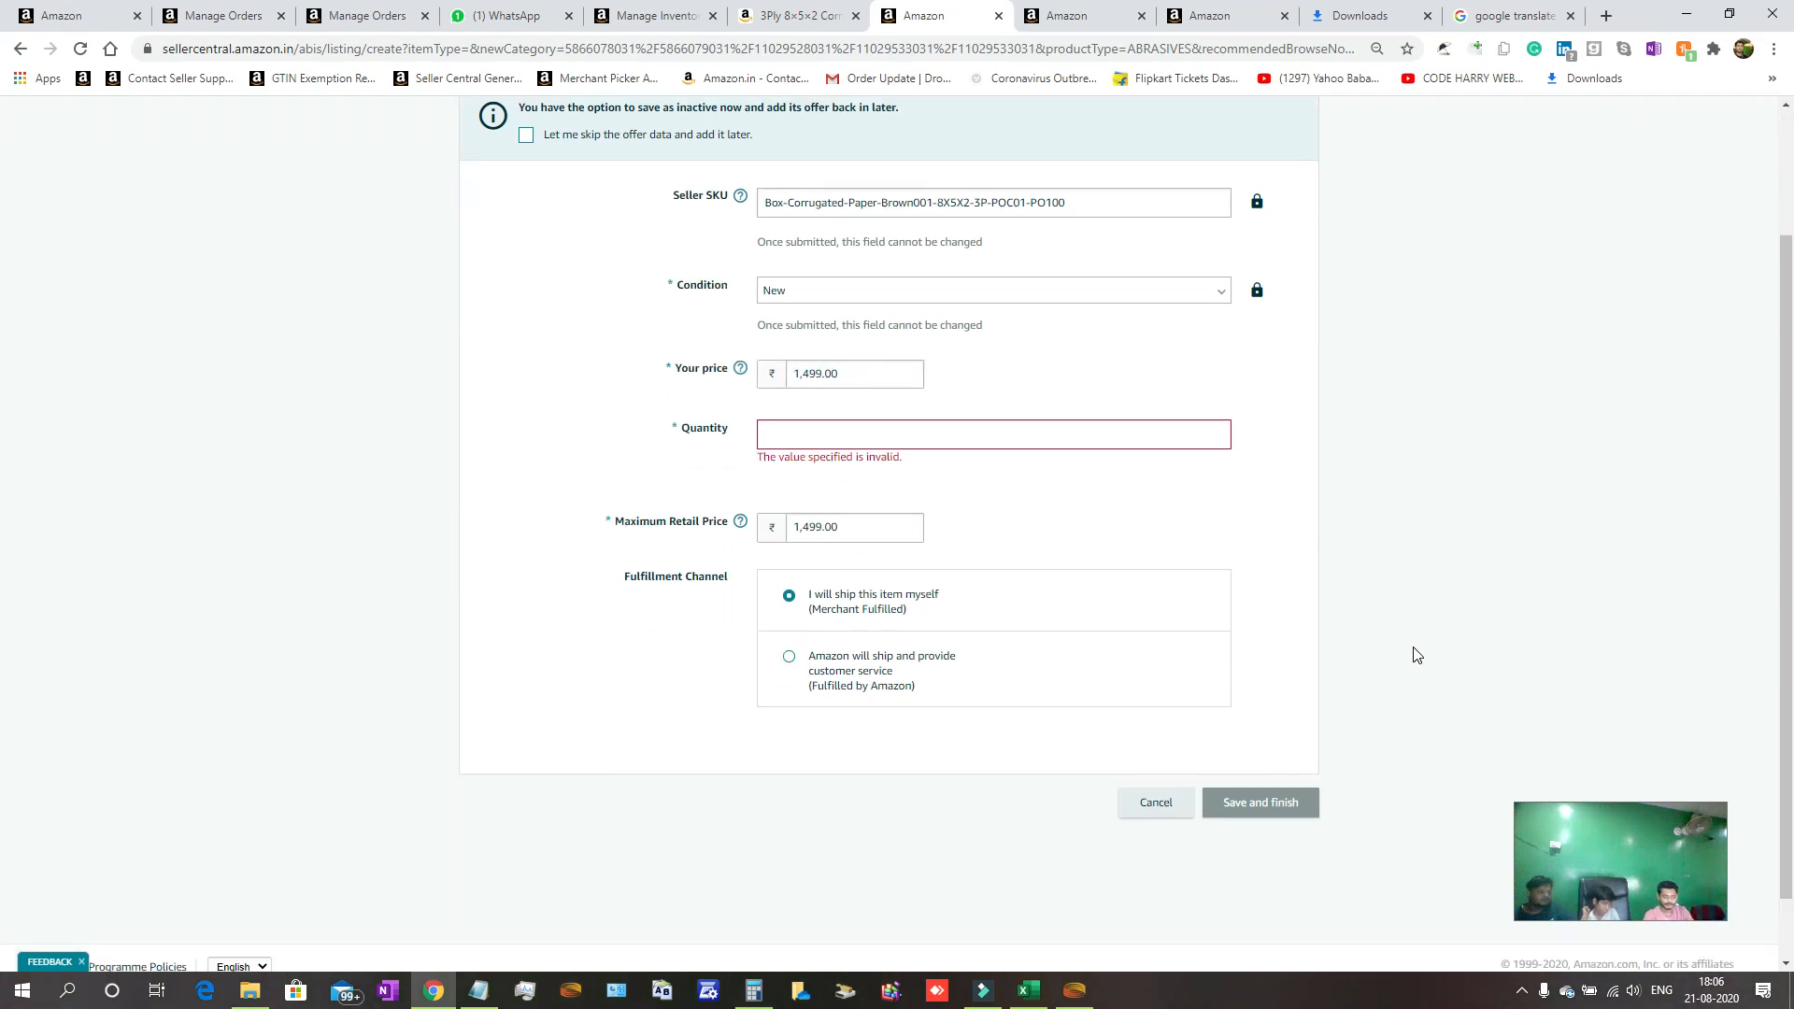
{"action": "left_click", "coordinate": [850, 416]}
{"action": "type", "text": "100"}
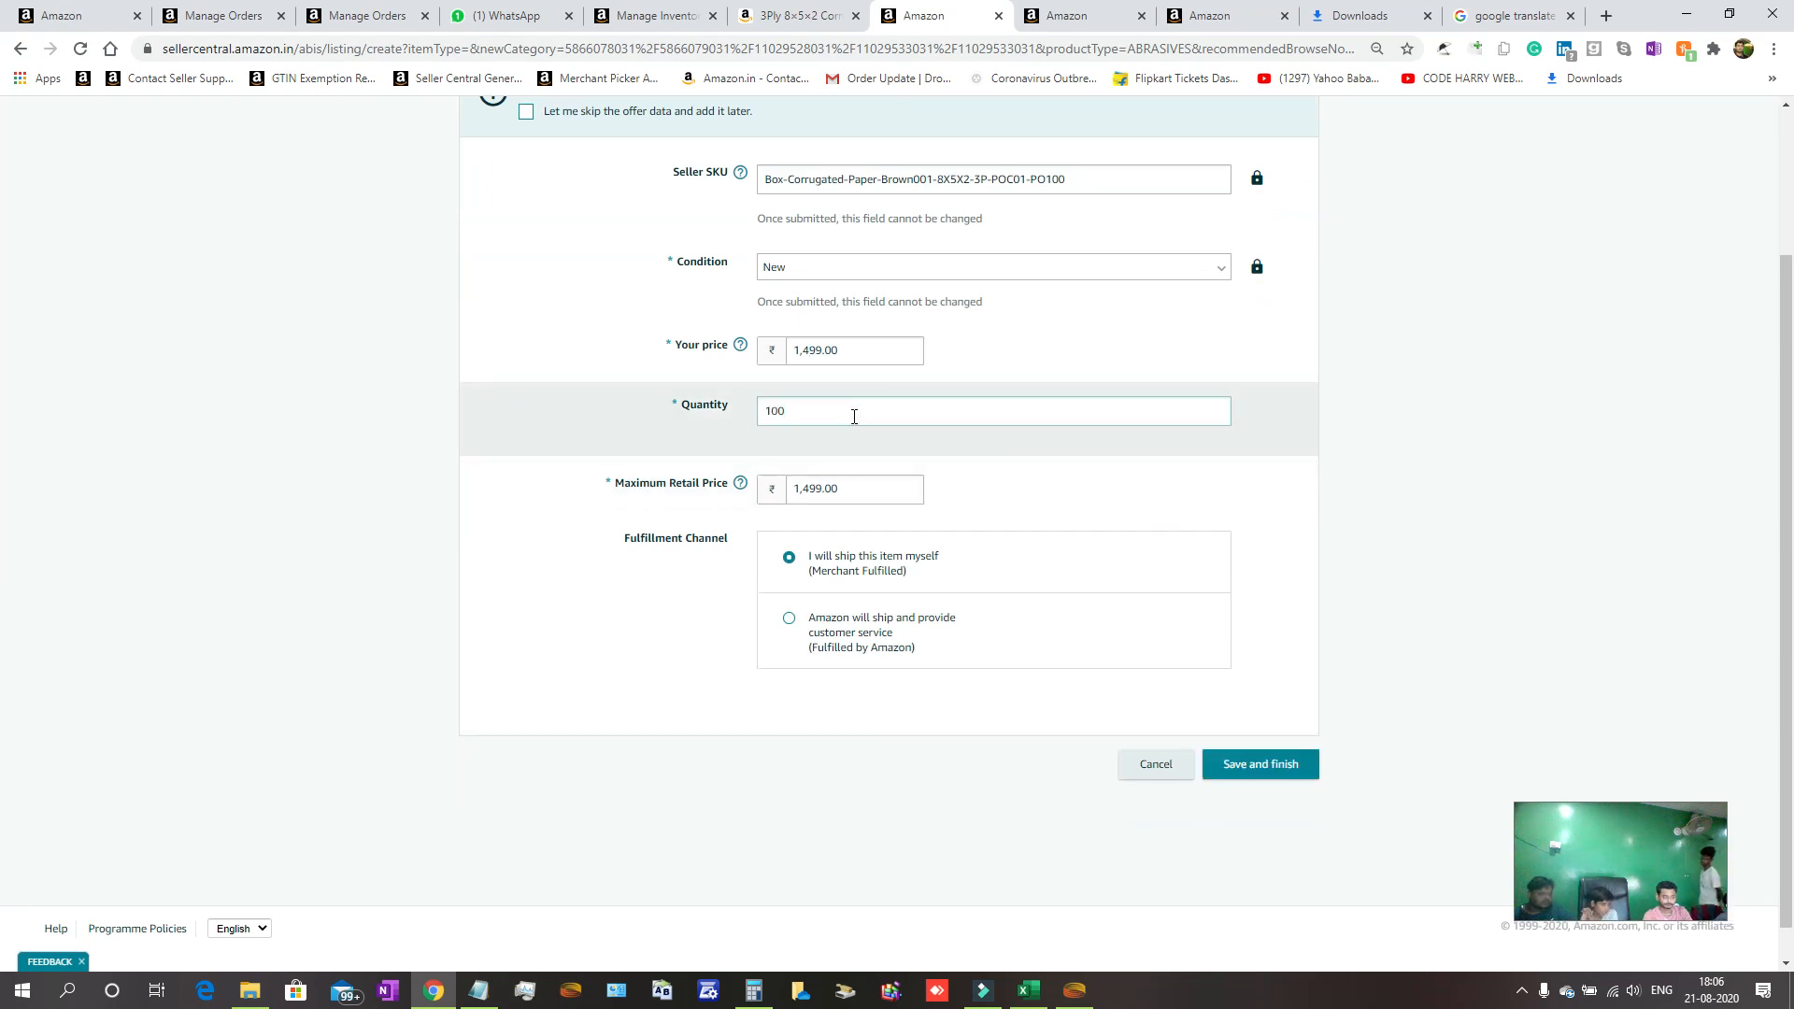
{"action": "key", "text": "Return"}
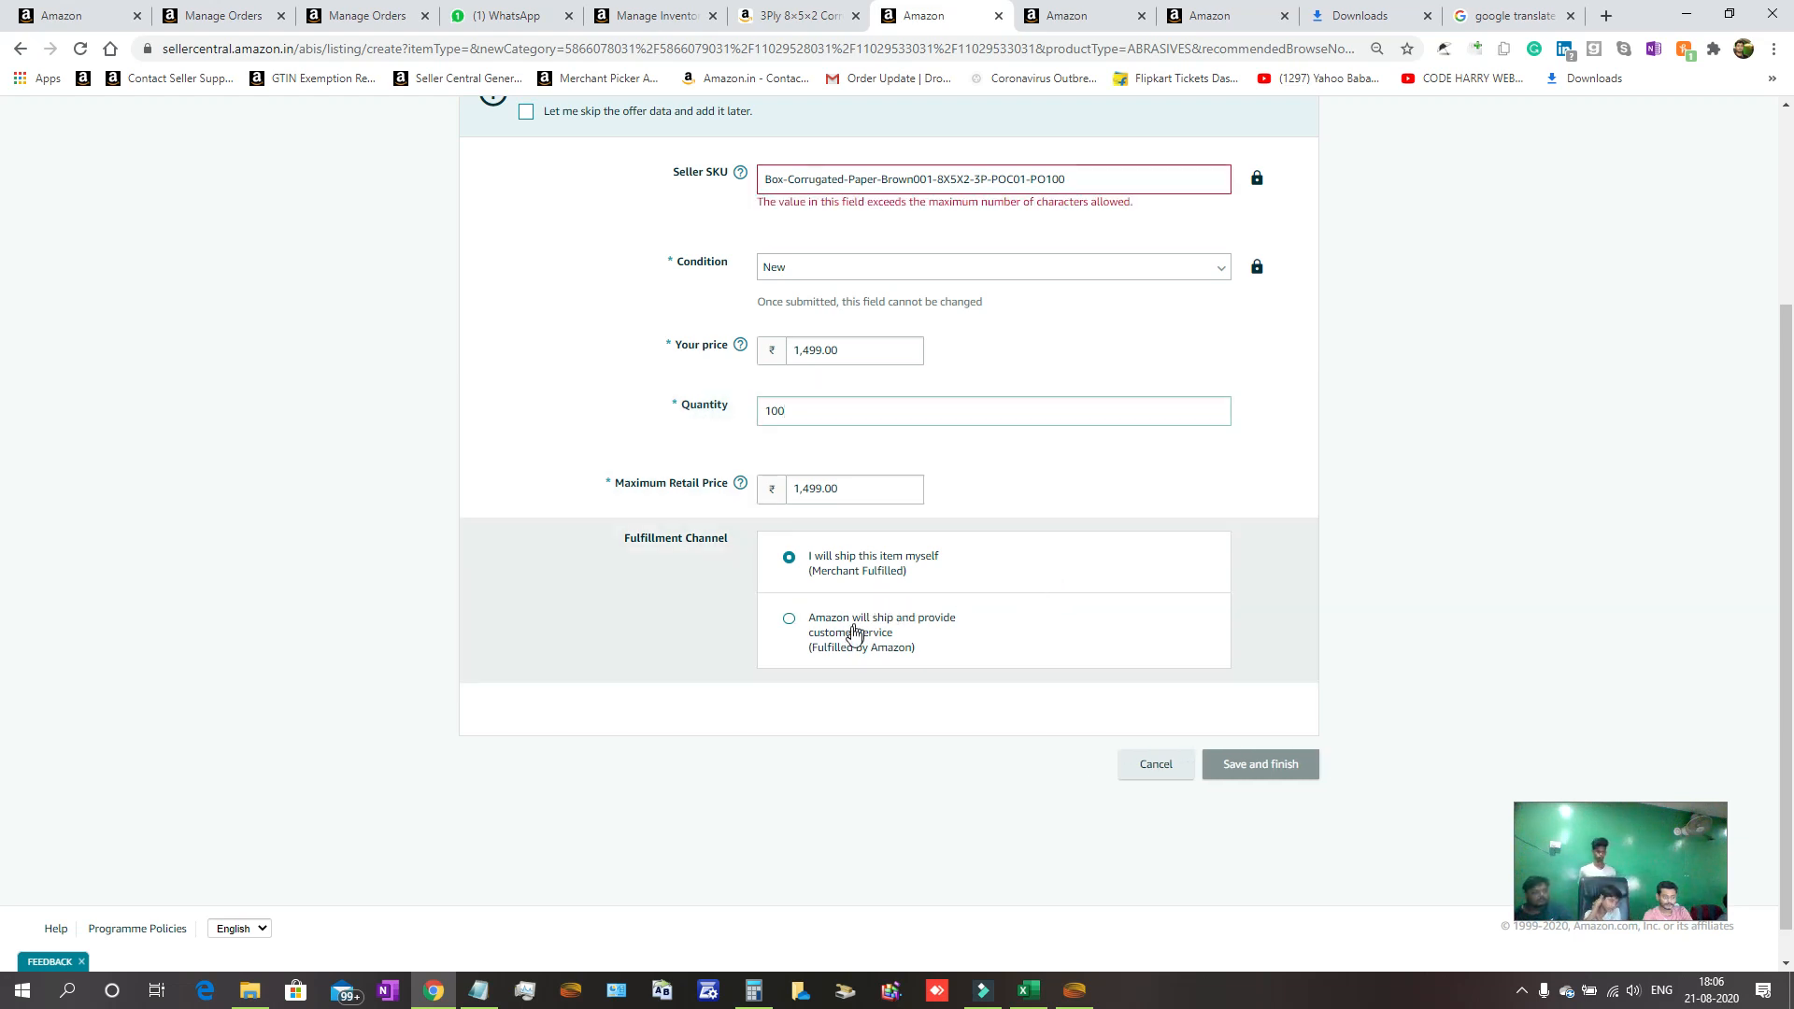
Review the errors flagged on the listing and copy the complete Seller SKU.
{"action": "scroll", "coordinate": [1175, 619], "scroll_direction": "up", "scroll_amount": 1}
{"action": "scroll", "coordinate": [1175, 619], "scroll_direction": "up", "scroll_amount": 4}
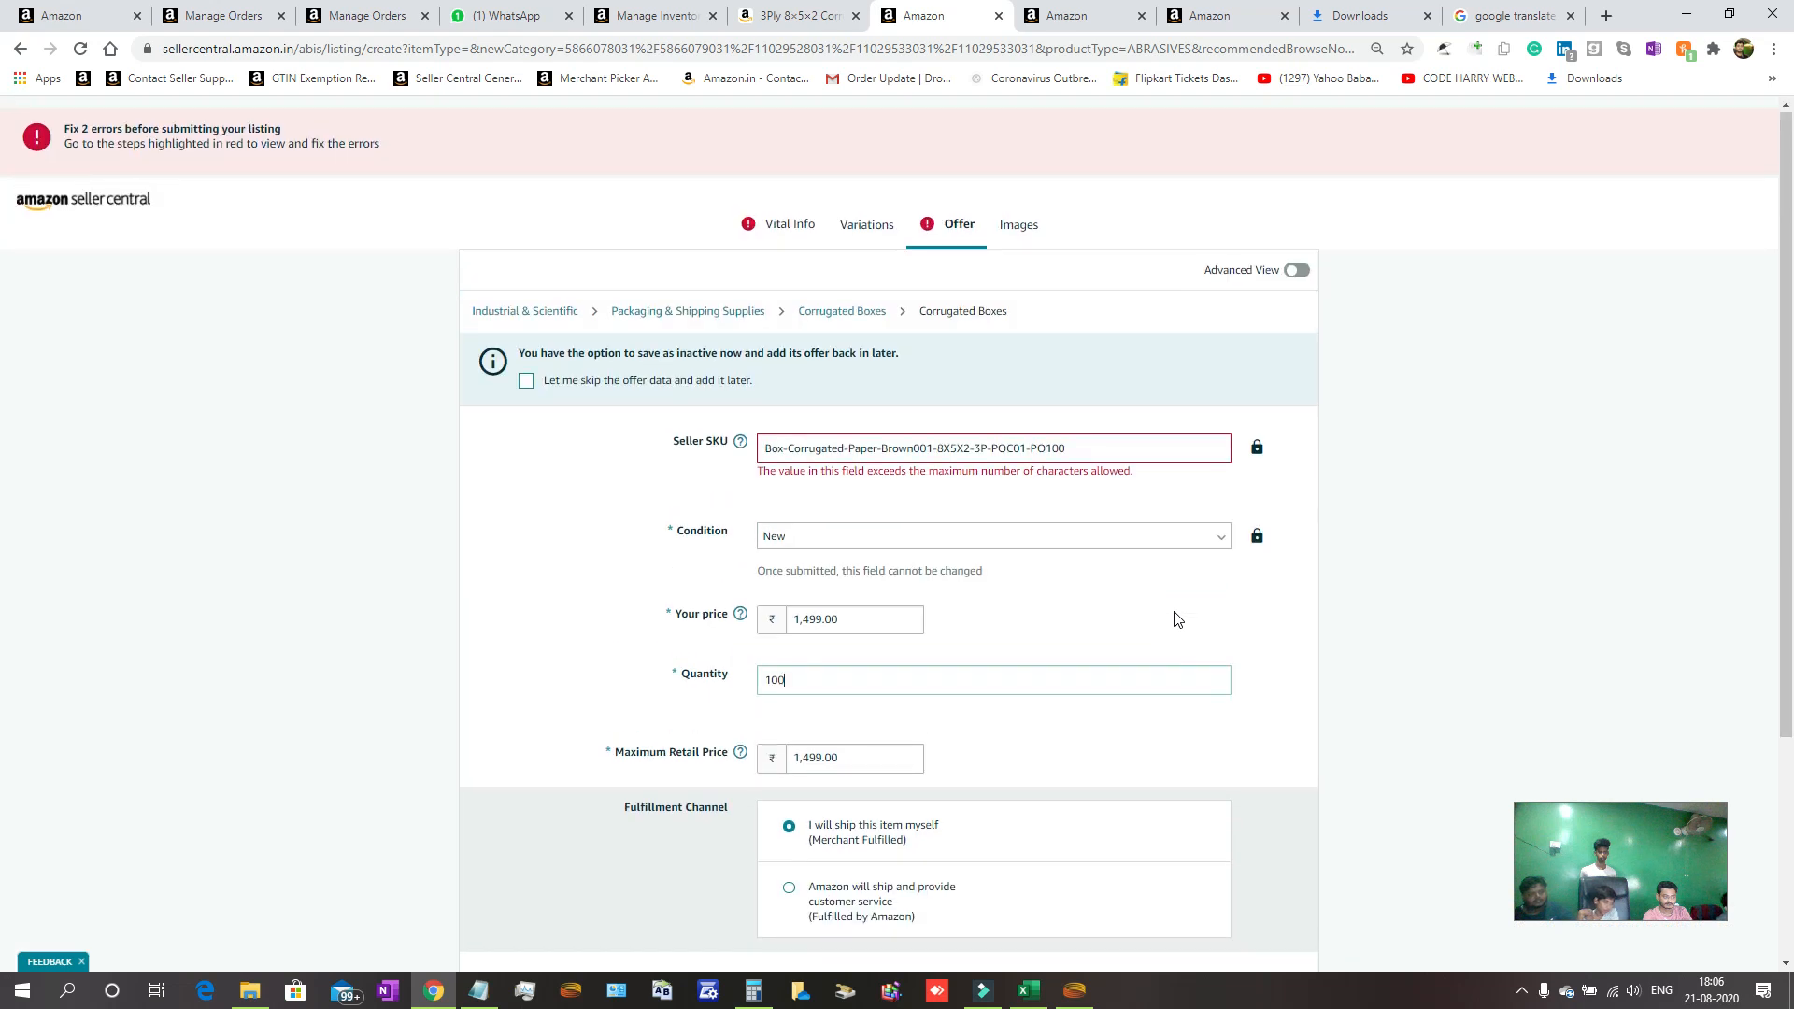
{"action": "scroll", "coordinate": [1028, 635], "scroll_direction": "down", "scroll_amount": 5}
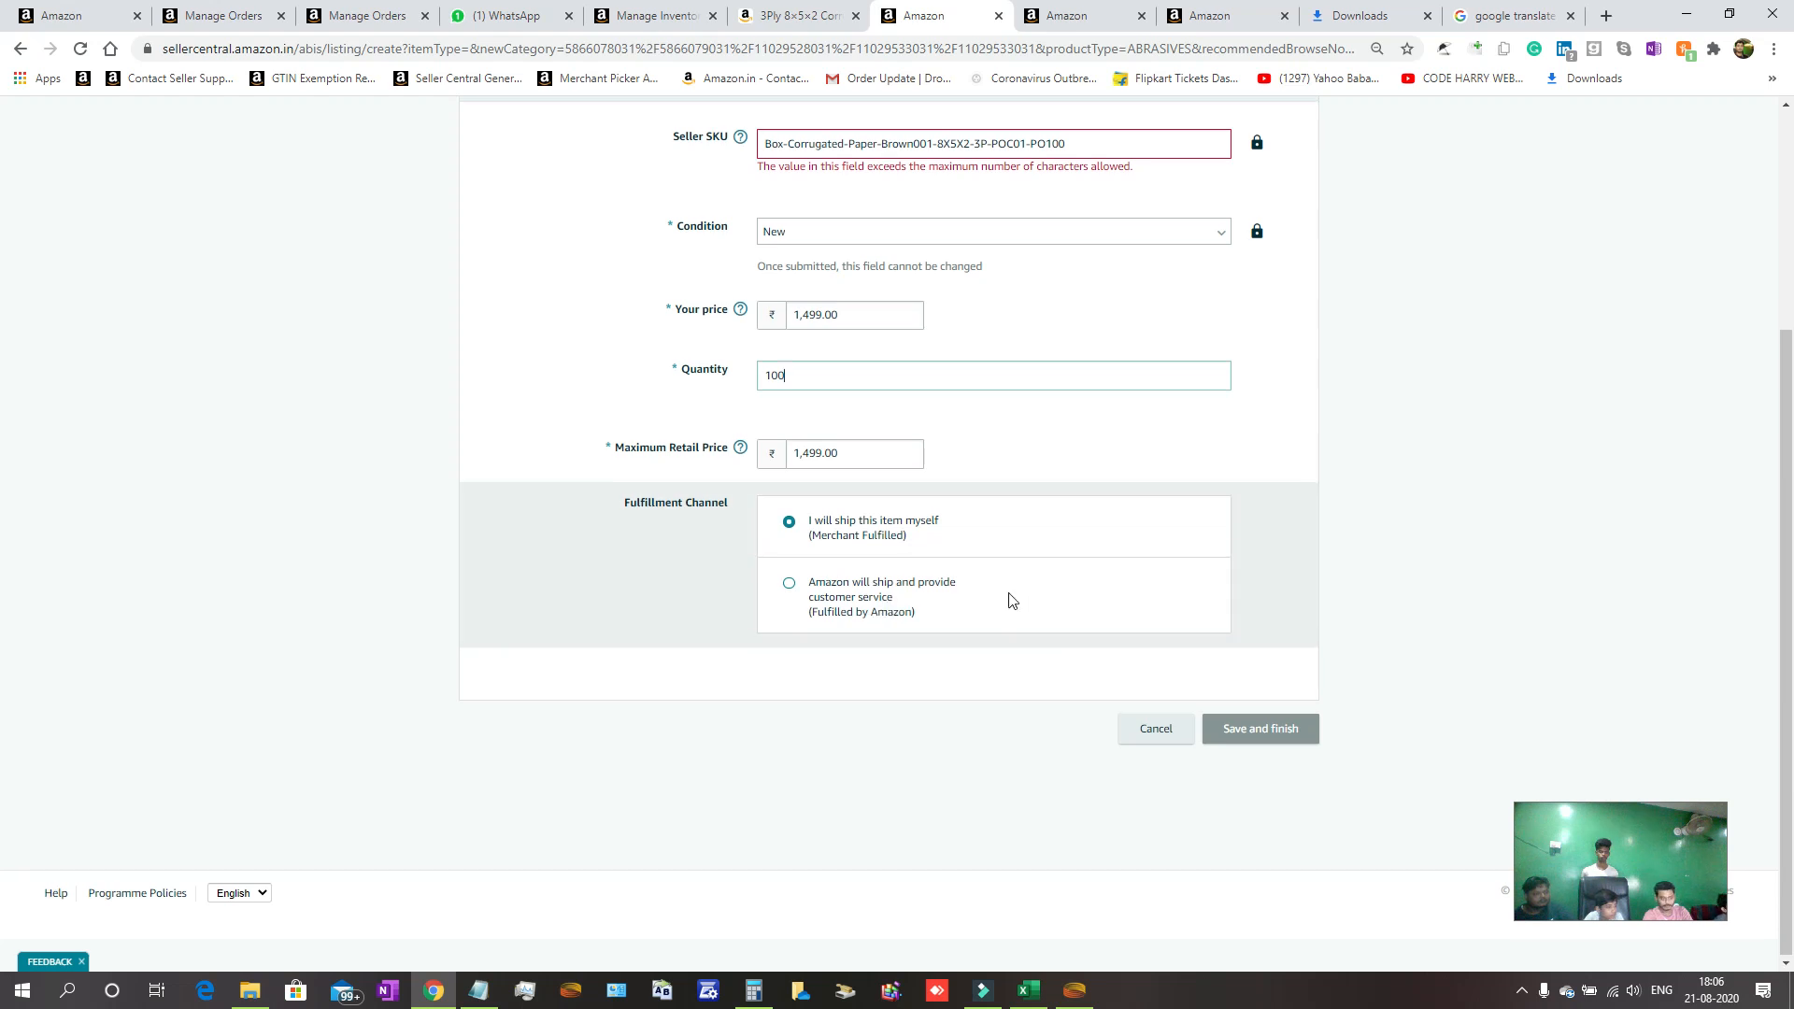
{"action": "scroll", "coordinate": [1009, 600], "scroll_direction": "up", "scroll_amount": 3}
{"action": "scroll", "coordinate": [909, 573], "scroll_direction": "down", "scroll_amount": 2}
{"action": "scroll", "coordinate": [890, 839], "scroll_direction": "down", "scroll_amount": 1}
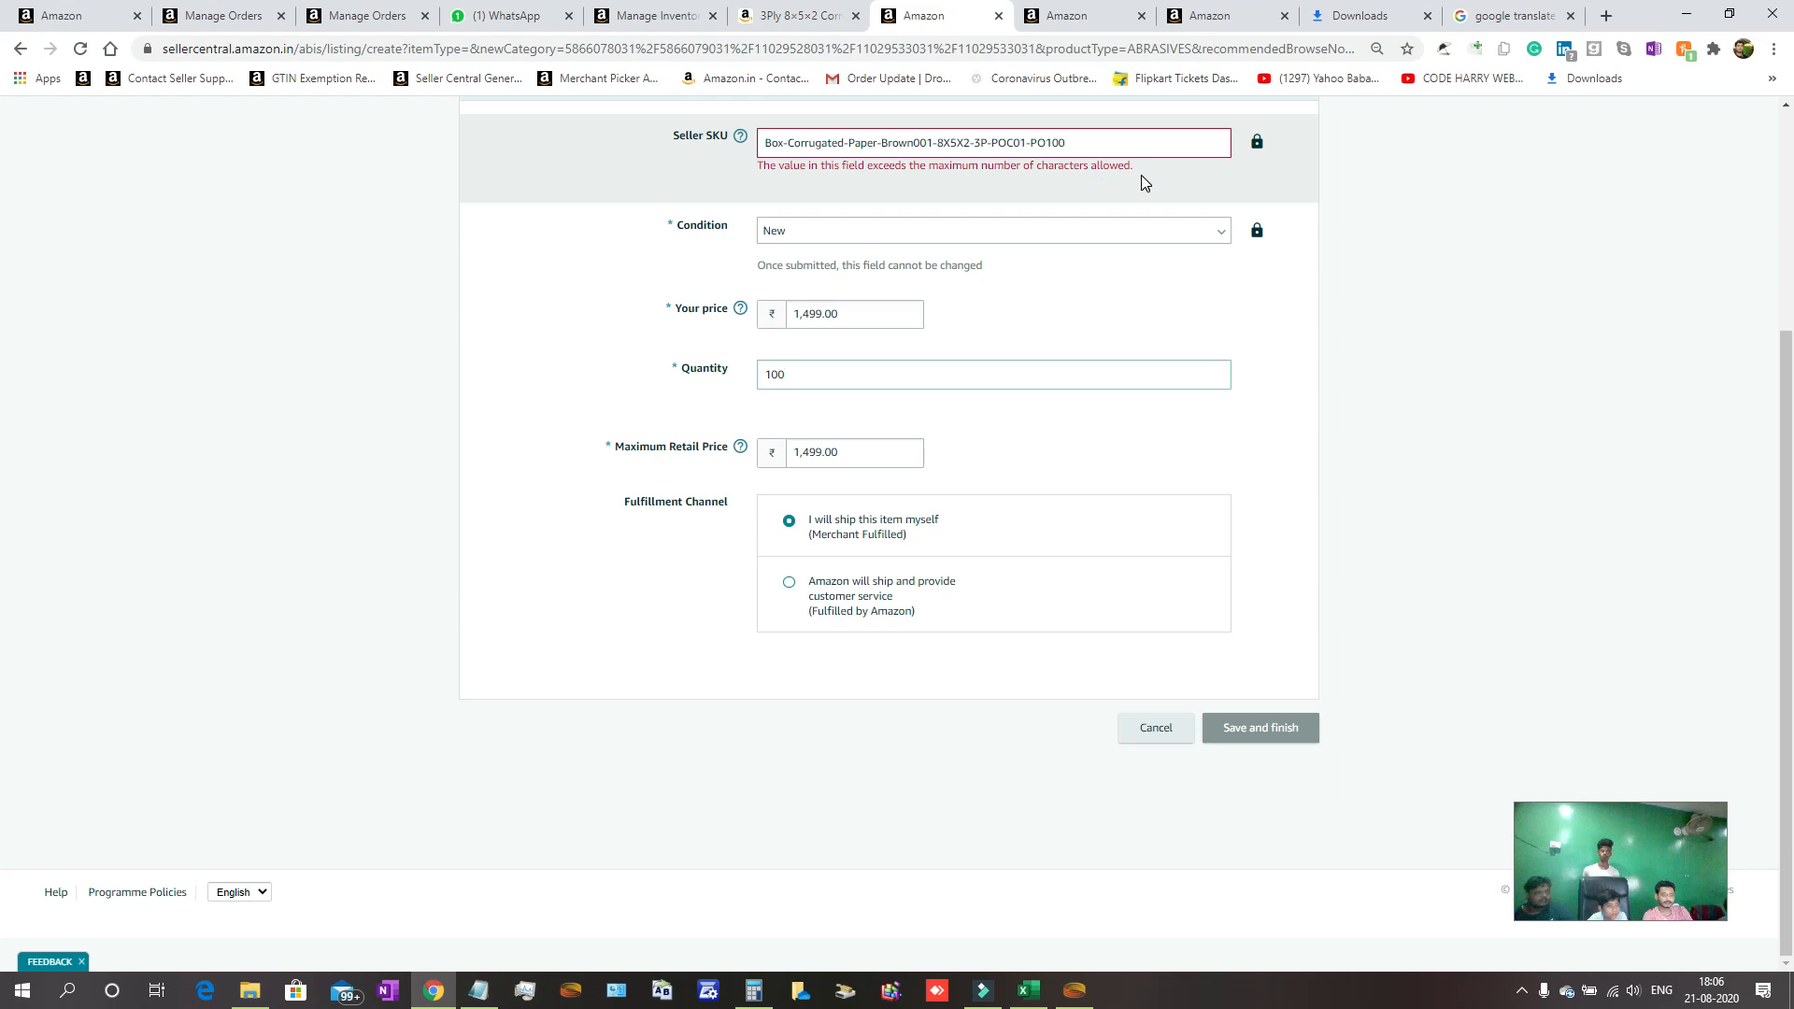
{"action": "left_click_drag", "start_coordinate": [1097, 145], "coordinate": [697, 146]}
{"action": "key", "text": "ctrl+c"}
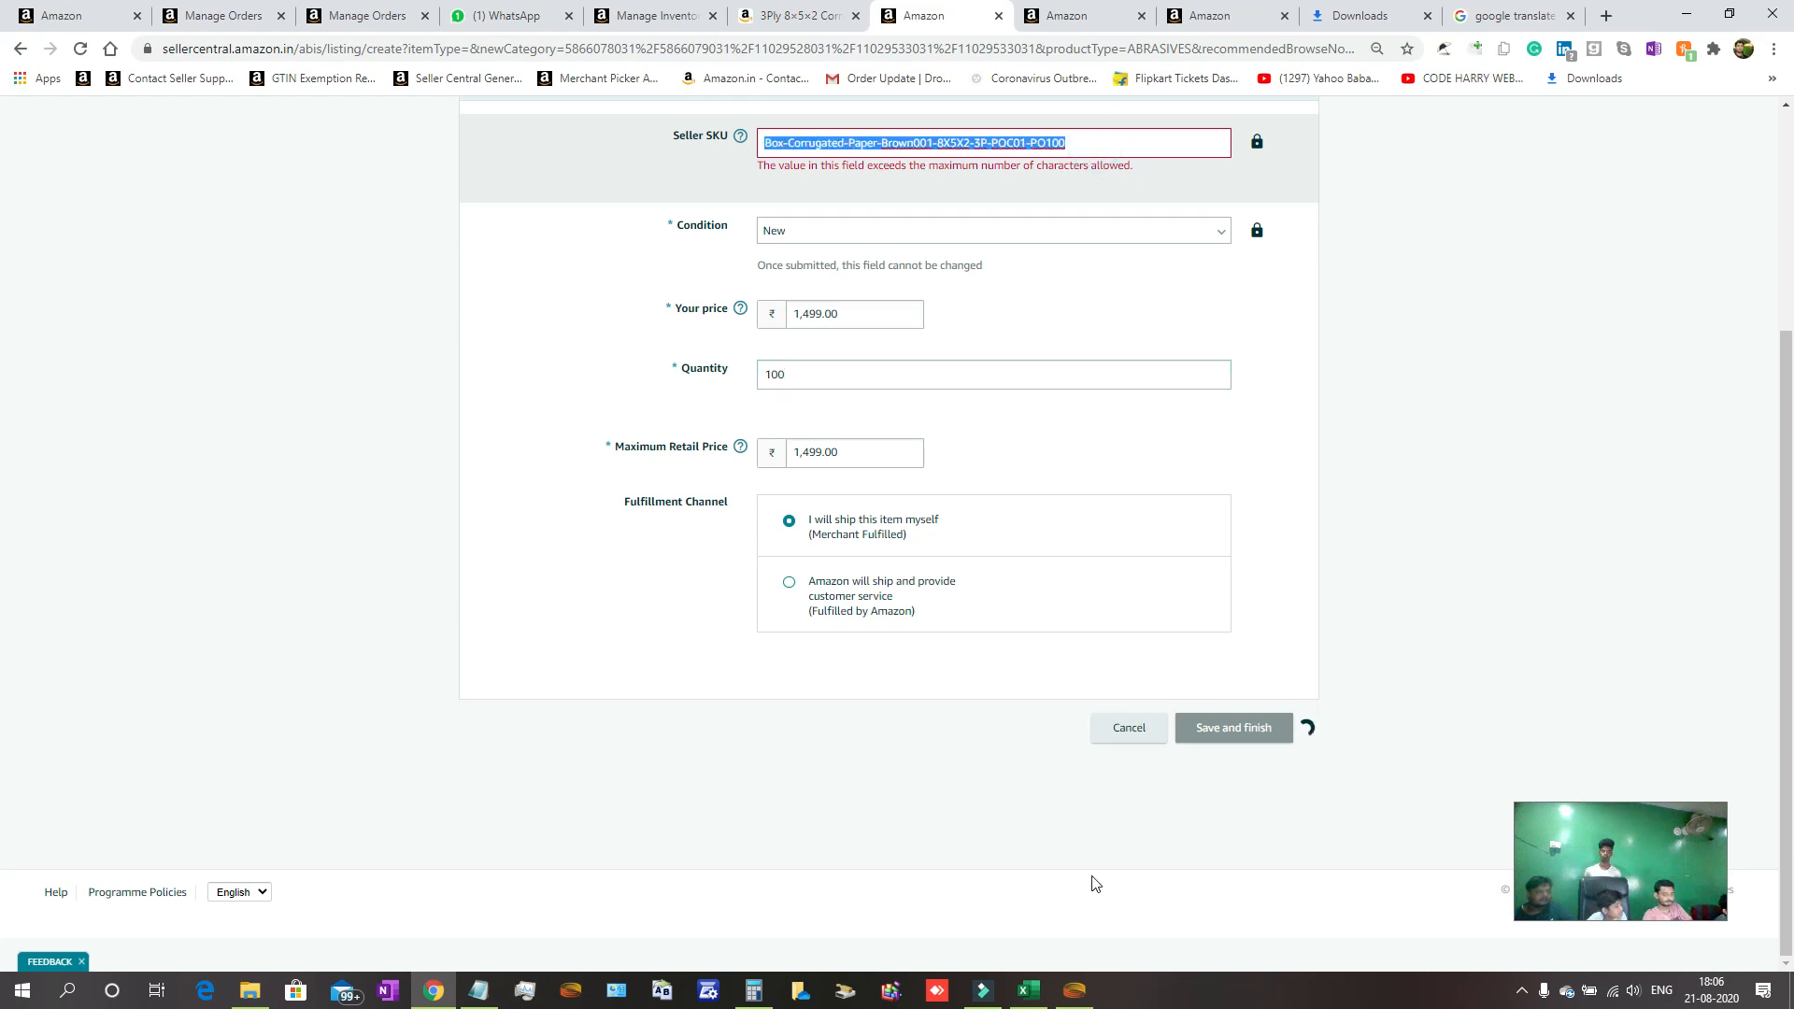
Switch to the Product Listning workbook in Excel and add a blank worksheet after Sheet2.
{"action": "left_click", "coordinate": [1029, 991]}
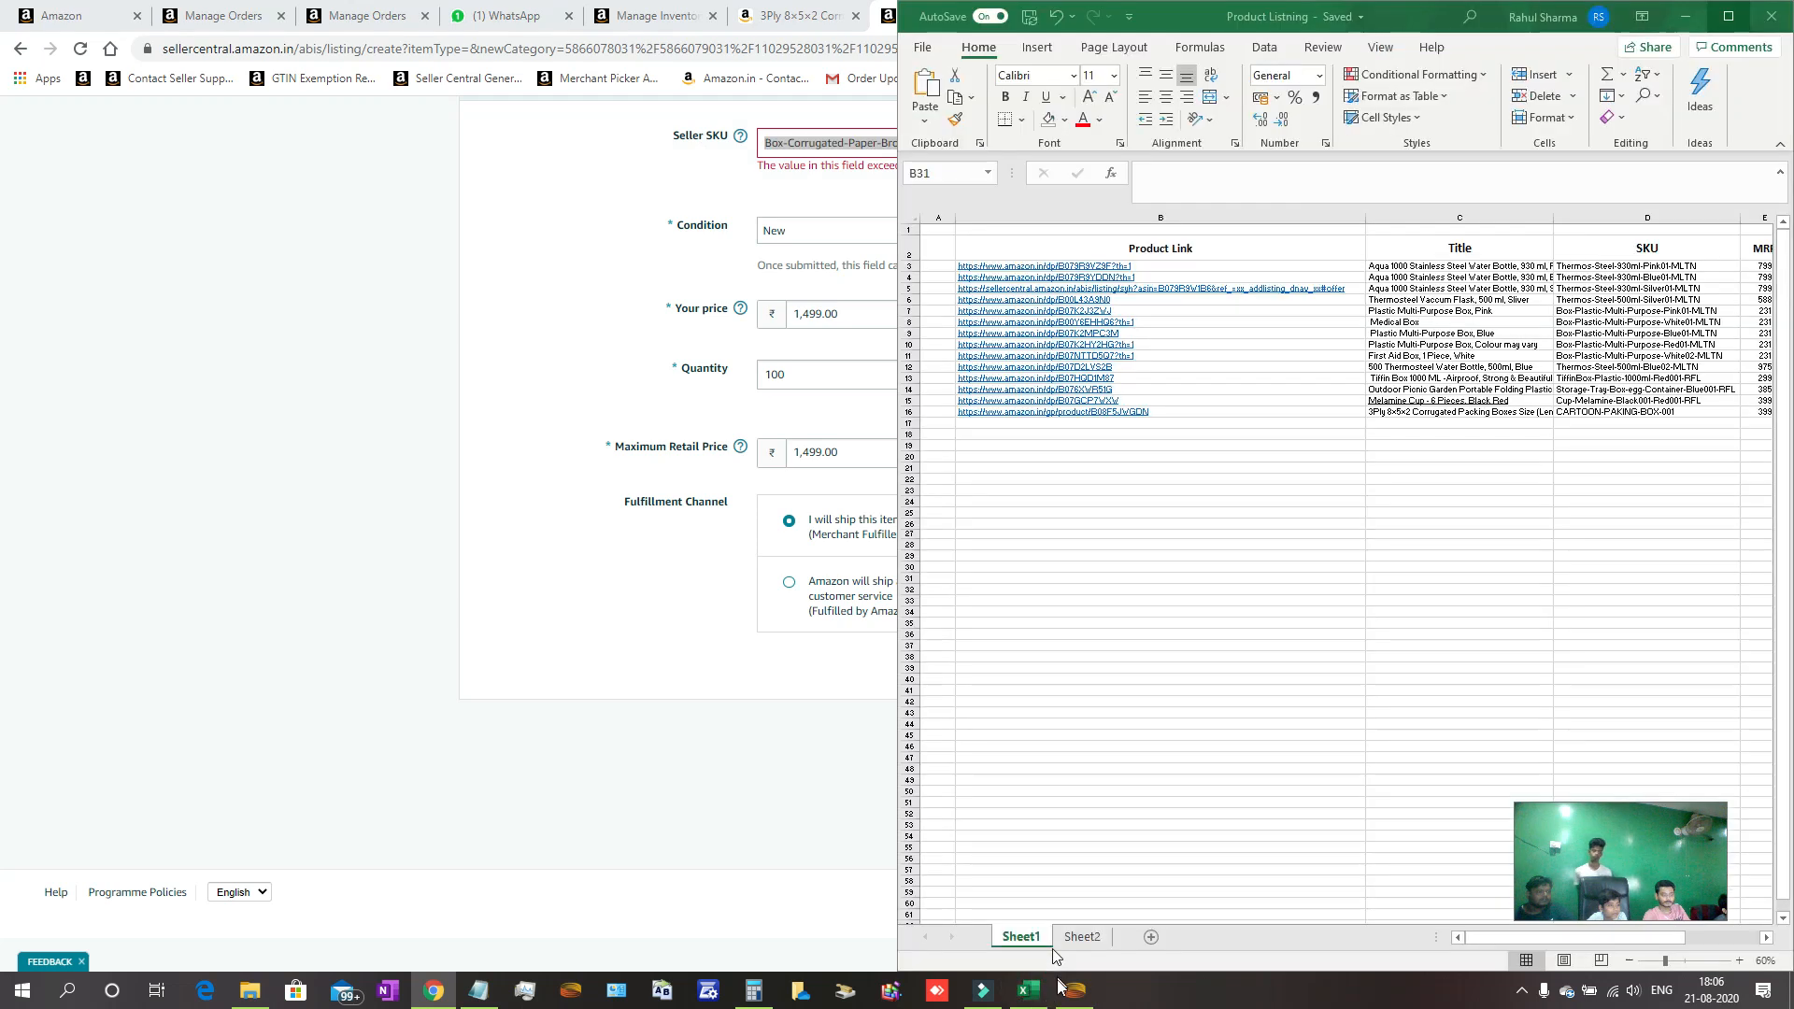
{"action": "left_click", "coordinate": [1096, 575]}
{"action": "left_click", "coordinate": [1083, 936]}
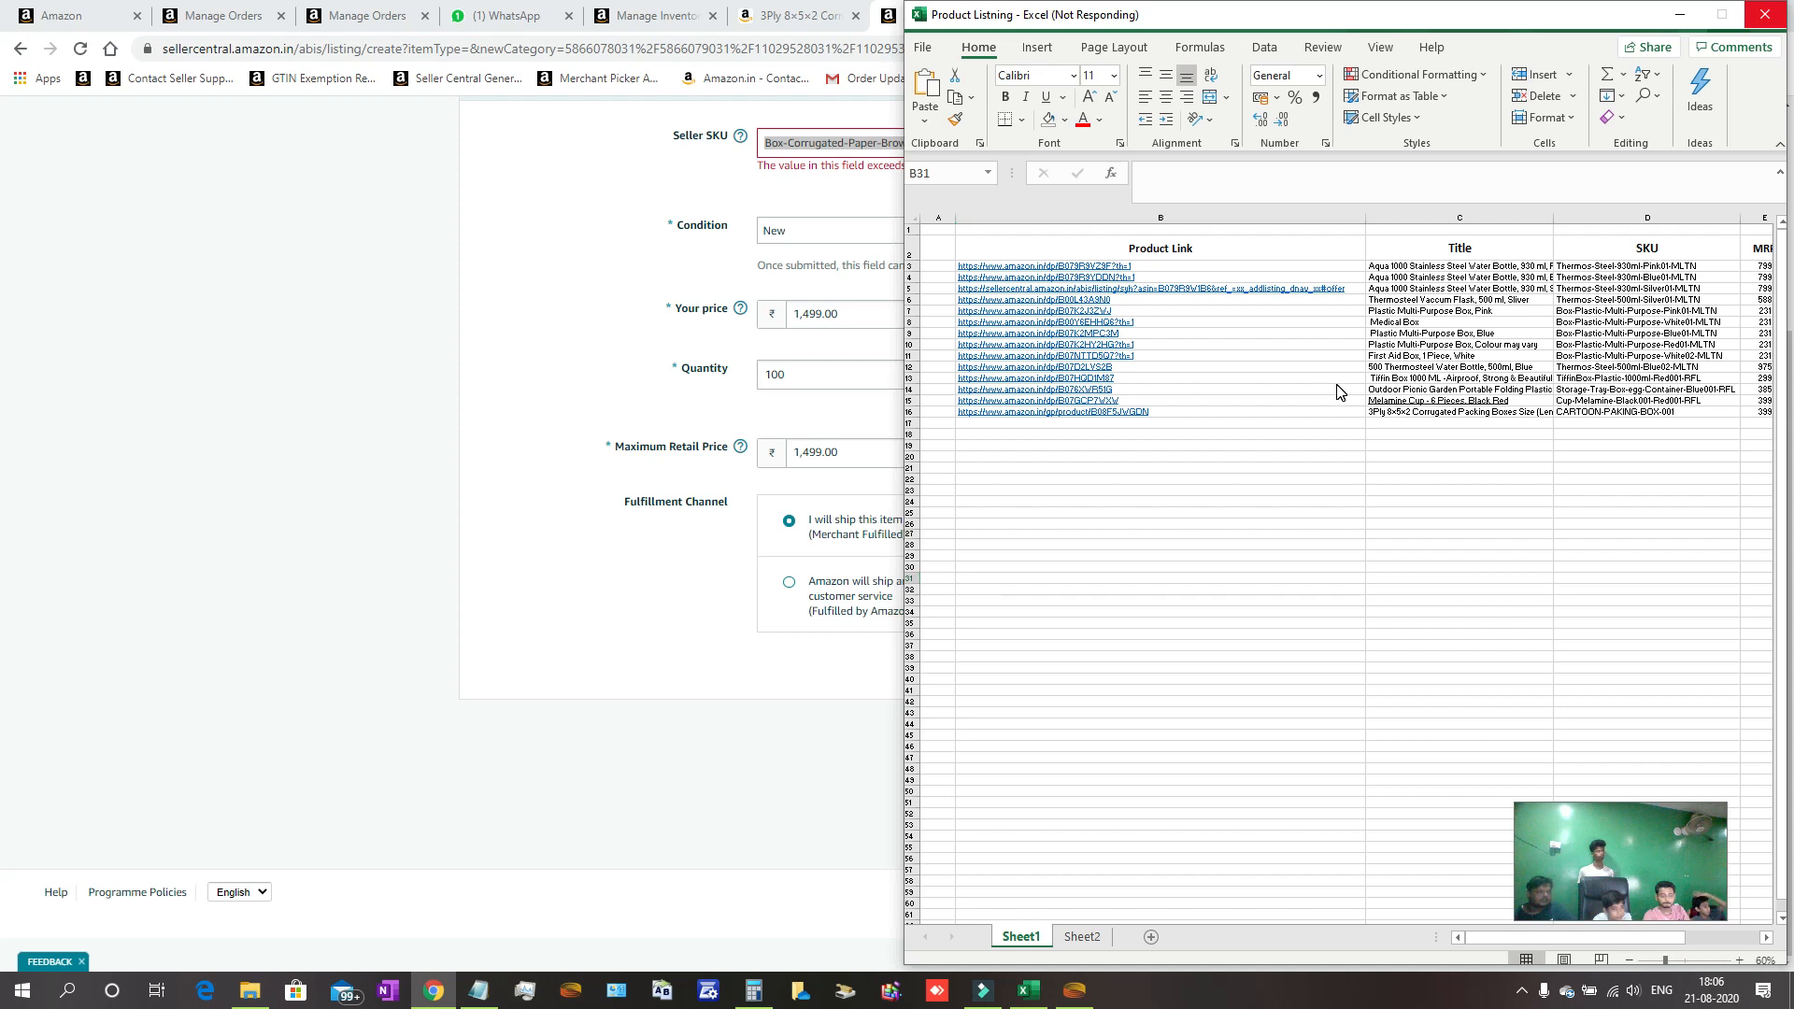
{"action": "left_click", "coordinate": [1085, 937]}
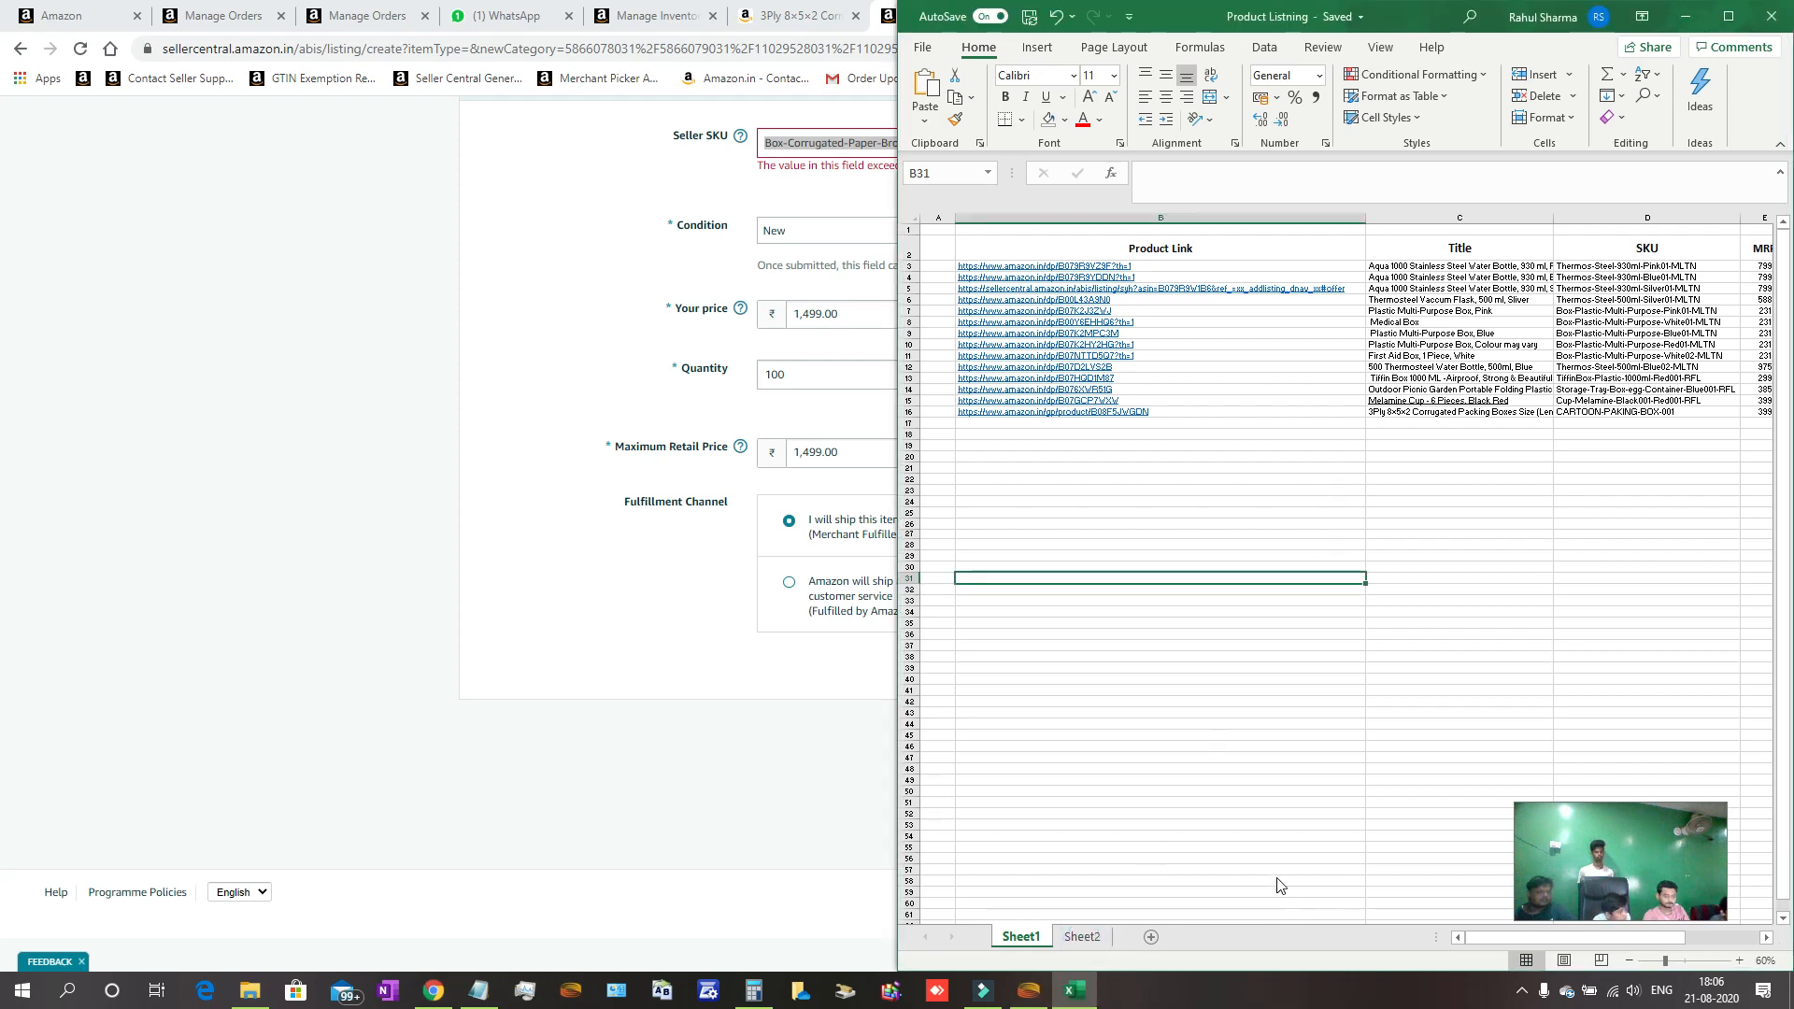
{"action": "left_click", "coordinate": [1079, 931]}
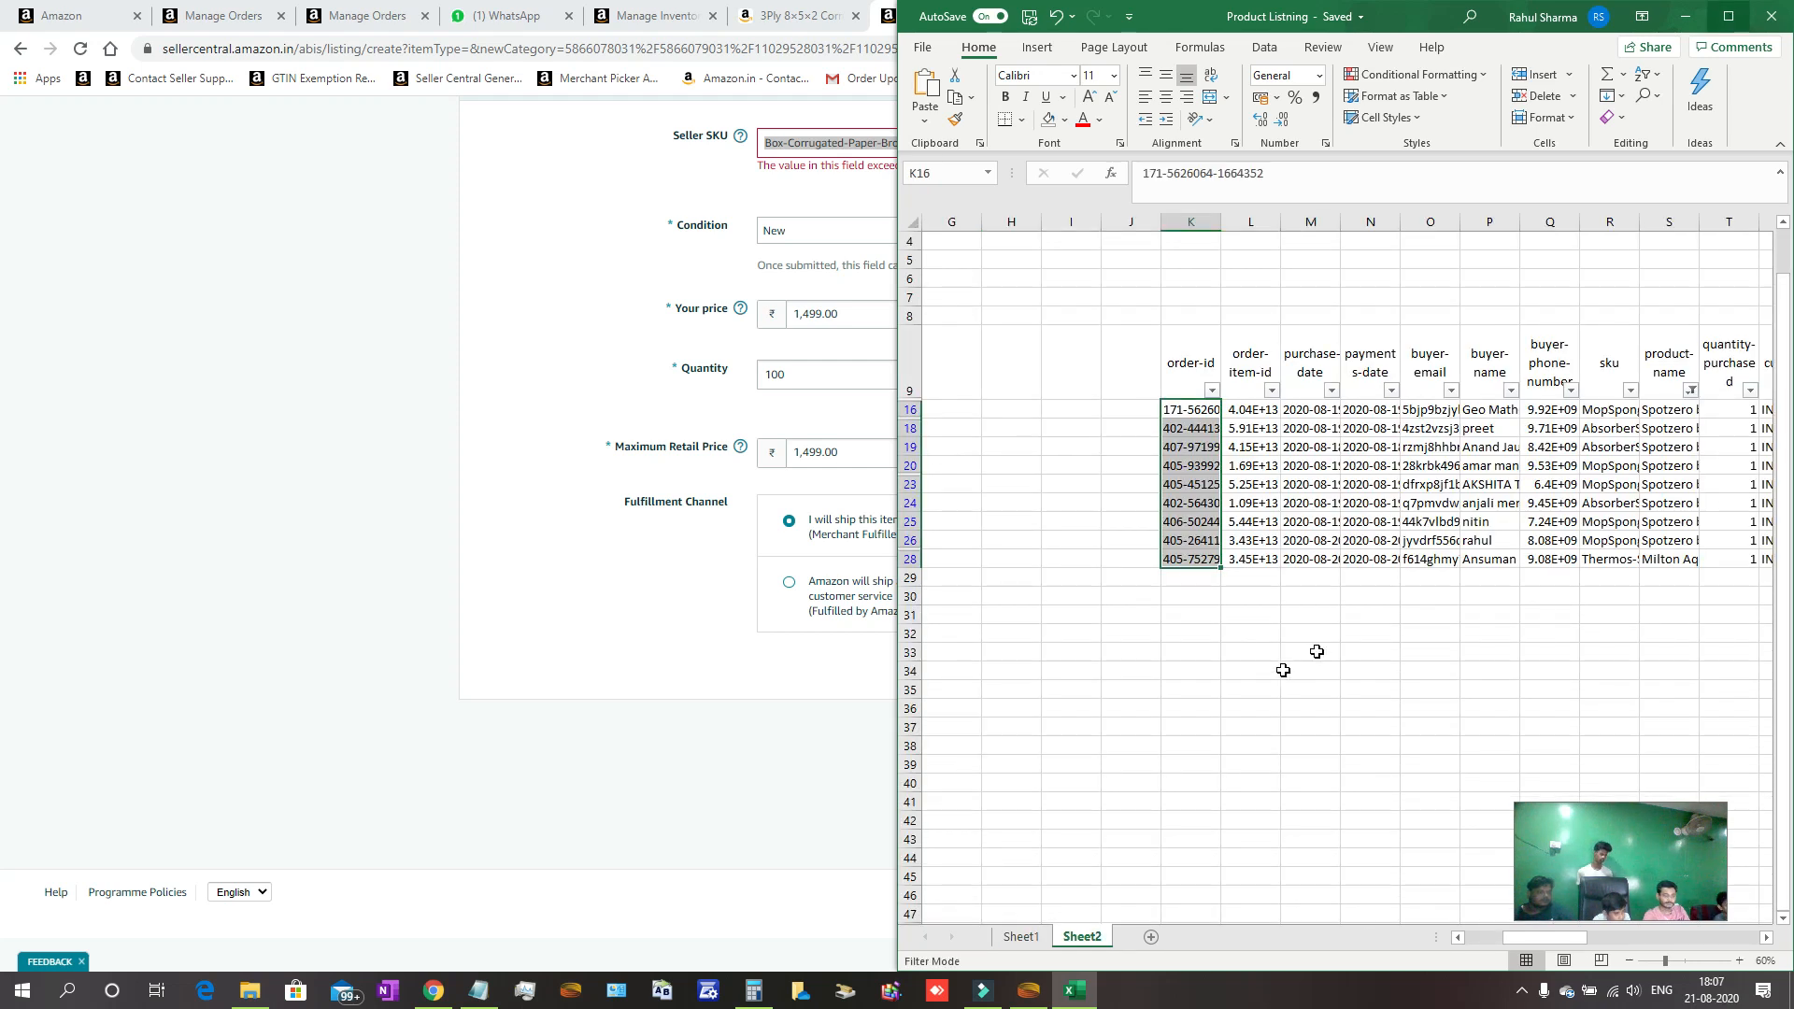
{"action": "left_click", "coordinate": [1280, 739]}
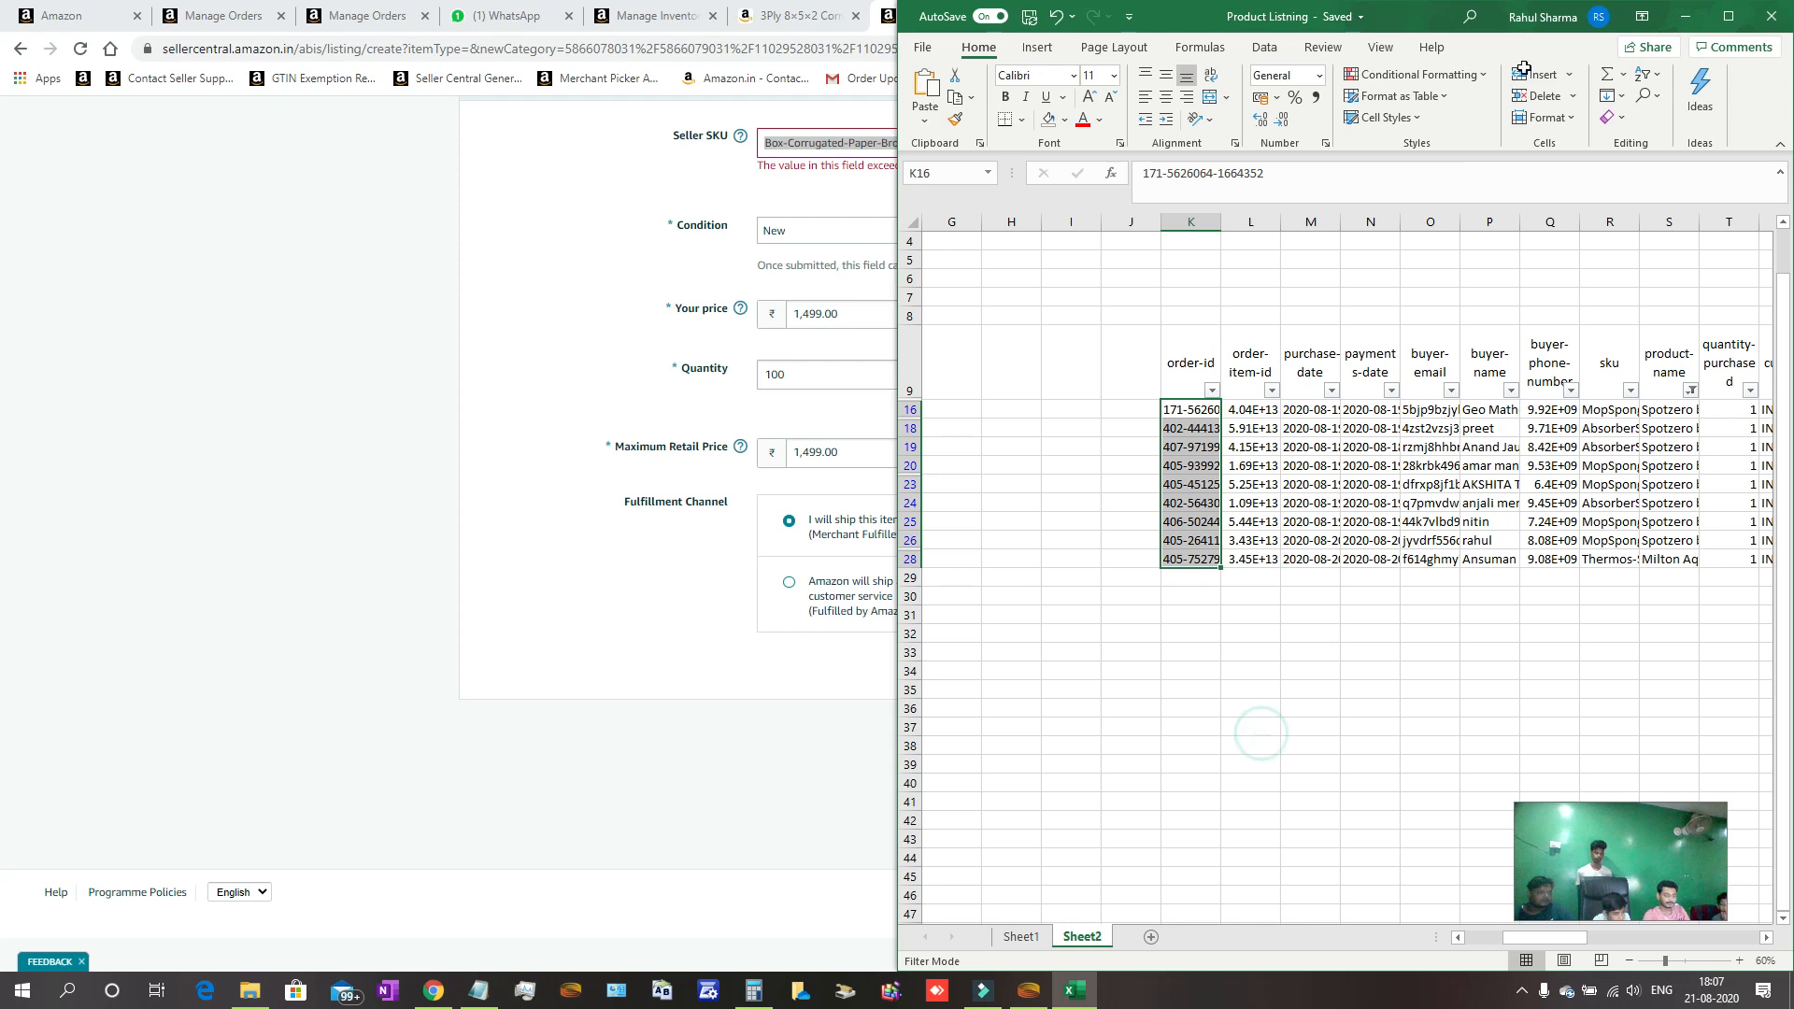
{"action": "left_click", "coordinate": [1333, 635]}
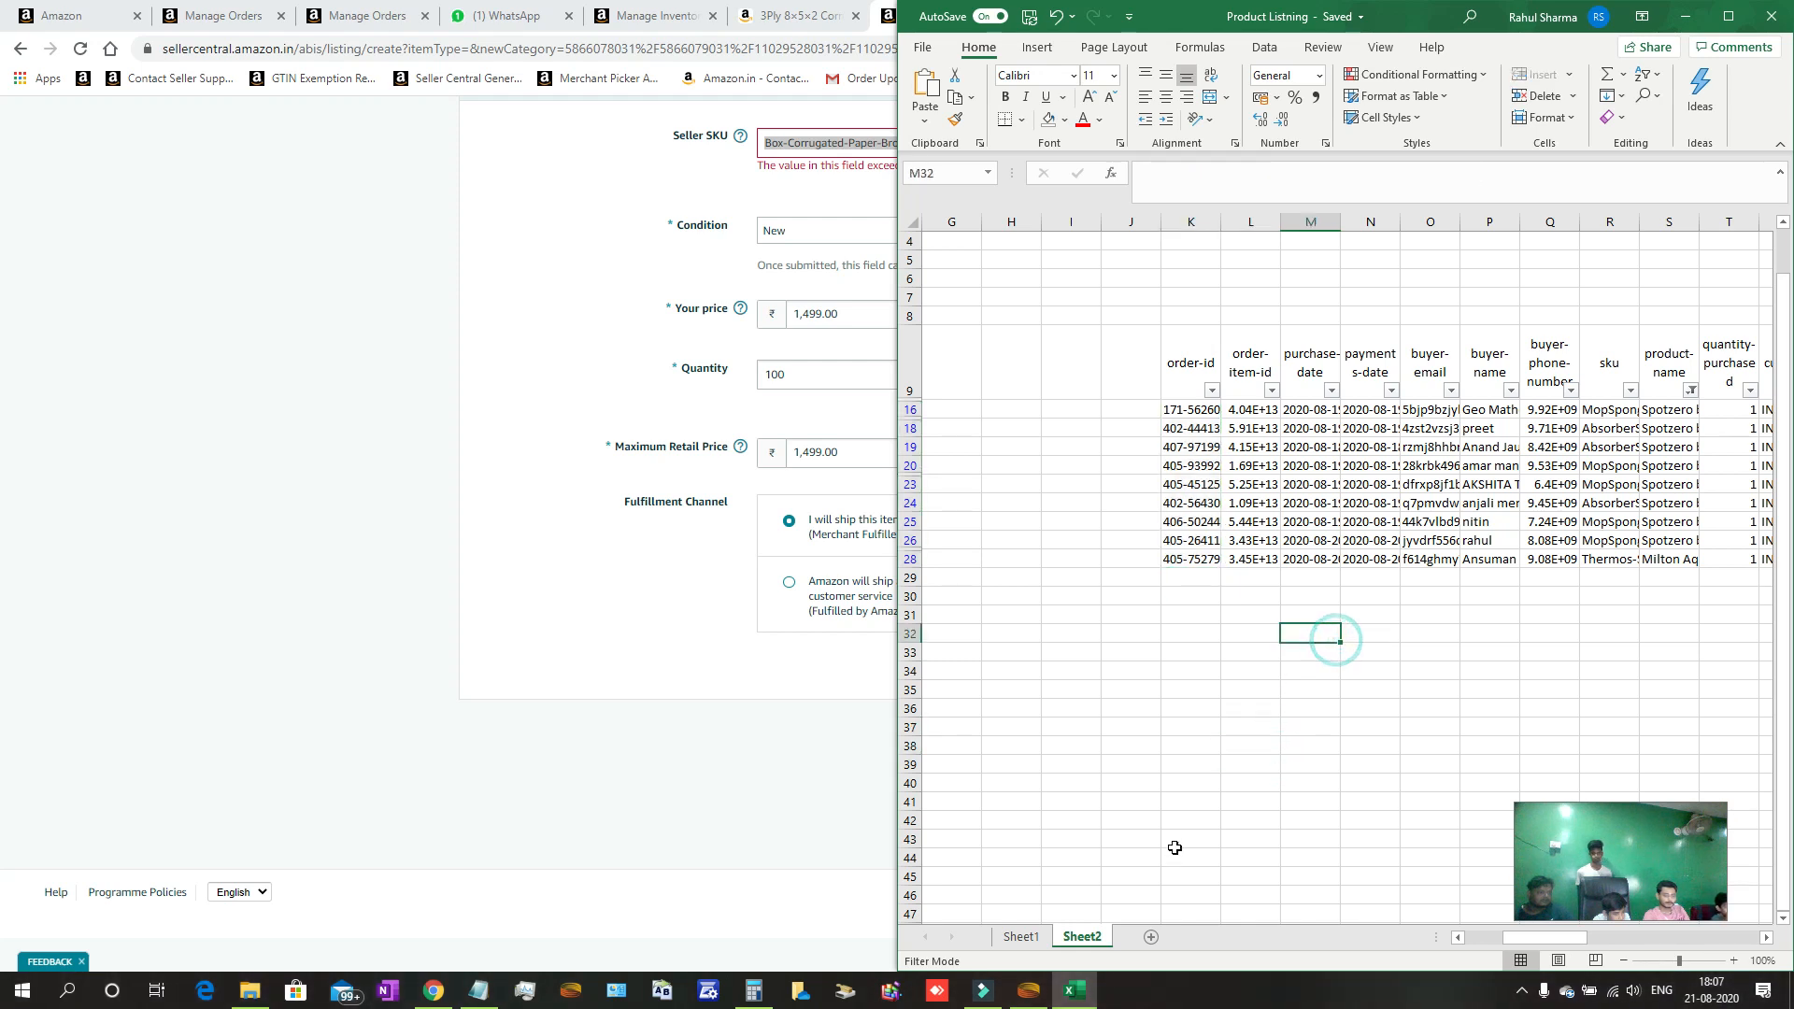
{"action": "left_click", "coordinate": [1150, 937]}
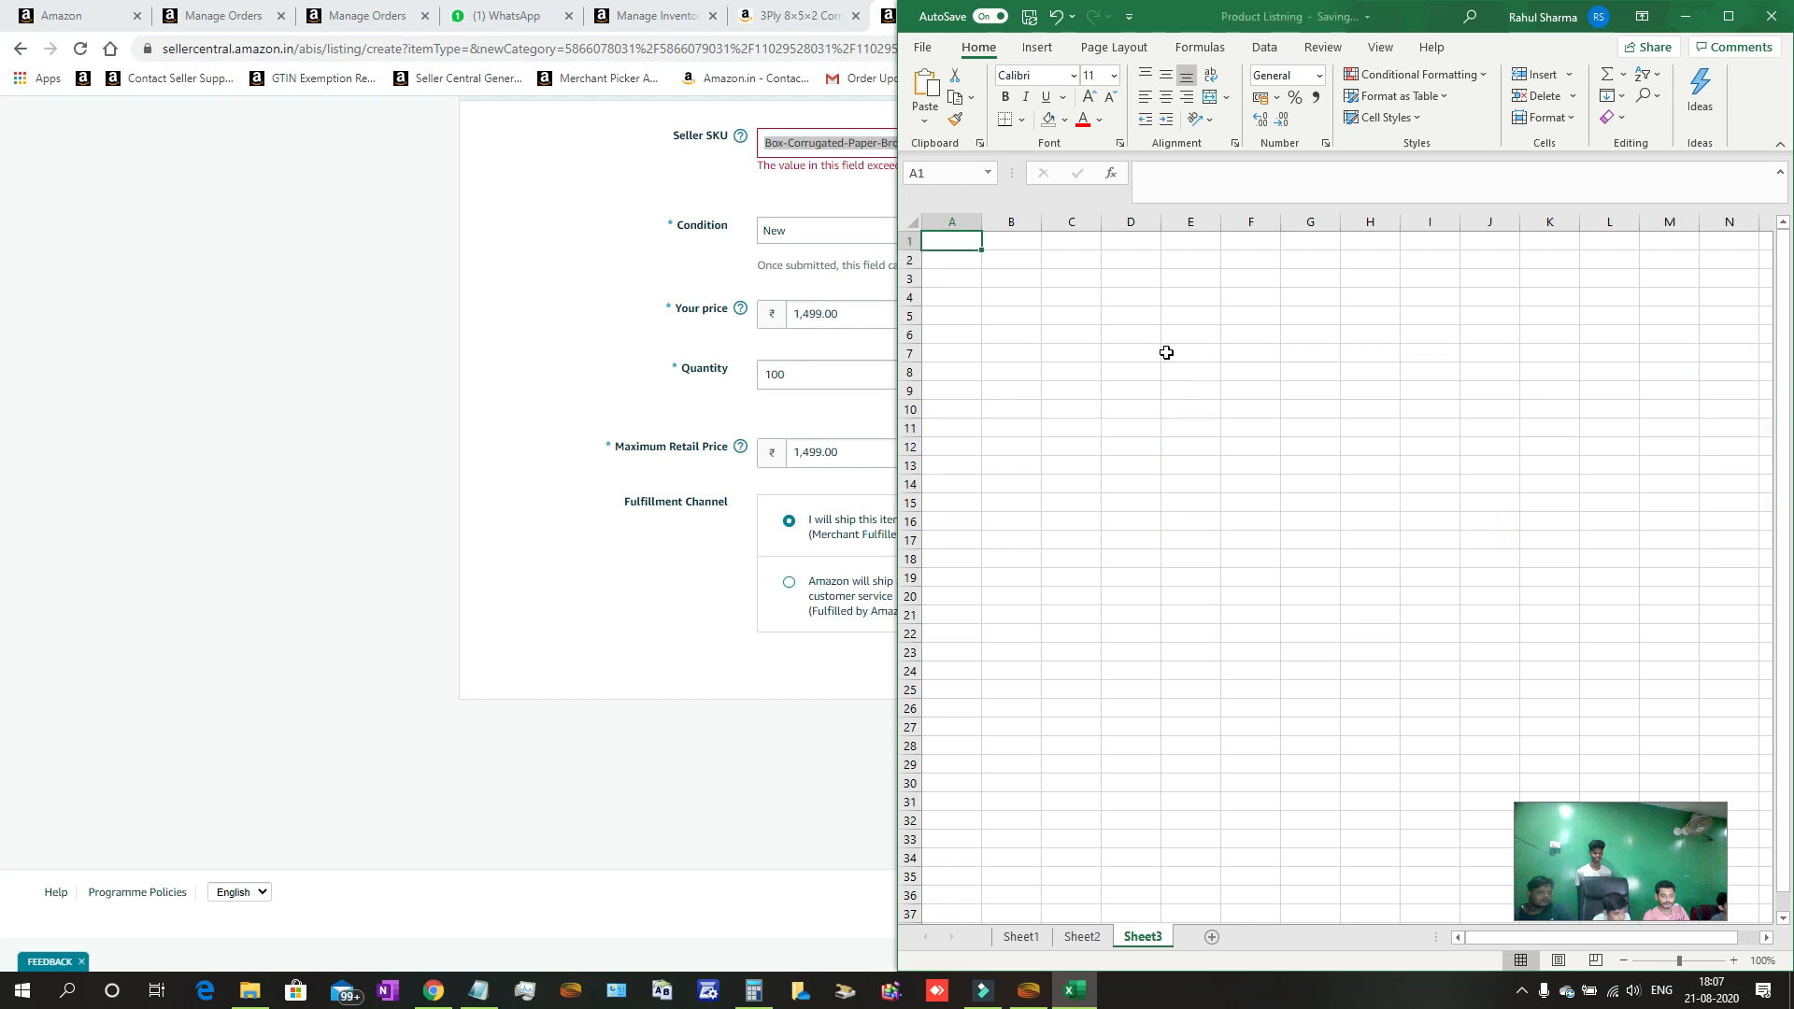
Paste the SKU into E6, add the heading UPC in E5, and fit column E to its contents.
{"action": "left_click", "coordinate": [1189, 336]}
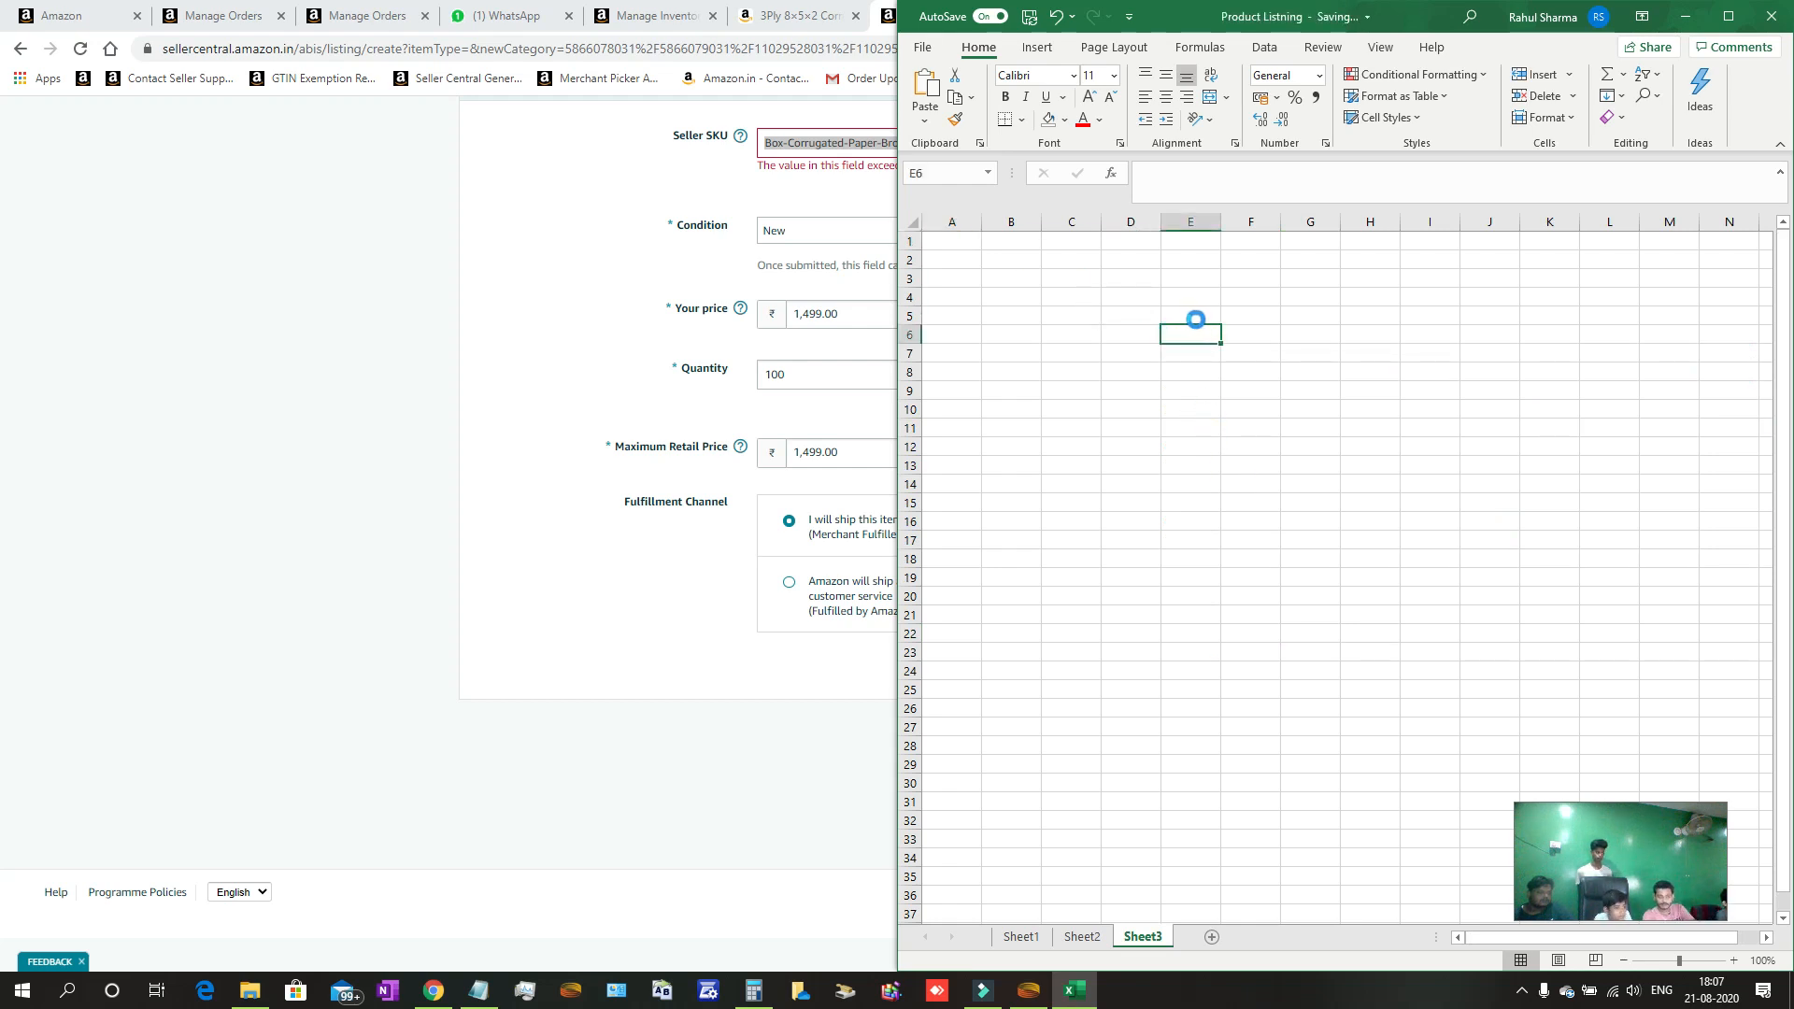
{"action": "key", "text": "ctrl+v"}
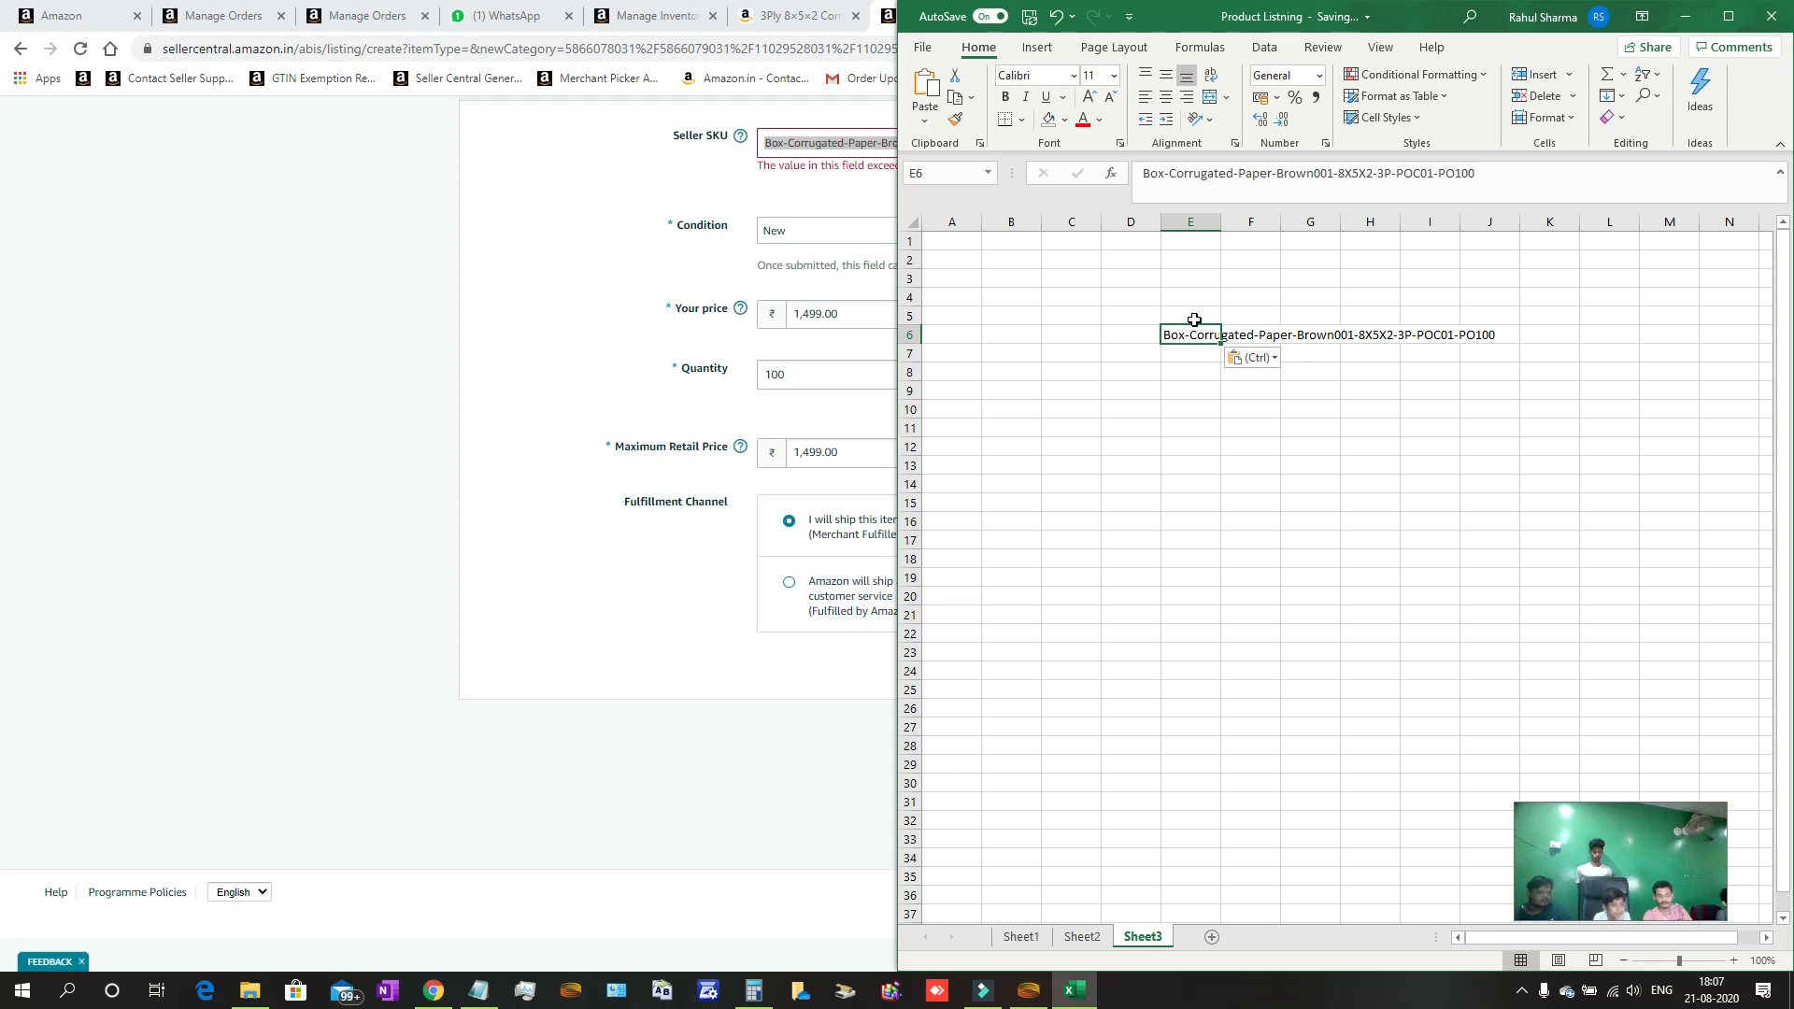
{"action": "left_click", "coordinate": [1192, 320]}
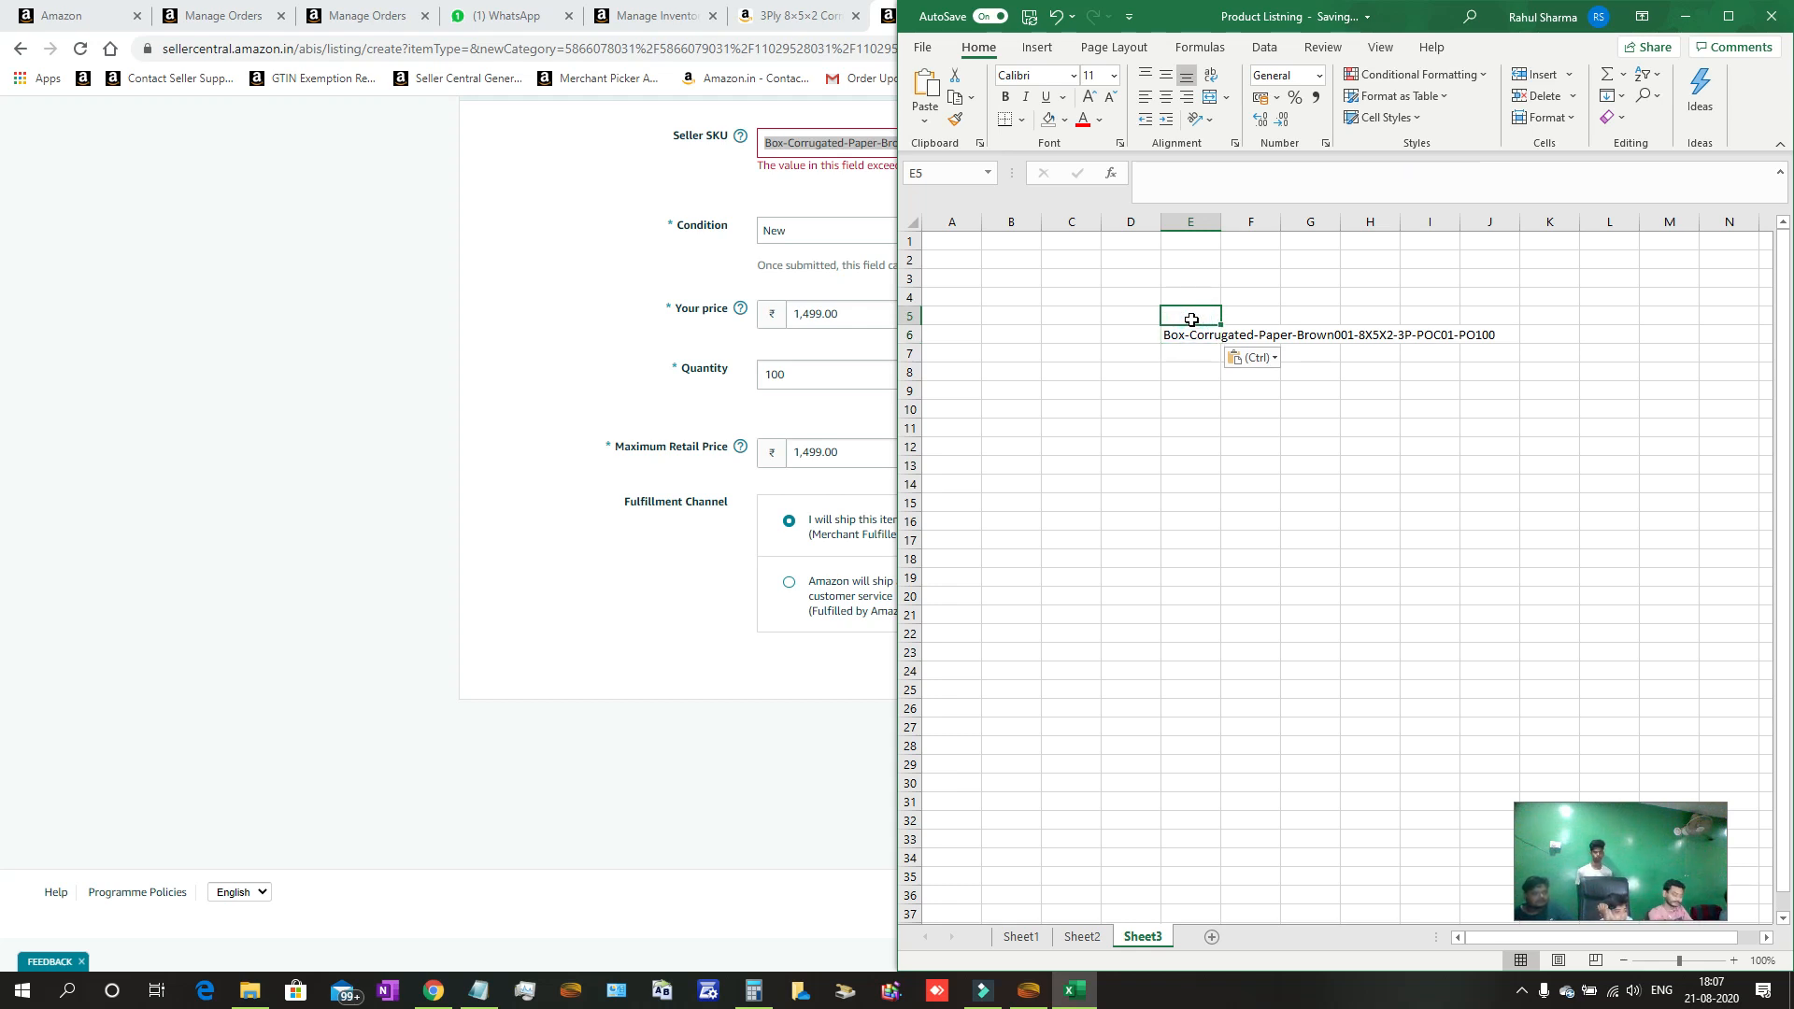
{"action": "type", "text": "UPC"}
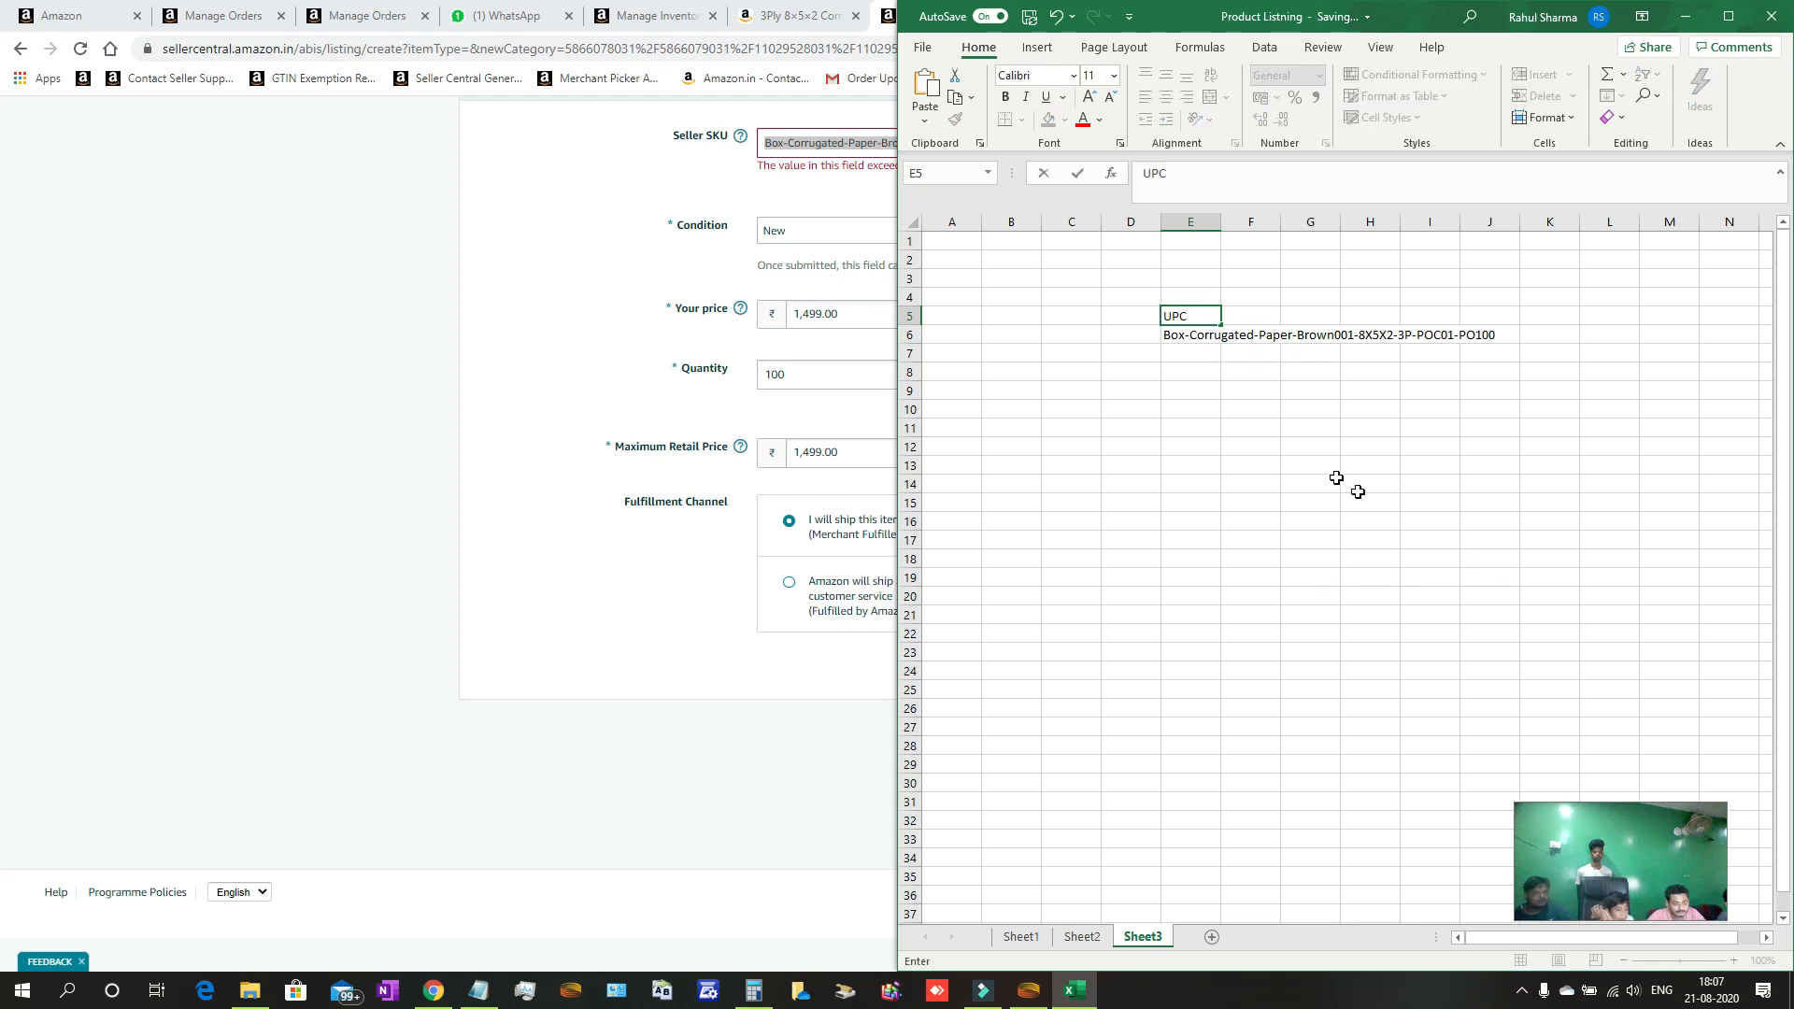
{"action": "key", "text": "Return"}
{"action": "double_click", "coordinate": [1219, 227]}
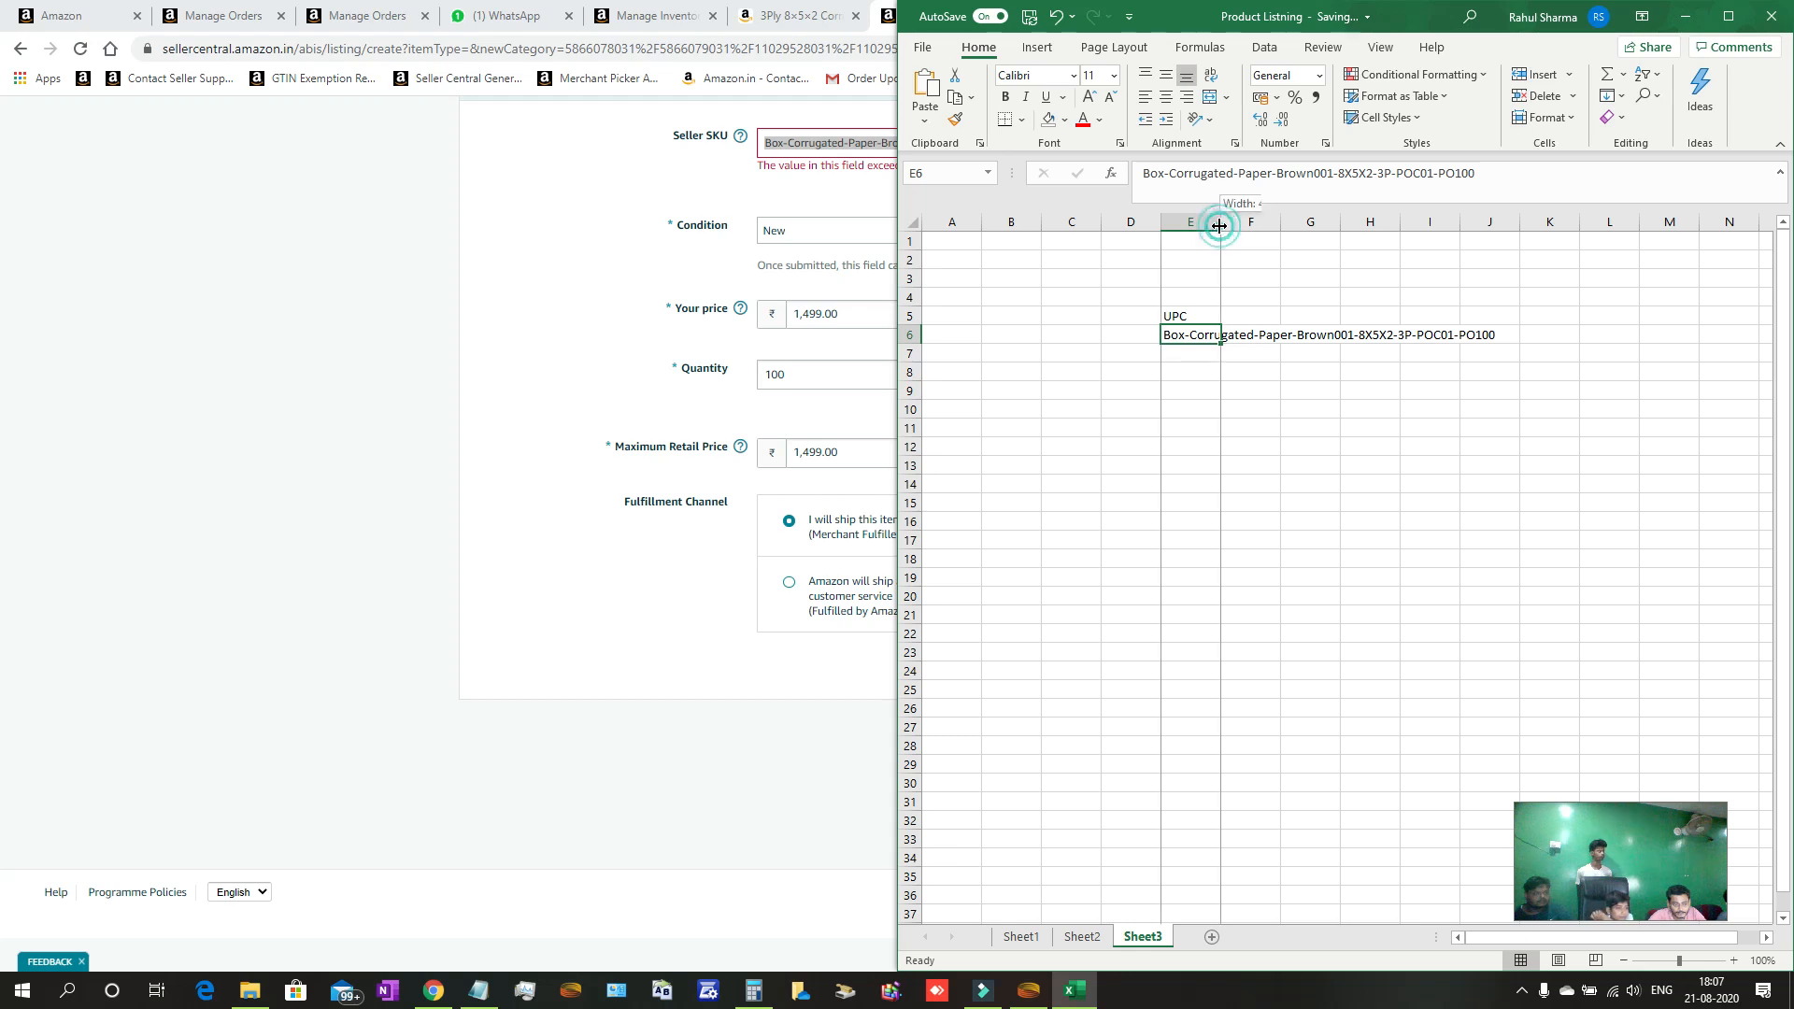
In F6, start a SUBSTITUTE formula that refers to E6, with empty quoted strings for the old and new text.
{"action": "left_click", "coordinate": [1535, 335]}
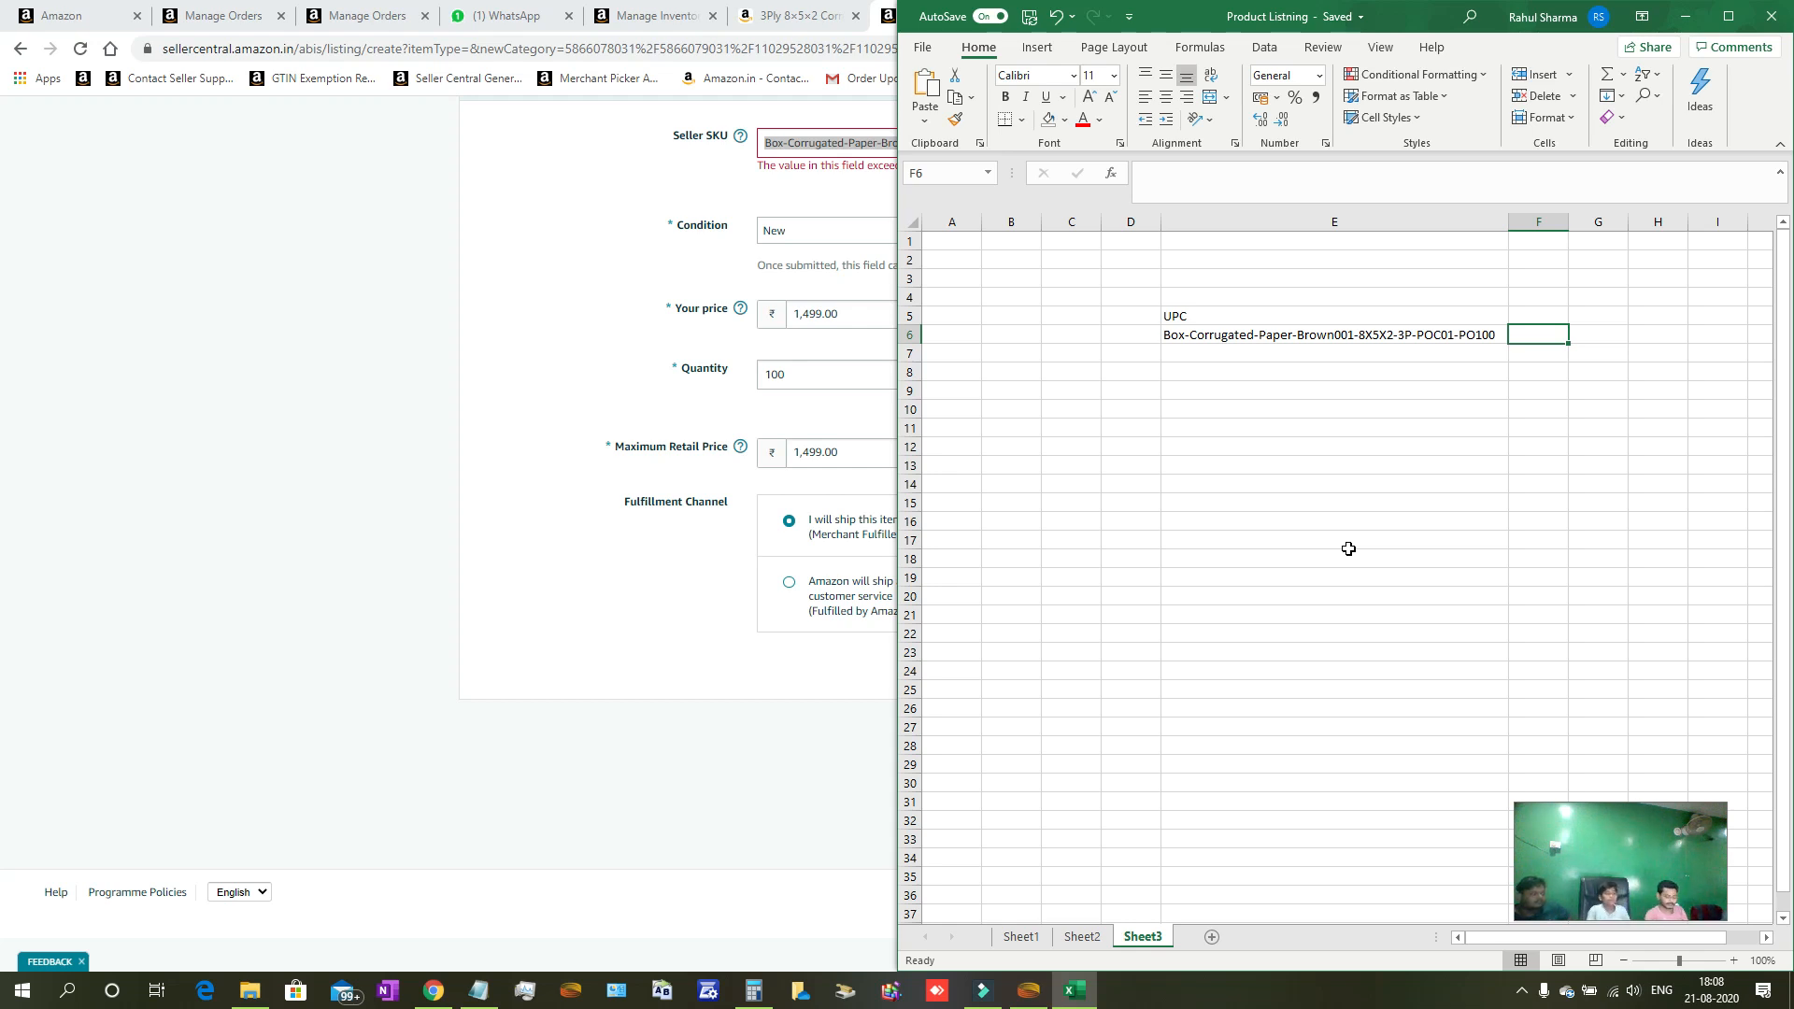
{"action": "key", "text": "Left"}
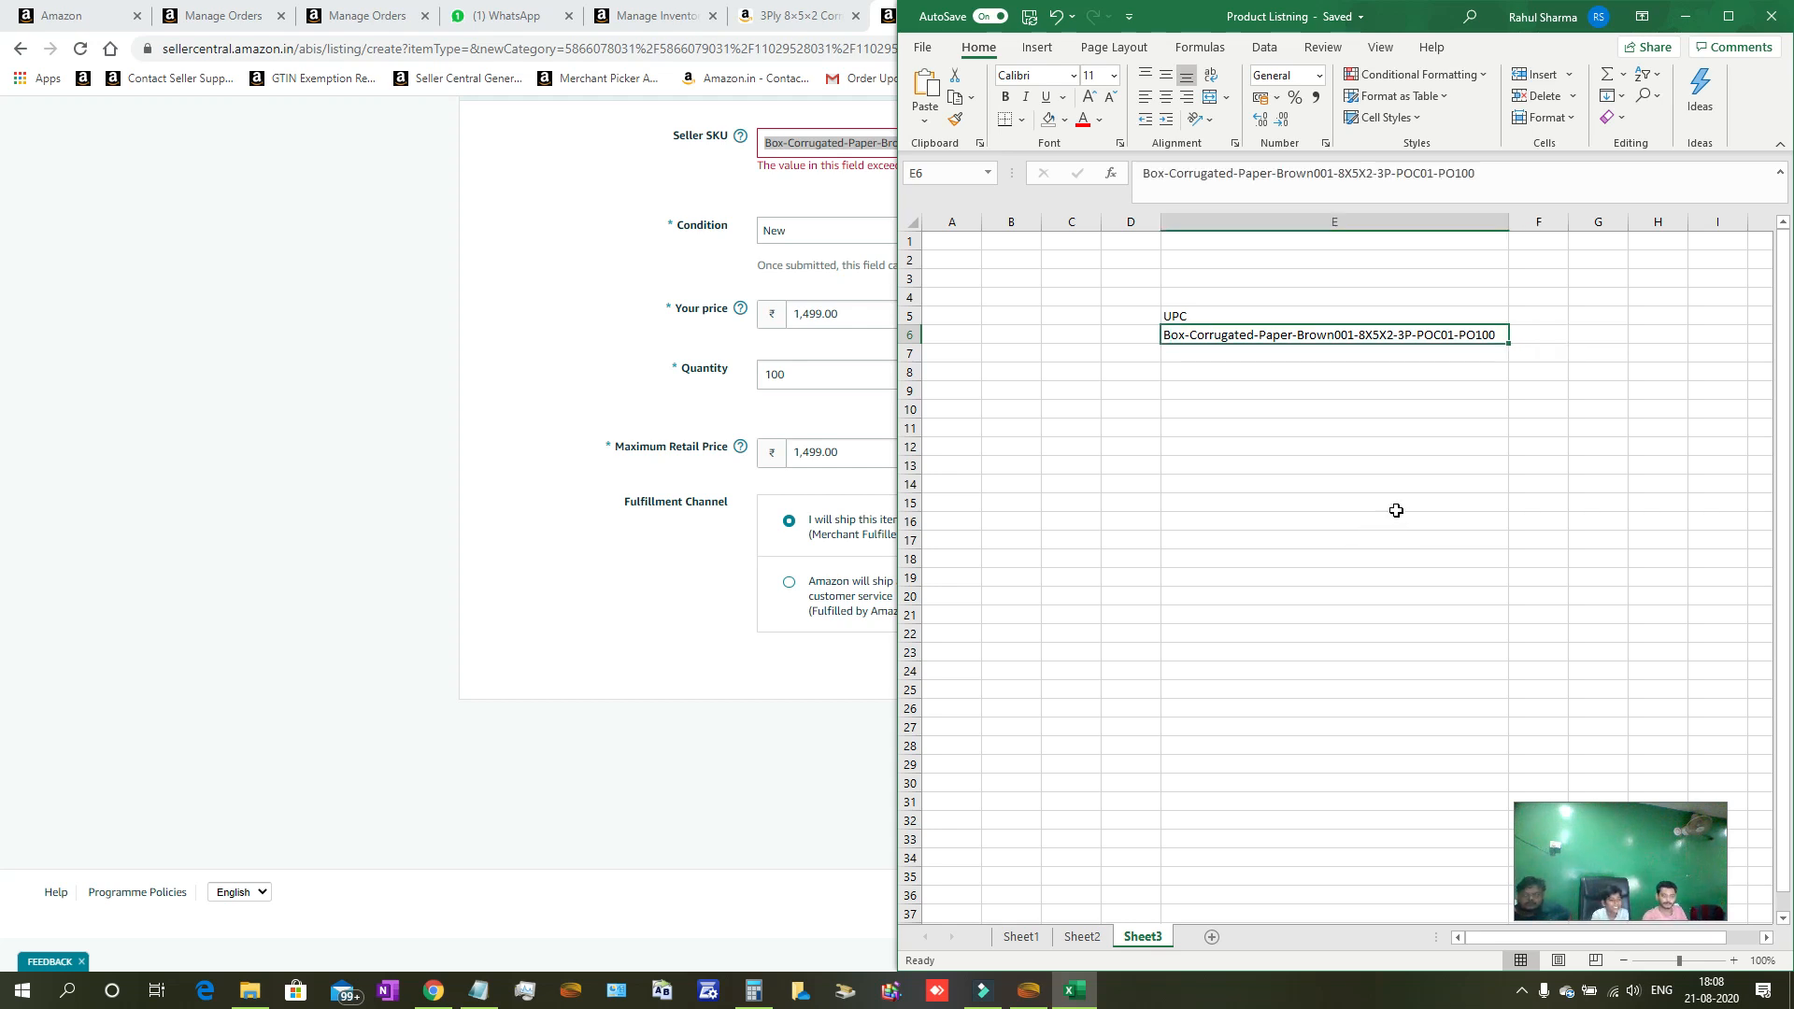
{"action": "left_click", "coordinate": [1531, 338]}
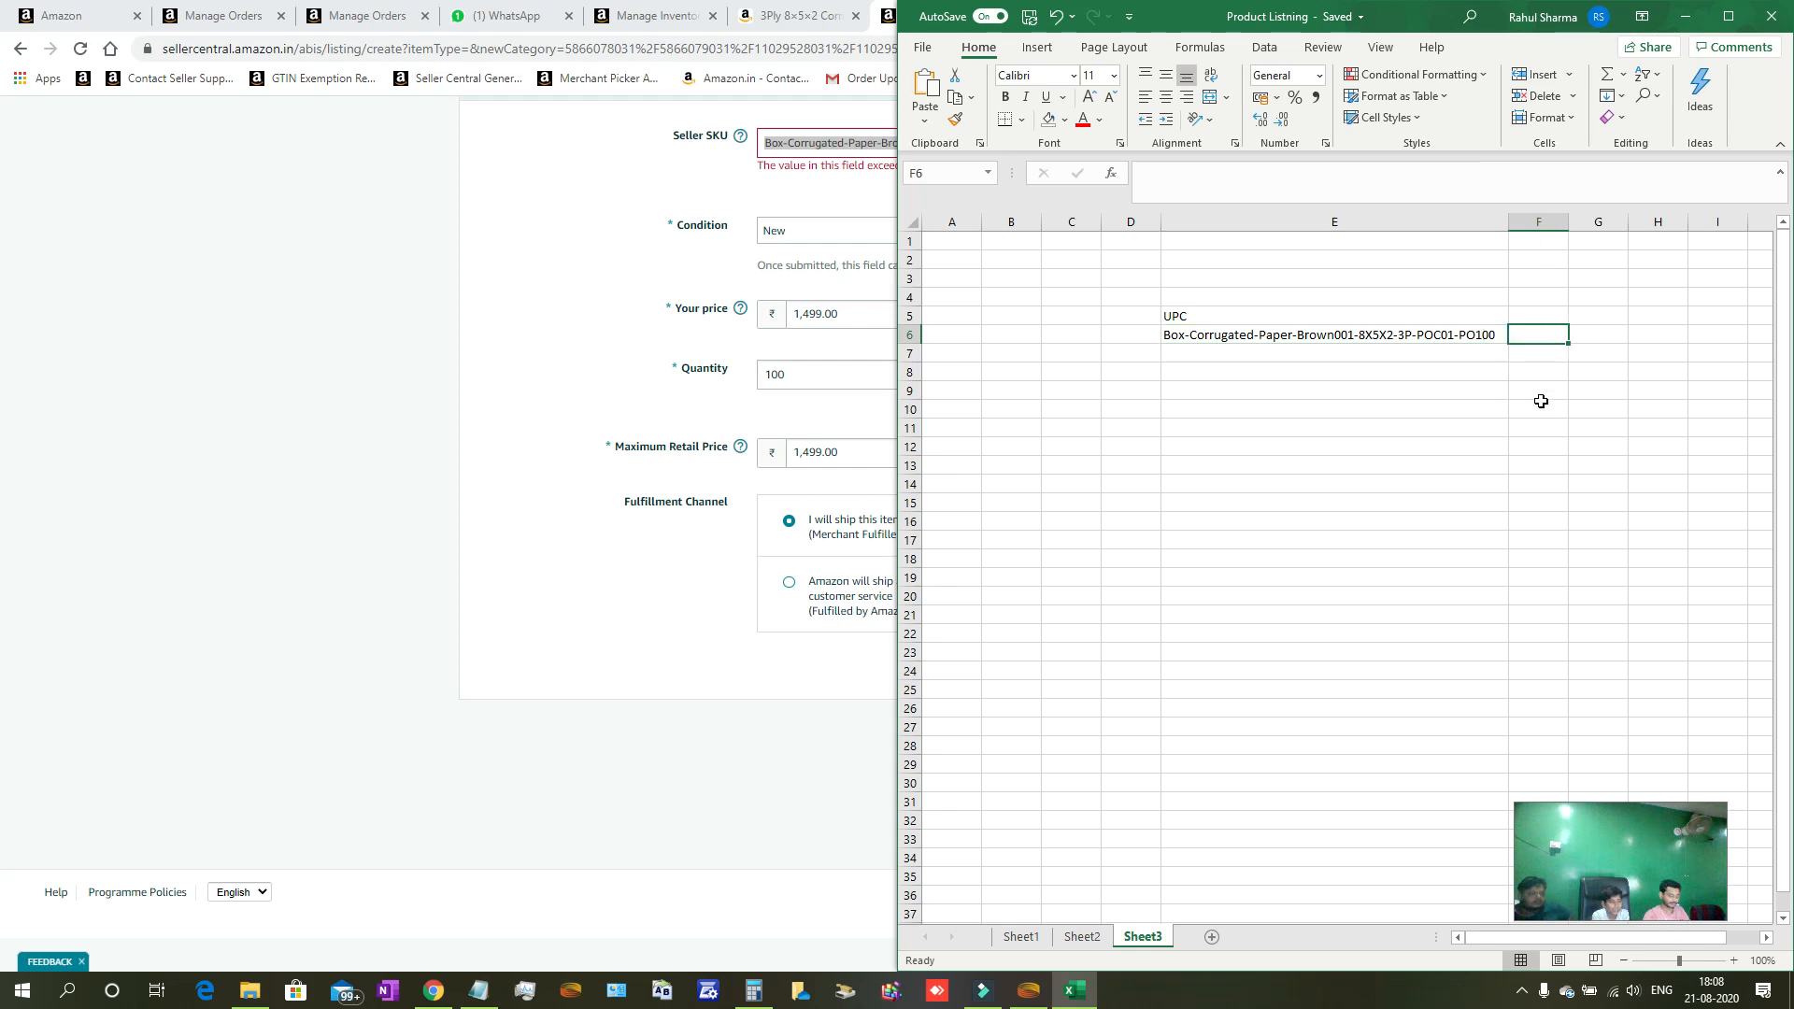
{"action": "type", "text": "="}
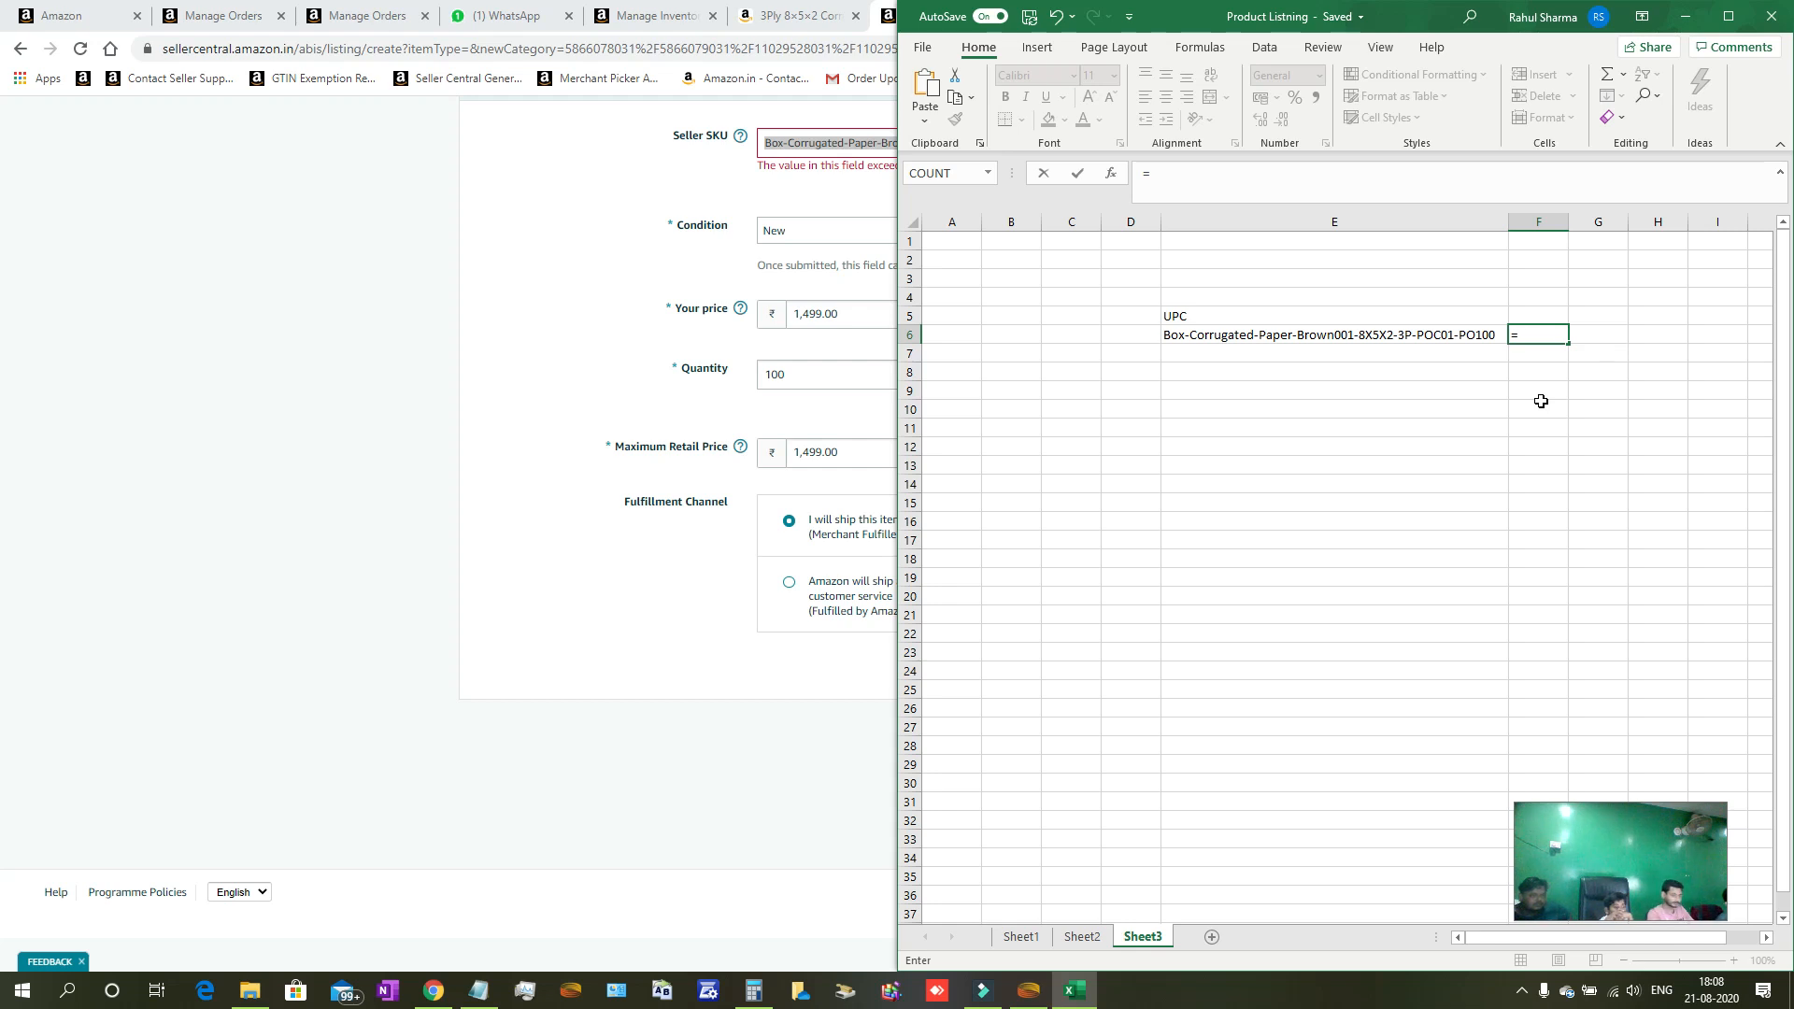
{"action": "type", "text": "ubs"}
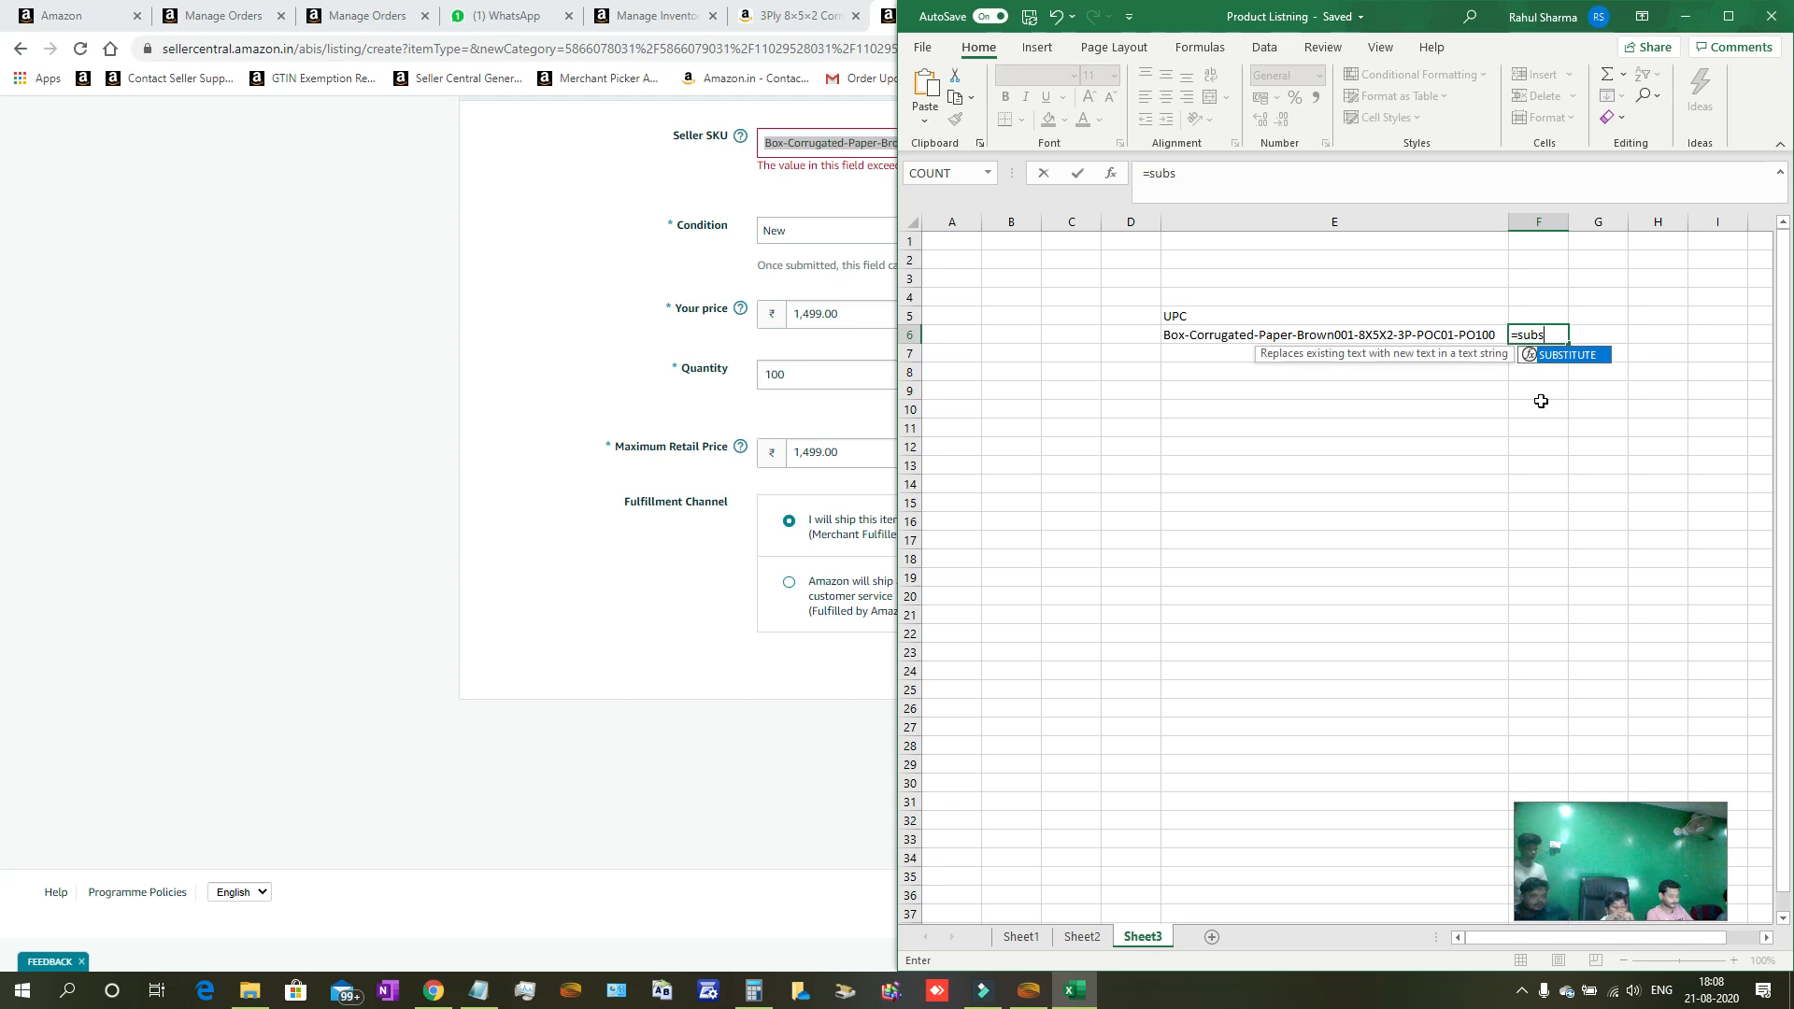
{"action": "key", "text": "Tab"}
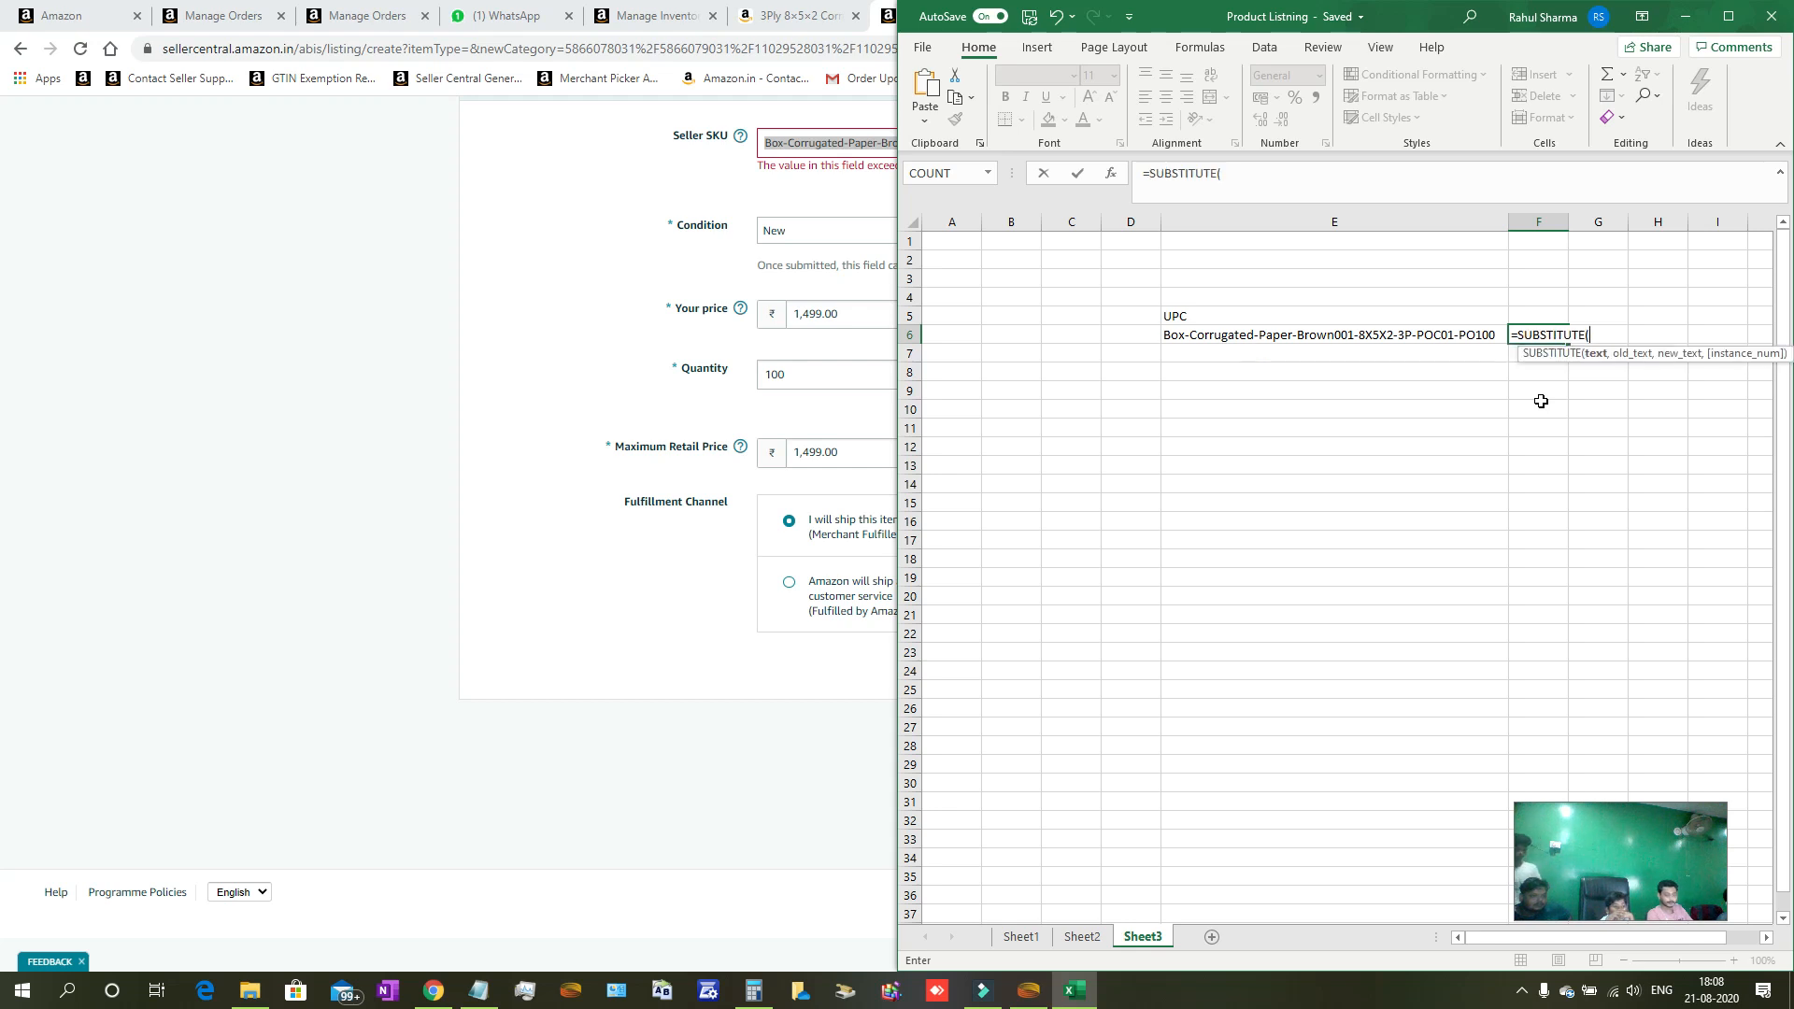
{"action": "left_click", "coordinate": [1339, 335]}
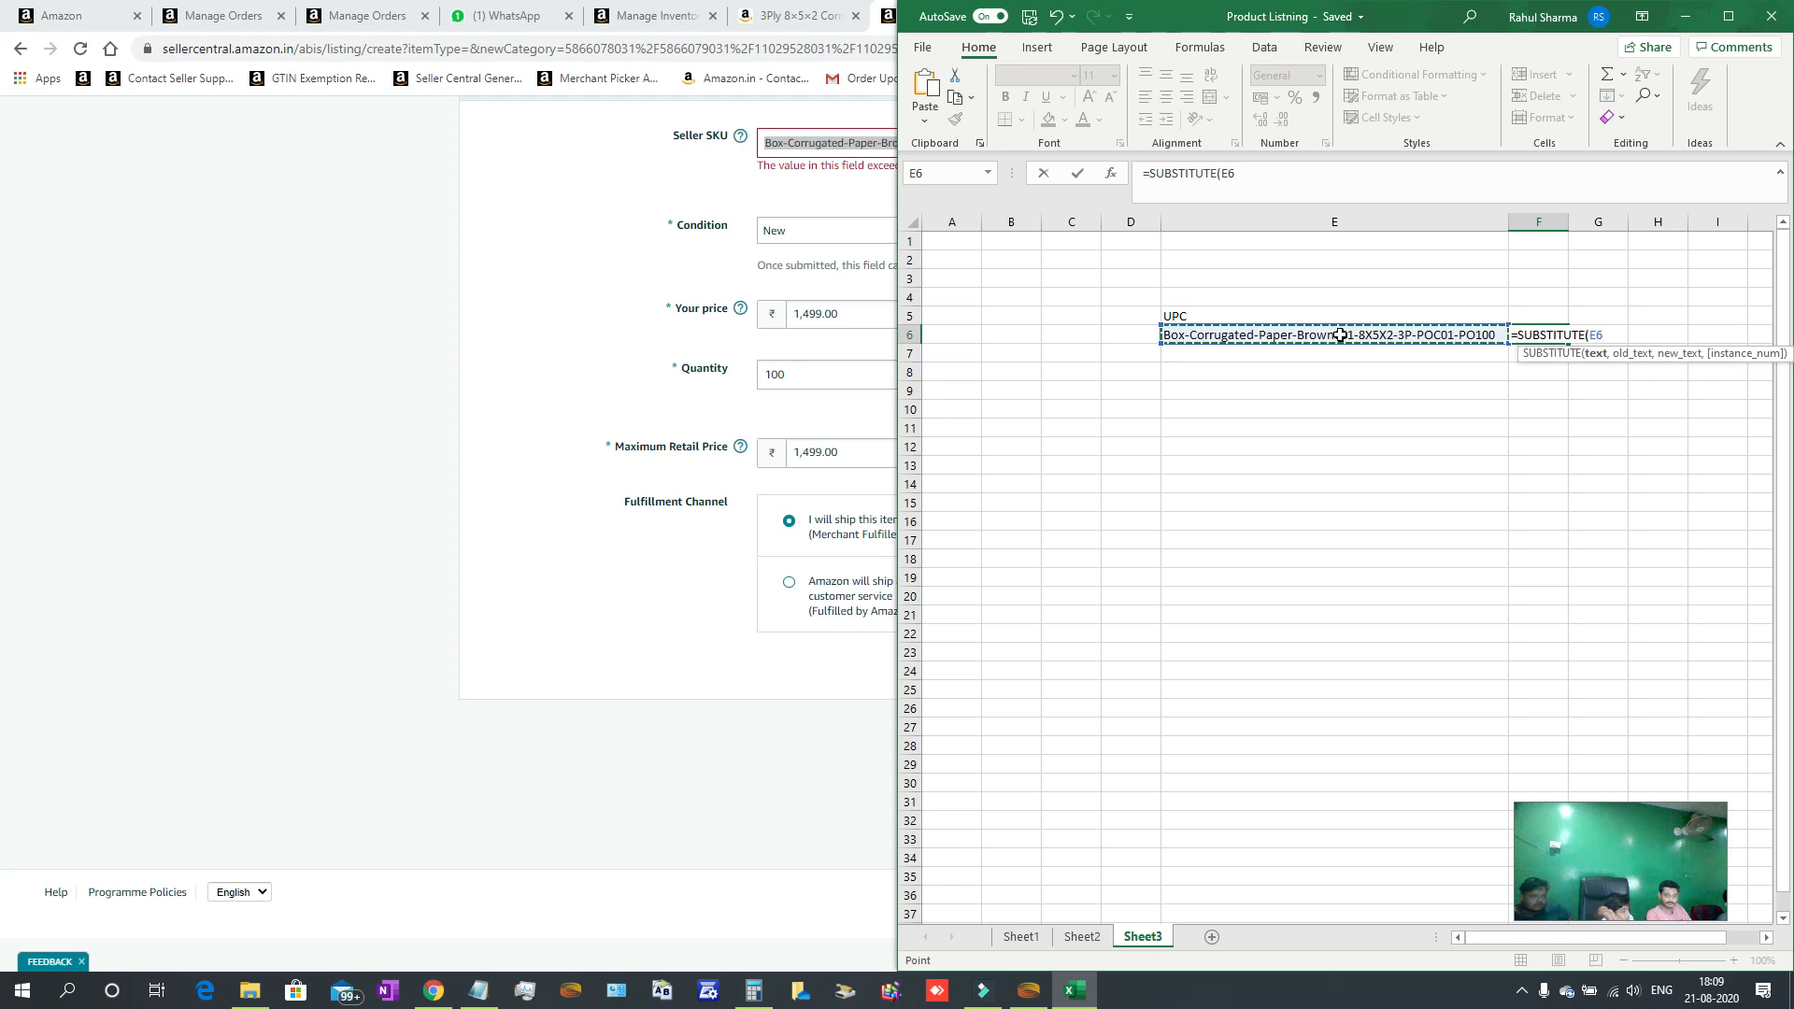
{"action": "type", "text": ","}
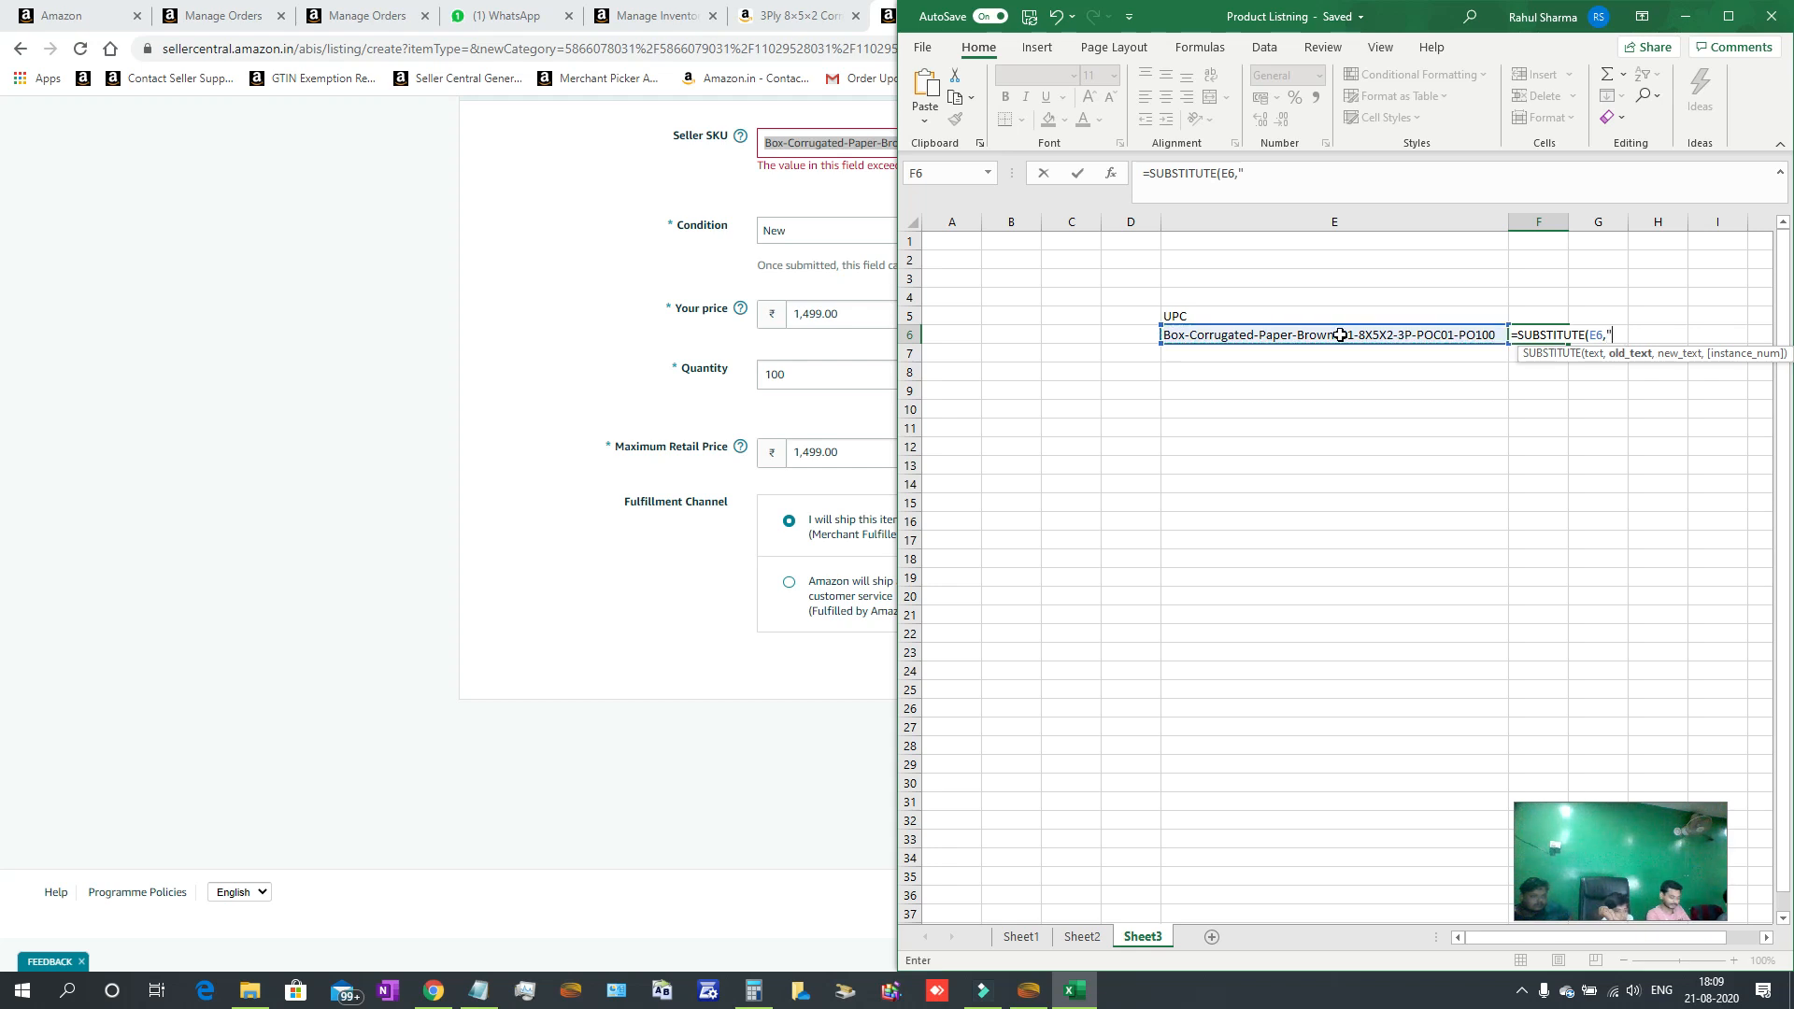
{"action": "type", "text": "\"\",\"\""}
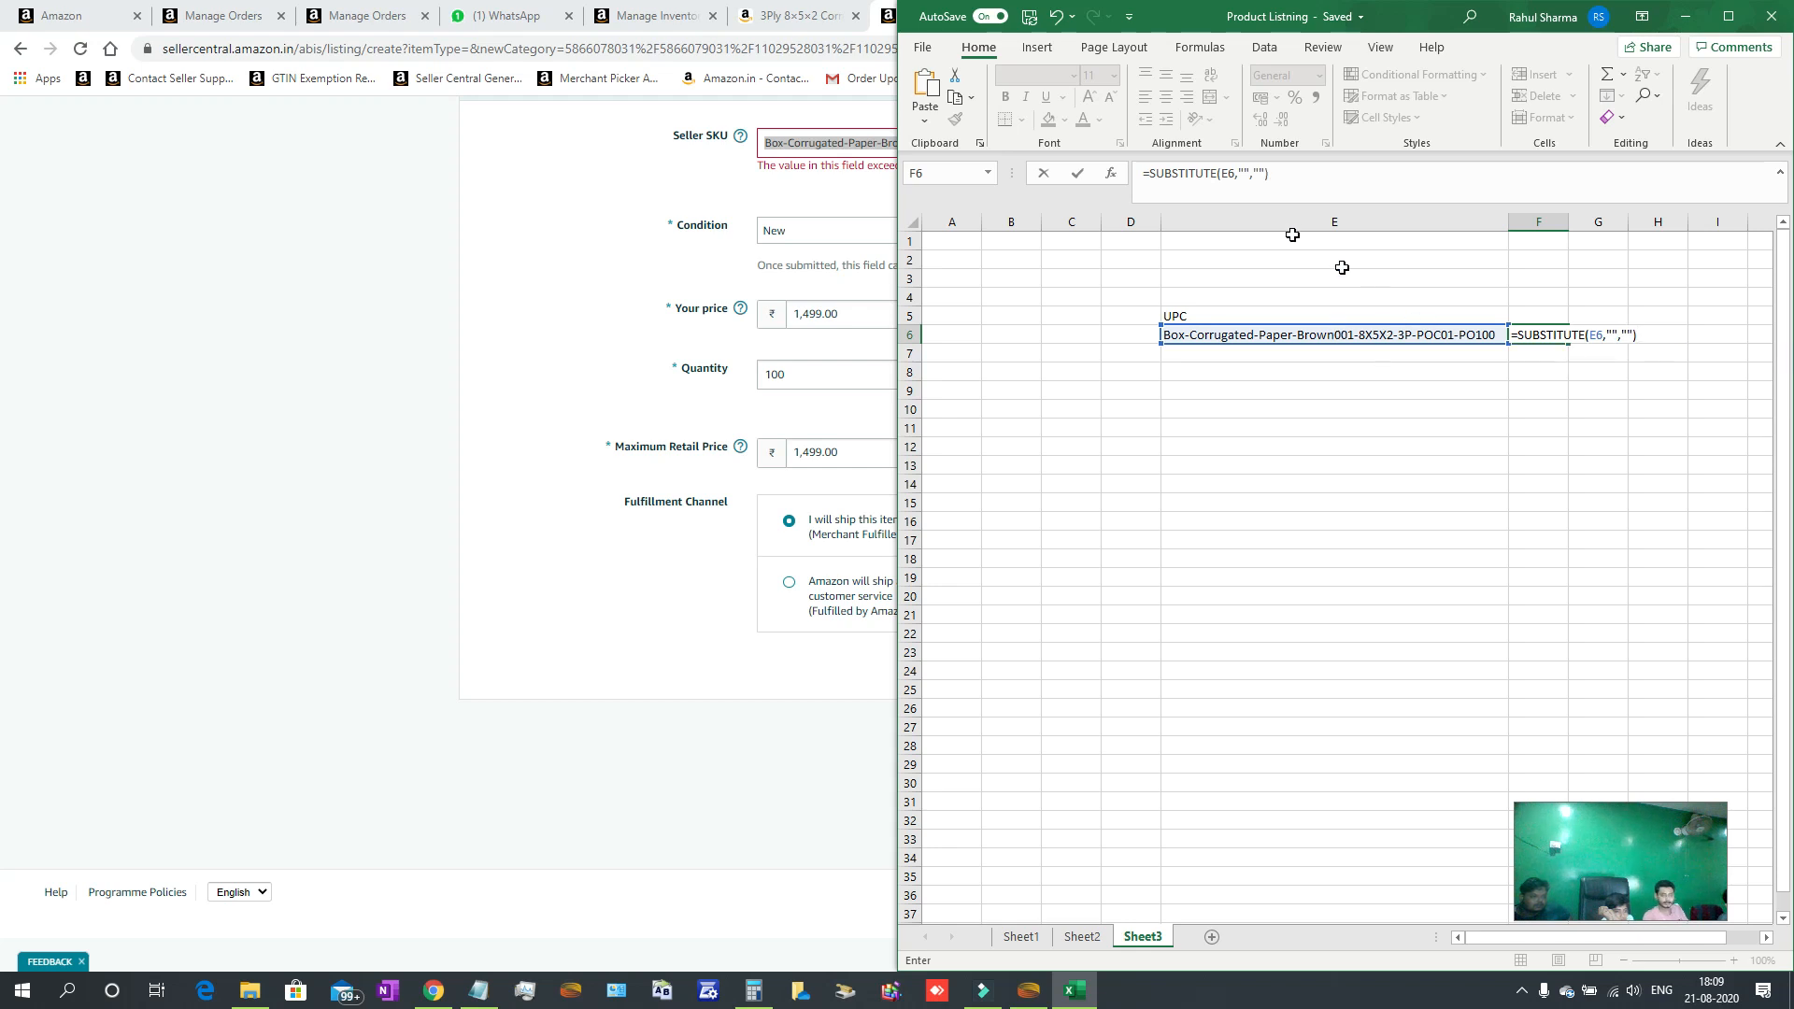
Complete the F6 SUBSTITUTE formula so that it replaces "Box" with "B".
{"action": "left_click", "coordinate": [1246, 171]}
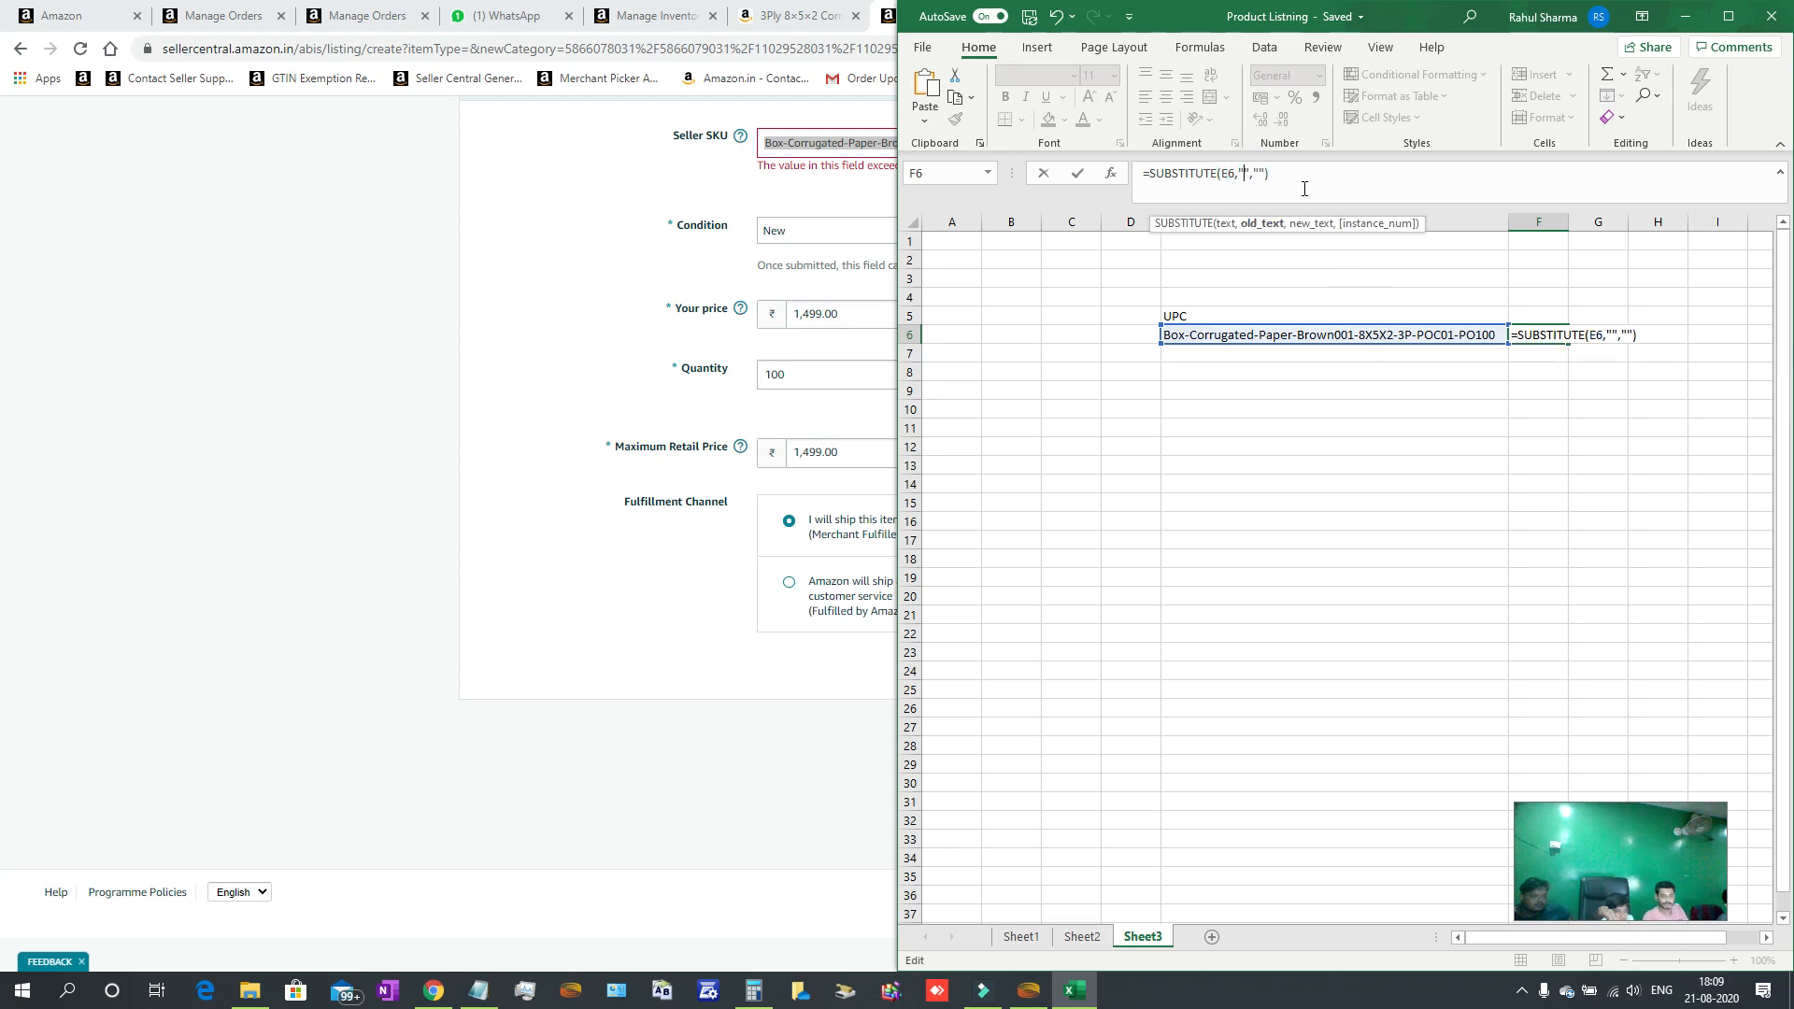
{"action": "type", "text": "Box"}
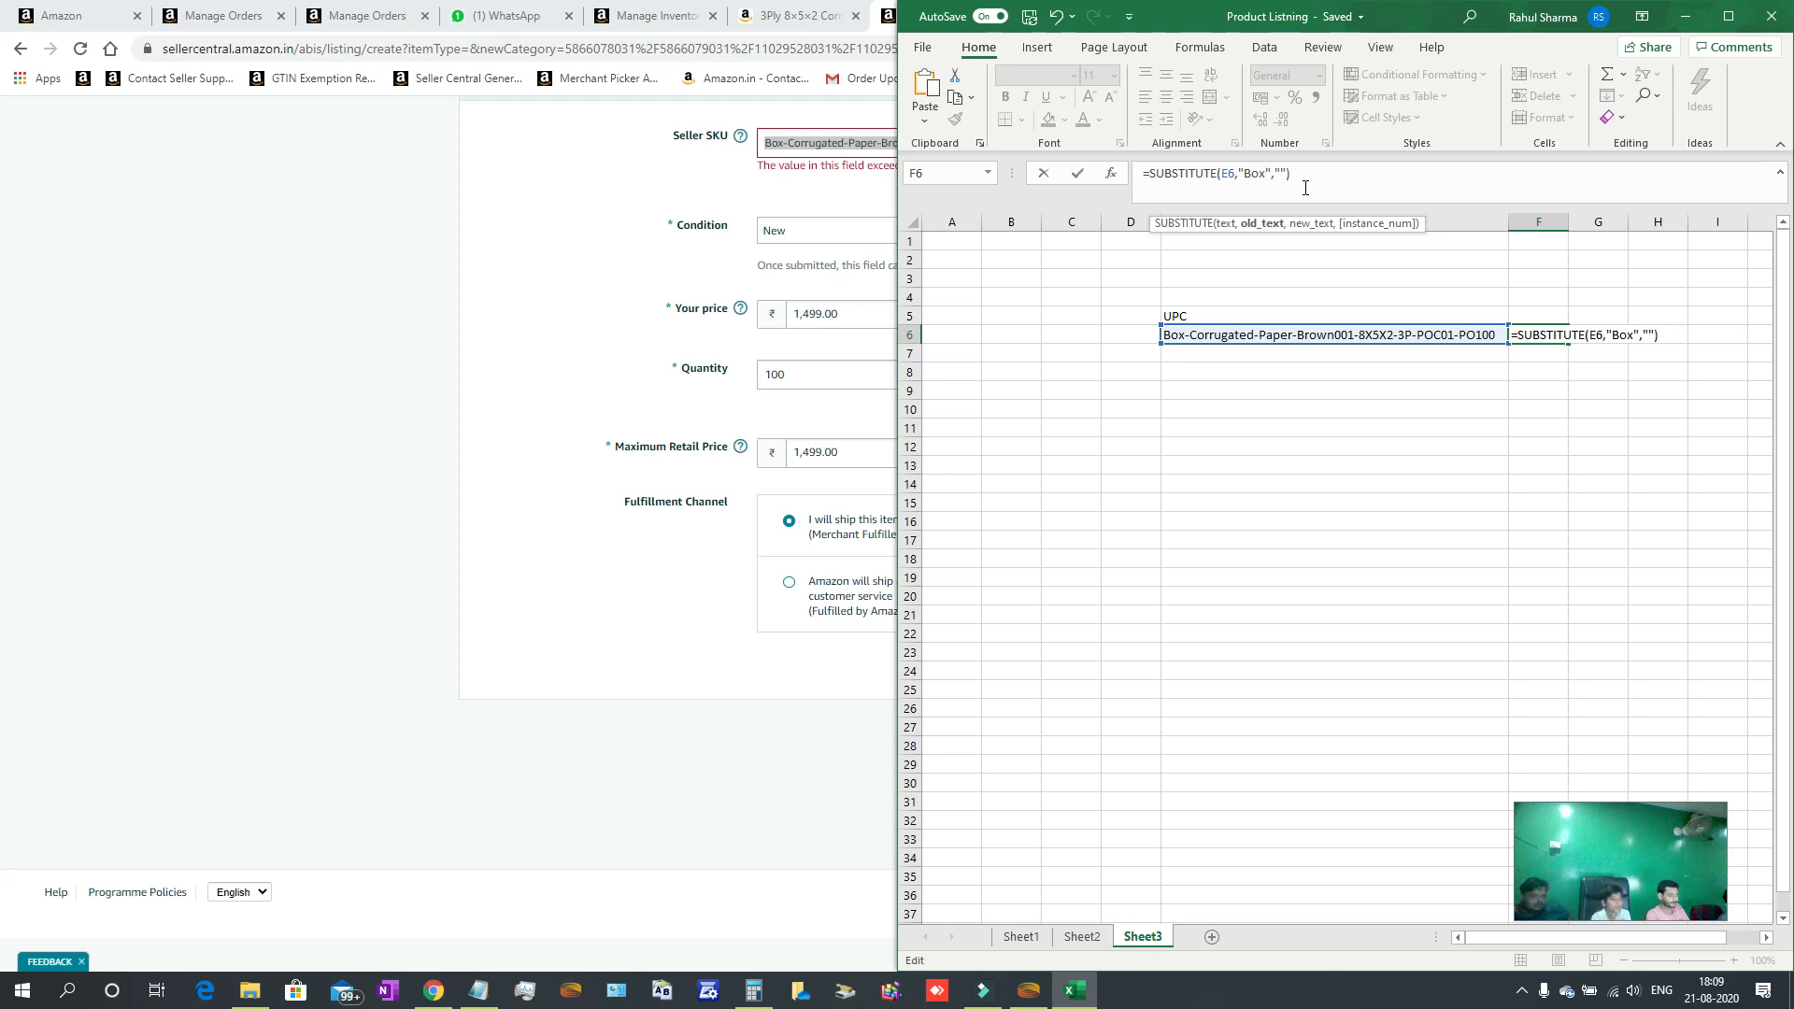
{"action": "key", "text": "Right"}
{"action": "key", "text": "Right"}
{"action": "key", "text": "Right"}
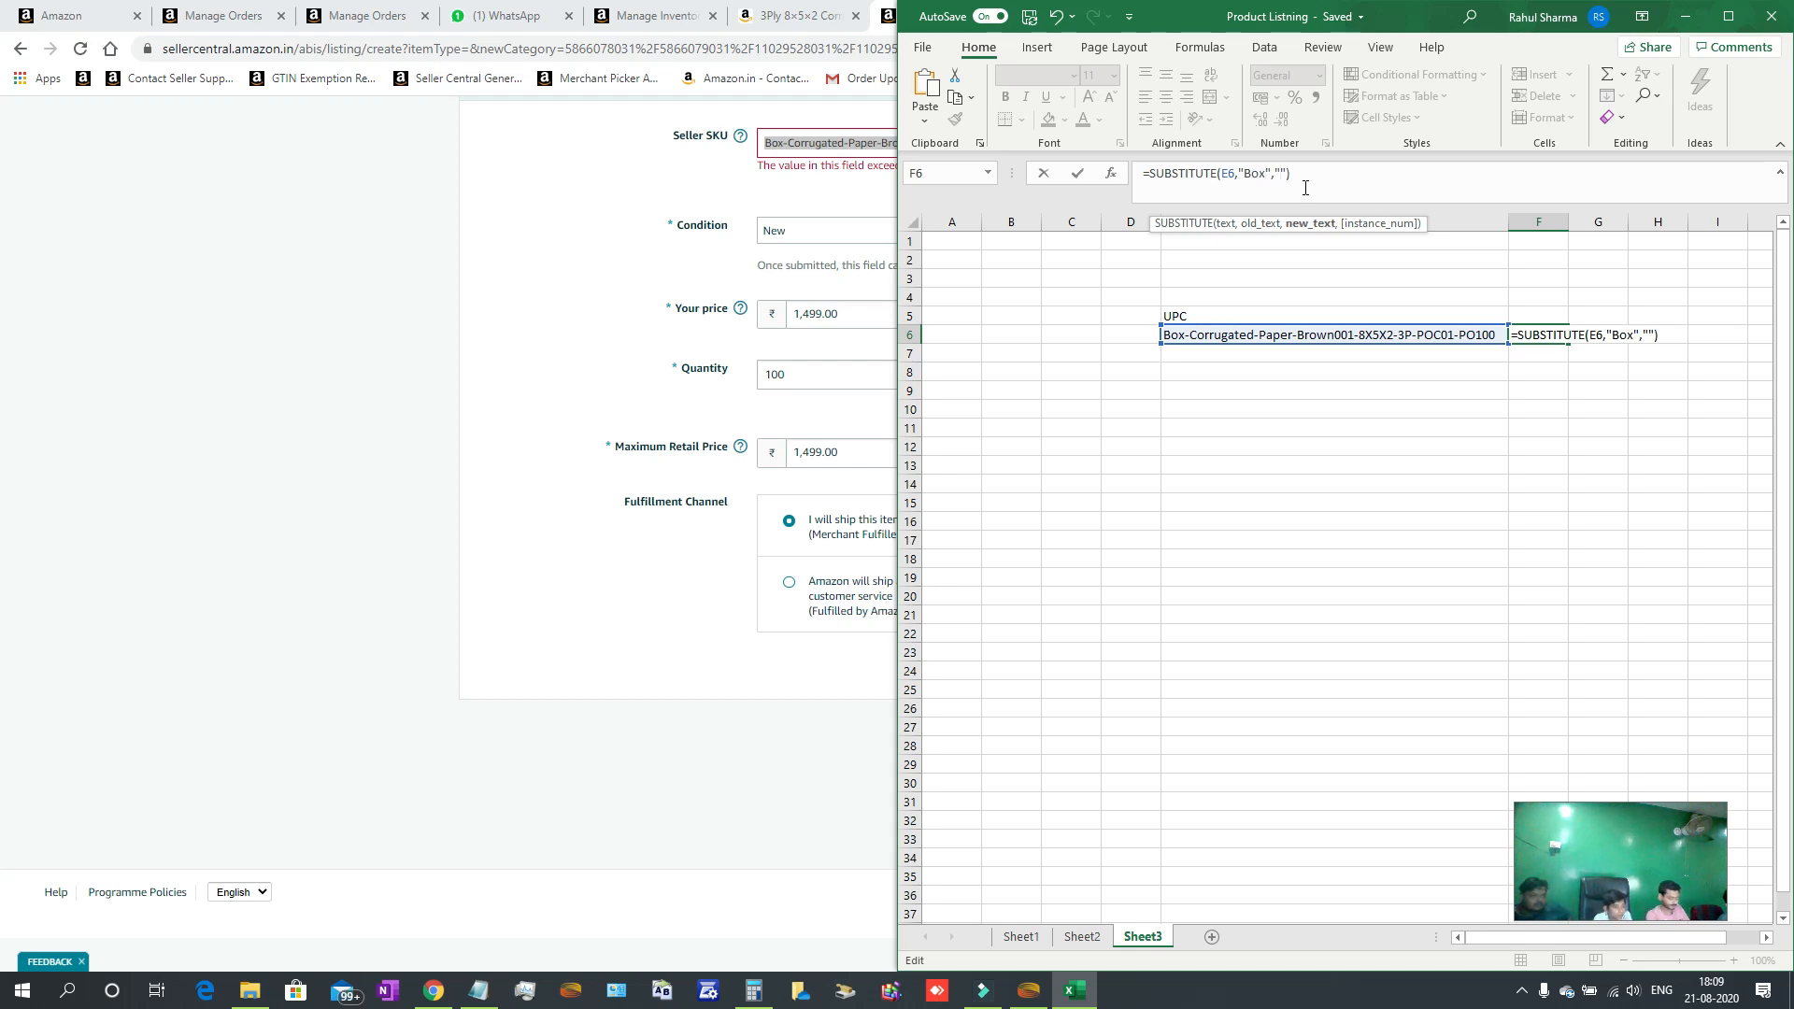
{"action": "type", "text": "B"}
{"action": "key", "text": "Return"}
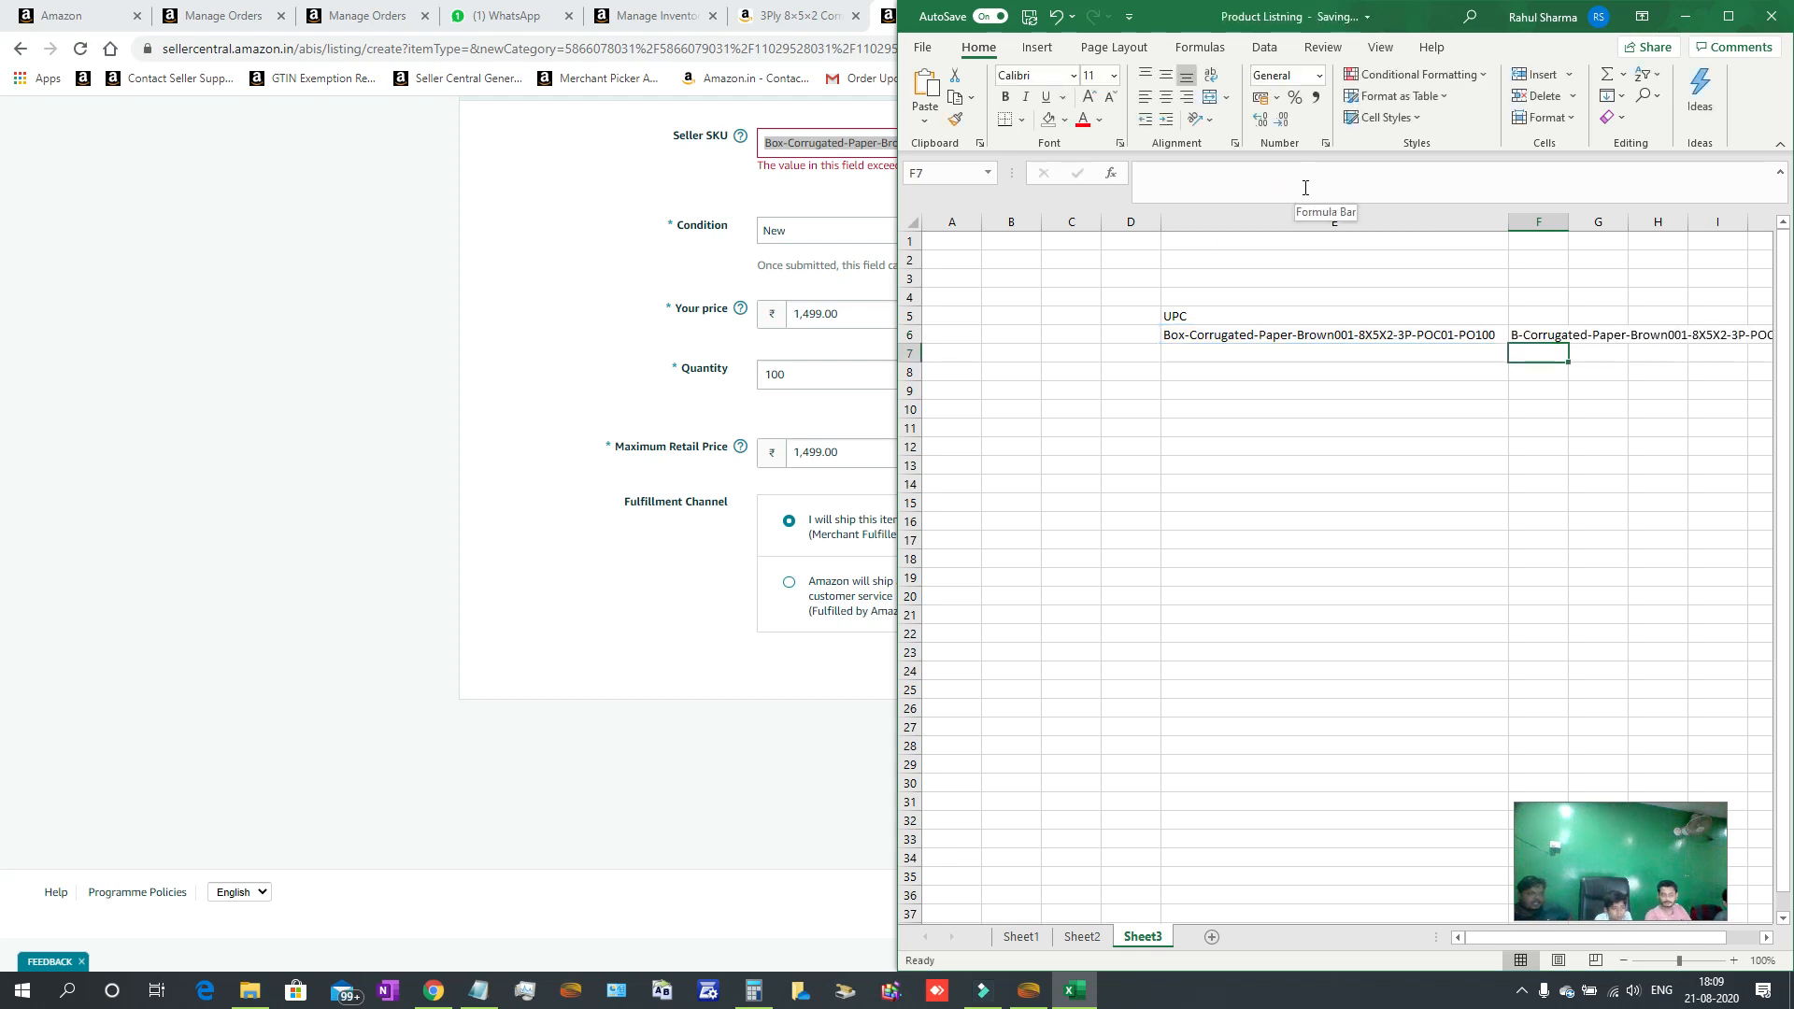
Wrap the F6 formula in an outer SUBSTITUTE with empty quoted strings for its old and new text.
{"action": "left_click", "coordinate": [1298, 334]}
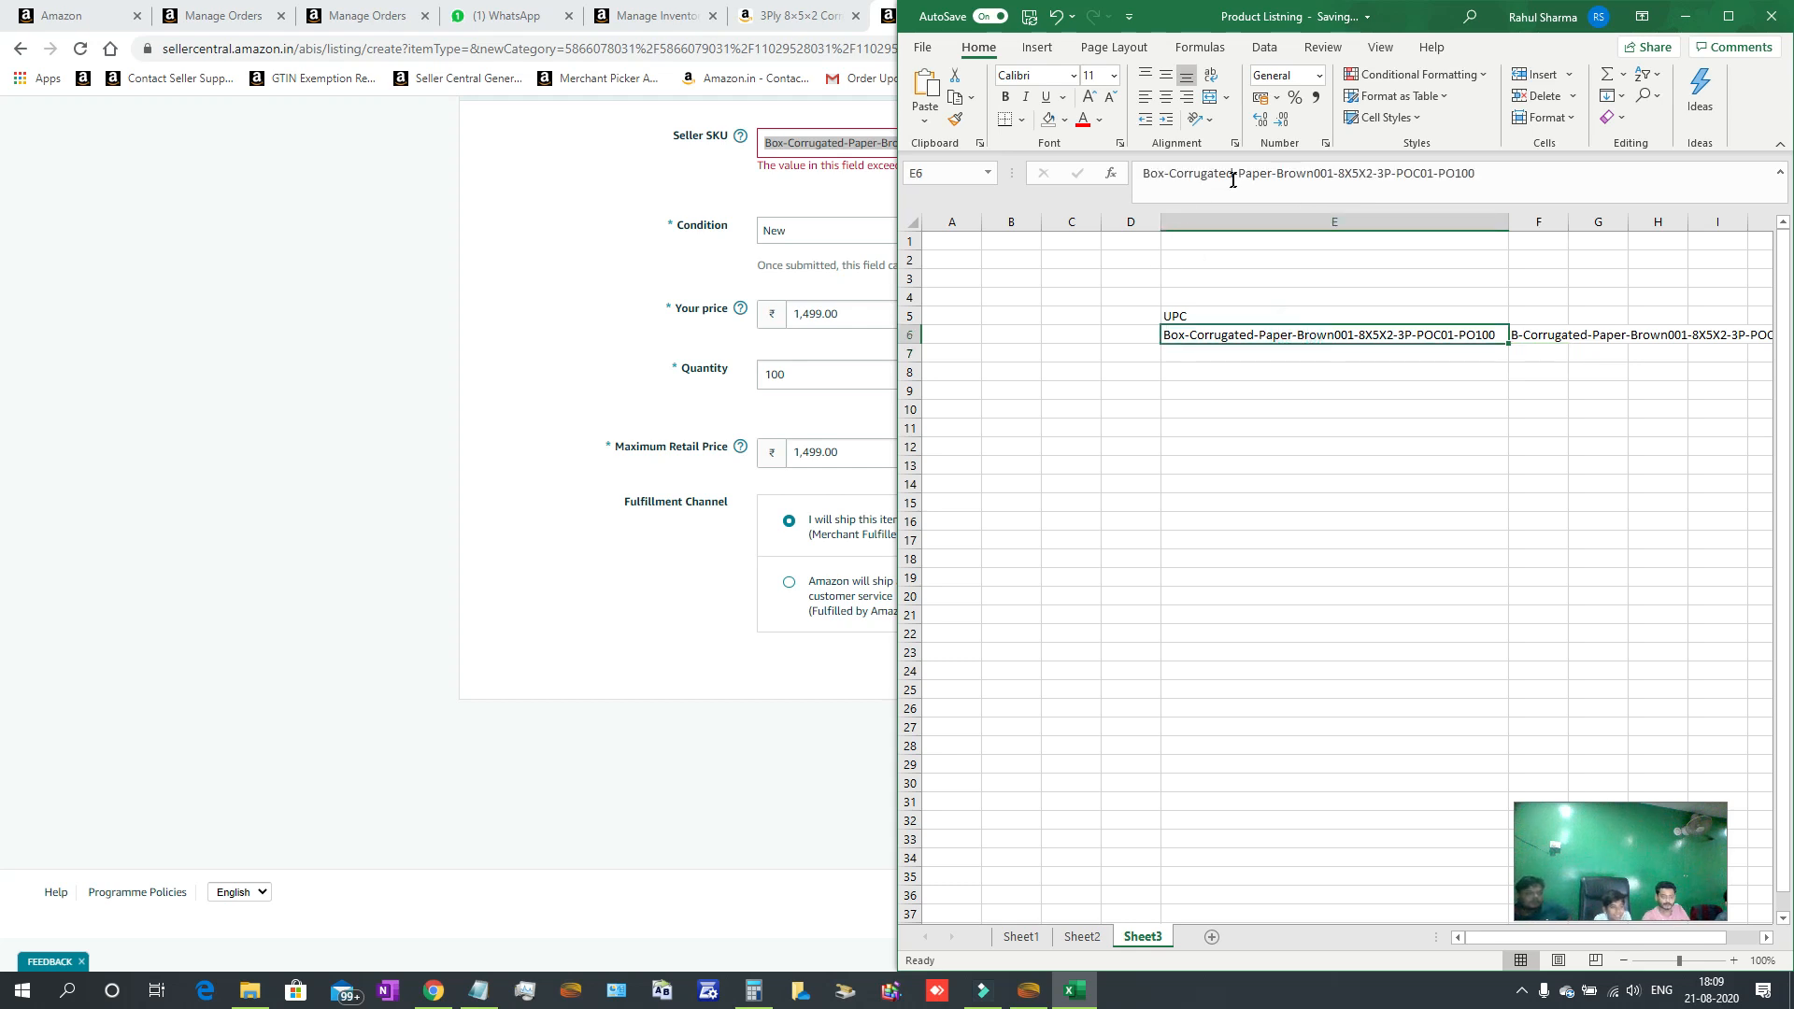
{"action": "left_click_drag", "start_coordinate": [1235, 174], "coordinate": [1177, 181]}
{"action": "left_click", "coordinate": [1535, 336]}
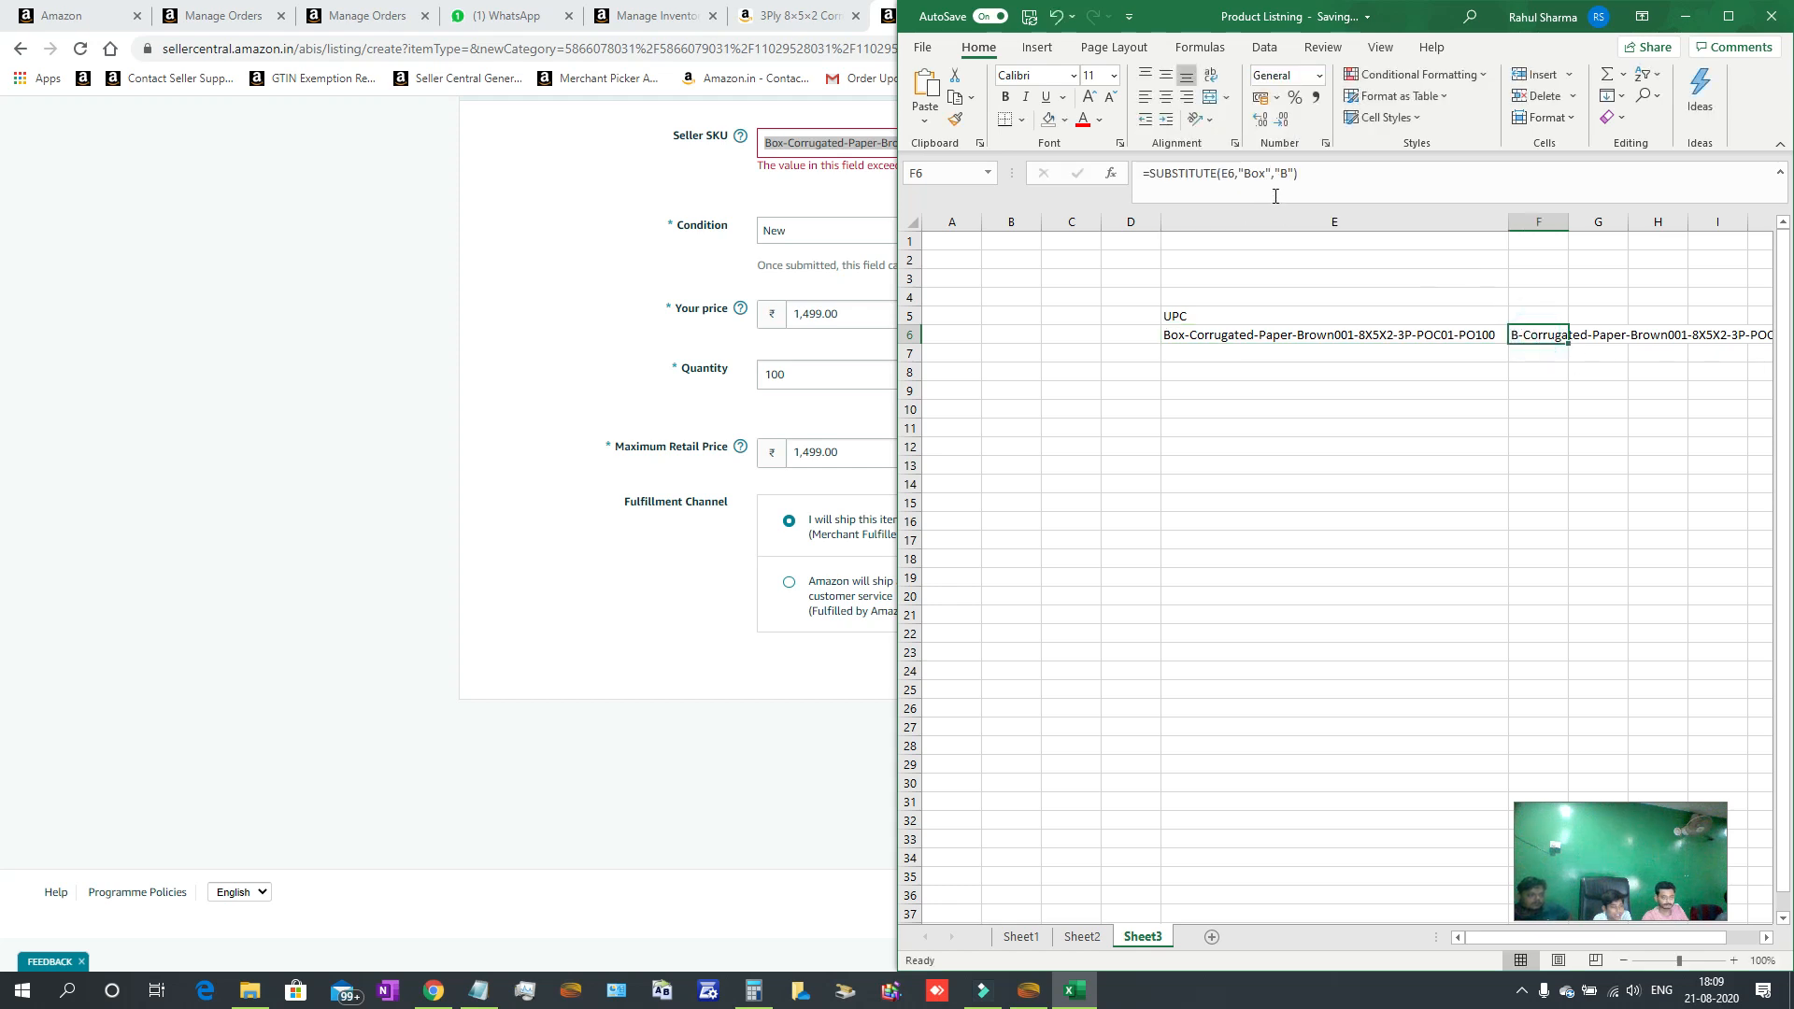
{"action": "left_click", "coordinate": [1153, 172]}
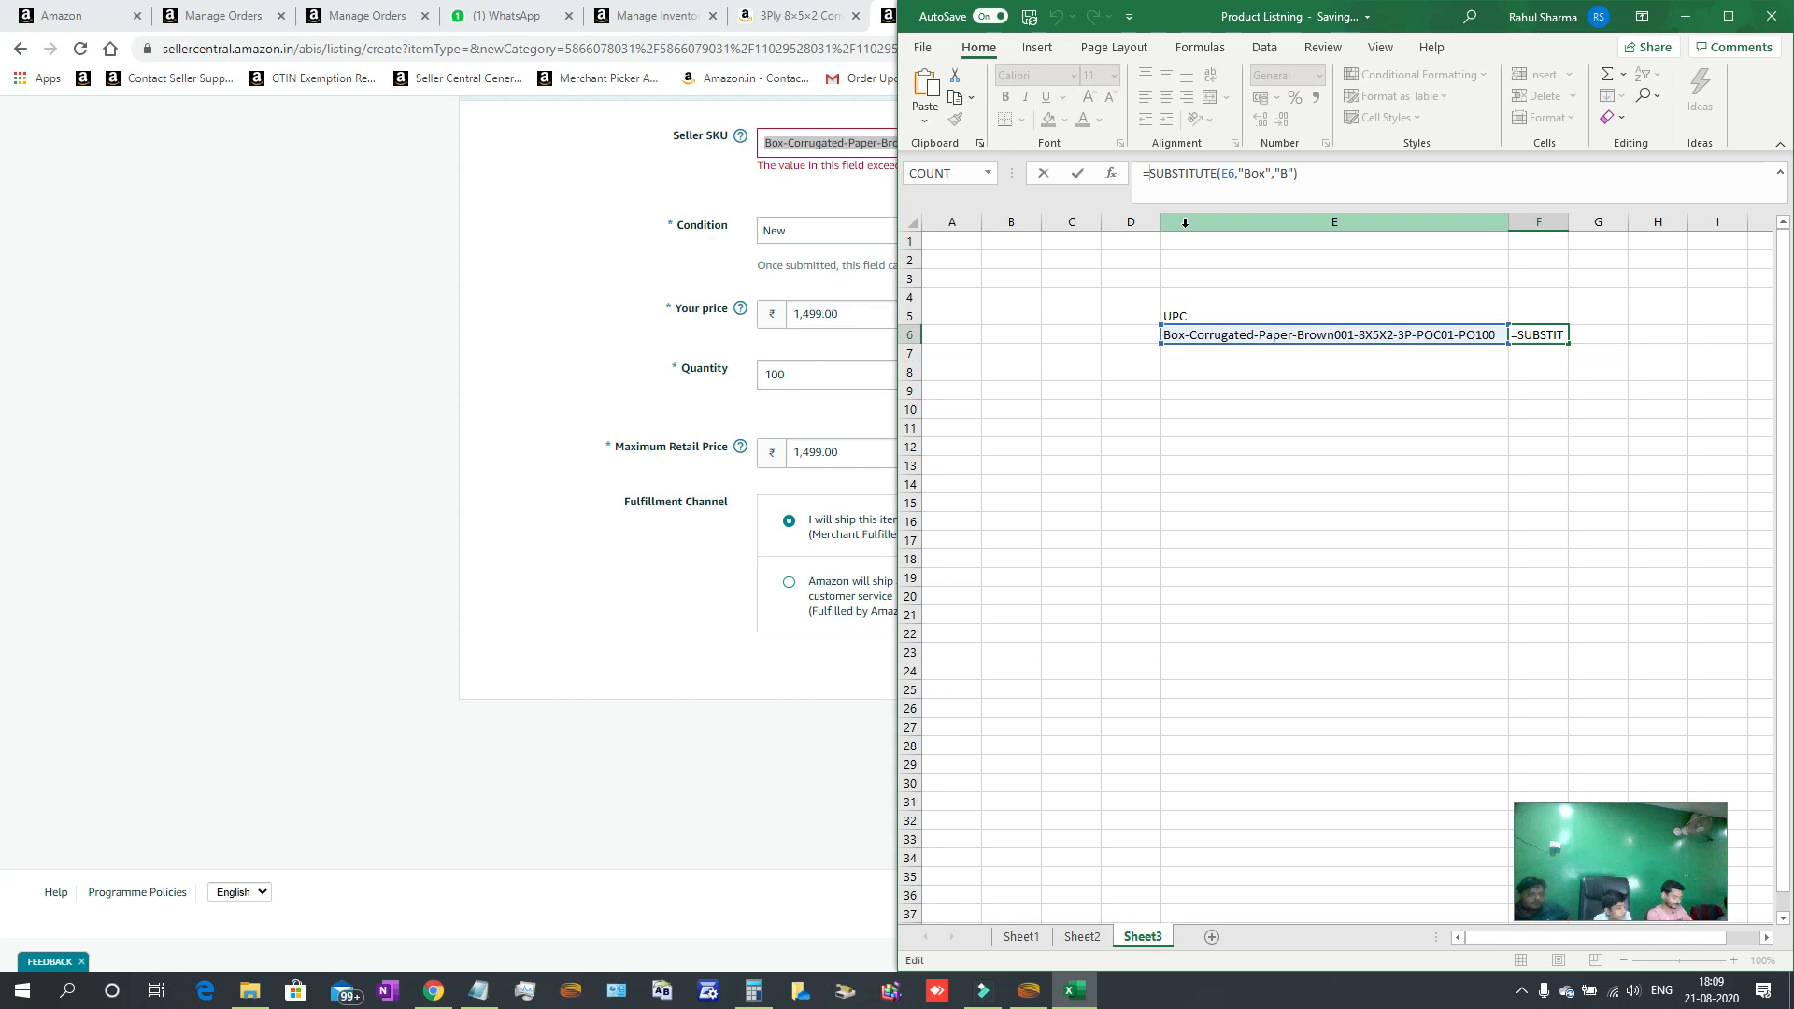
{"action": "type", "text": "SUBSTITUTE("}
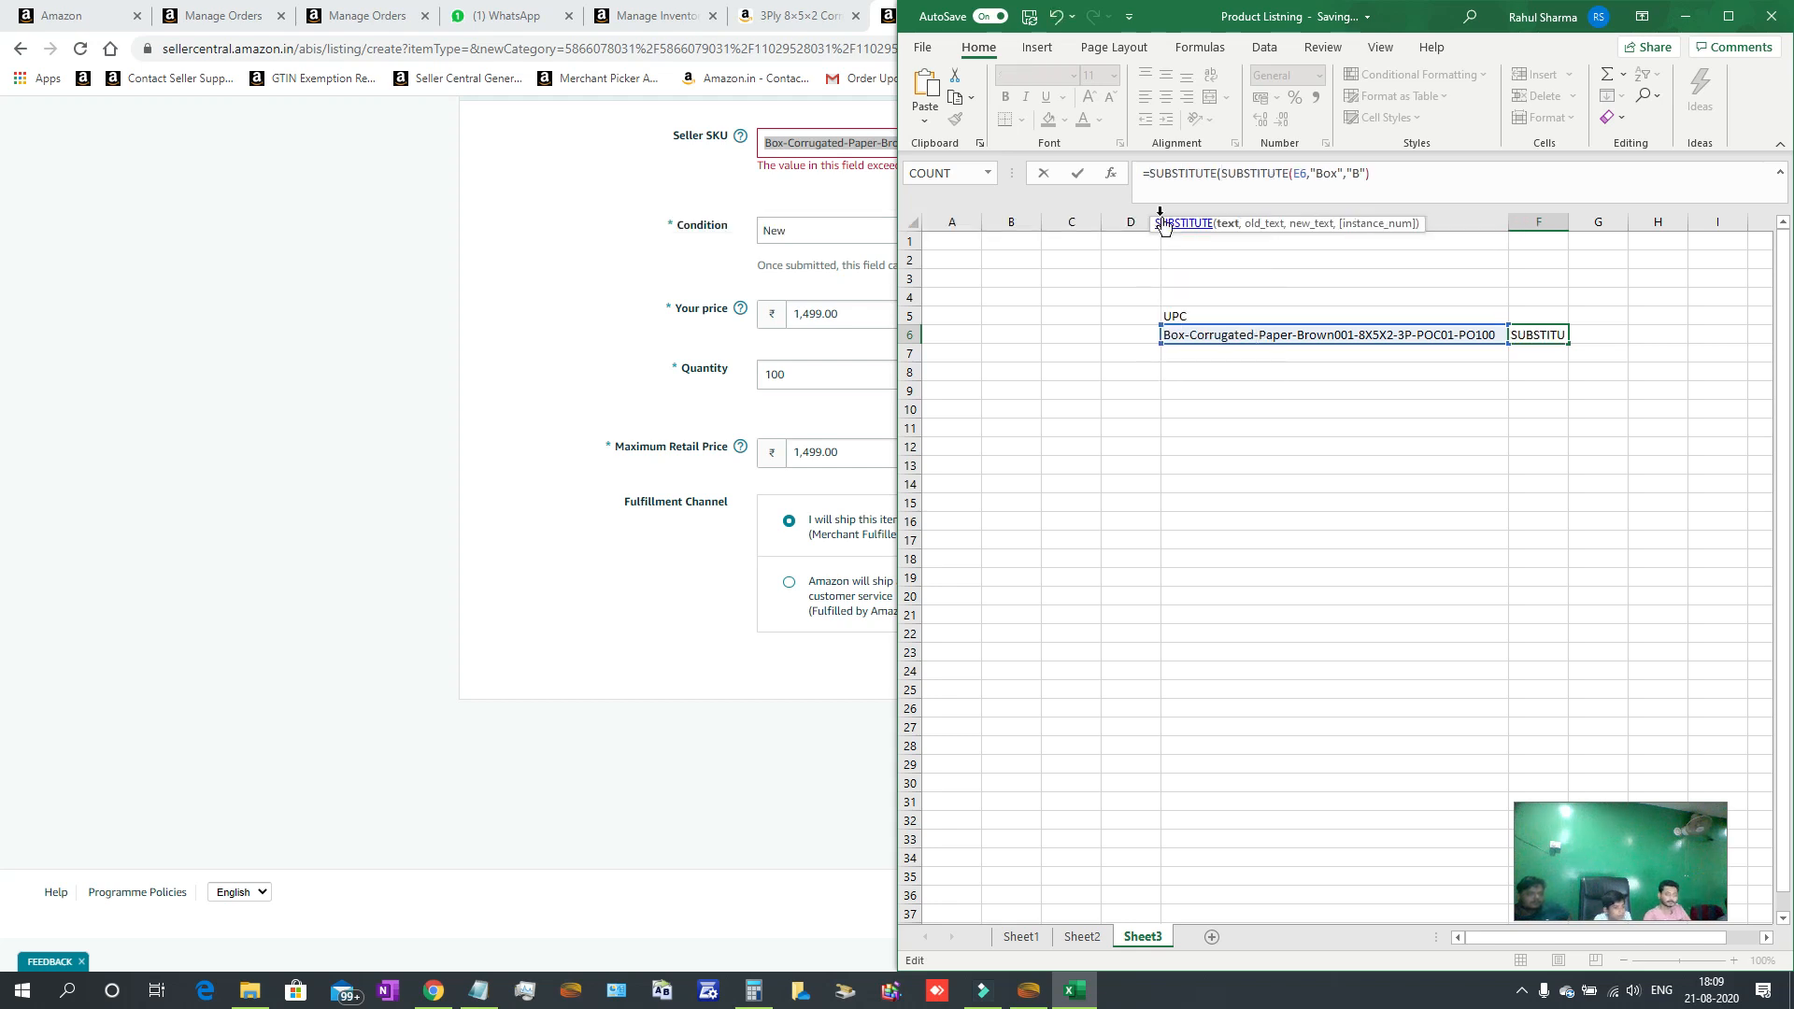
{"action": "left_click", "coordinate": [1440, 177]}
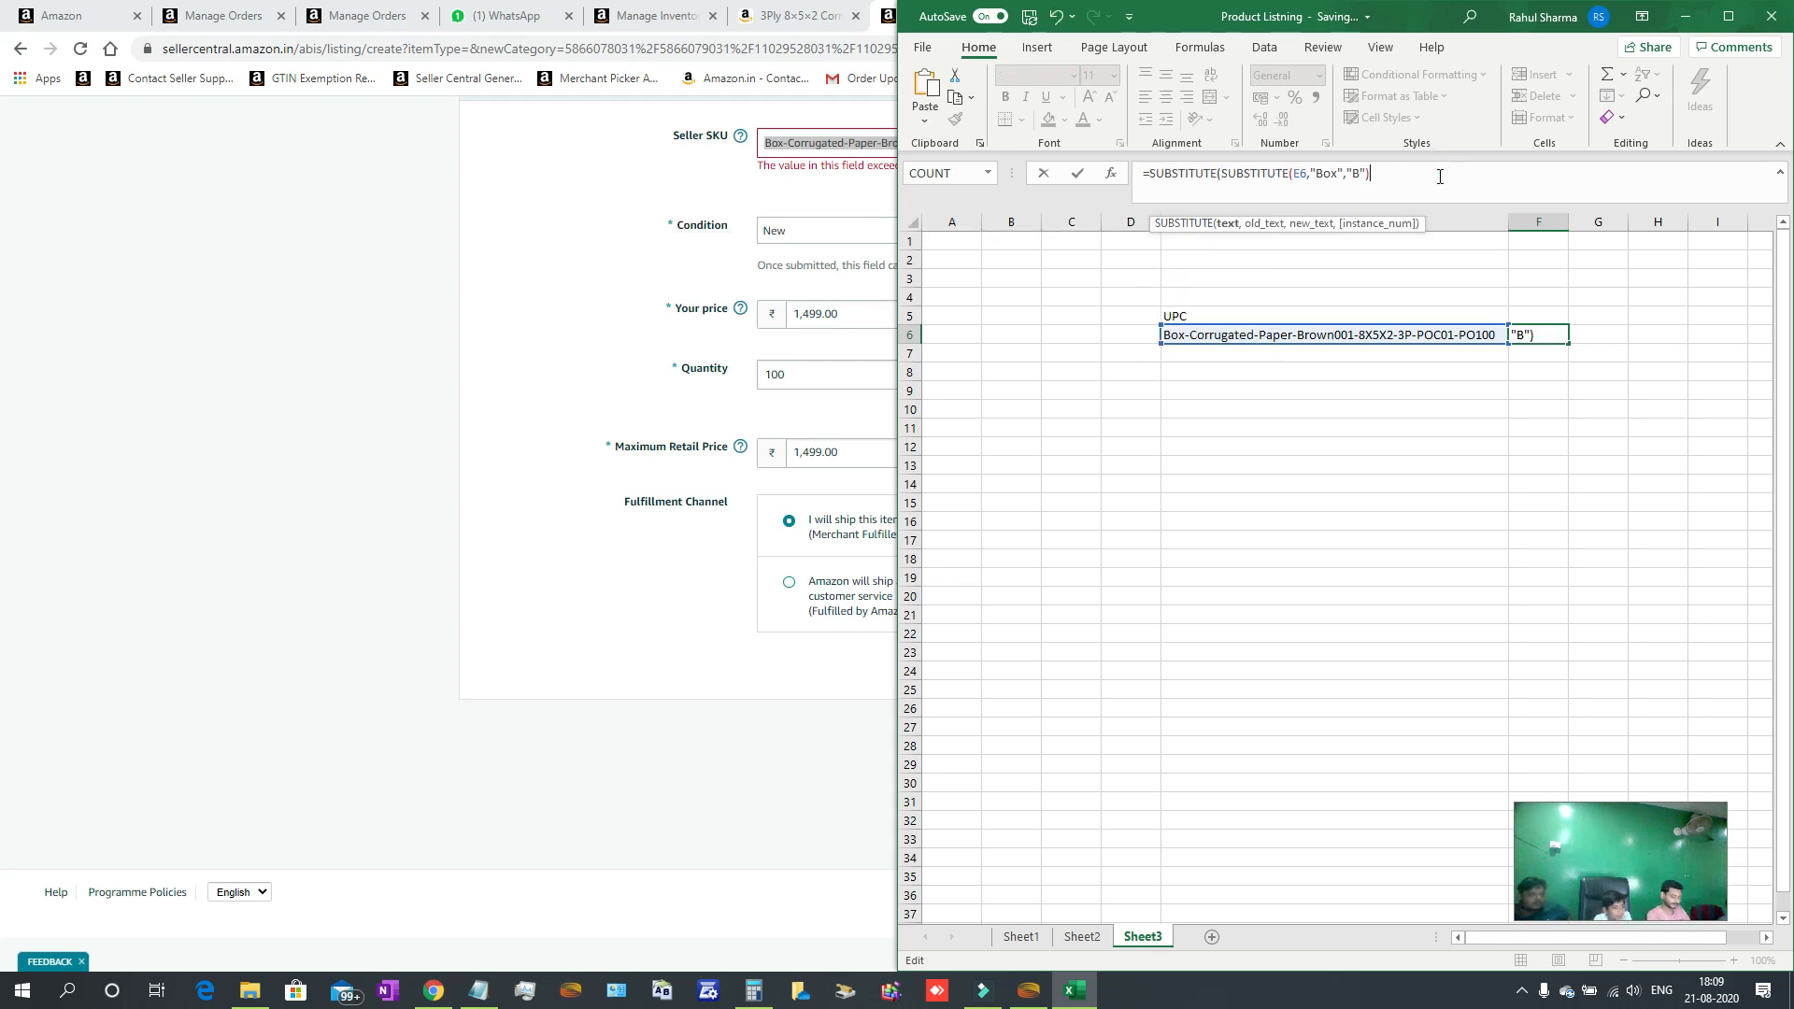
{"action": "type", "text": ","}
{"action": "type", "text": "\"-\",\"\")"}
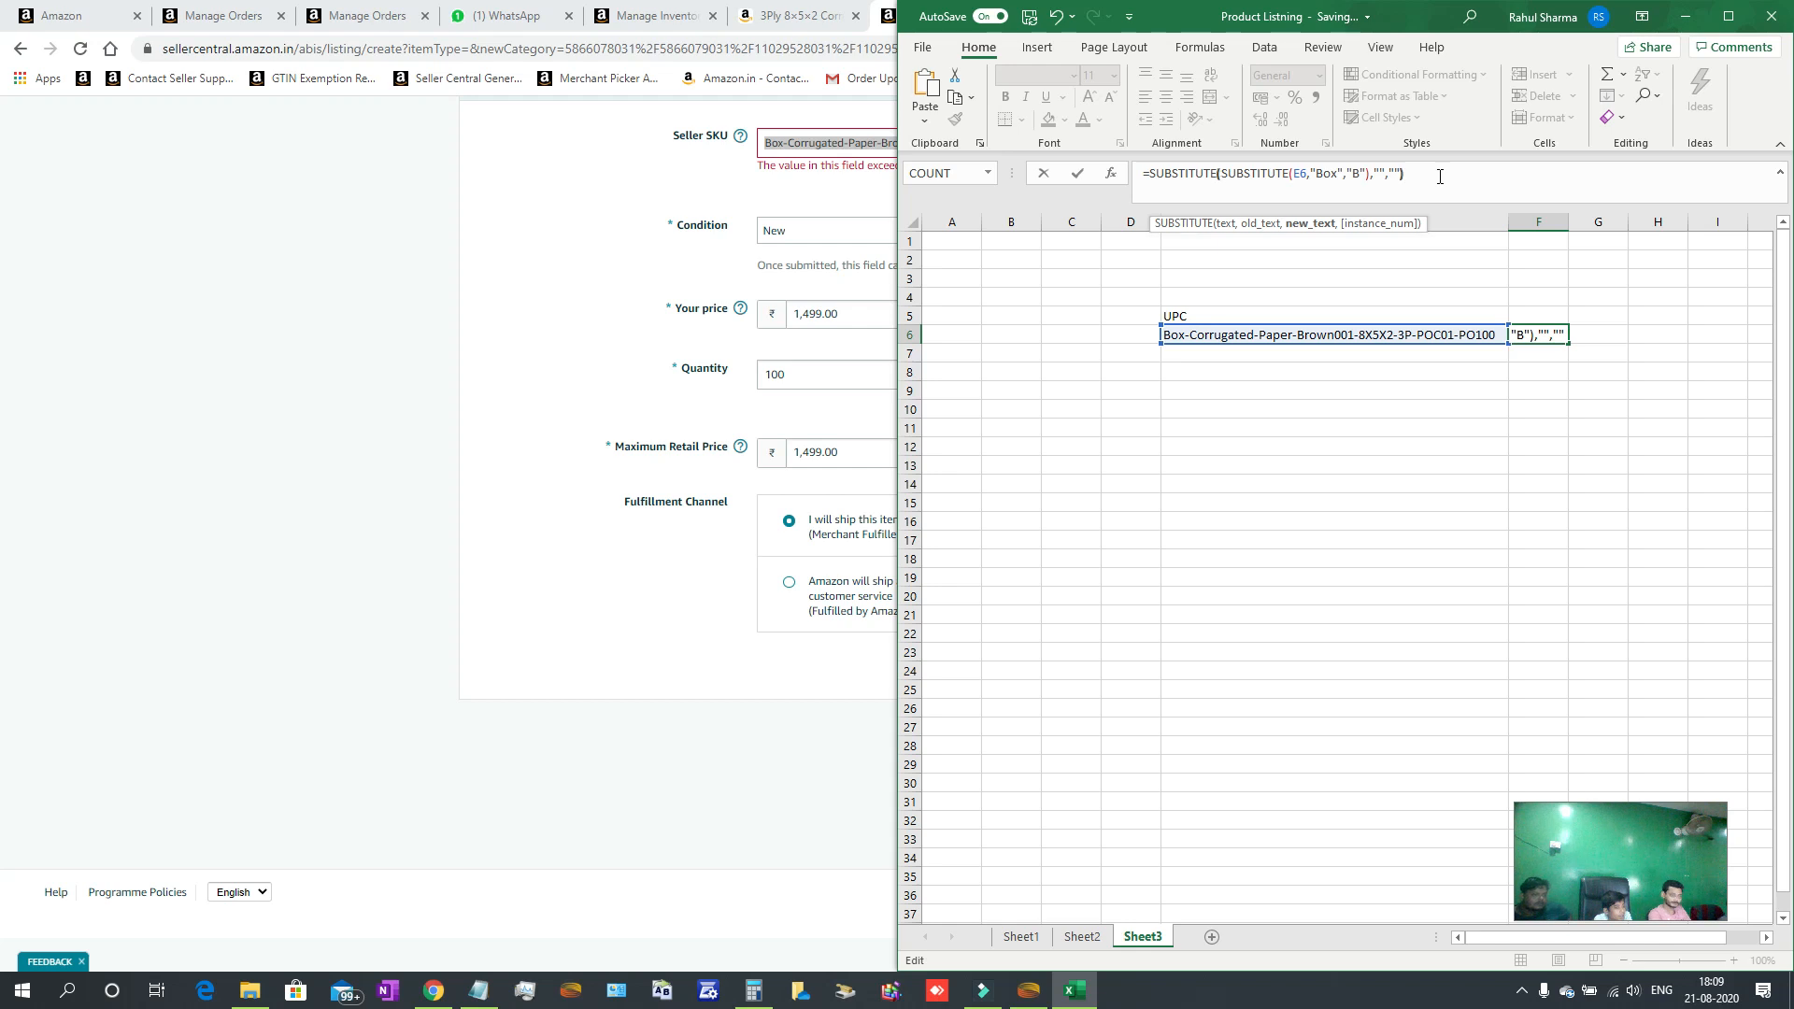
Make the outer SUBSTITUTE in F6 replace "Corrugated" with "C" and enter the formula.
{"action": "left_click", "coordinate": [1382, 177]}
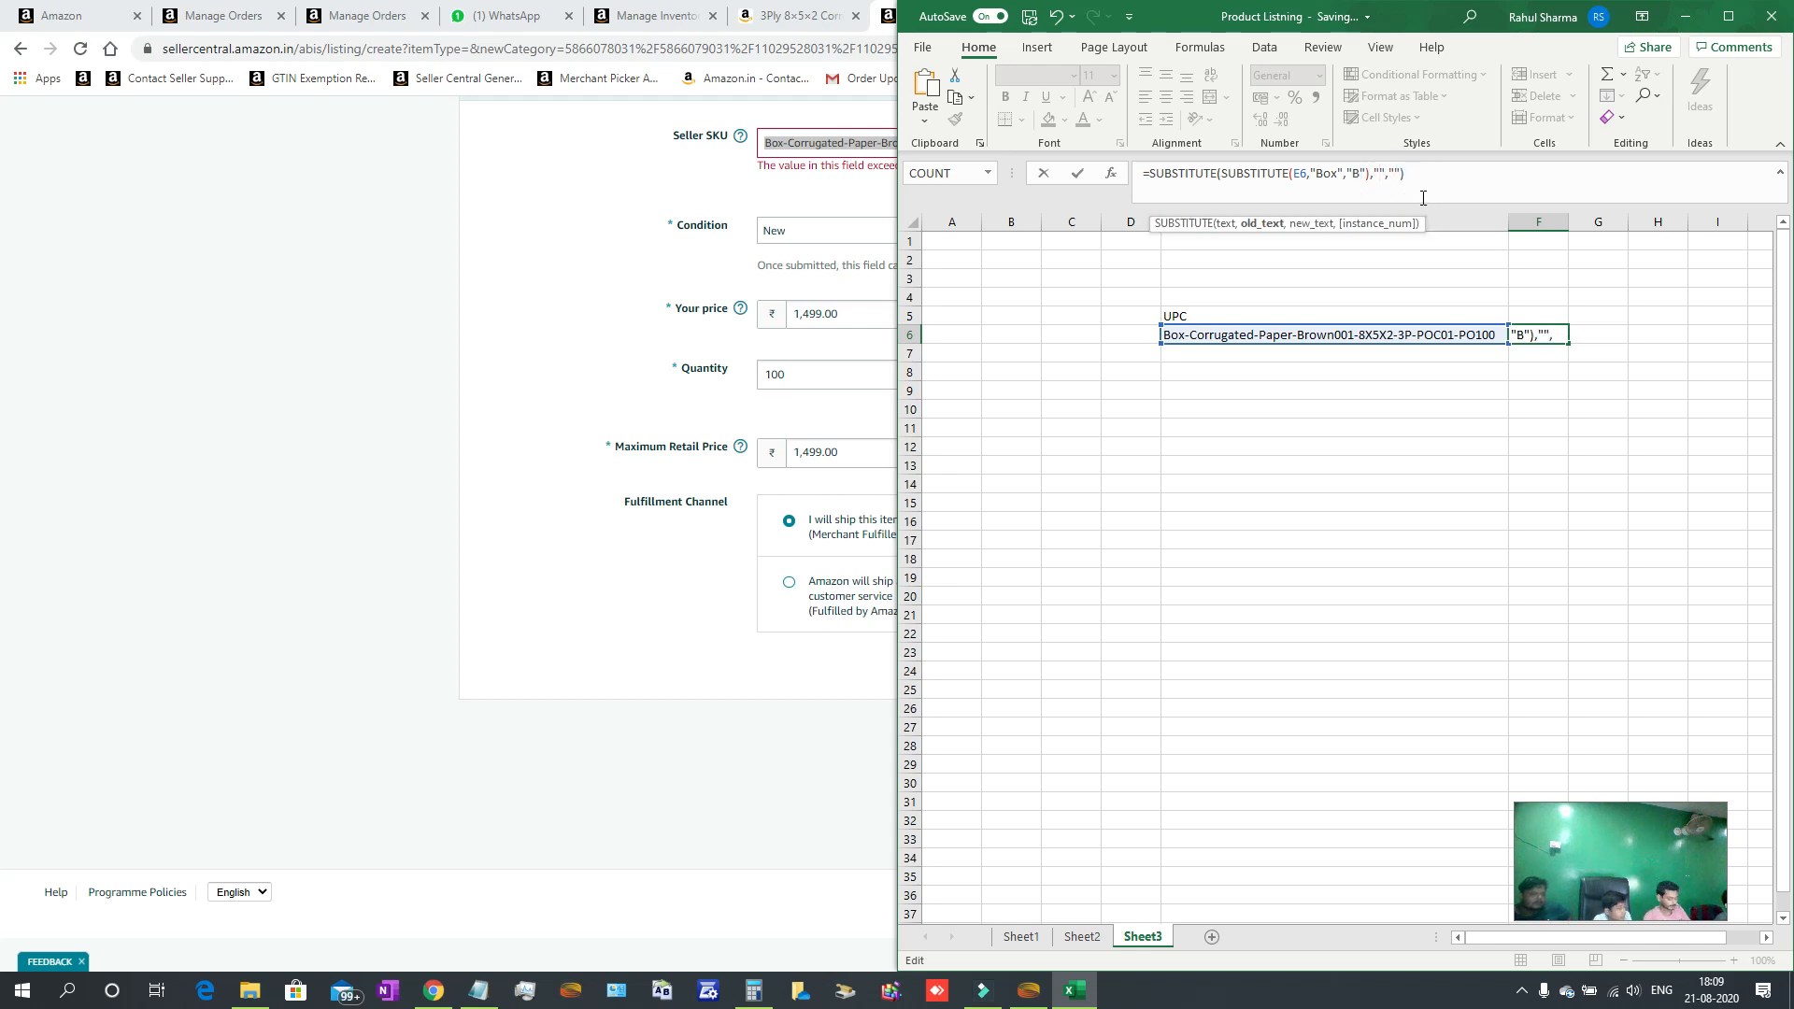
{"action": "type", "text": "Corrugated"}
{"action": "left_click", "coordinate": [1460, 174]}
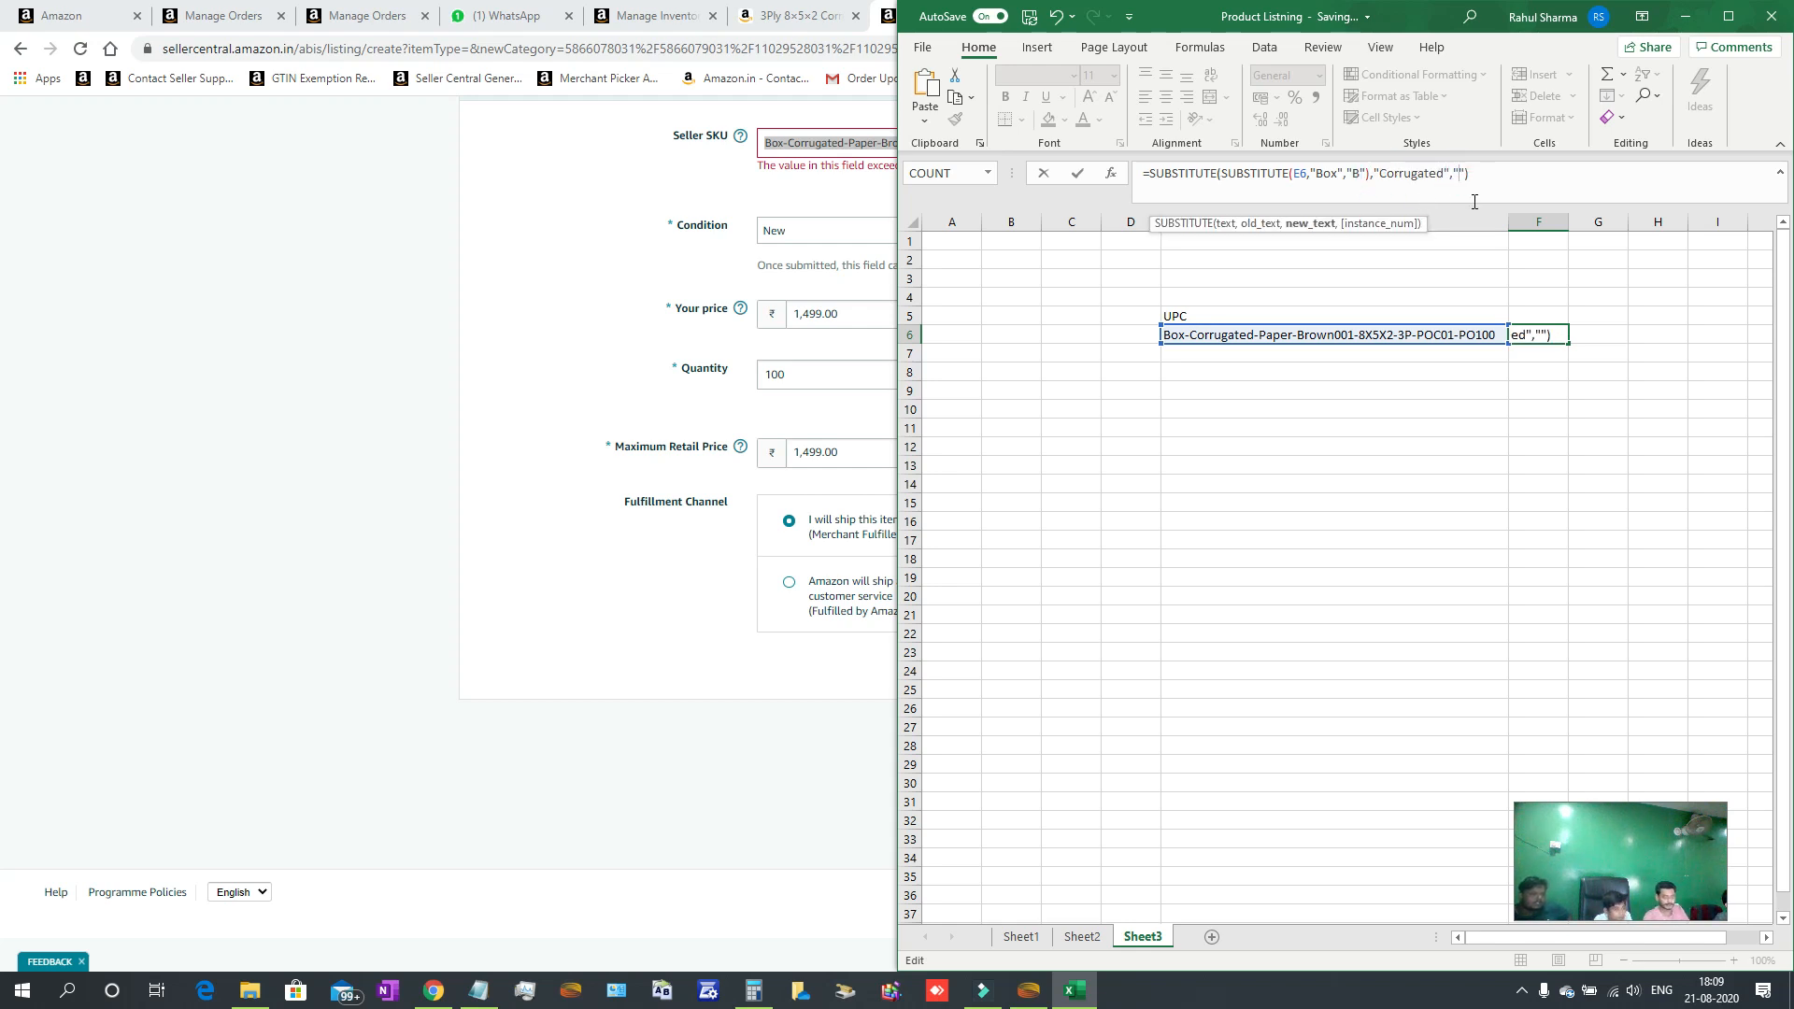
{"action": "type", "text": "C"}
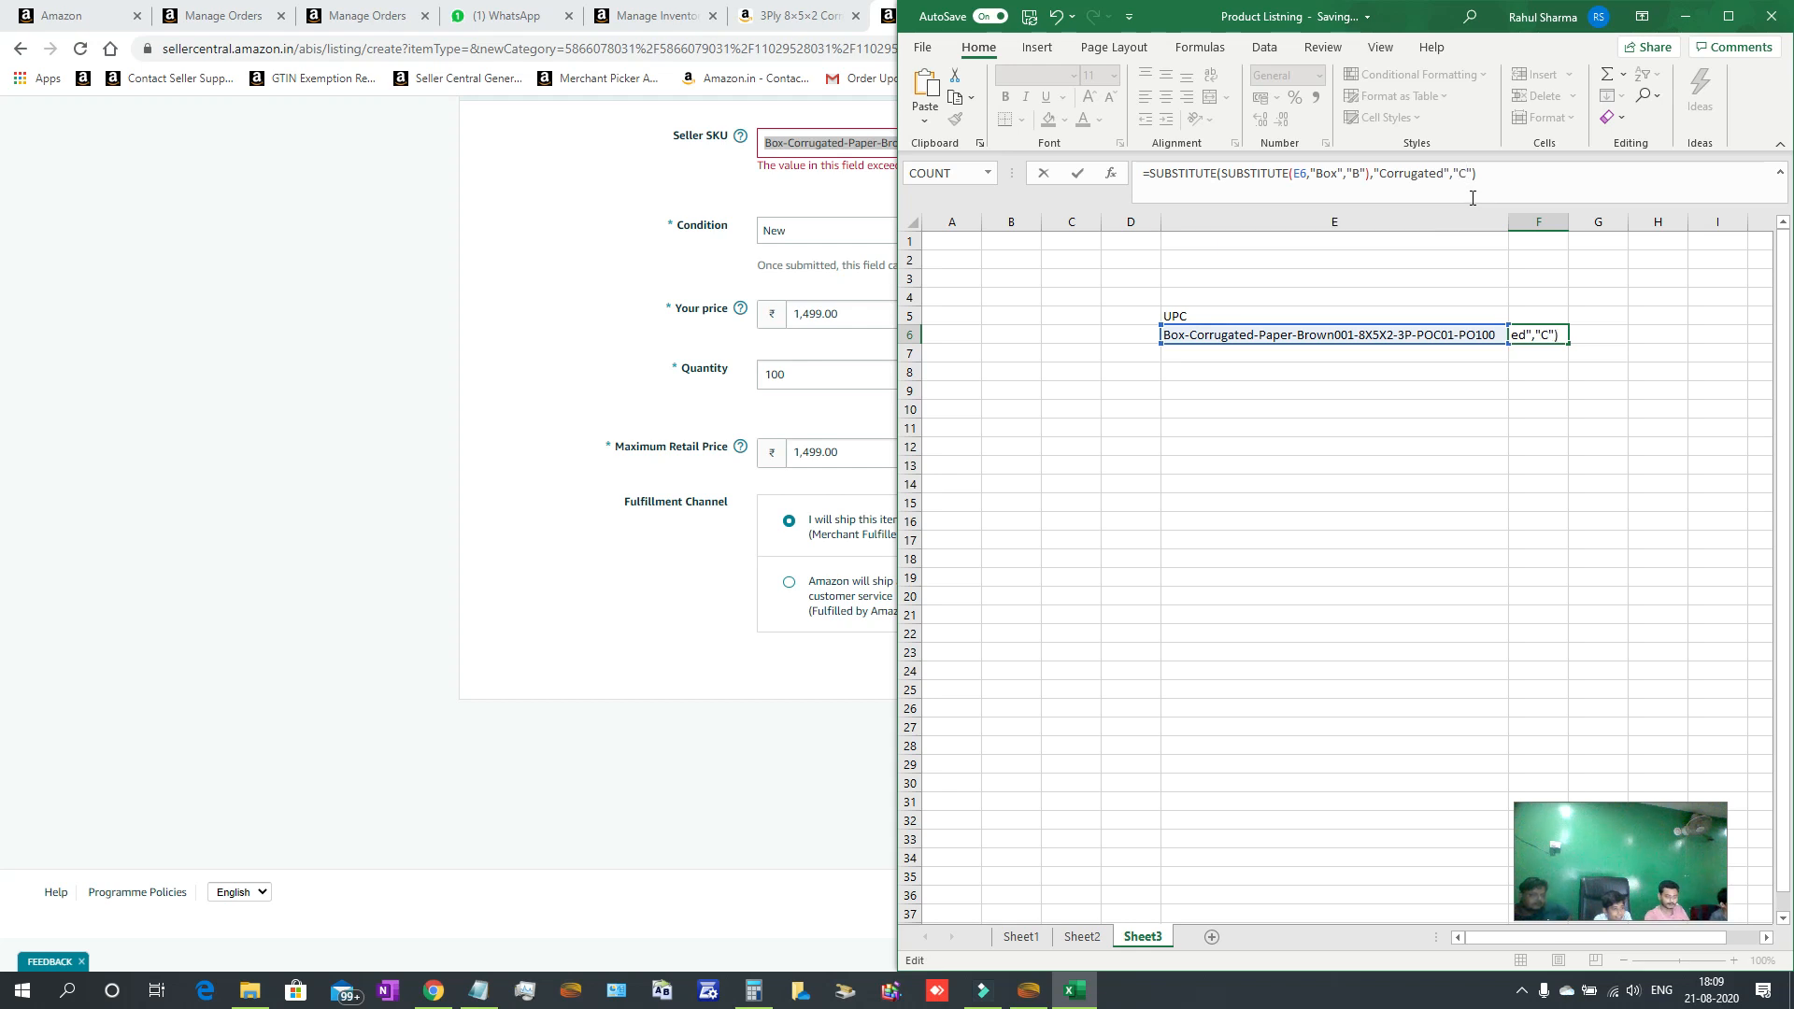
{"action": "key", "text": "Return"}
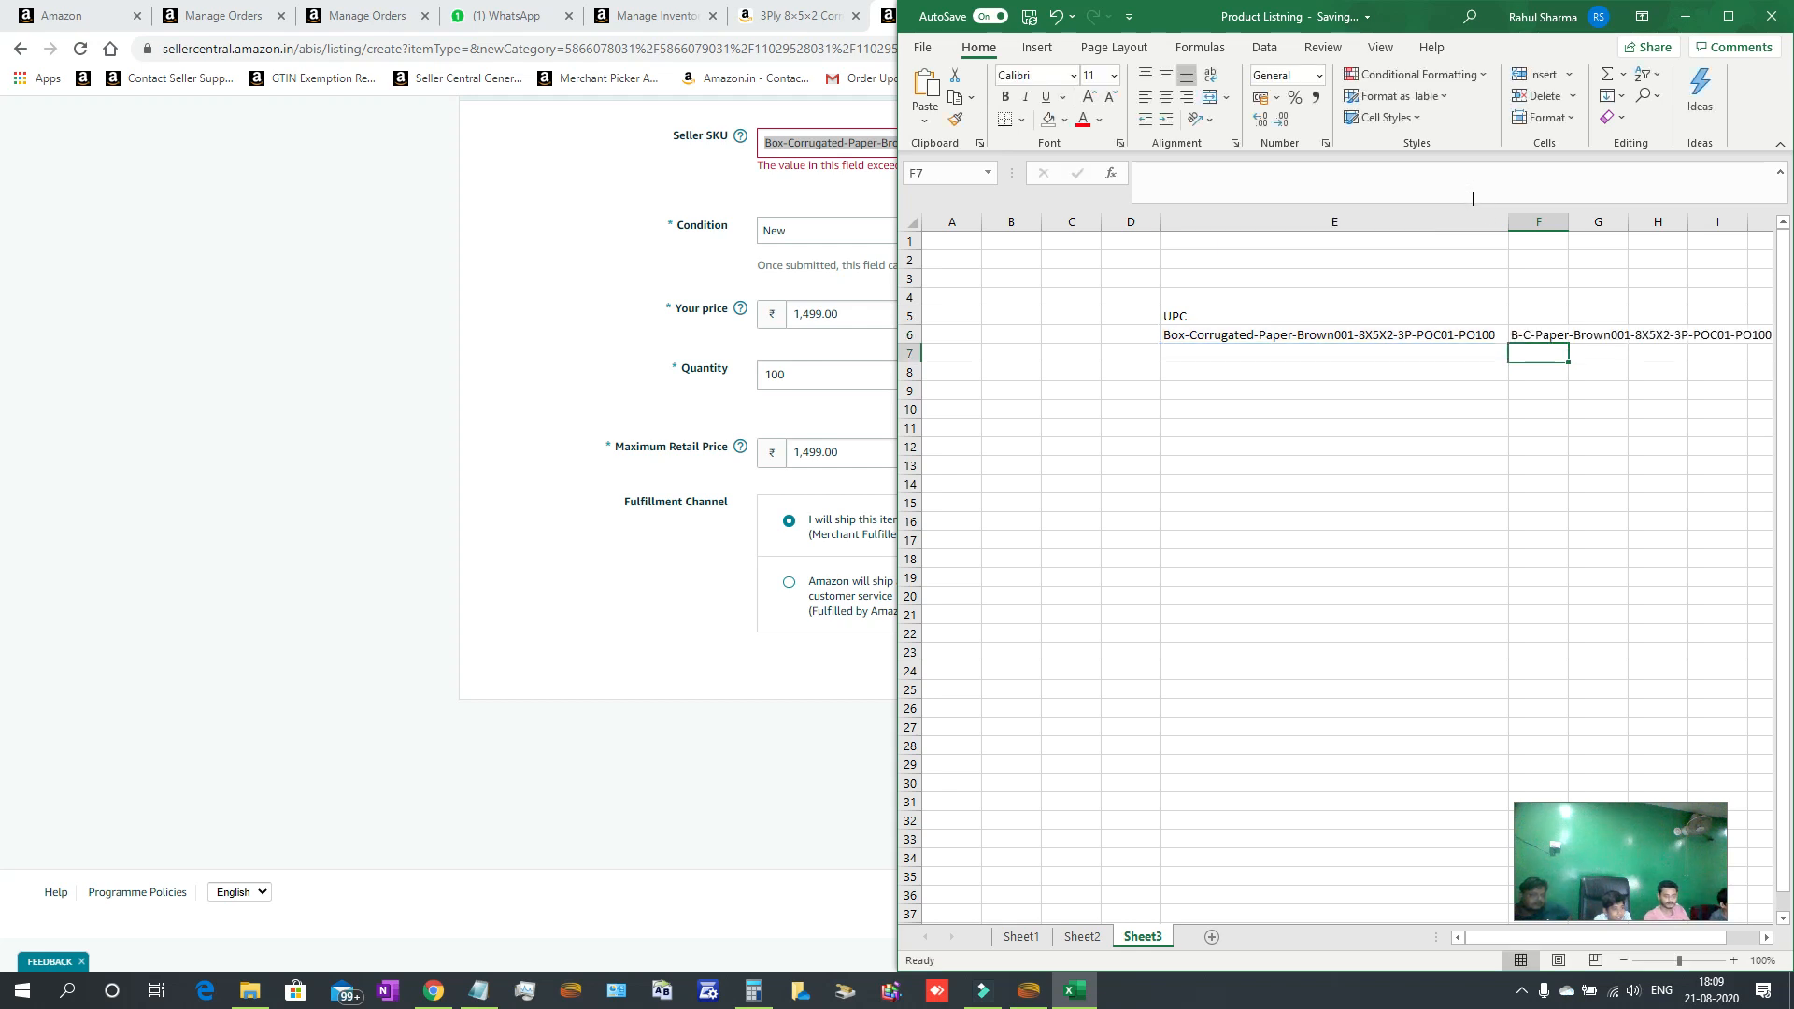
Check the word Paper in E6's SKU and nest the F6 formula in a third SUBSTITUTE with empty quoted old and new text.
{"action": "left_click", "coordinate": [1261, 335]}
{"action": "left_click_drag", "start_coordinate": [1240, 175], "coordinate": [1262, 176]}
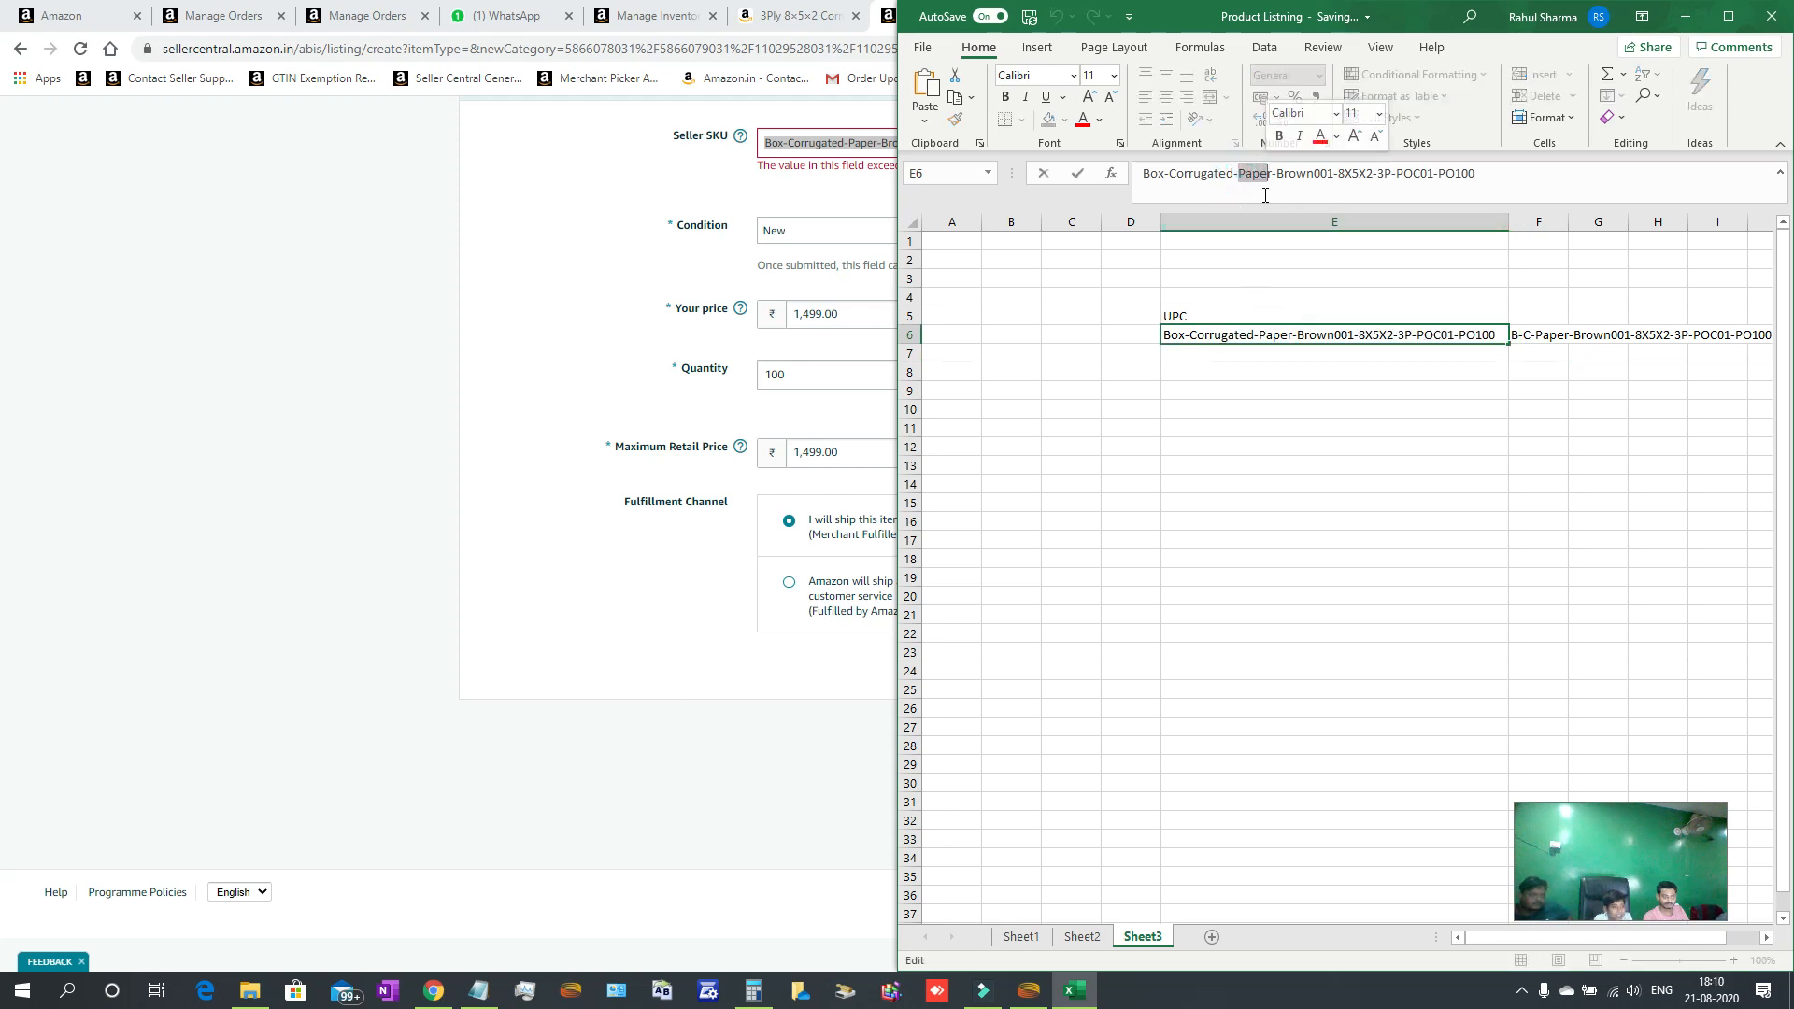
{"action": "left_click", "coordinate": [1241, 175]}
{"action": "left_click_drag", "start_coordinate": [1240, 176], "coordinate": [1270, 183]}
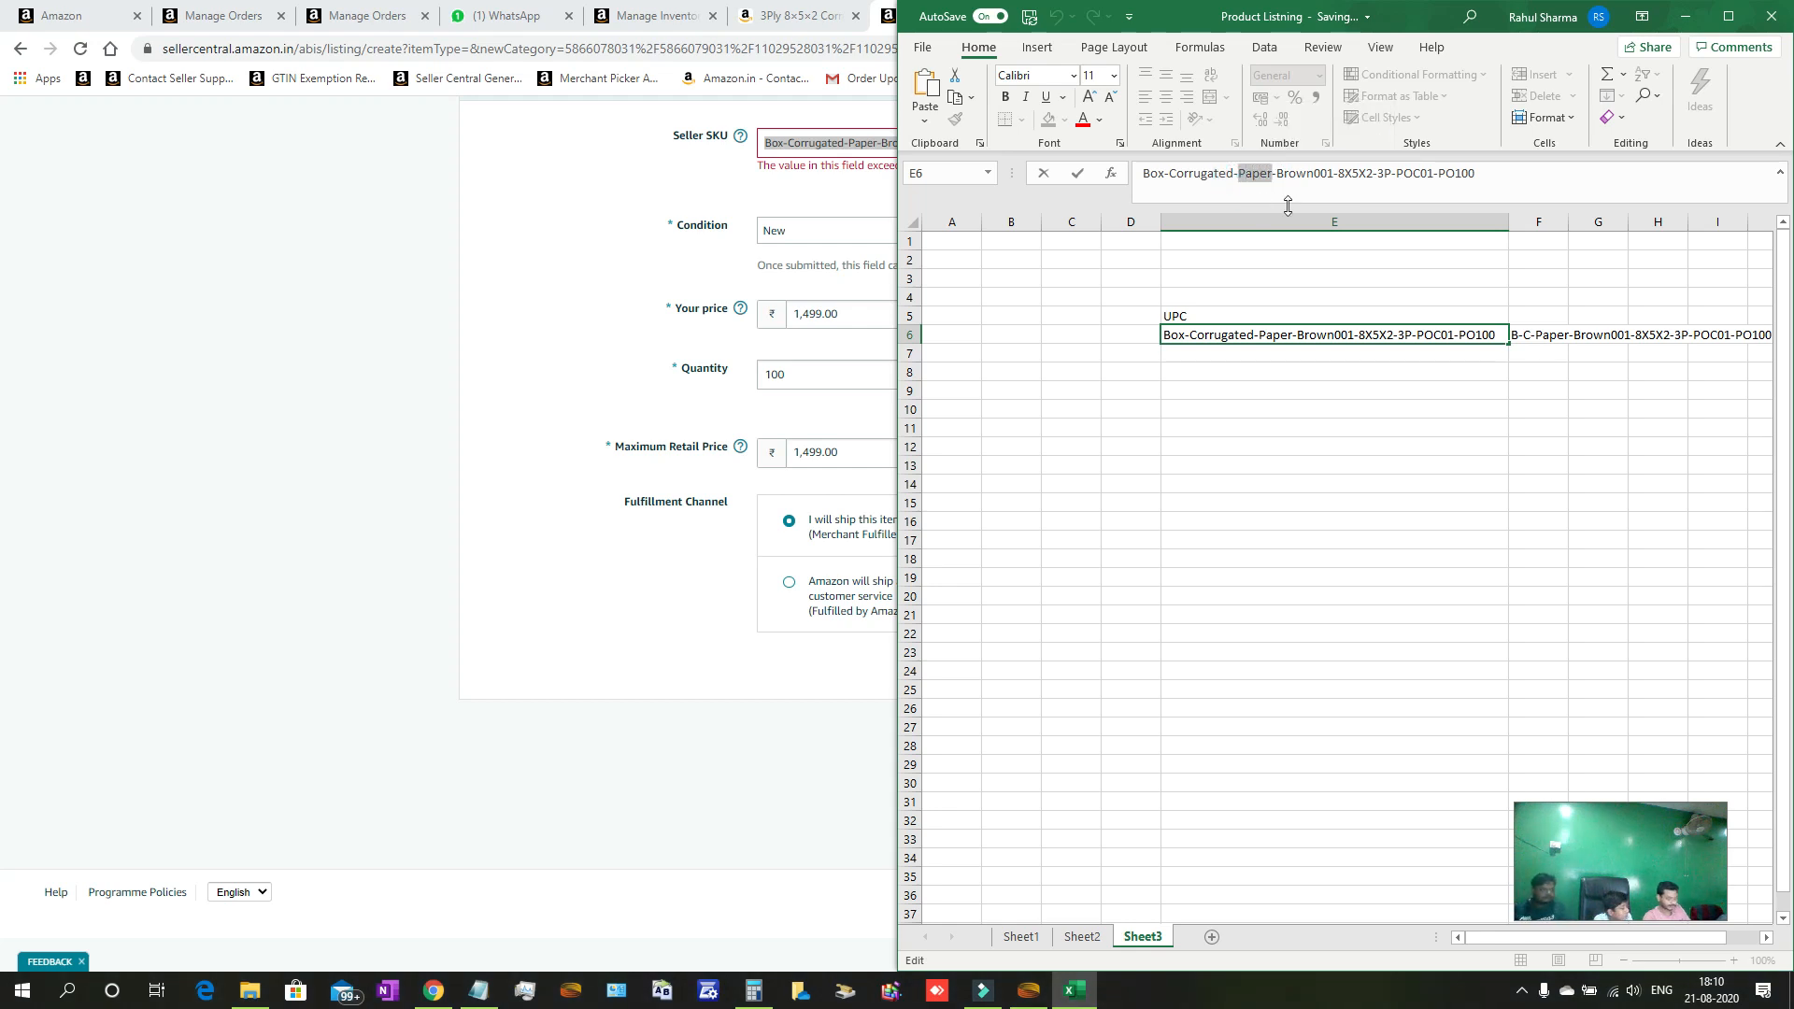
{"action": "left_click", "coordinate": [1588, 483]}
{"action": "left_click", "coordinate": [1530, 338]}
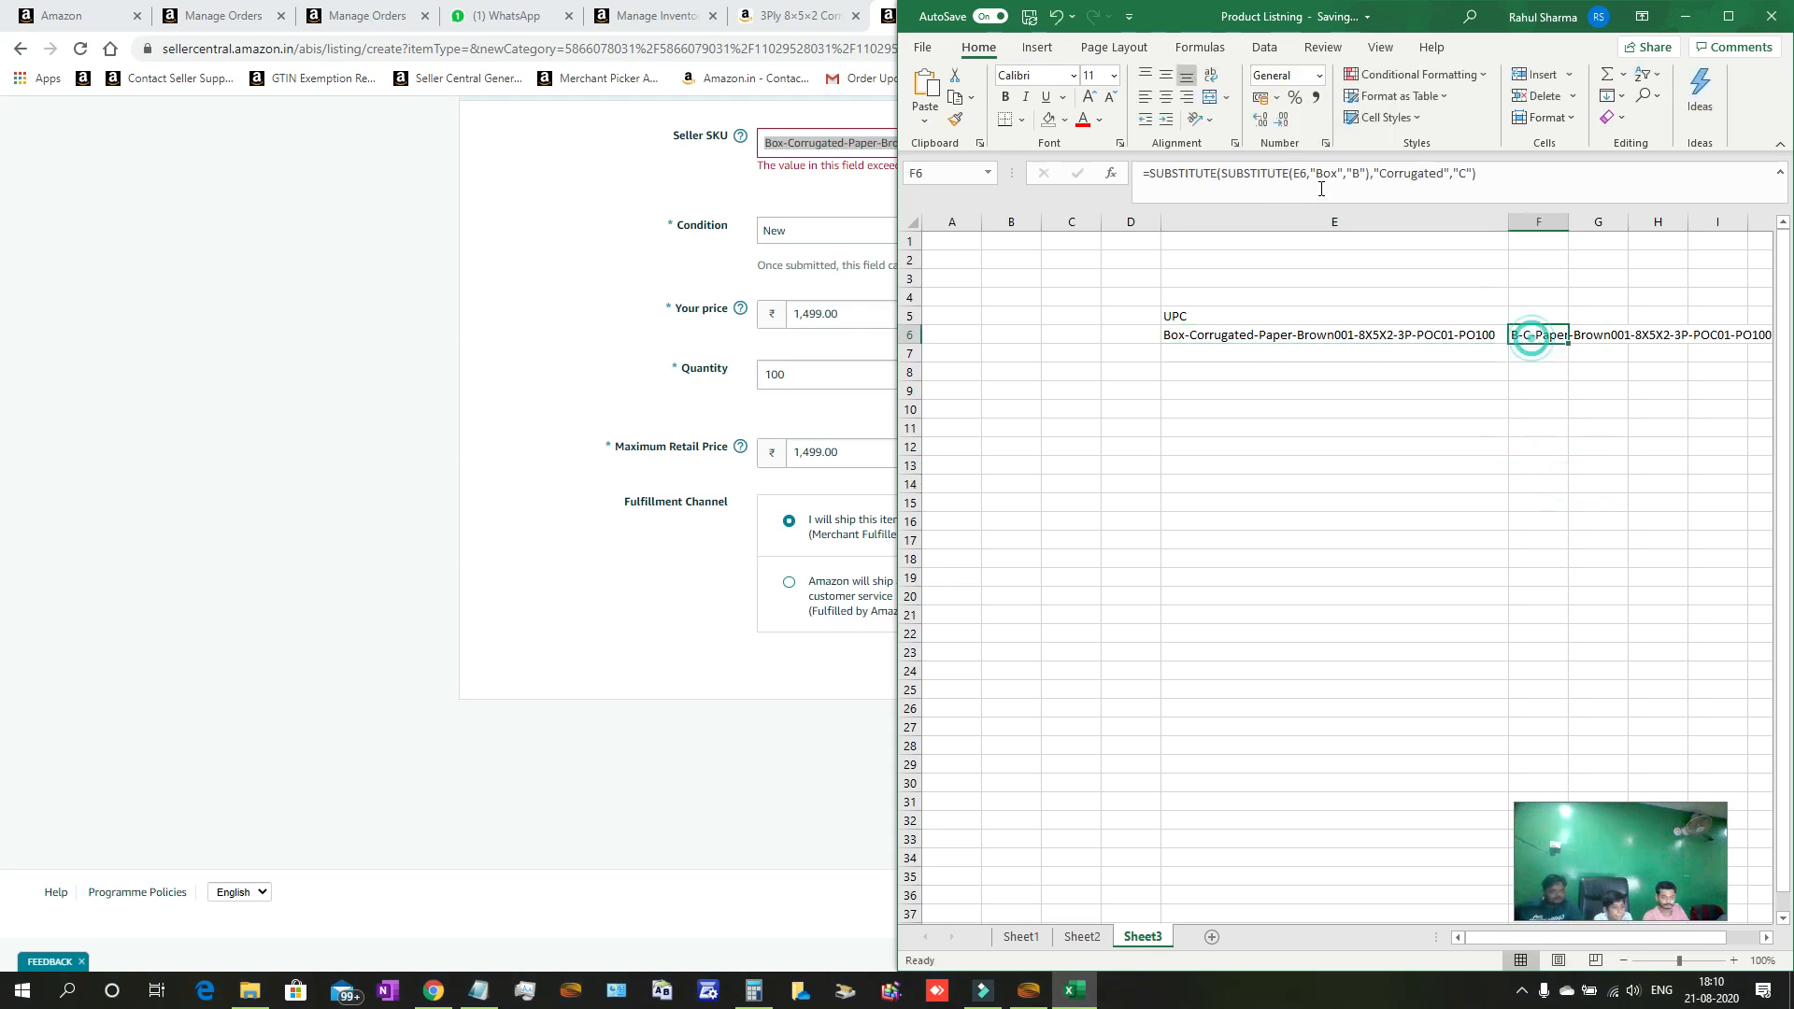
{"action": "left_click", "coordinate": [1152, 174]}
{"action": "type", "text": "SUBSTITUTE("}
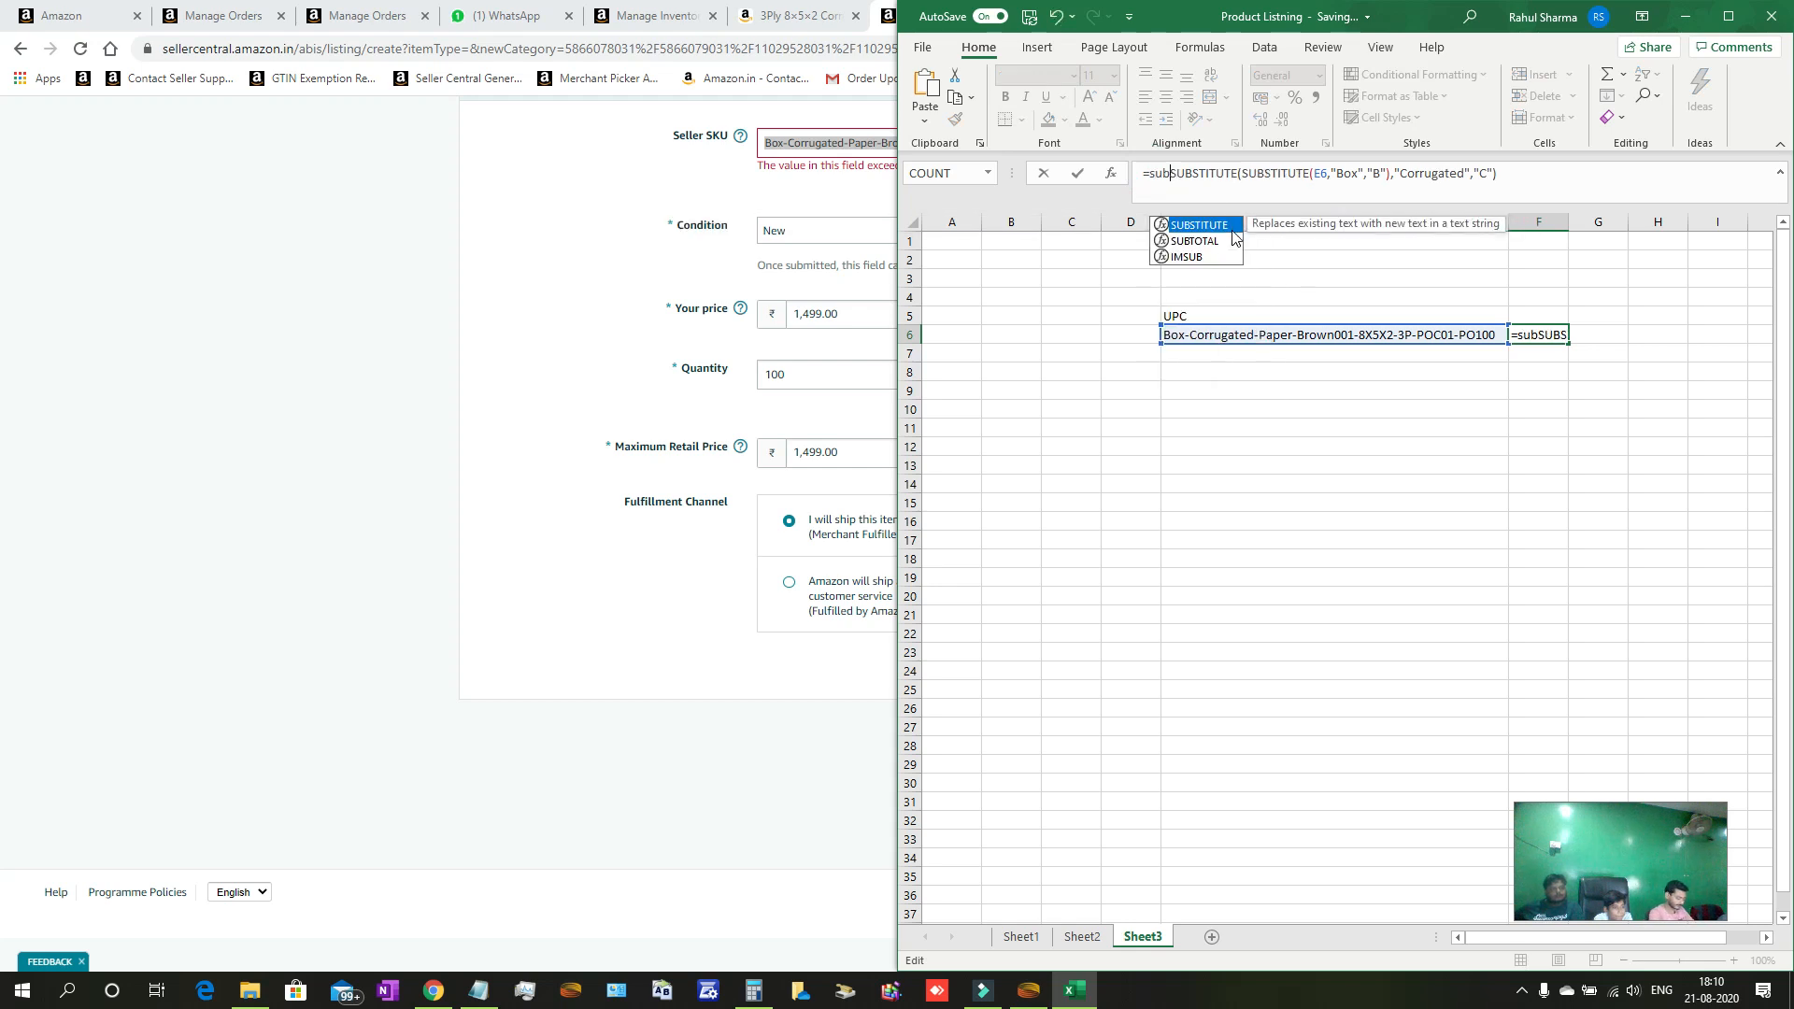
{"action": "left_click", "coordinate": [1617, 178]}
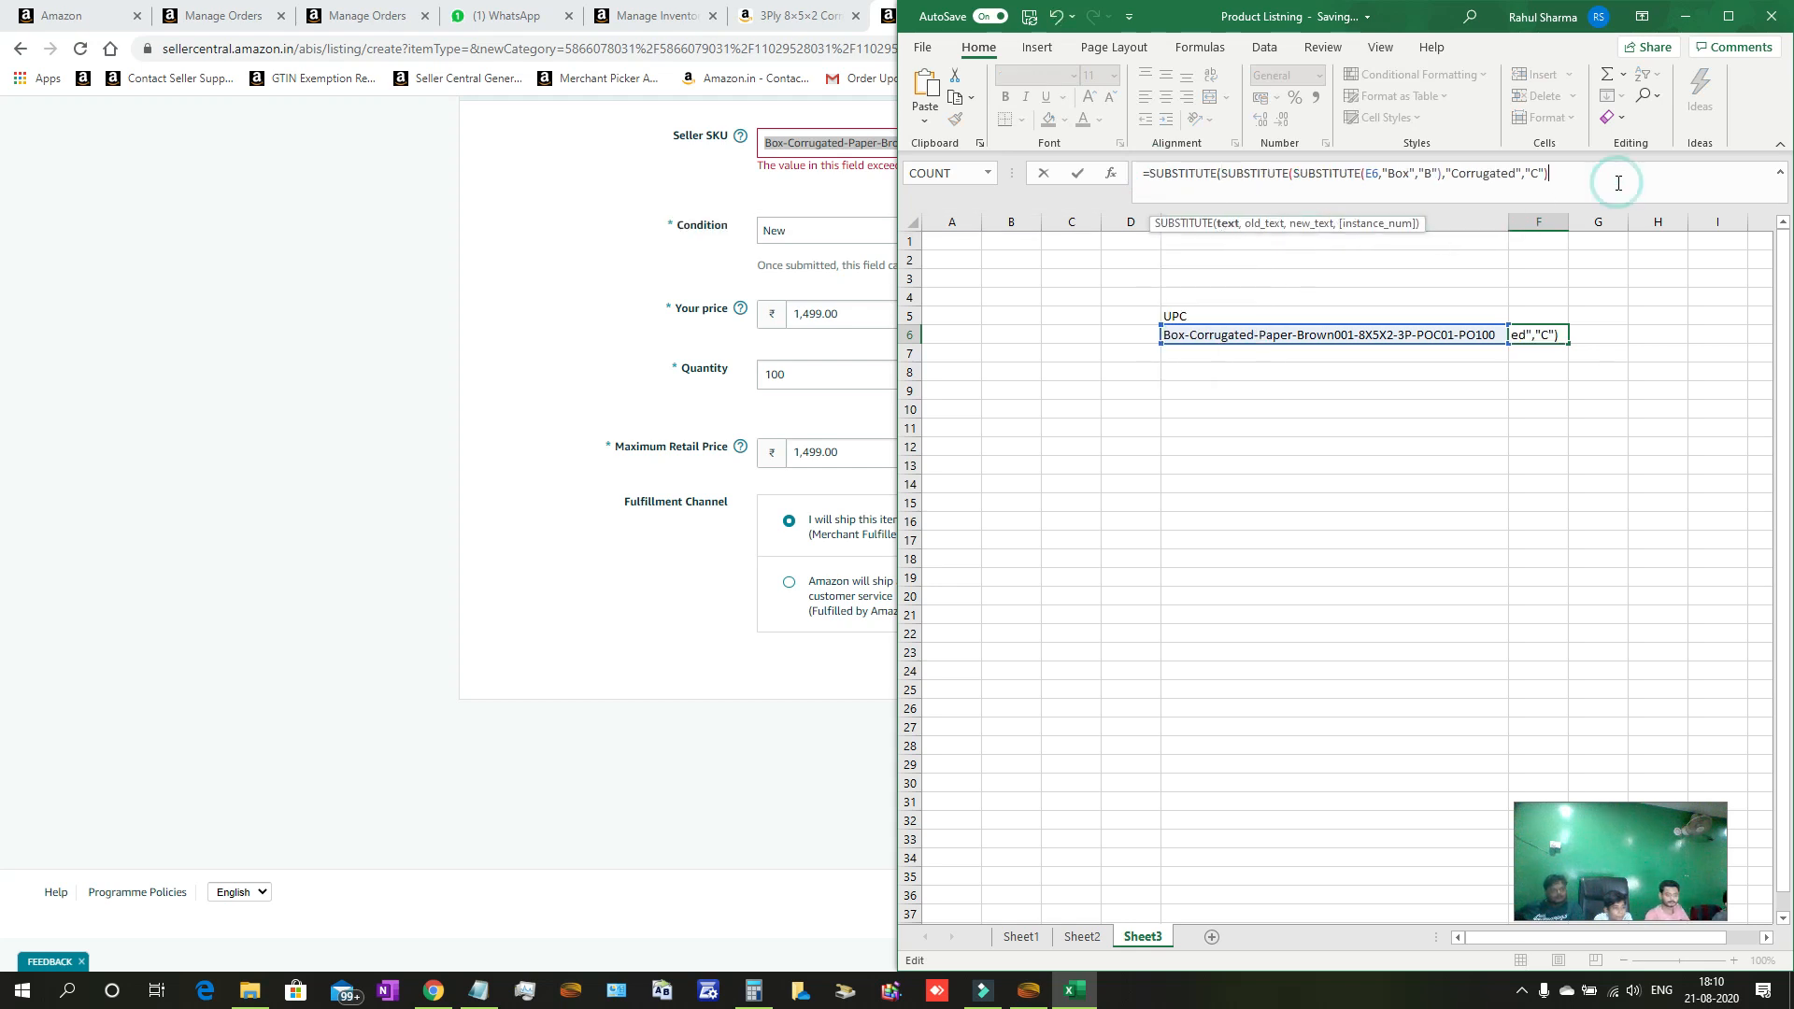
{"action": "type", "text": ",\"\",\"\")"}
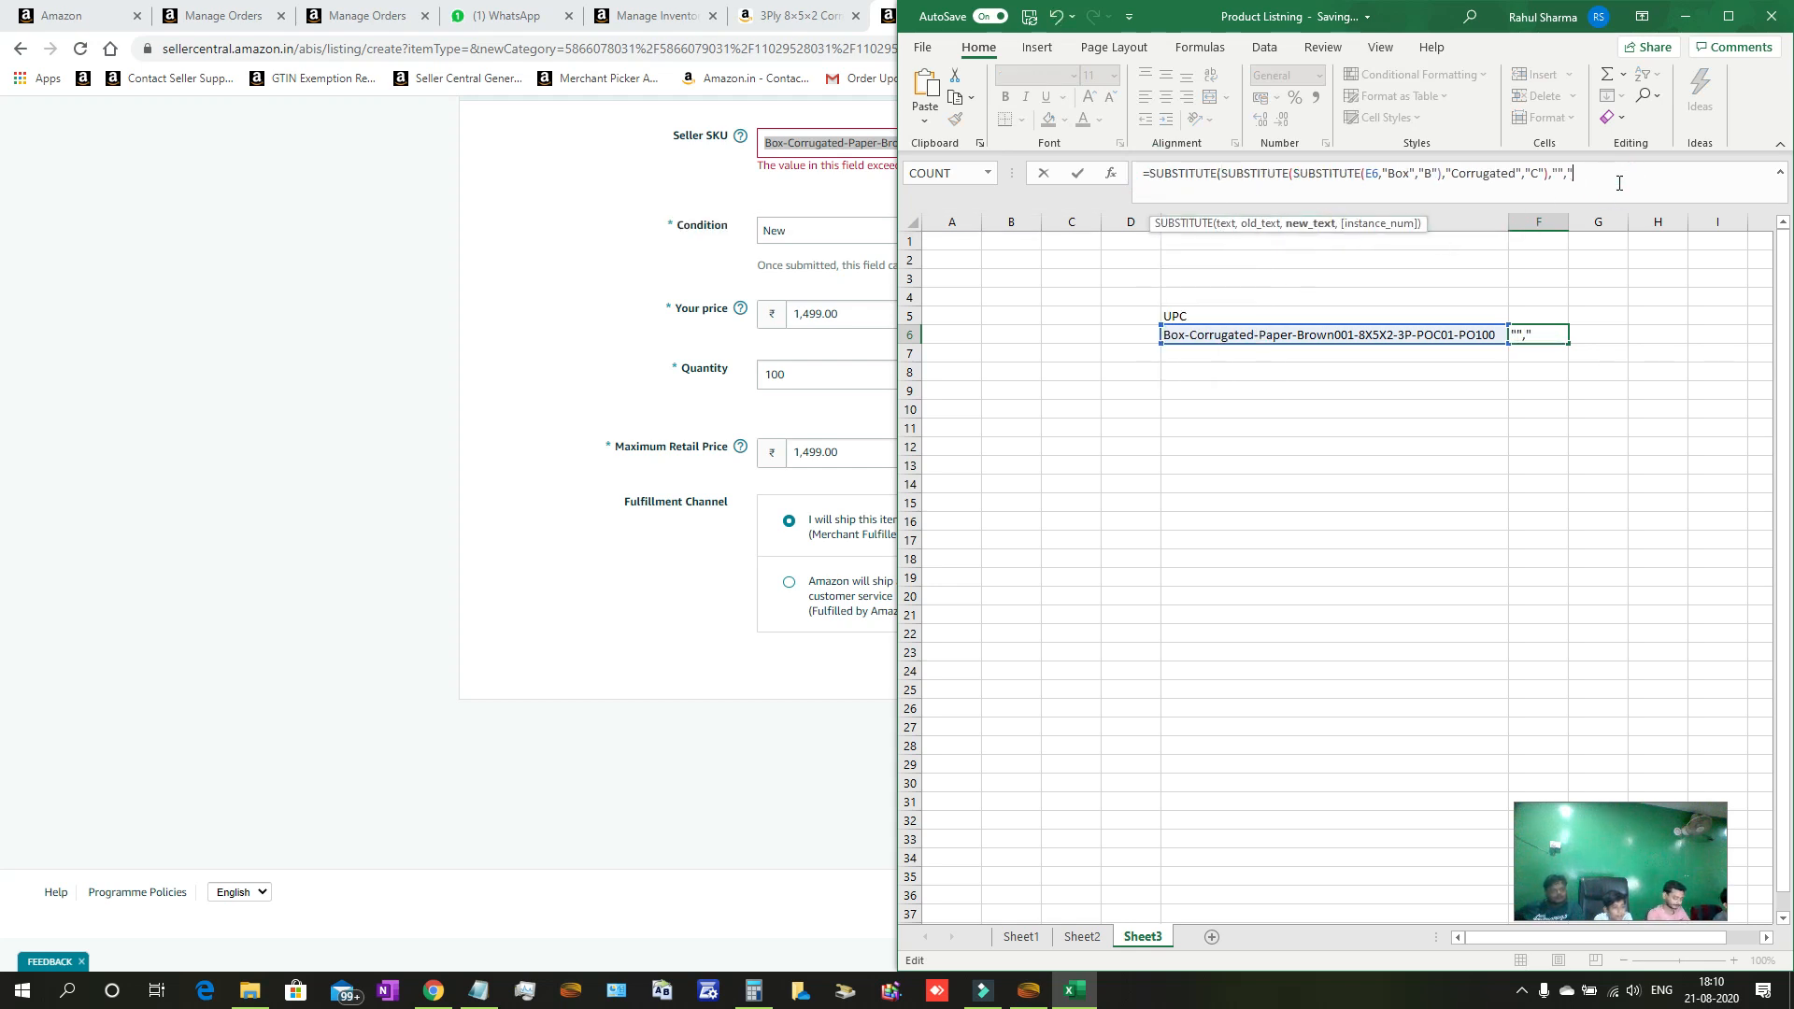
Make the outermost SUBSTITUTE in F6 replace "Paper" with "P" and enter the formula.
{"action": "left_click", "coordinate": [1556, 173]}
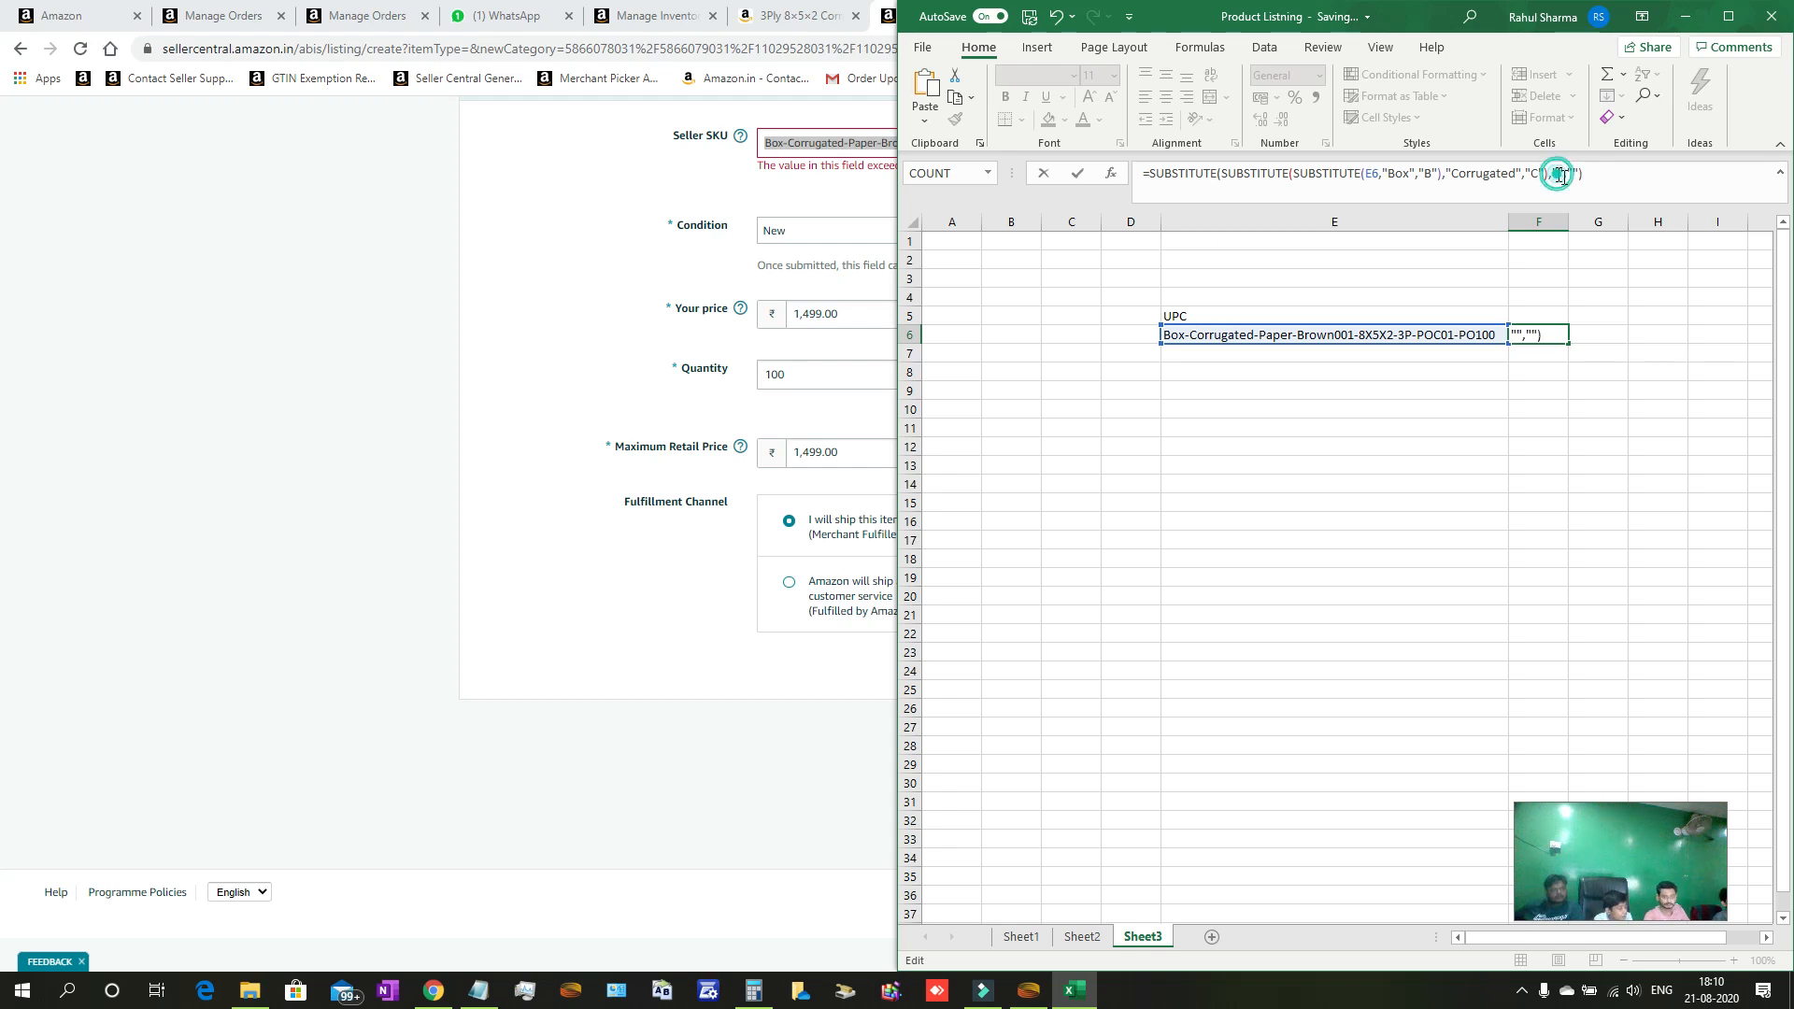
{"action": "type", "text": "Paper"}
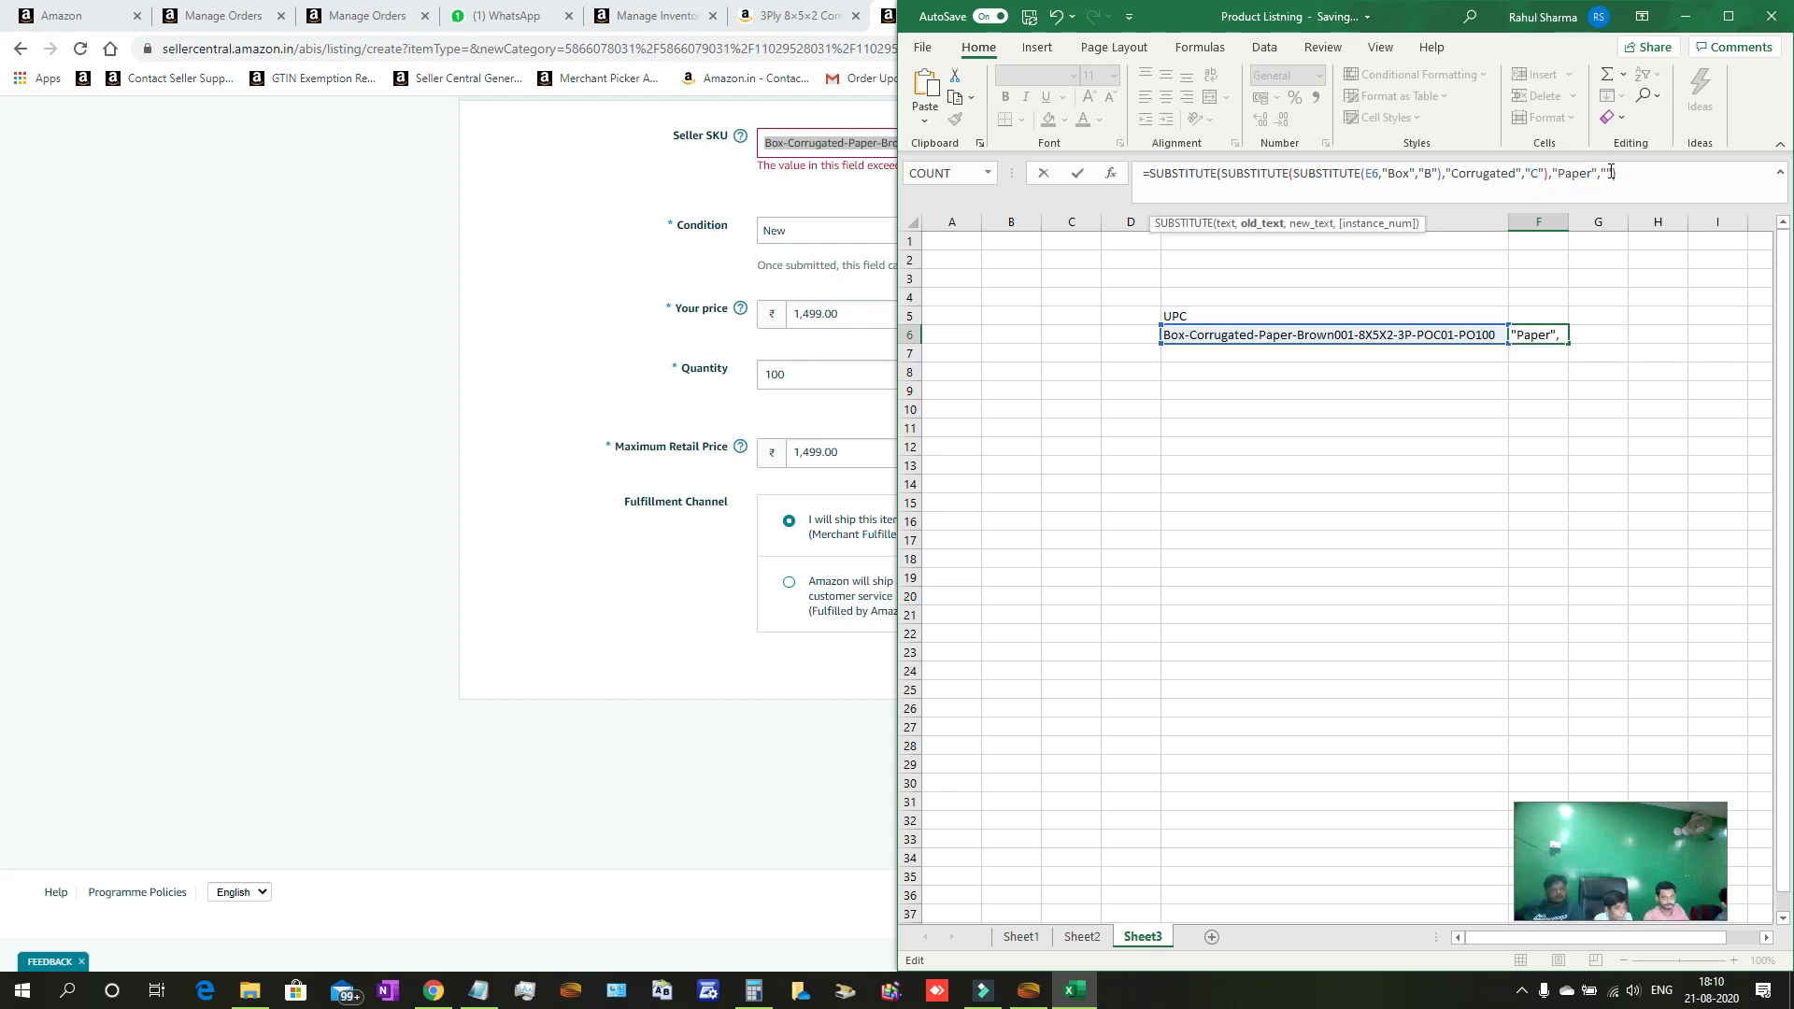
{"action": "left_click", "coordinate": [1606, 174]}
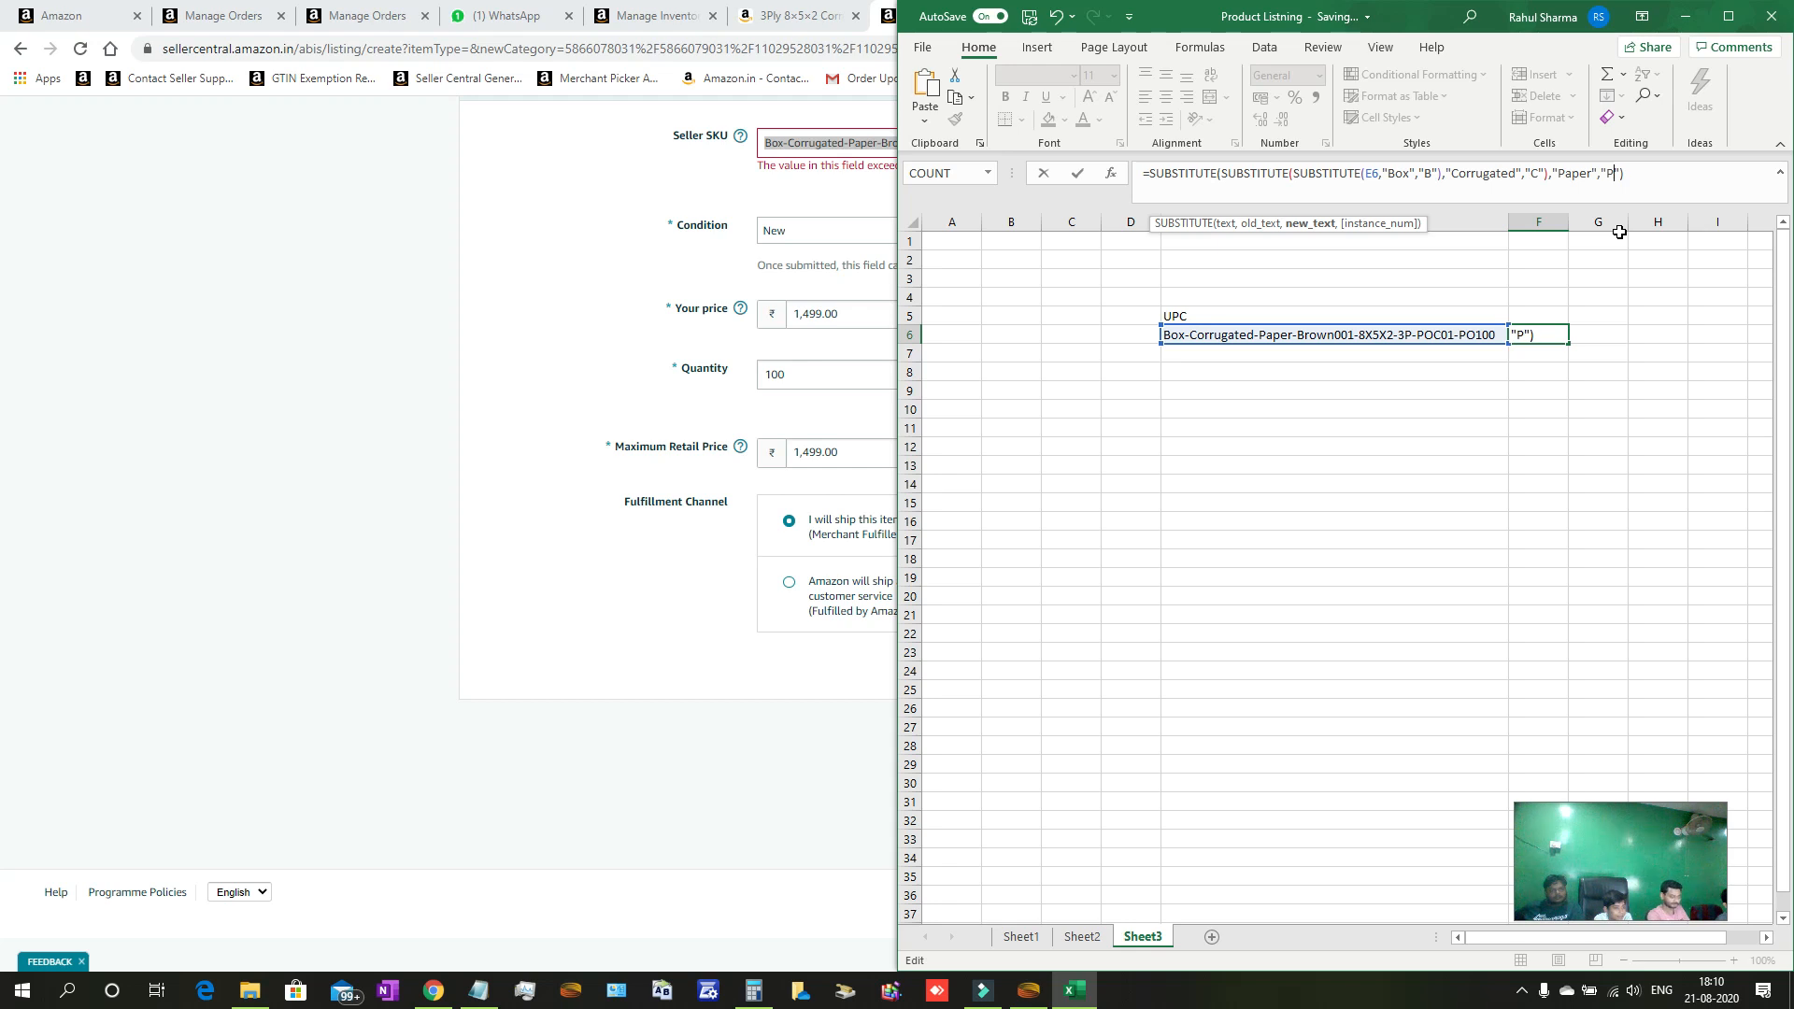
{"action": "type", "text": "P"}
{"action": "key", "text": "Return"}
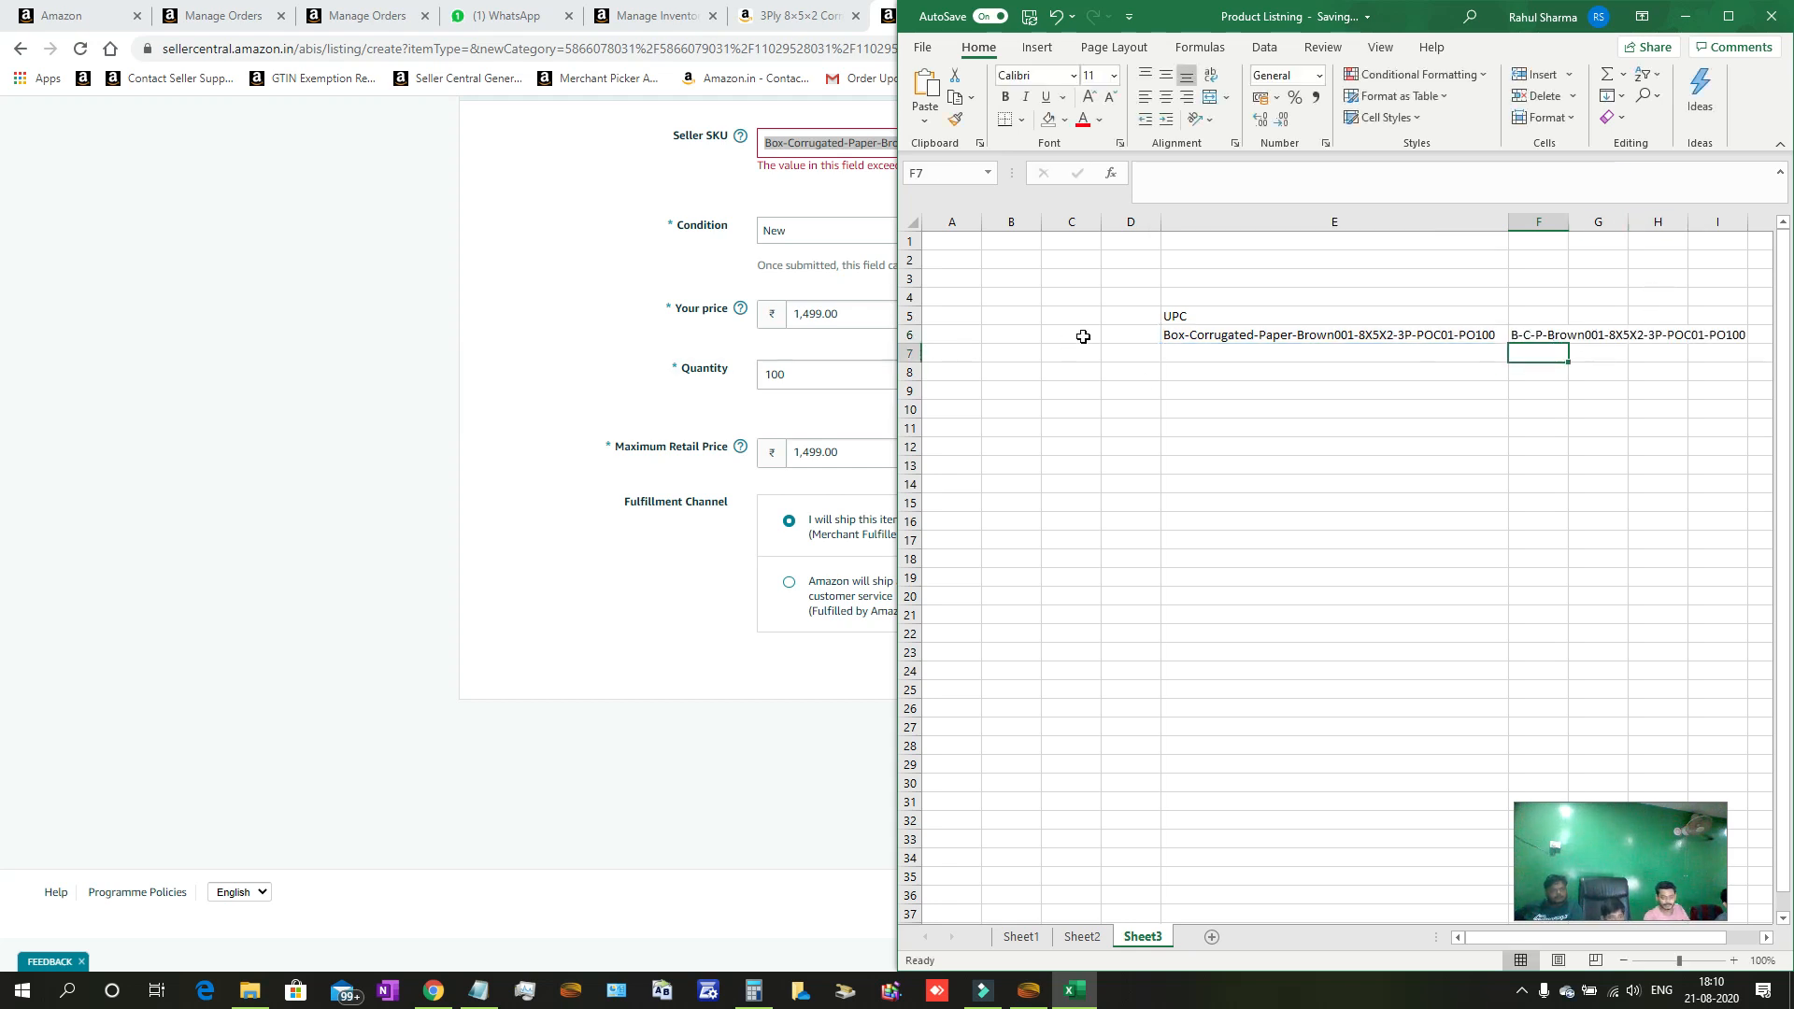
Count characters with LEN formulas: the shortened SKU in F6 from D6, and the original SKU in E6 from C6.
{"action": "left_click", "coordinate": [1112, 333]}
{"action": "type", "text": "=LEN("}
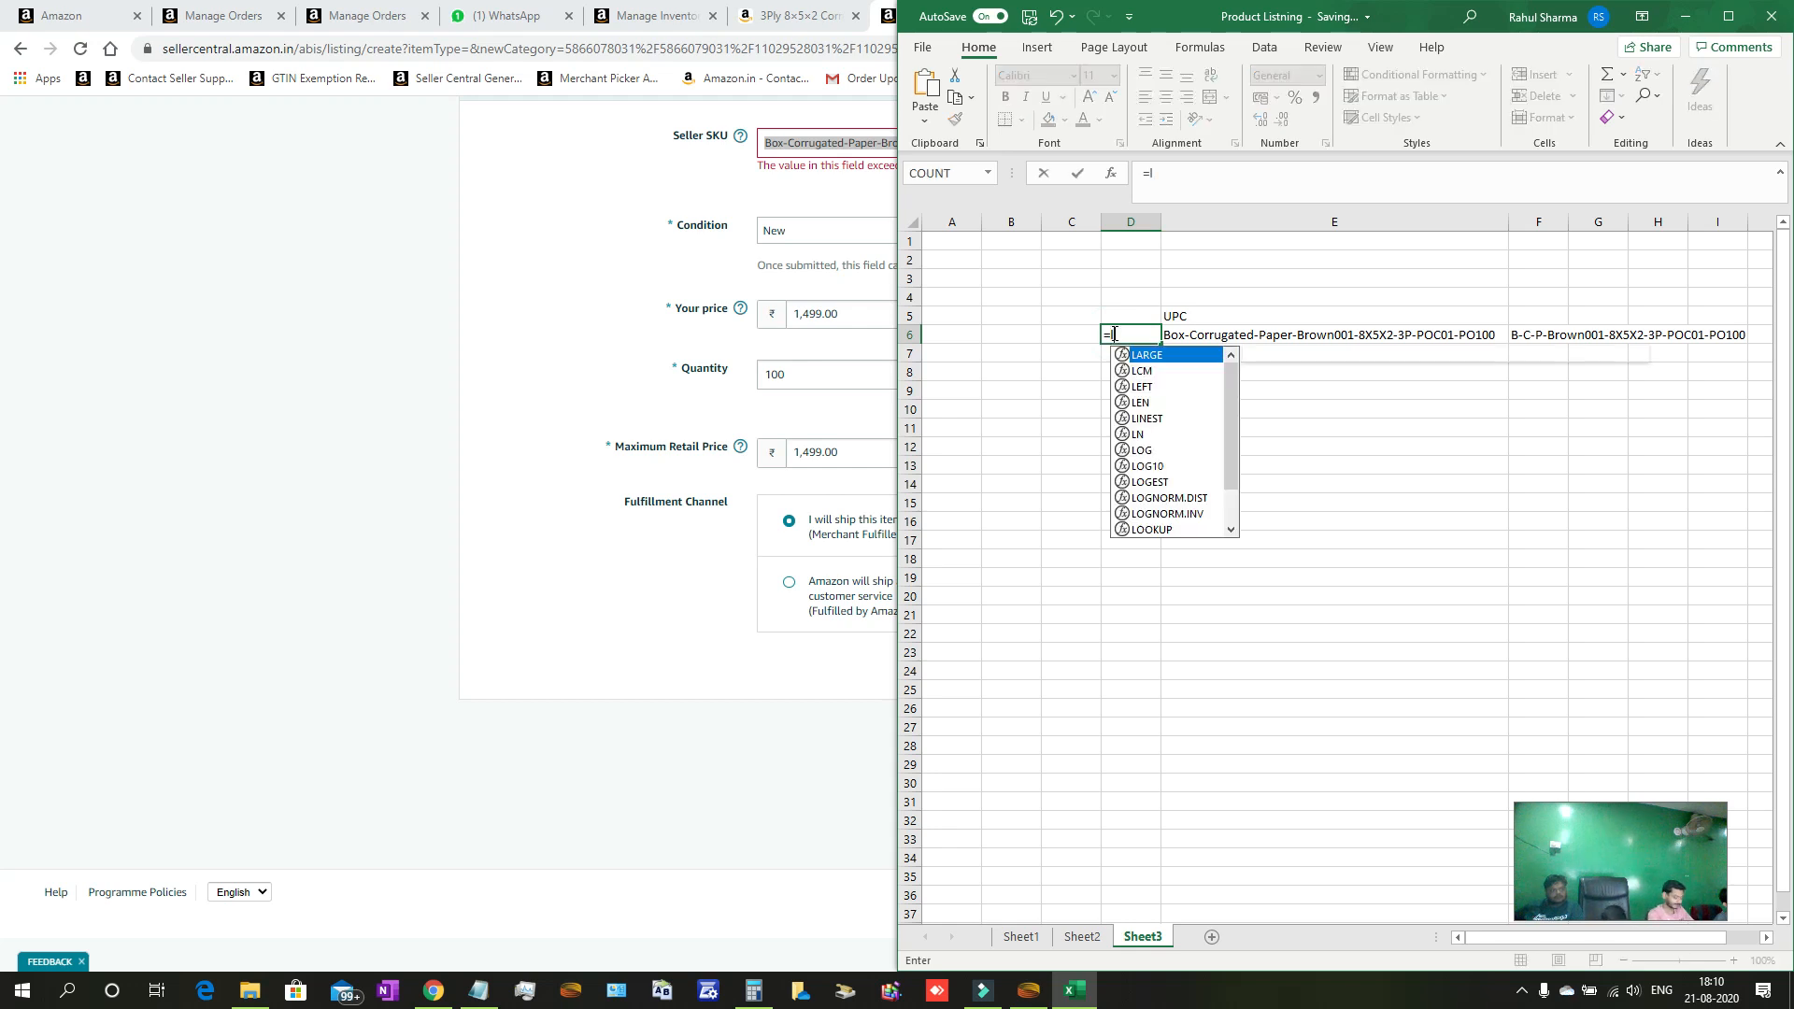
{"action": "left_click", "coordinate": [1533, 336]}
{"action": "key", "text": "Return"}
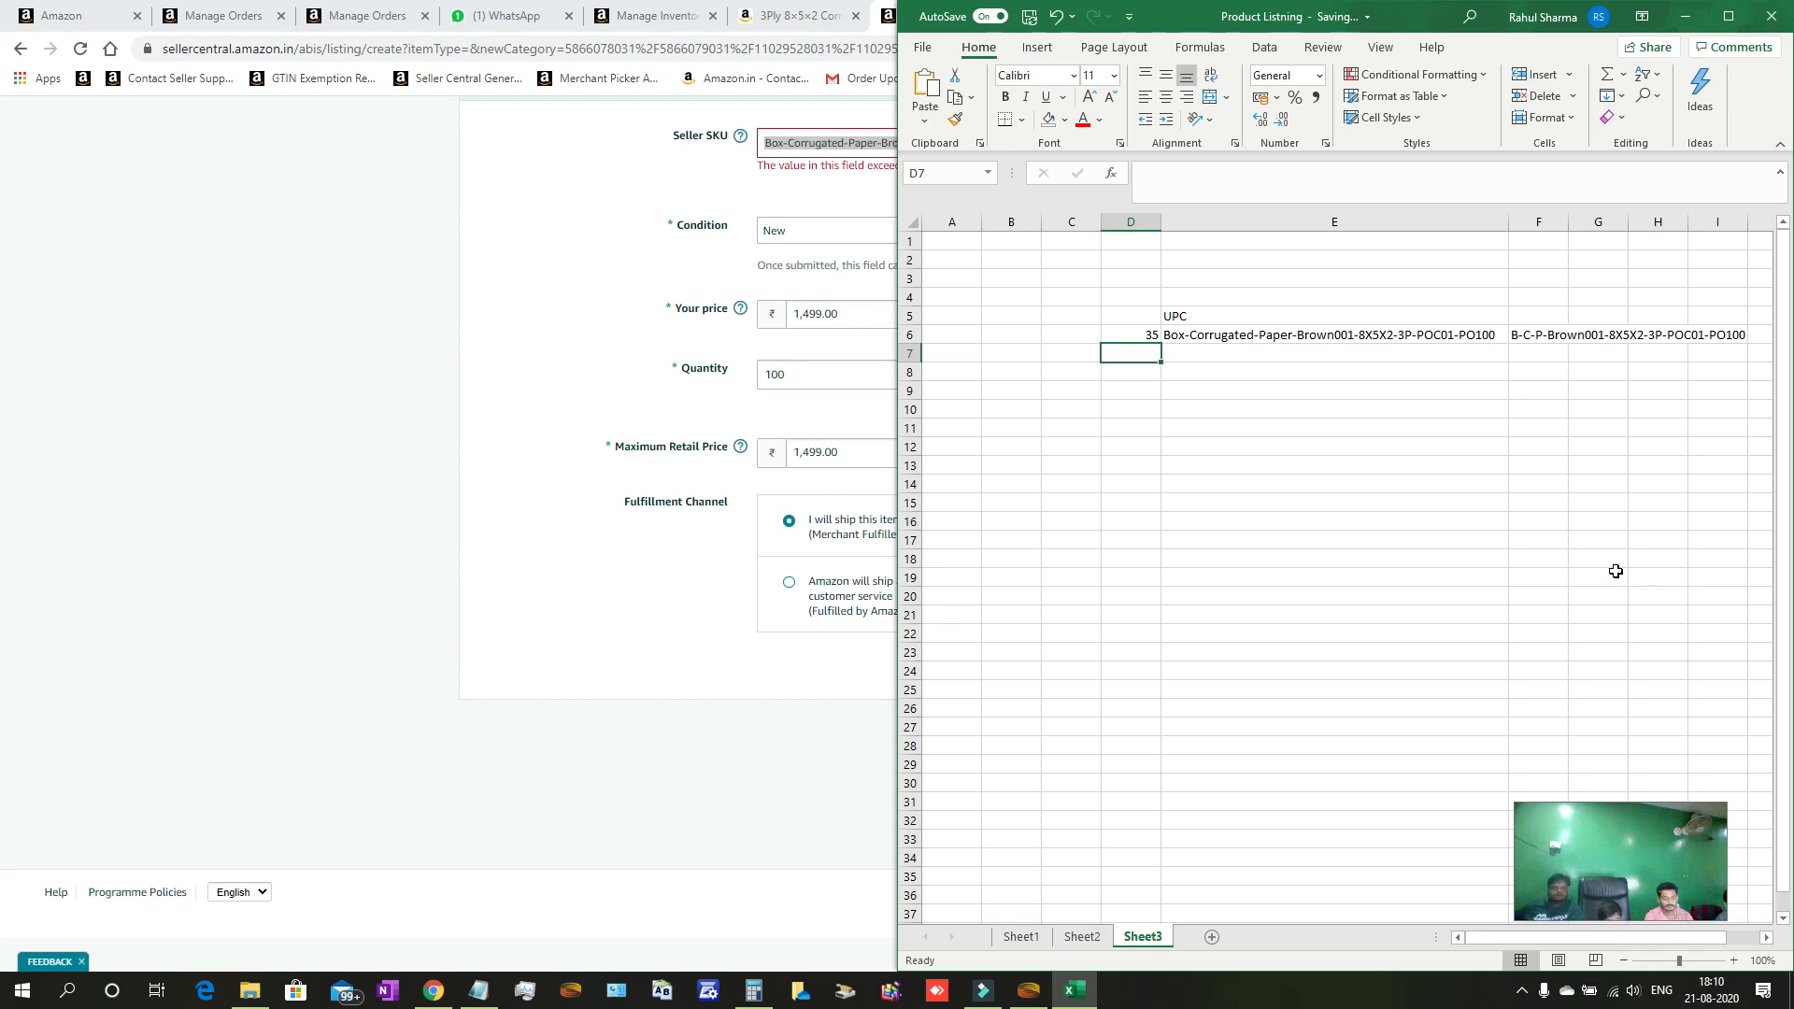
{"action": "left_click", "coordinate": [1081, 339]}
{"action": "type", "text": "="}
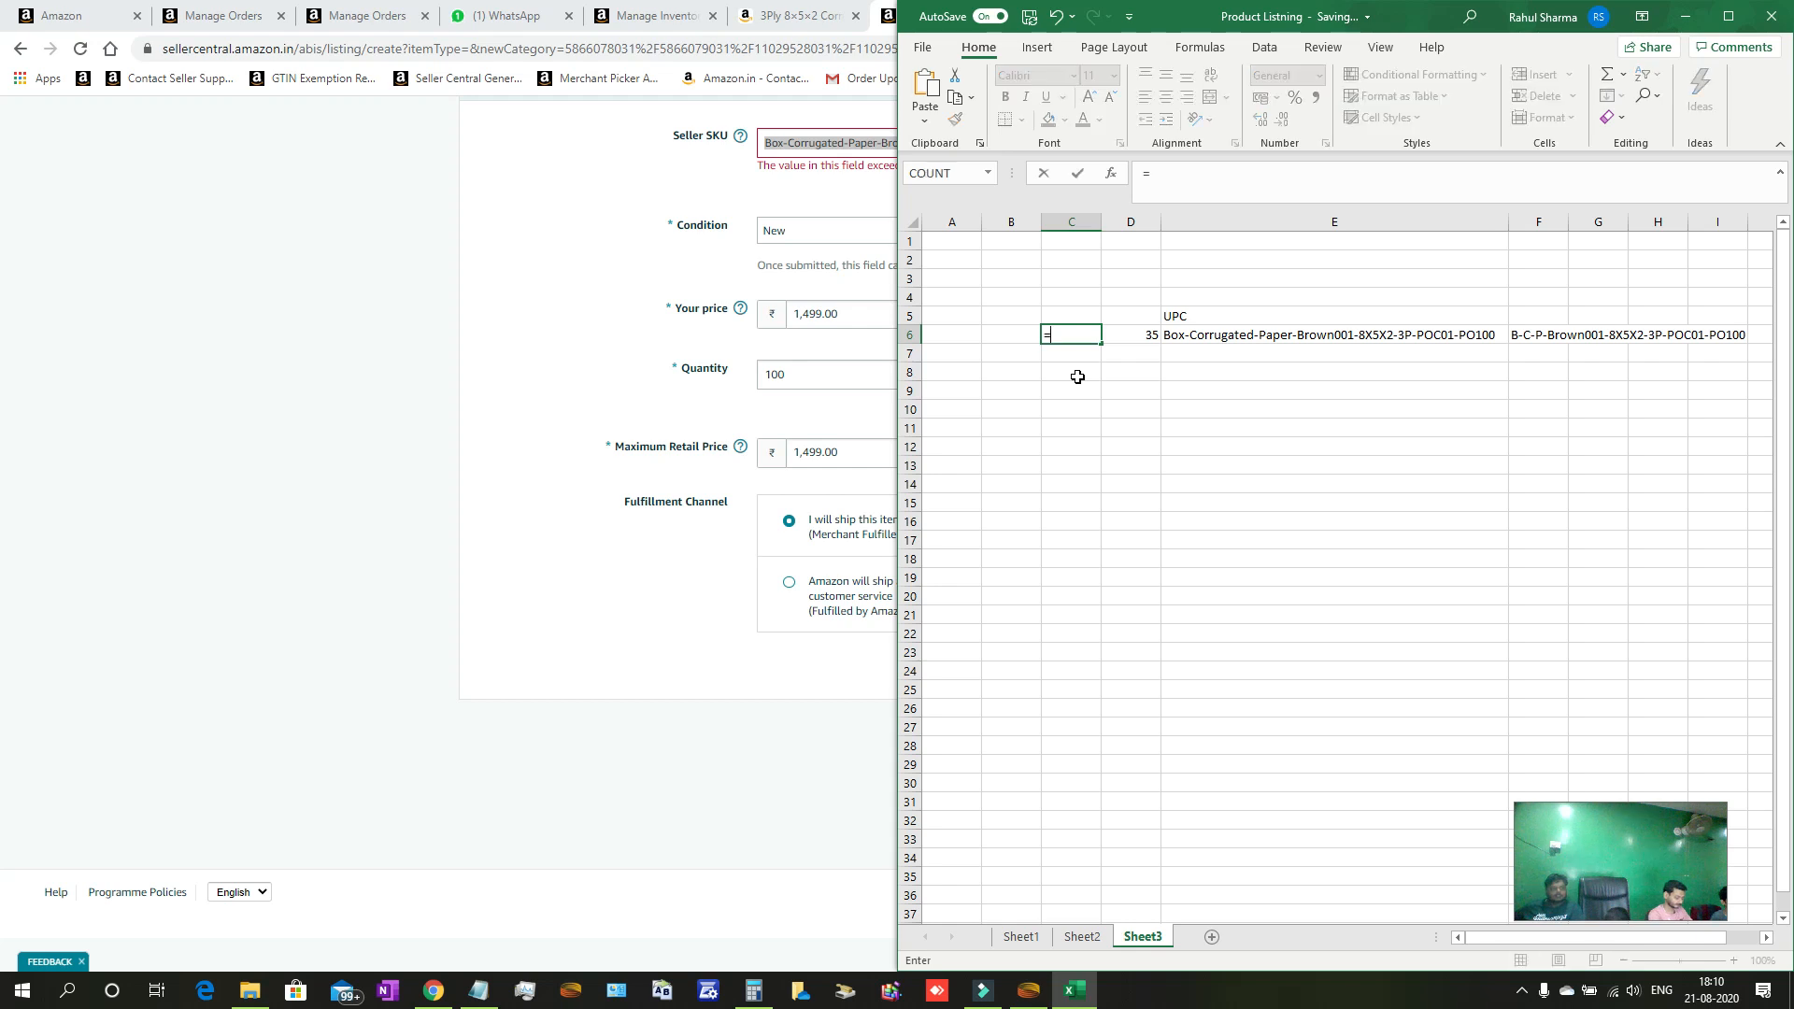
{"action": "type", "text": "LEN("}
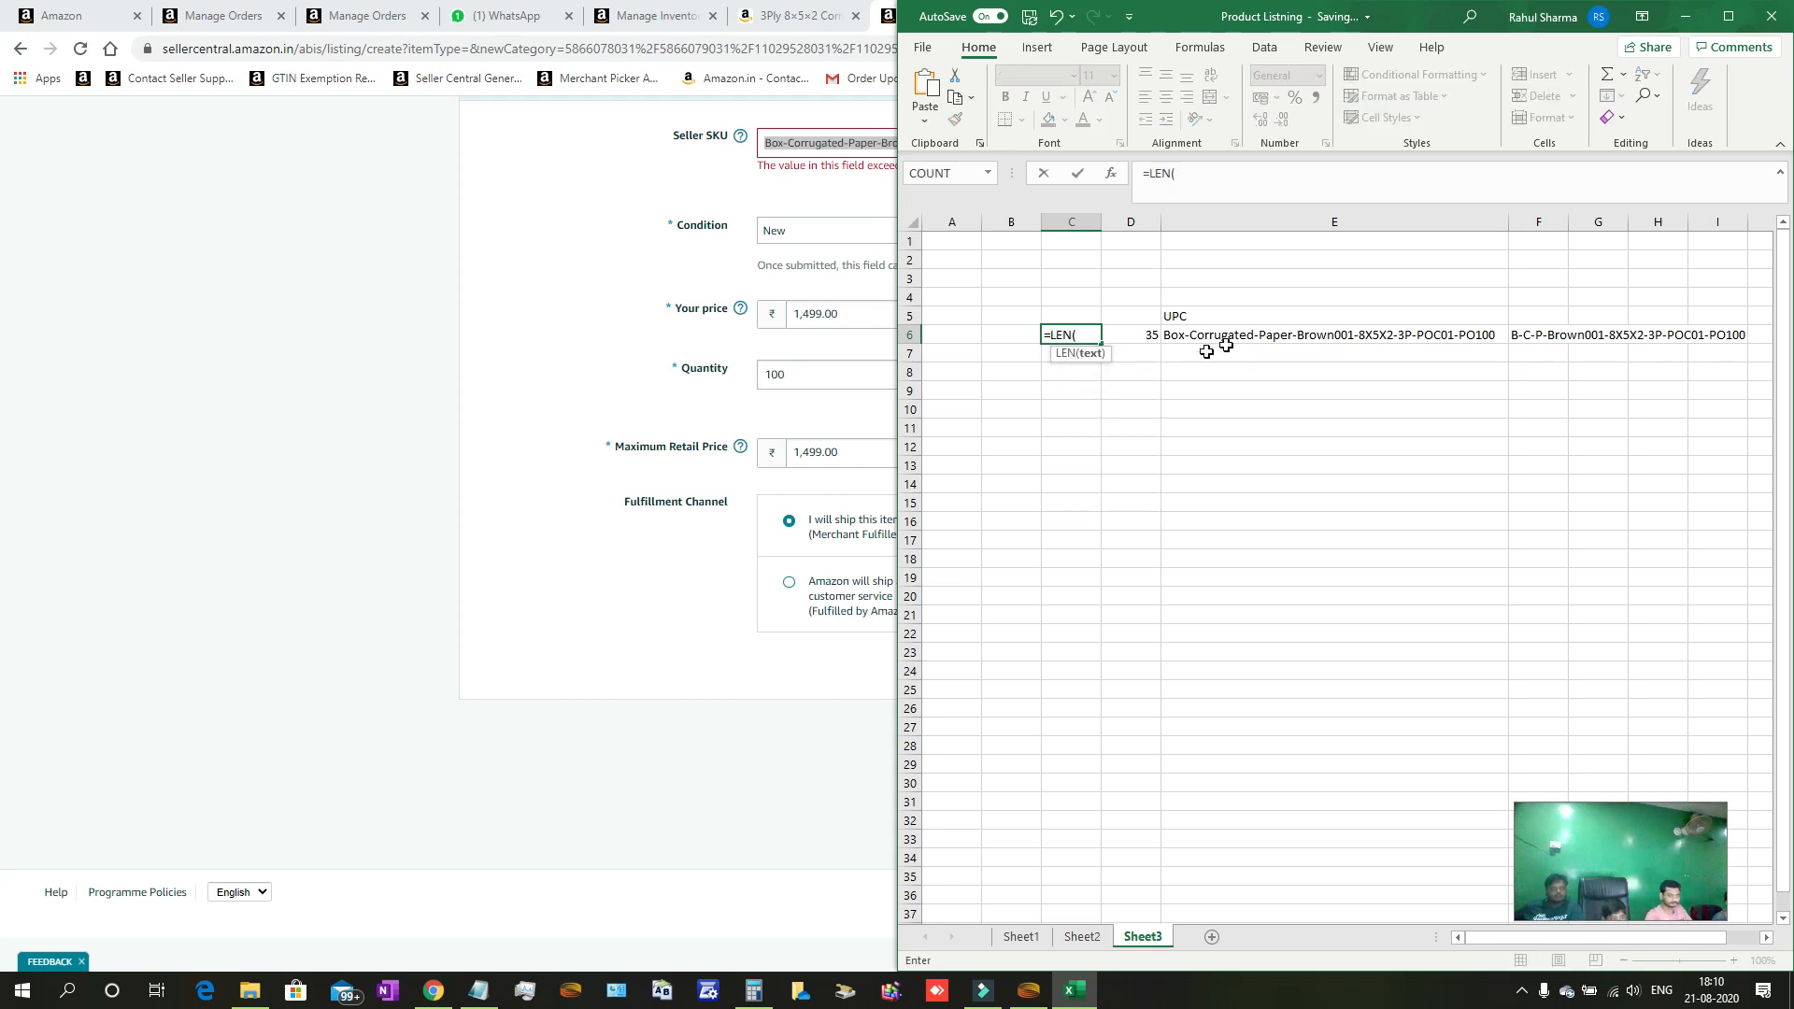
{"action": "left_click", "coordinate": [1240, 334]}
{"action": "key", "text": "Return"}
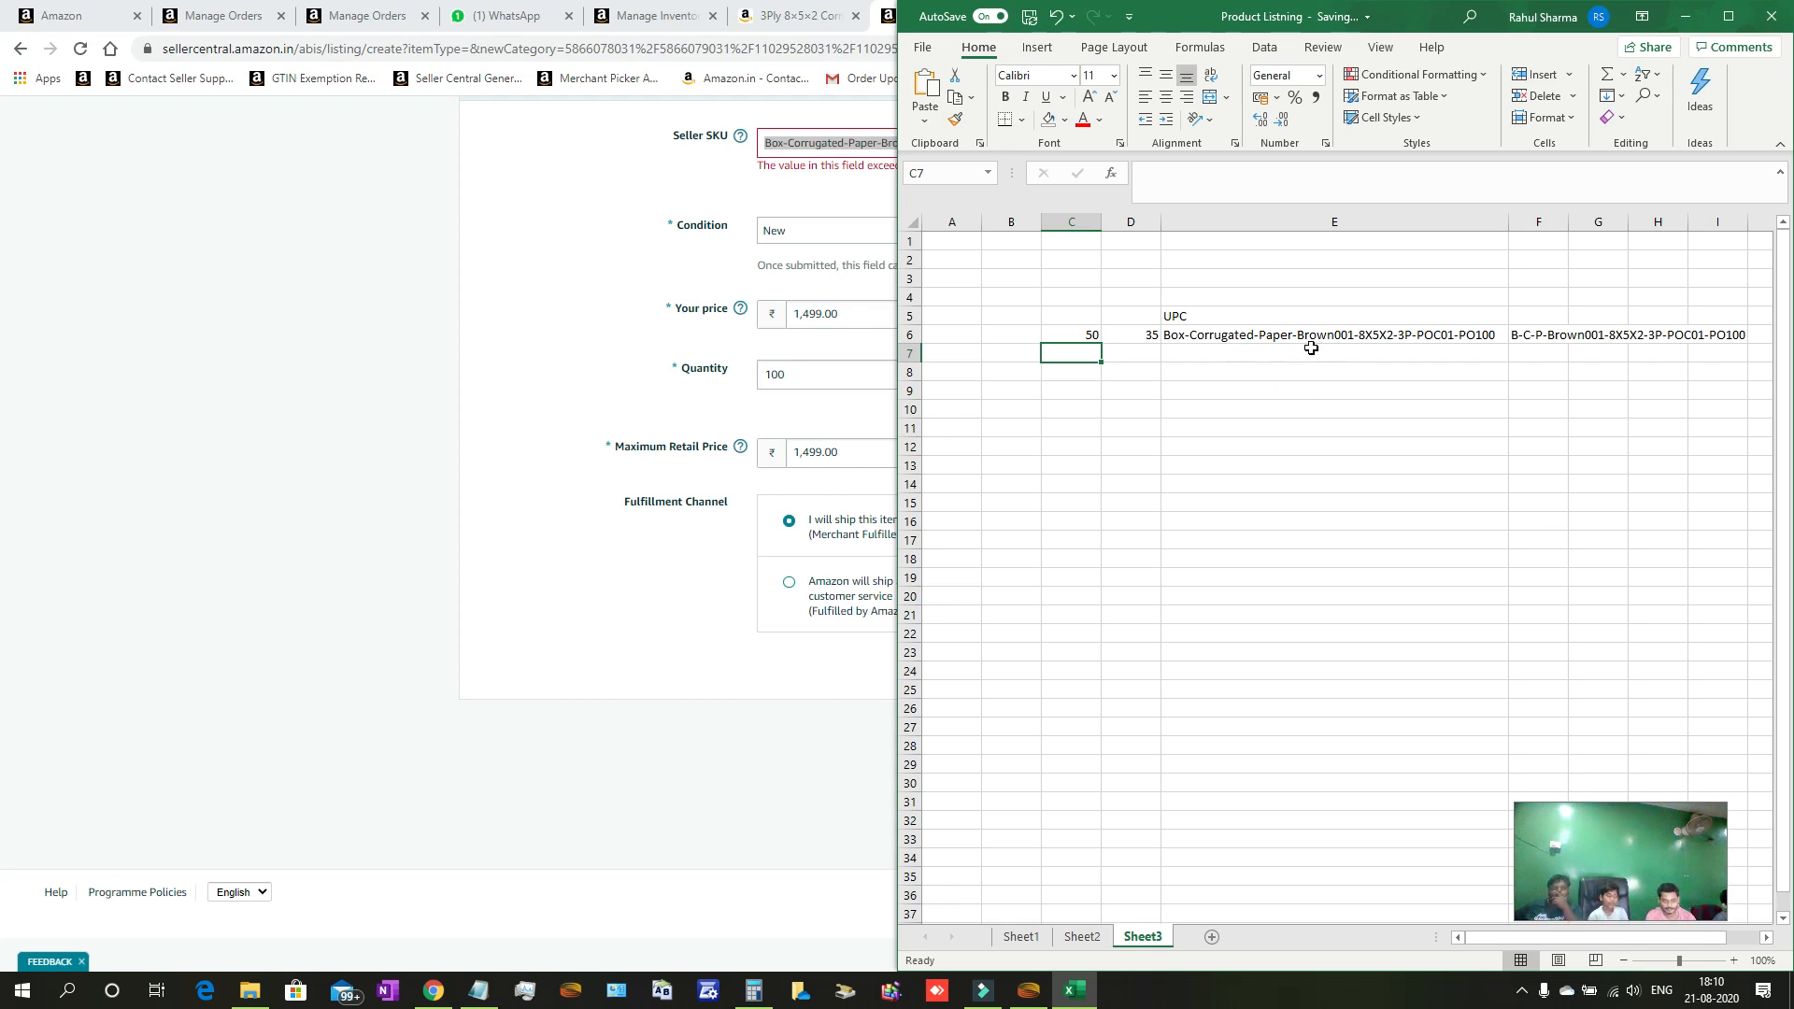
Fit column F to the width of the shortened SKU.
{"action": "left_click", "coordinate": [1269, 334]}
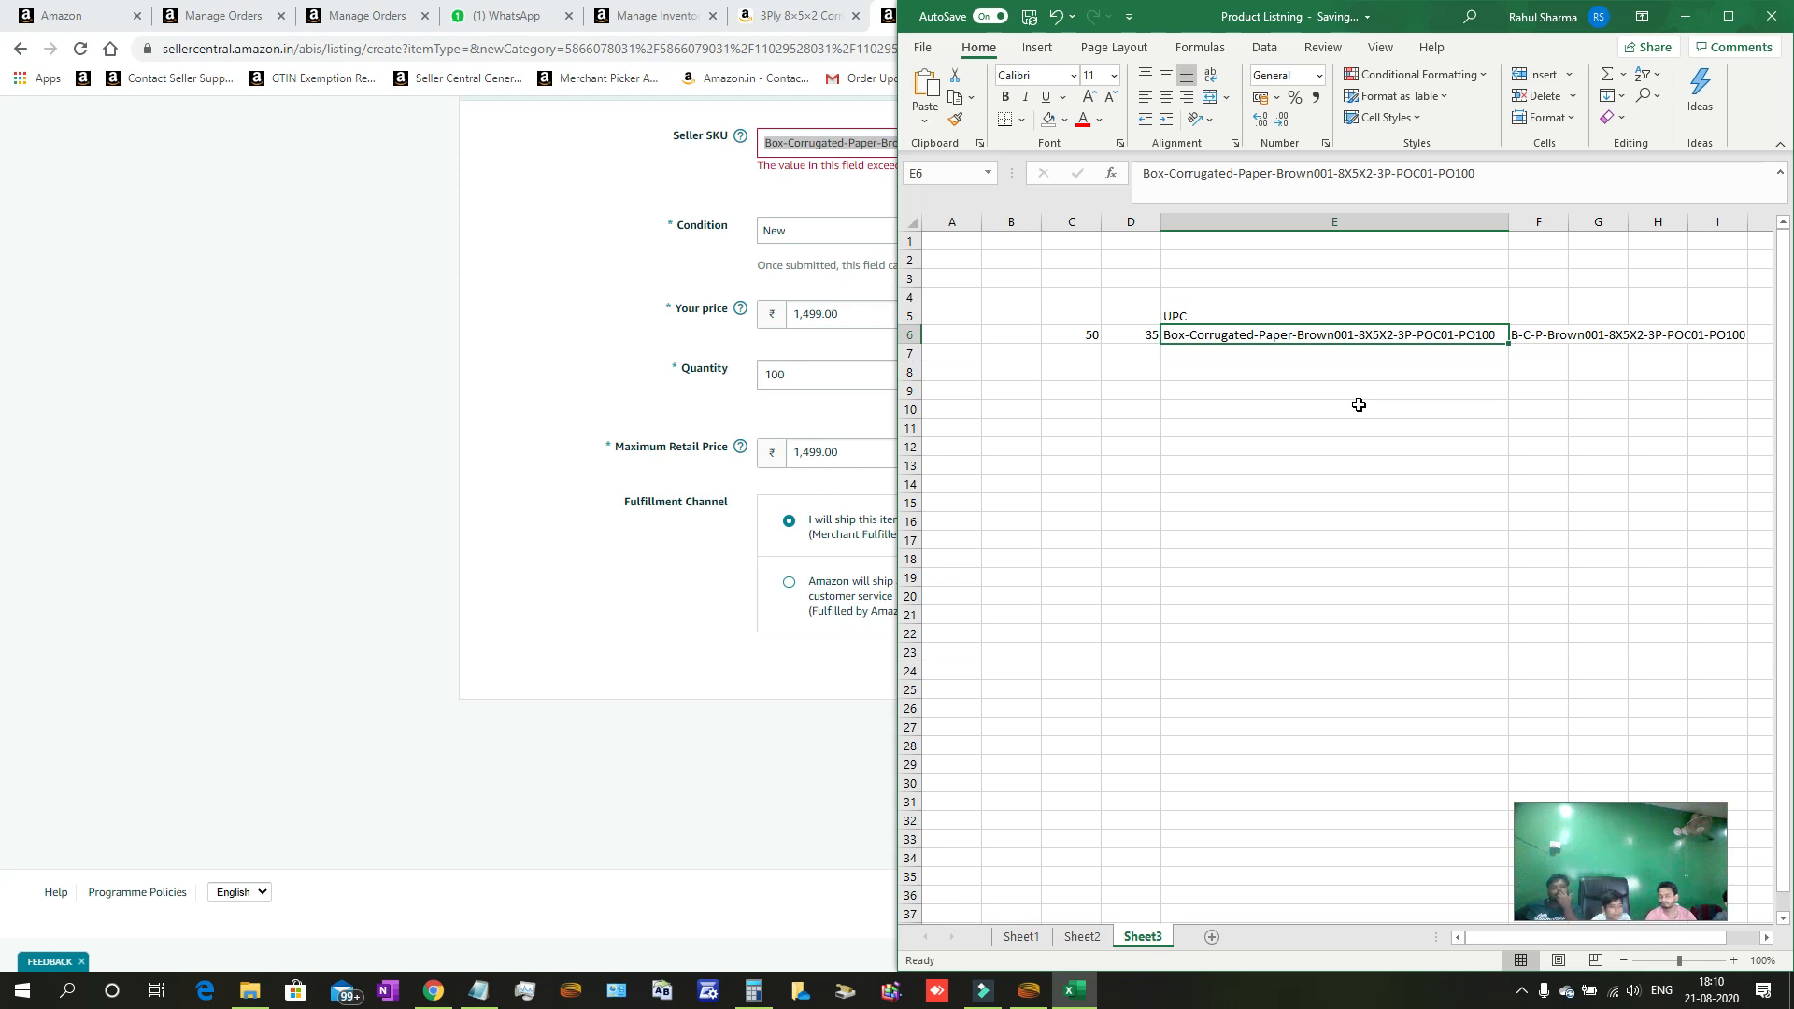
{"action": "double_click", "coordinate": [1568, 221]}
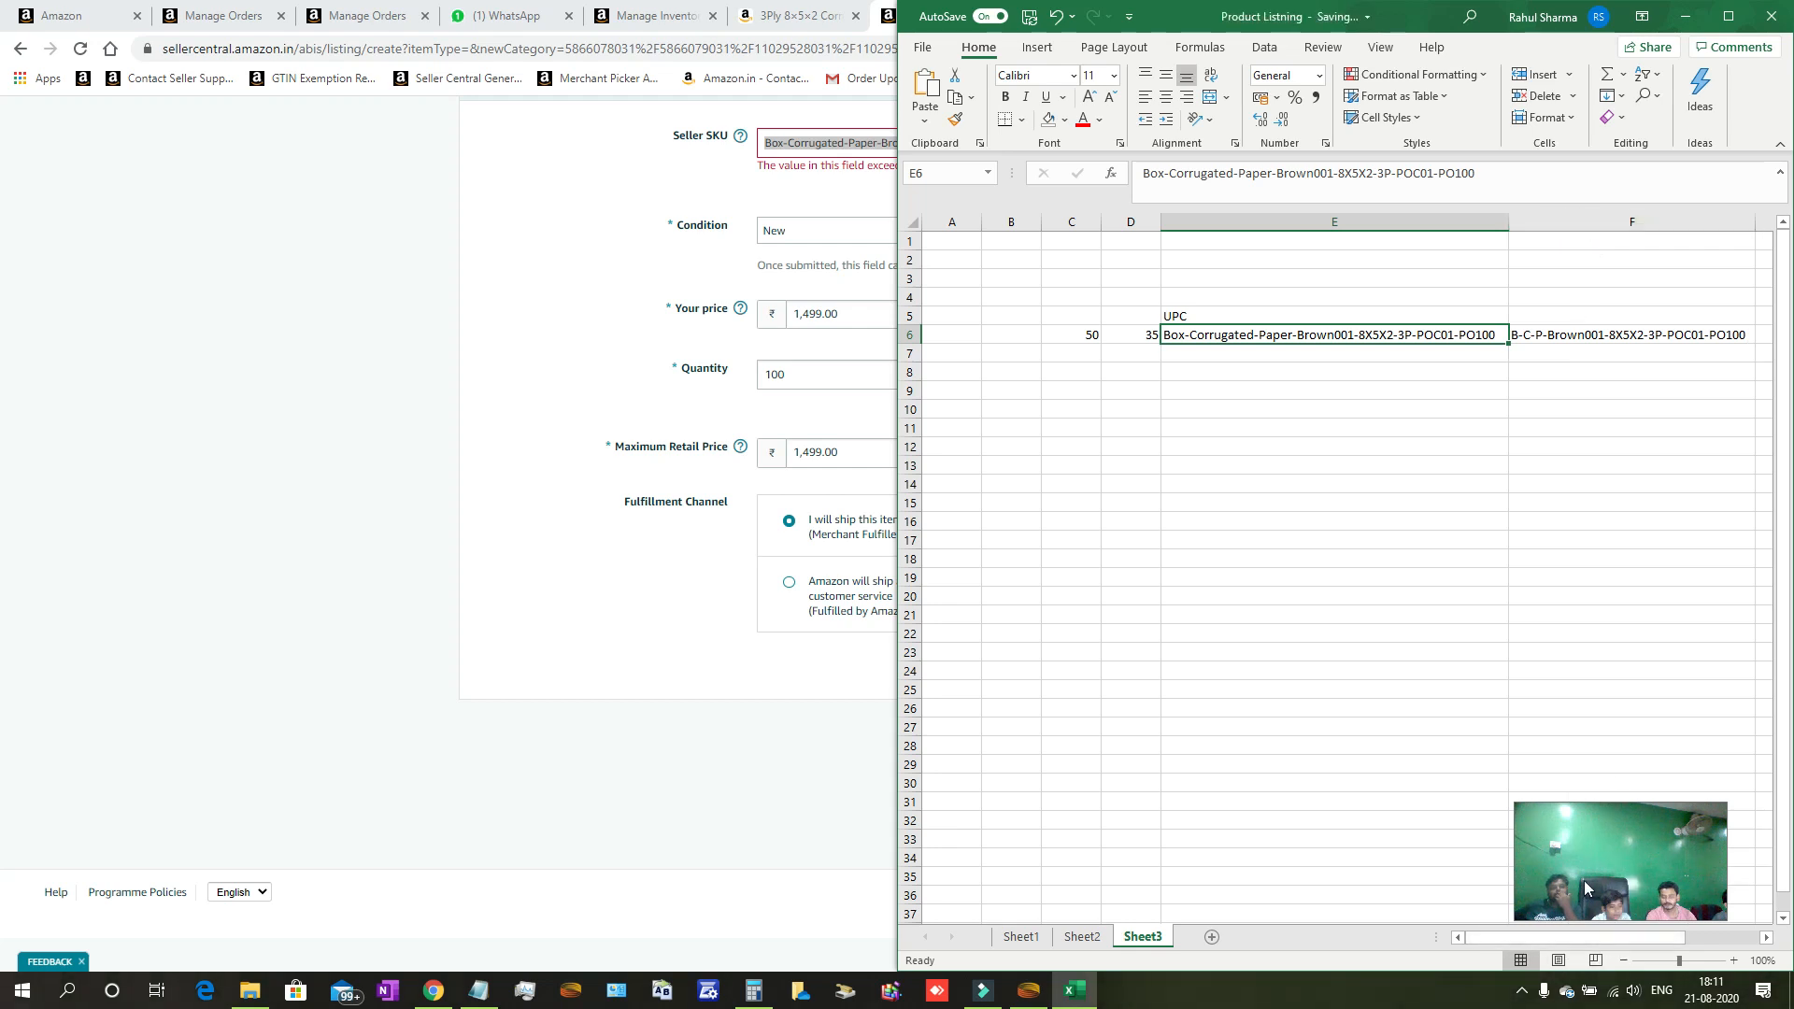
{"action": "left_click_drag", "start_coordinate": [1584, 880], "coordinate": [1254, 800]}
Insert "Print001-" between "Brown001-" and "8X5X2" in the original SKU in E6.
{"action": "left_click", "coordinate": [1766, 937]}
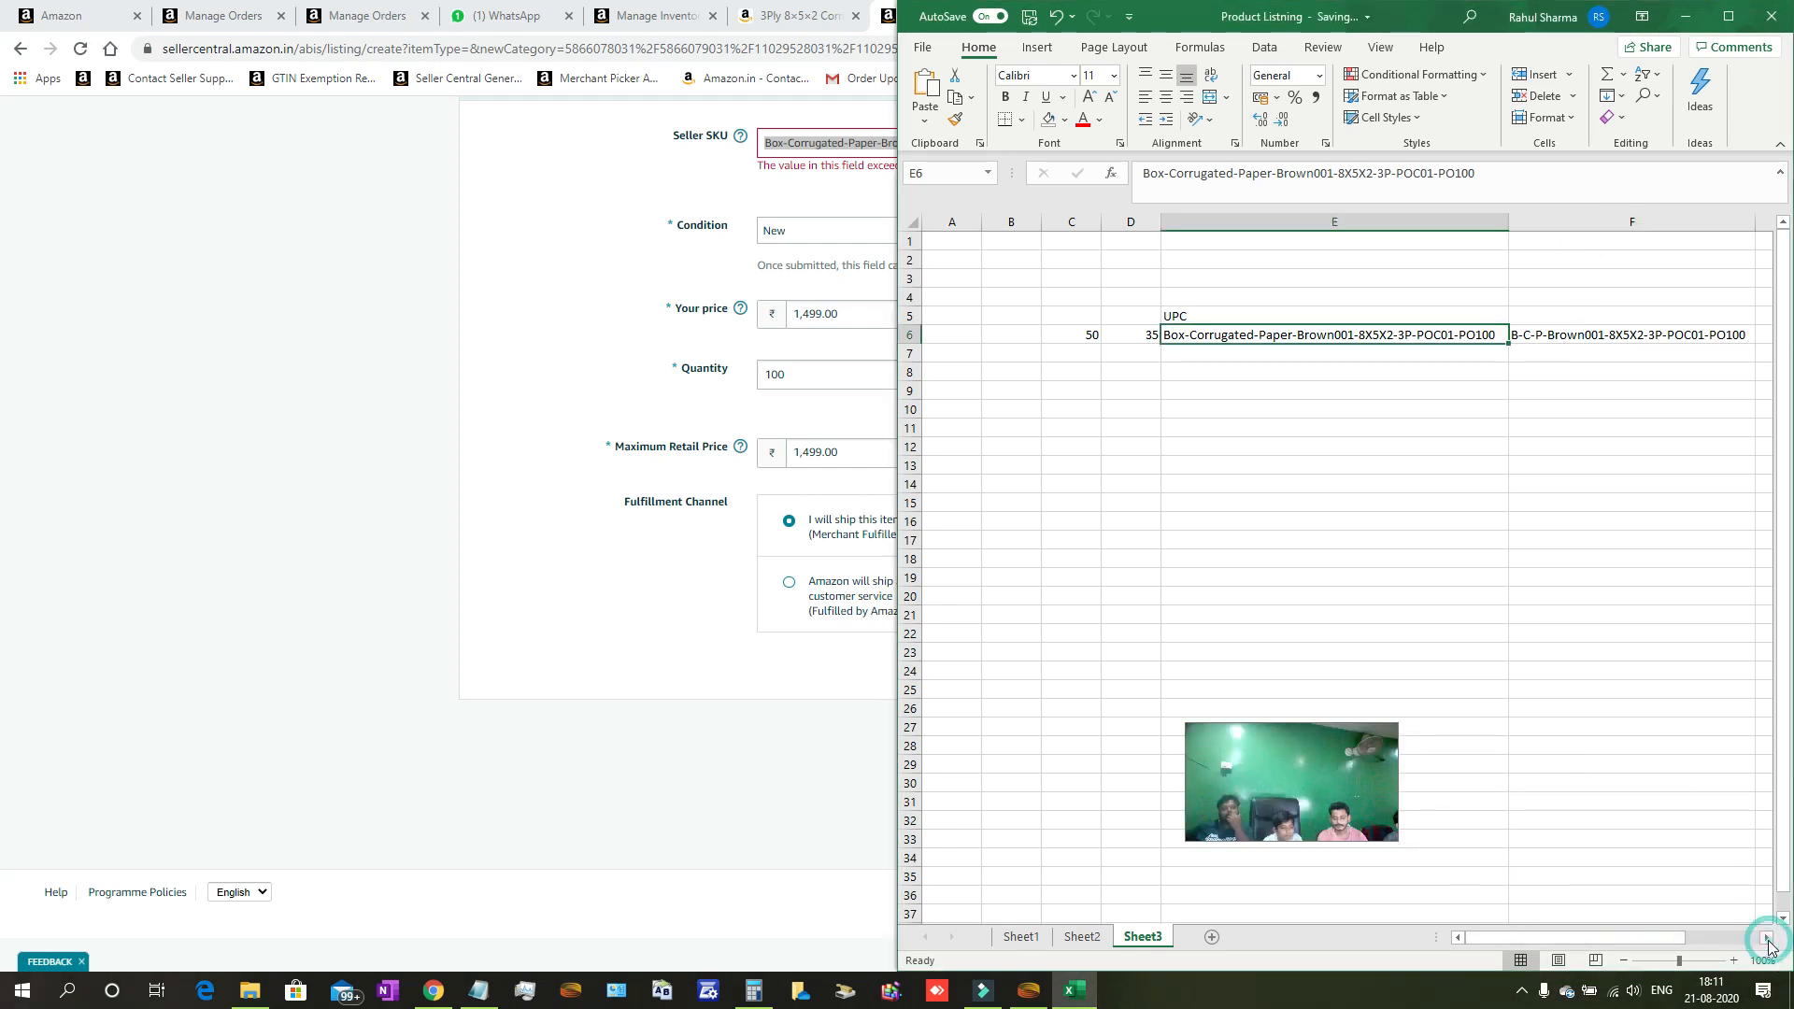
{"action": "left_click", "coordinate": [1765, 937]}
{"action": "left_click", "coordinate": [1765, 937]}
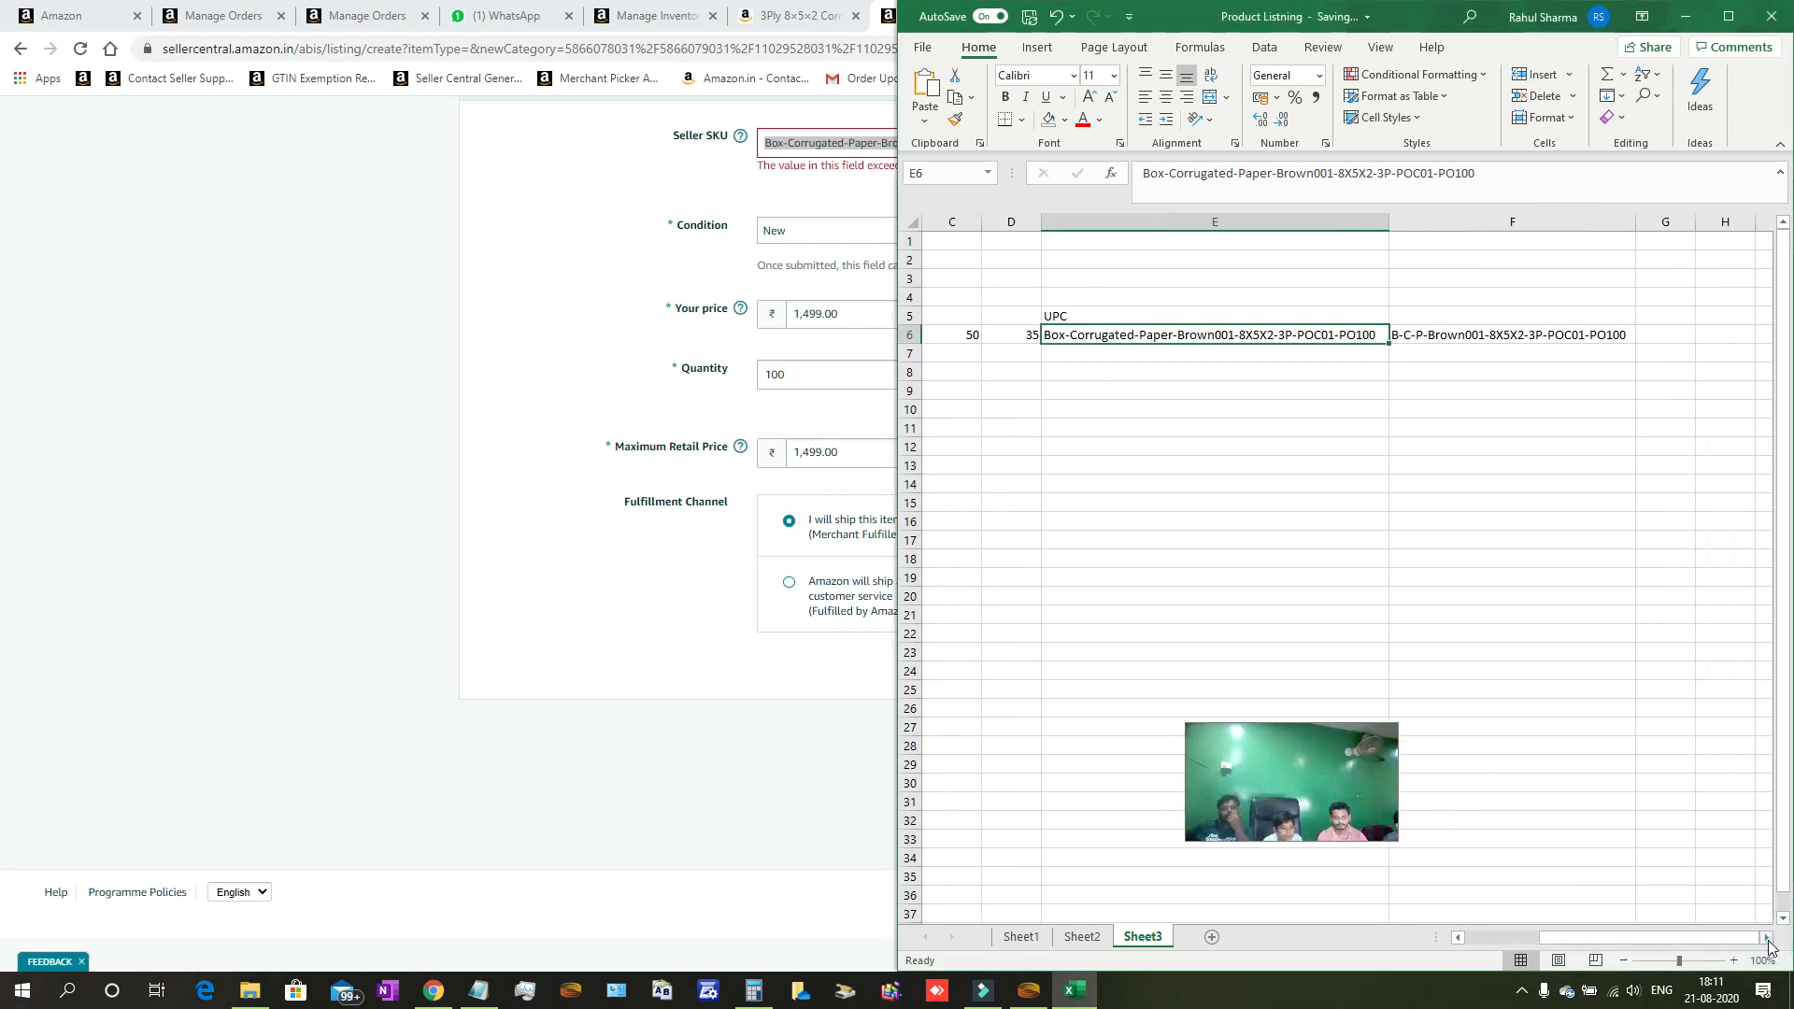
{"action": "left_click", "coordinate": [1289, 510]}
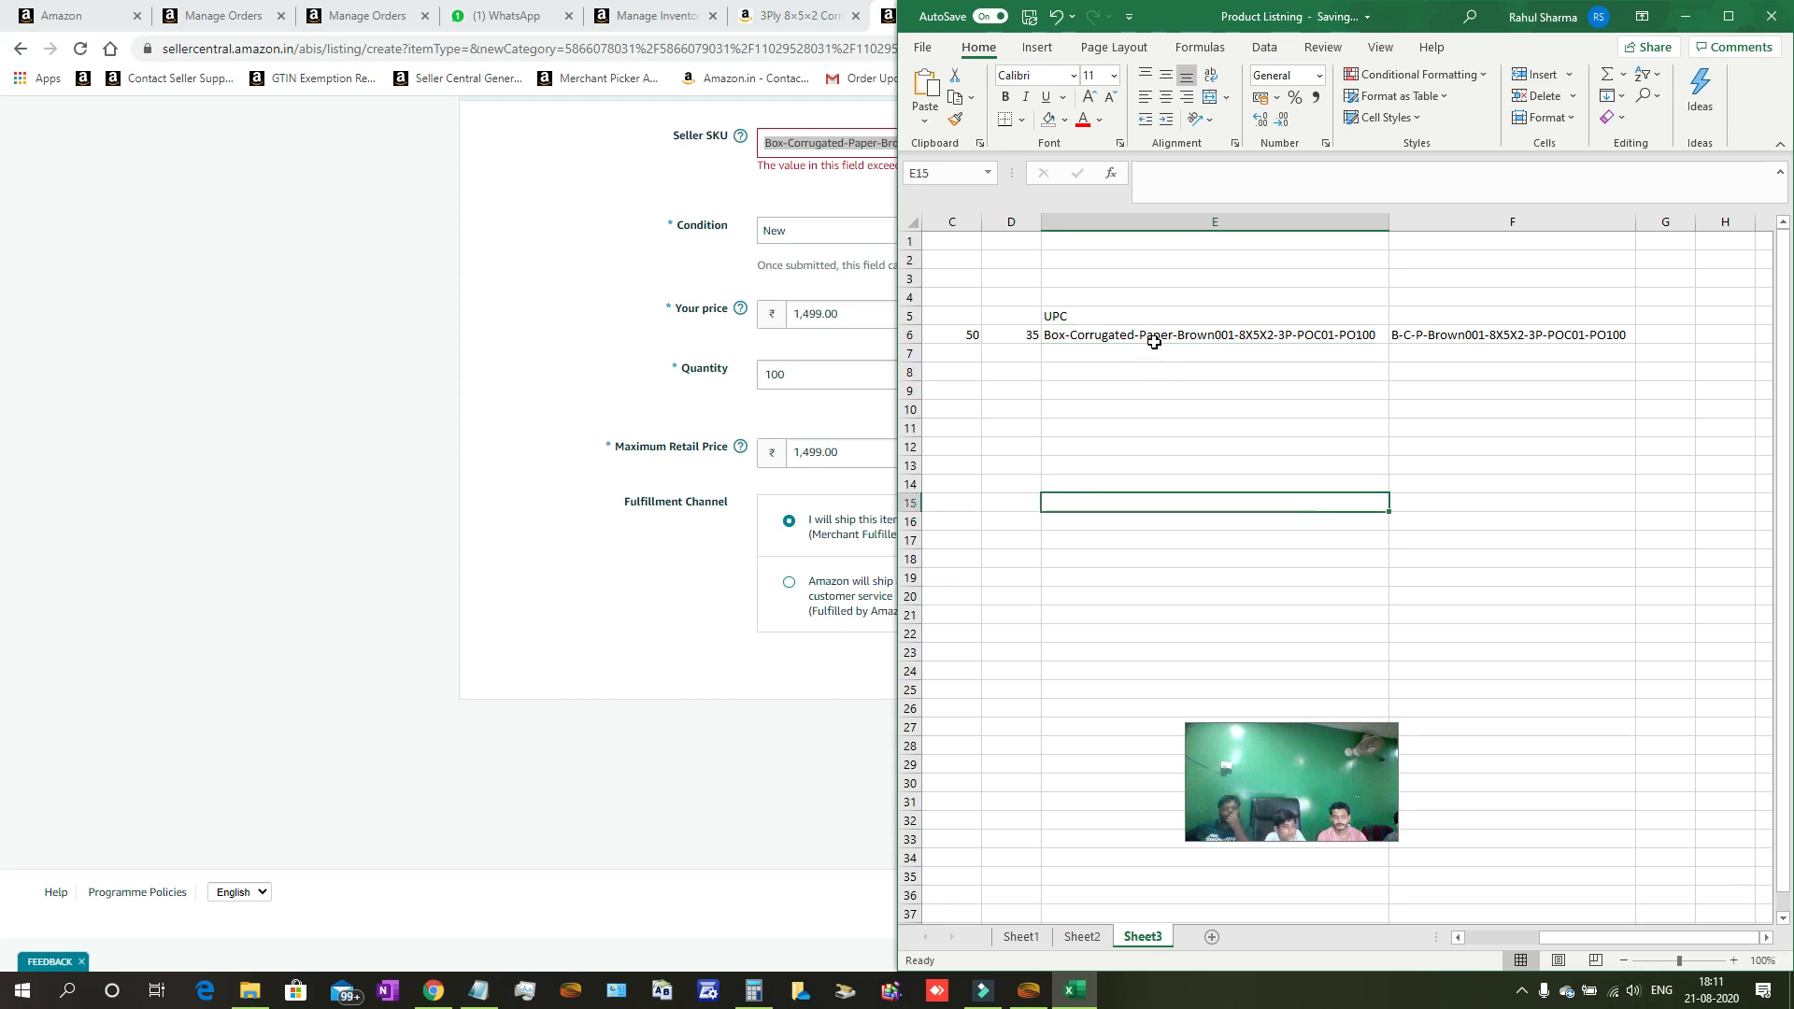
{"action": "left_click", "coordinate": [1159, 338]}
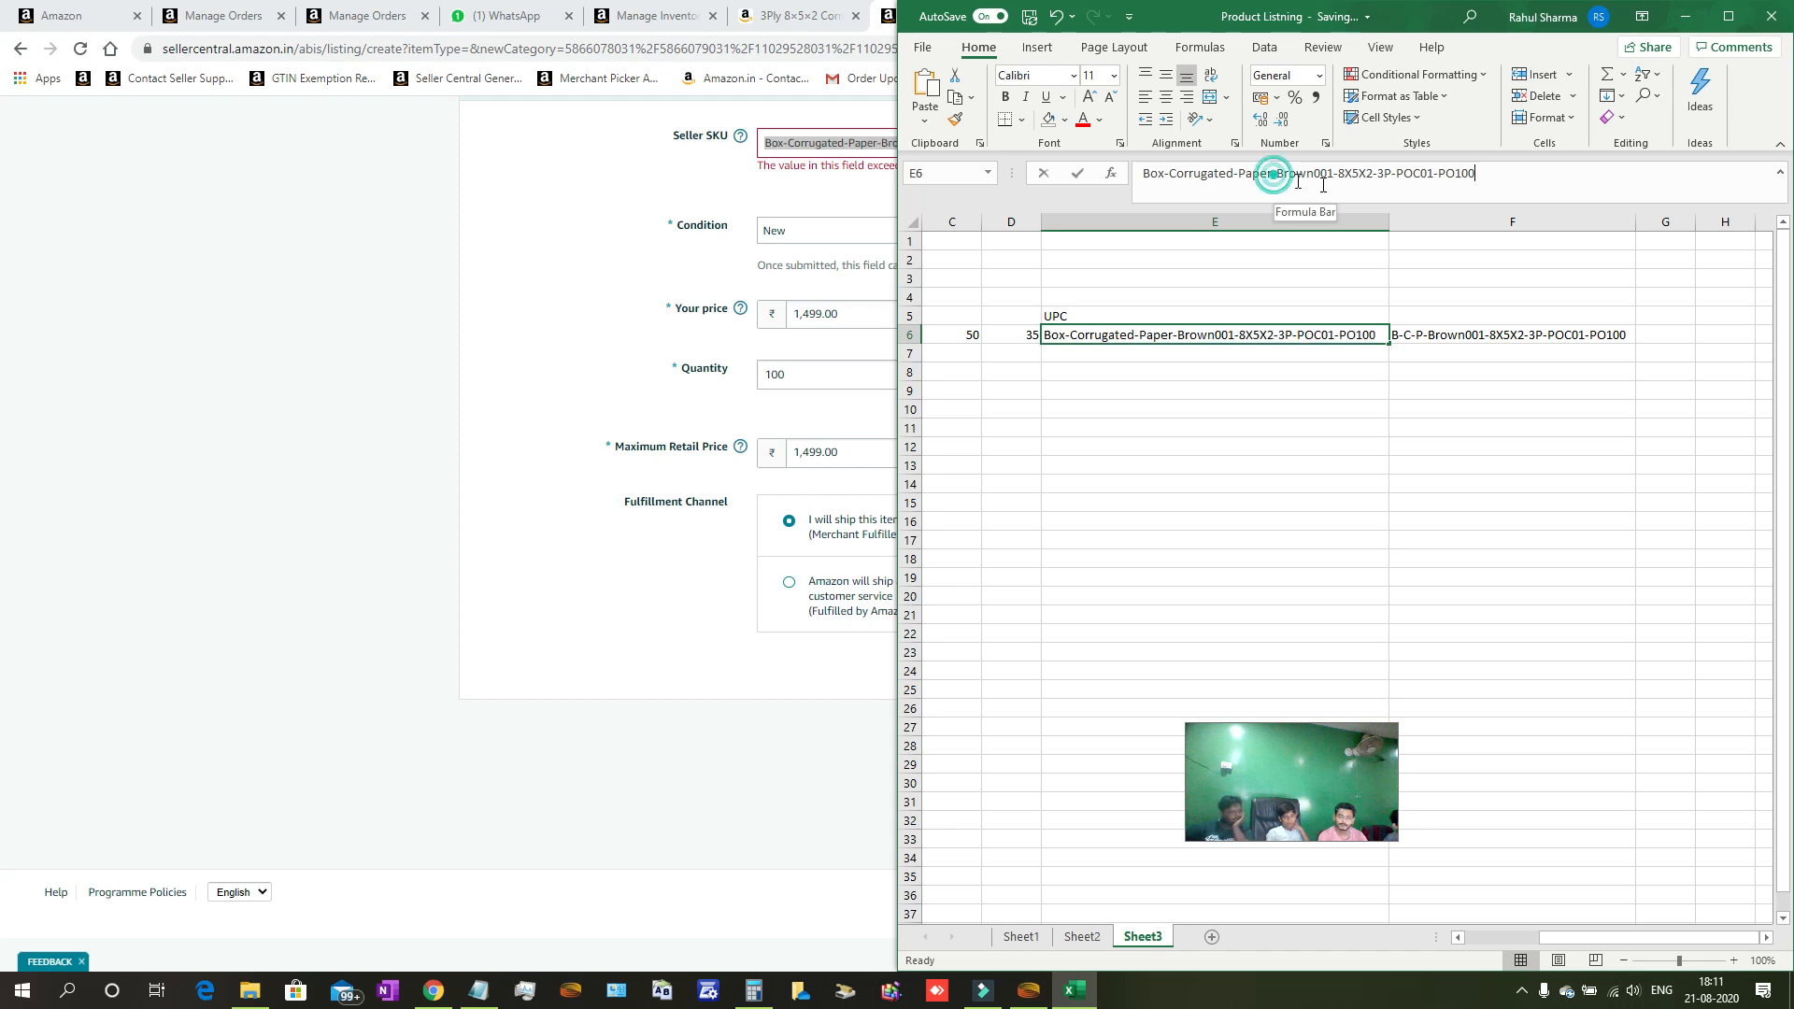
{"action": "left_click", "coordinate": [1273, 178]}
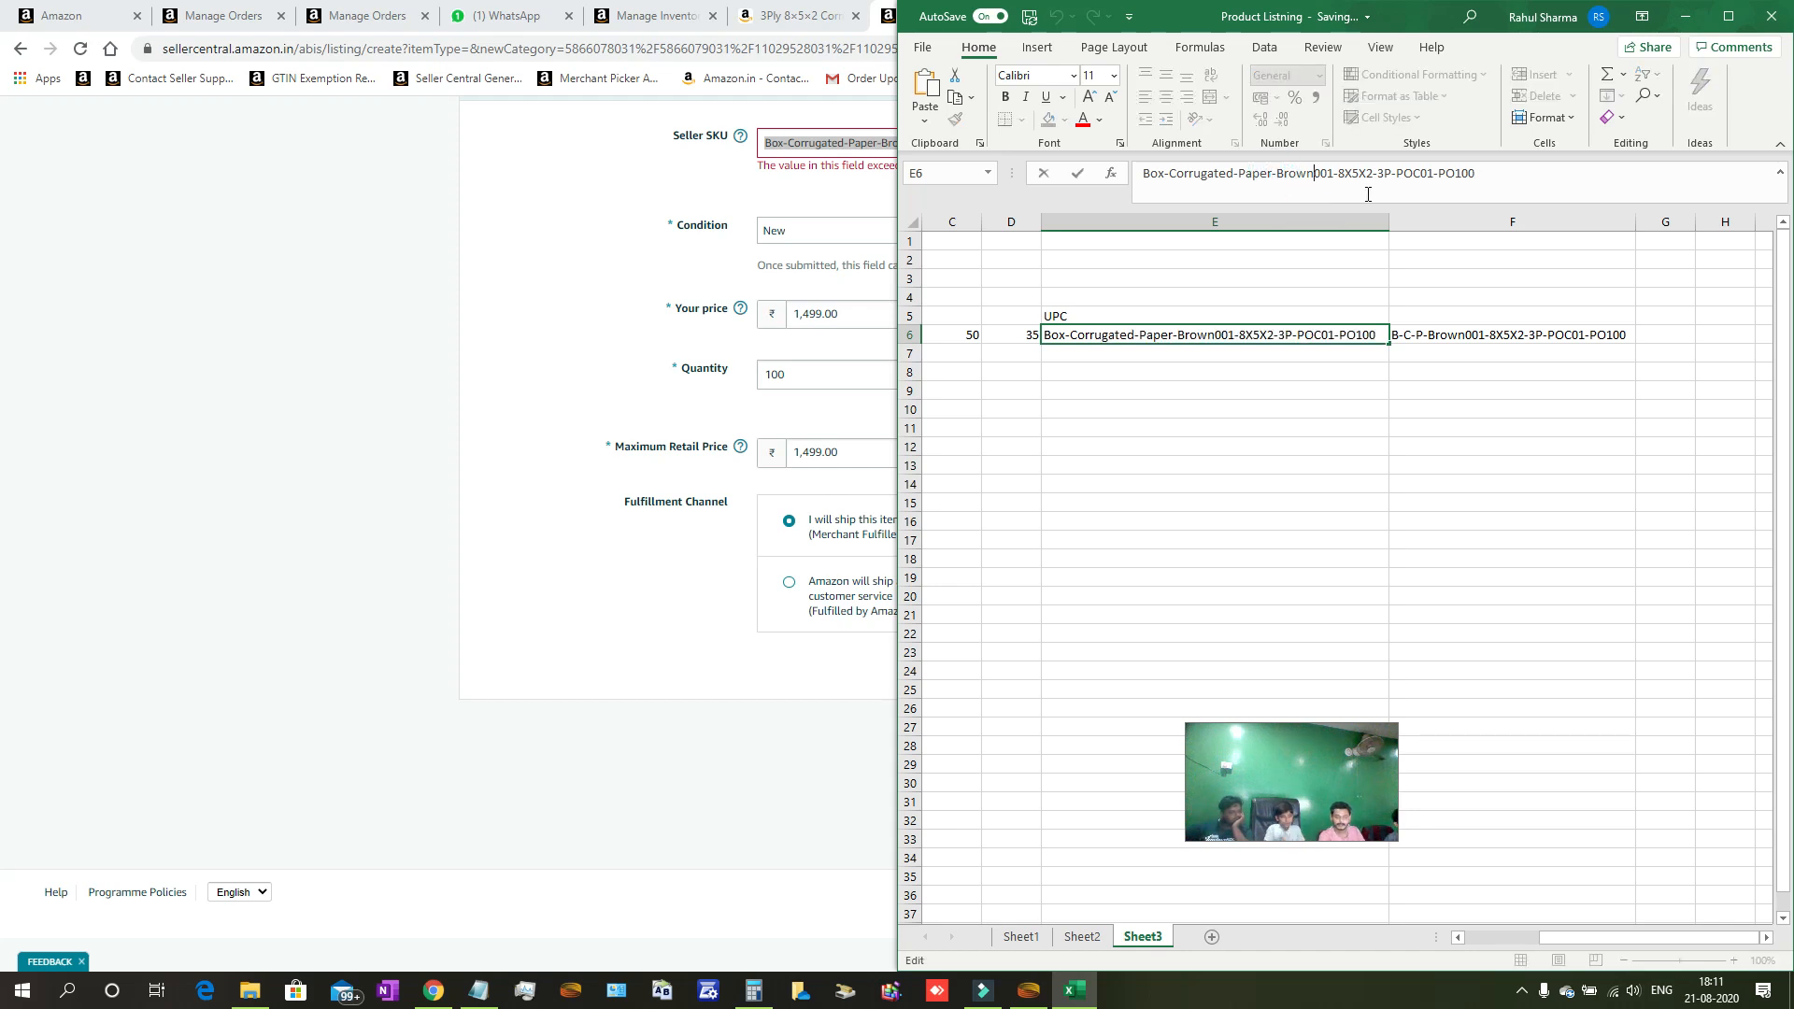
{"action": "type", "text": "Print"}
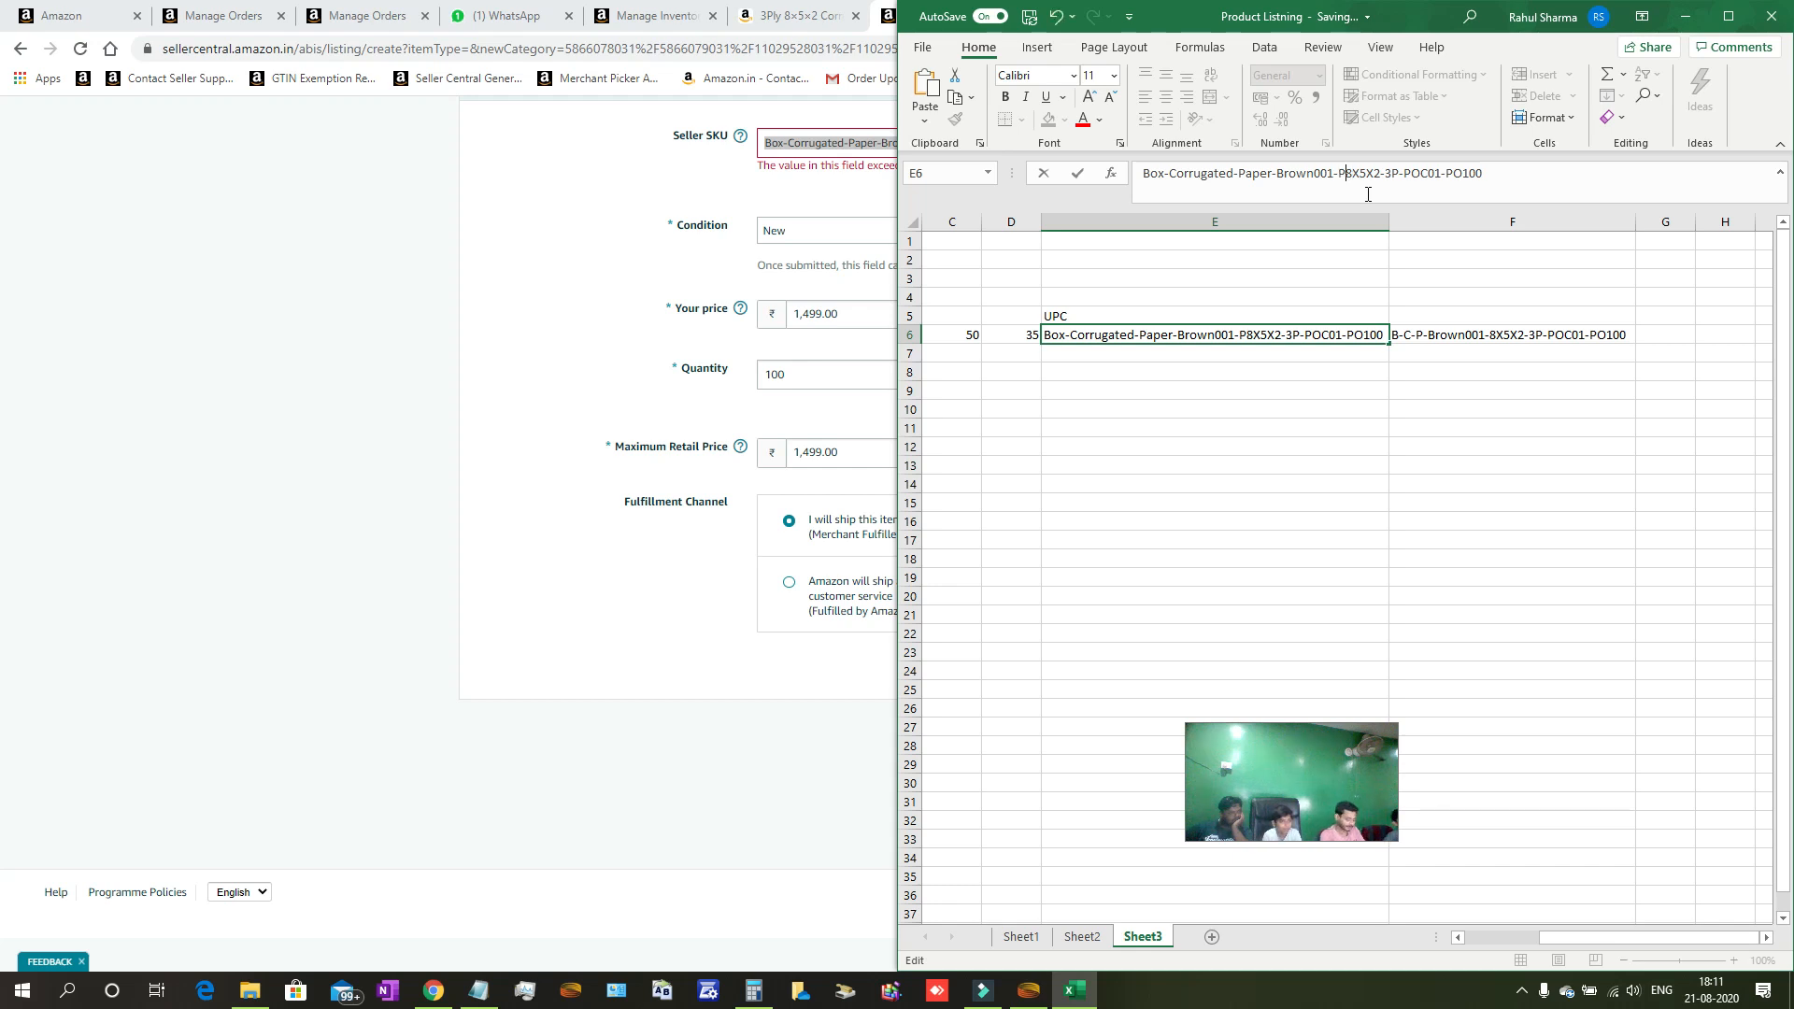
{"action": "type", "text": "001"}
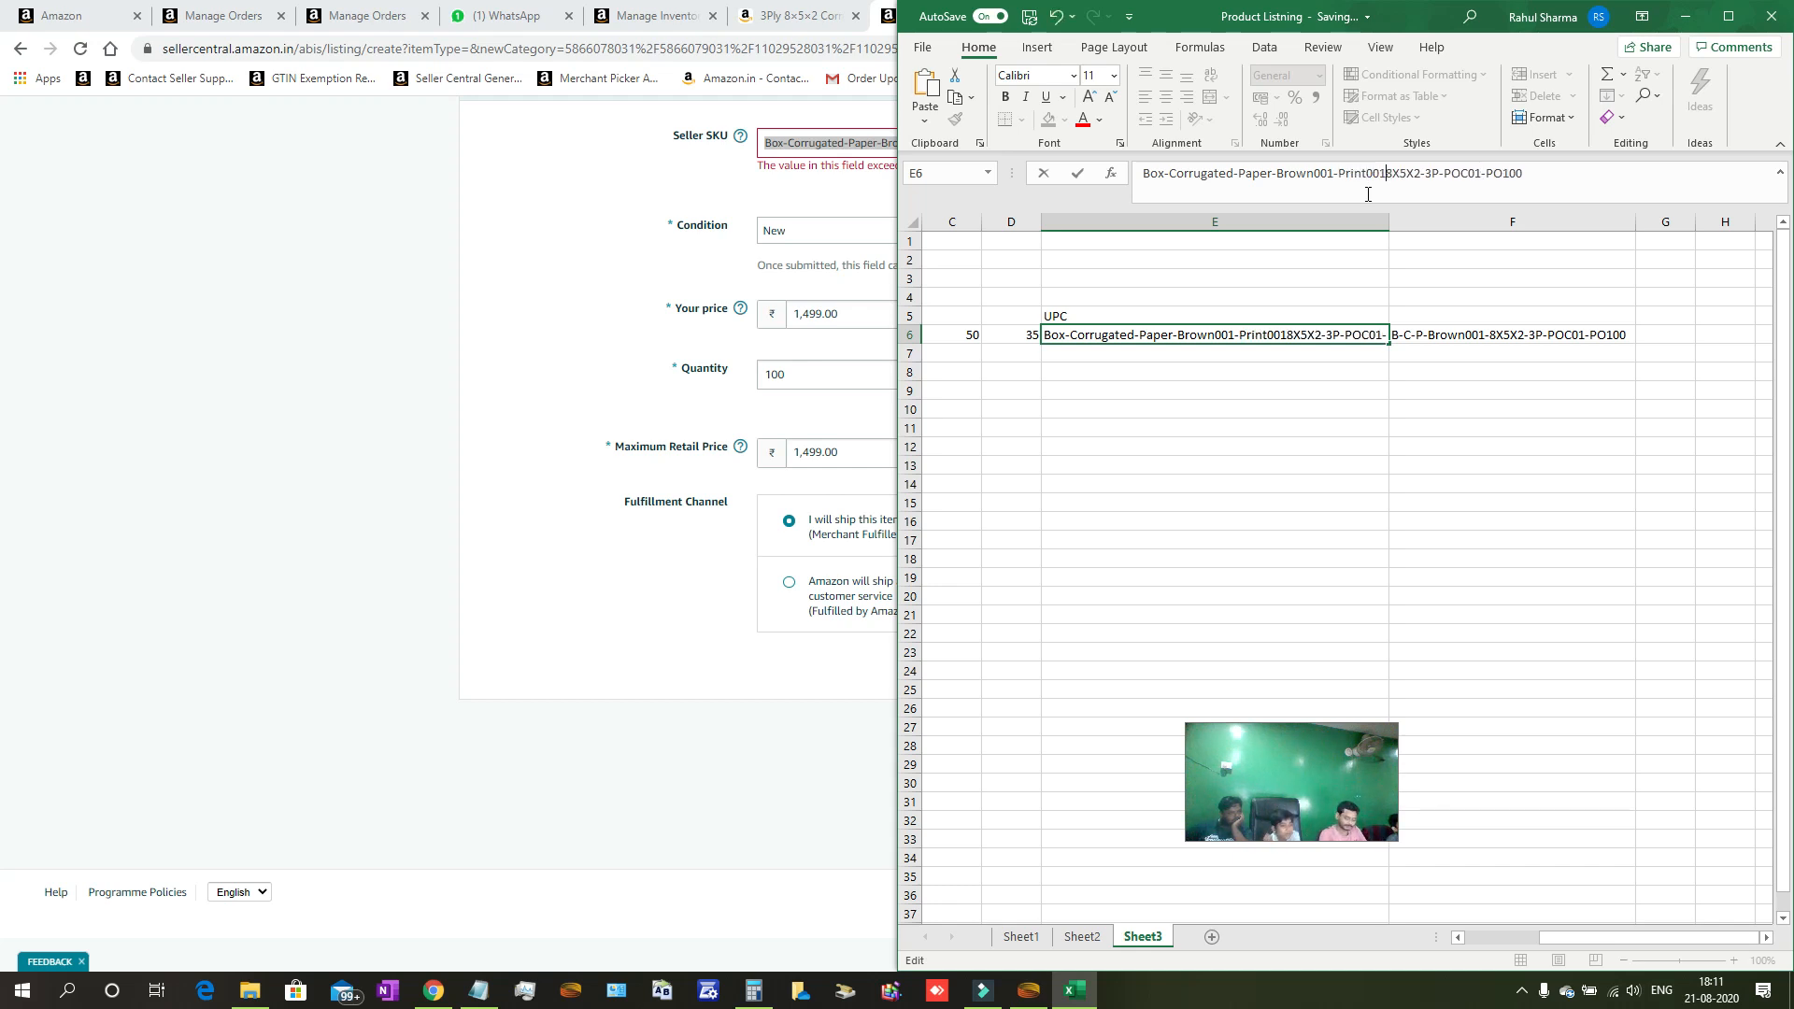
{"action": "type", "text": "-"}
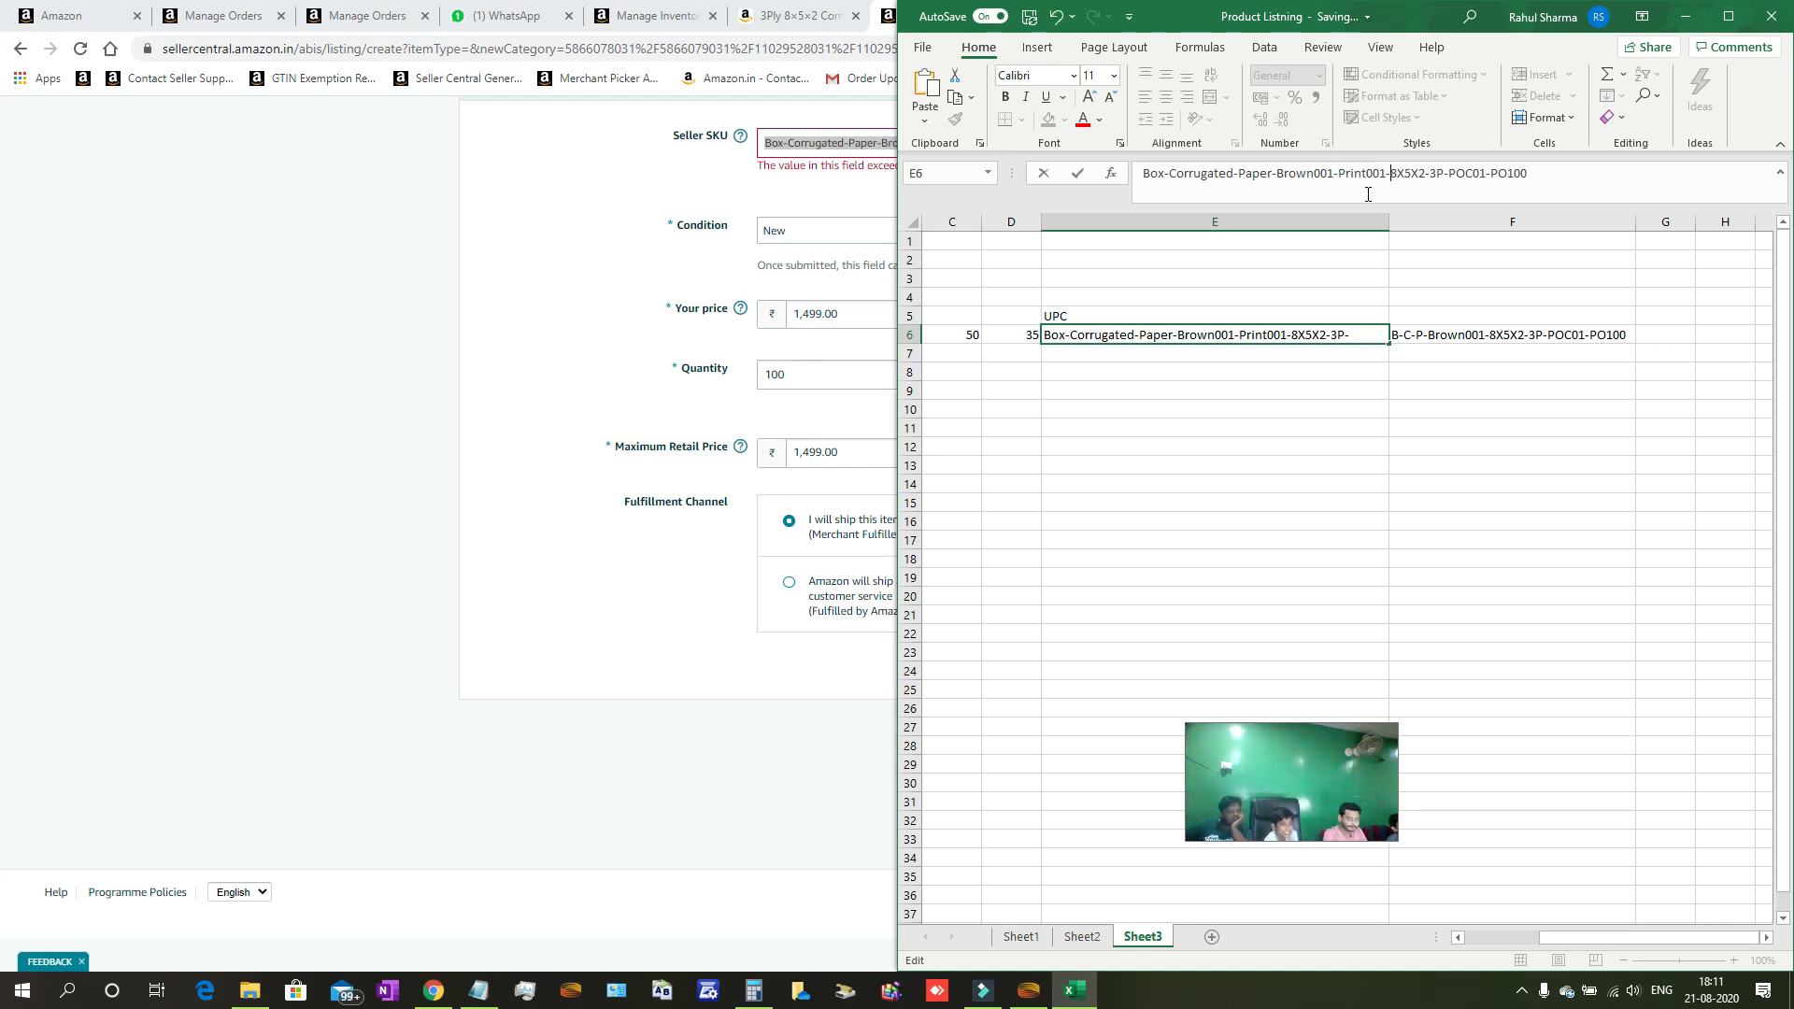
{"action": "key", "text": "Return"}
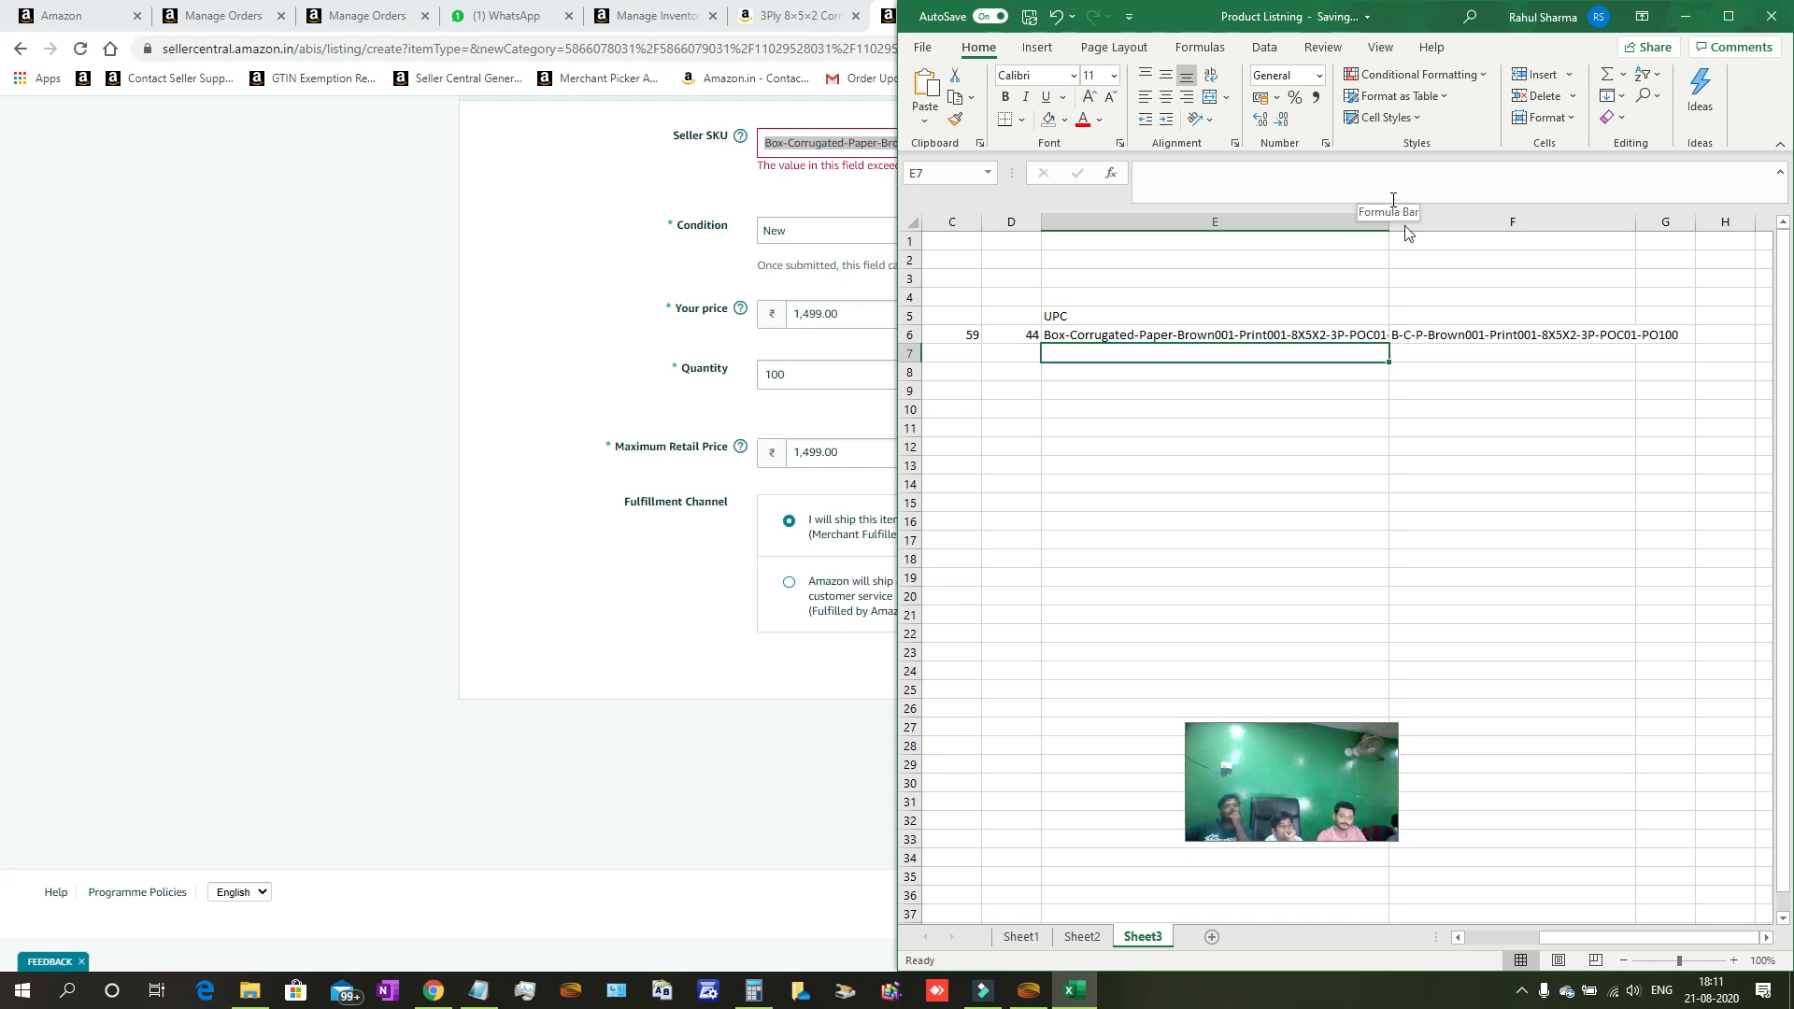
Fit column F to its SKU and nest the F6 formula in a fourth SUBSTITUTE with empty quoted old and new text.
{"action": "left_click", "coordinate": [1447, 334]}
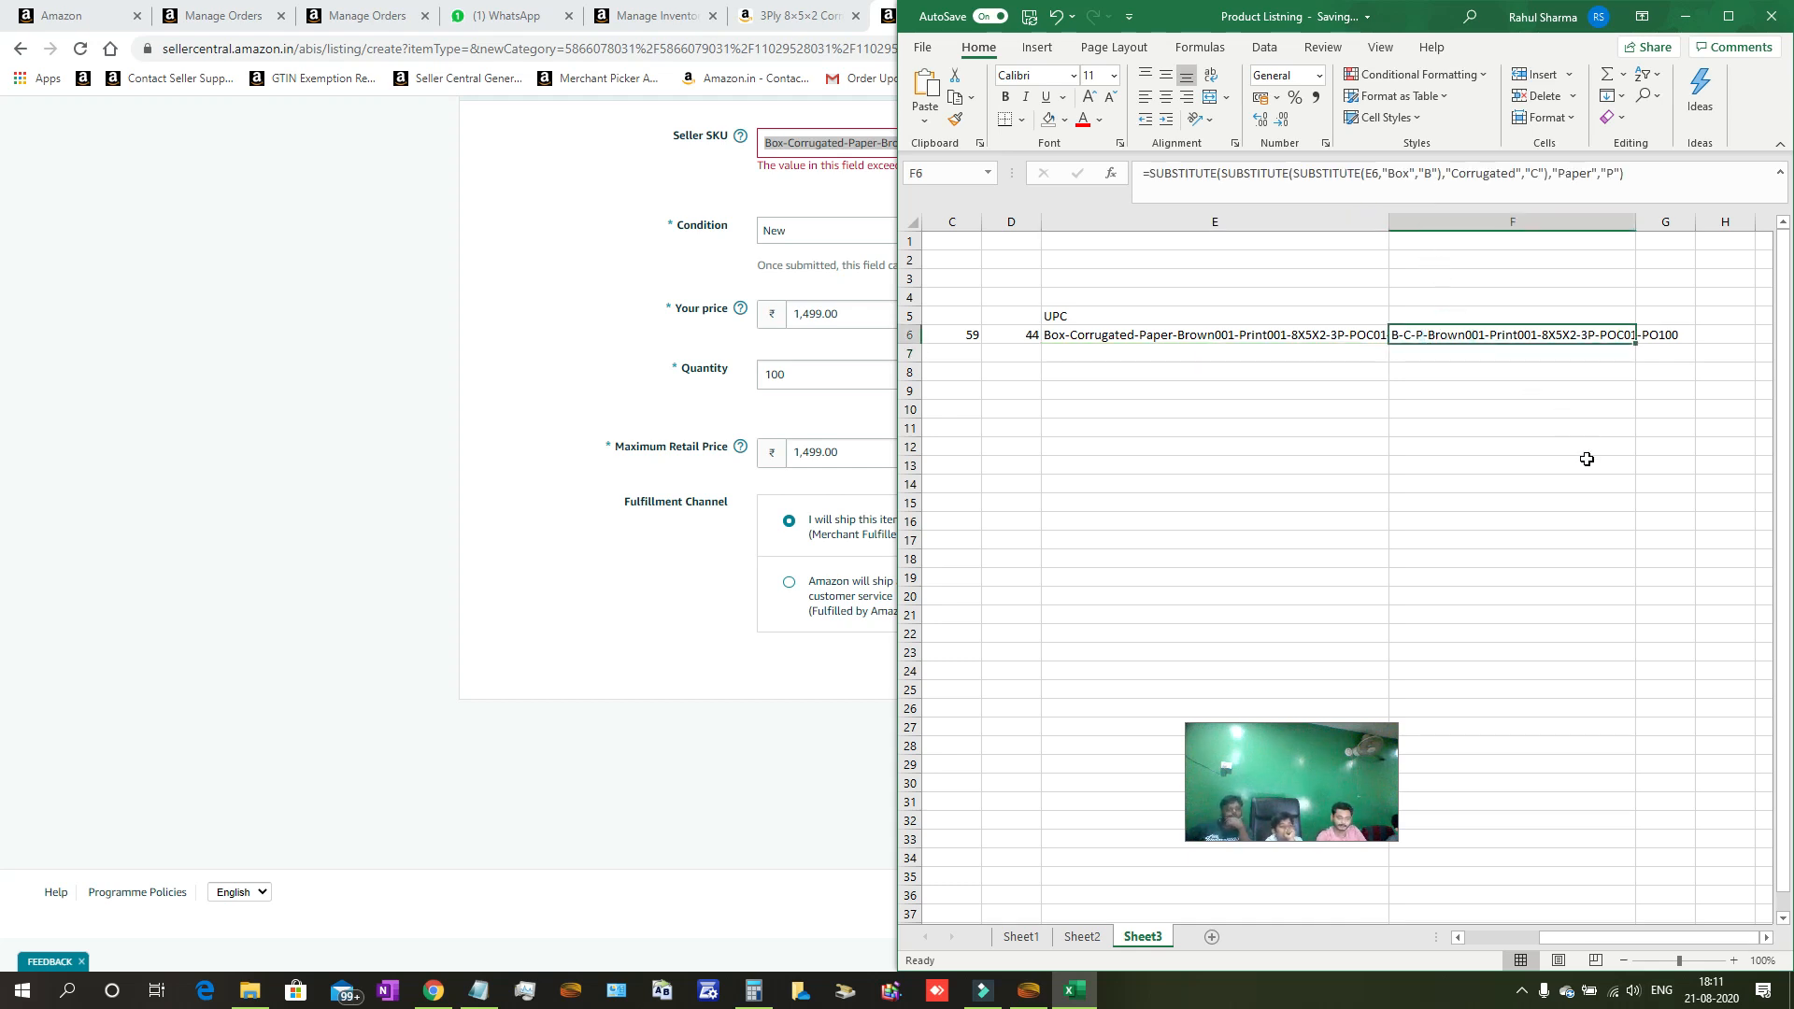
{"action": "double_click", "coordinate": [1637, 229]}
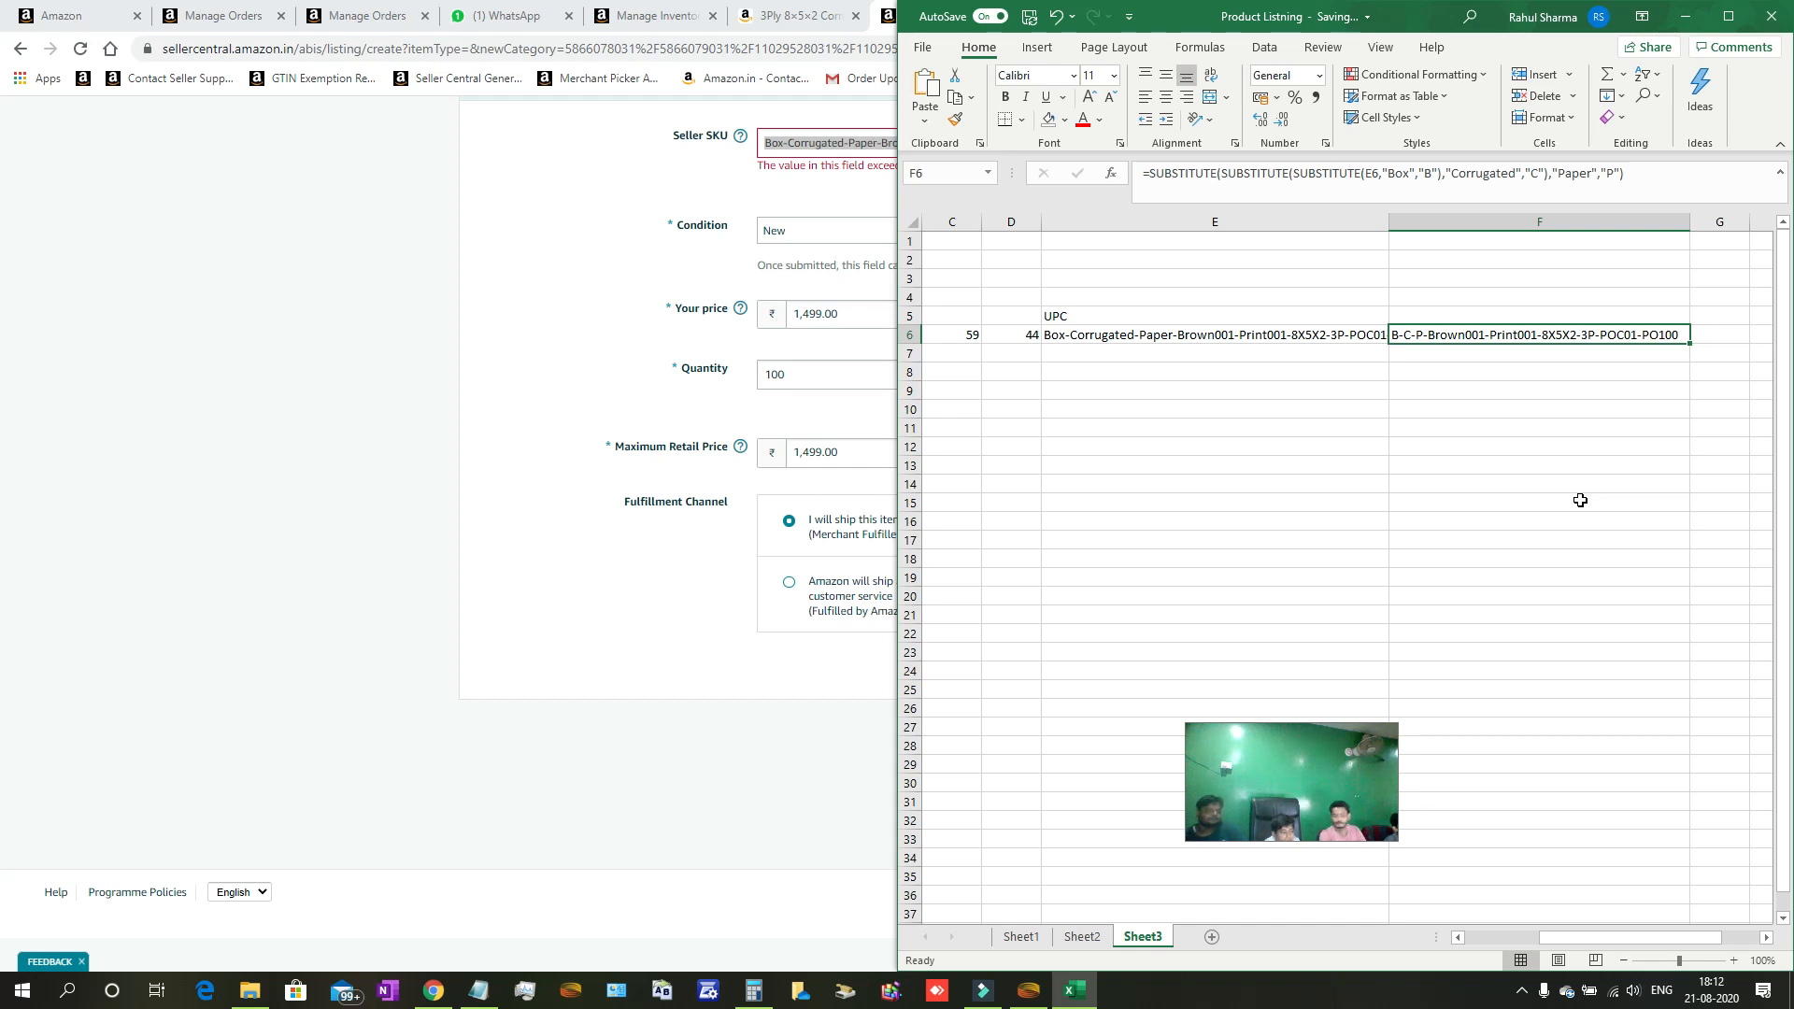
{"action": "left_click", "coordinate": [1159, 178]}
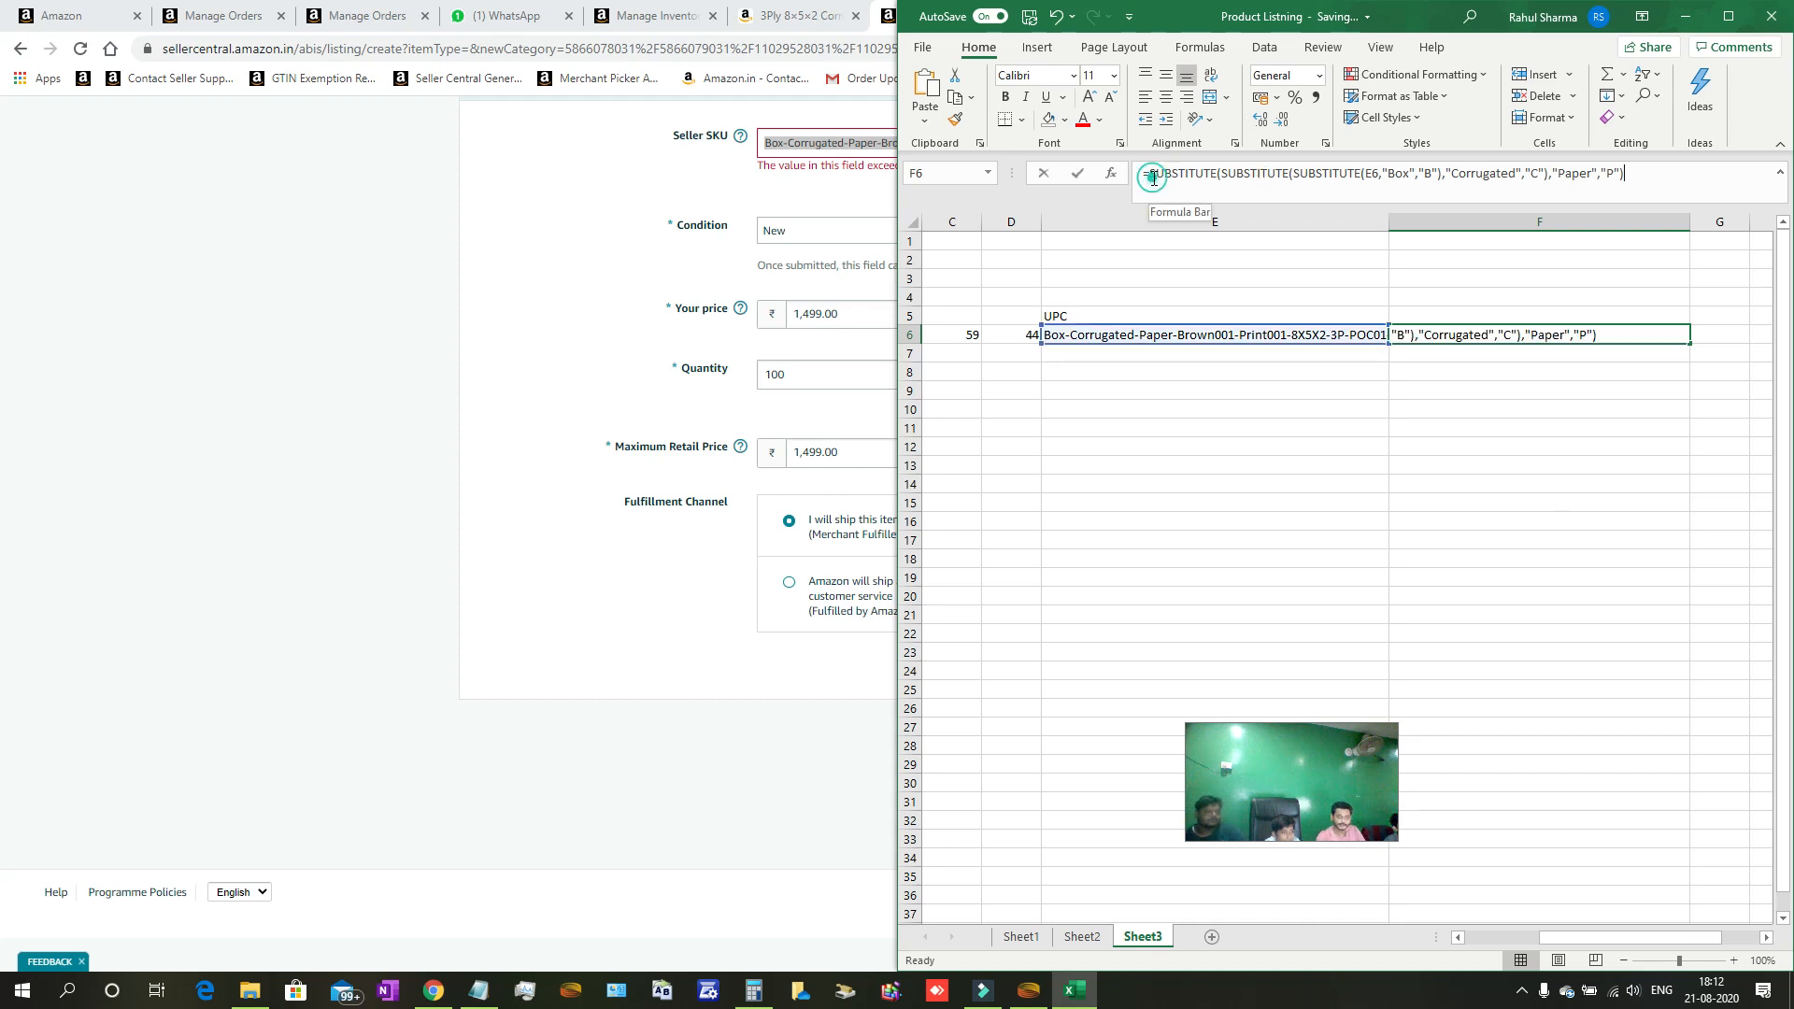
{"action": "type", "text": "SUBSTITUTE(E6"}
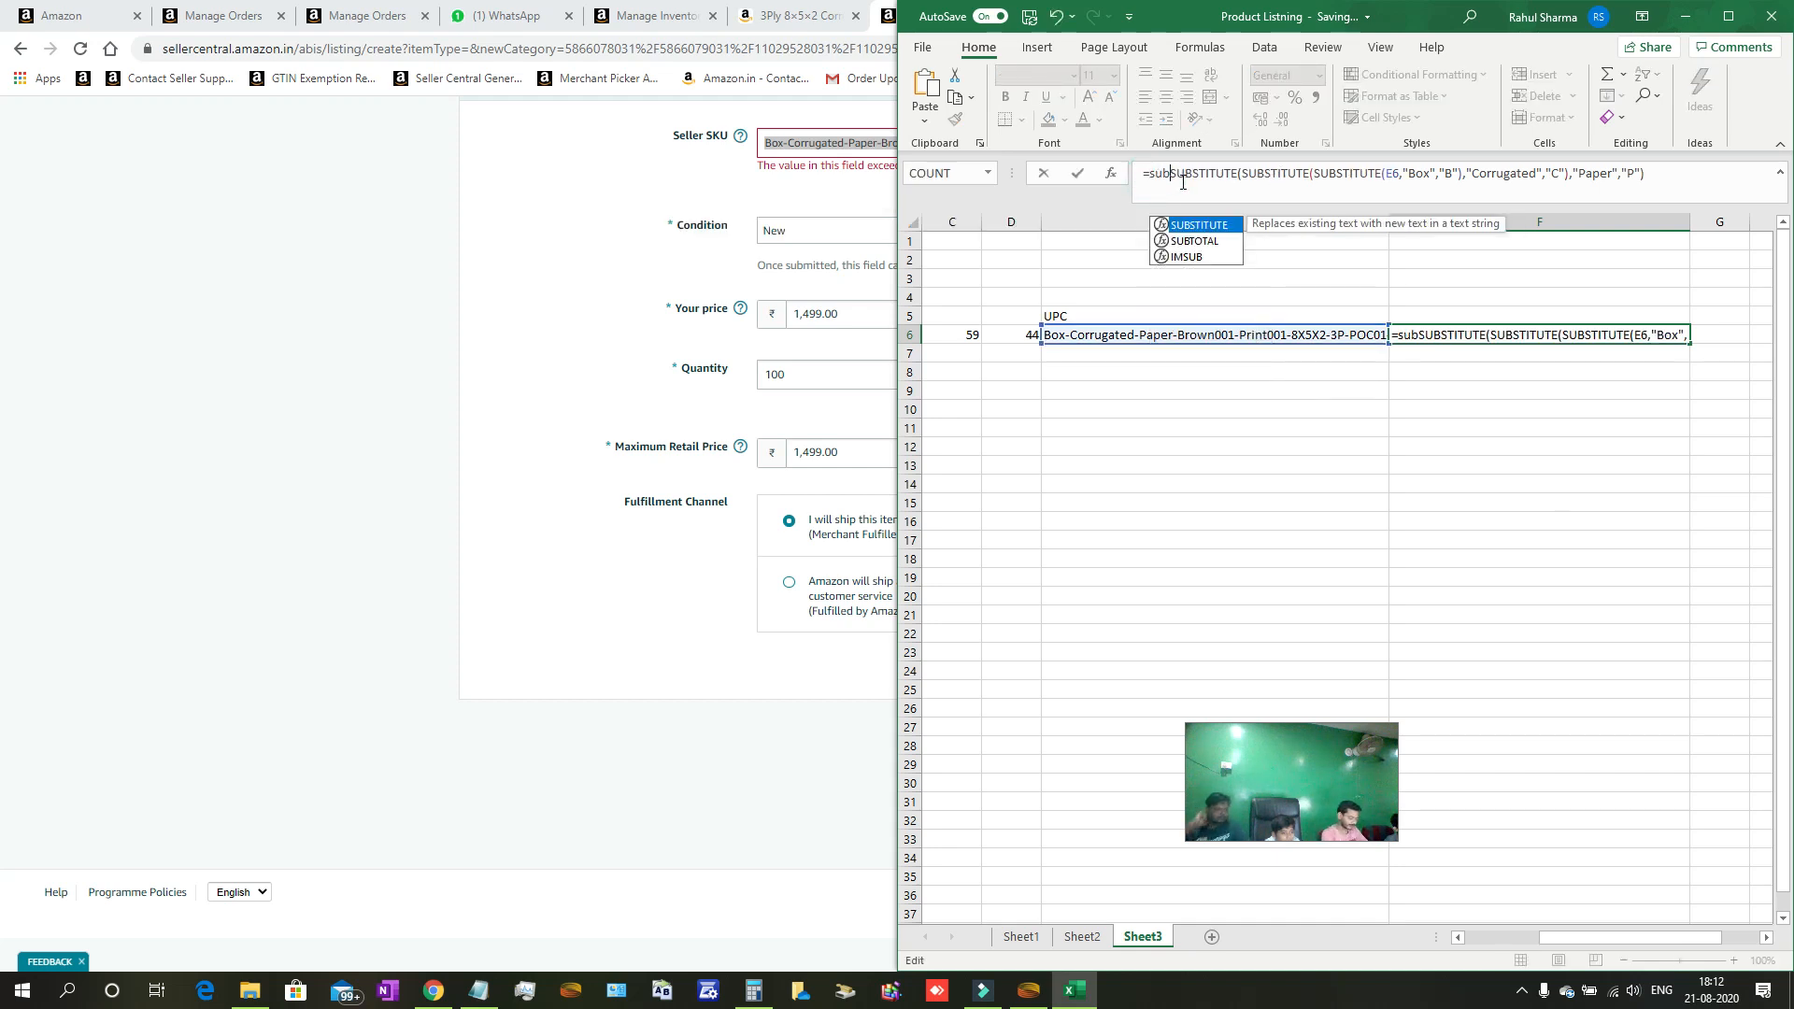
{"action": "type", "text": ",\"Box\""}
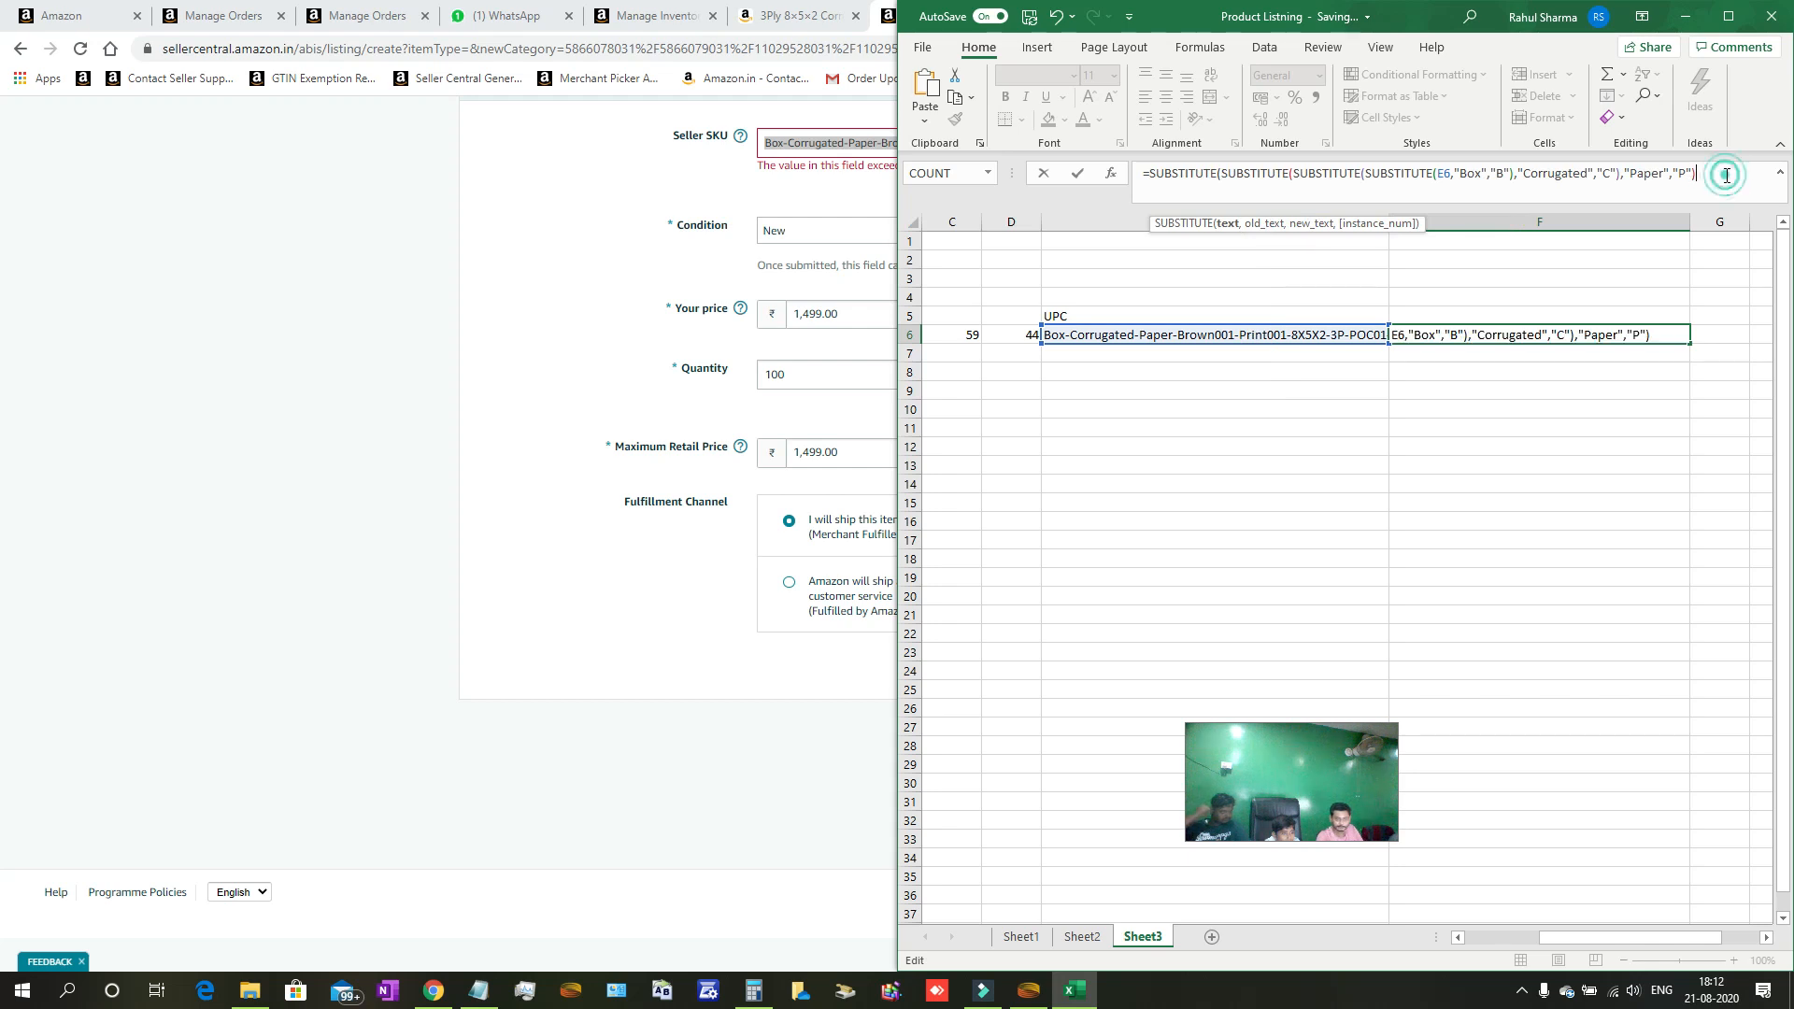
{"action": "type", "text": ",\"B\")"}
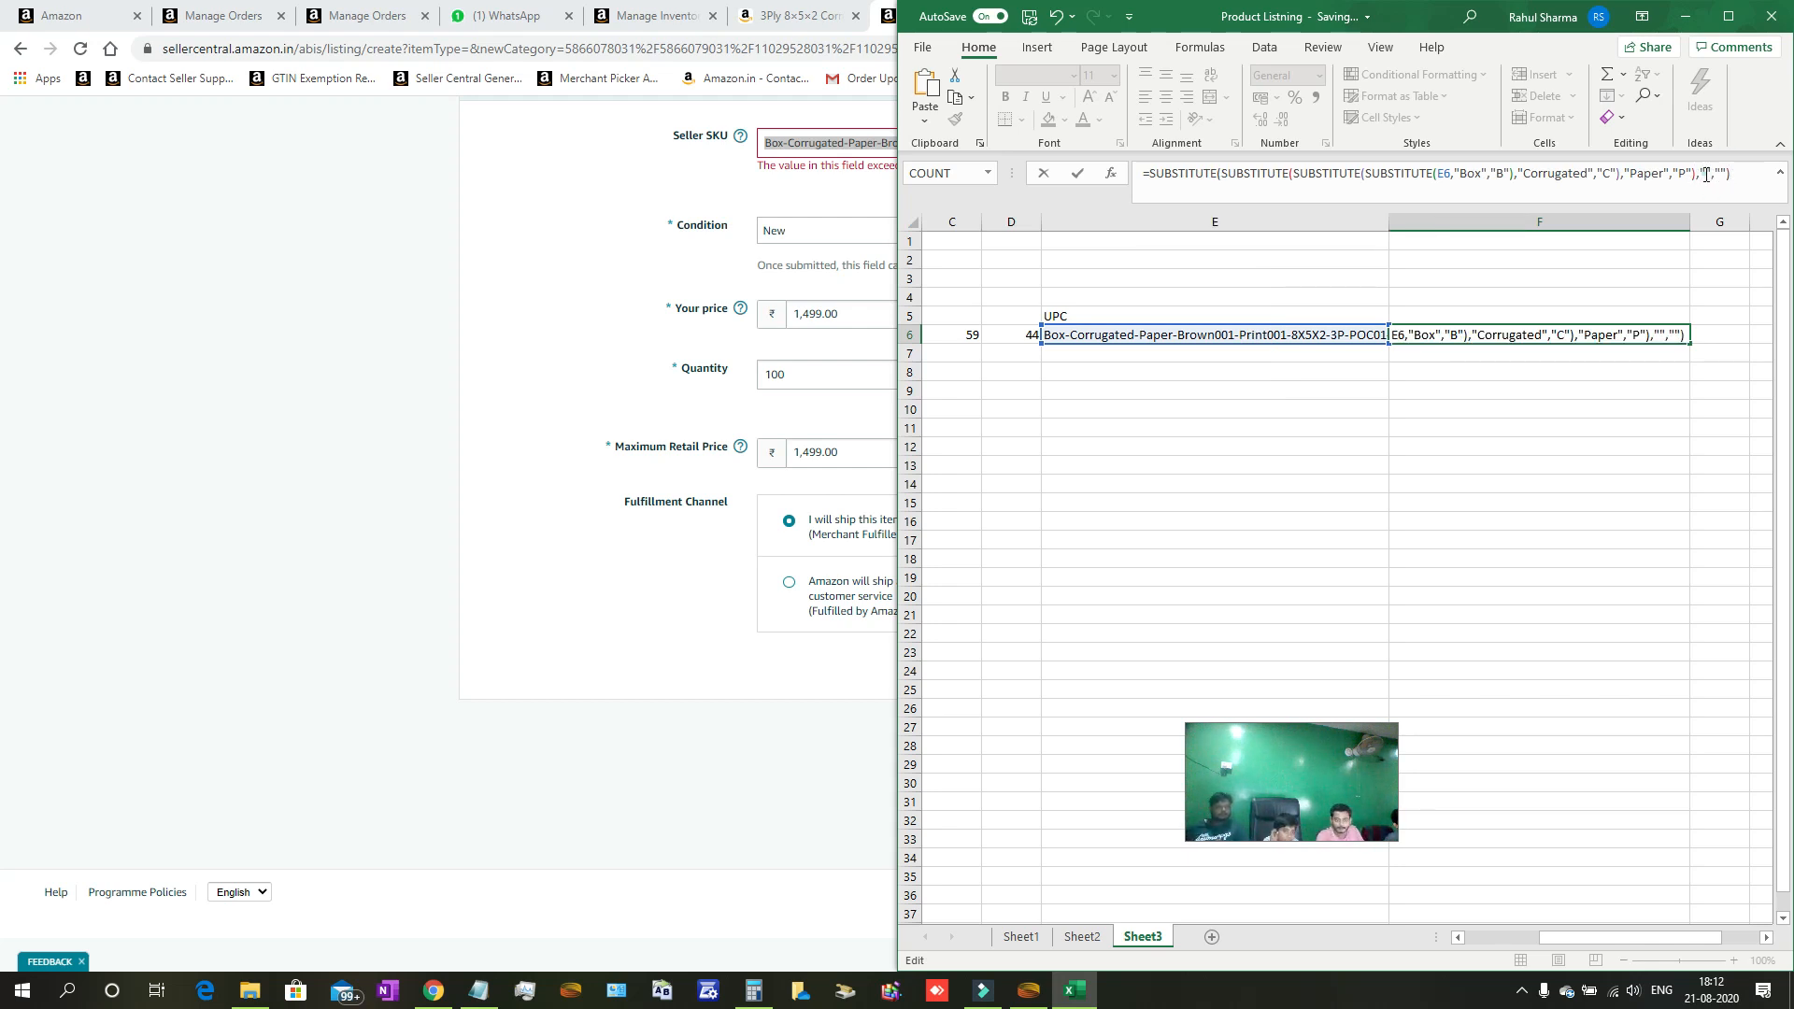
Make the outermost SUBSTITUTE in F6 replace "Print" with "P" and enter the formula.
{"action": "left_click", "coordinate": [1704, 174]}
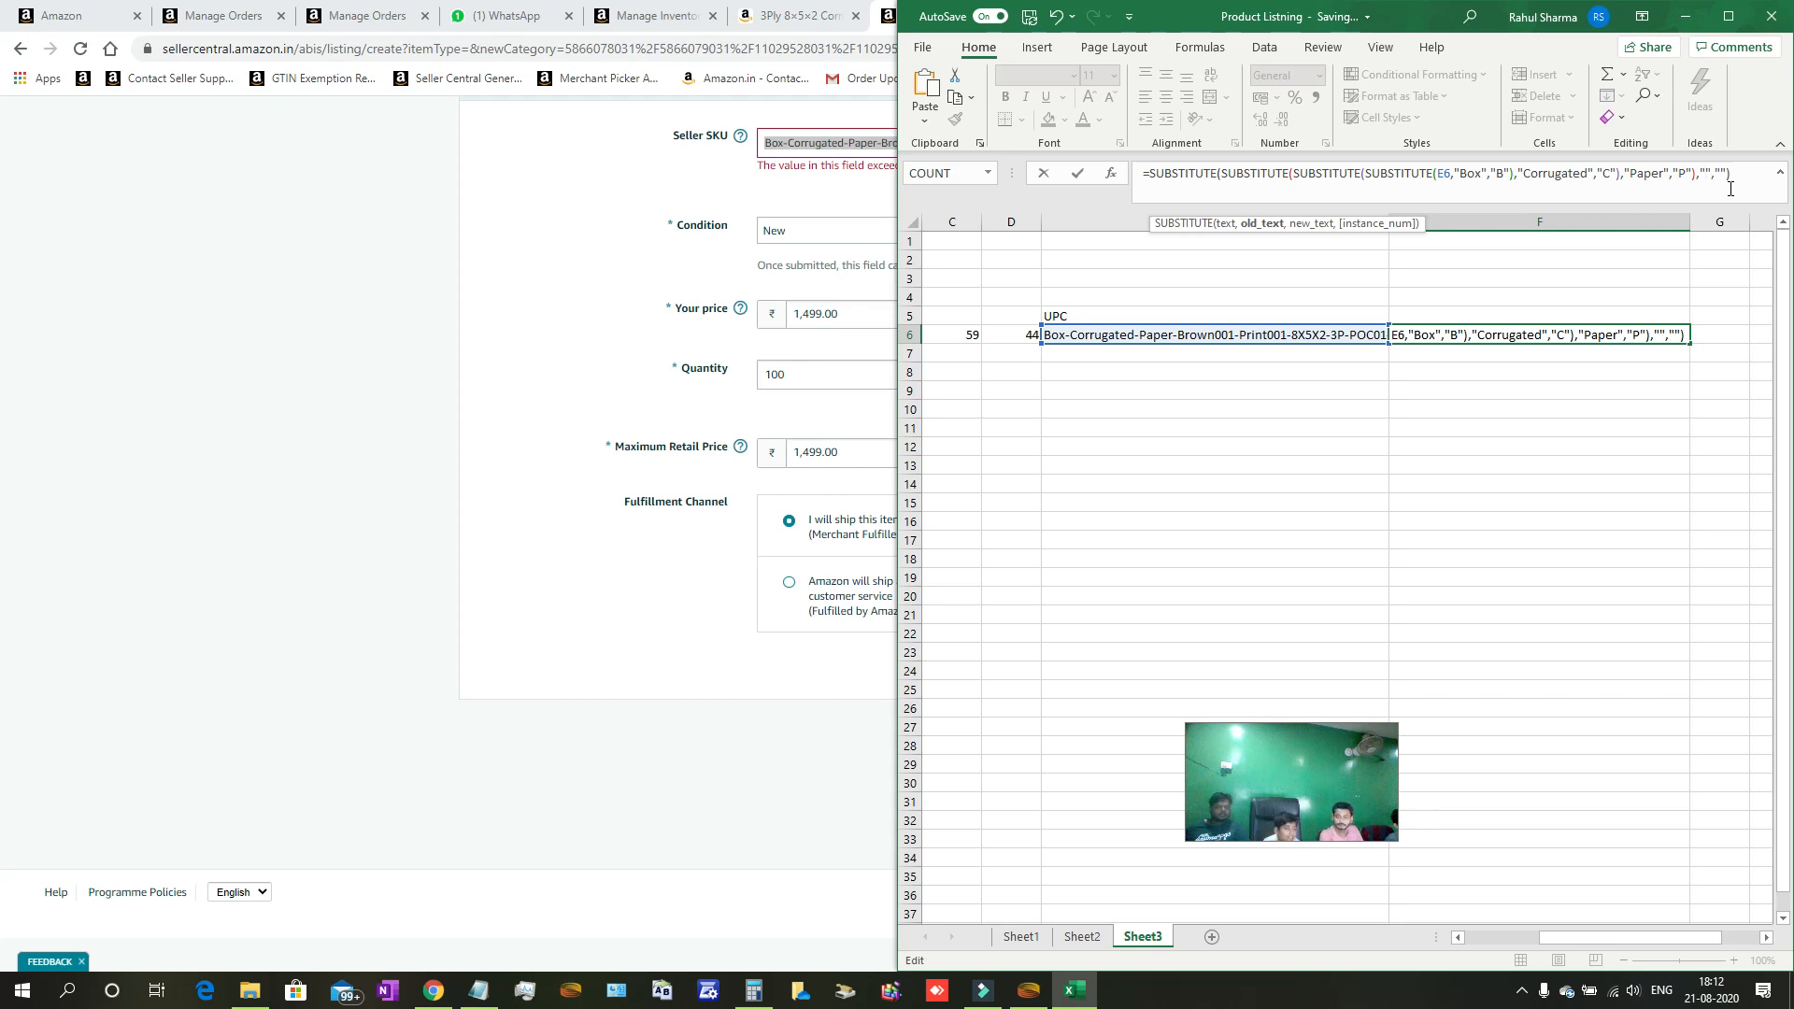
{"action": "type", "text": "Pr"}
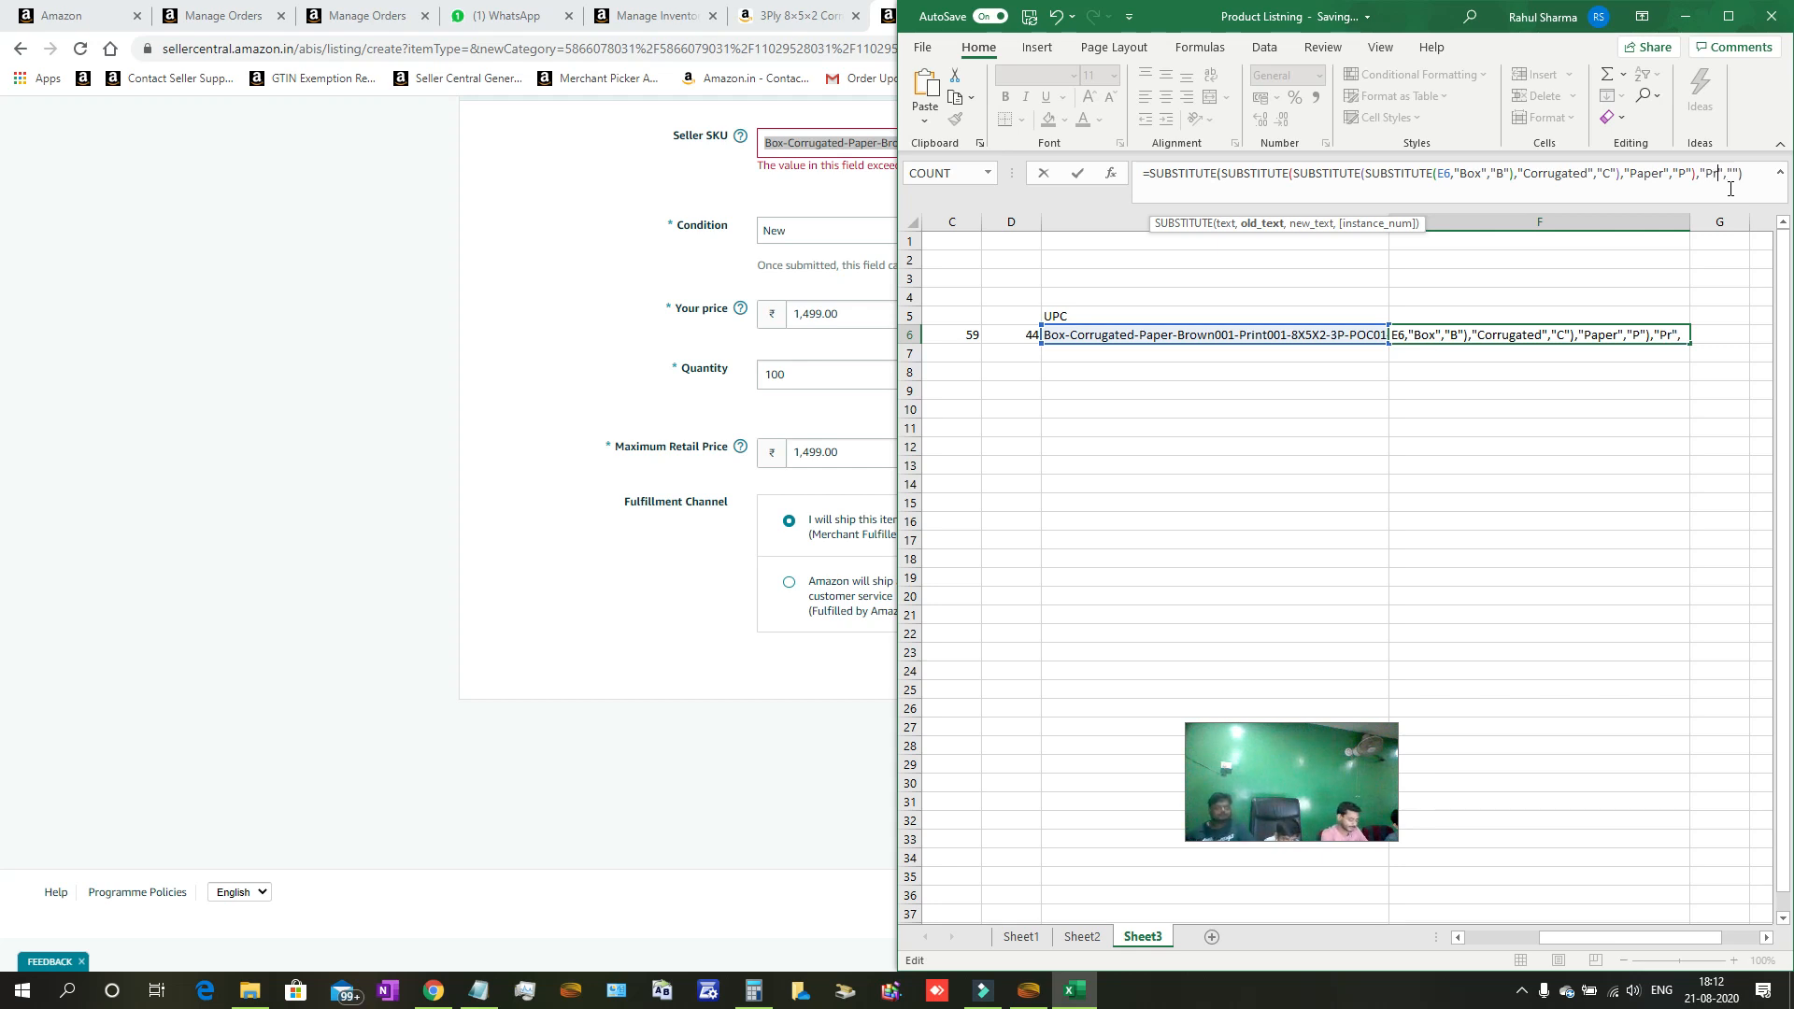
{"action": "type", "text": "int"}
{"action": "key", "text": "Right"}
{"action": "key", "text": "Right"}
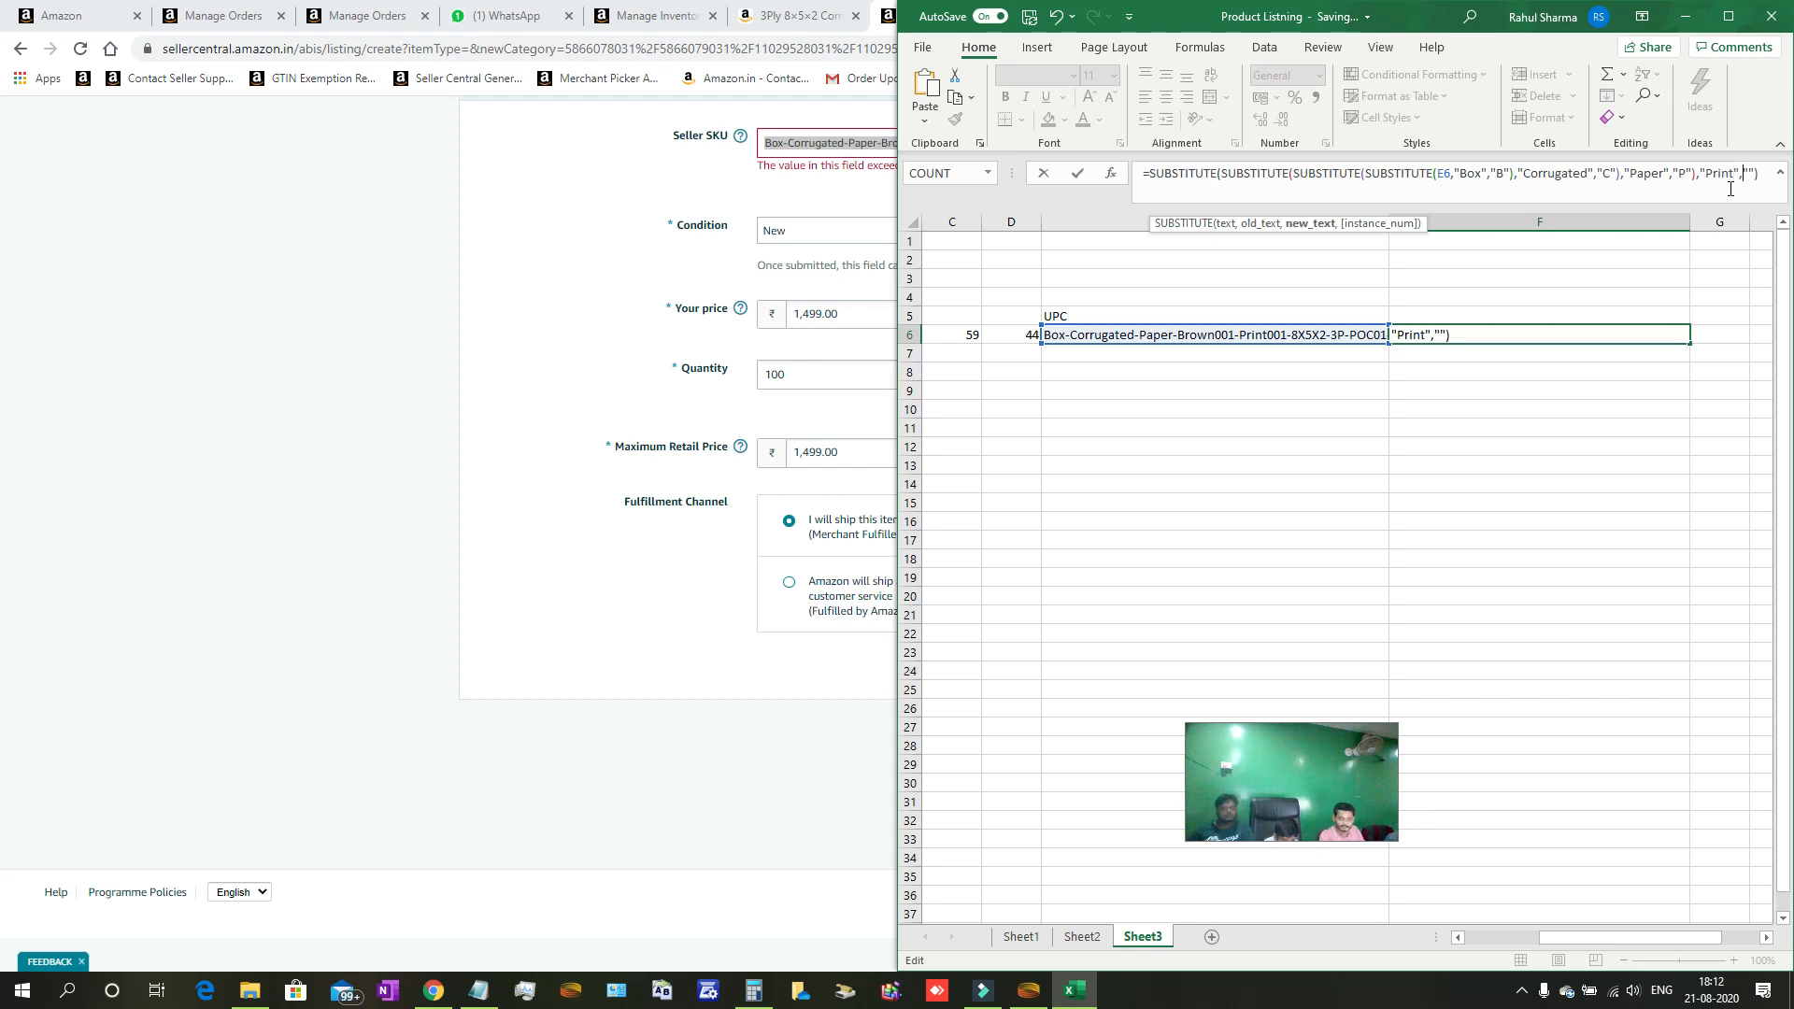
{"action": "type", "text": "P"}
{"action": "key", "text": "Return"}
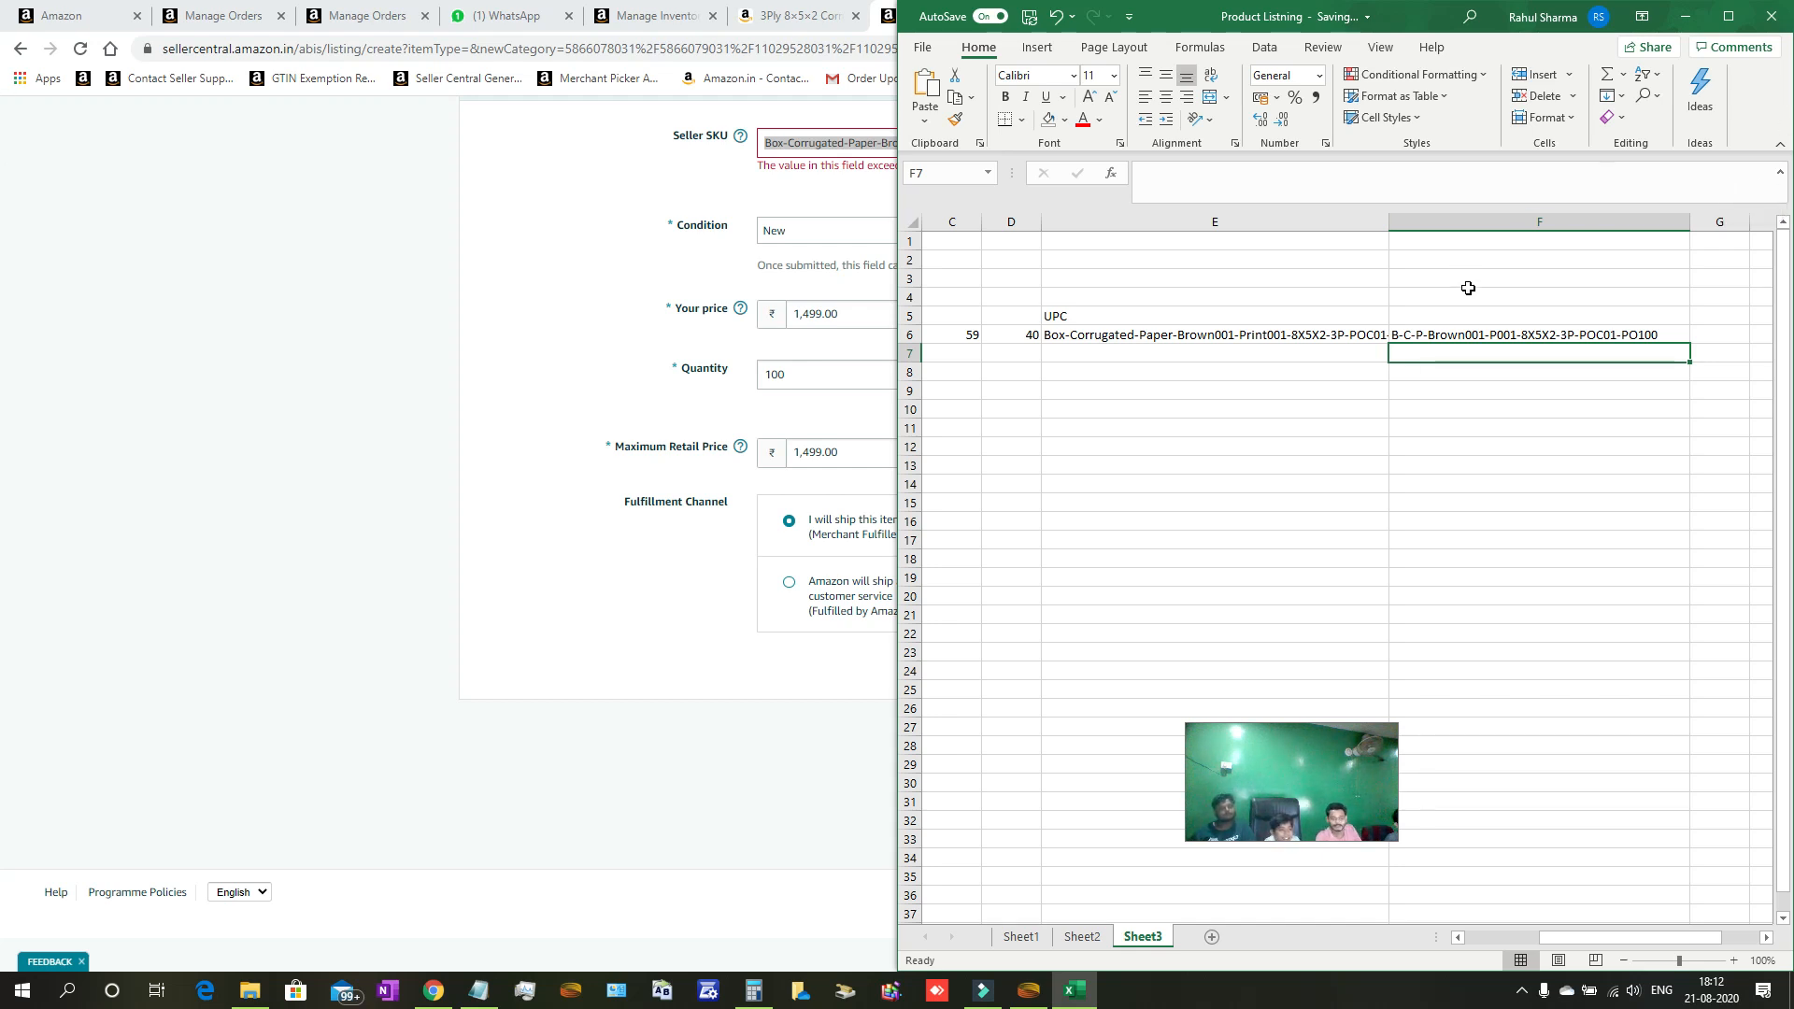
Copy the shortened SKU from F6 and replace the Seller SKU in the Amazon offer with B-C-P-Brown001-P001-8X5X2-3P-POC01-PO100.
{"action": "left_click", "coordinate": [1462, 334]}
{"action": "key", "text": "ctrl+c"}
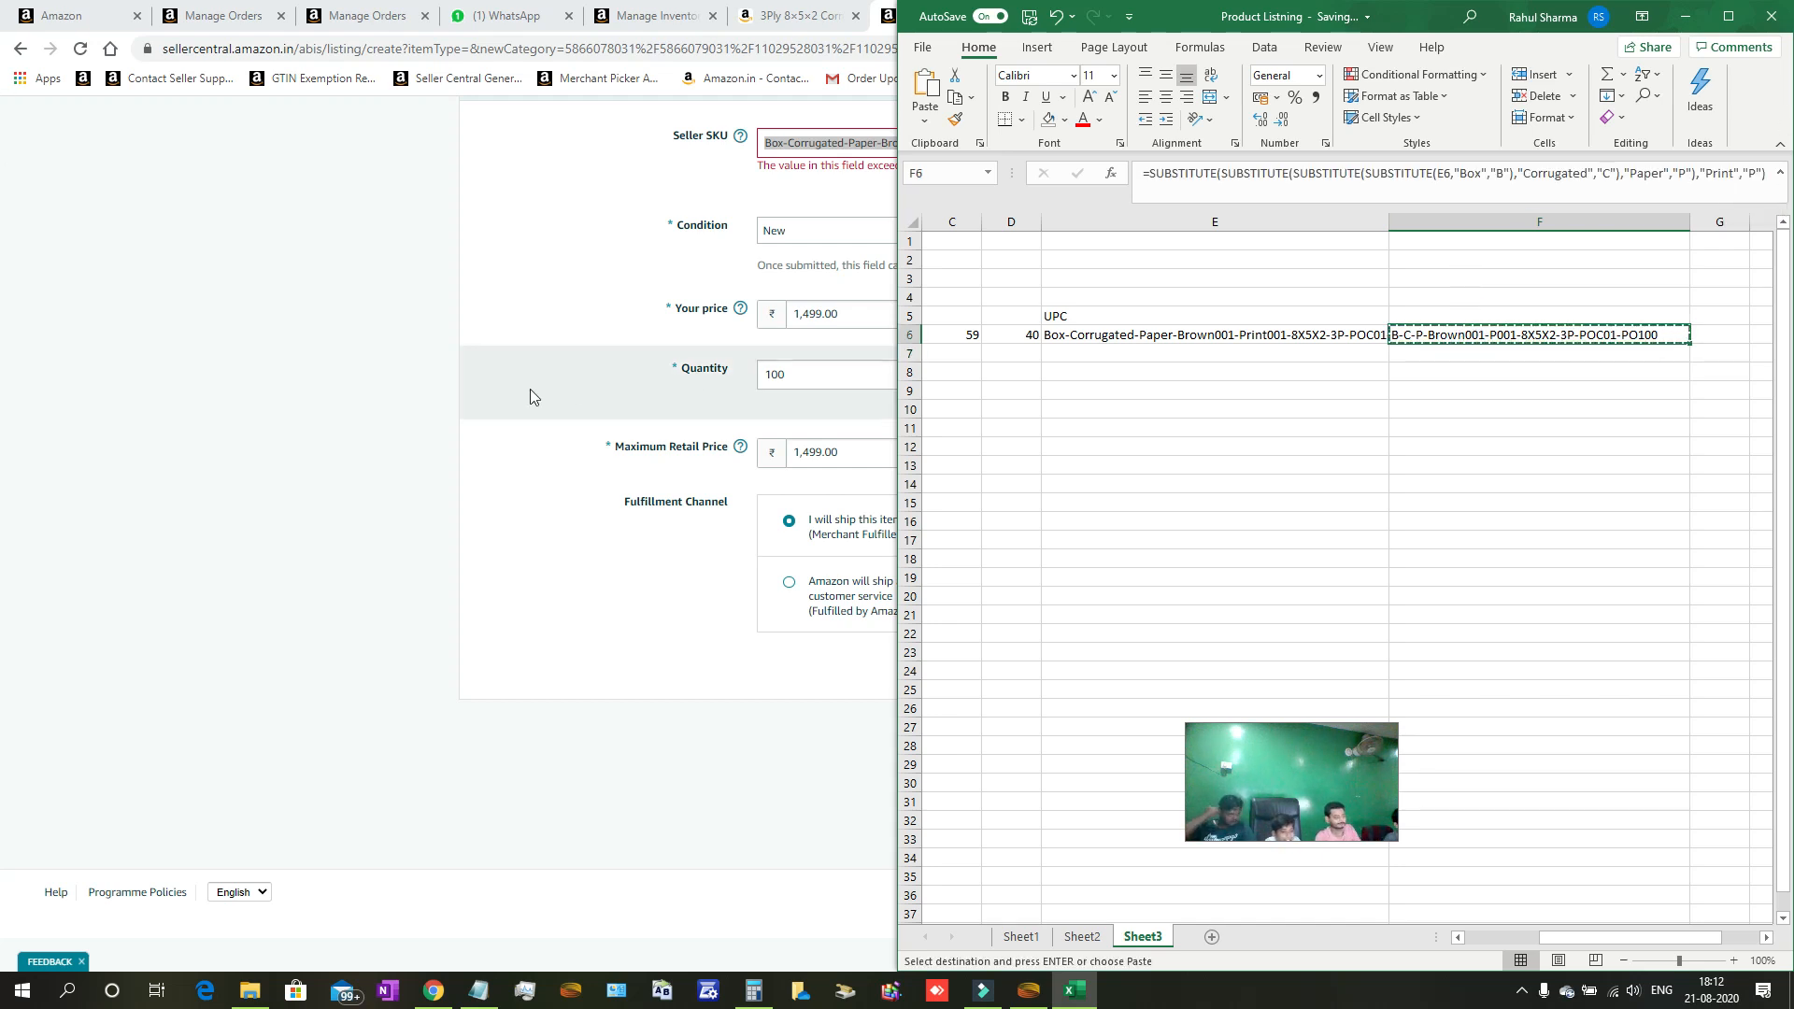
{"action": "left_click", "coordinate": [360, 355]}
{"action": "scroll", "coordinate": [1056, 389], "scroll_direction": "up", "scroll_amount": 4}
{"action": "left_click_drag", "start_coordinate": [1080, 445], "coordinate": [537, 432]}
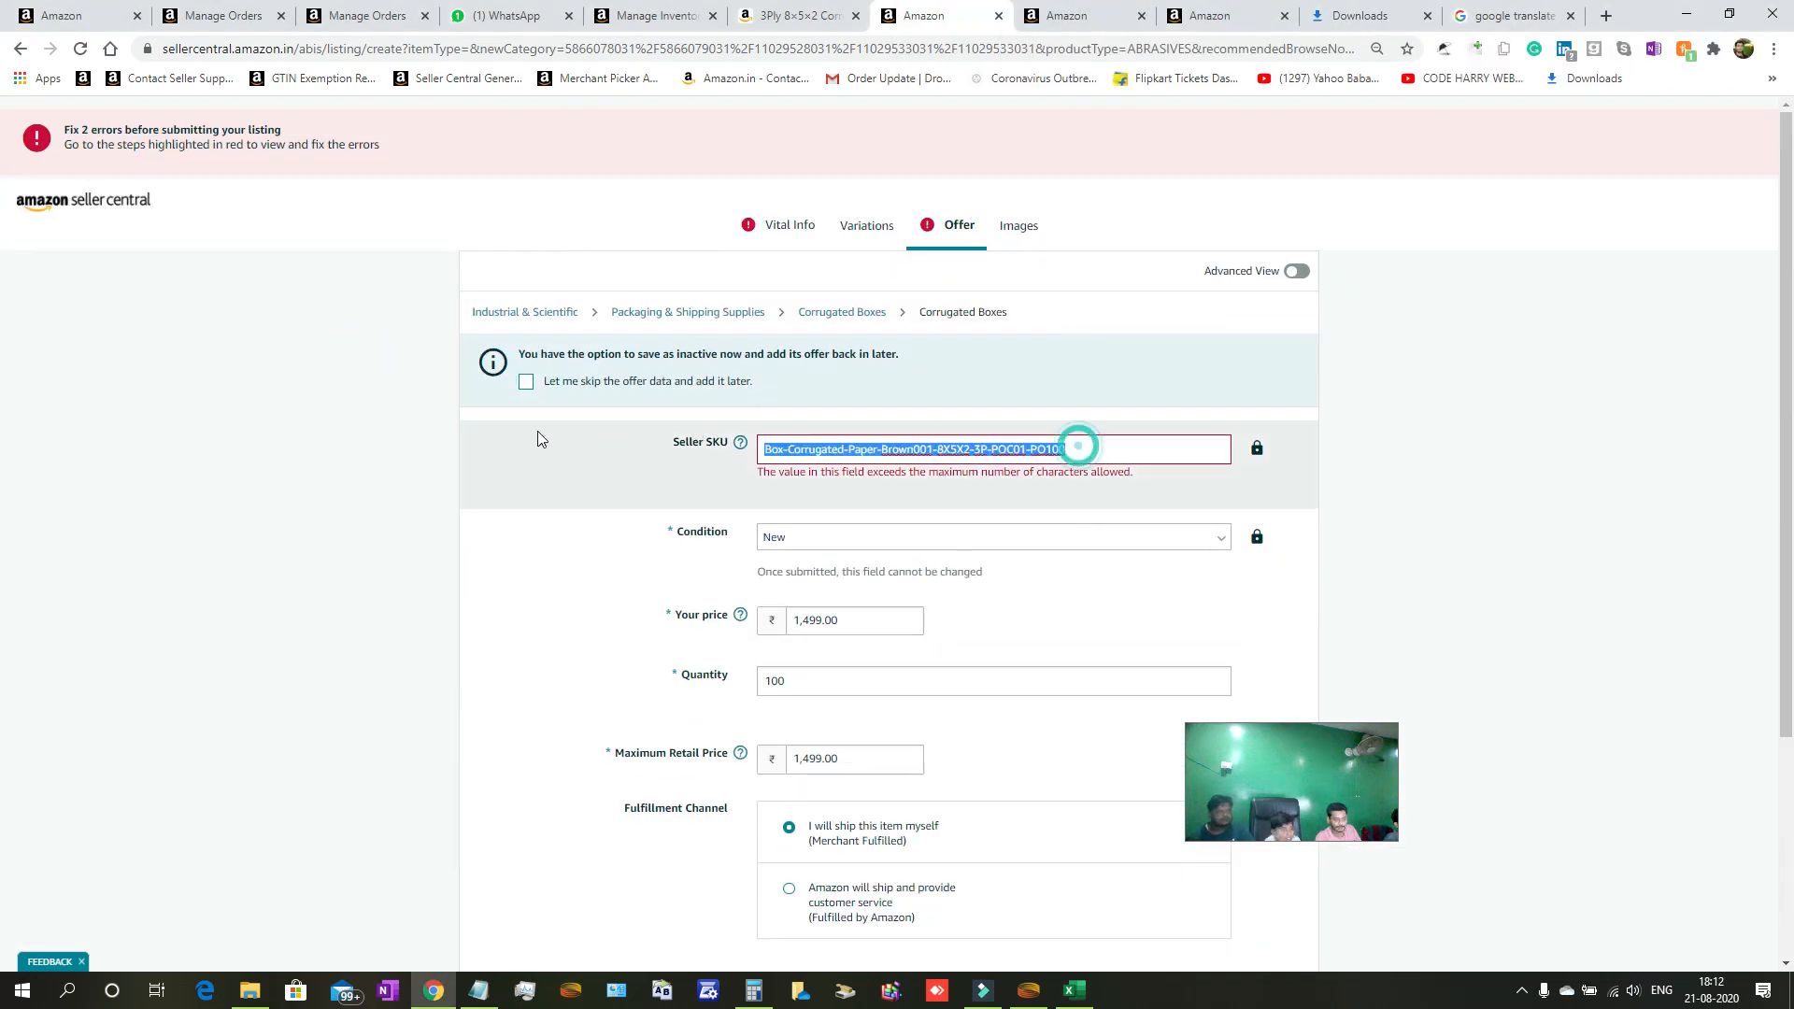
{"action": "key", "text": "ctrl+v"}
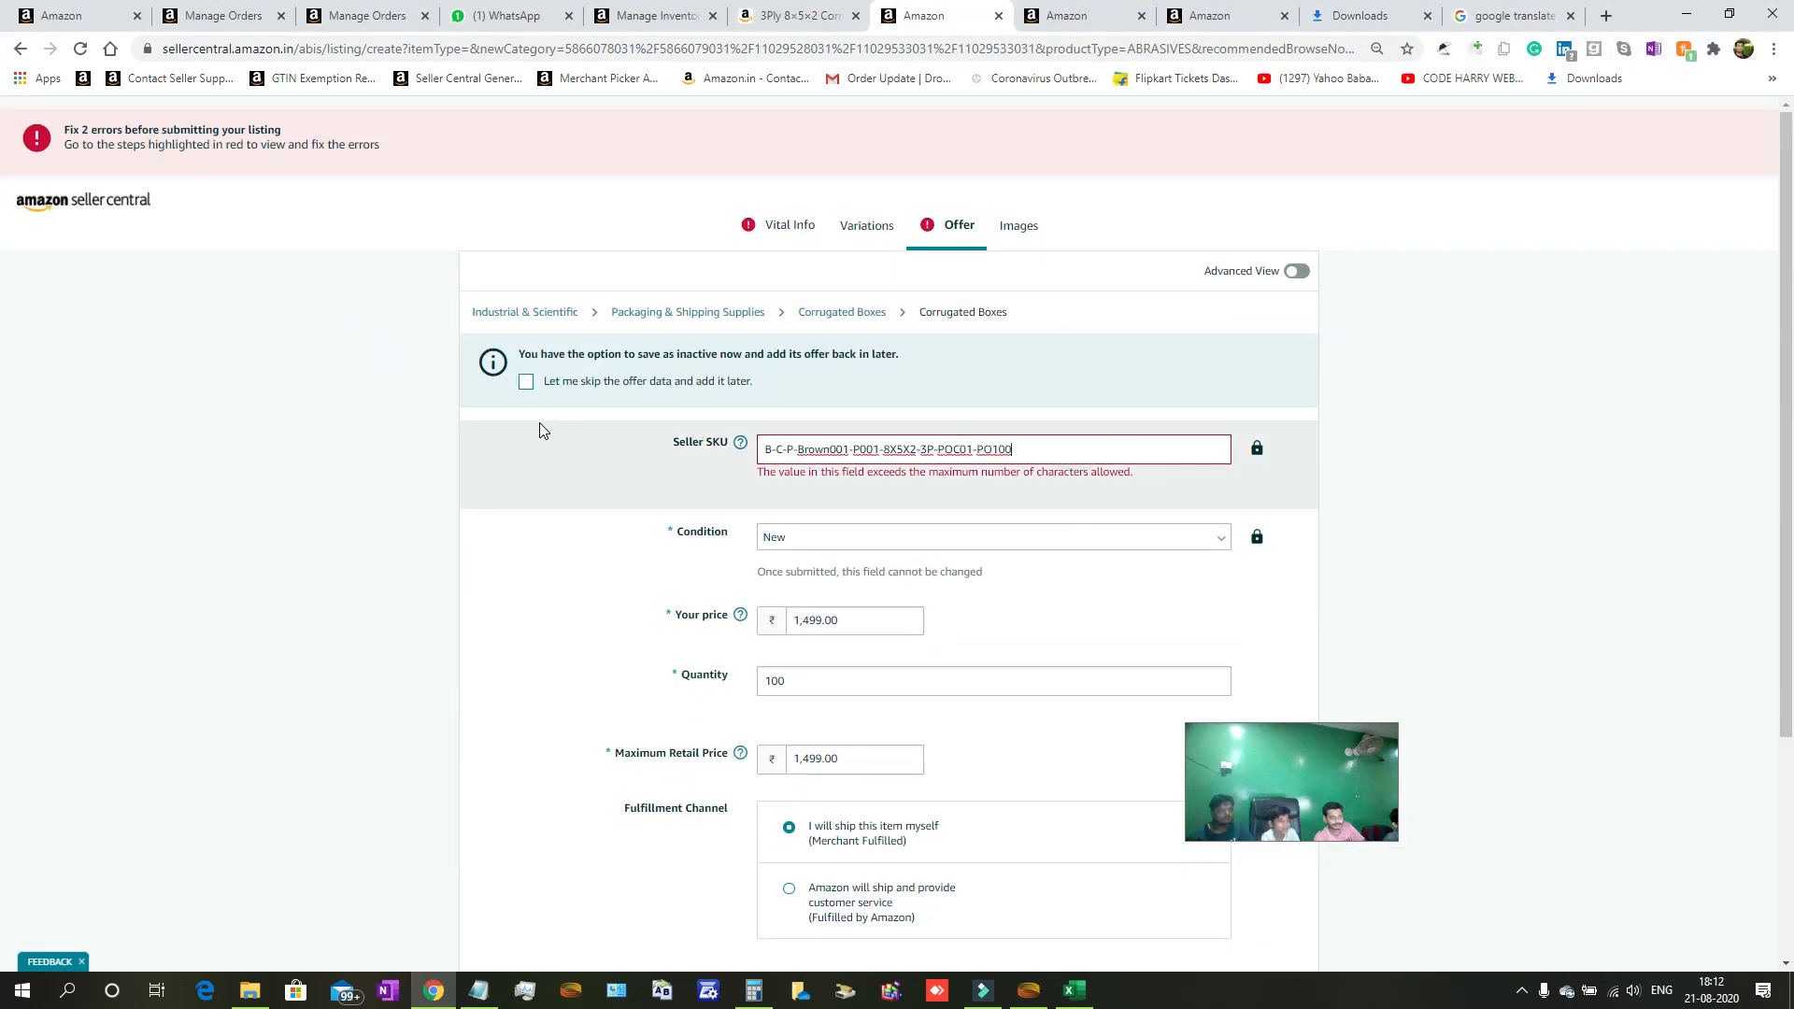
{"action": "left_click", "coordinate": [1529, 644]}
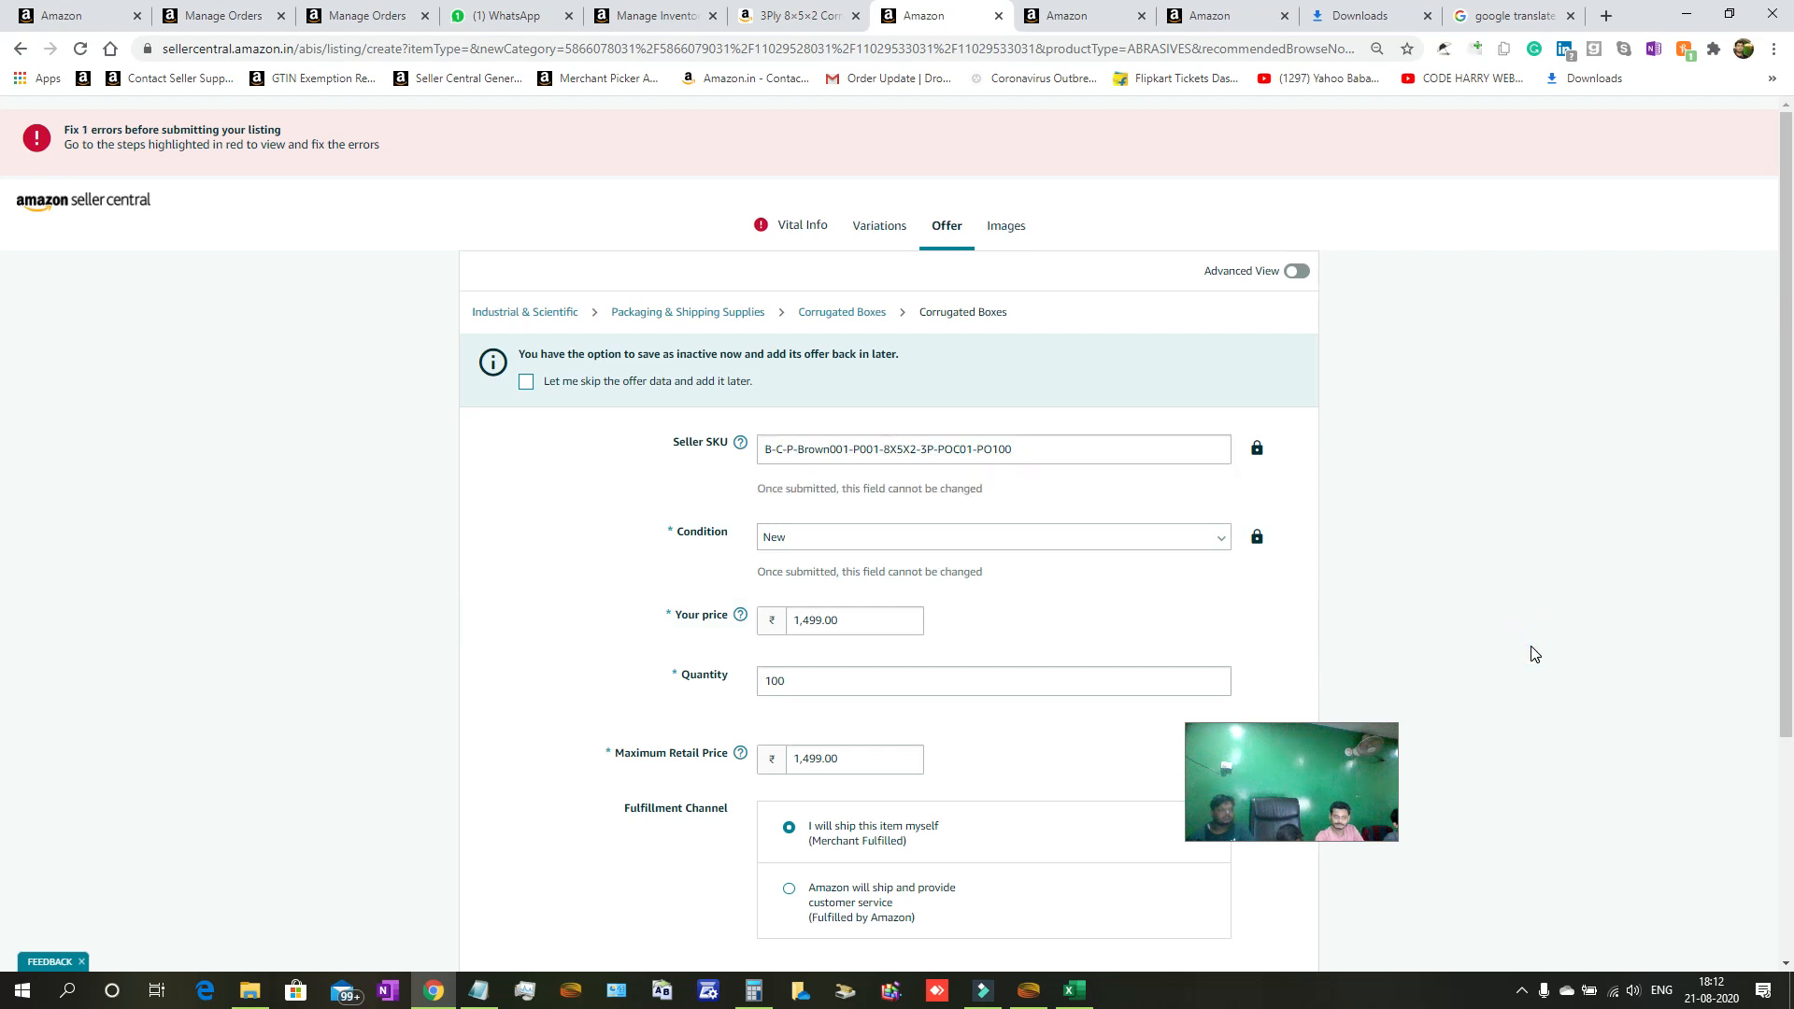
Replace the over-long Part Number in the listing's Vital Info with the copied SKU B-C-P-Brown001-P001-8X5X2-3P-POC01-PO100.
{"action": "scroll", "coordinate": [1532, 652], "scroll_direction": "down", "scroll_amount": 3}
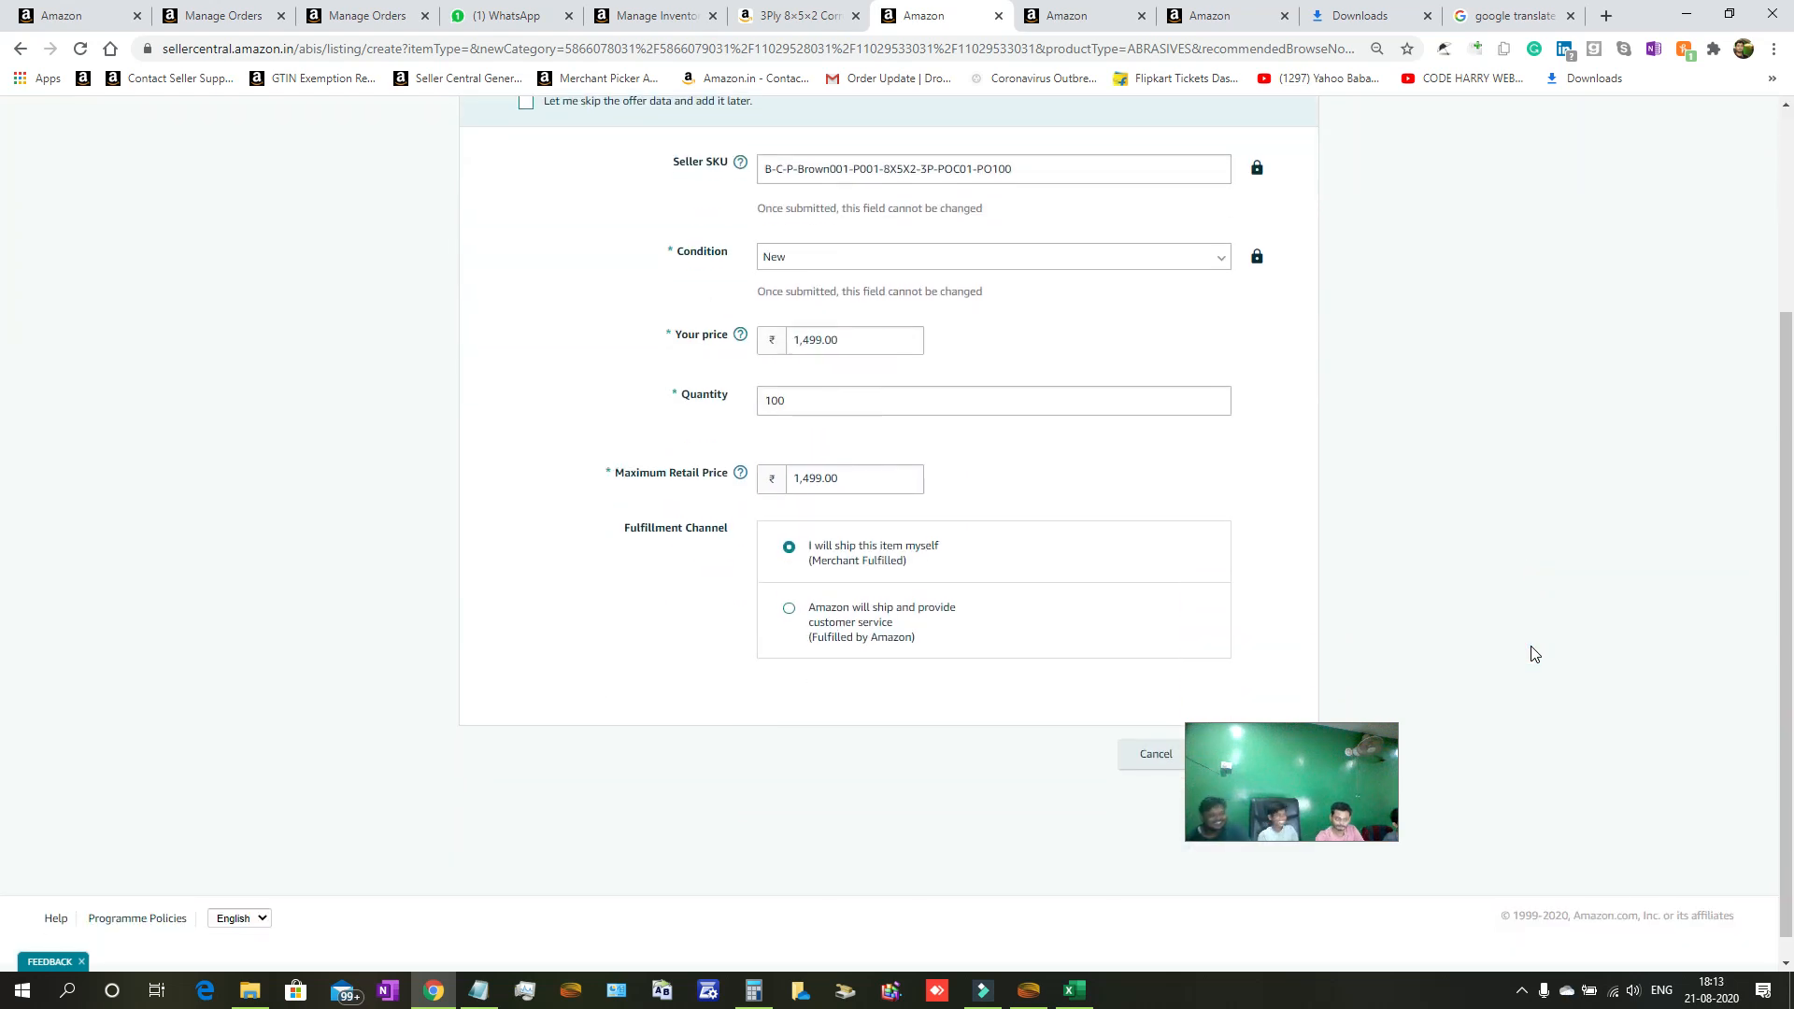
{"action": "scroll", "coordinate": [1533, 653], "scroll_direction": "up", "scroll_amount": 3}
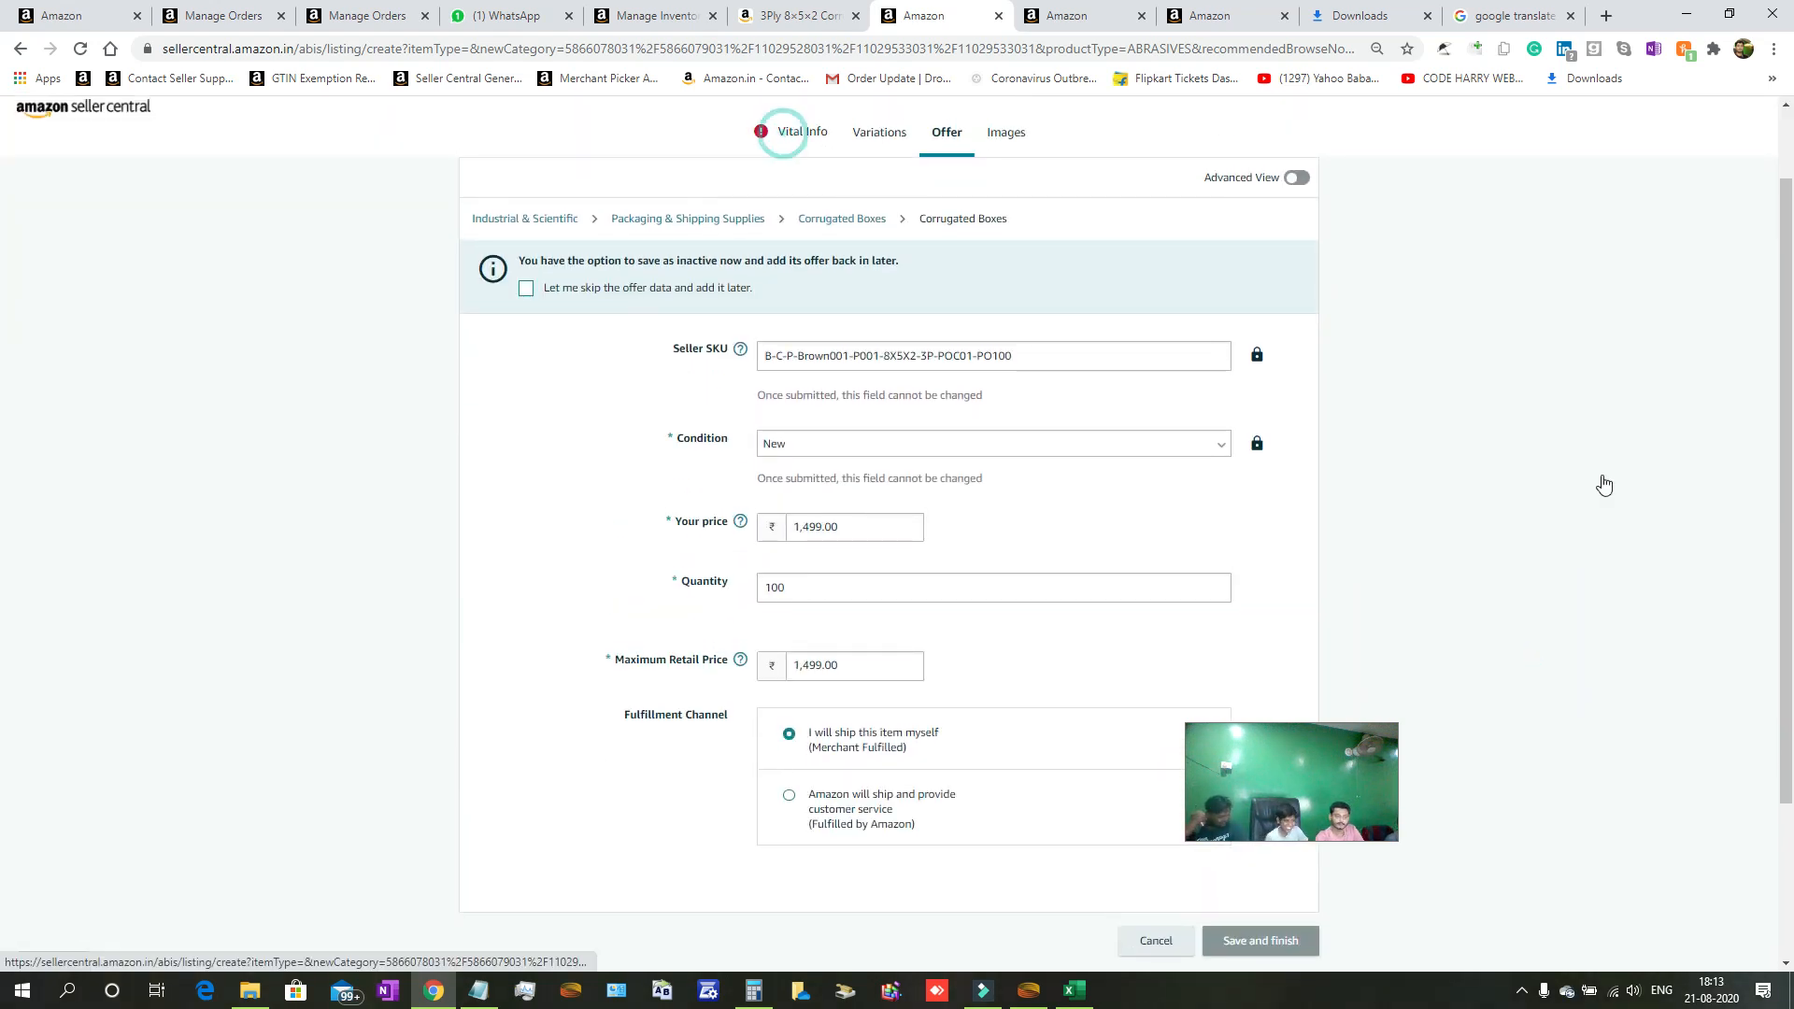
{"action": "left_click", "coordinate": [801, 132]}
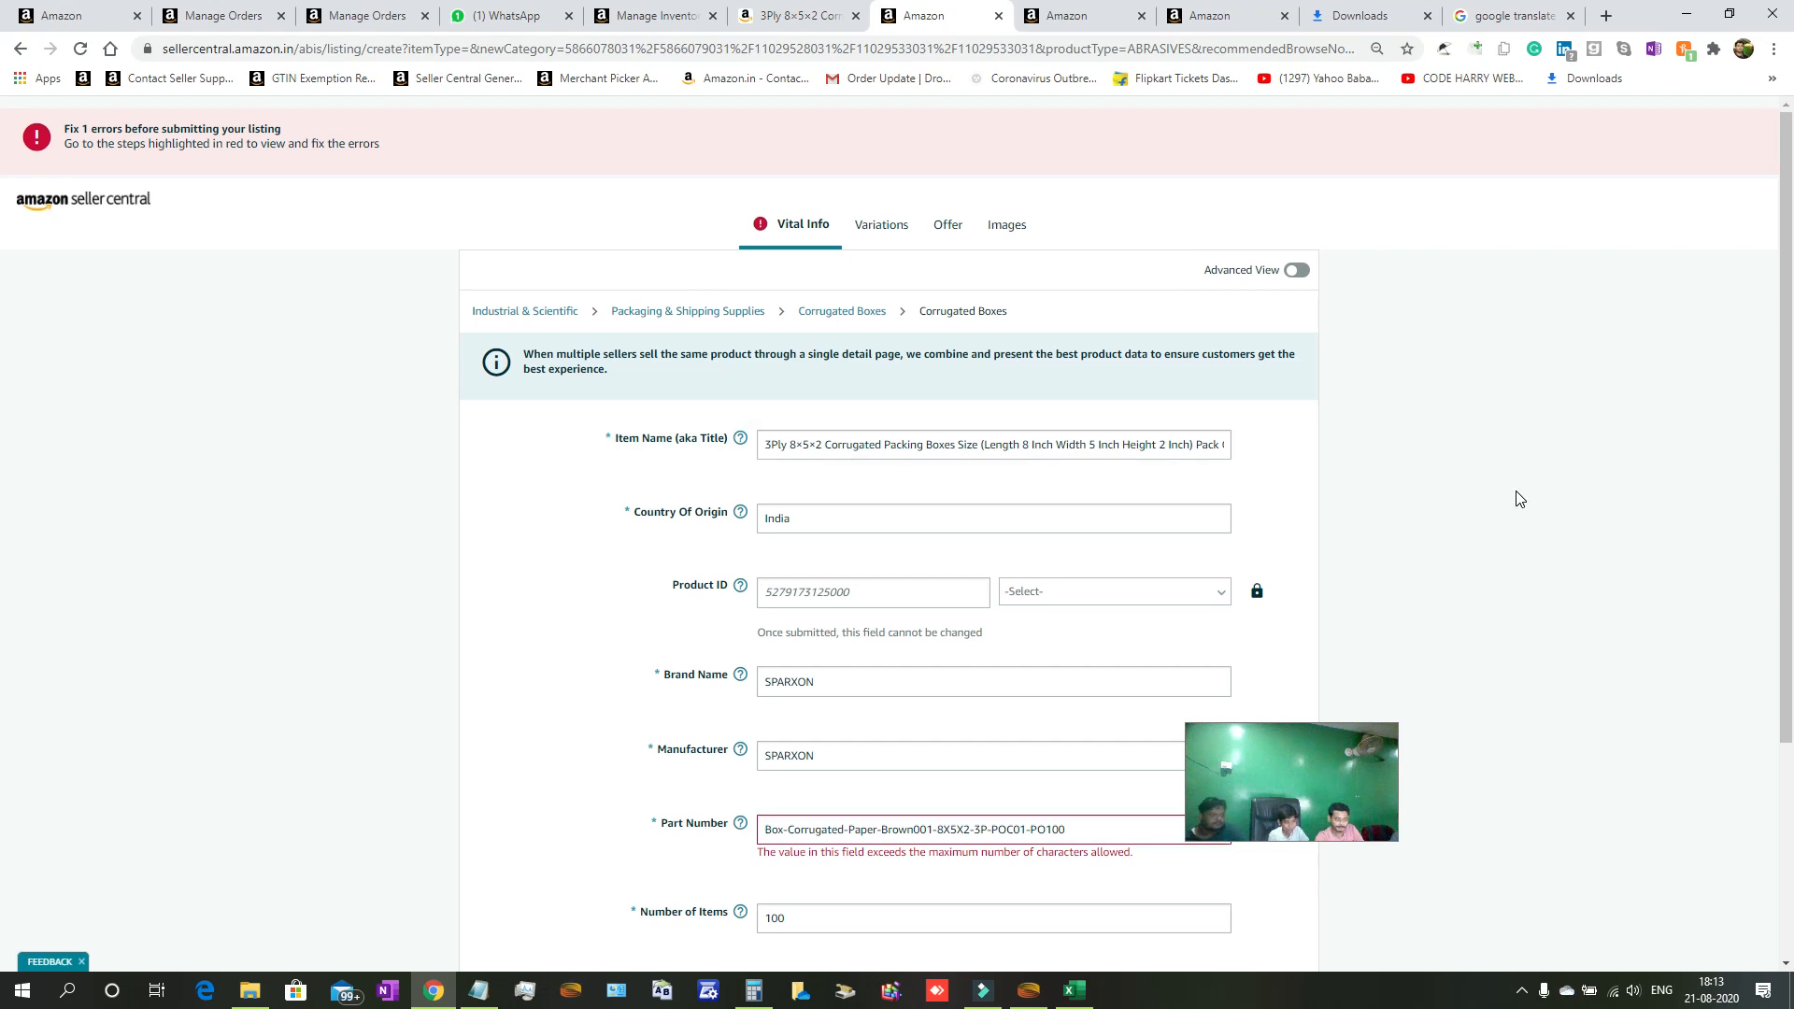
{"action": "scroll", "coordinate": [1516, 500], "scroll_direction": "down", "scroll_amount": 3}
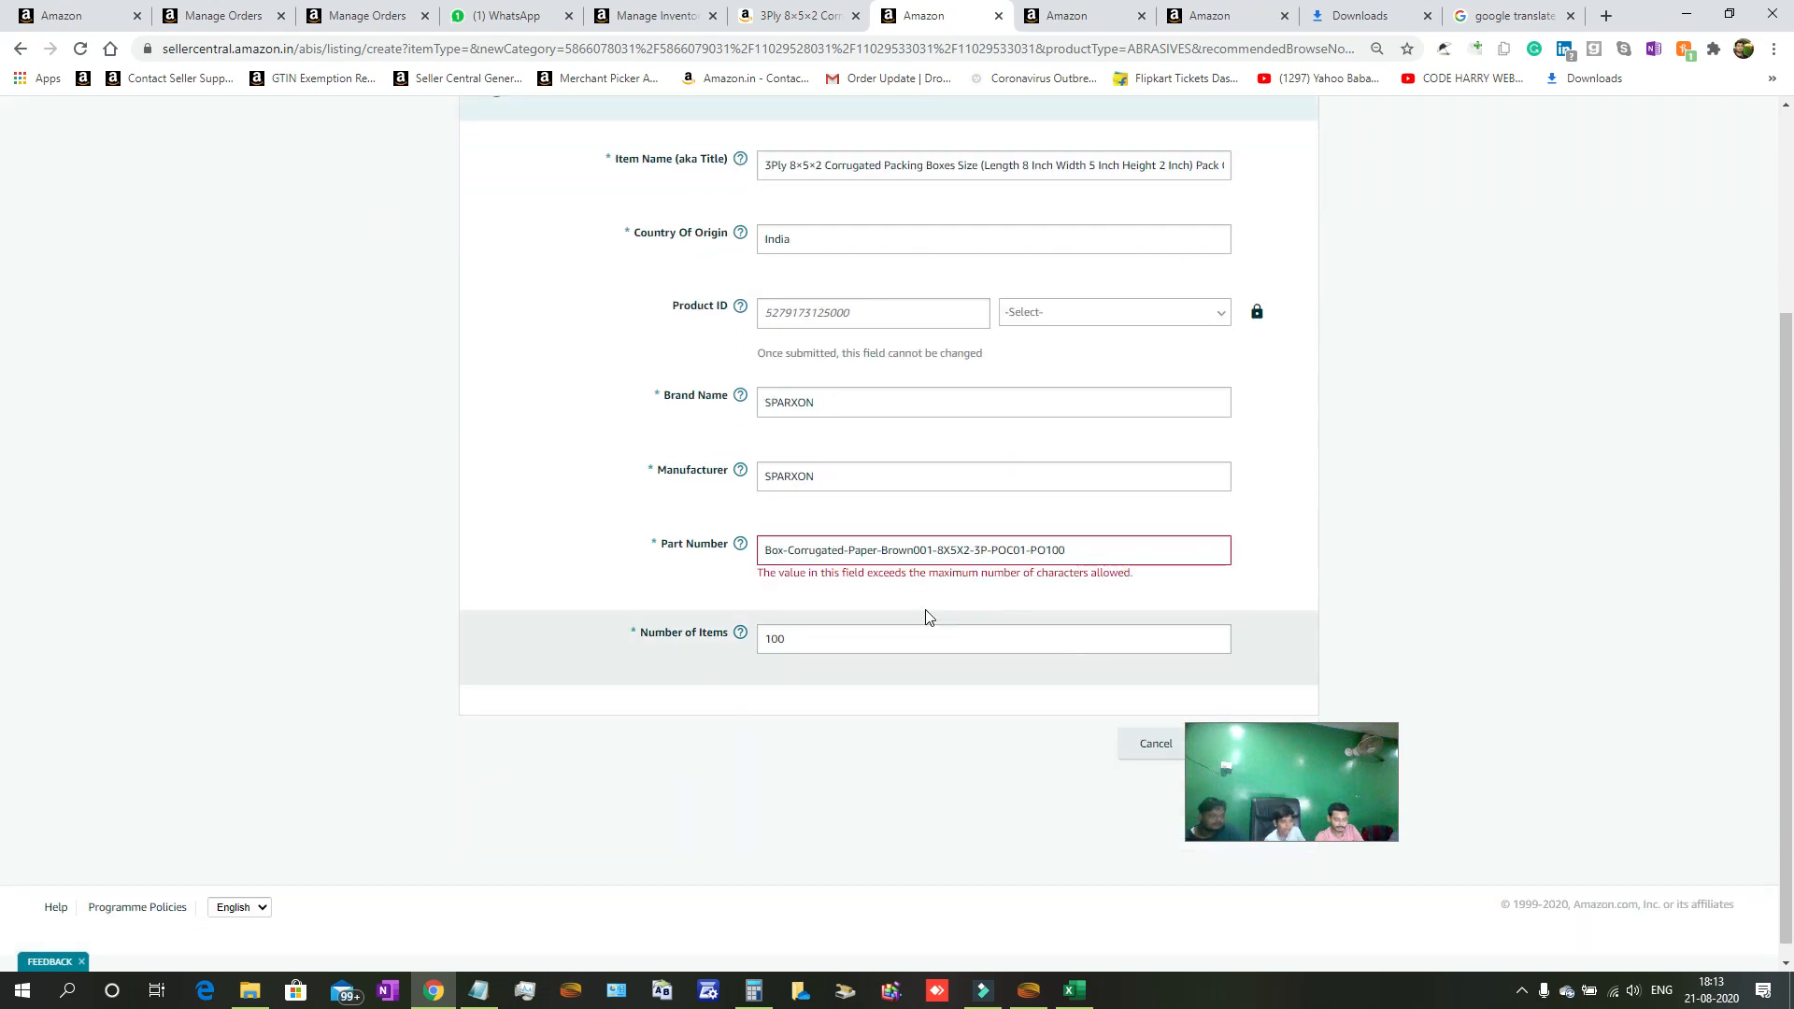
{"action": "left_click_drag", "start_coordinate": [1081, 555], "coordinate": [666, 554]}
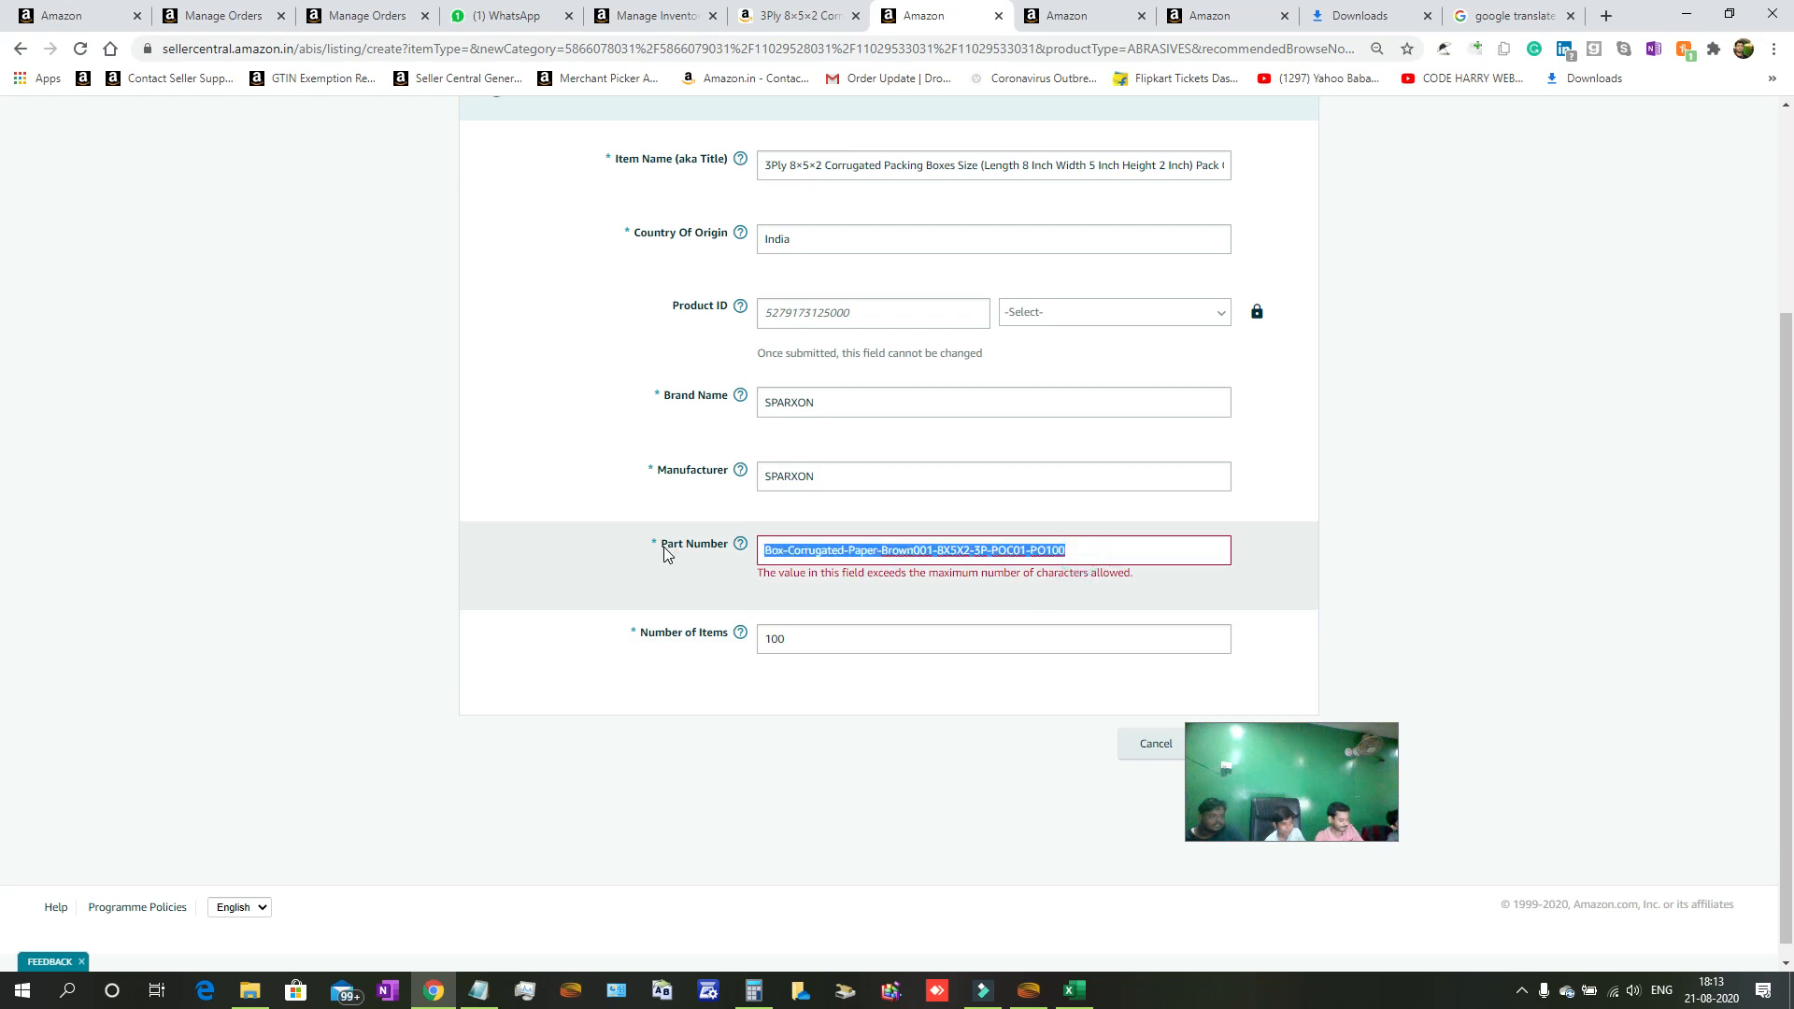
{"action": "key", "text": "ctrl+v"}
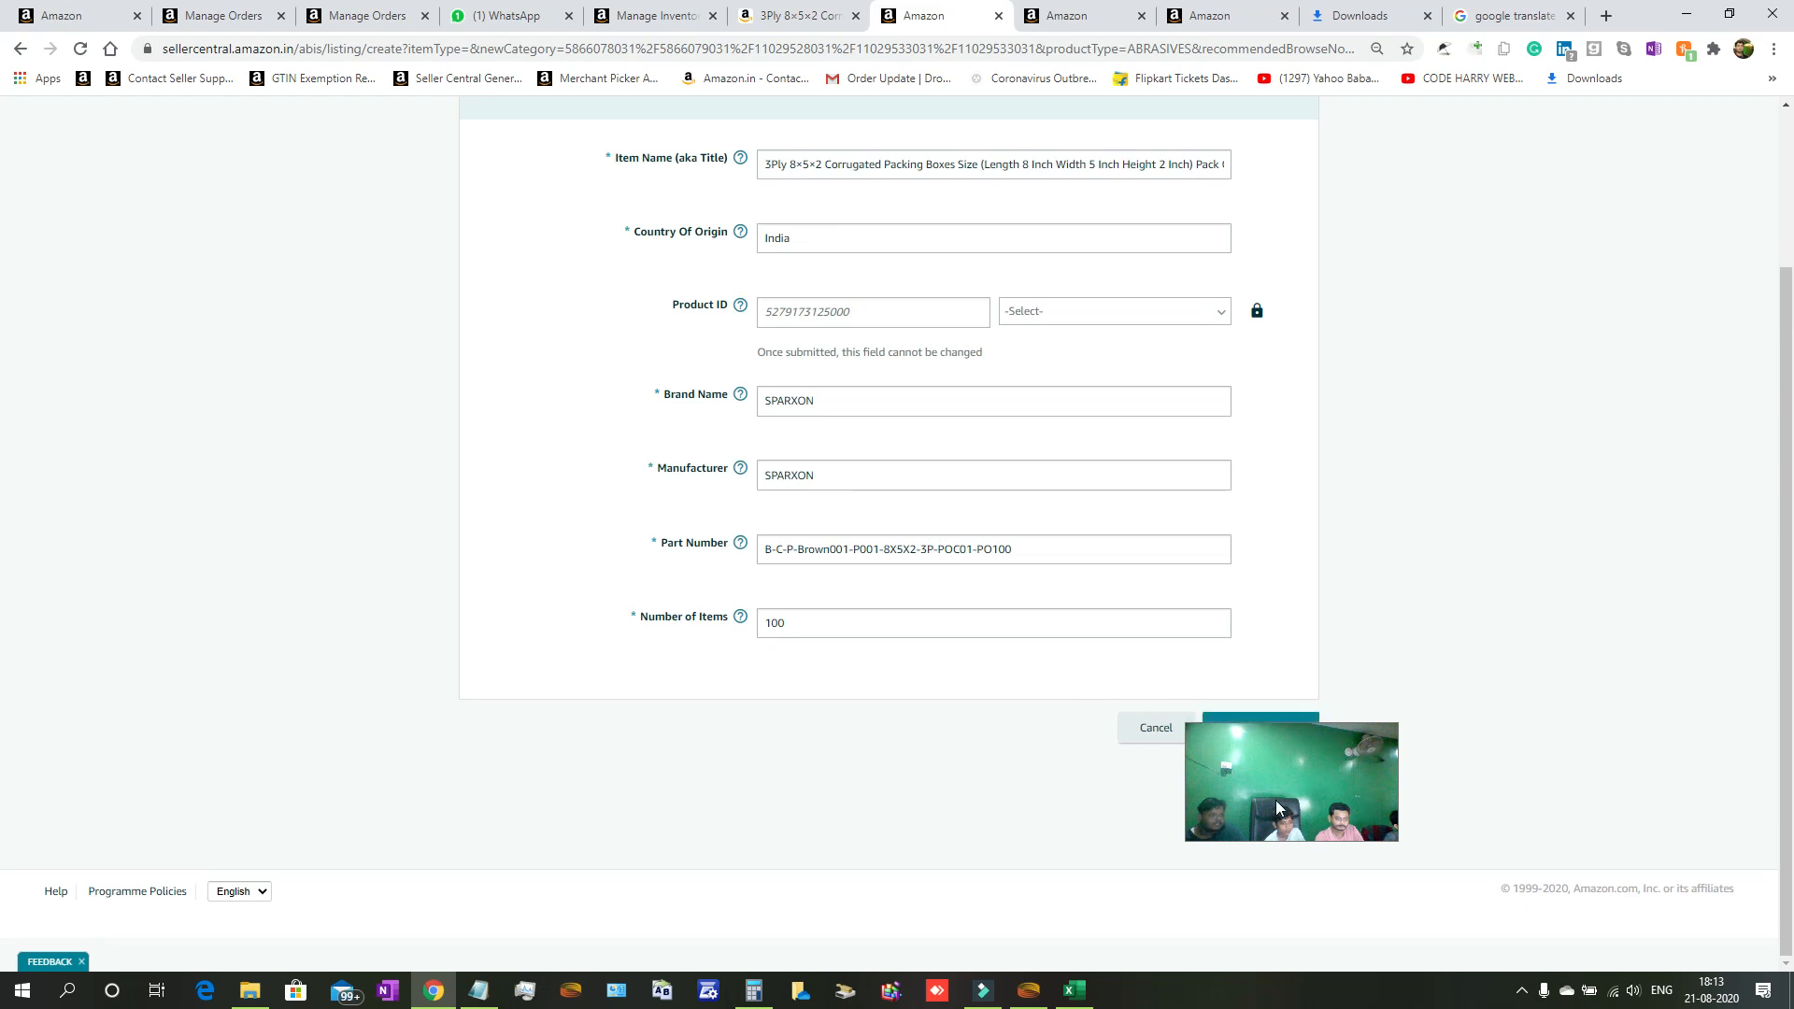
{"action": "left_click_drag", "start_coordinate": [1275, 799], "coordinate": [1554, 789]}
Check the listing's Variations and Offer sections and go to the product image upload slots.
{"action": "scroll", "coordinate": [1355, 801], "scroll_direction": "up", "scroll_amount": 3}
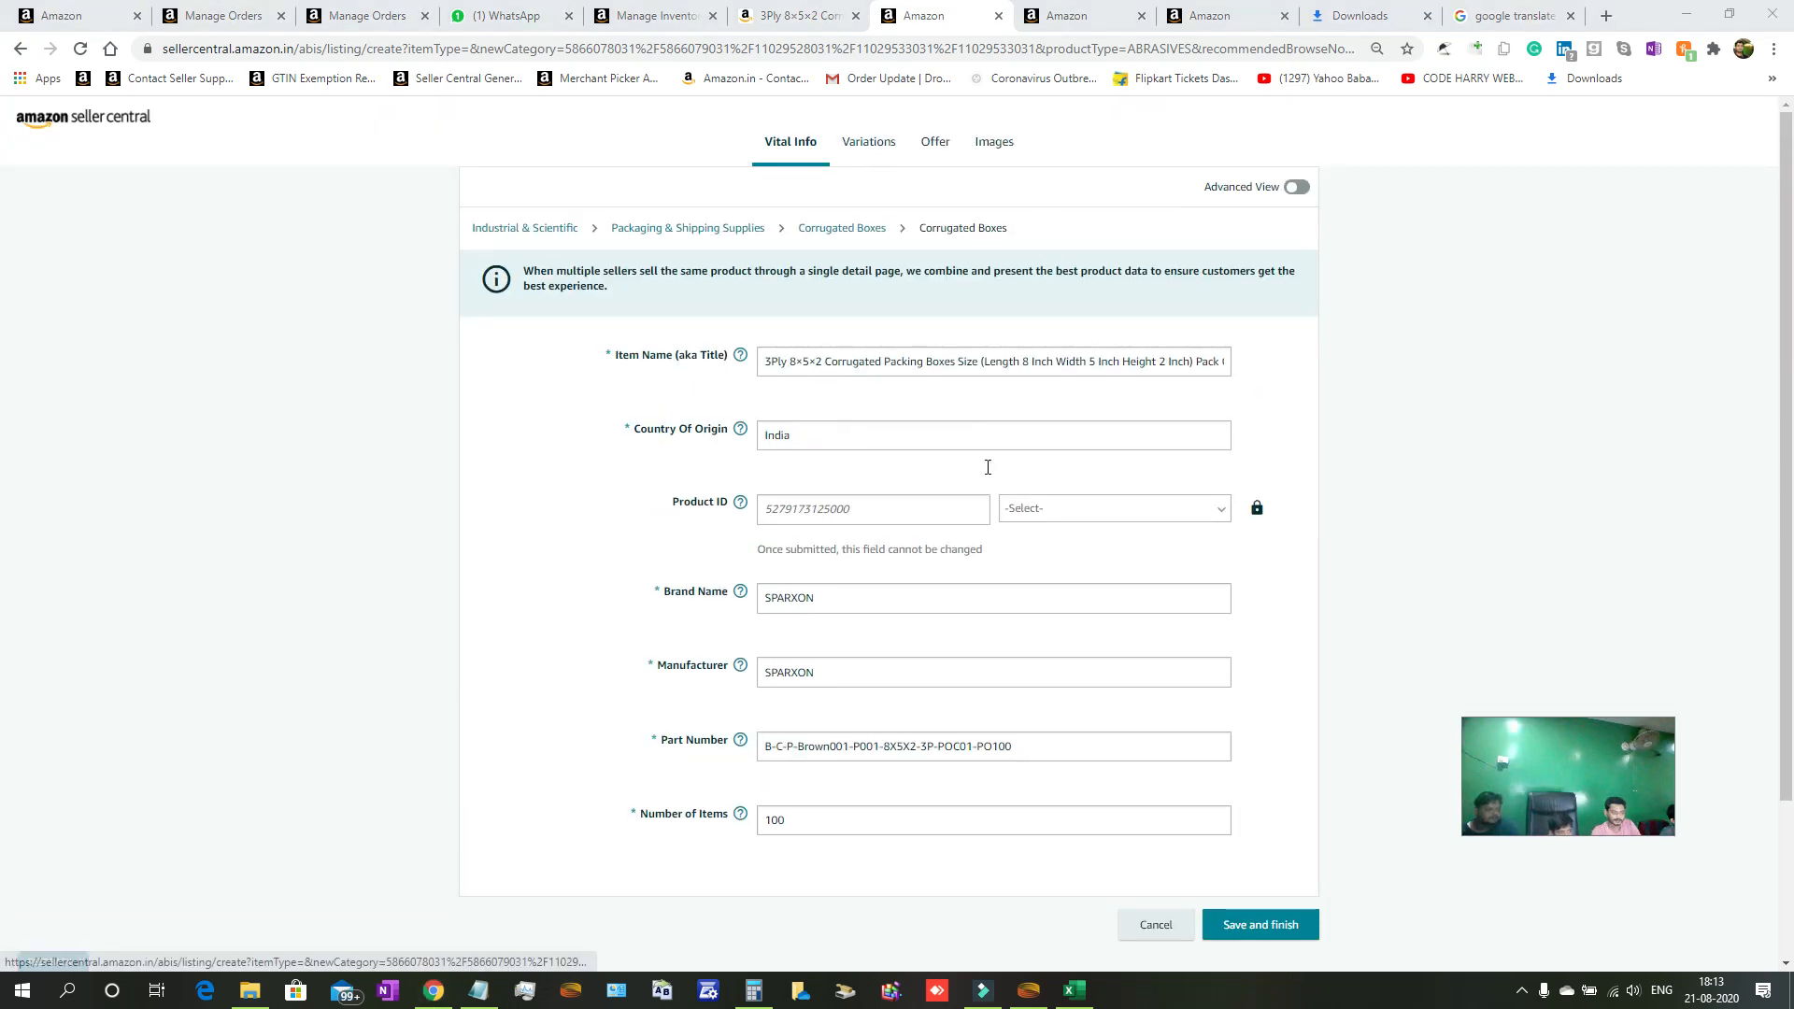
{"action": "left_click", "coordinate": [870, 150]}
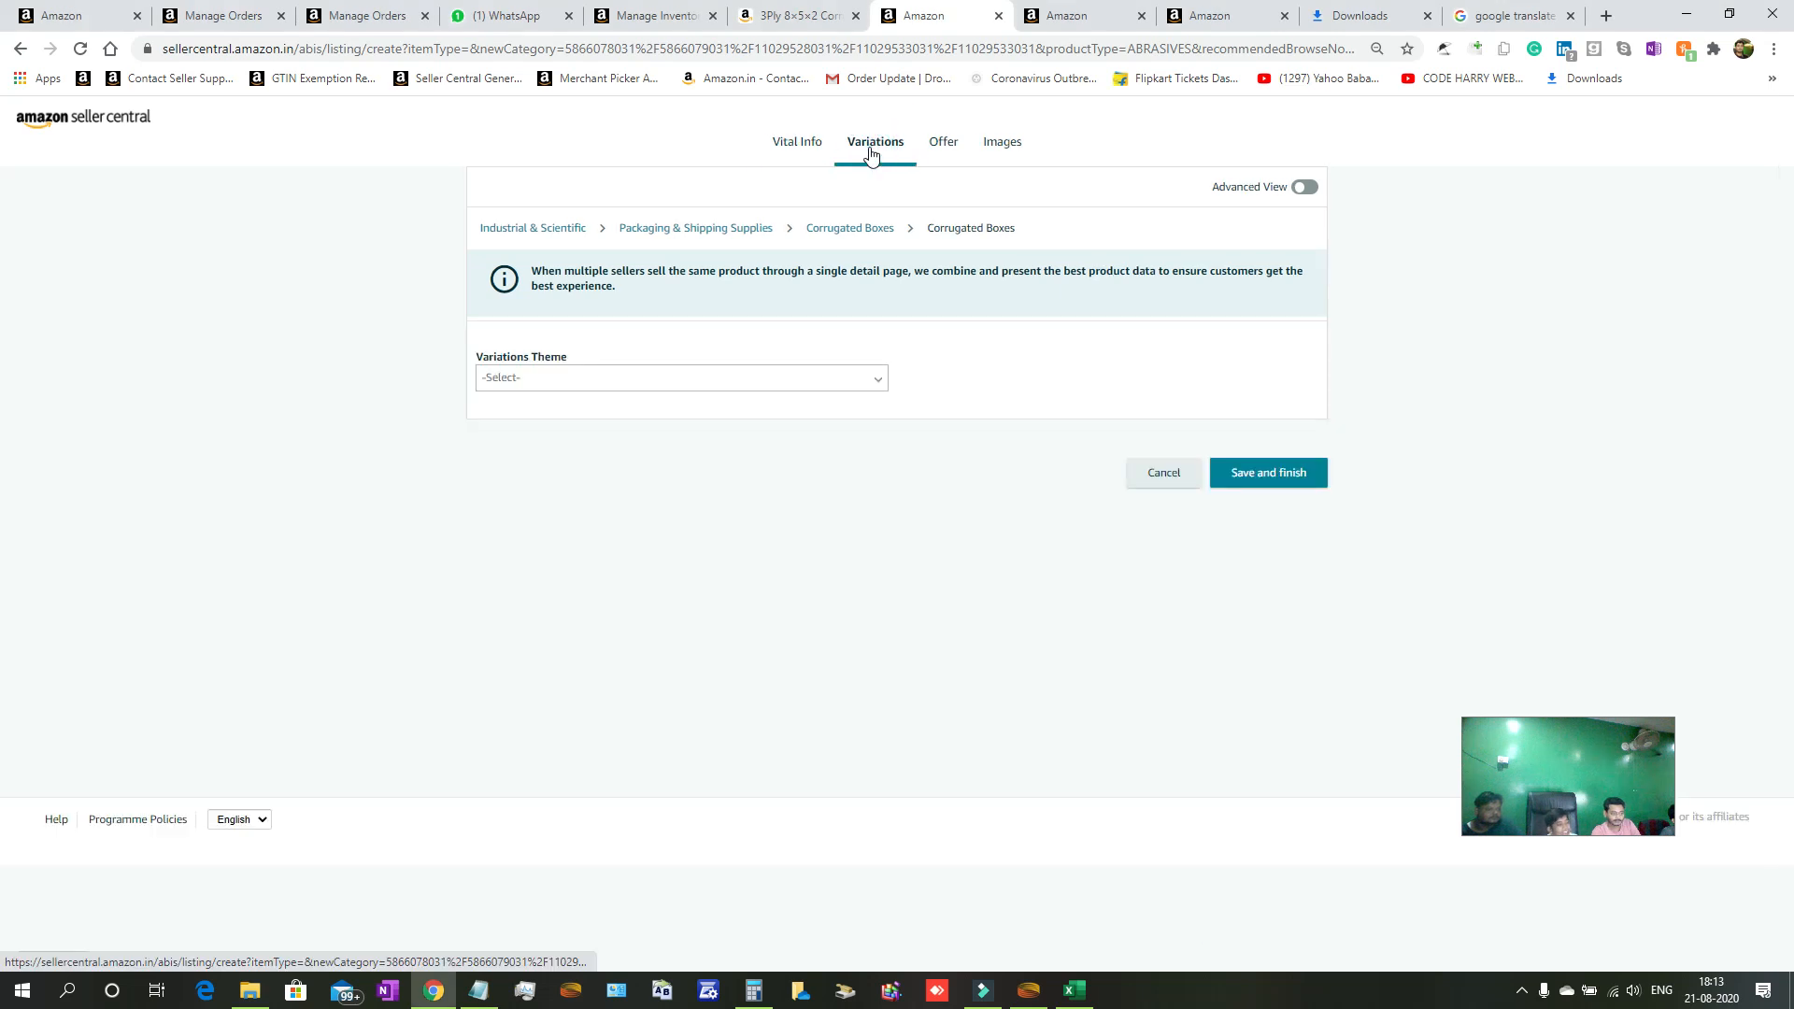
{"action": "left_click", "coordinate": [942, 143]}
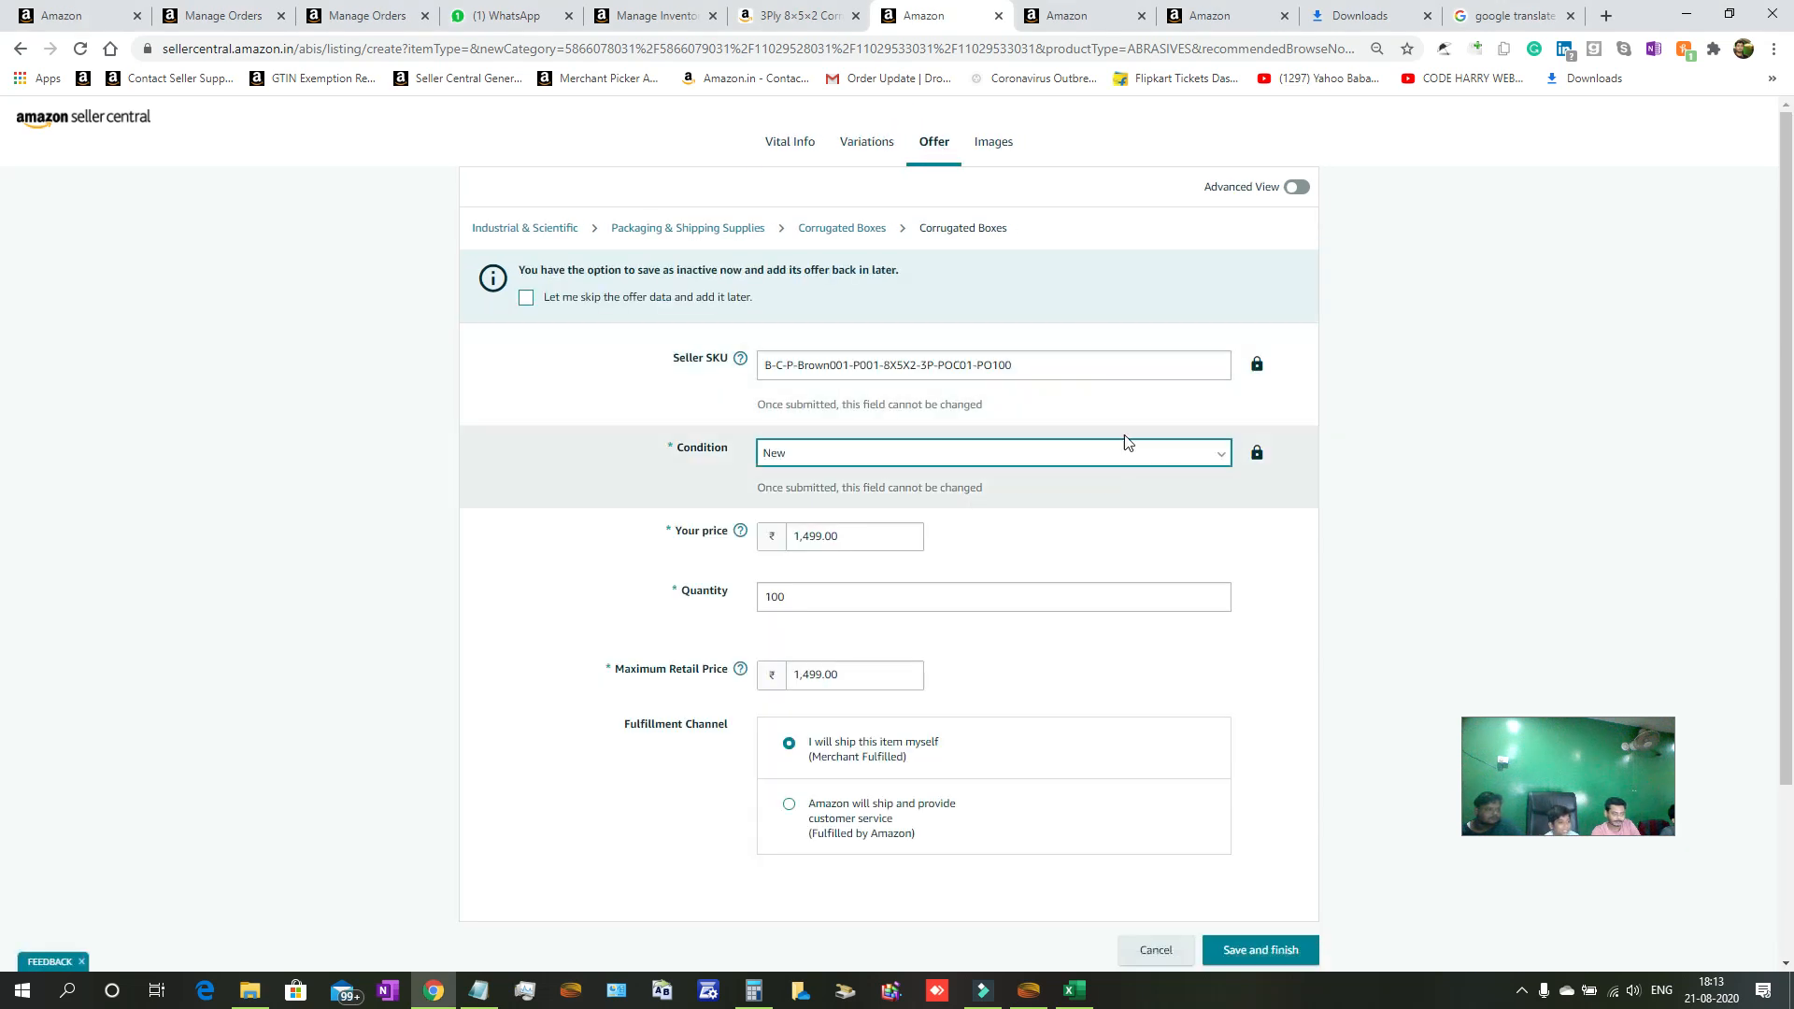
{"action": "scroll", "coordinate": [1086, 509], "scroll_direction": "down", "scroll_amount": 3}
{"action": "scroll", "coordinate": [1085, 509], "scroll_direction": "up", "scroll_amount": 3}
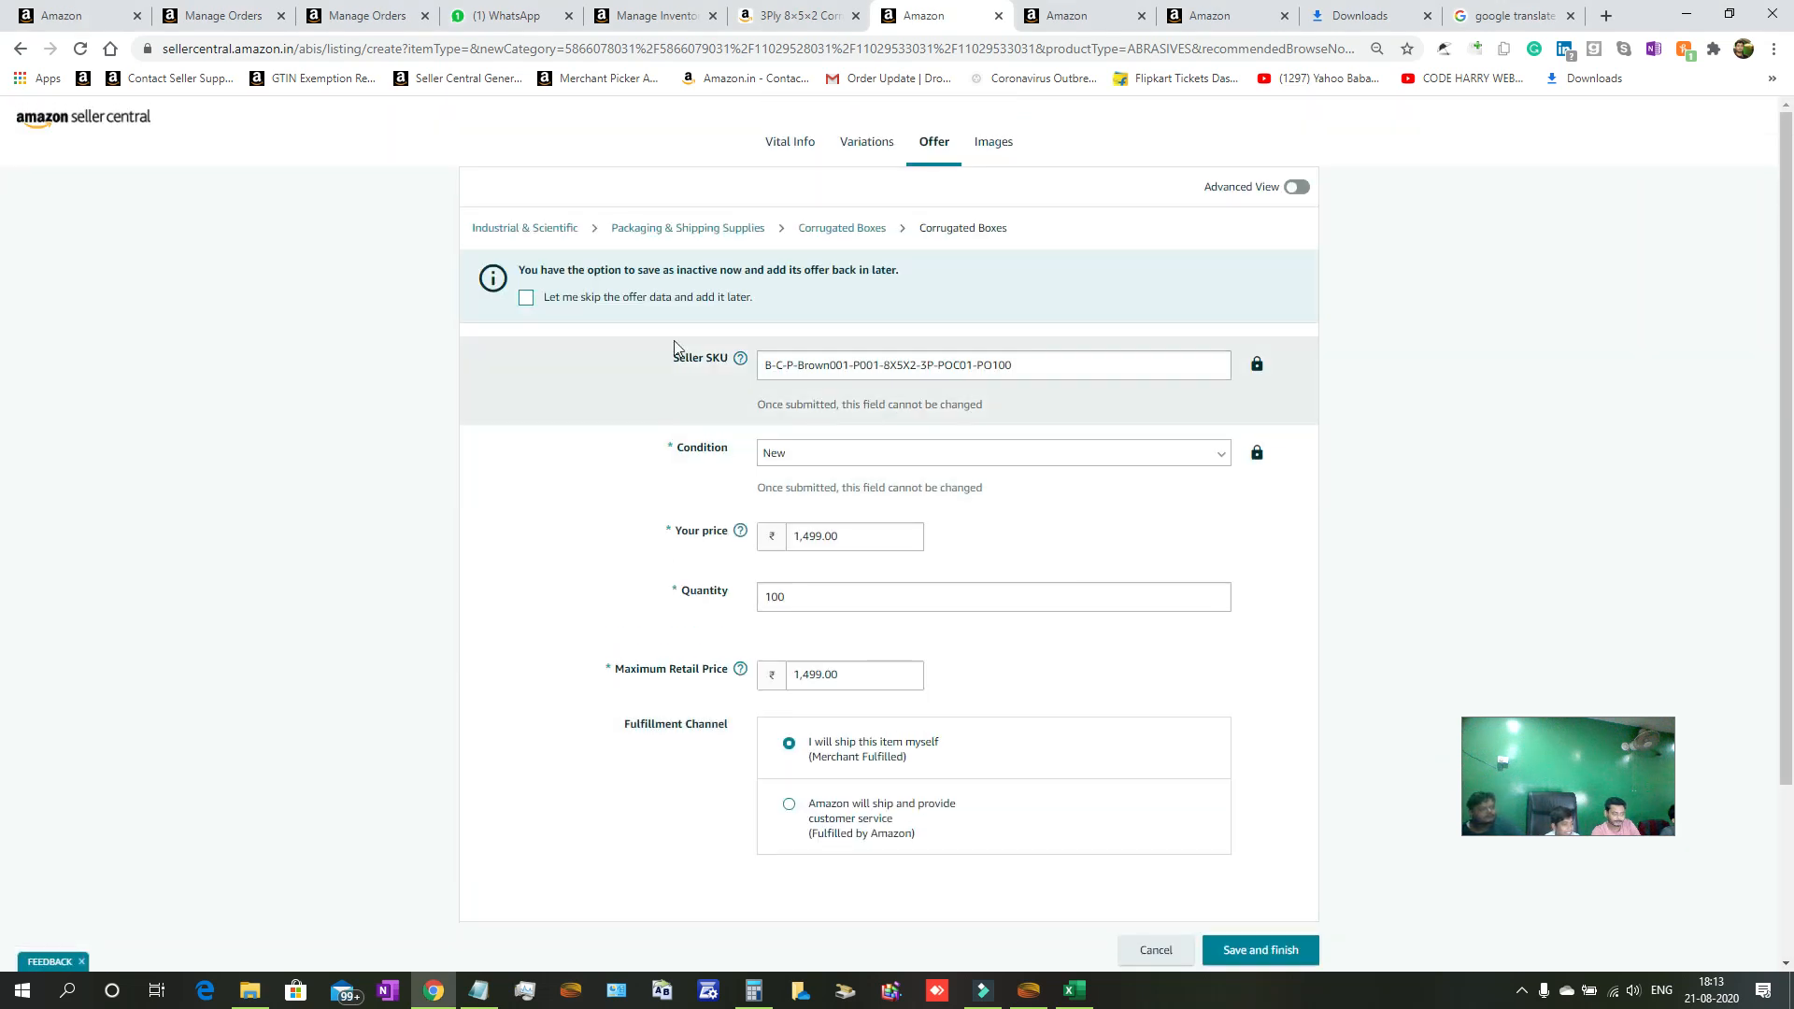
{"action": "left_click", "coordinate": [1003, 148]}
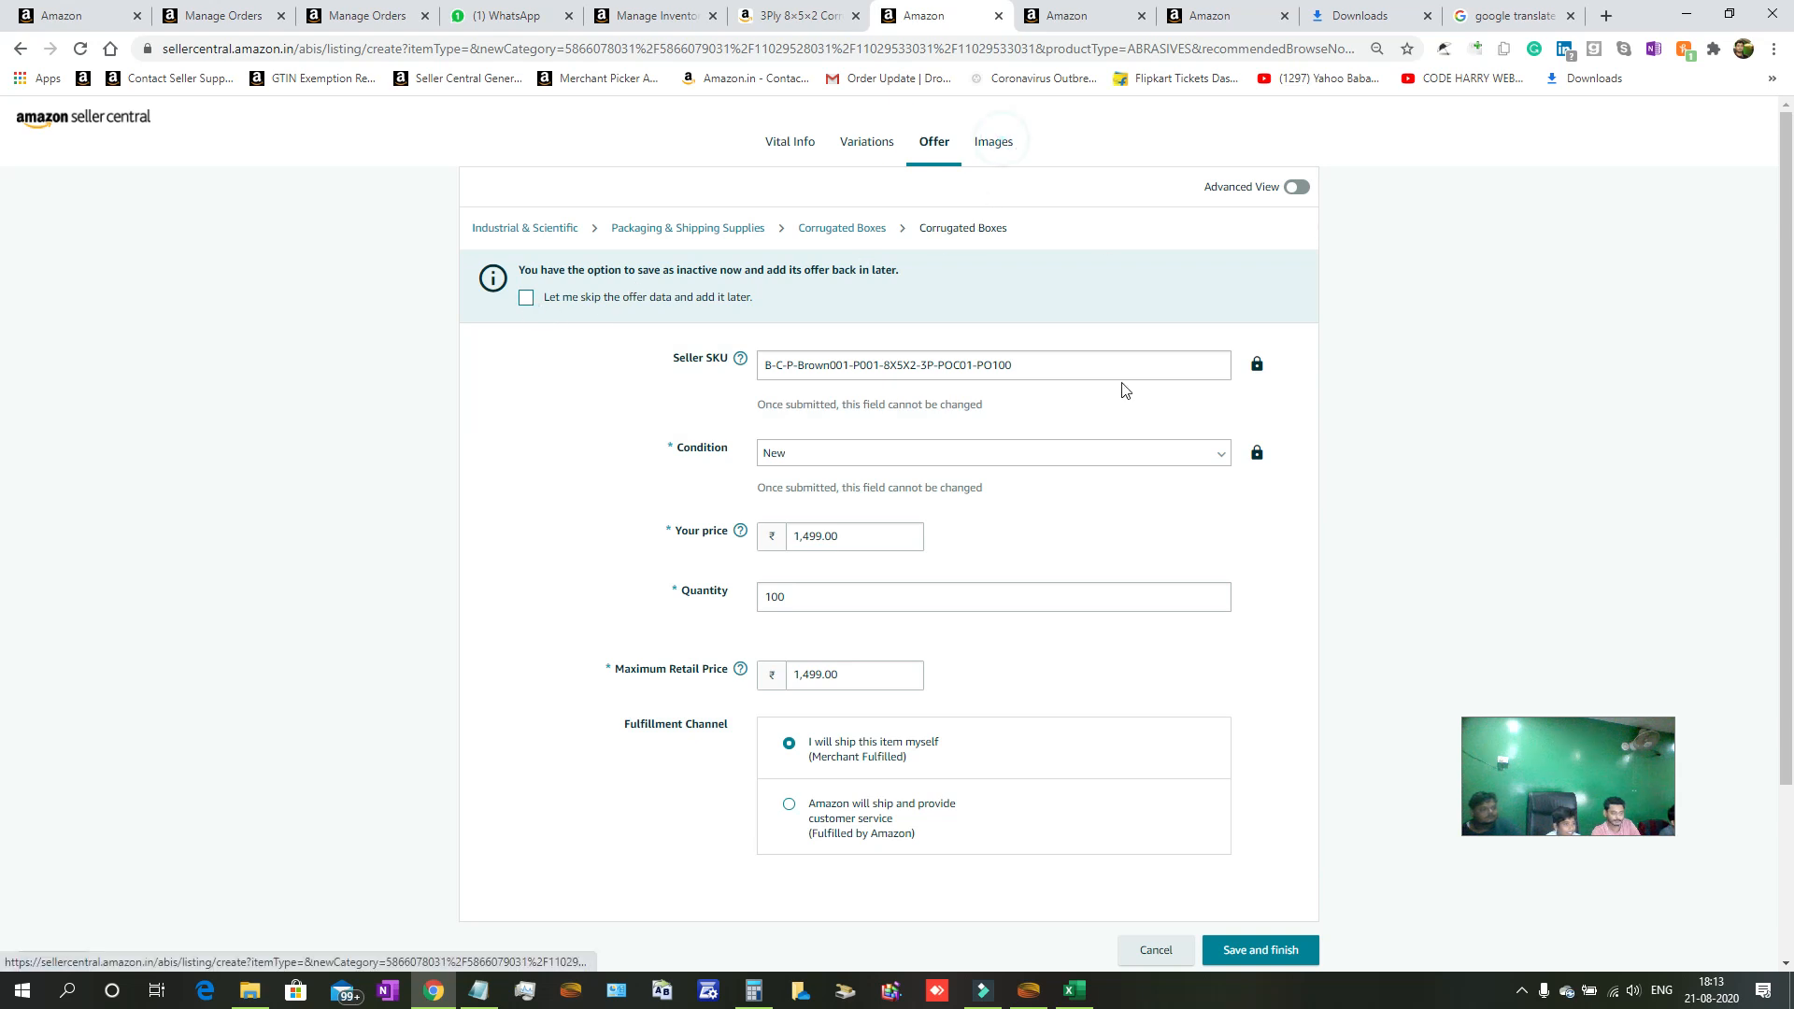
{"action": "scroll", "coordinate": [1262, 669], "scroll_direction": "down", "scroll_amount": 2}
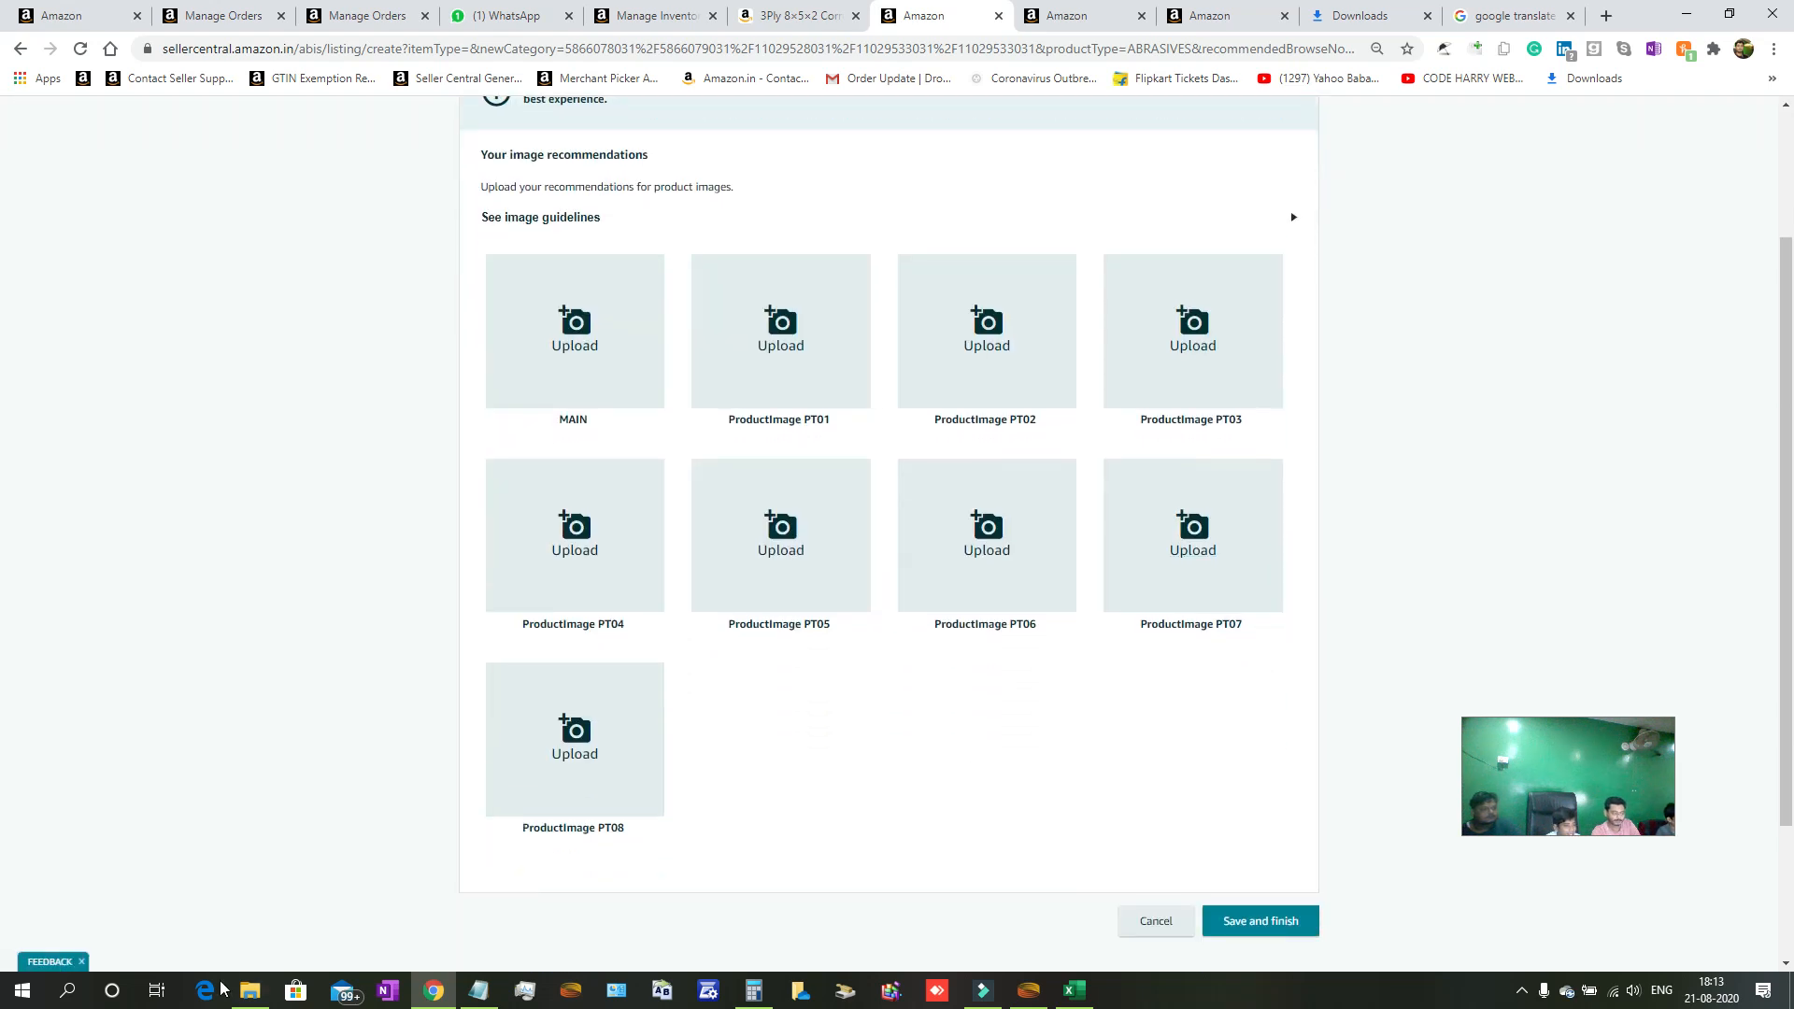
Add the image ProductCode0001-ImageCode01 from the Original Named folder to the listing's MAIN image slot.
{"action": "left_click", "coordinate": [249, 990]}
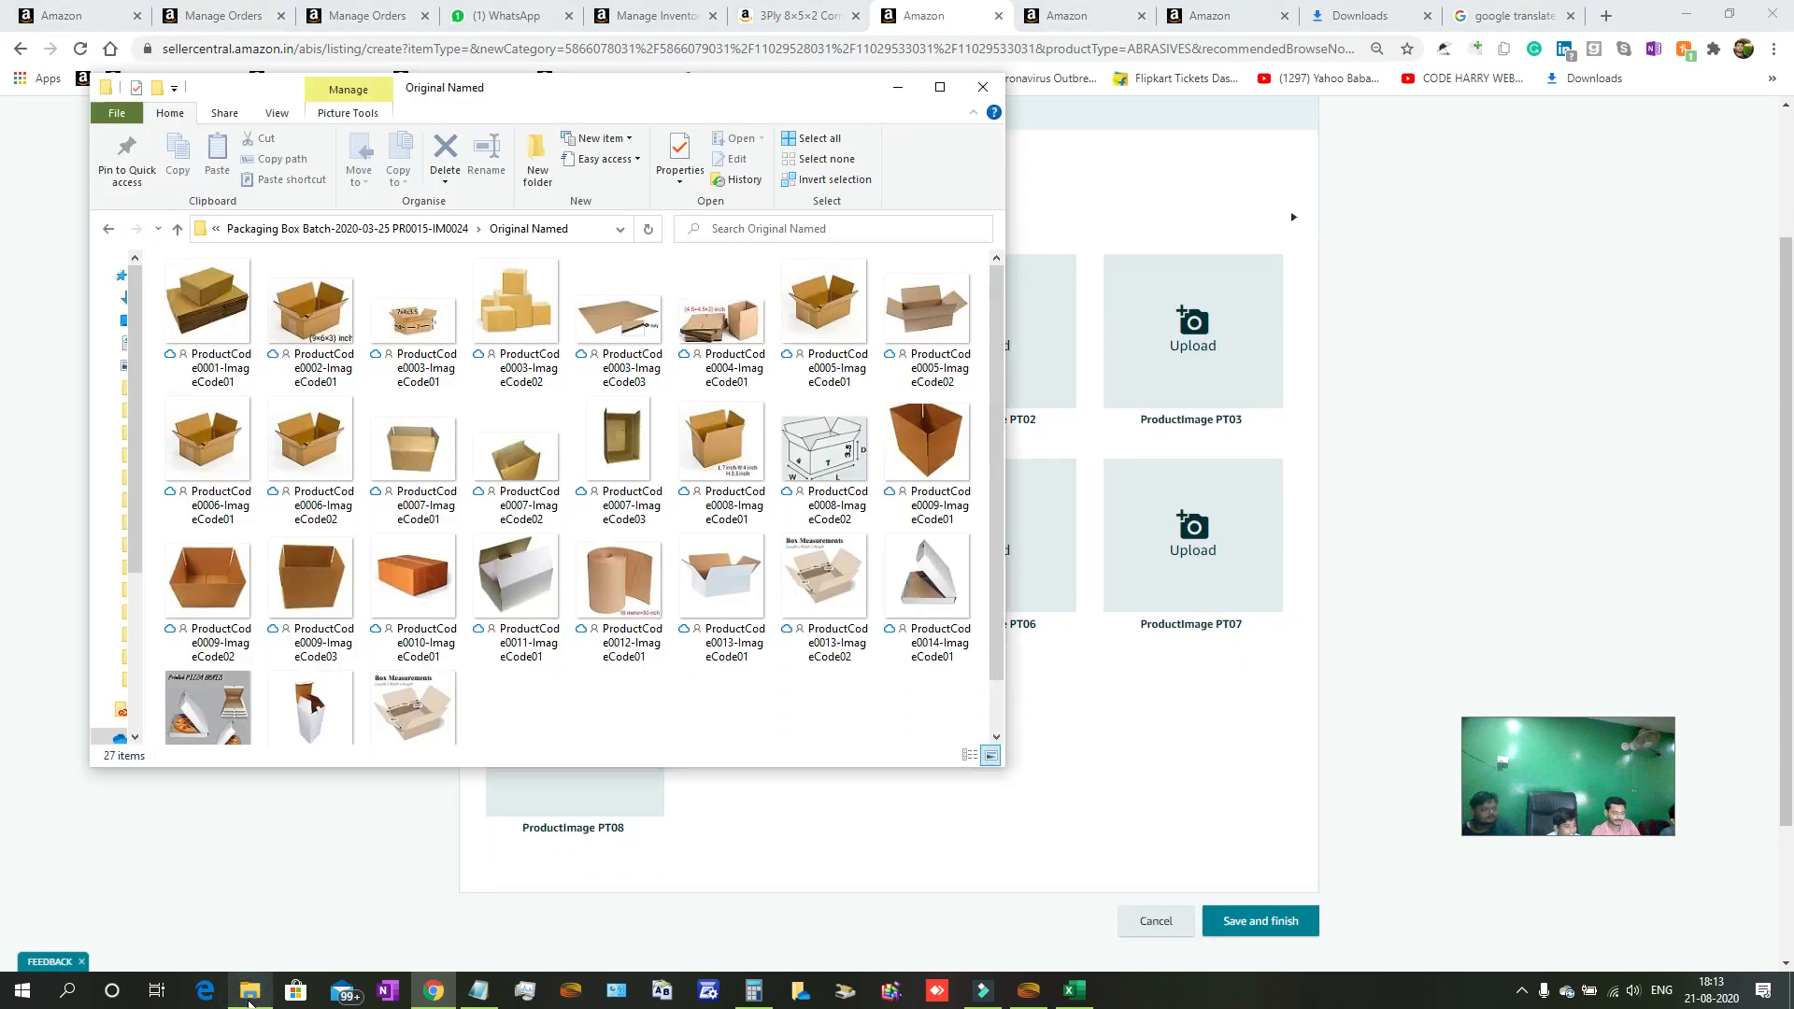
{"action": "left_click", "coordinate": [214, 305]}
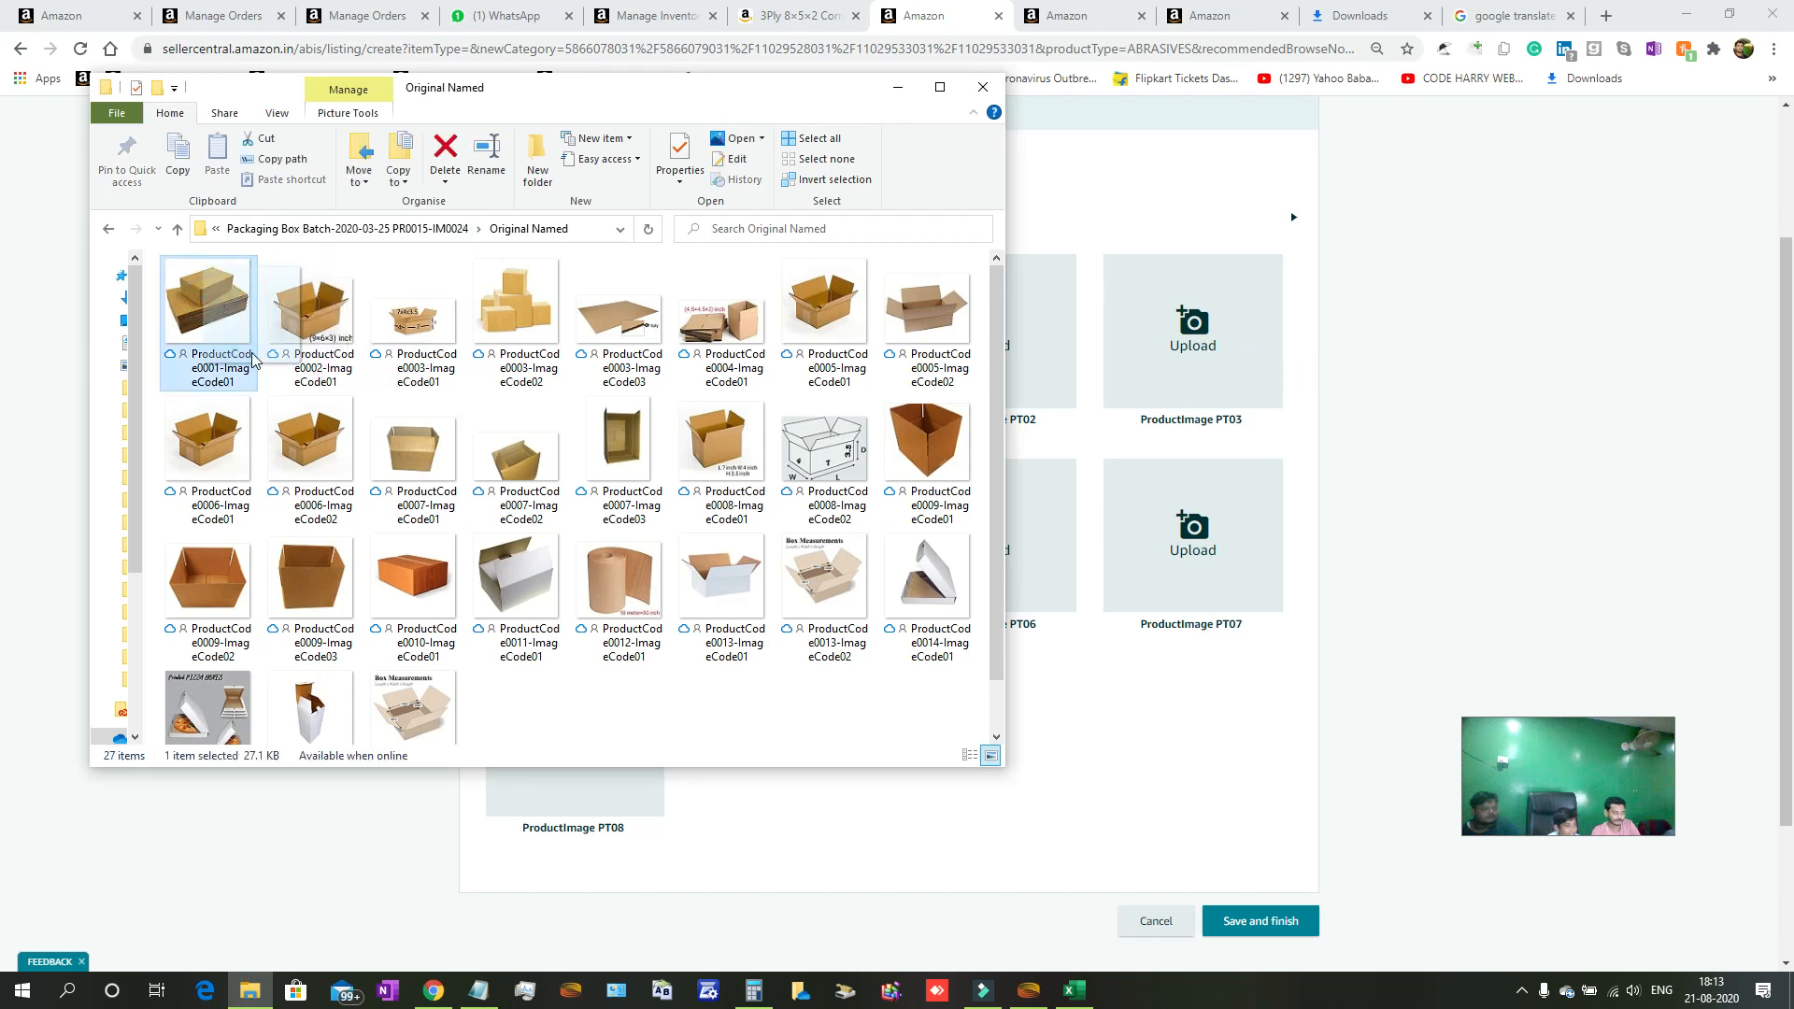
{"action": "left_click_drag", "start_coordinate": [598, 97], "coordinate": [1589, 188]}
{"action": "left_click_drag", "start_coordinate": [1190, 399], "coordinate": [573, 366]}
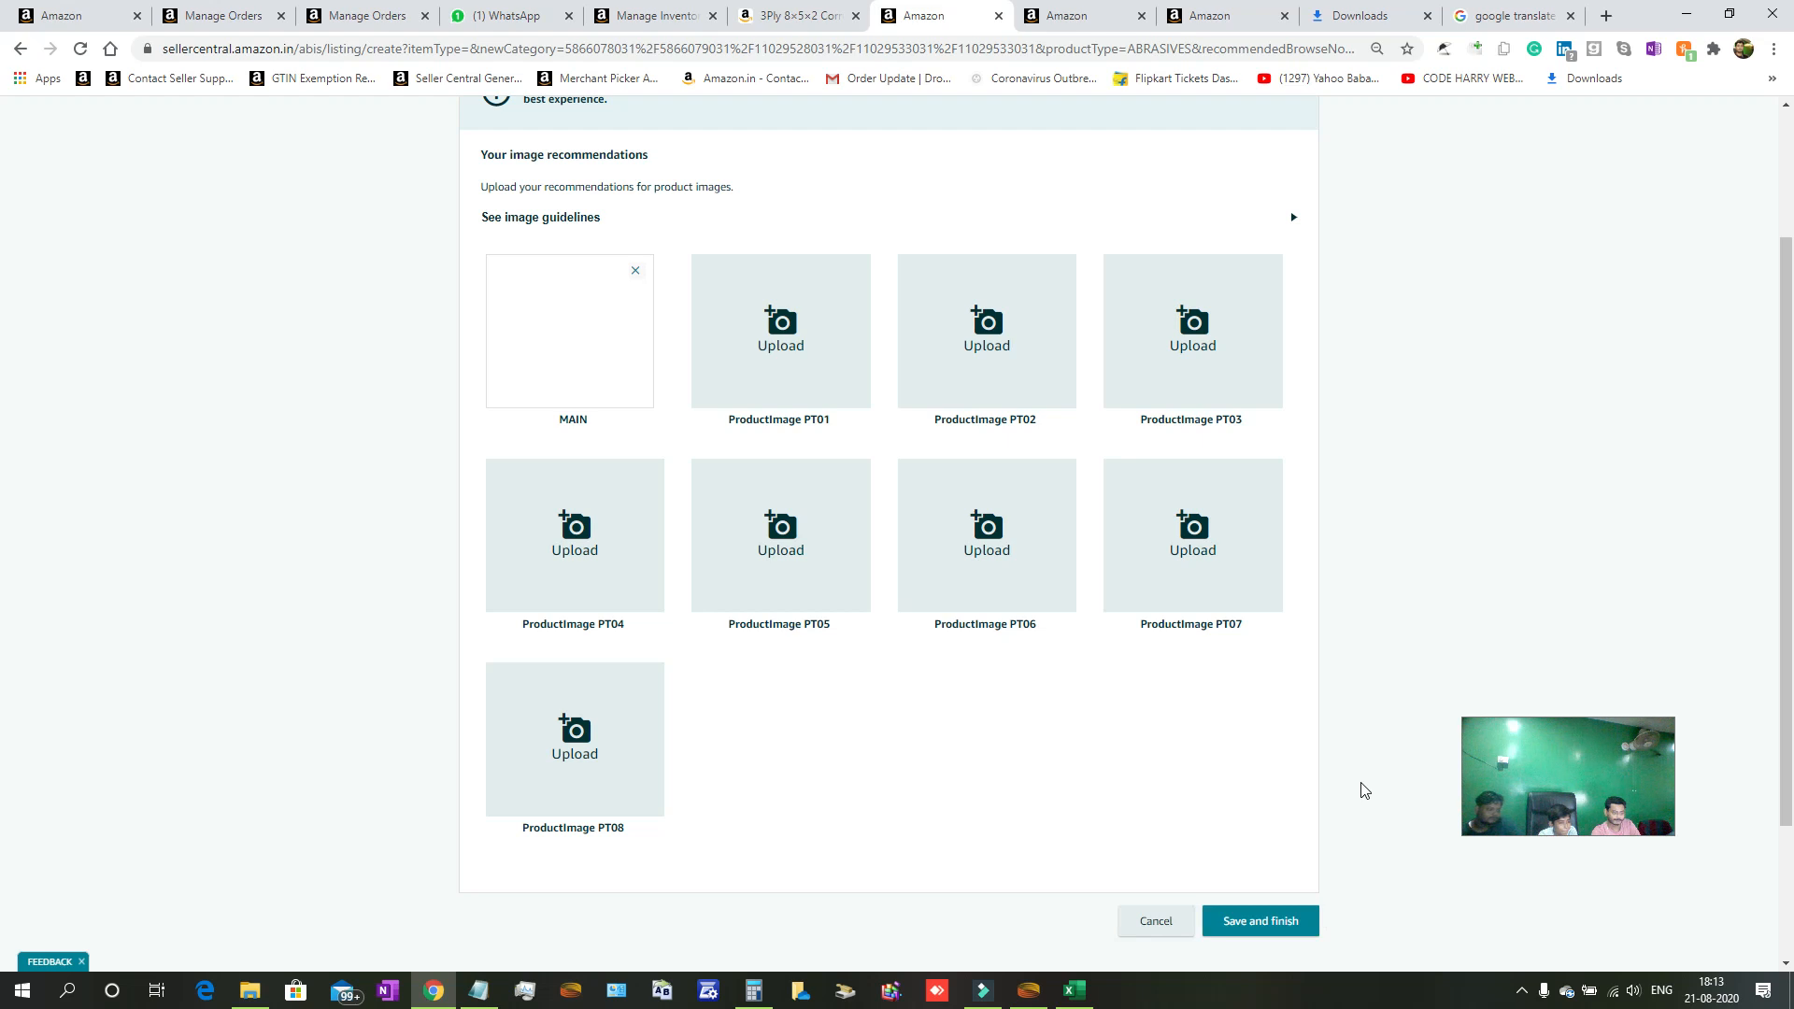
Check the image slots, then save and finish the product listing.
{"action": "scroll", "coordinate": [1365, 791], "scroll_direction": "down", "scroll_amount": 3}
{"action": "scroll", "coordinate": [1365, 792], "scroll_direction": "up", "scroll_amount": 5}
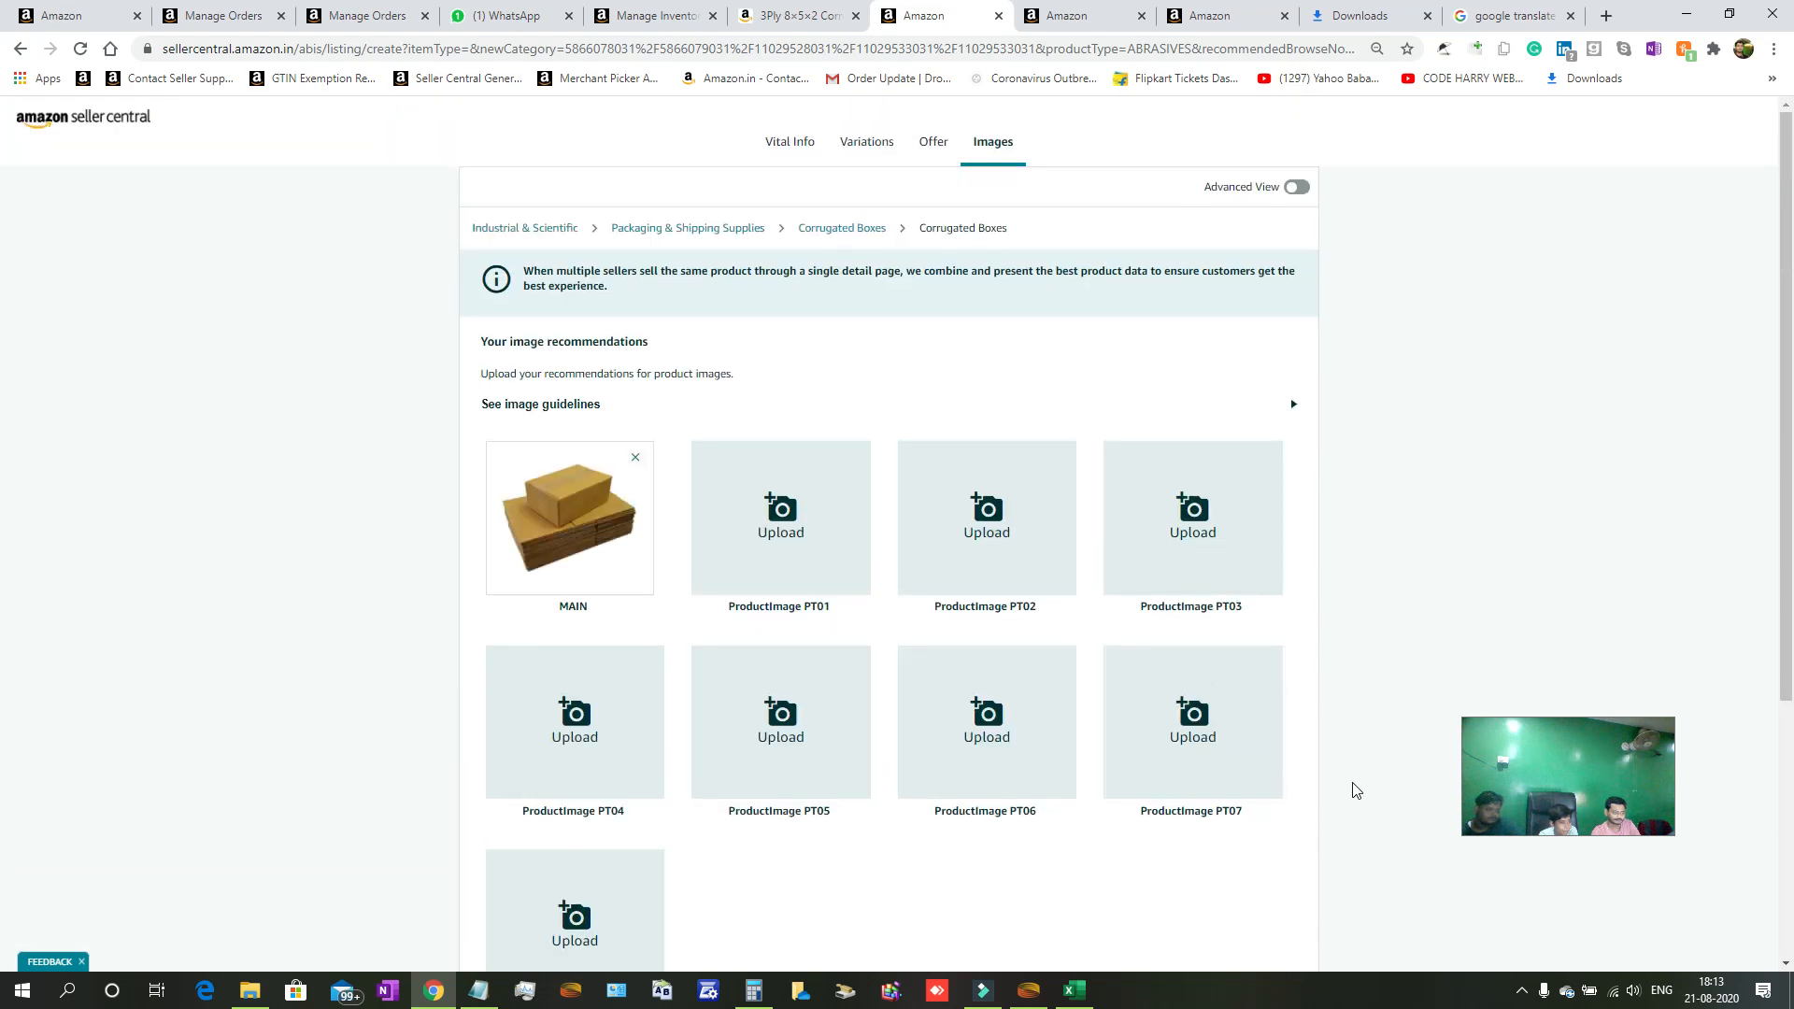
{"action": "scroll", "coordinate": [1357, 791], "scroll_direction": "down", "scroll_amount": 4}
{"action": "scroll", "coordinate": [1346, 868], "scroll_direction": "up", "scroll_amount": 4}
{"action": "scroll", "coordinate": [1308, 813], "scroll_direction": "down", "scroll_amount": 4}
{"action": "left_click", "coordinate": [1256, 728]}
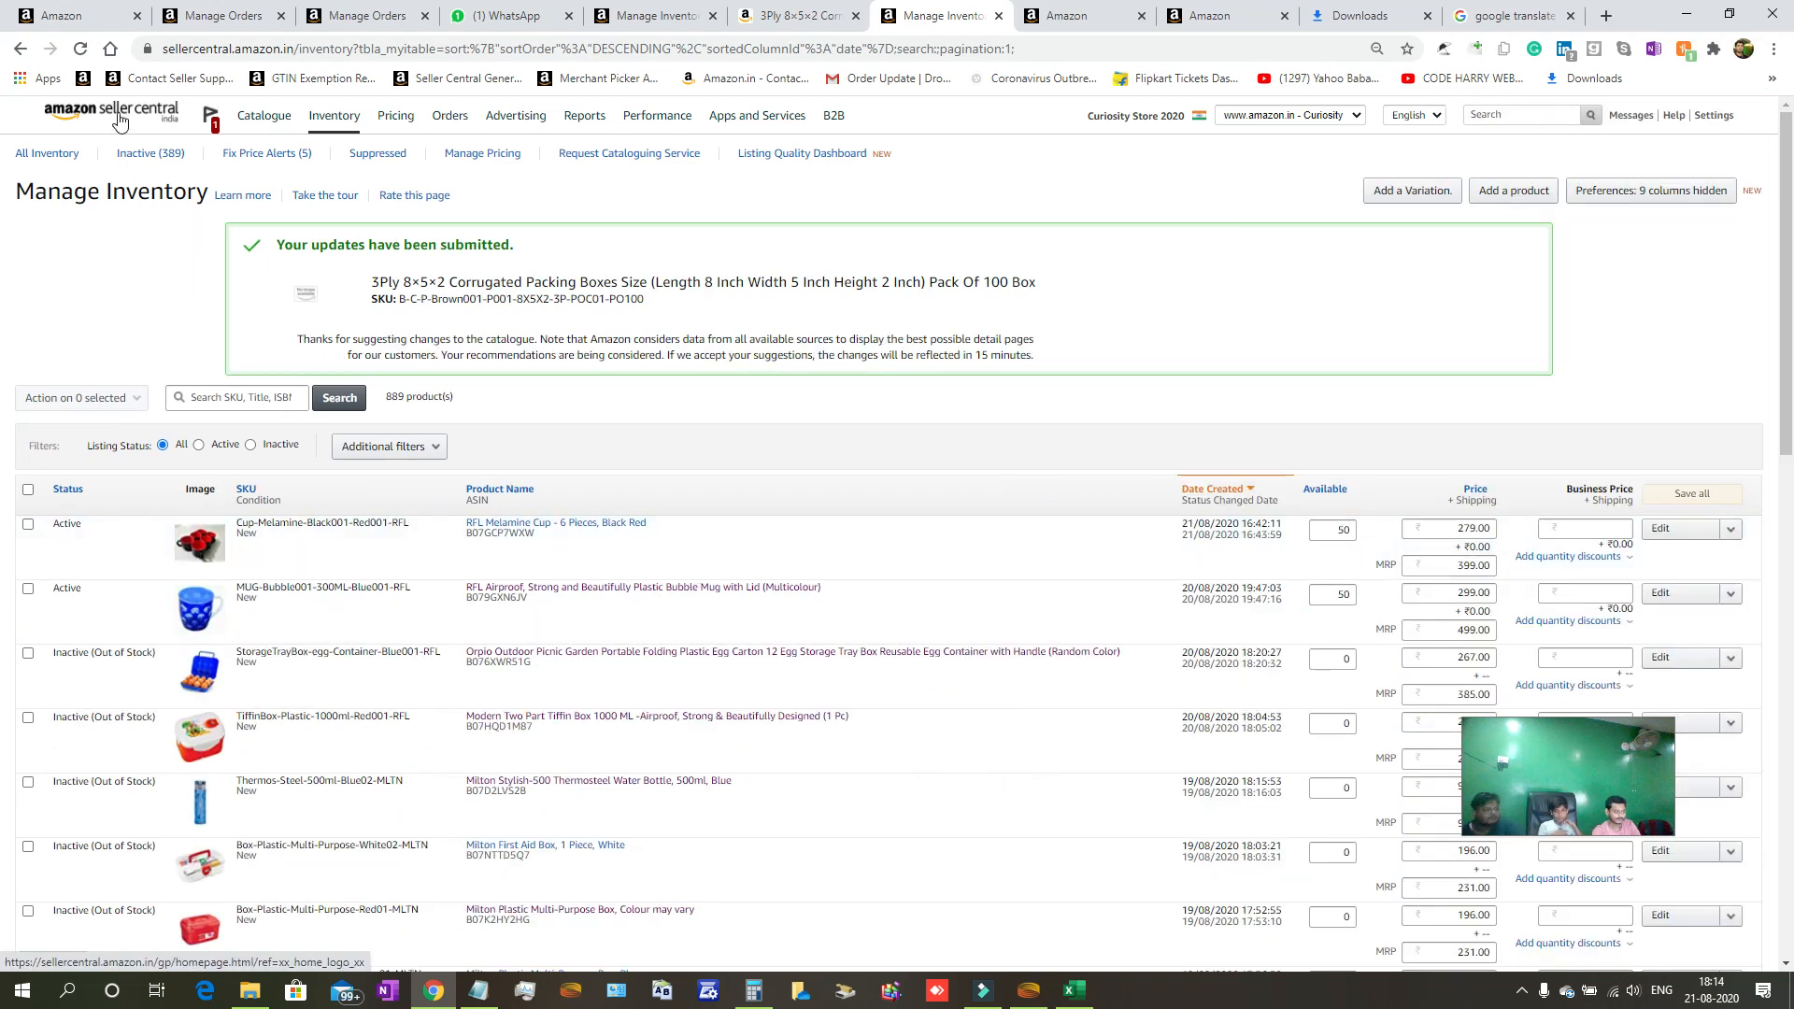
Reload the inventory, open the new Pack Of 100 box's product page and copy its web address.
{"action": "left_click", "coordinate": [80, 50]}
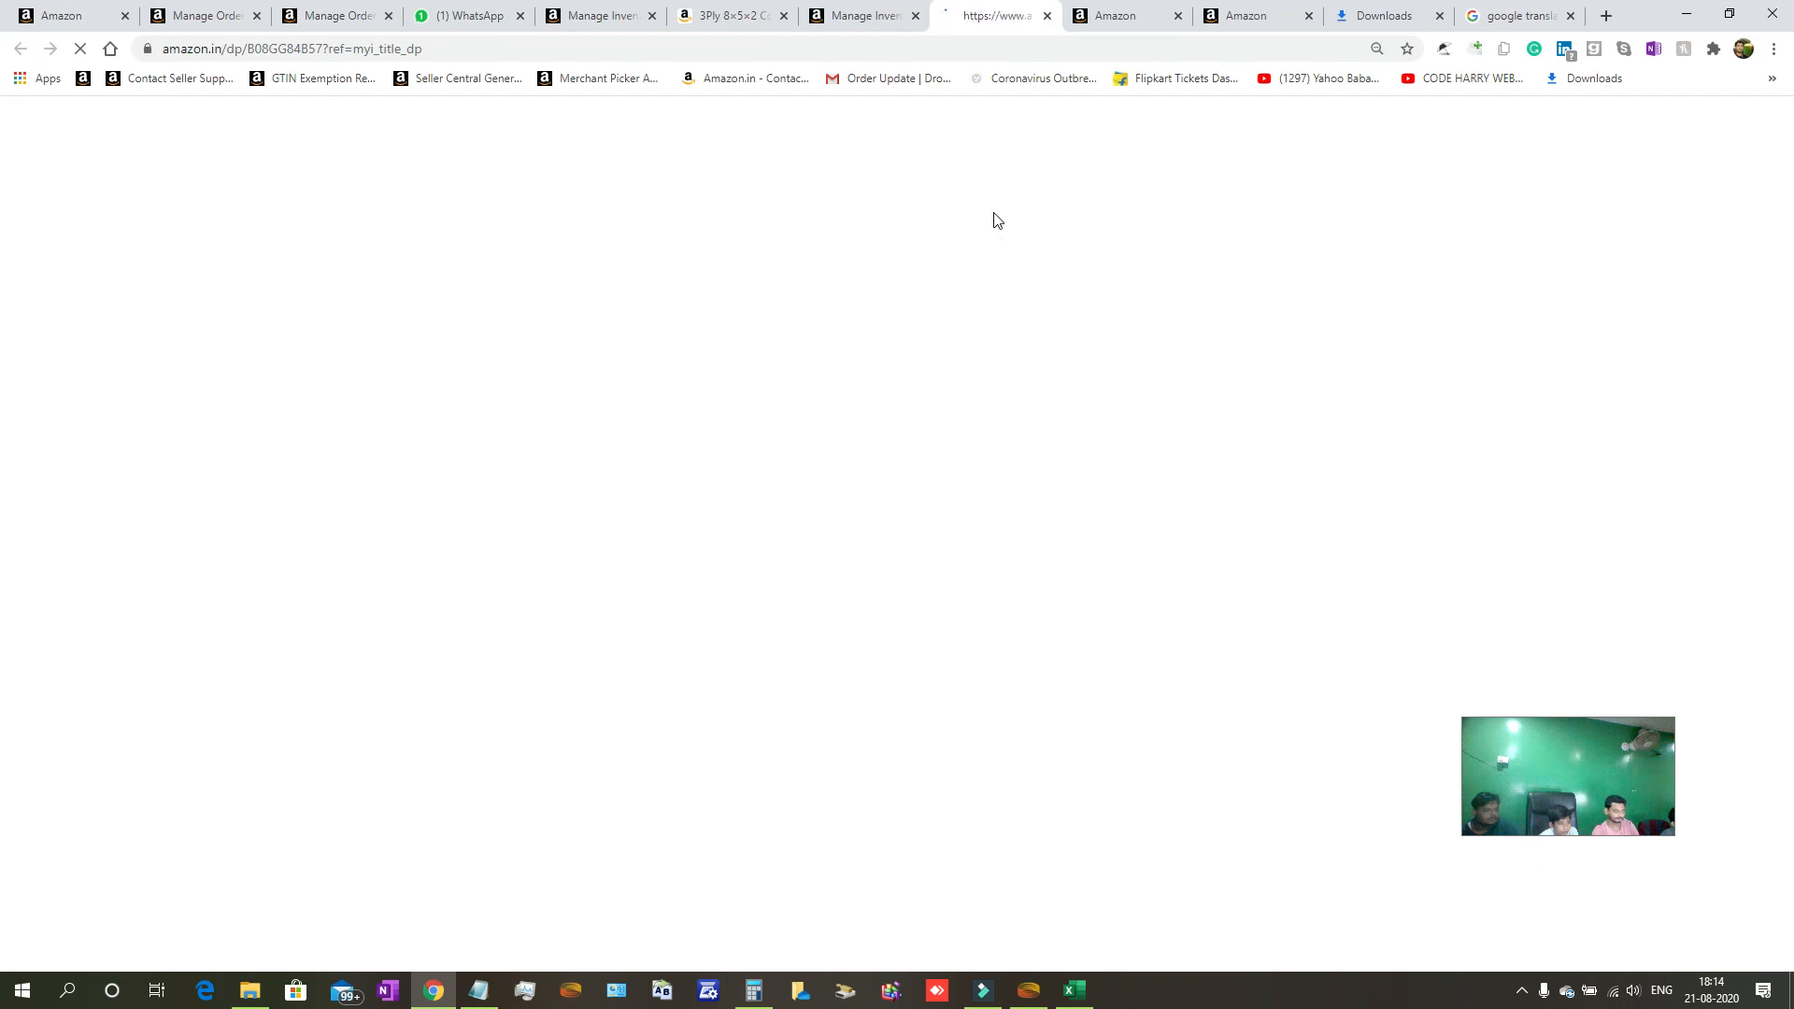
{"action": "left_click", "coordinate": [525, 53]}
{"action": "key", "text": "ctrl+c"}
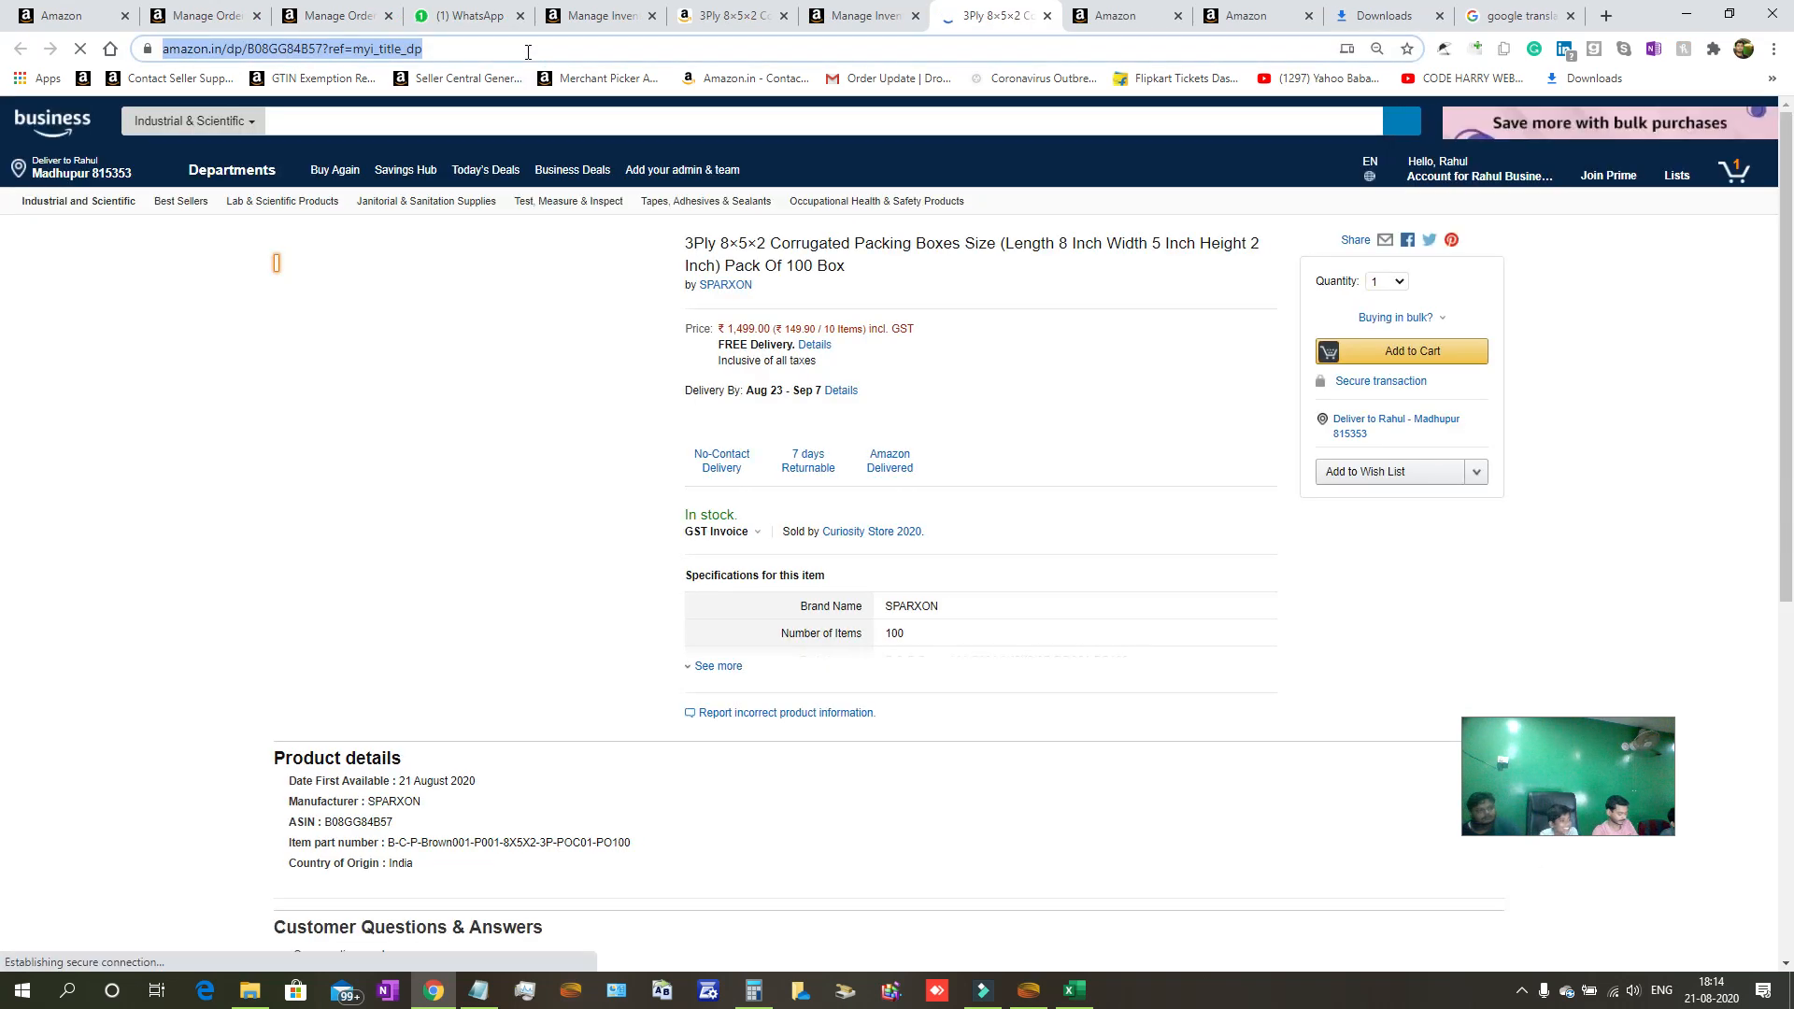
Switch to WhatsApp and send the copied product link in the open Work Journal group chat.
{"action": "left_click", "coordinate": [474, 17]}
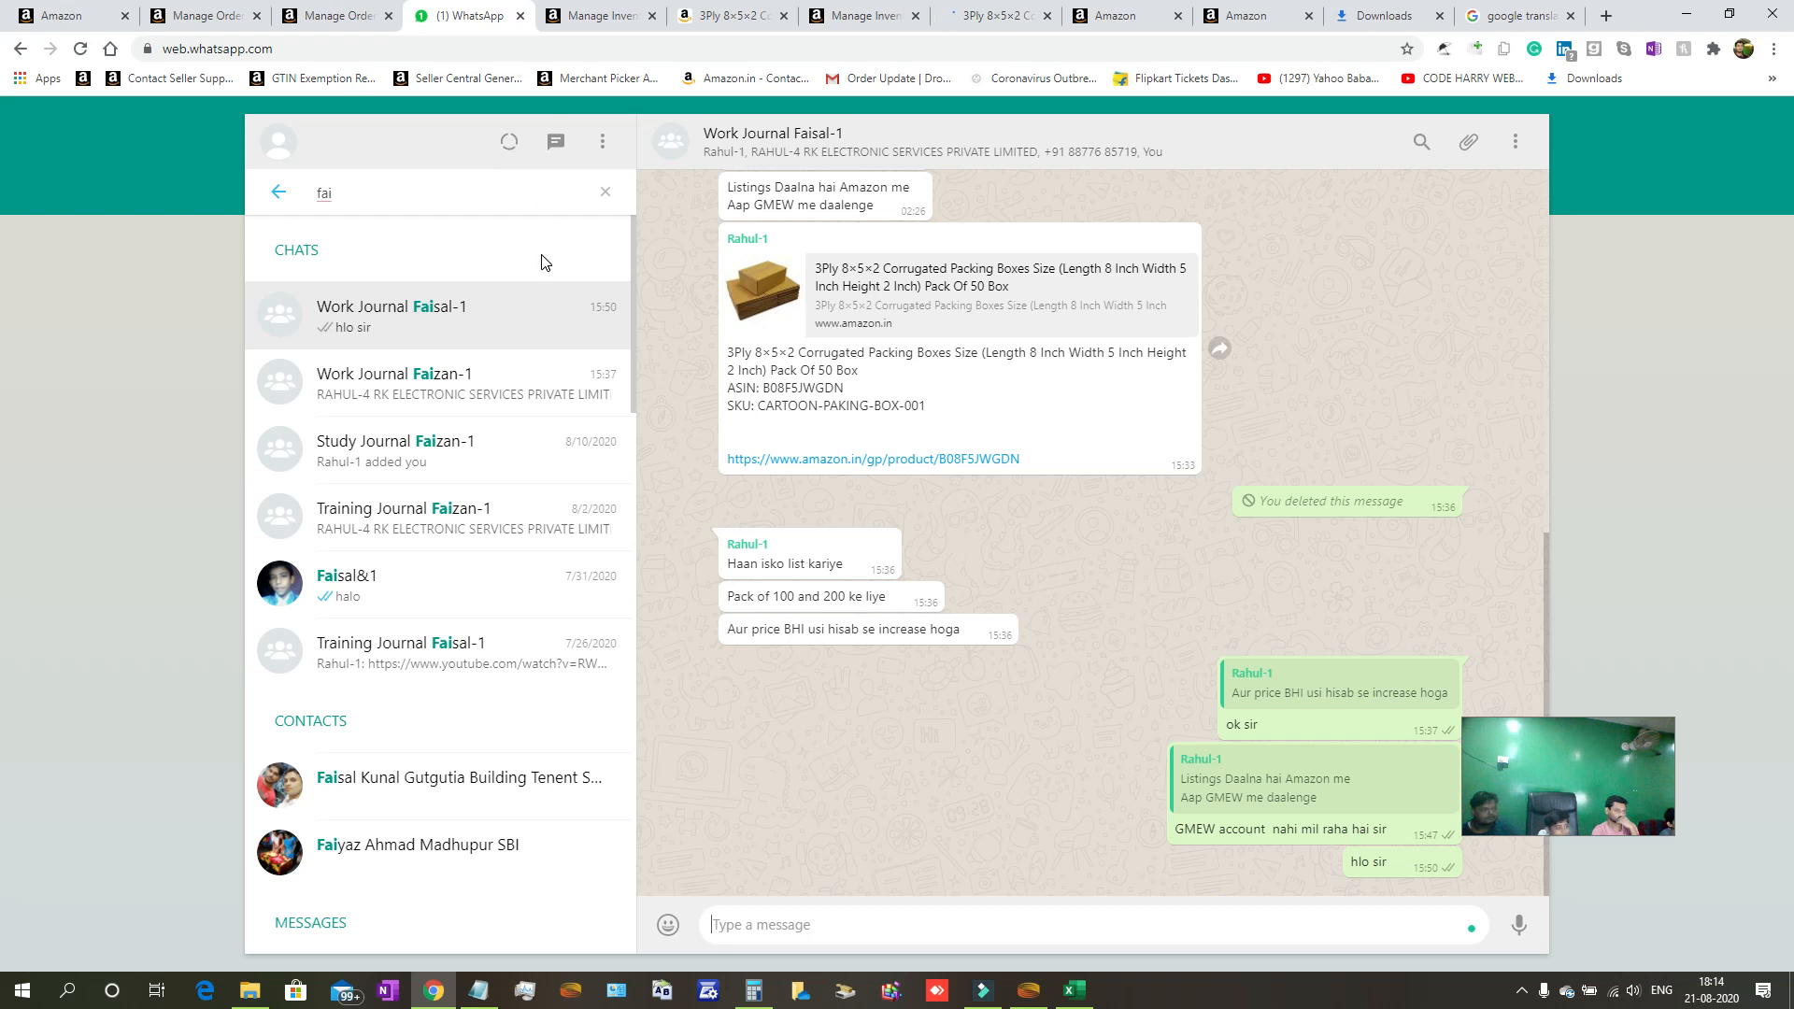
{"action": "left_click", "coordinate": [833, 924]}
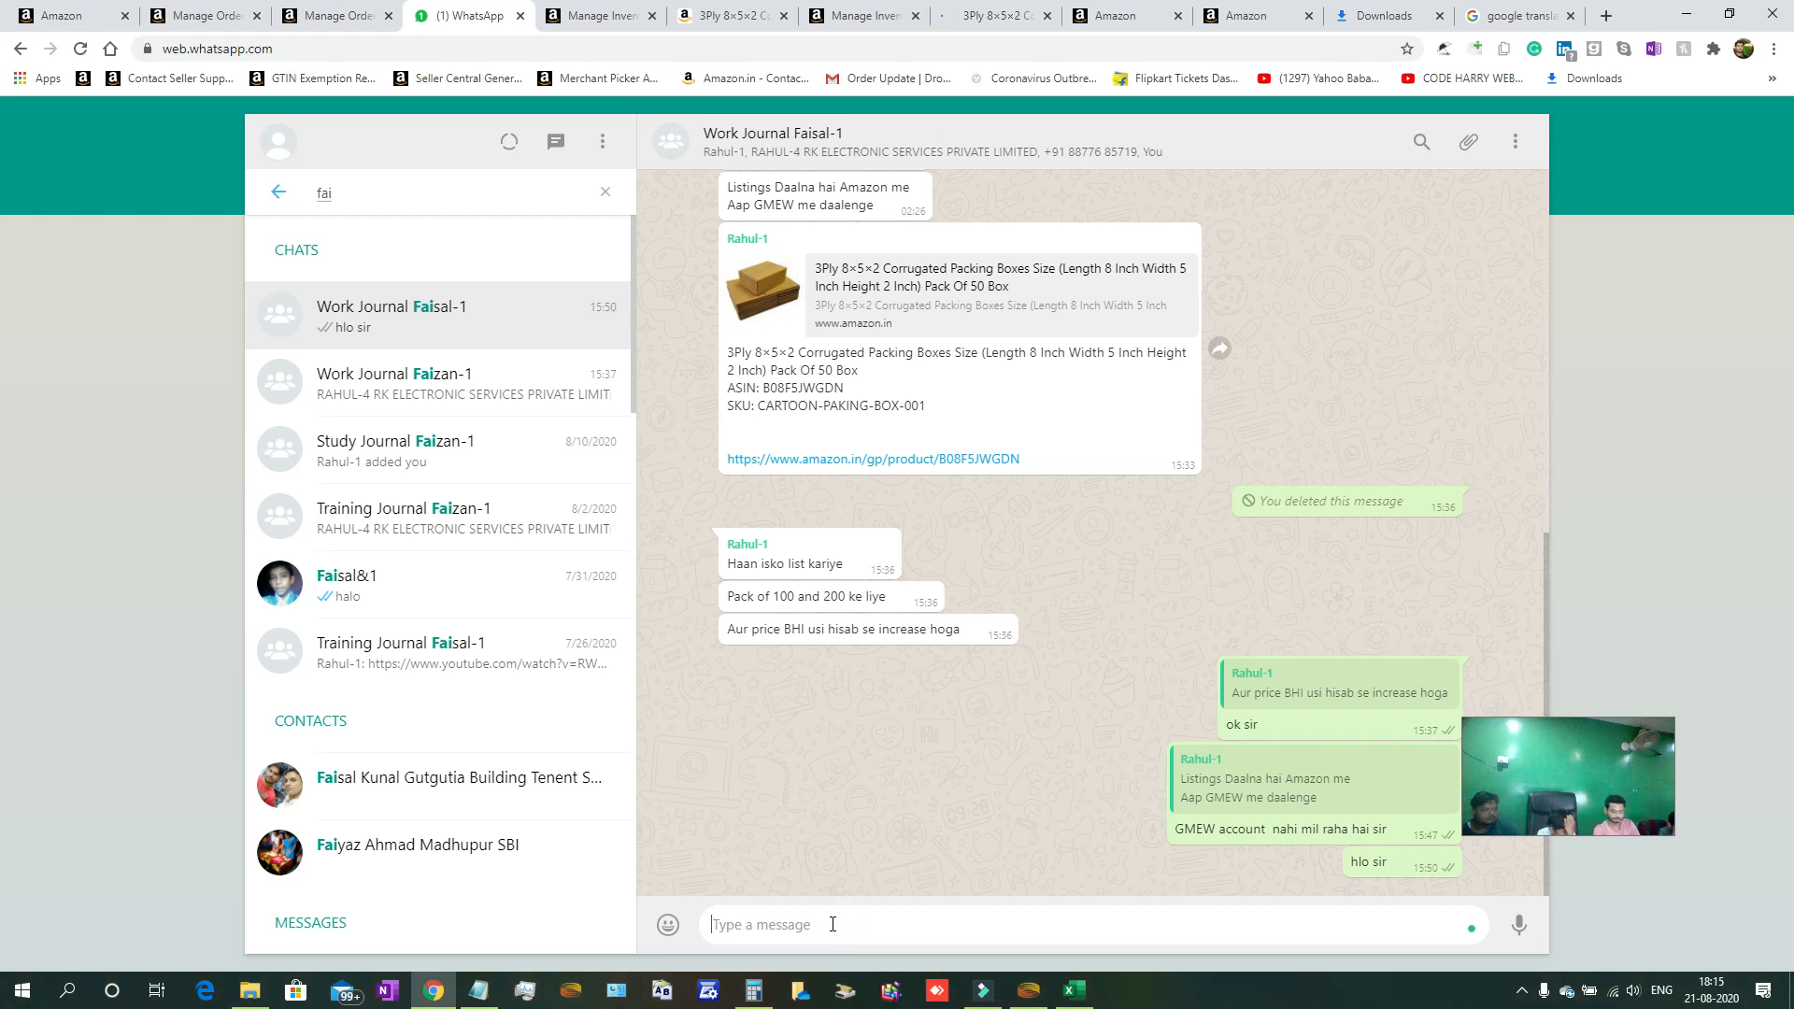
{"action": "key", "text": "ctrl+v"}
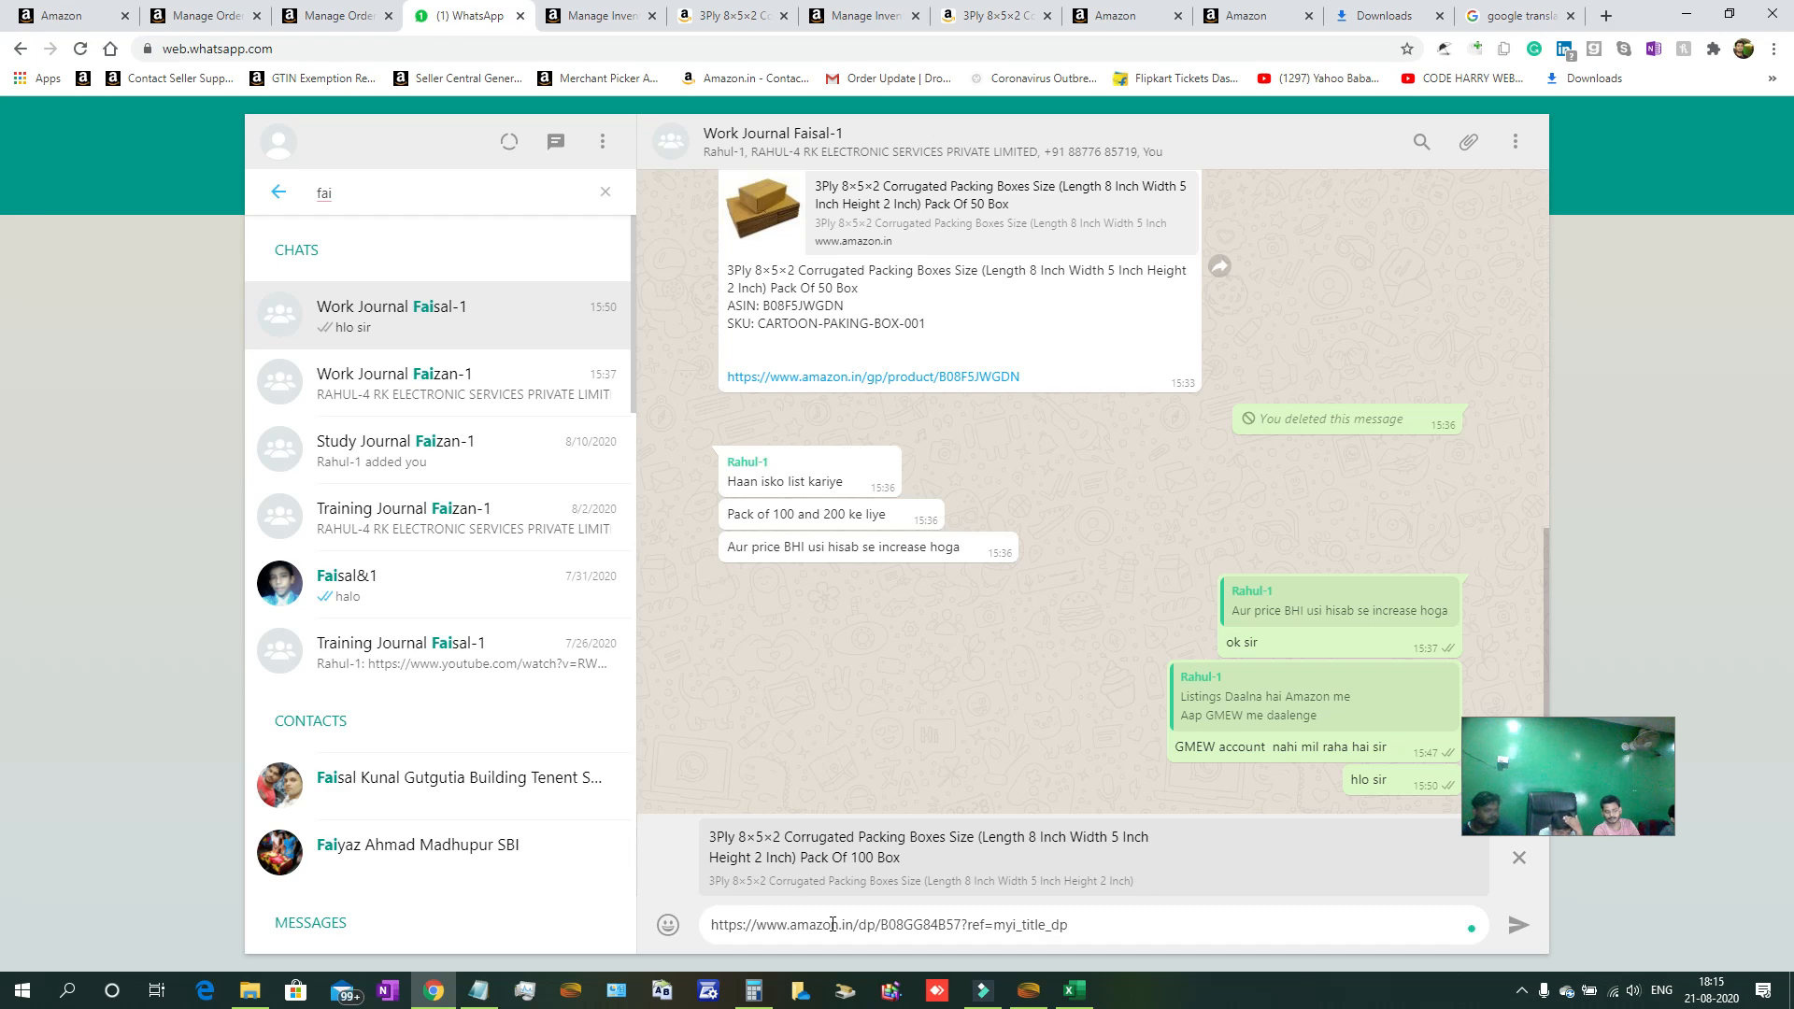
{"action": "key", "text": "Return"}
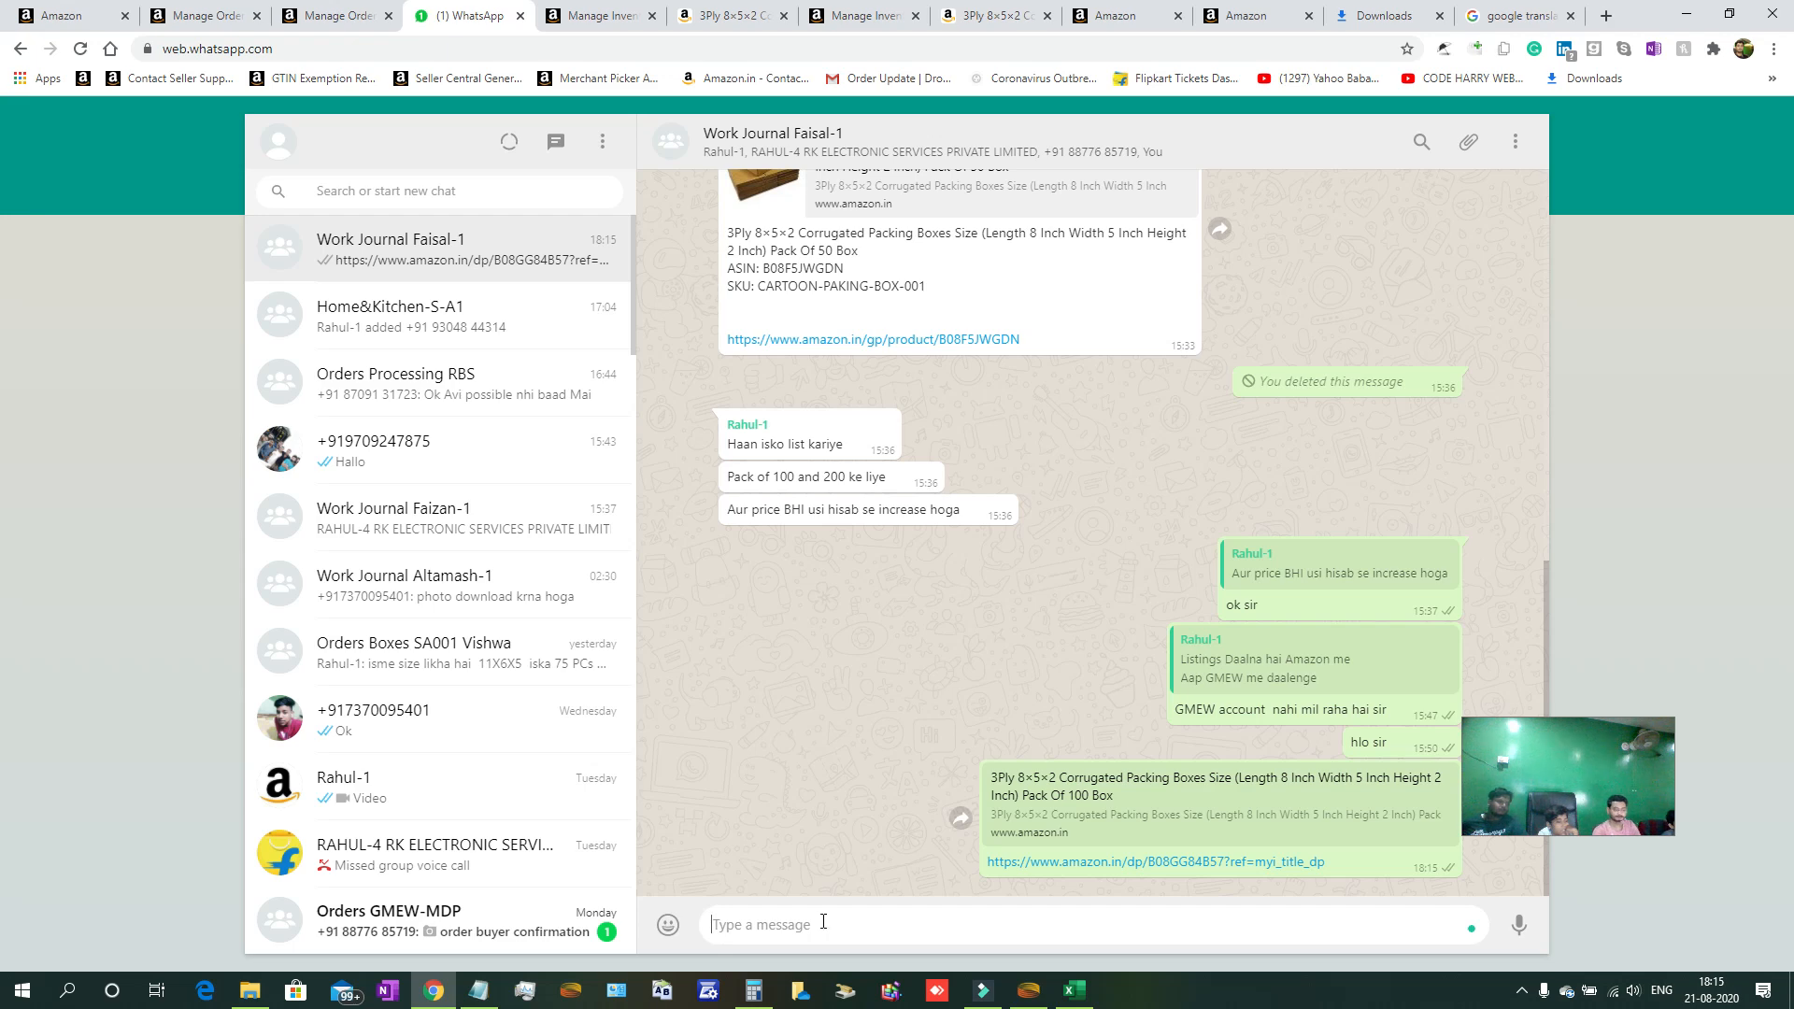
Reload the Pack Of 50 and Pack Of 100 product pages and examine the new listing's image, specifications and product details.
{"action": "left_click", "coordinate": [707, 11]}
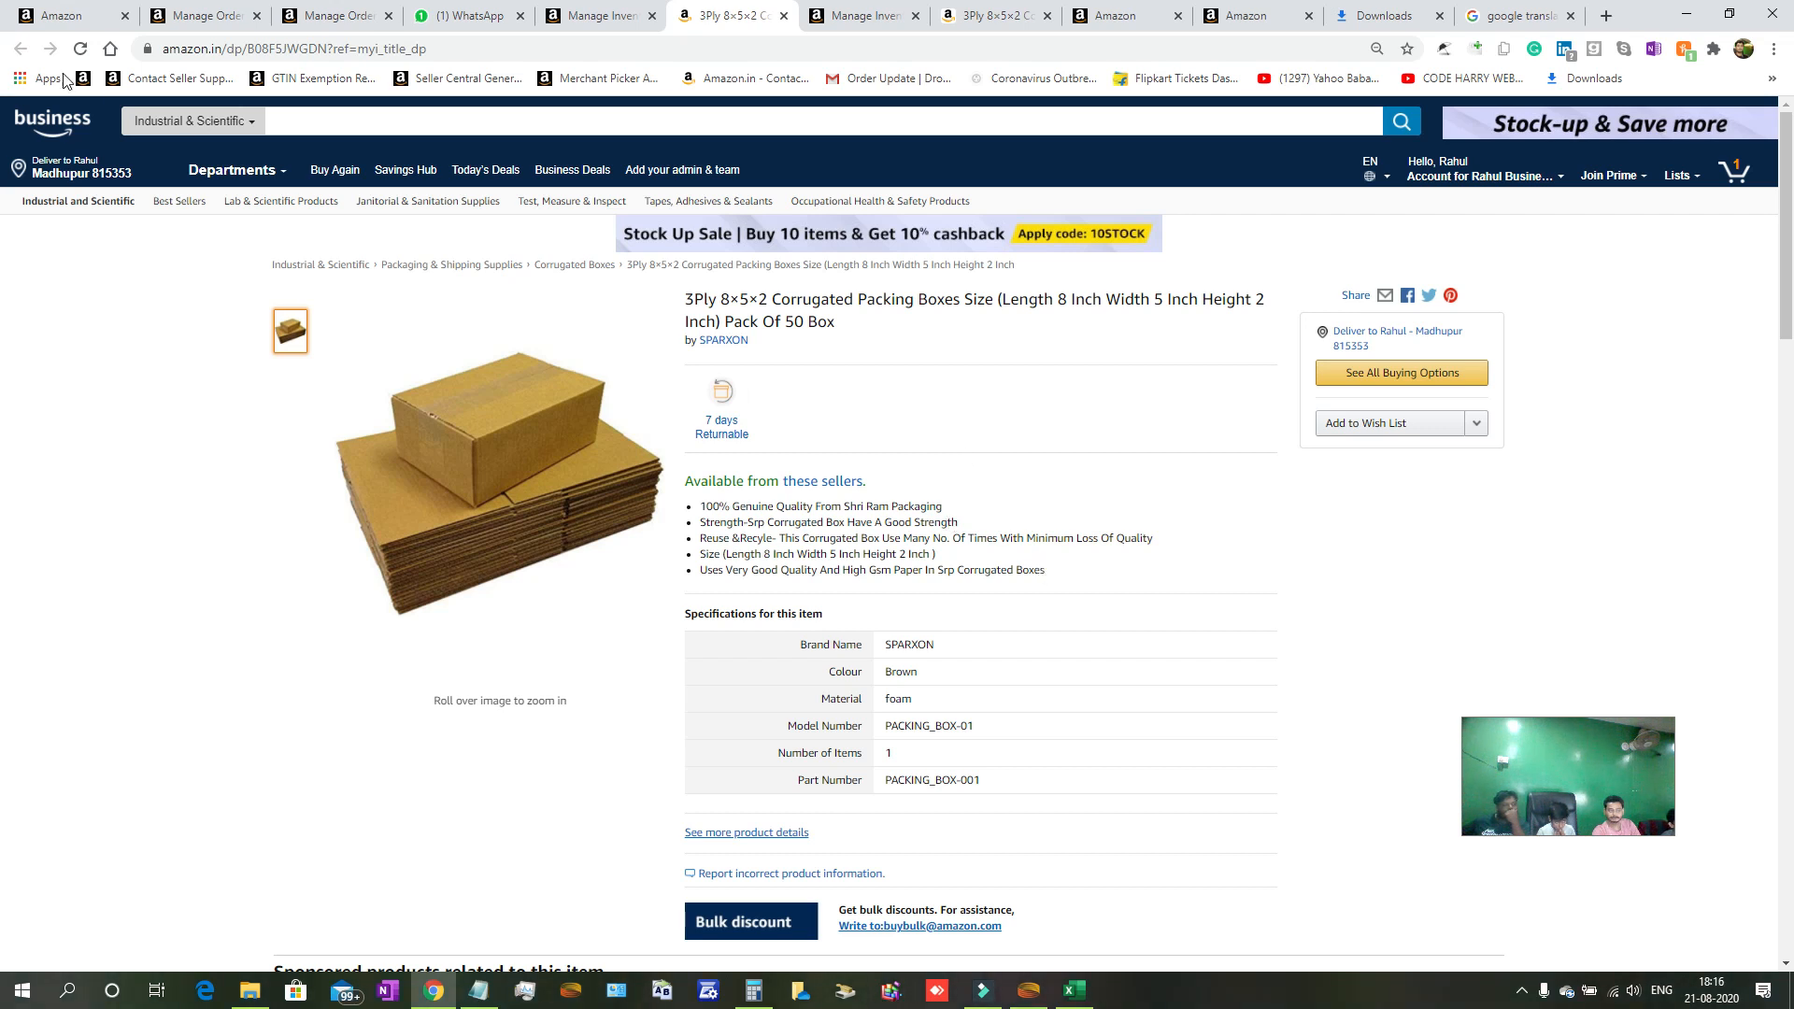
{"action": "left_click", "coordinate": [81, 49]}
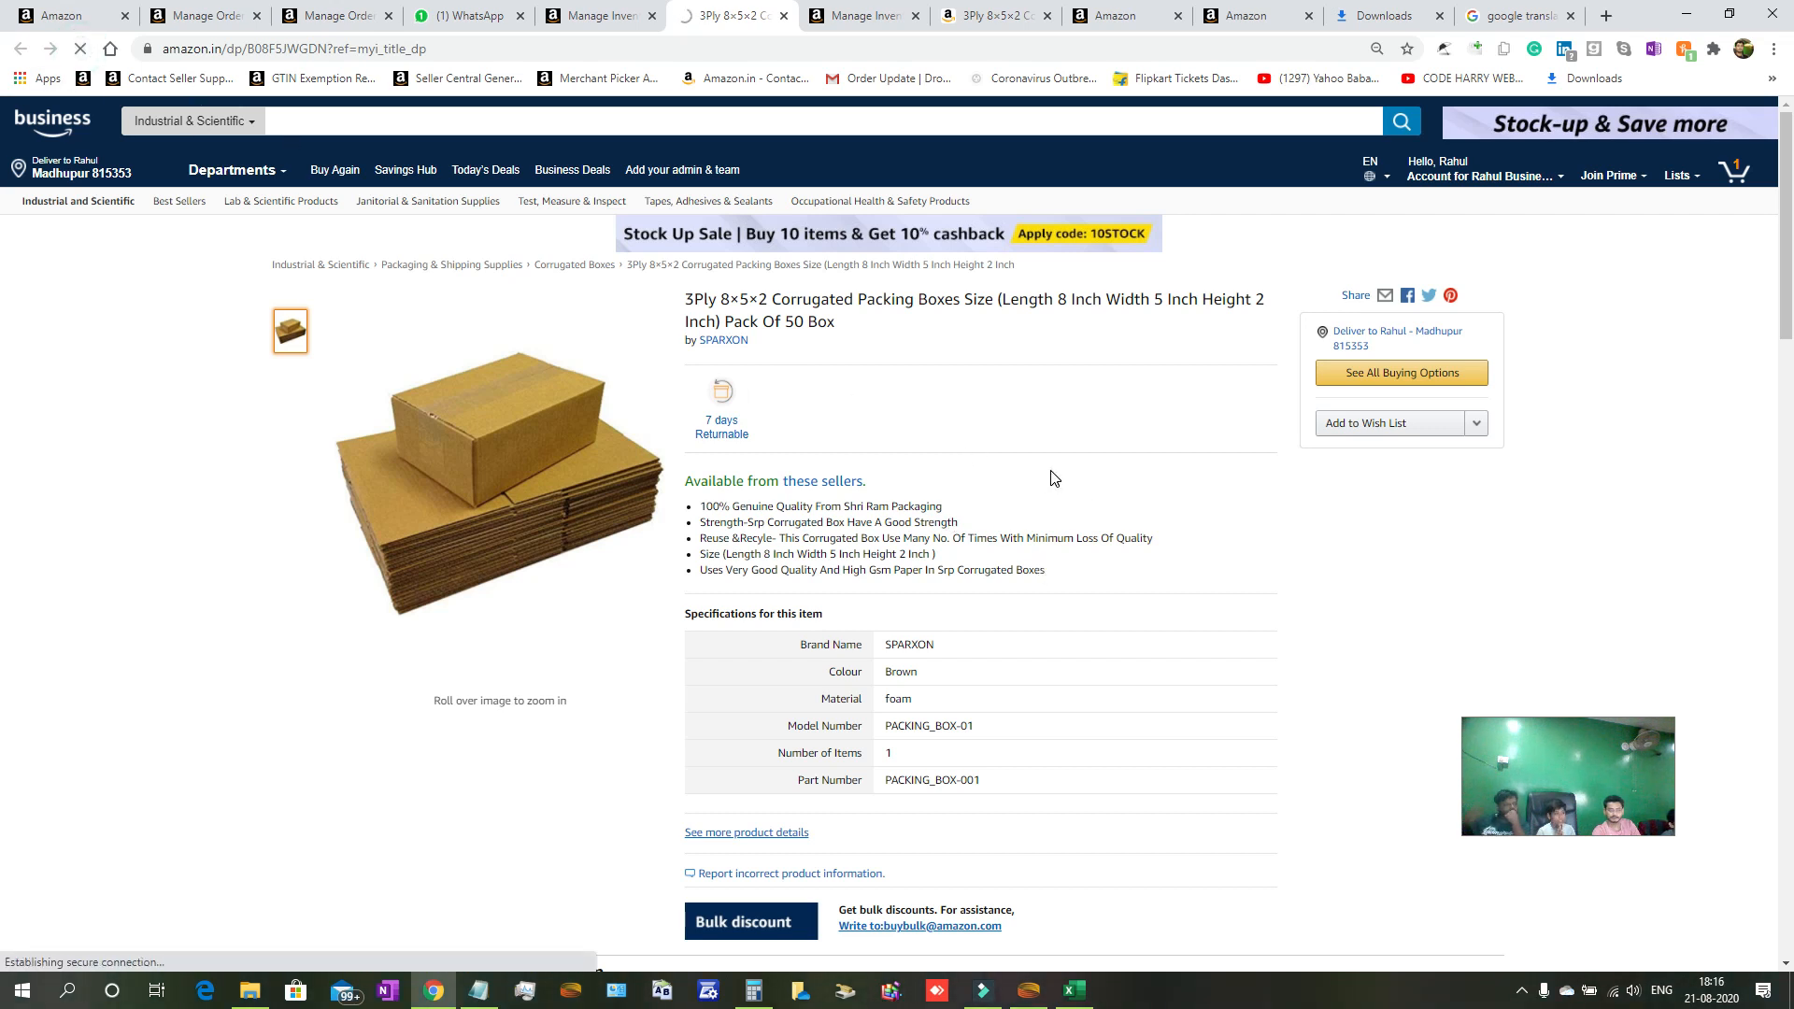
{"action": "left_click", "coordinate": [995, 17]}
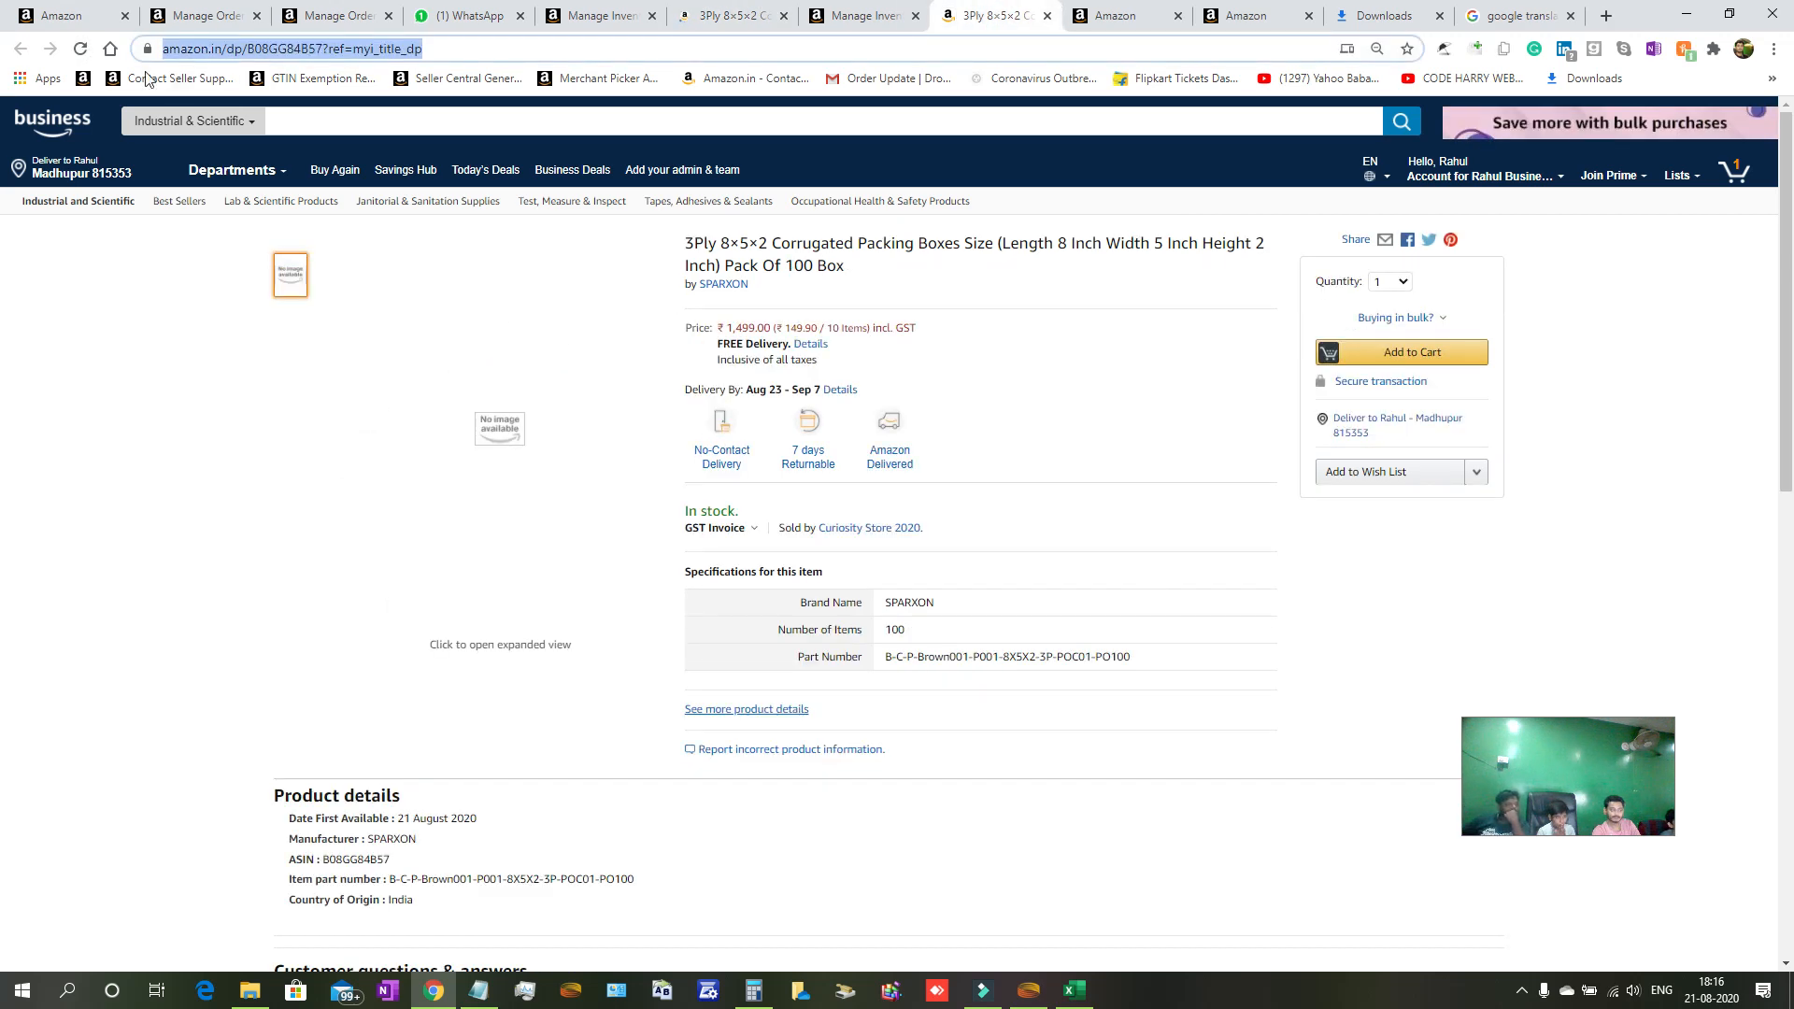
{"action": "left_click", "coordinate": [80, 48]}
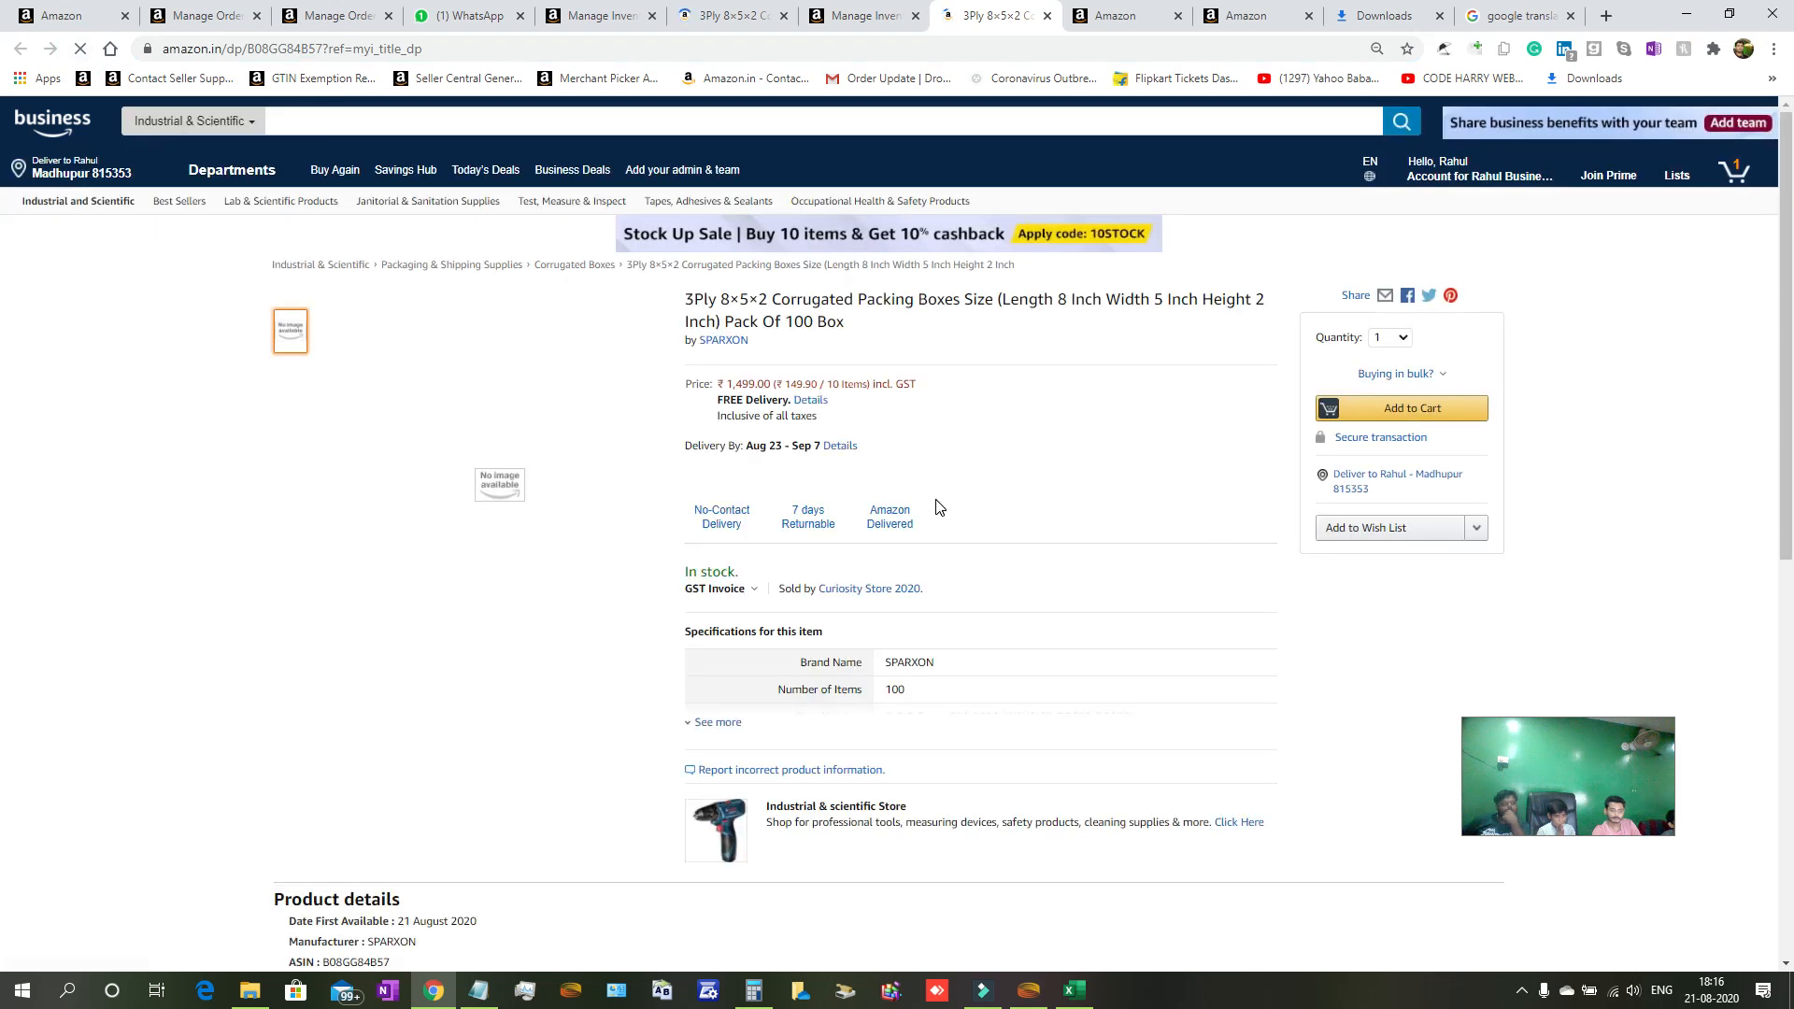
{"action": "left_click", "coordinate": [692, 725]}
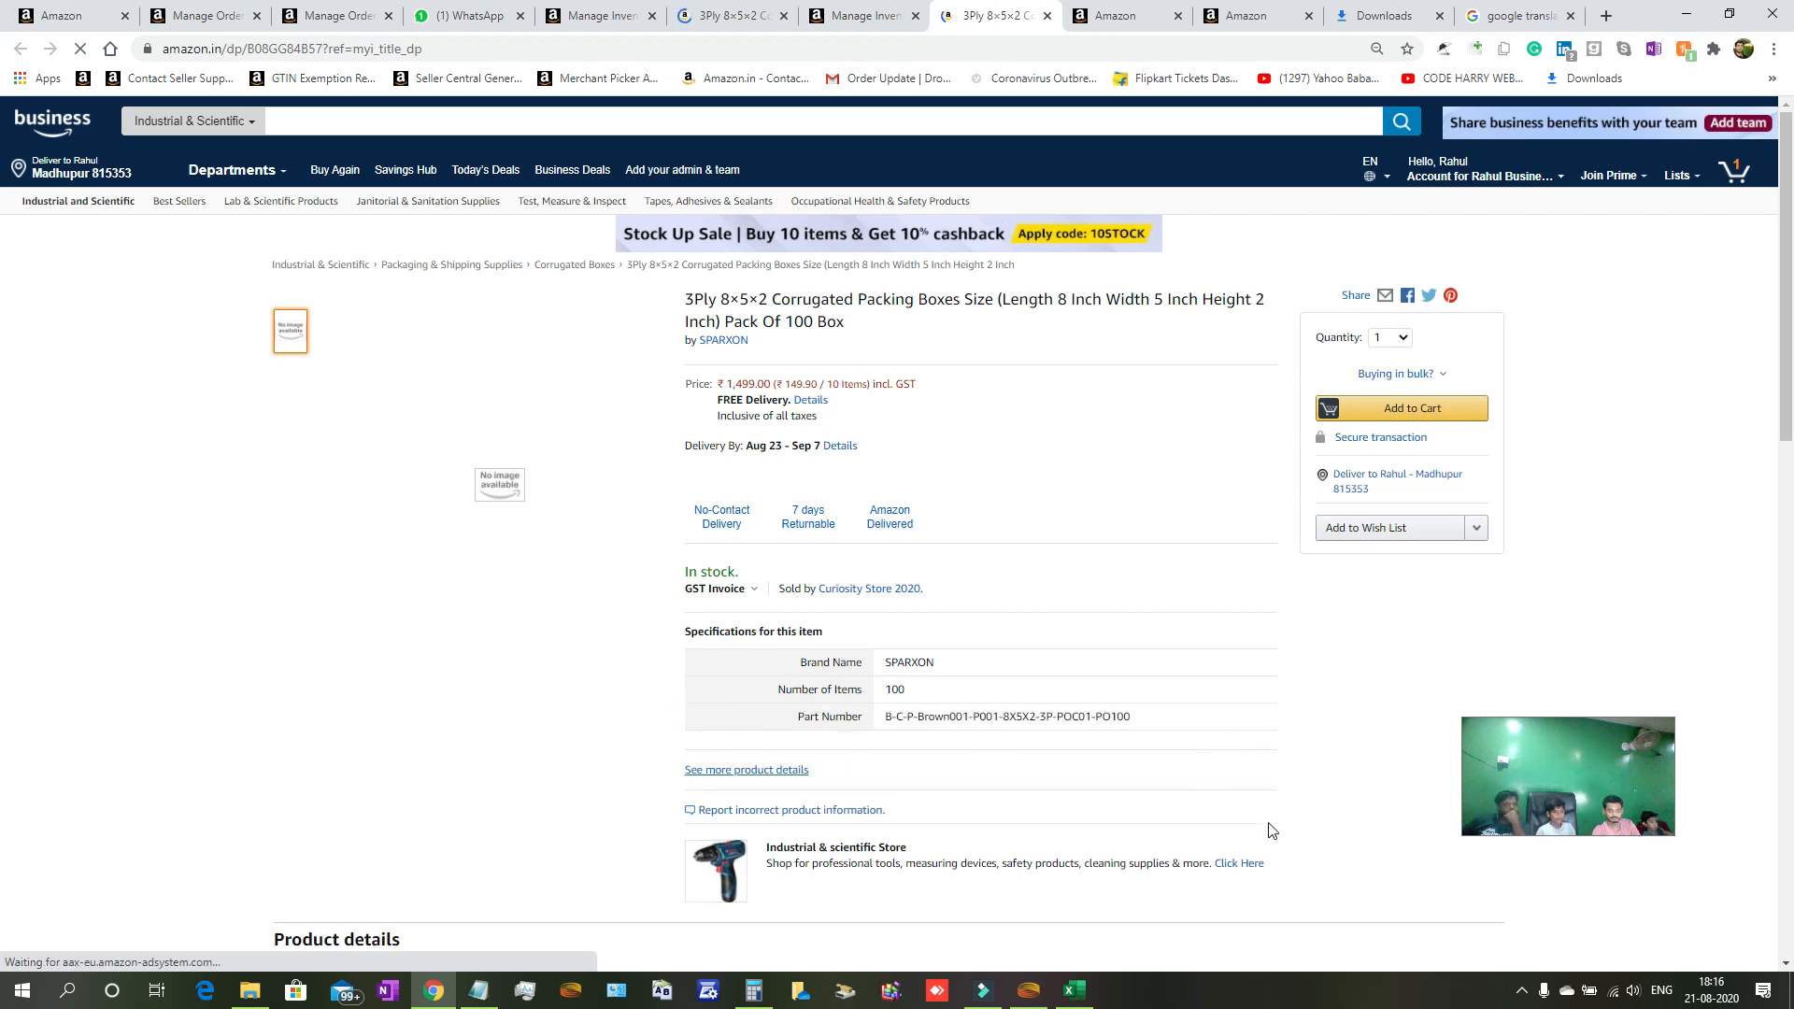
{"action": "scroll", "coordinate": [1269, 818], "scroll_direction": "down", "scroll_amount": 15}
{"action": "scroll", "coordinate": [1270, 824], "scroll_direction": "up", "scroll_amount": 15}
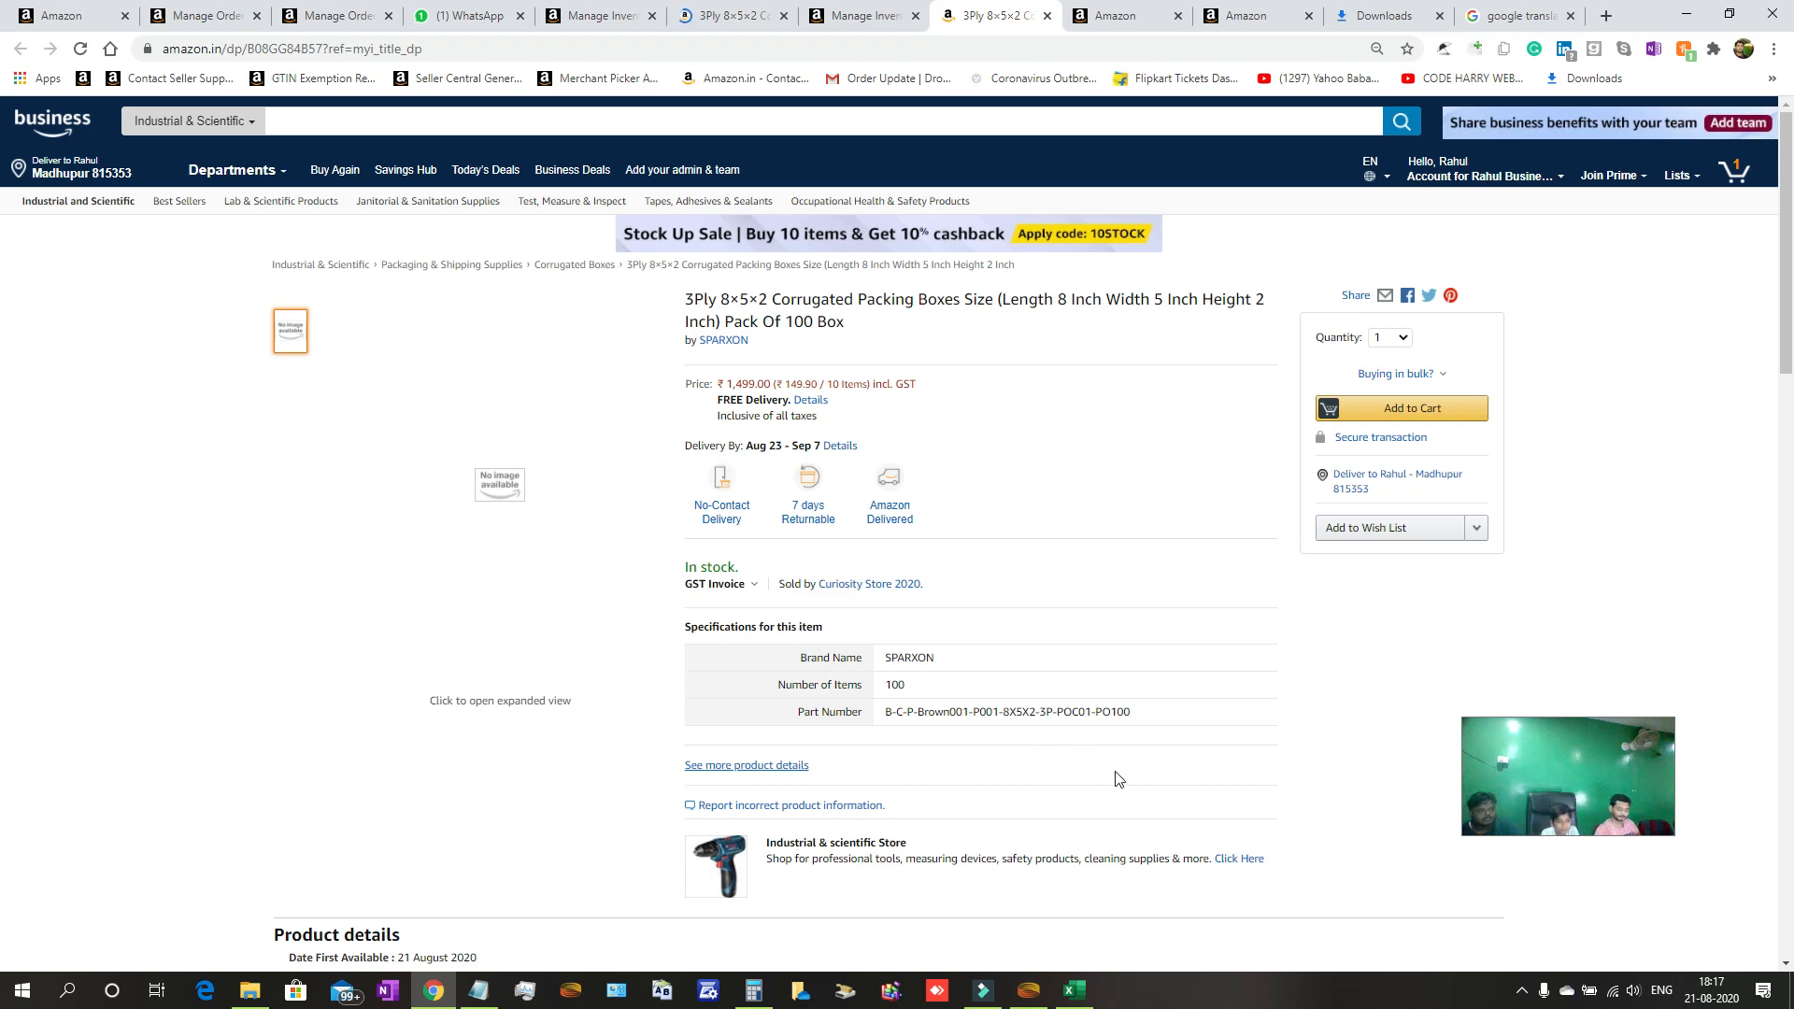
{"action": "scroll", "coordinate": [1118, 778], "scroll_direction": "down", "scroll_amount": 5}
{"action": "scroll", "coordinate": [1118, 778], "scroll_direction": "up", "scroll_amount": 5}
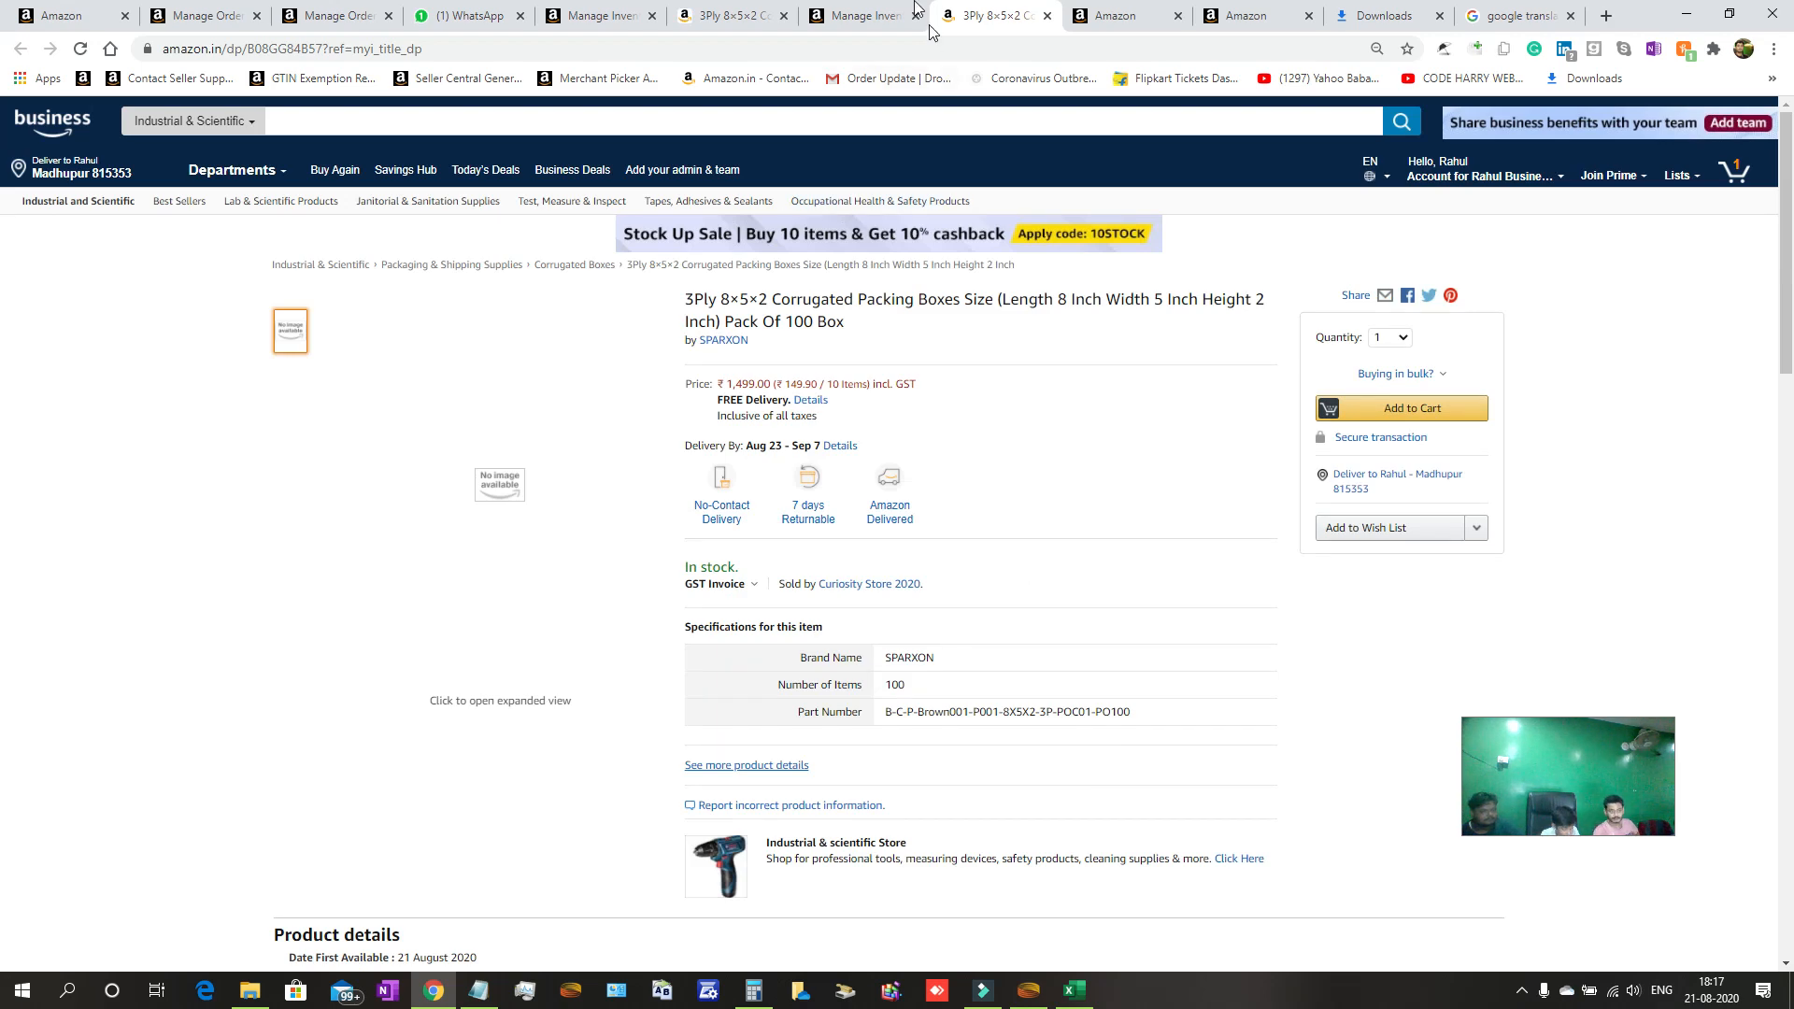
Check the new box listing's status in Manage Inventory and reload the inventory filtered by "box".
{"action": "left_click", "coordinate": [861, 11]}
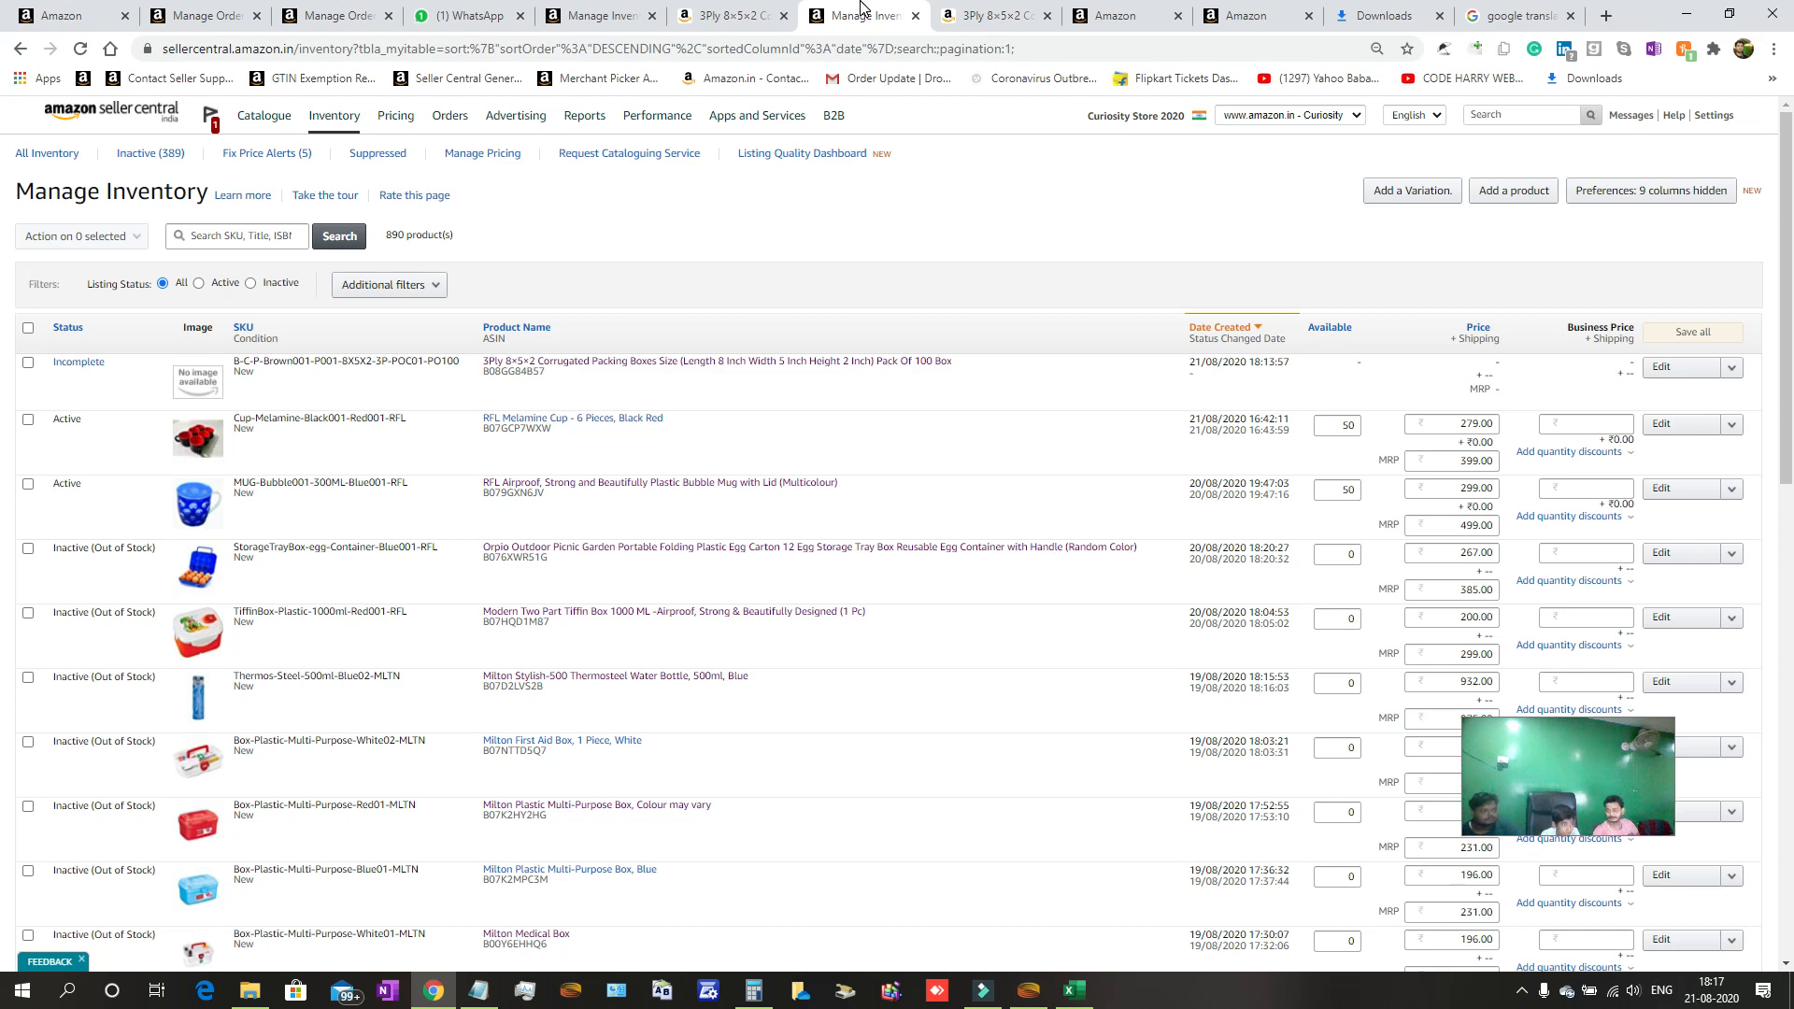
{"action": "left_click", "coordinate": [605, 11]}
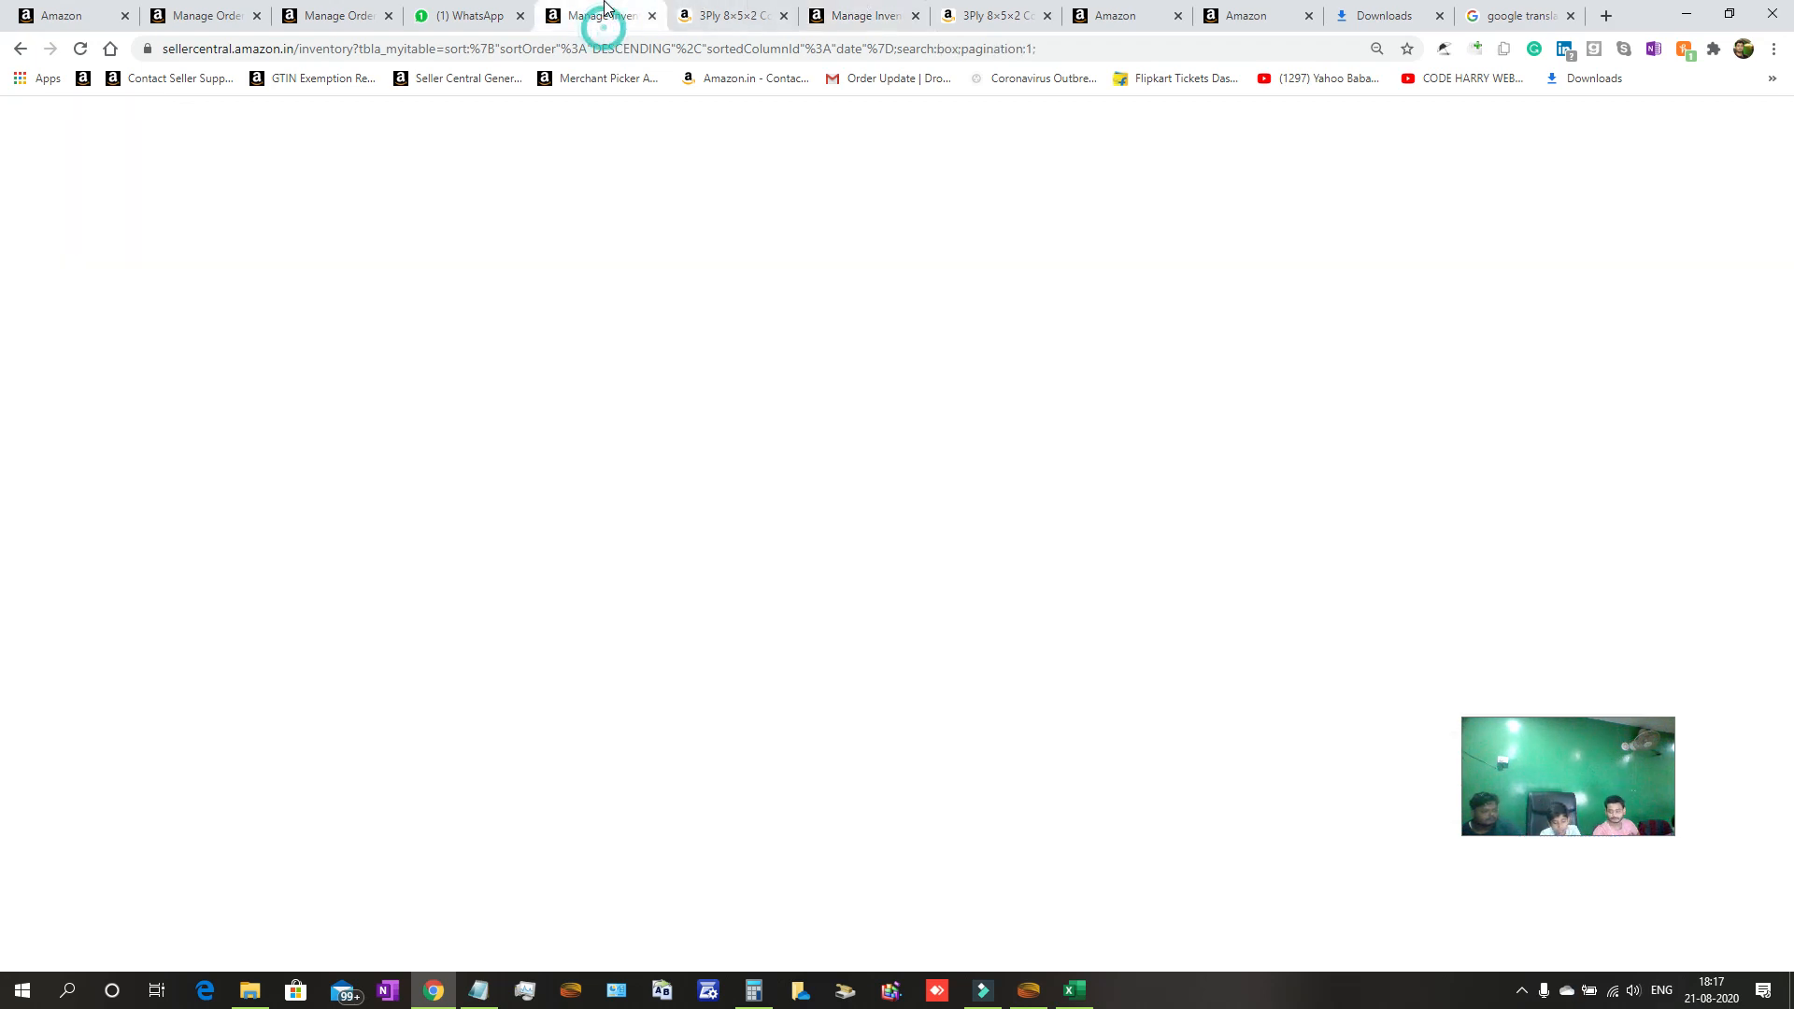
{"action": "scroll", "coordinate": [894, 691], "scroll_direction": "up", "scroll_amount": 6}
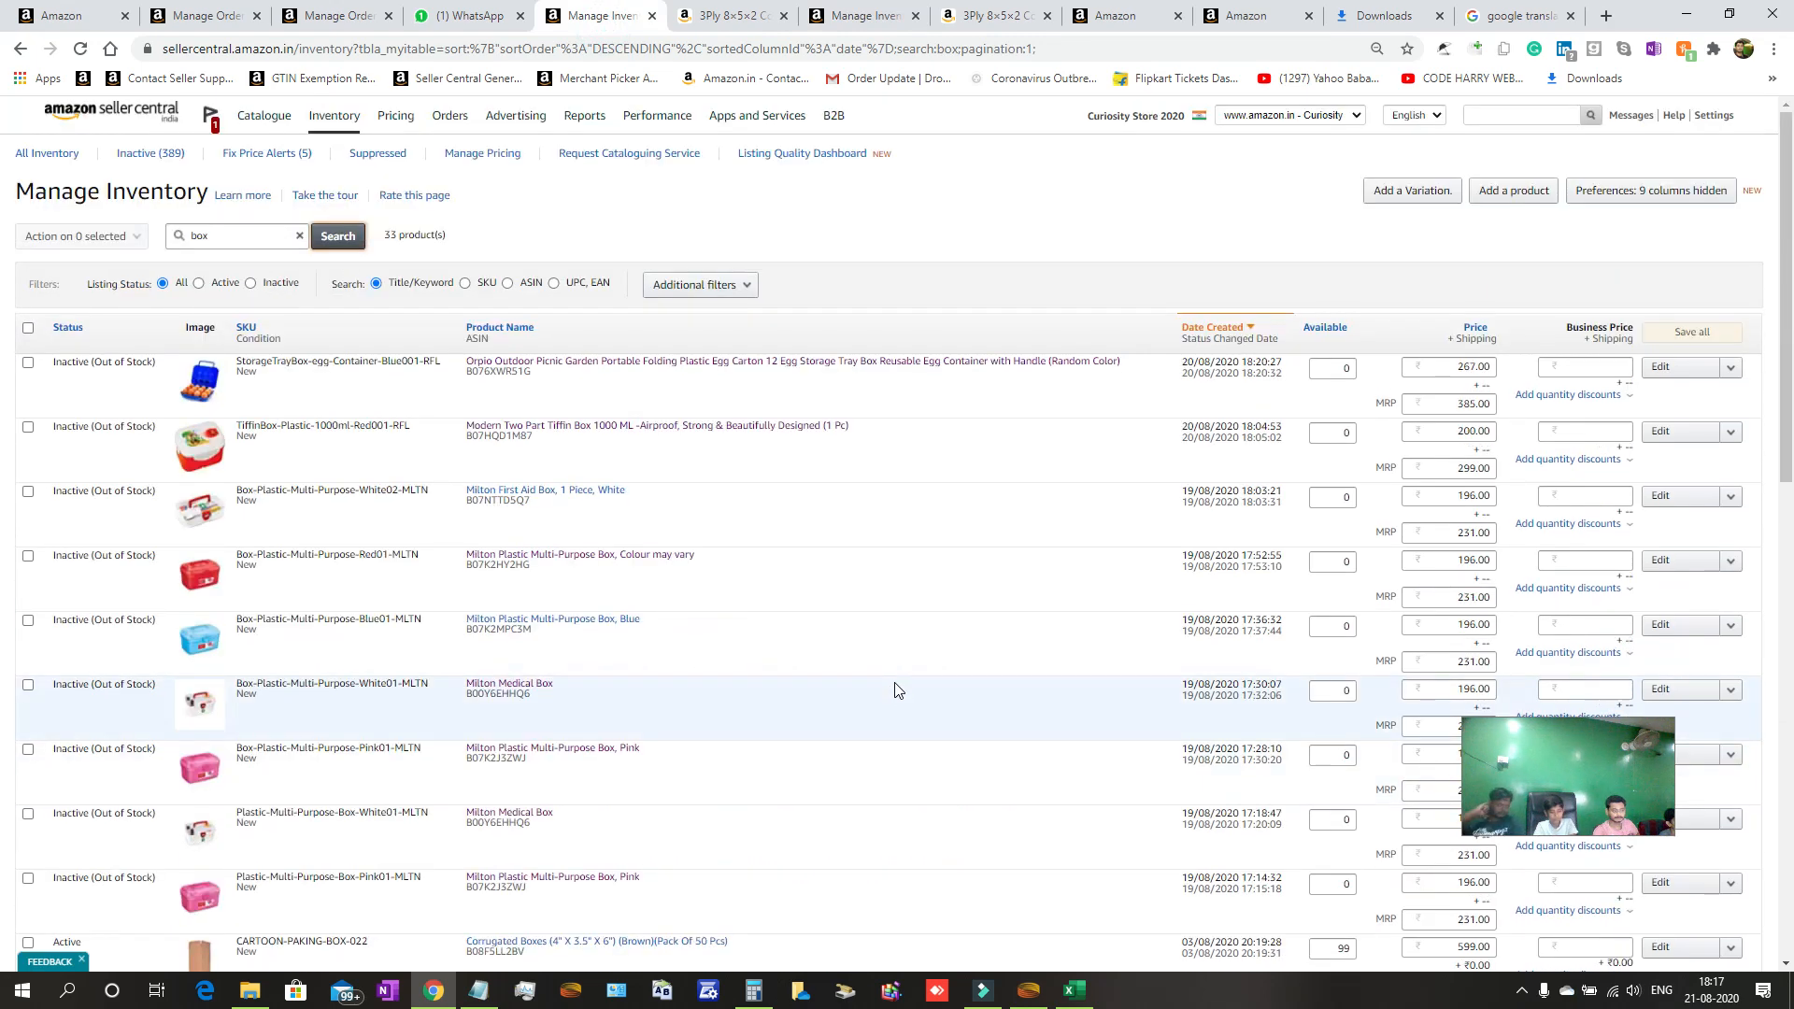
{"action": "left_click", "coordinate": [82, 50]}
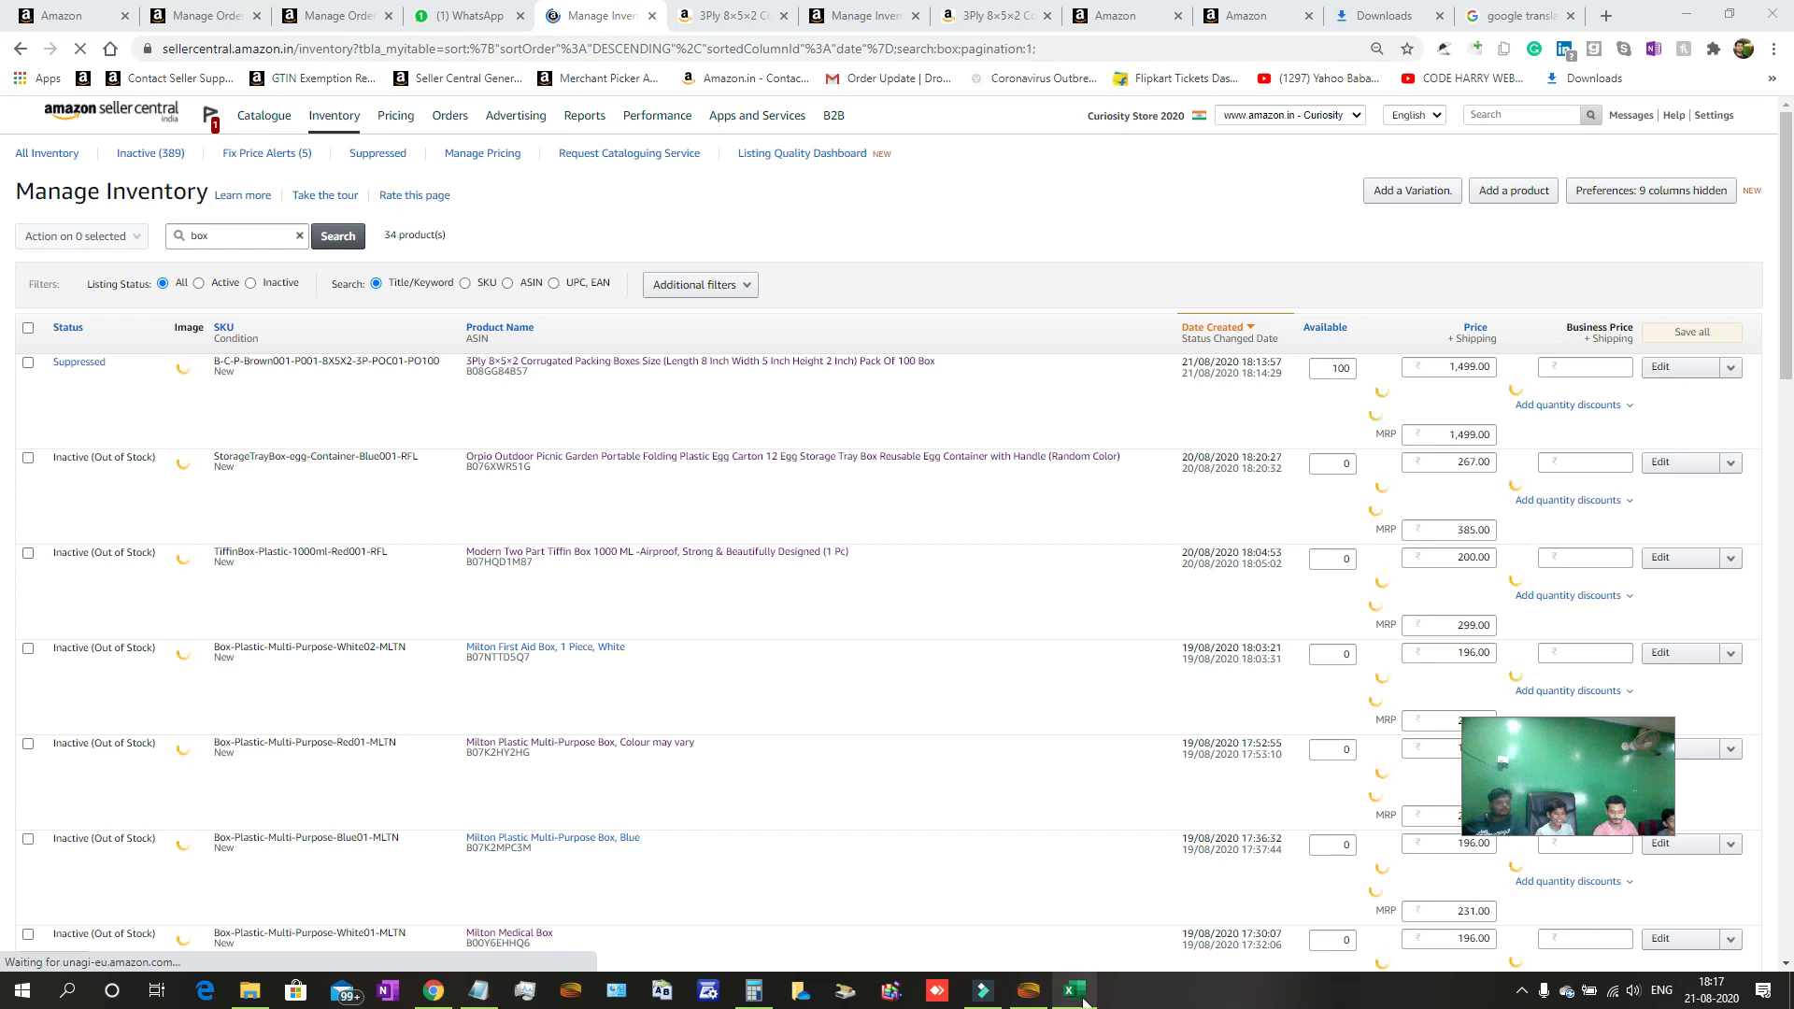
{"action": "left_click", "coordinate": [1523, 993]}
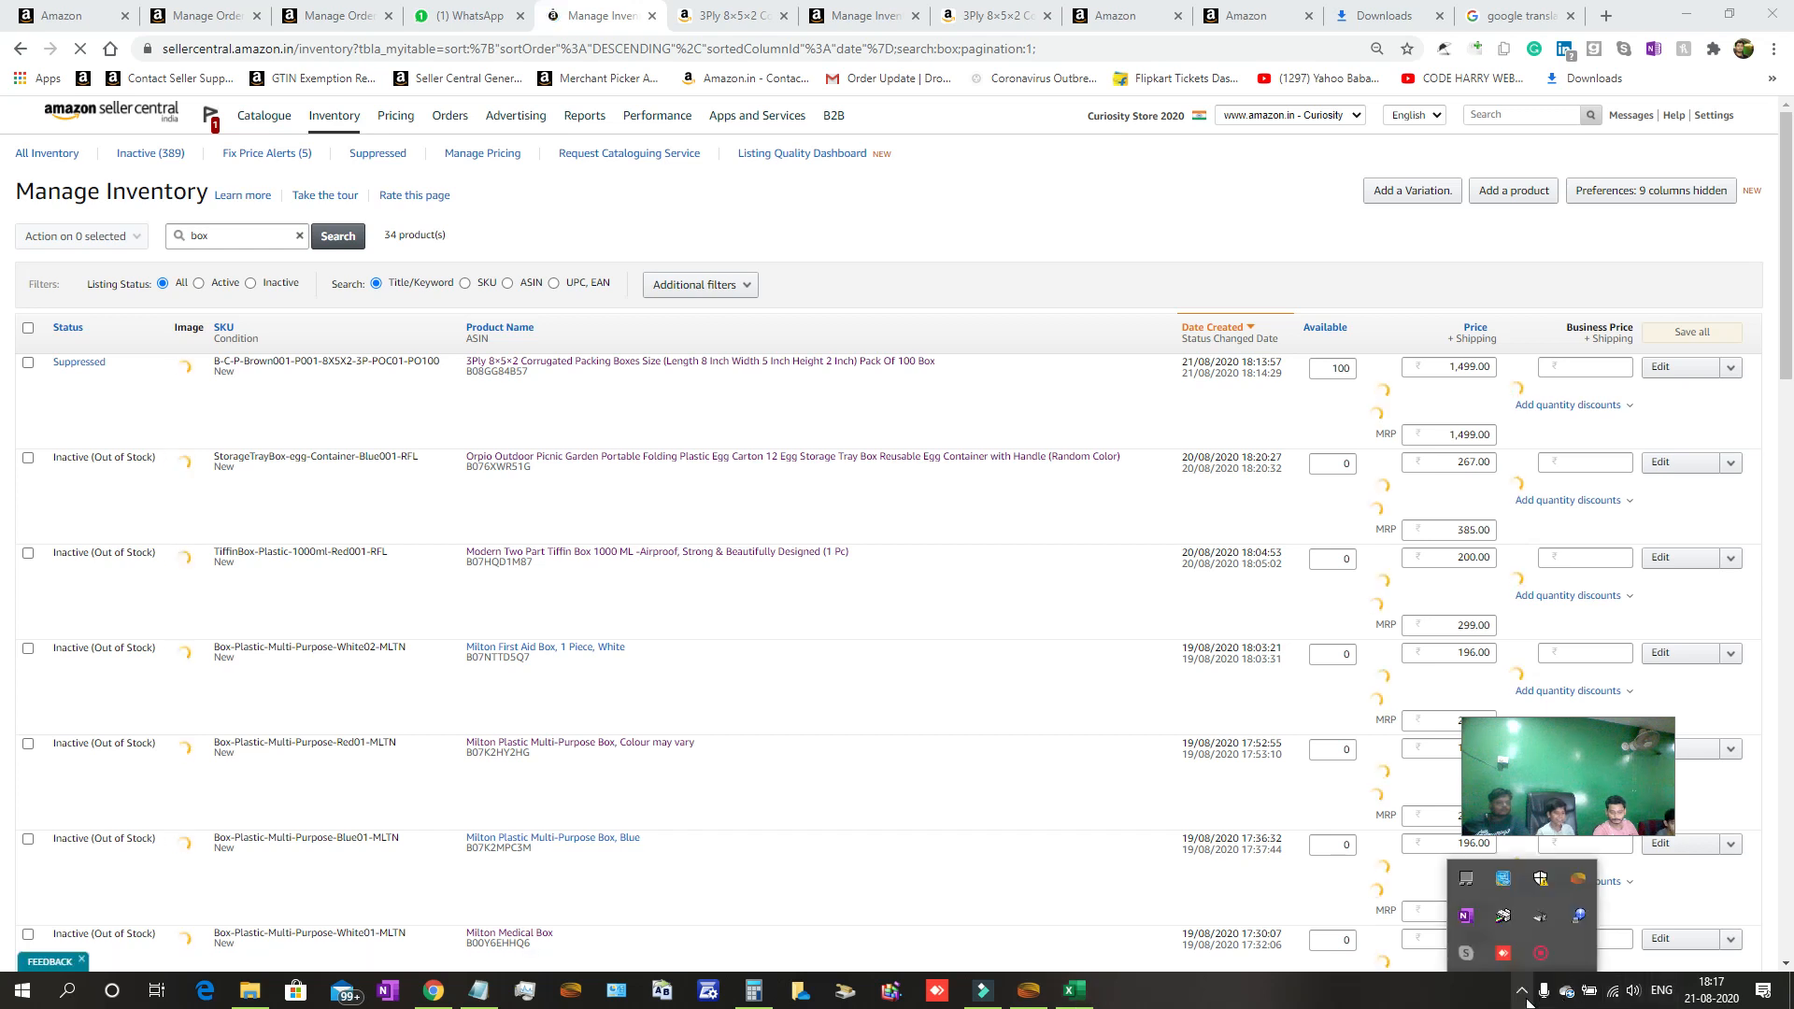
{"action": "right_click", "coordinate": [1550, 960]}
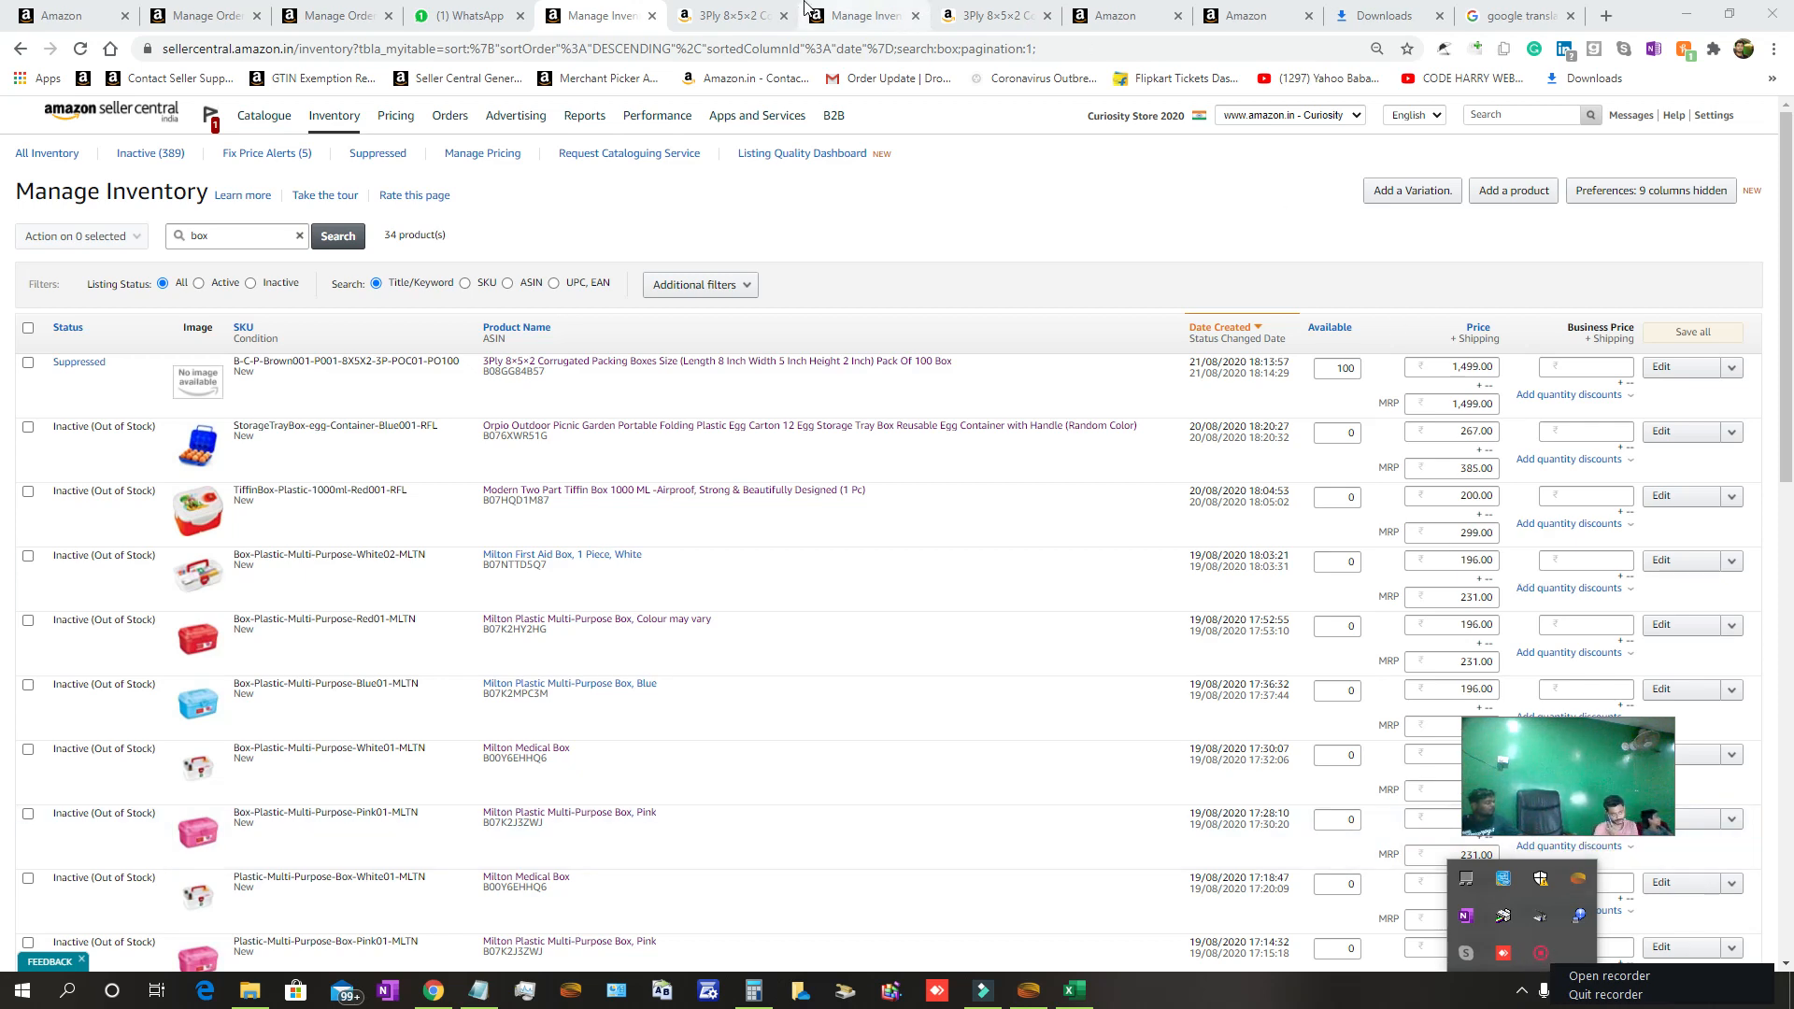
Review the Pack Of 50 box's product page, including its specifications and product details, and reload it.
{"action": "left_click", "coordinate": [707, 13]}
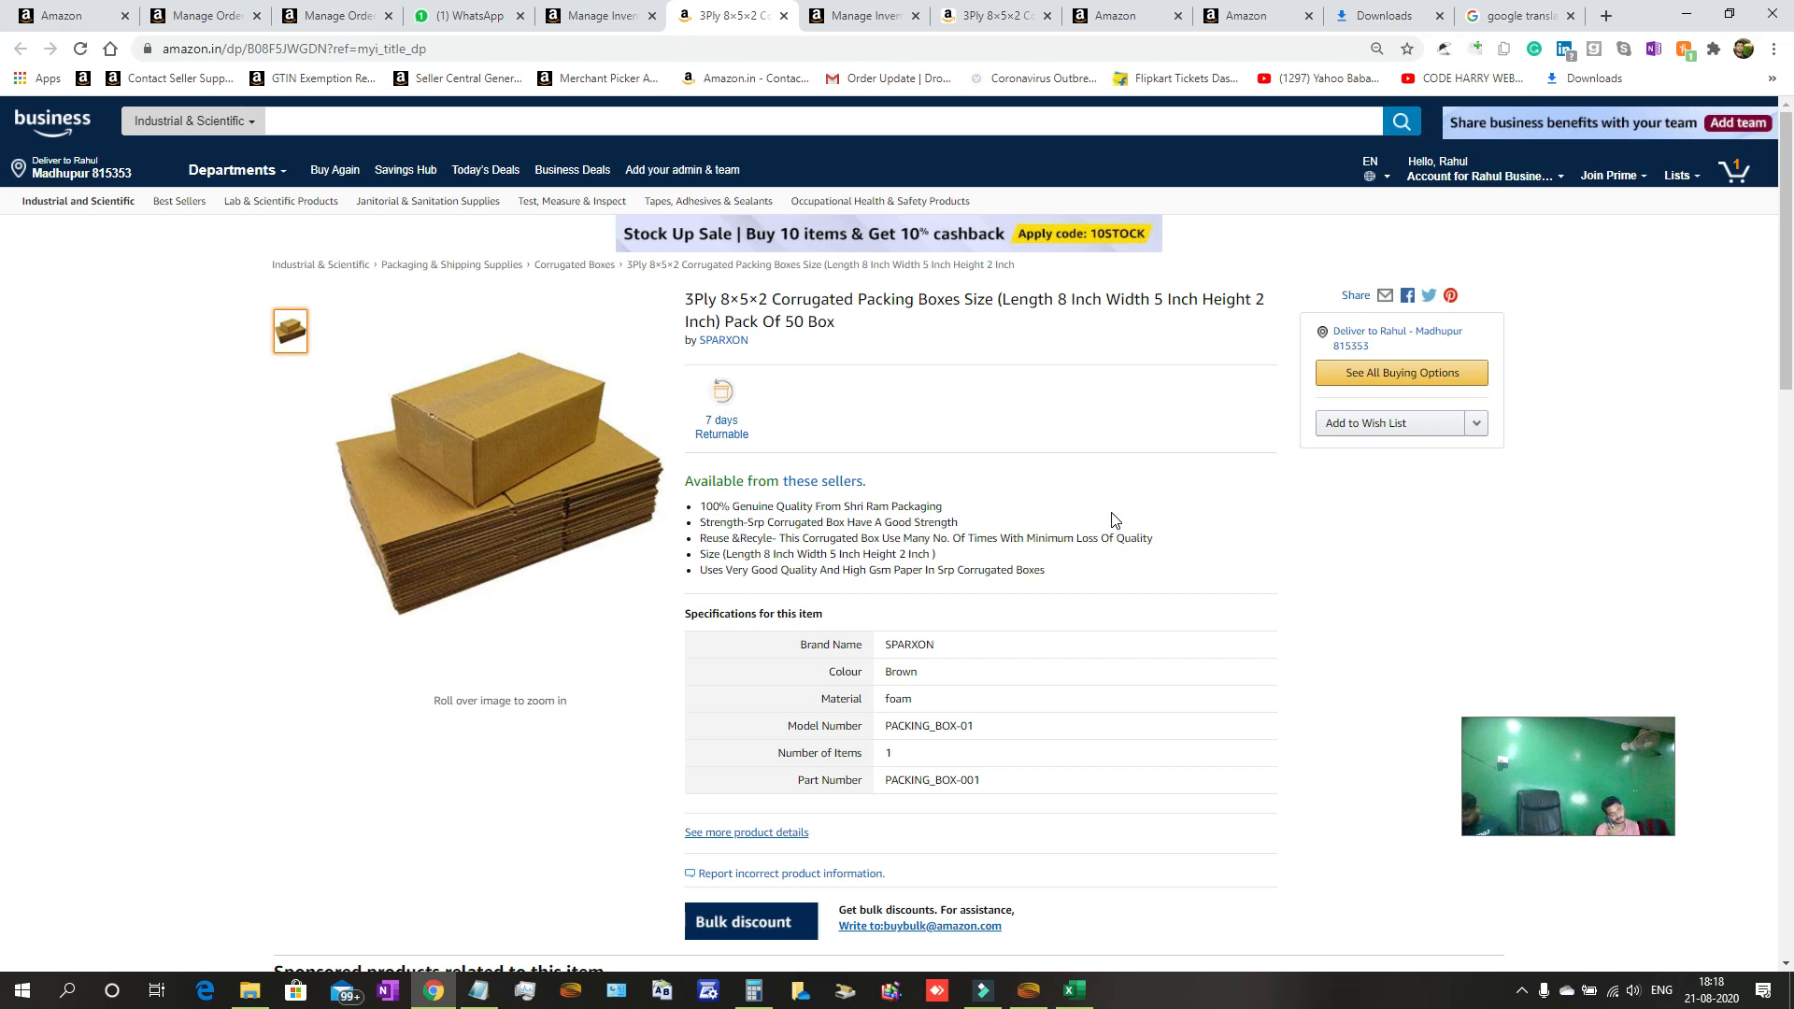
{"action": "scroll", "coordinate": [1260, 661], "scroll_direction": "down", "scroll_amount": 5}
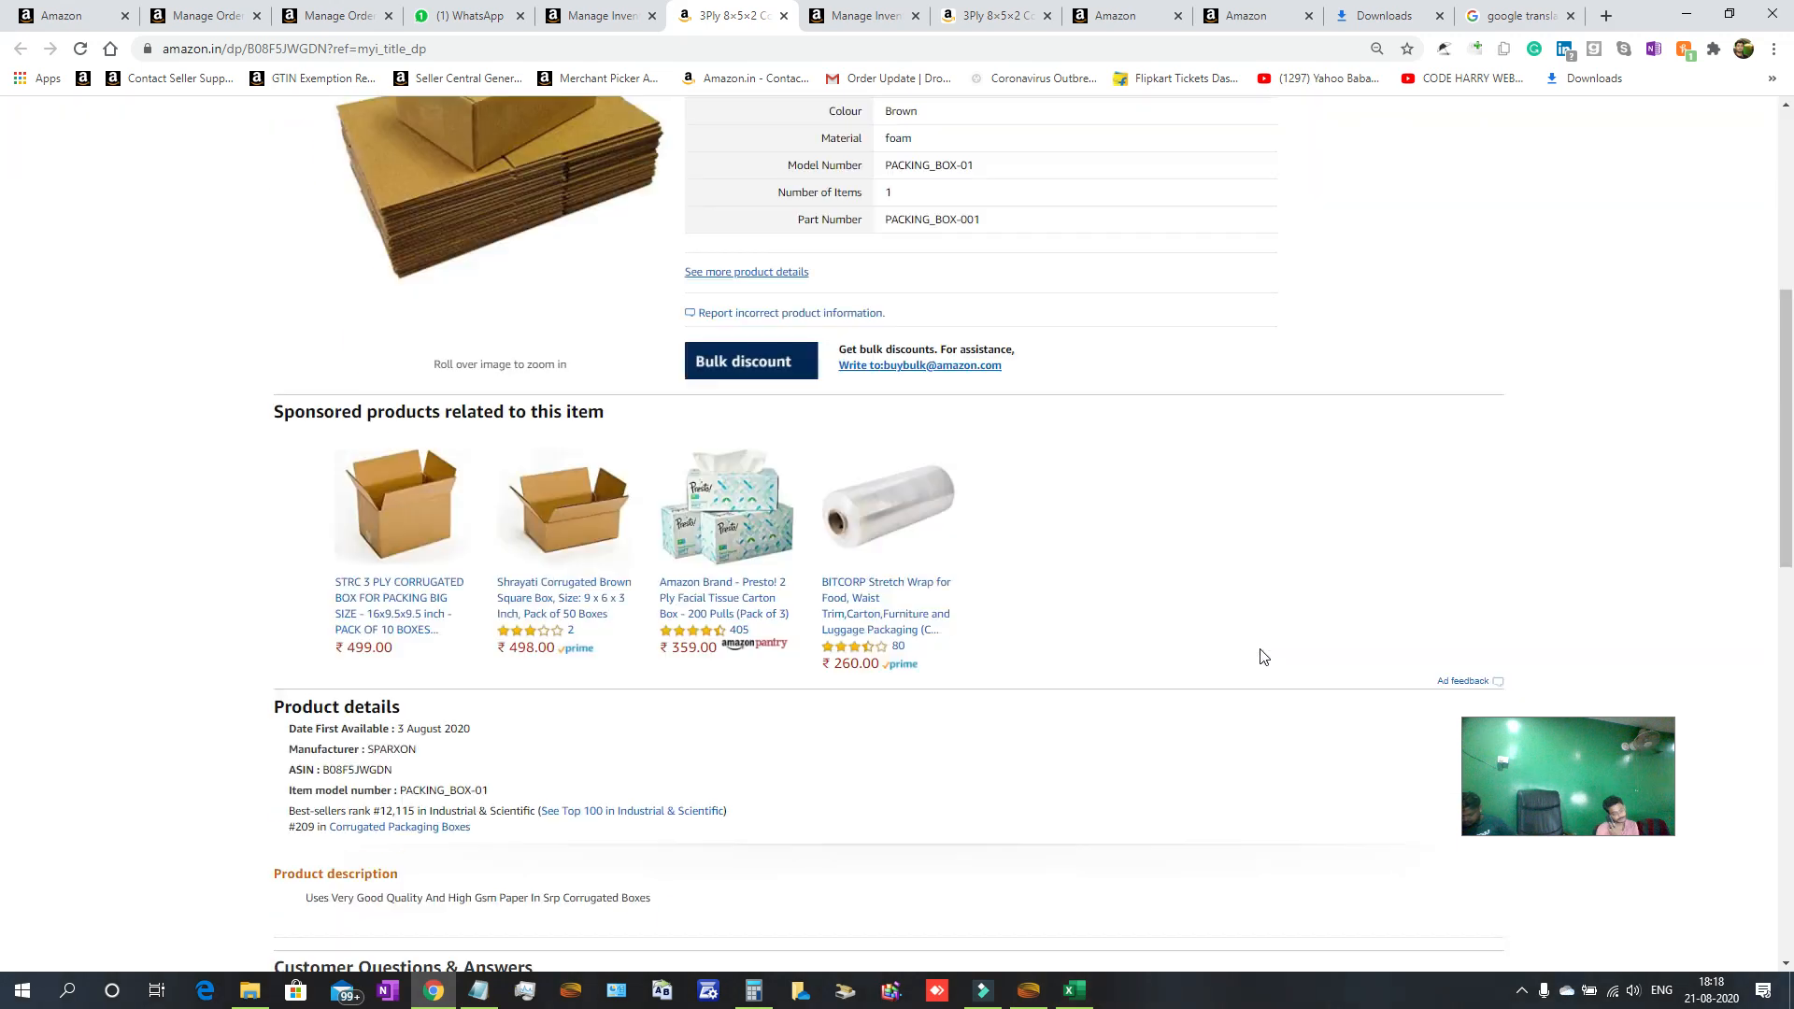
{"action": "scroll", "coordinate": [1267, 641], "scroll_direction": "up", "scroll_amount": 5}
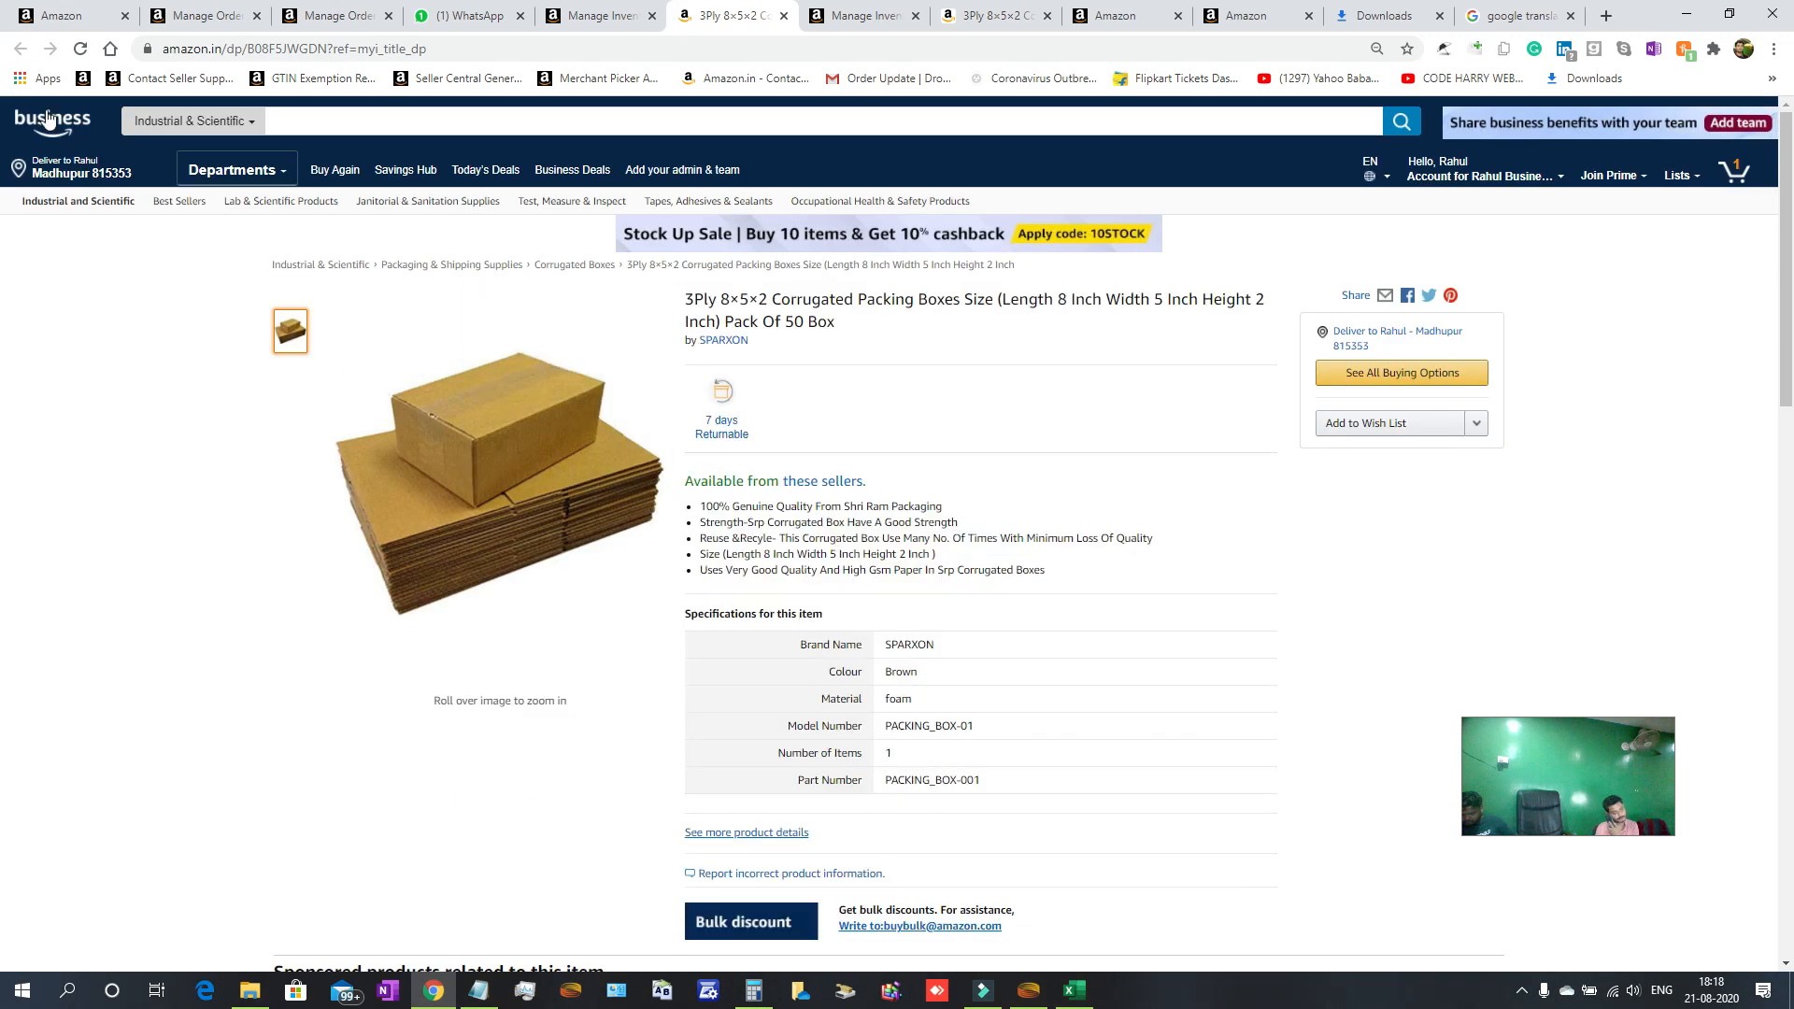
{"action": "left_click", "coordinate": [83, 58]}
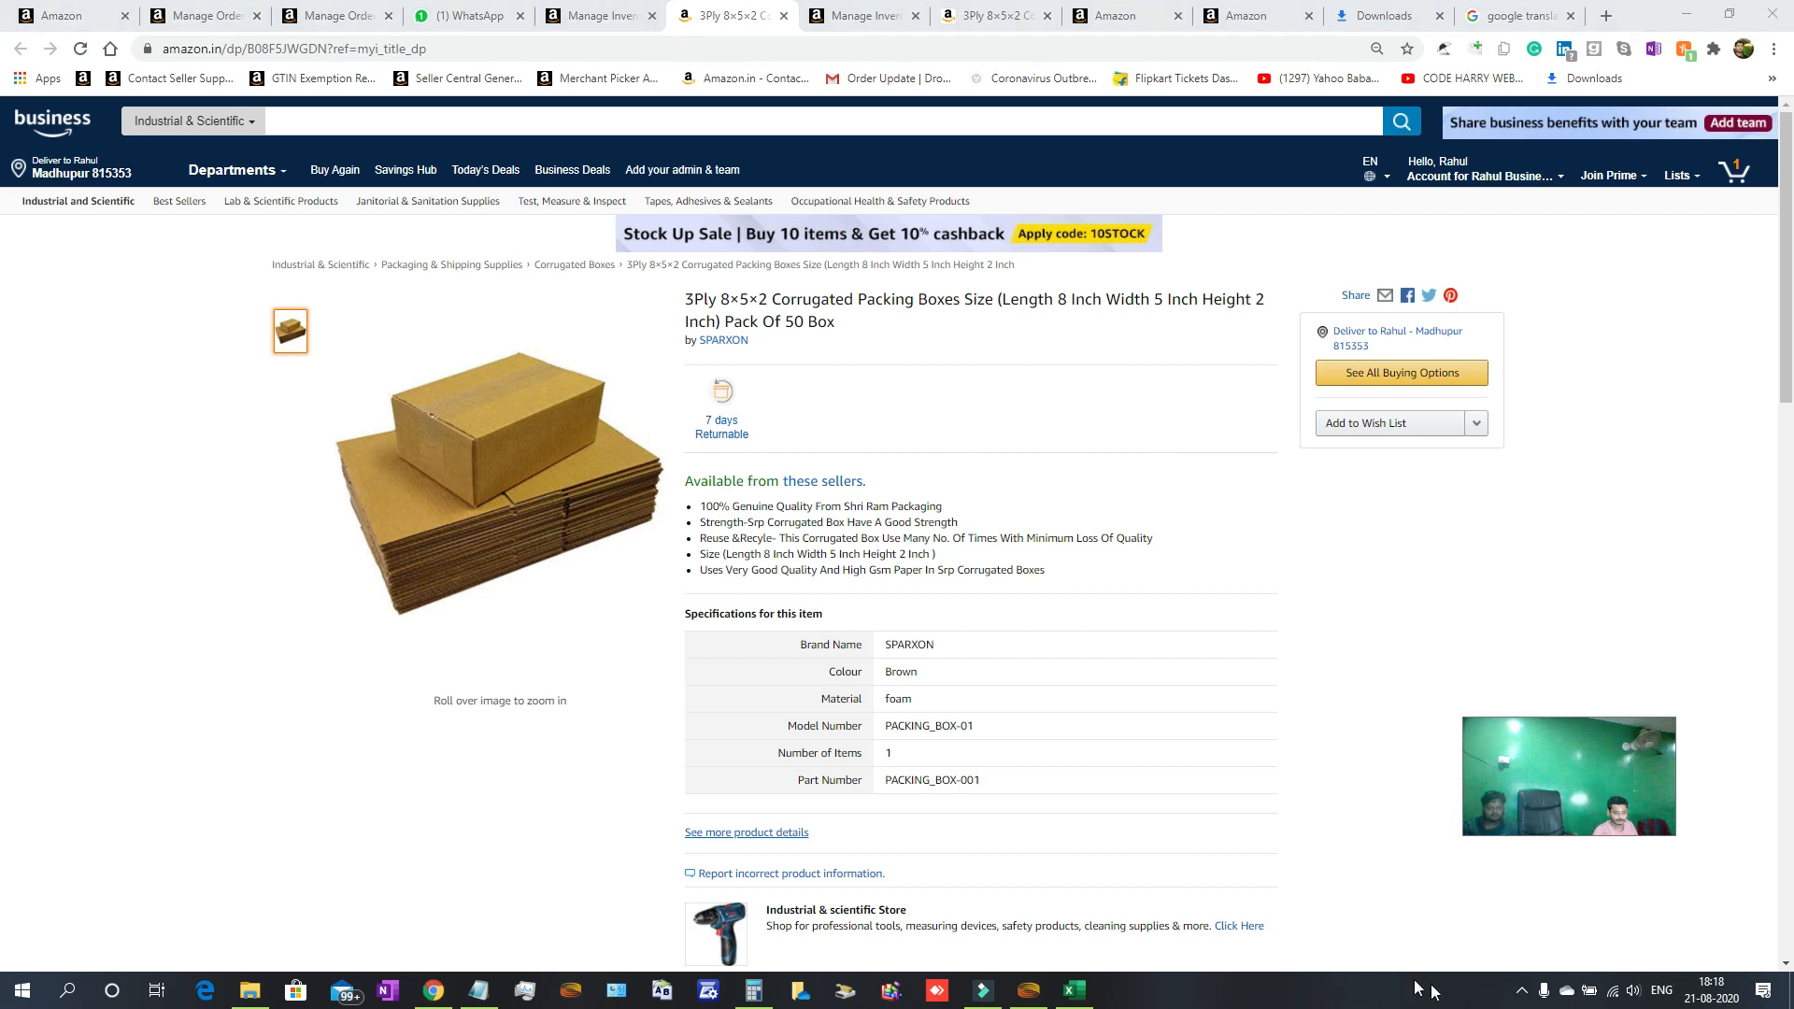
{"action": "left_click", "coordinate": [1522, 991]}
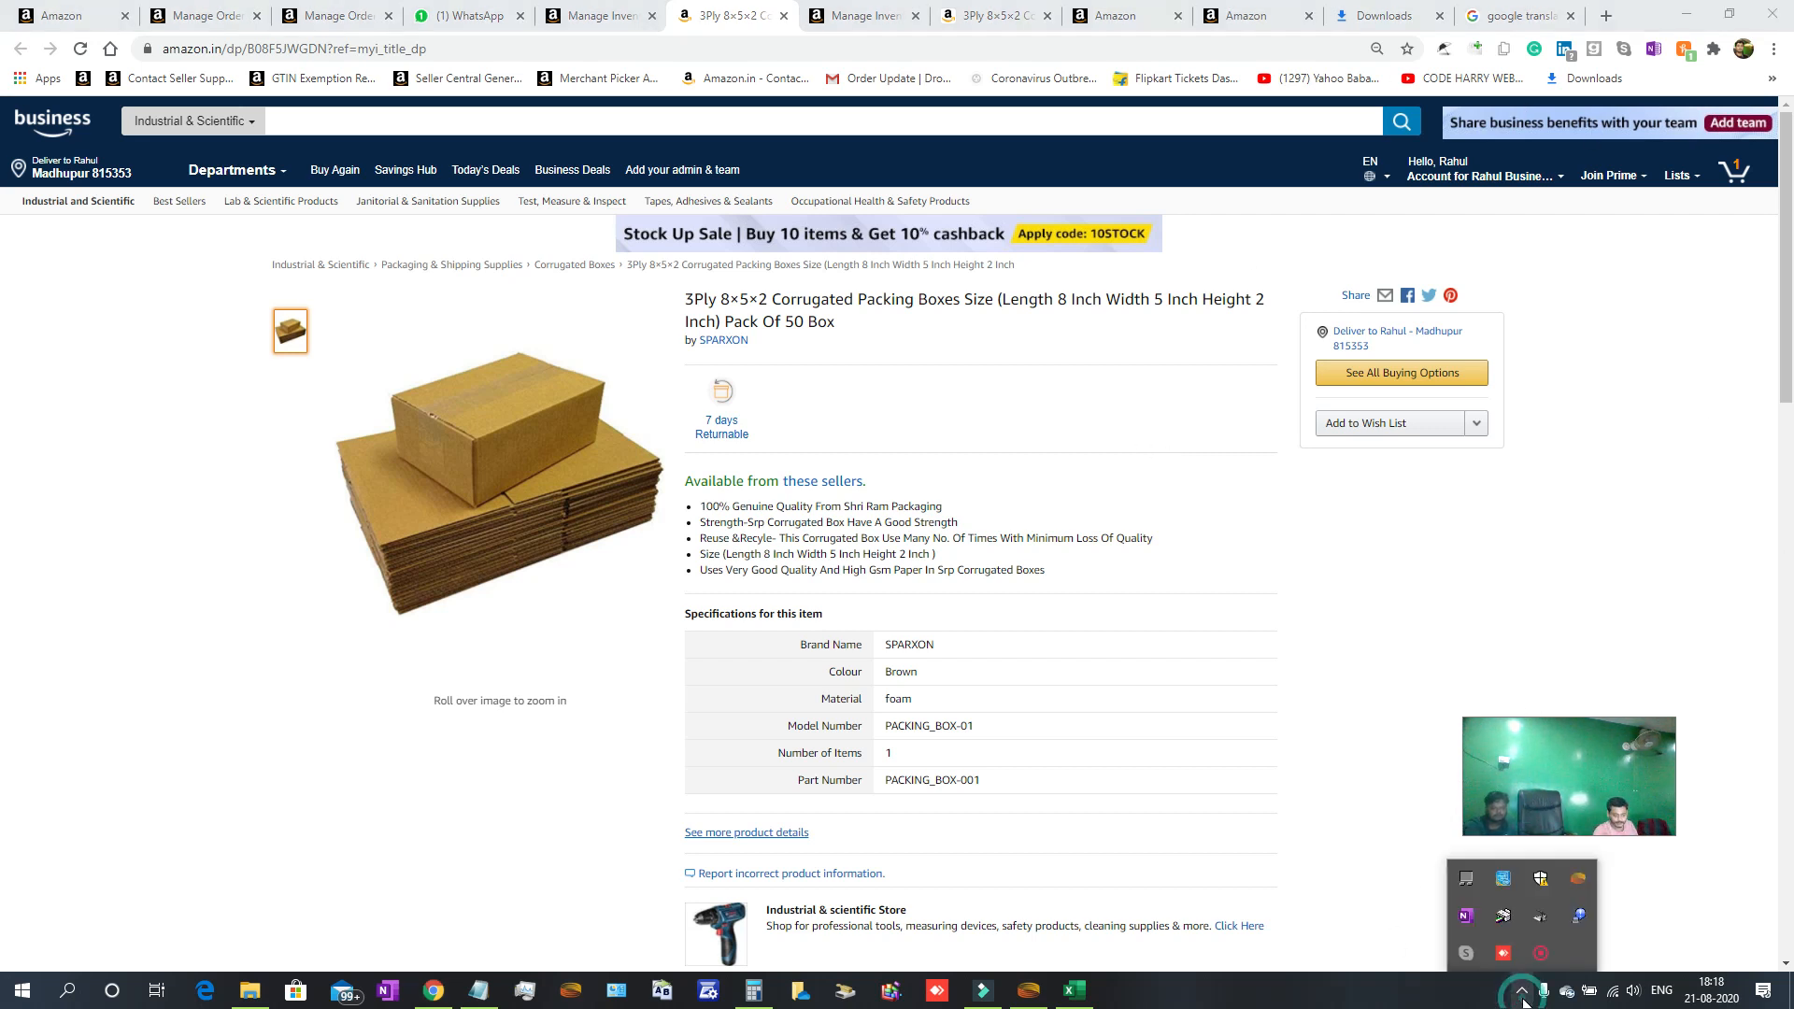
{"action": "right_click", "coordinate": [1541, 953]}
{"action": "left_click", "coordinate": [1719, 972]}
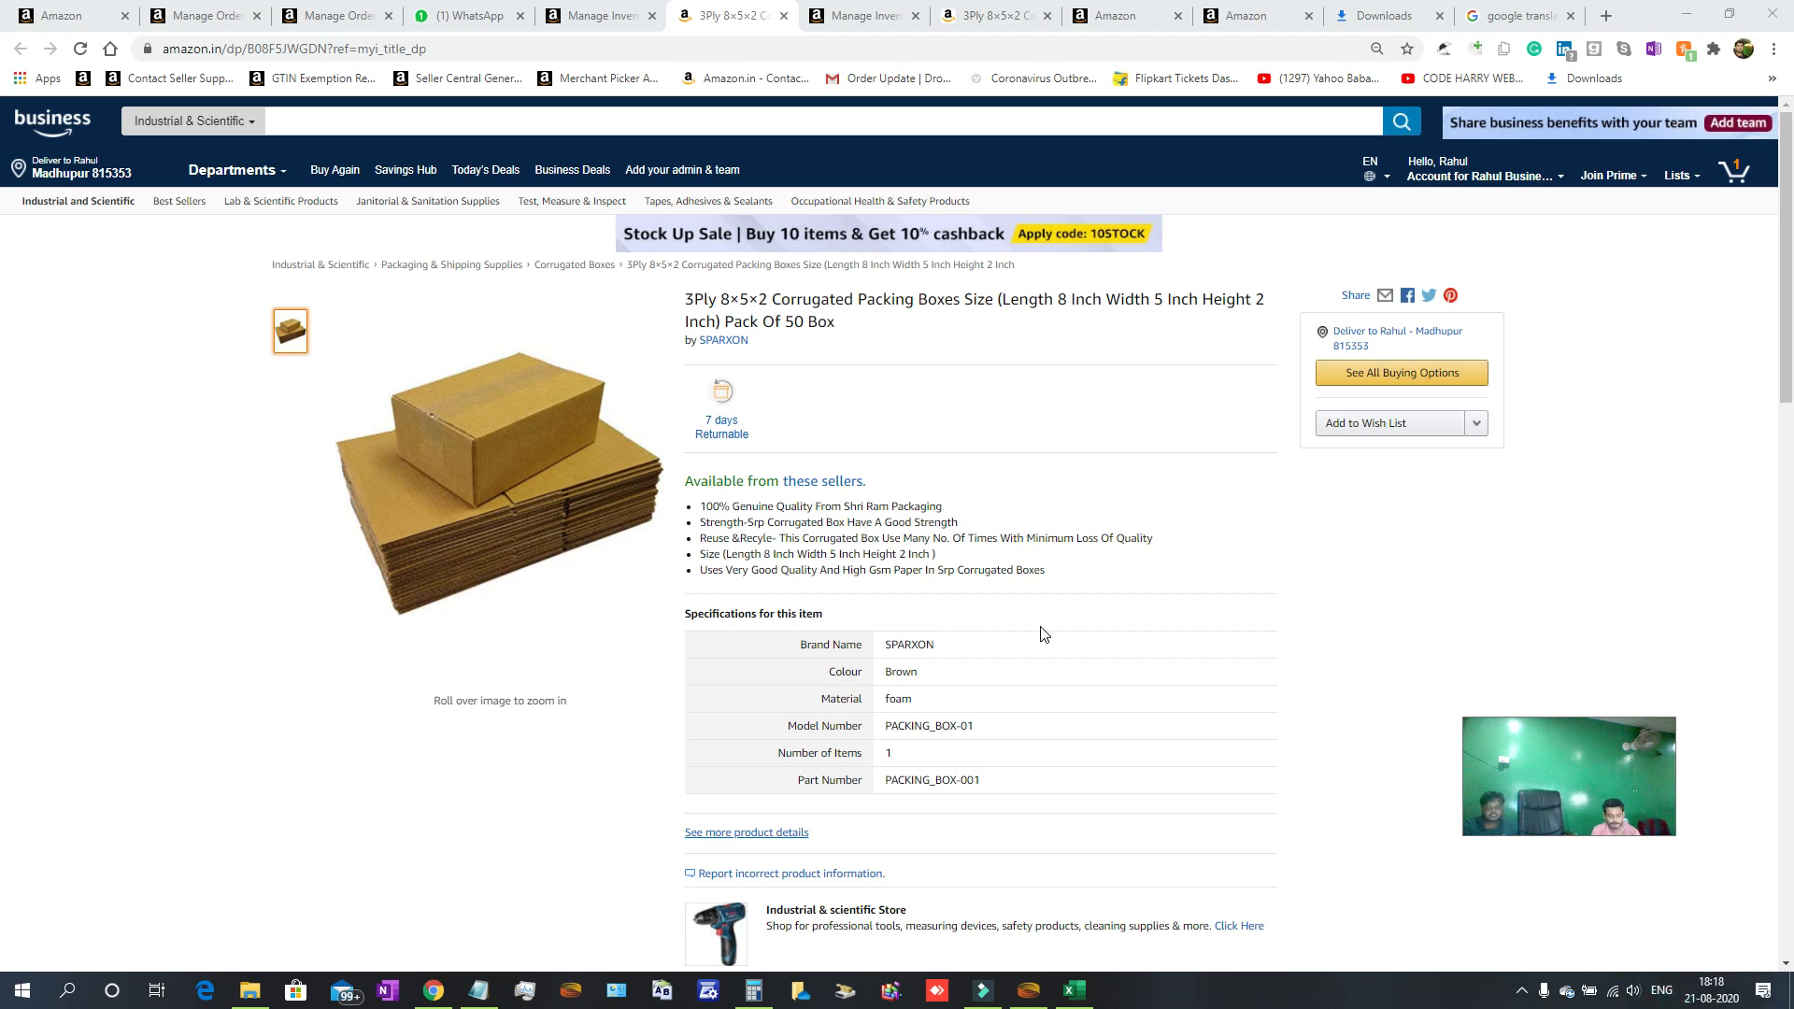